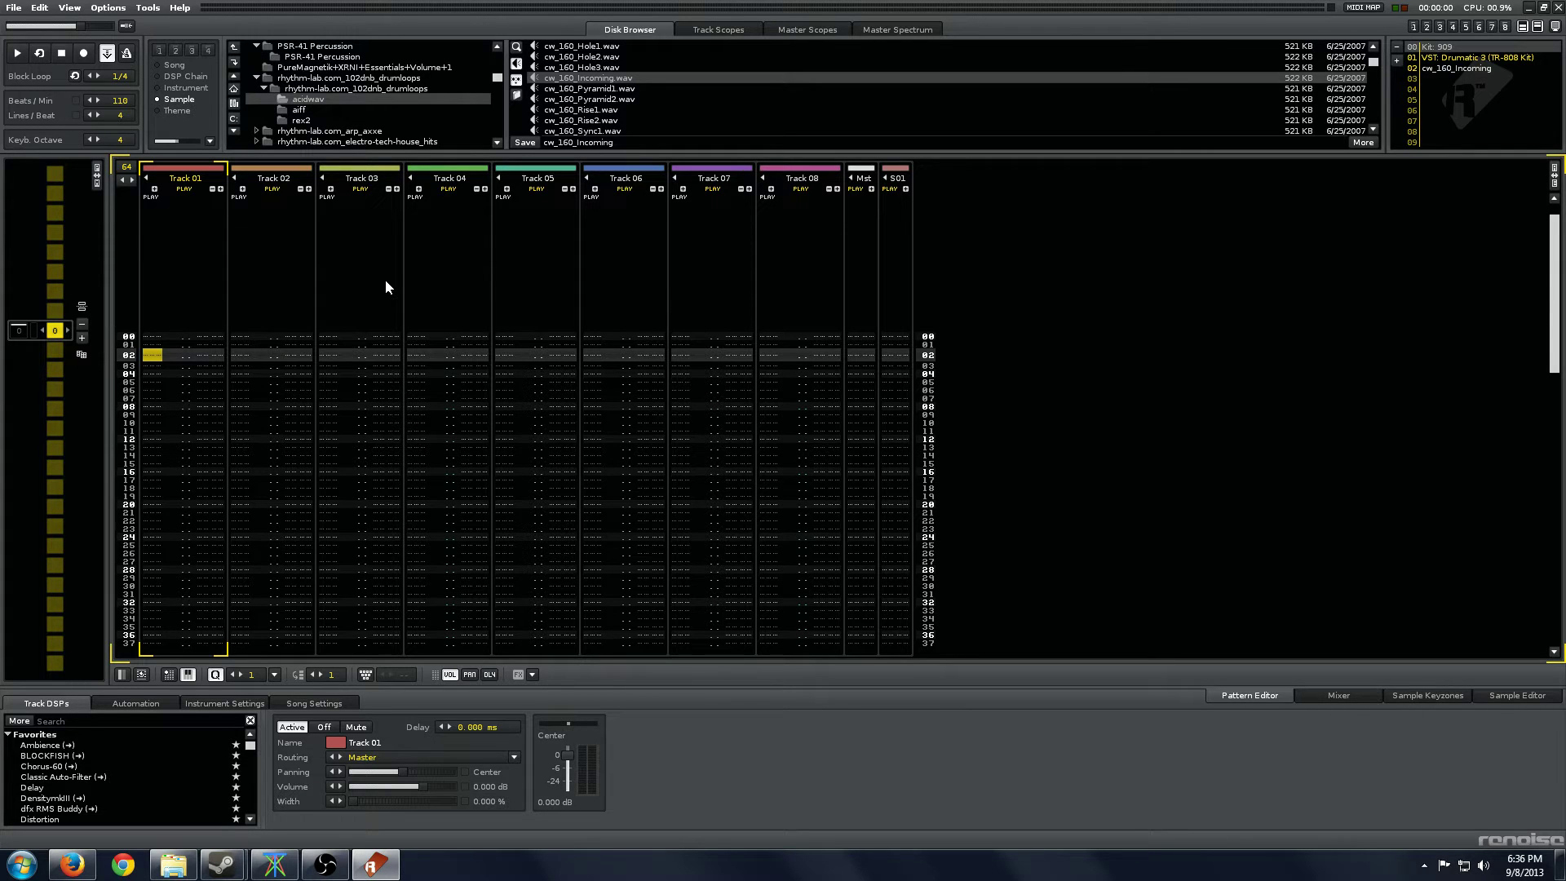
Place the edit cursor on line 00 of Track 01 and check the 909 kit's sample key zones.
key("Tab")
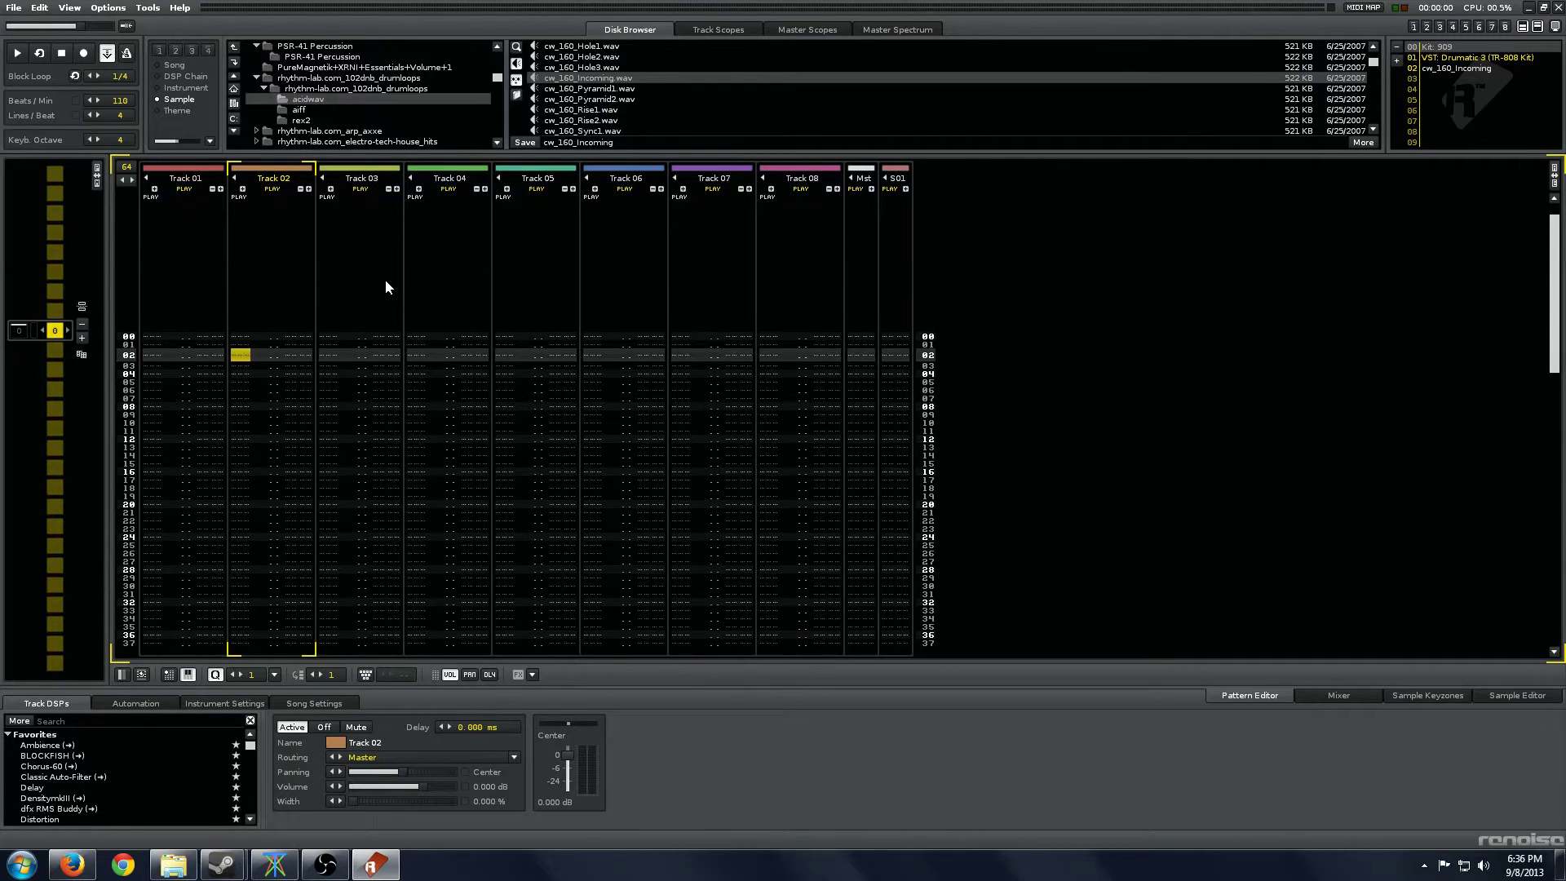
key("shift+Tab")
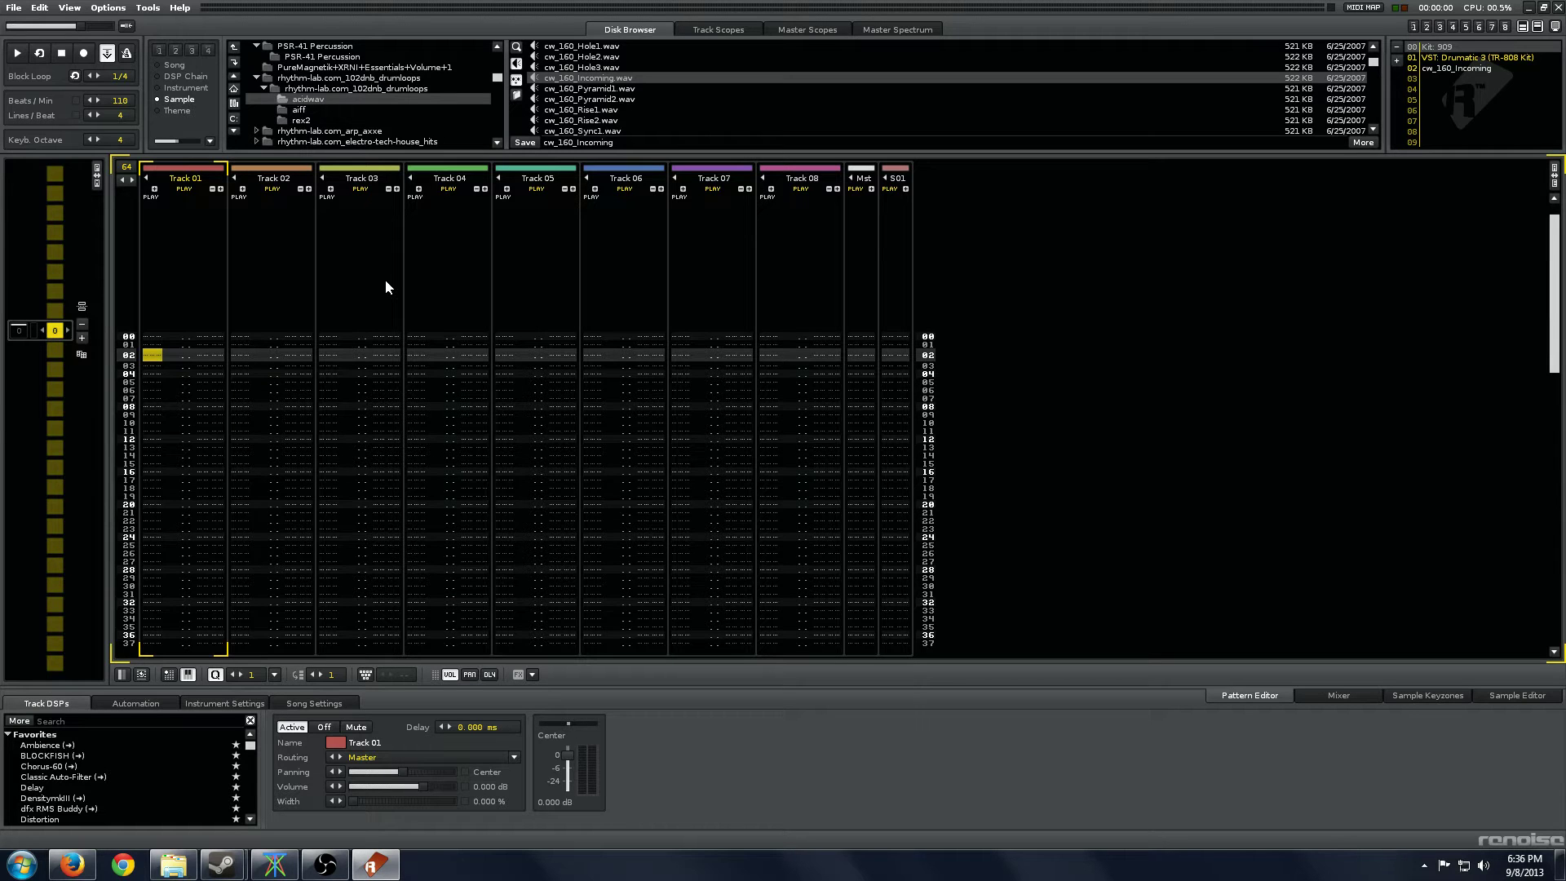
key("Up")
key("Up")
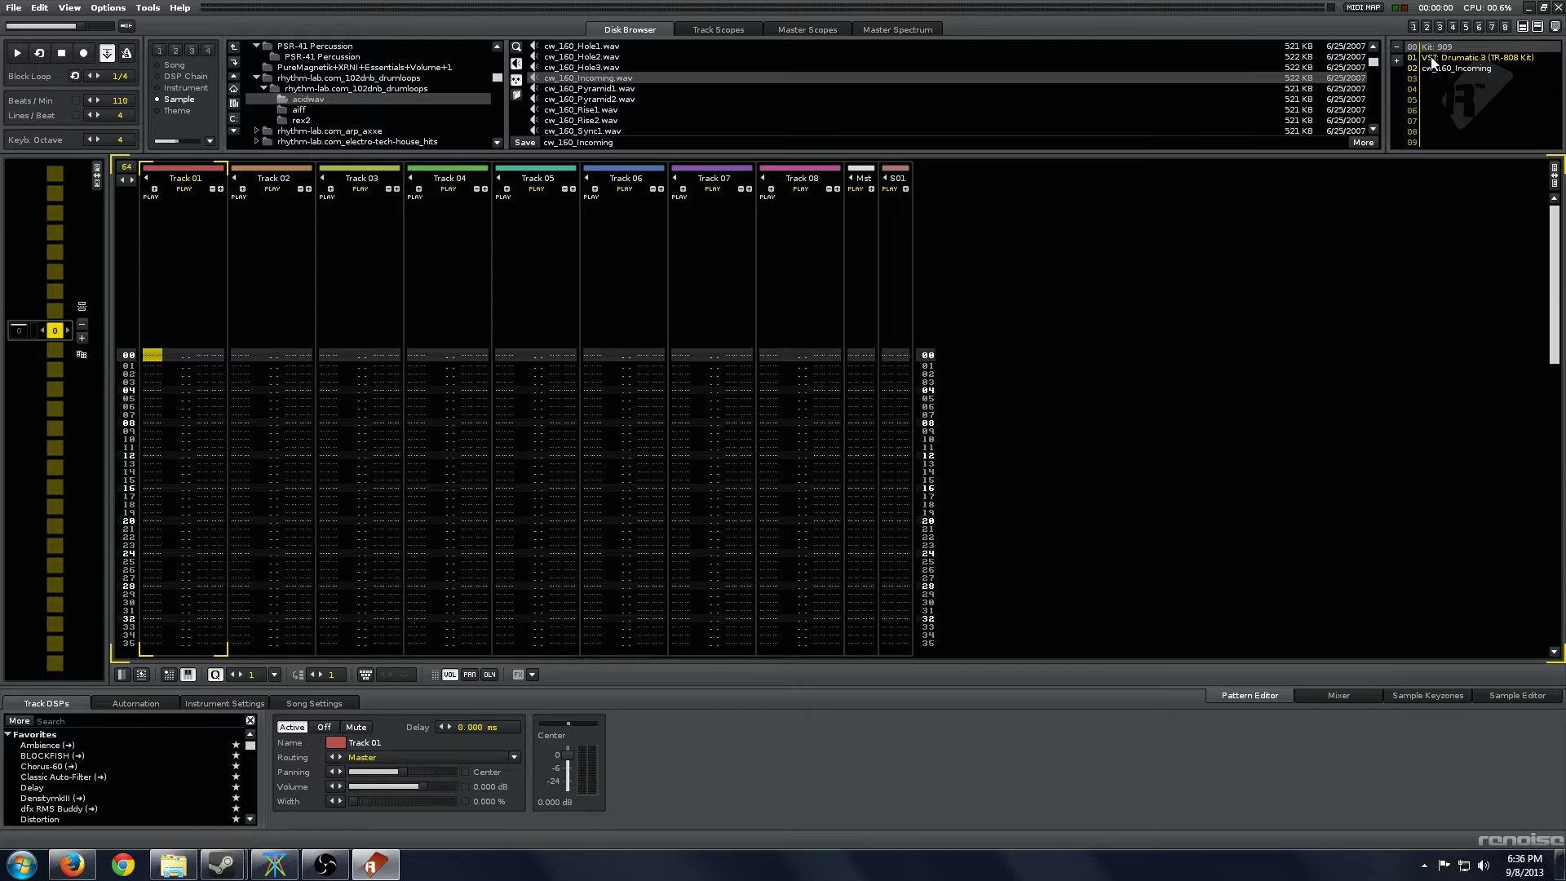
left_click(1427, 695)
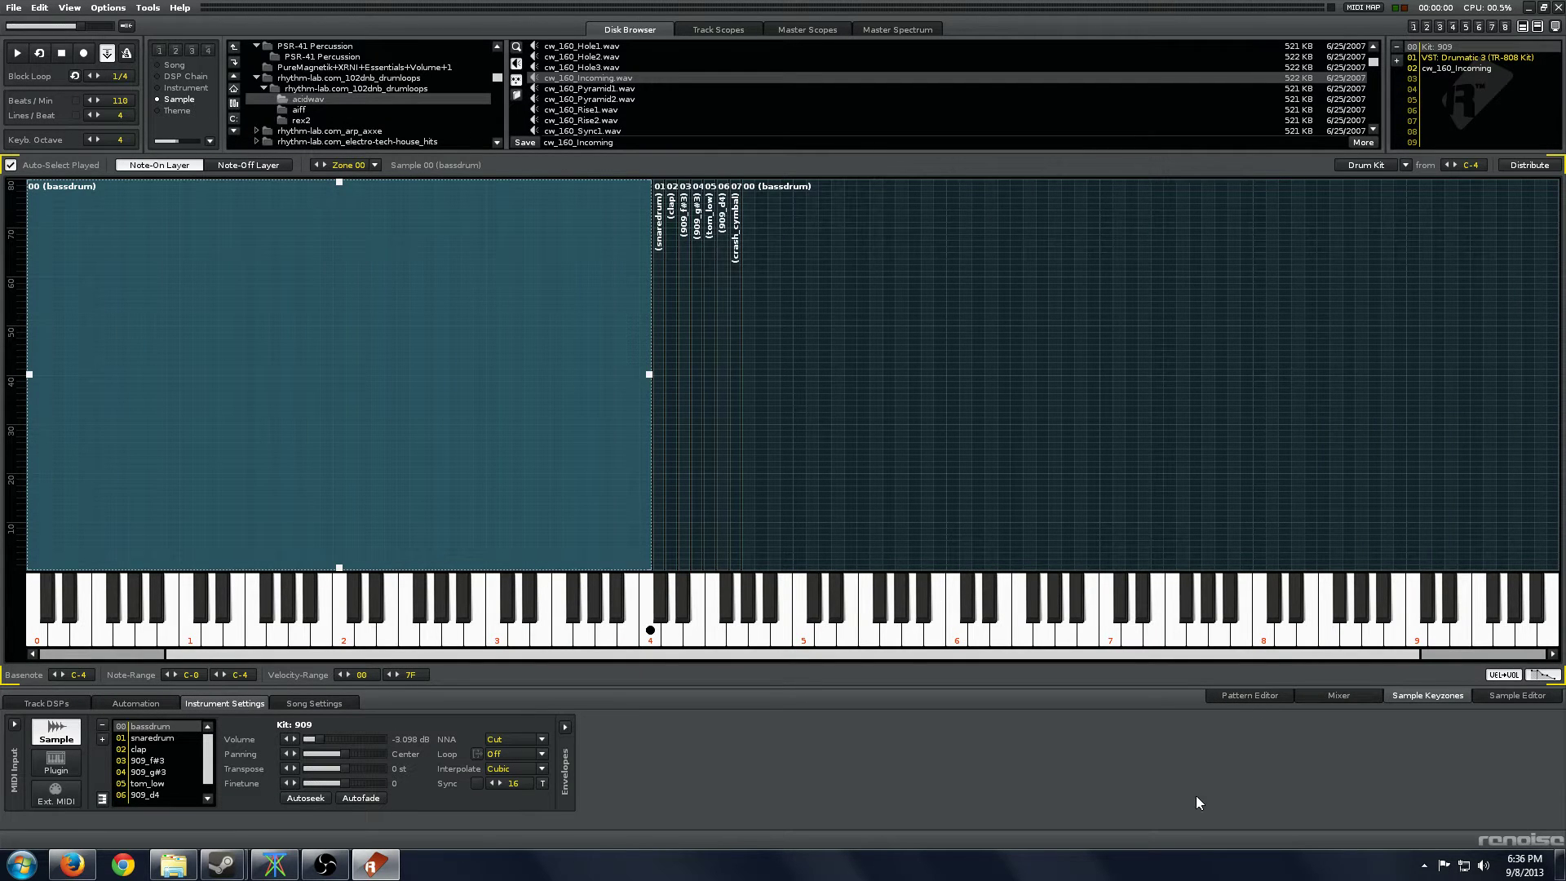
left_click(1248, 696)
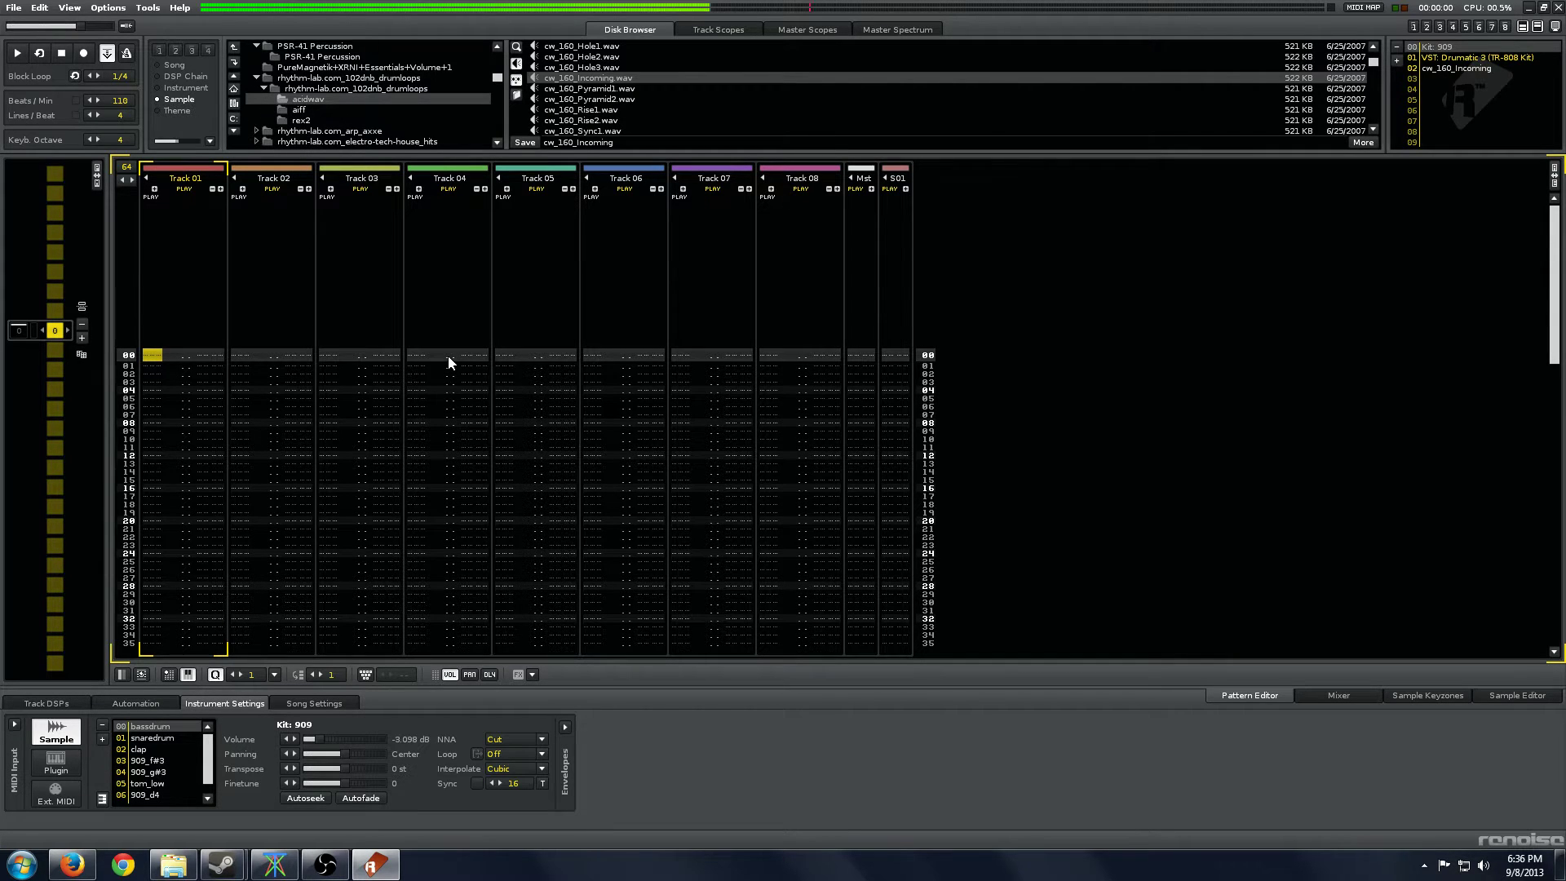
Turn on edit mode and enter C-4 bass drum notes on lines 00 and 10 of Track 01.
key("Escape")
key("z")
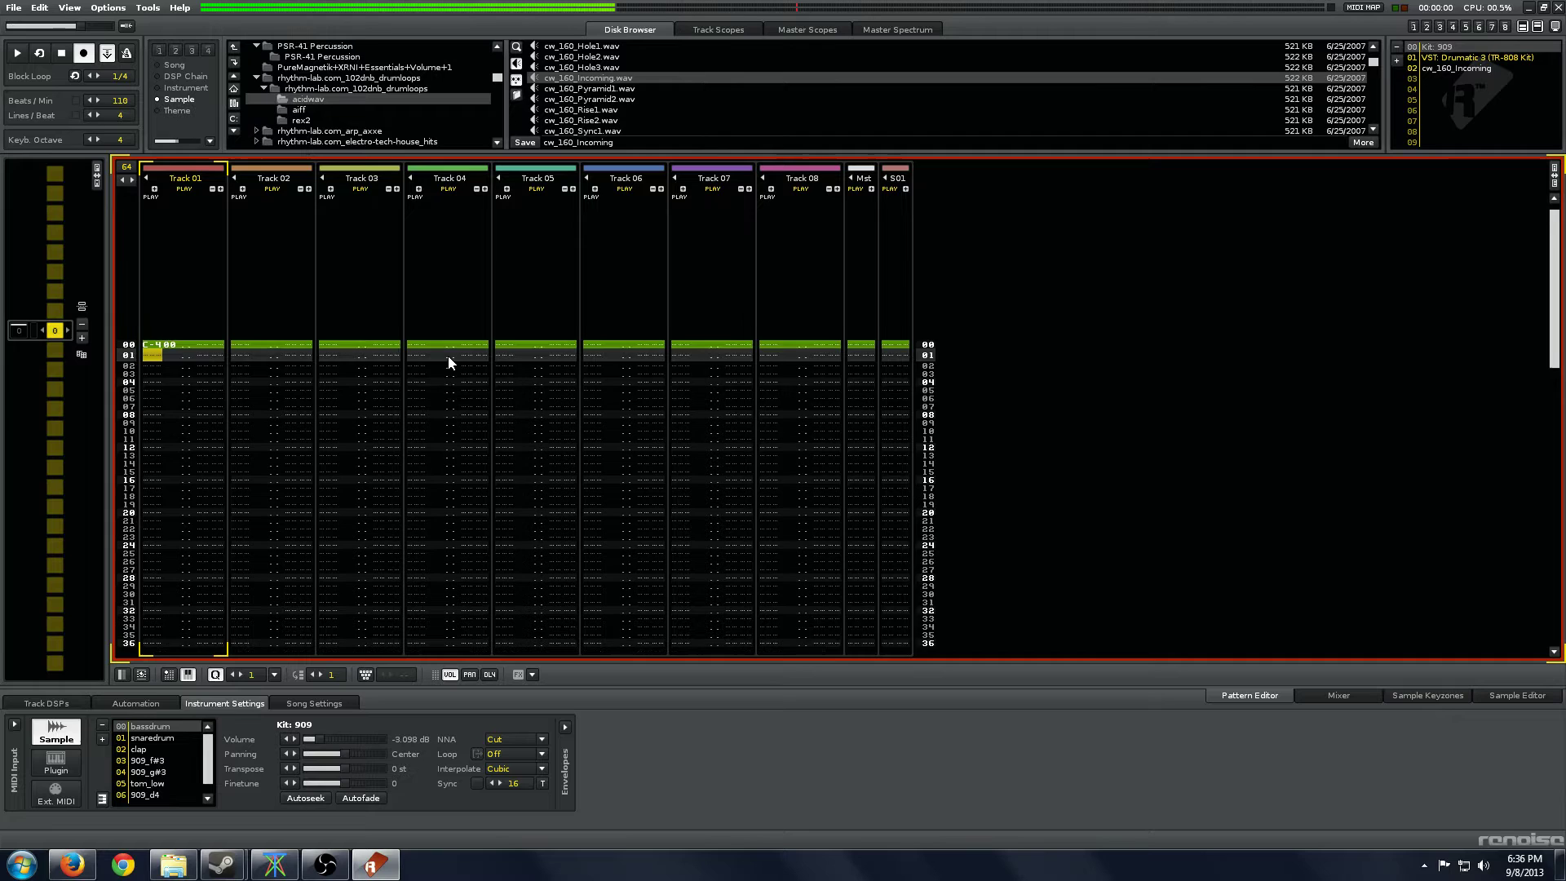
key("Down")
key("Down")
key("Down")
key("Down")
key("Down")
key("Down")
key("Down")
key("Down")
key("Down")
key("z")
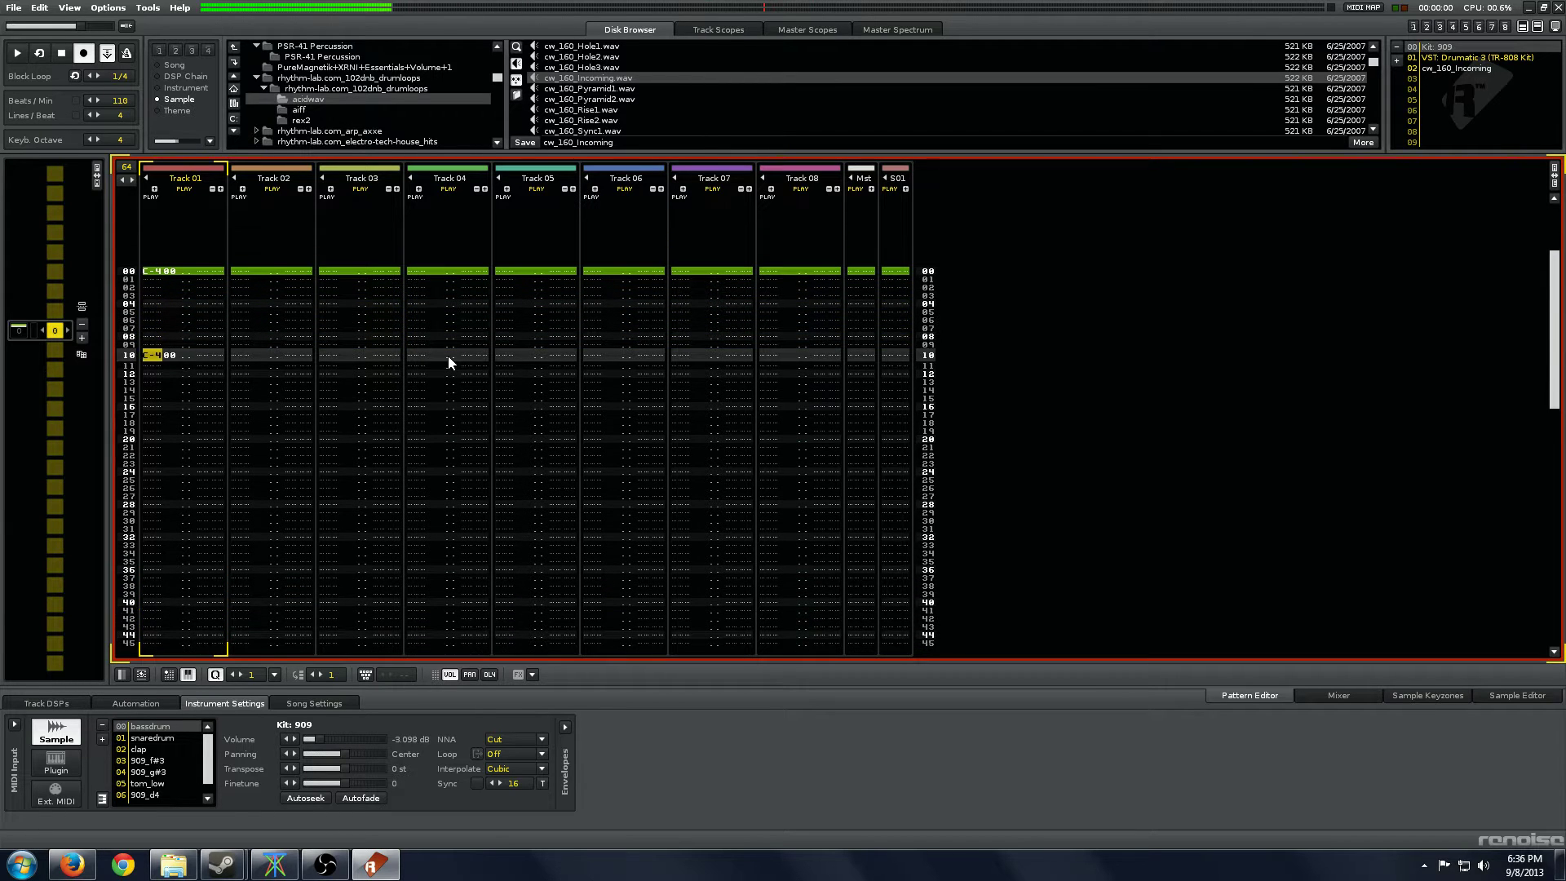
Enter a C#4 snare drum note on line 04 of Track 02.
key("Up")
key("Up")
key("Up")
key("Up")
key("Up")
key("Up")
key("Up")
key("Right")
key("Right")
key("Right")
key("Right")
key("Right")
key("Right")
key("Right")
key("Right")
key("Right")
key("Right")
key("Left")
key("x")
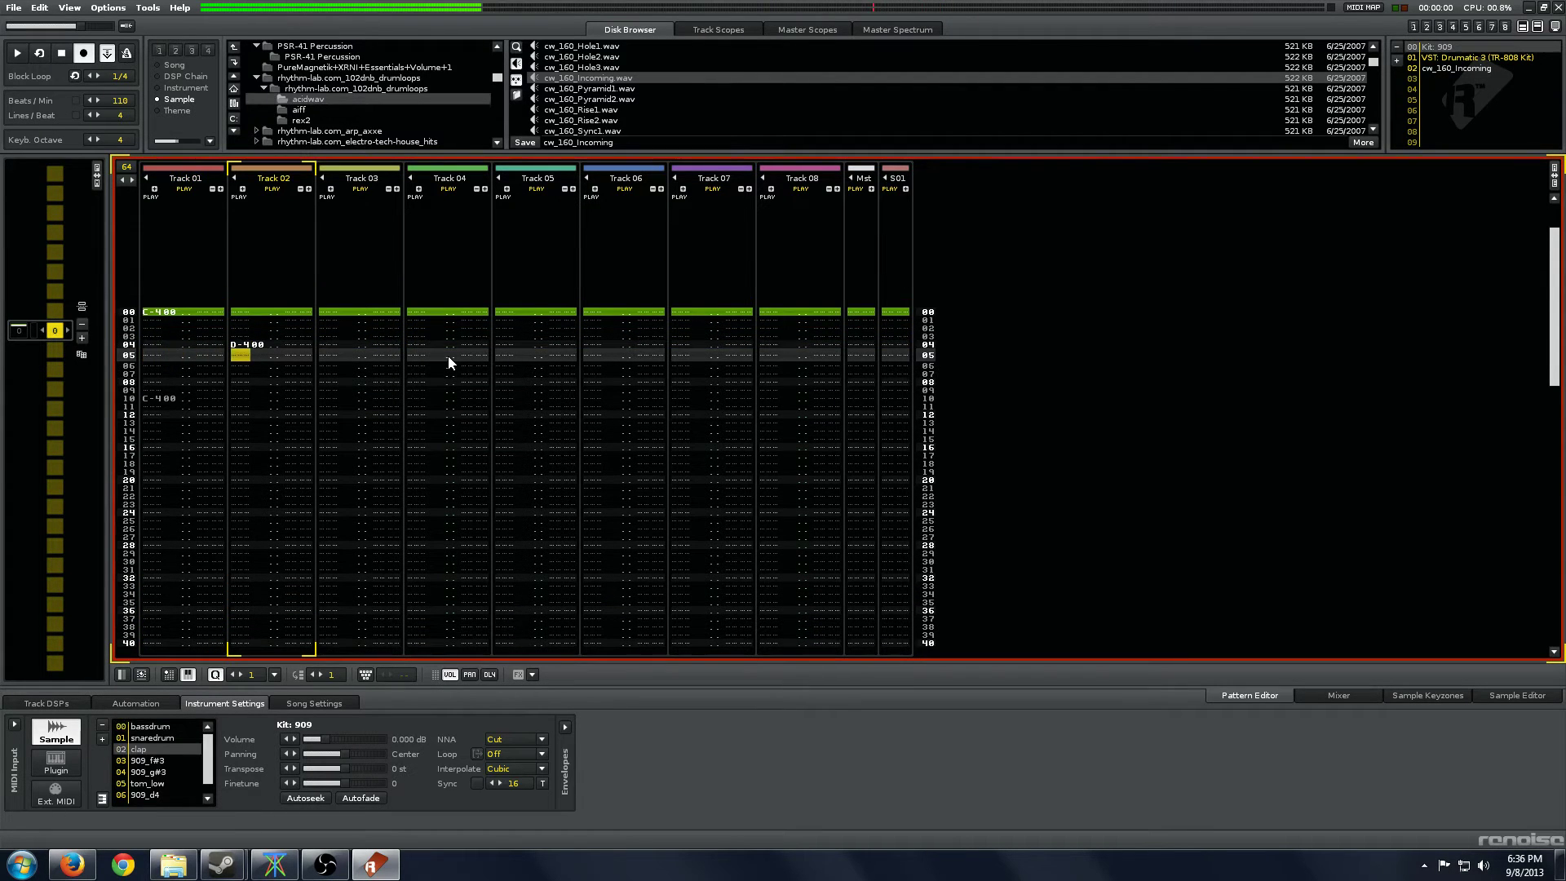
key("Up")
key("d")
key("Up")
key("s")
Add a C#4 snare drum note on line 12 of Track 02 and briefly play the pattern.
key("Down")
key("Down")
key("space")
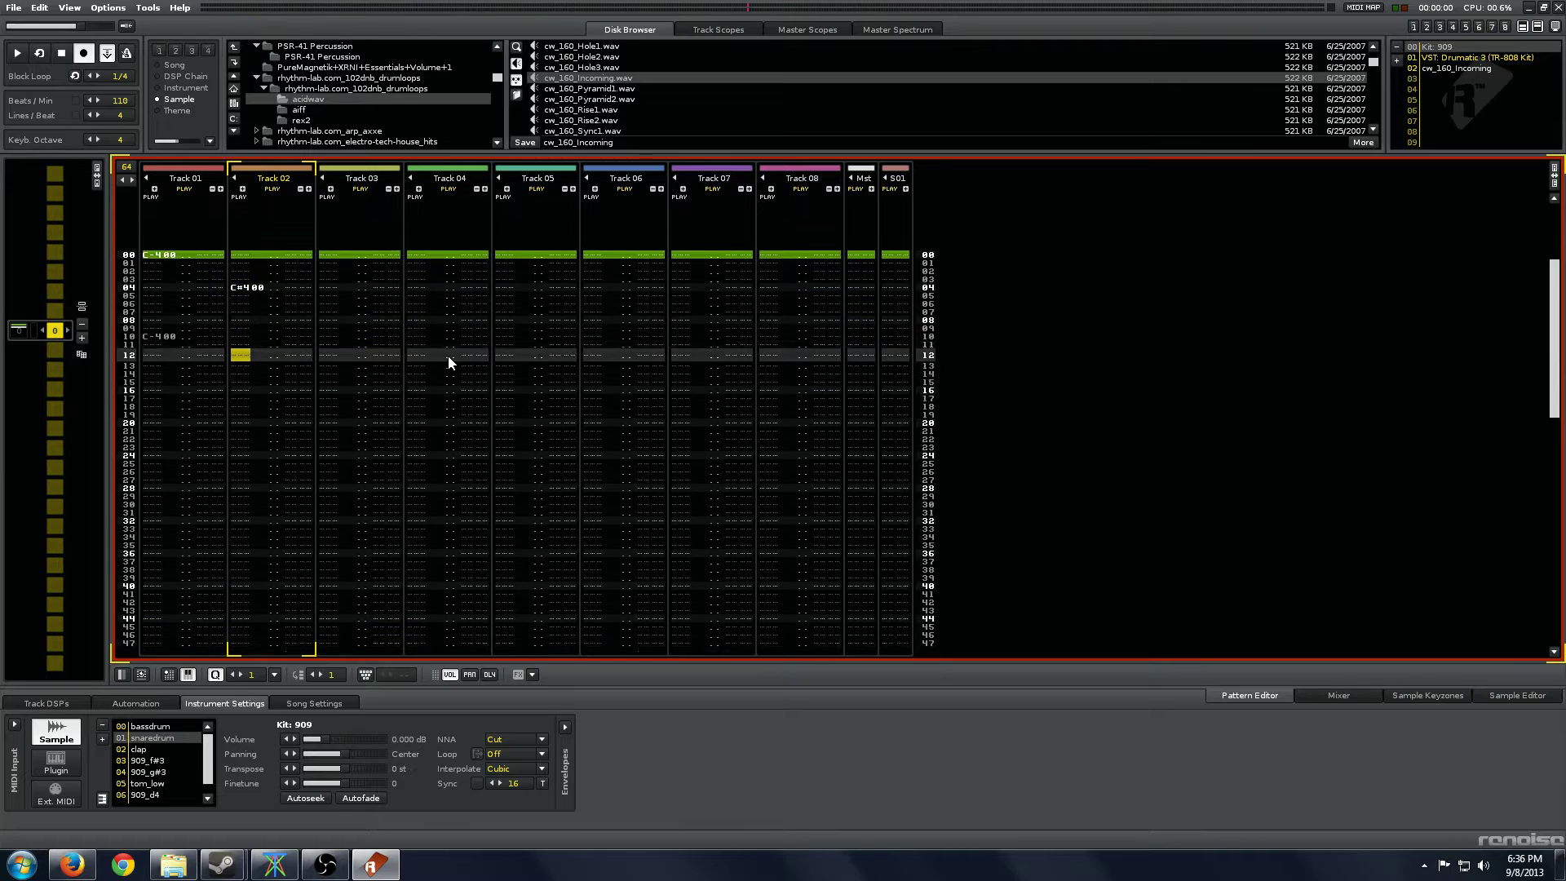
key("s")
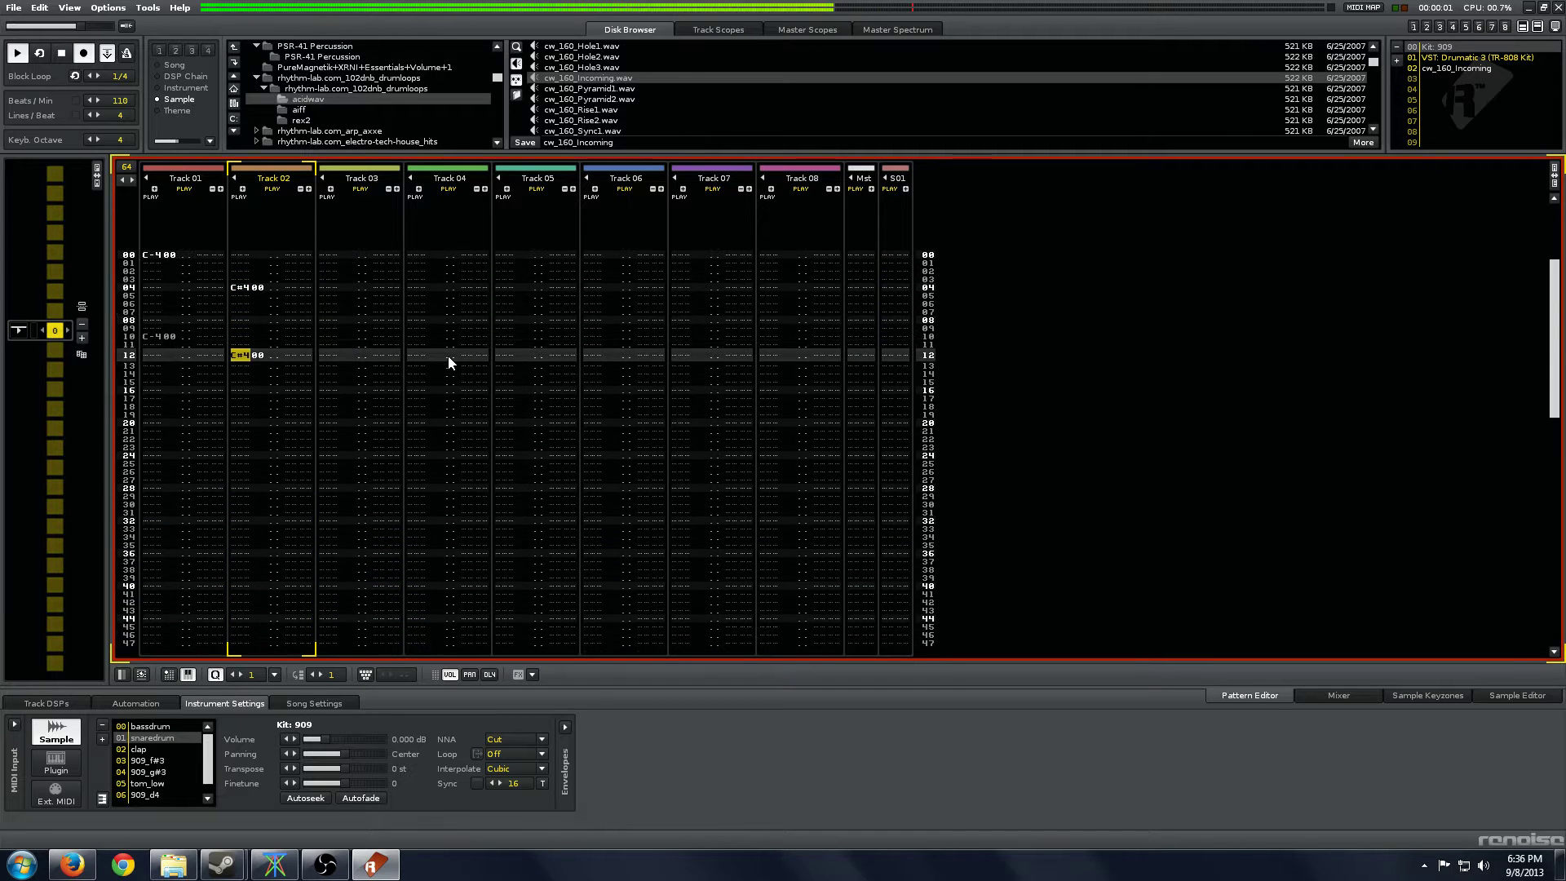
key("space")
Add a C-4 bass drum note on line 13 of Track 01.
key("Left")
key("Left")
key("Left")
key("Left")
key("z")
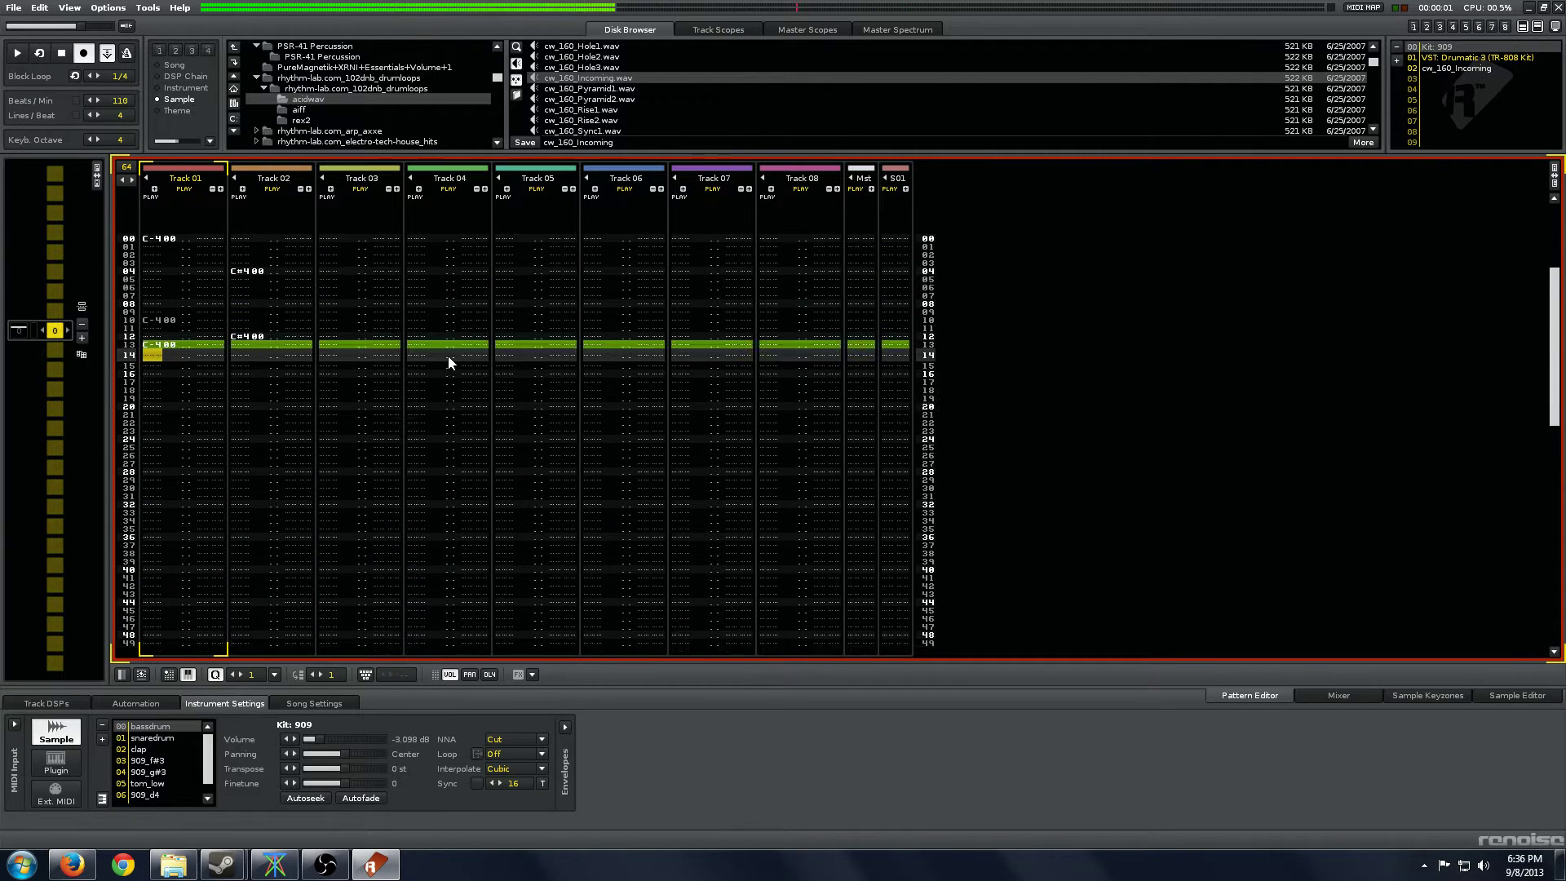
Enter a D#4 hi-hat note on line 00 of Track 03, using the 909_f#3 sample.
key("Up")
key("Up")
key("Up")
key("Up")
key("Up")
key("Up")
key("Up")
key("Up")
key("Up")
key("Up")
key("Up")
key("Right")
key("Right")
key("Right")
key("Right")
key("Right")
key("Right")
key("Right")
key("Right")
key("Right")
key("Right")
key("Right")
key("Right")
key("Right")
key("Right")
key("Right")
key("Right")
key("Right")
key("Up")
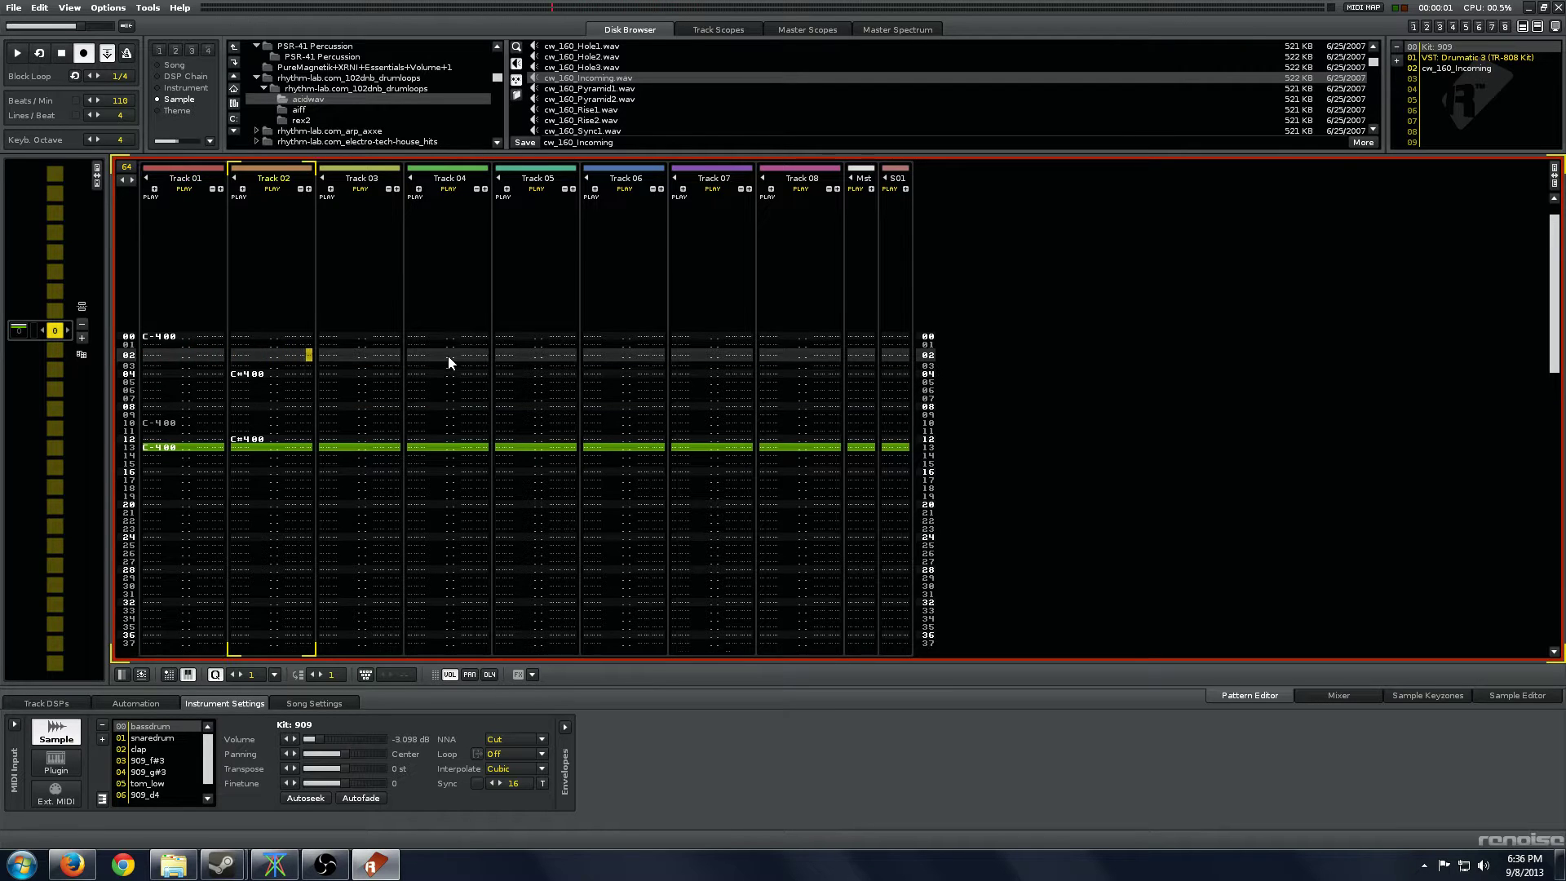
key("Right")
key("Up")
key("Up")
key("g")
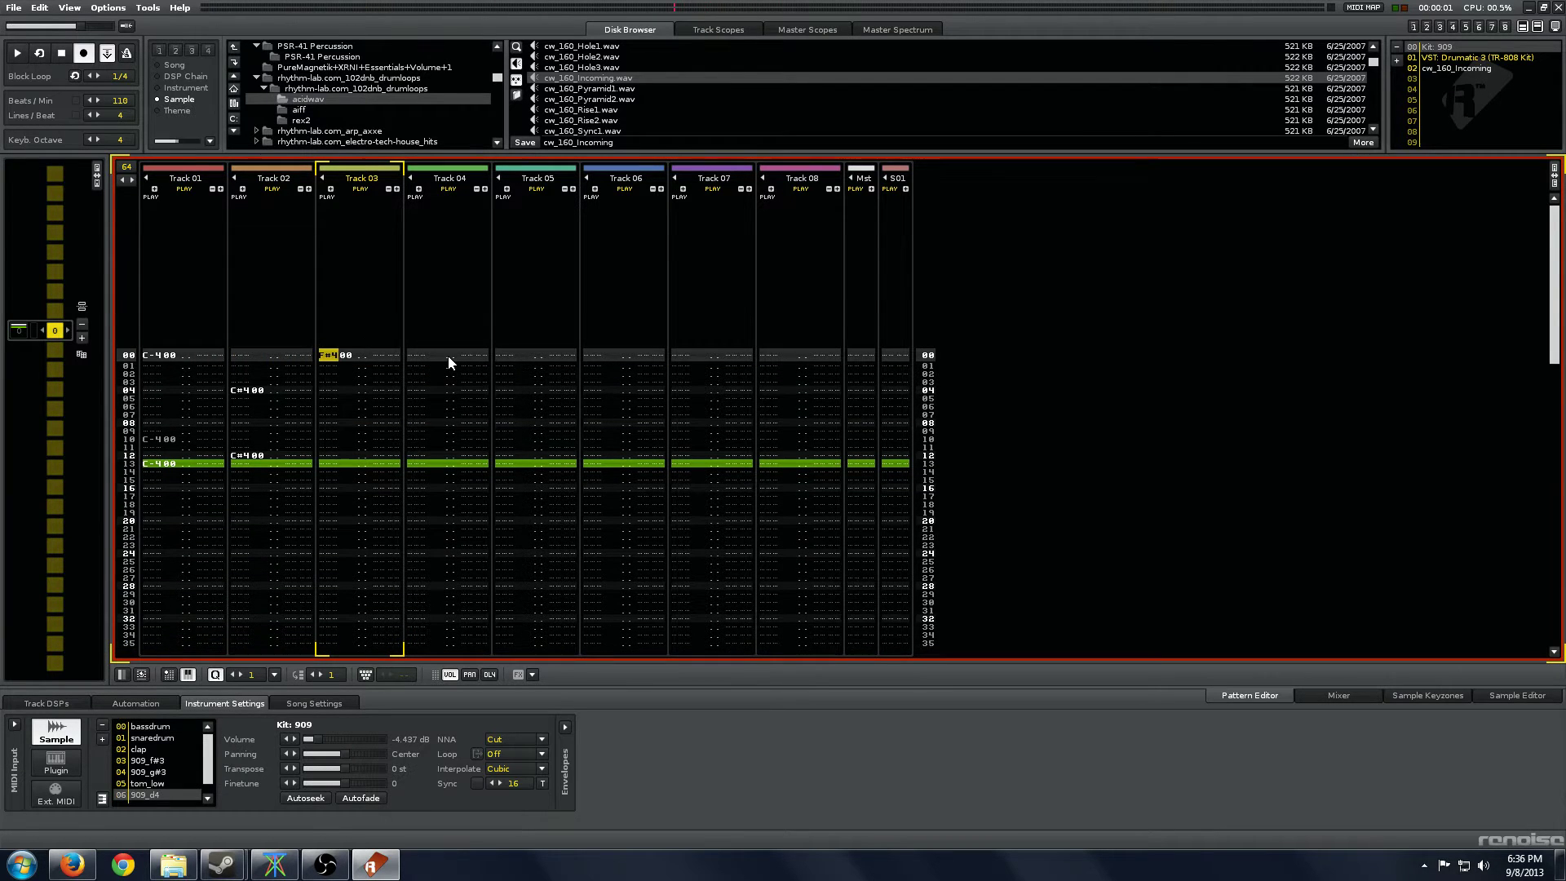
key("Up")
key("d")
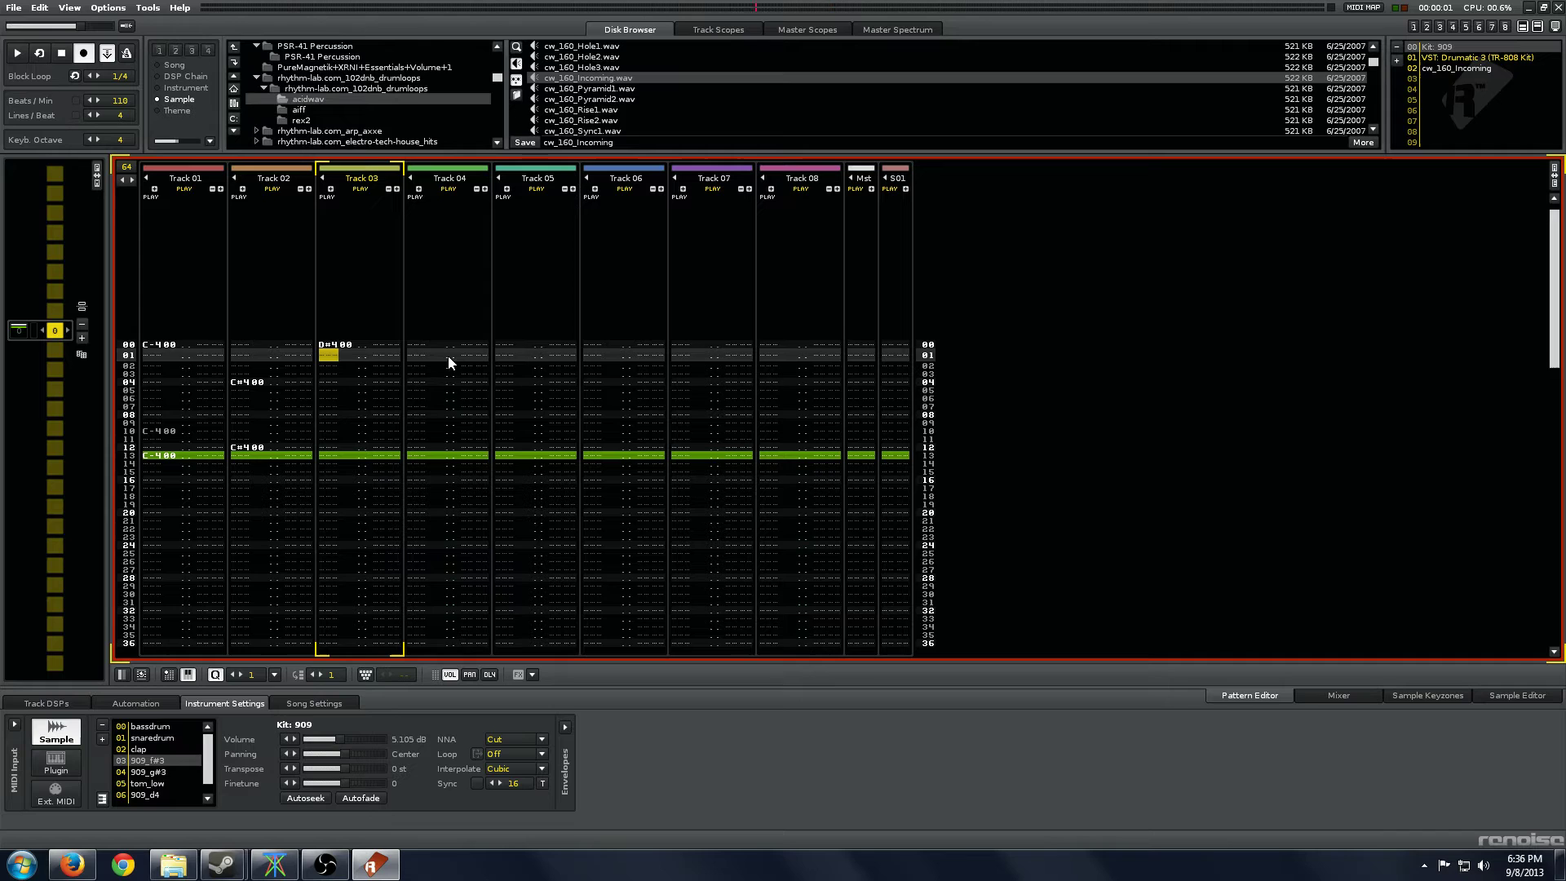
key("Up")
key("x")
key("Up")
key("d")
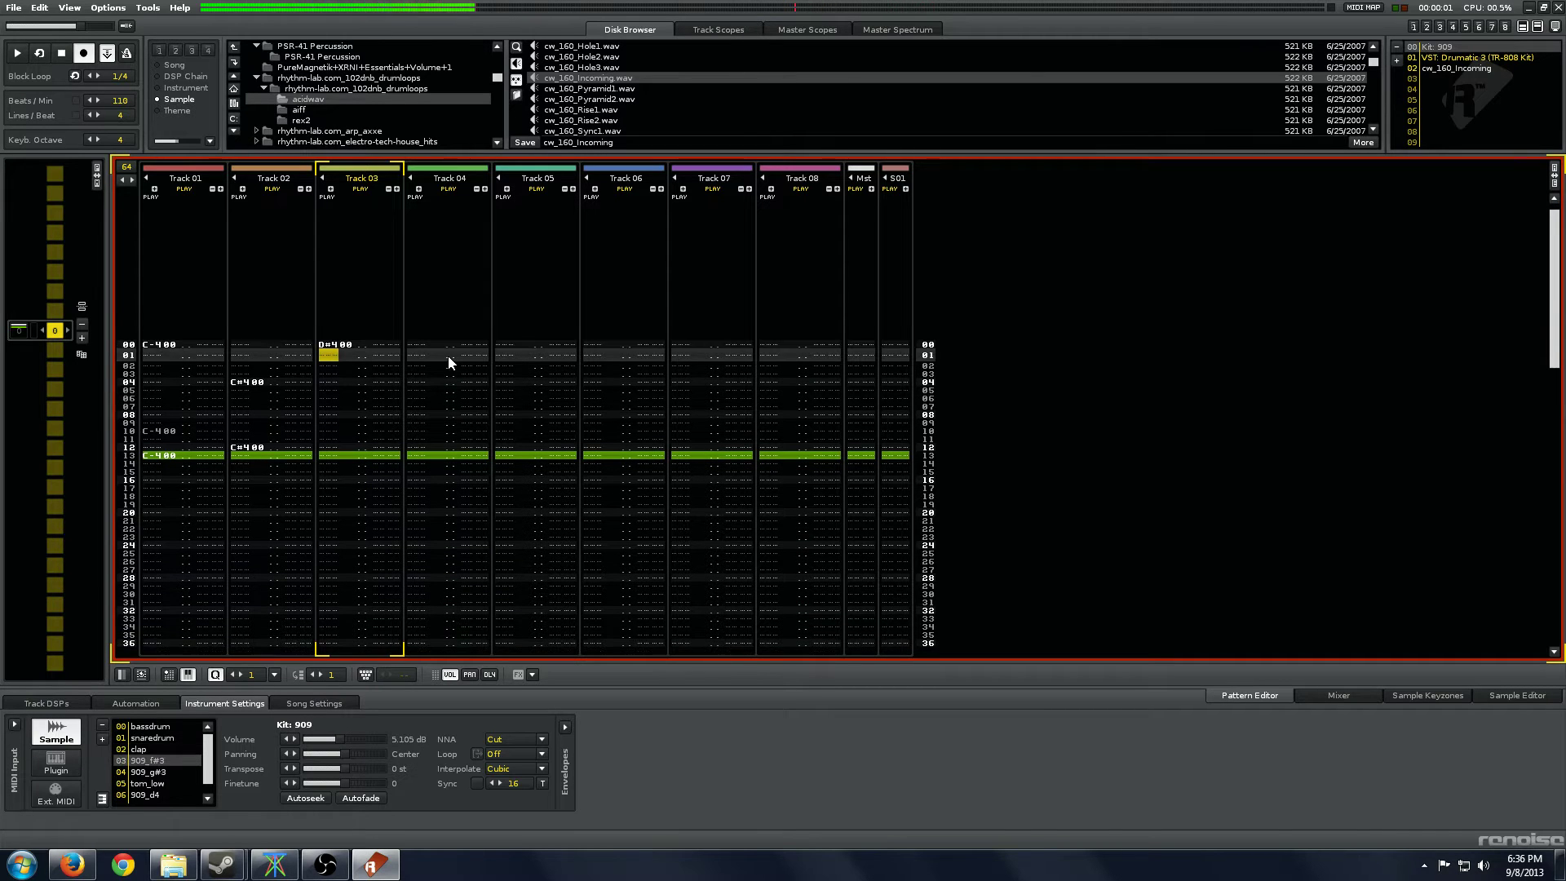
key("d")
key("Down")
key("c")
key("Up")
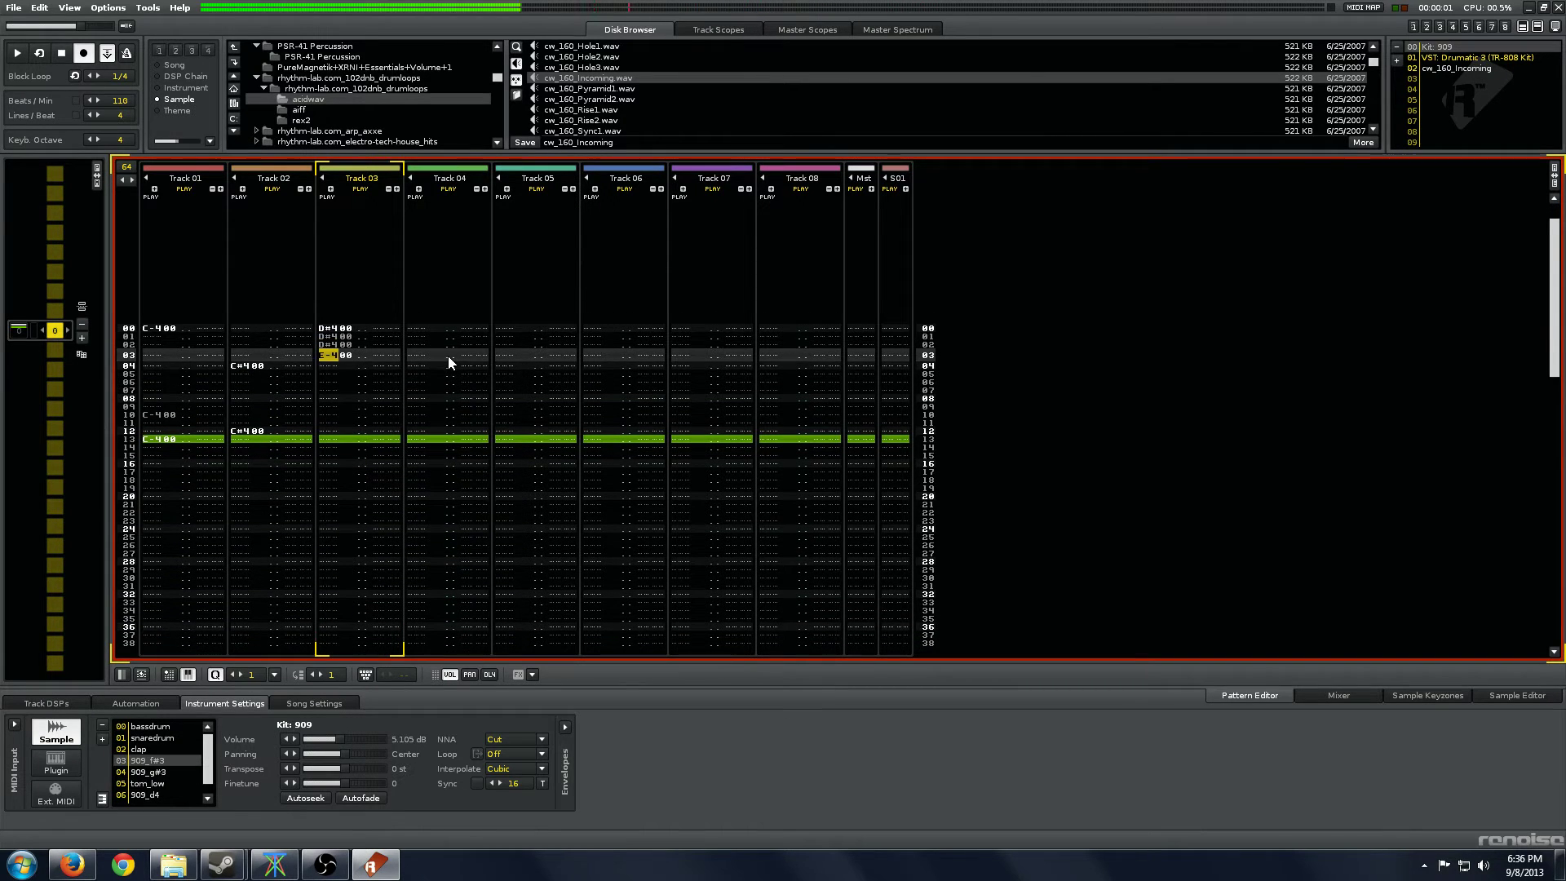
key("Up")
key("Up")
key("Delete")
key("Down")
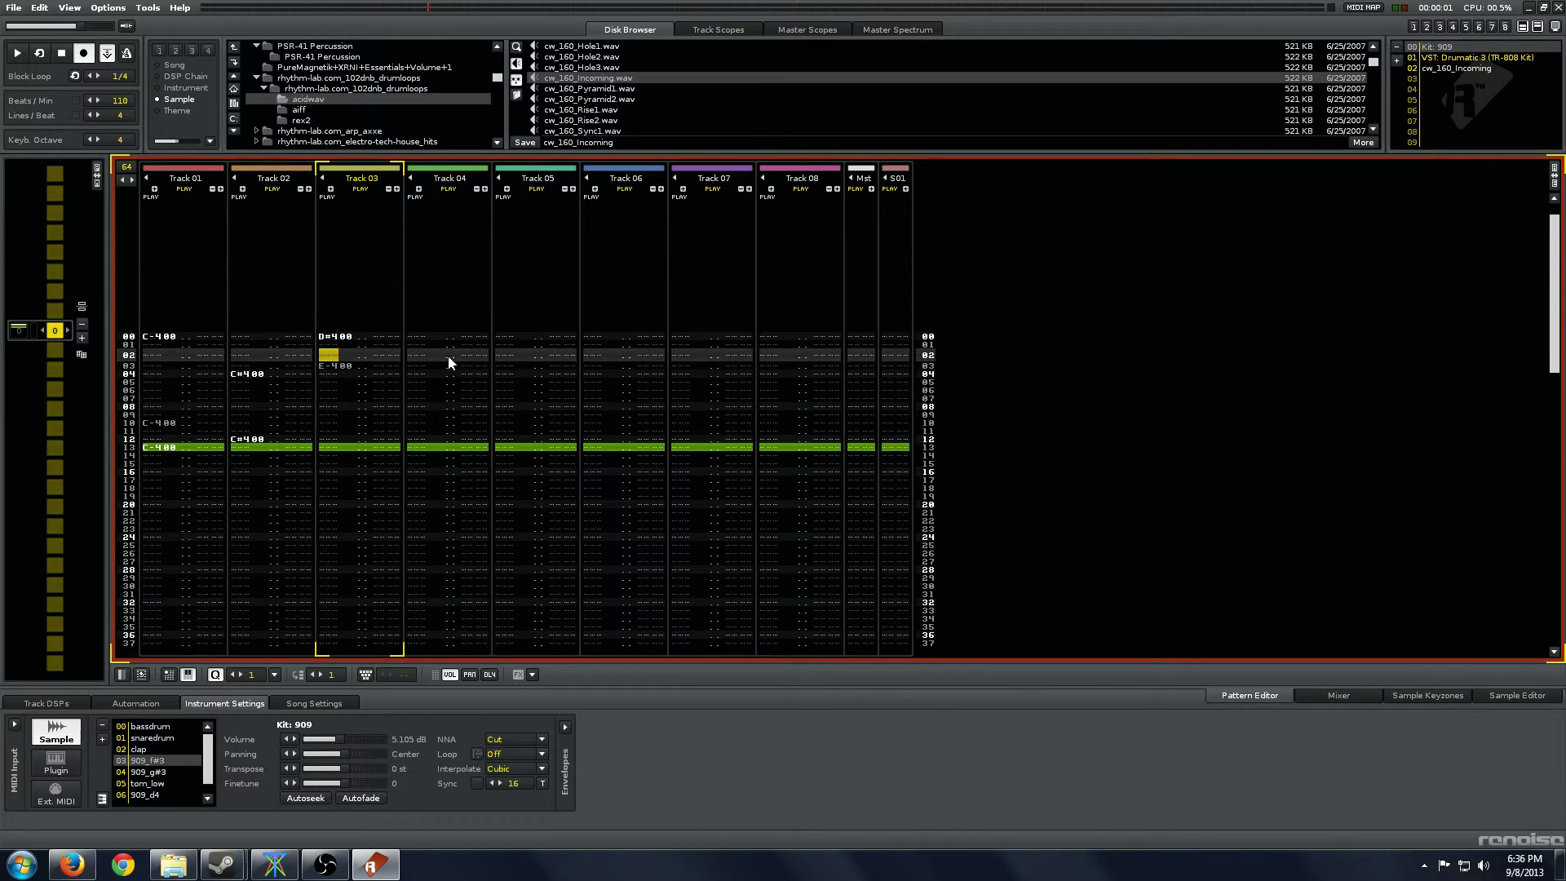
key("Down")
key("Delete")
Fill the even lines of Track 03 from 02 to 14 with D#4 hi-hats, using E-4 on lines 04 and 12, and play the pattern.
key("Up")
key("d")
key("Down")
key("c")
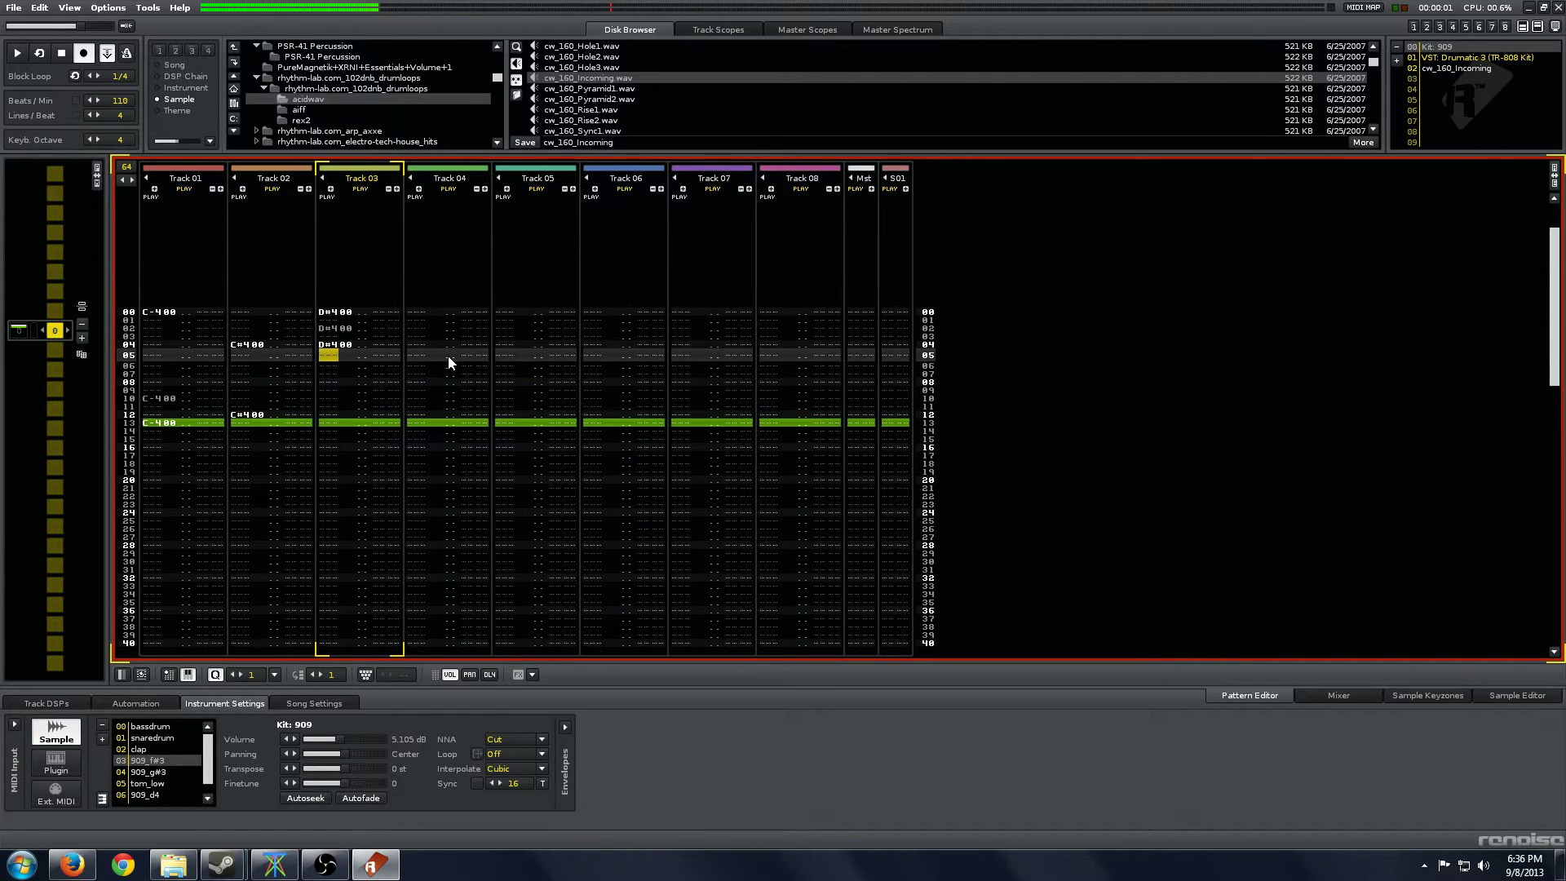
key("d")
key("d")
key("d")
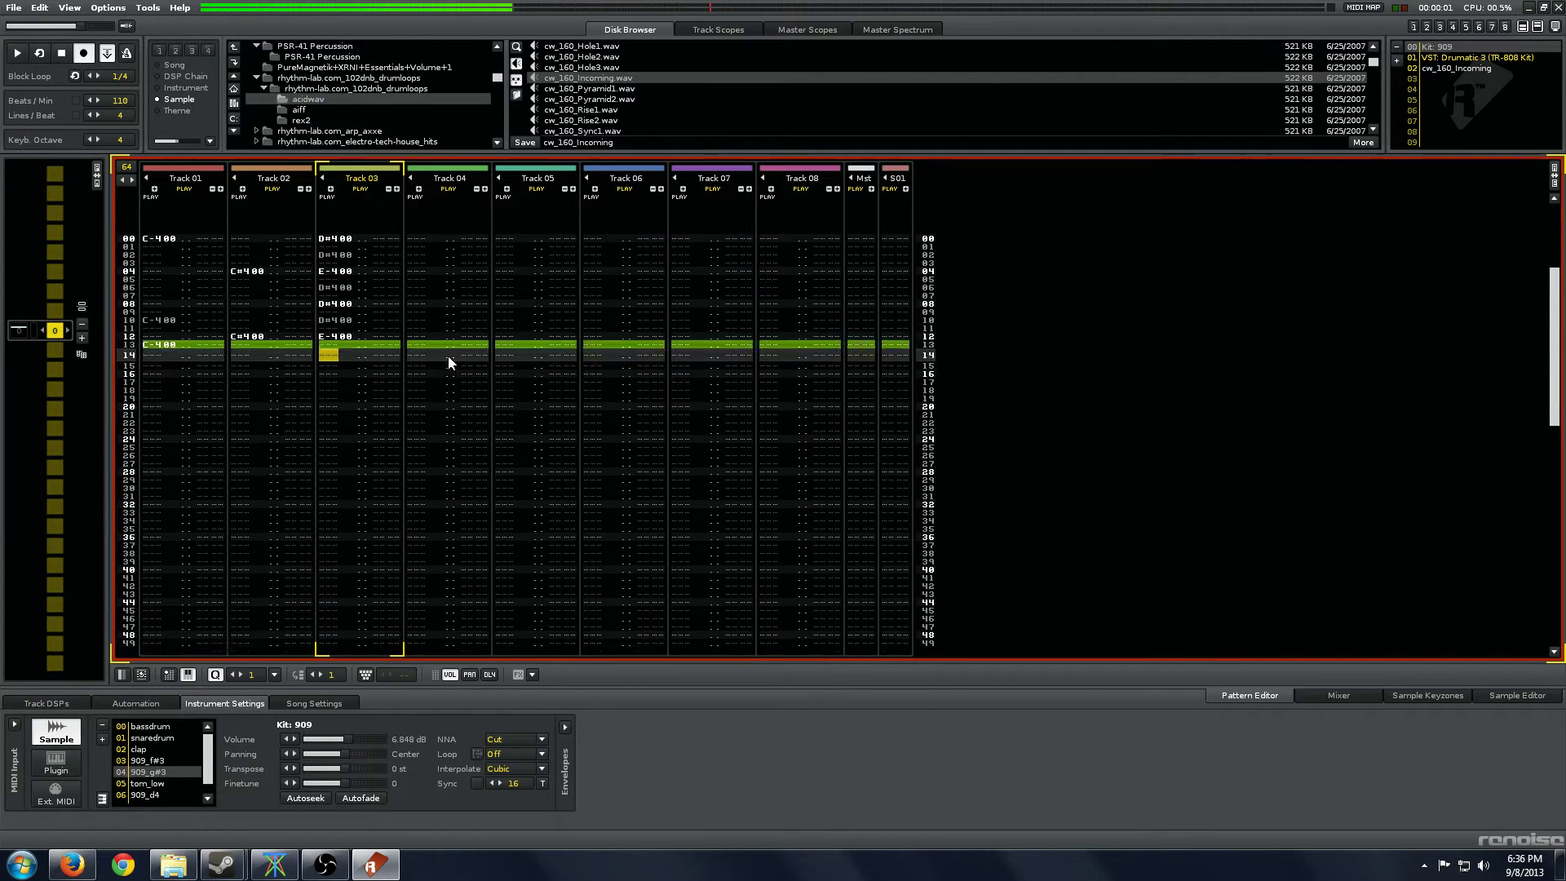
key("space")
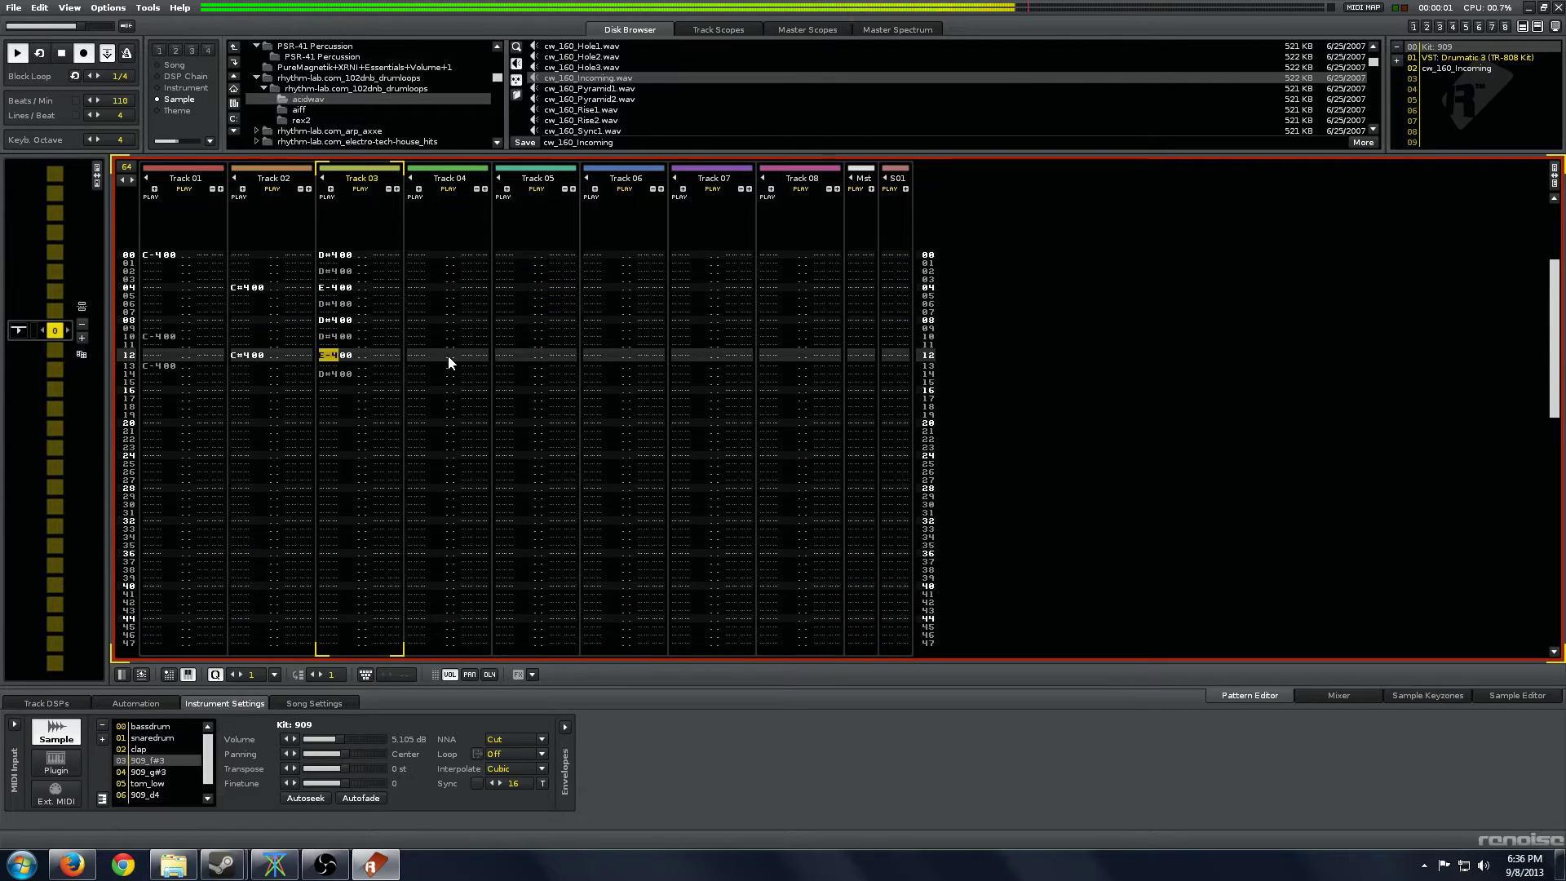
key("space")
Copy lines 00 to 16 of Tracks 01 to 03 and paste the block at line 16.
key("Home")
key("shift+Page_Down")
key("shift+Left")
key("shift+Left")
key("shift+Left")
key("shift+Left")
key("shift+Left")
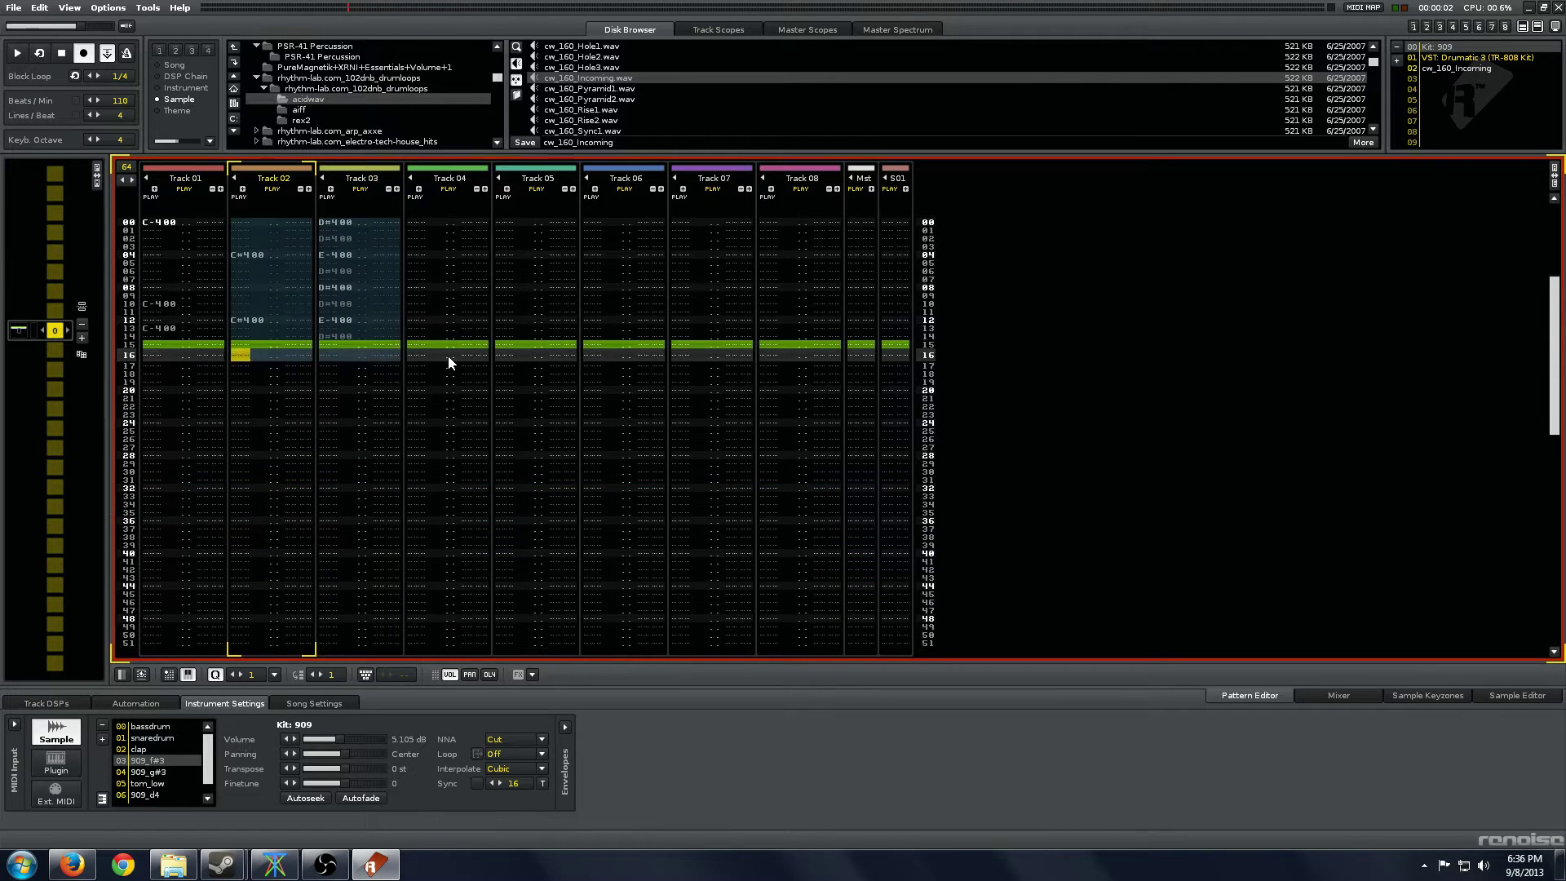
key("Left")
key("Left")
key("Left")
key("ctrl+v")
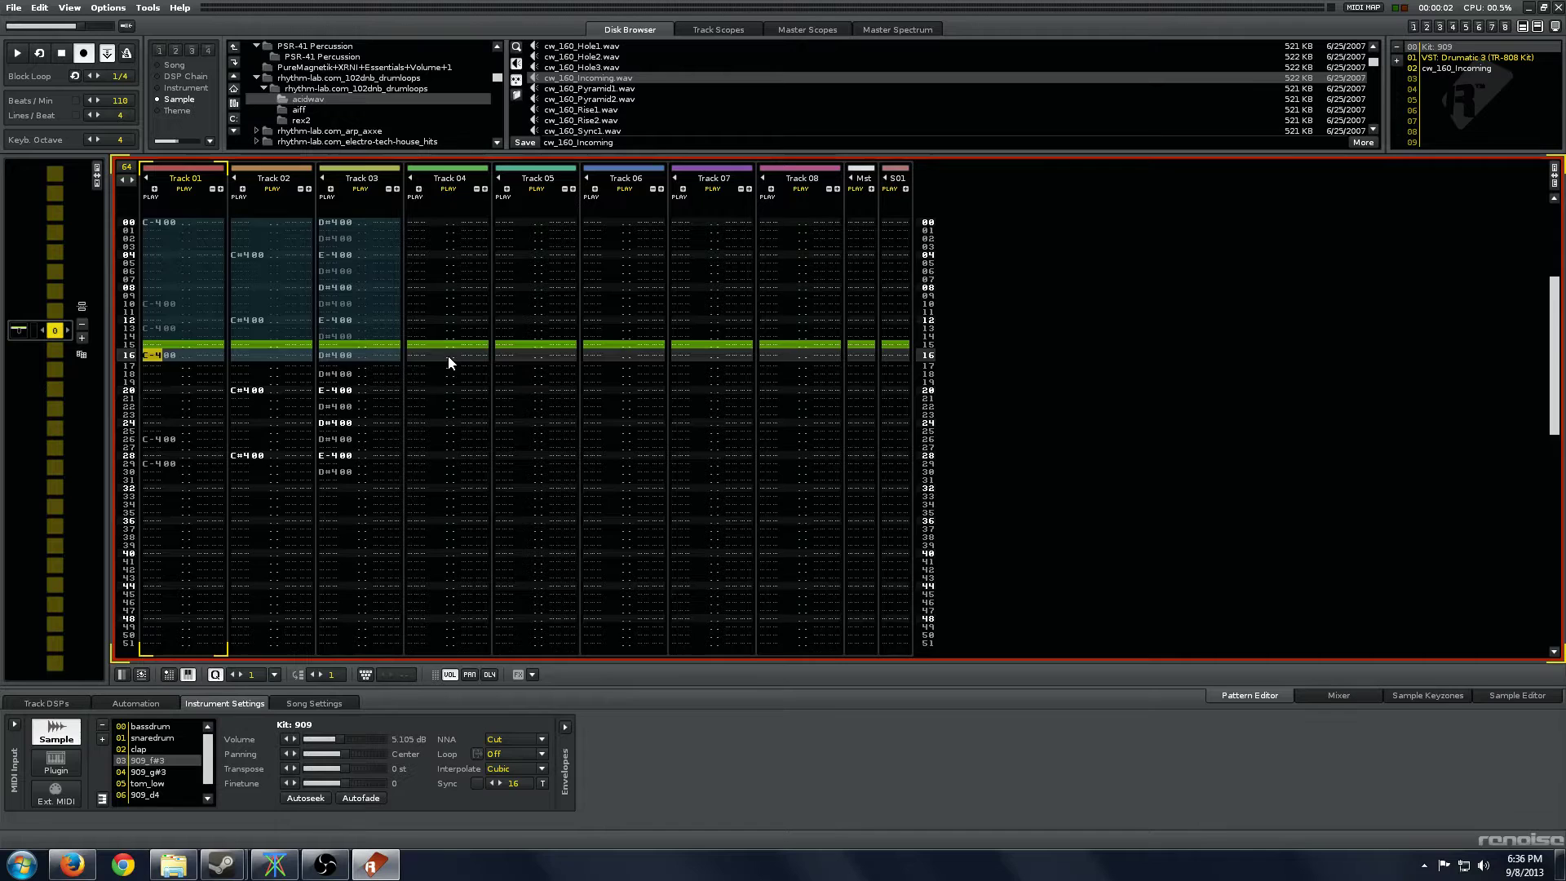
Paste the copied drum block again at lines 32 and 47 of Tracks 01 to 03.
key("Page_Down")
key("ctrl+v")
key("Page_Down")
key("Page_Down")
key("Page_Up")
Play the pattern from the start to listen to the drum beat, returning the cursor to Track 01.
key("space")
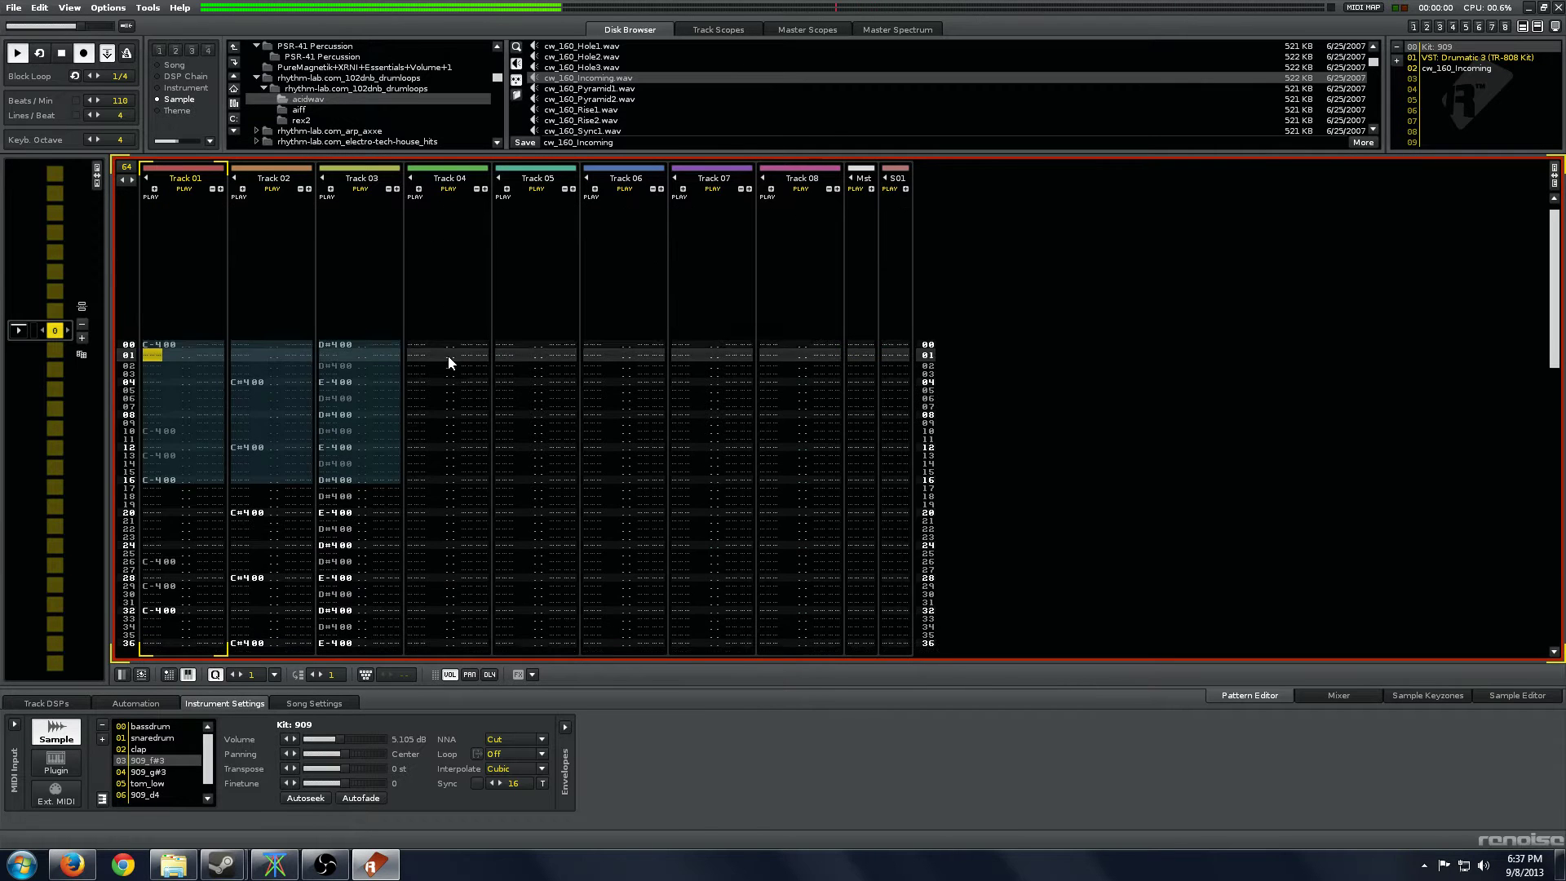
key("shift+Tab")
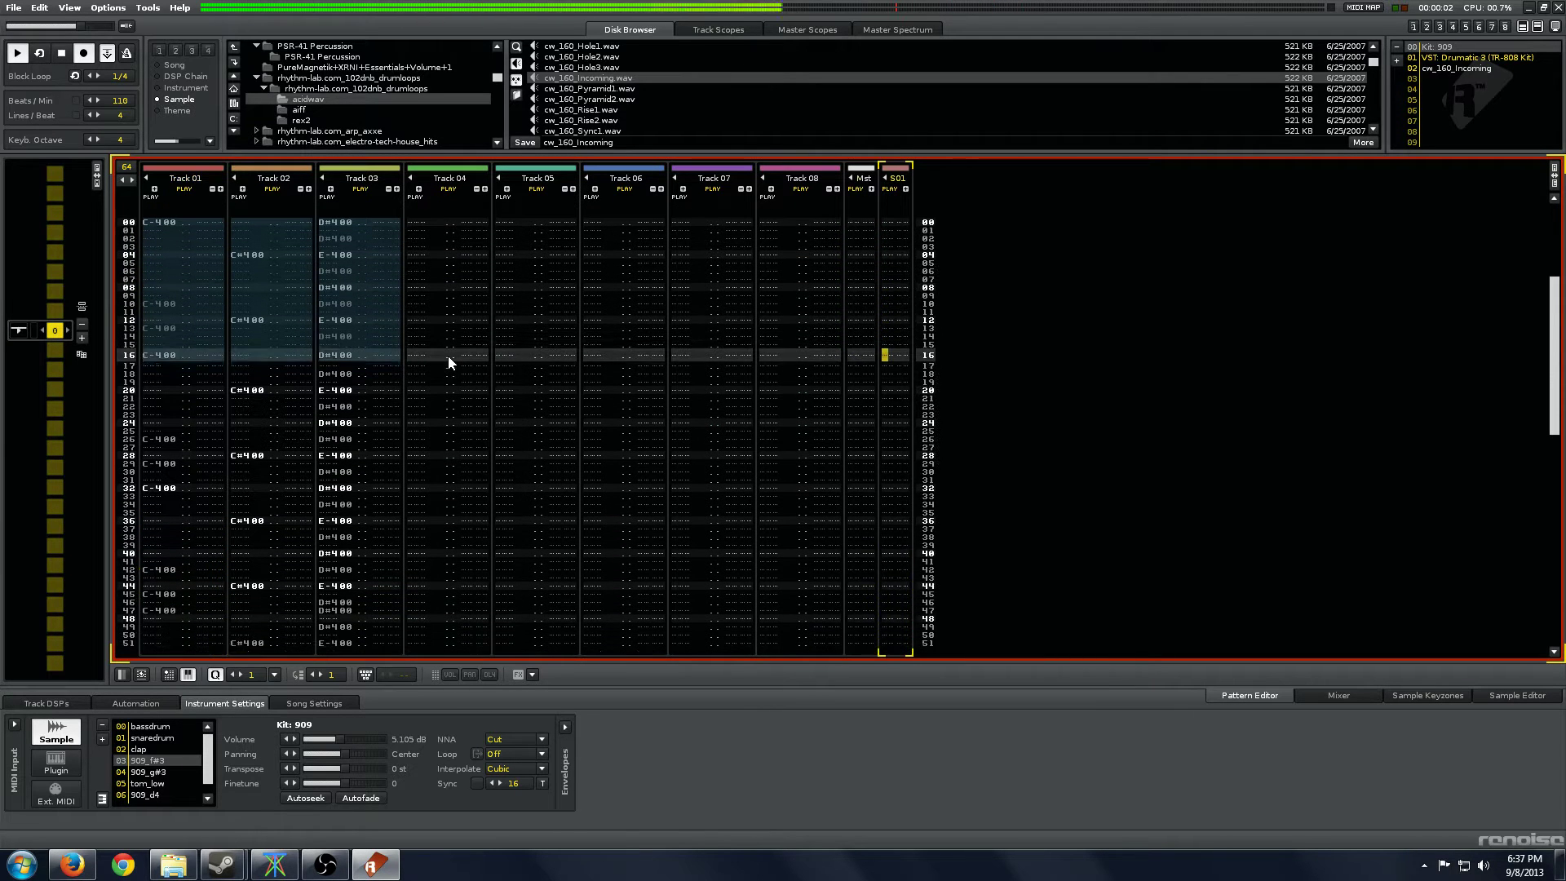
key("shift+Tab")
key("shift+Tab")
key("shift+Tab")
key("shift+Tab")
key("shift+Tab")
key("shift+Tab")
key("shift+Tab")
key("shift+Tab")
key("shift+Tab")
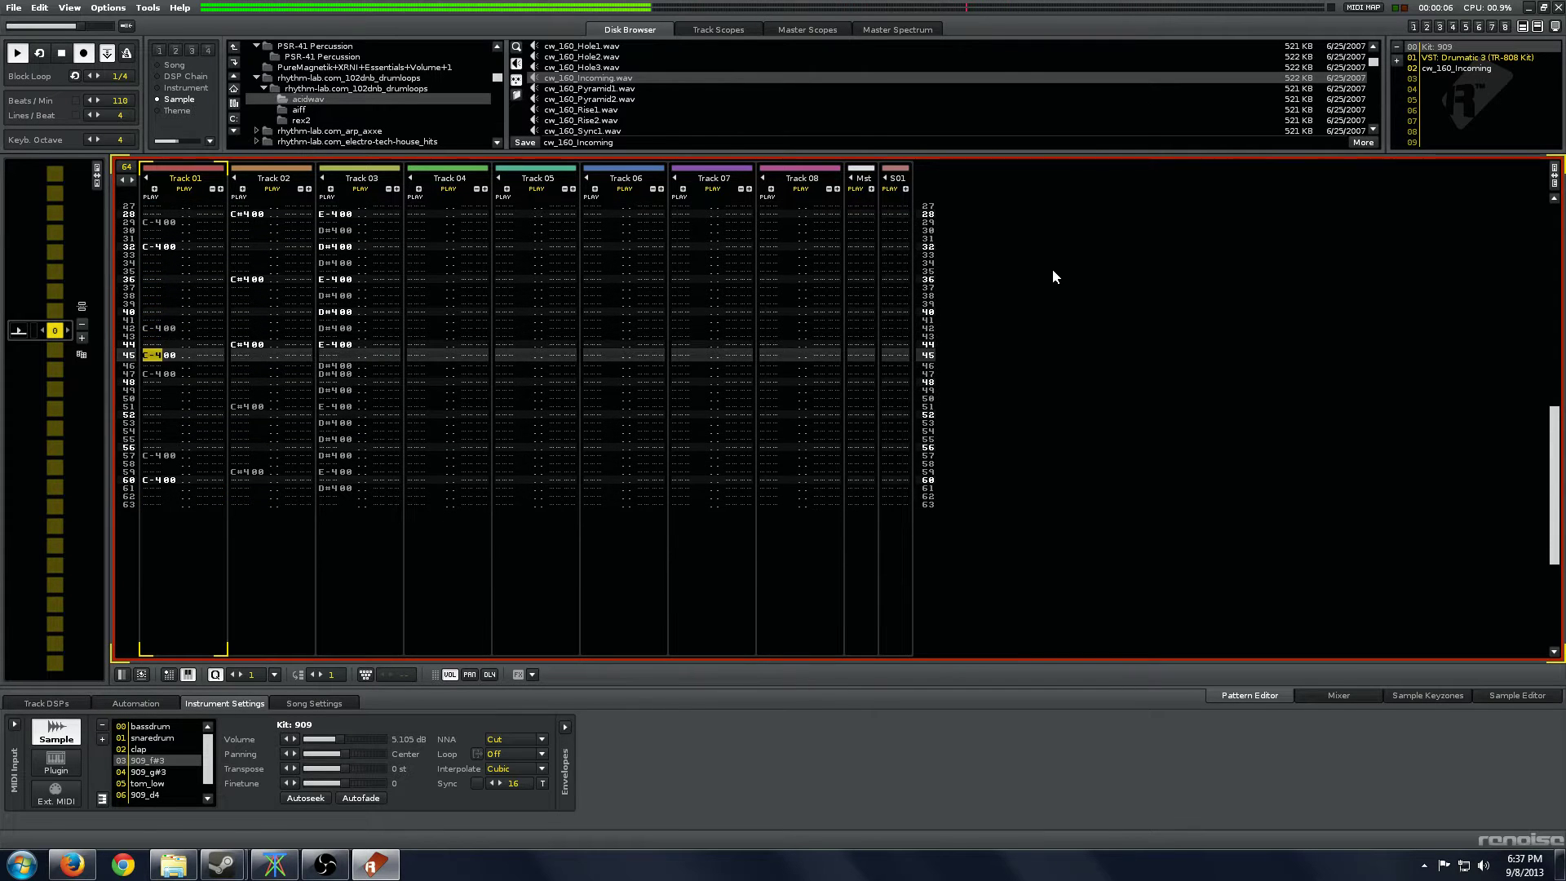
Return to line 00 and rename Track 01 as Kick.
key("Page_Up")
key("Page_Up")
key("Page_Up")
key("Page_Up")
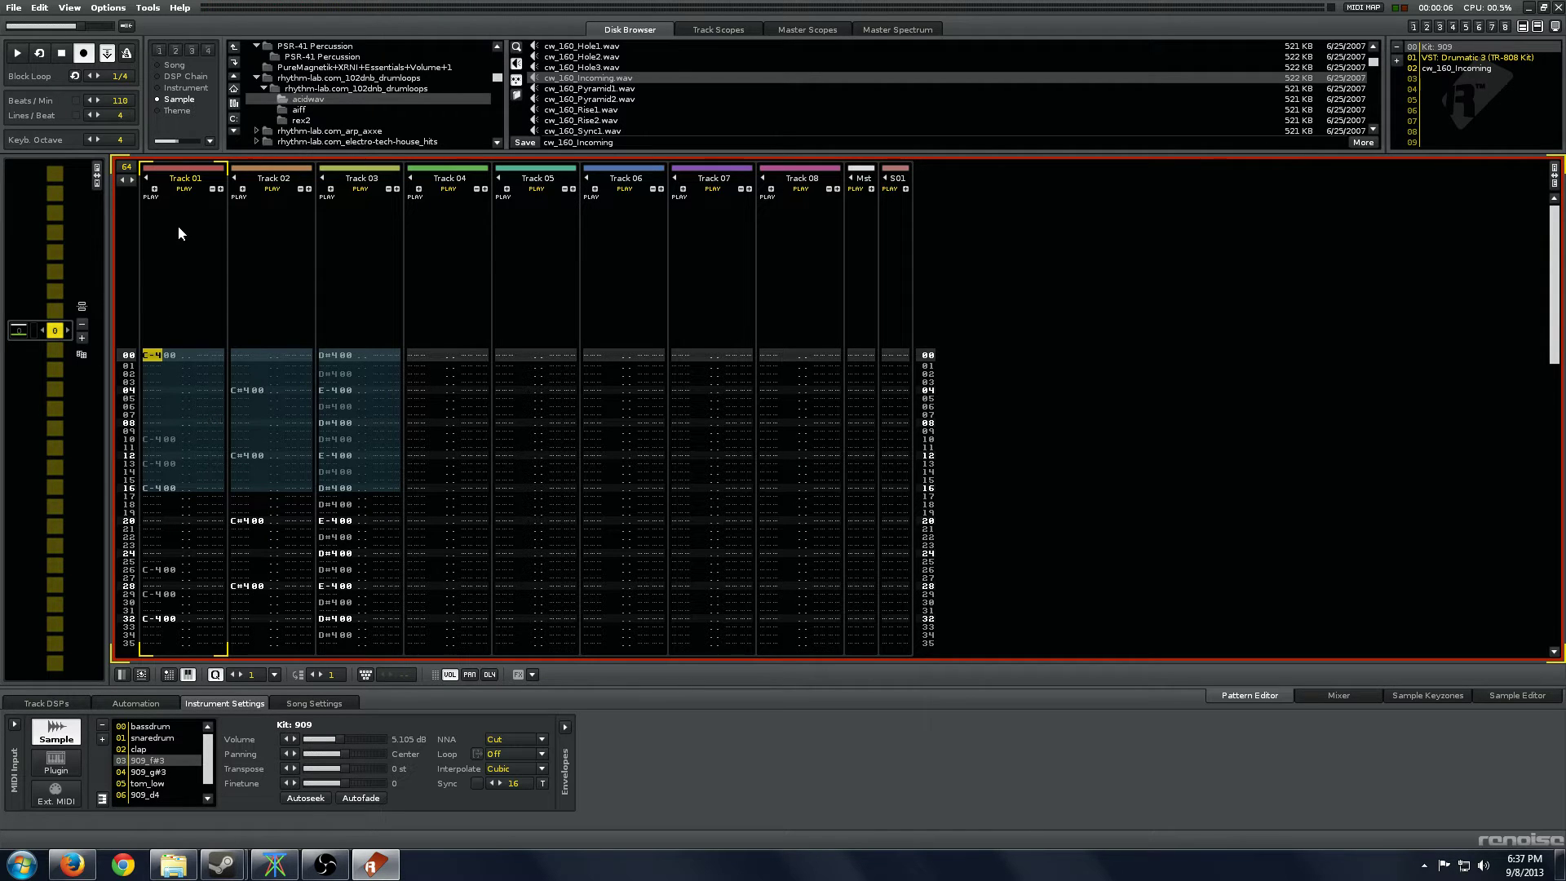
double_click(185, 178)
type("Kic")
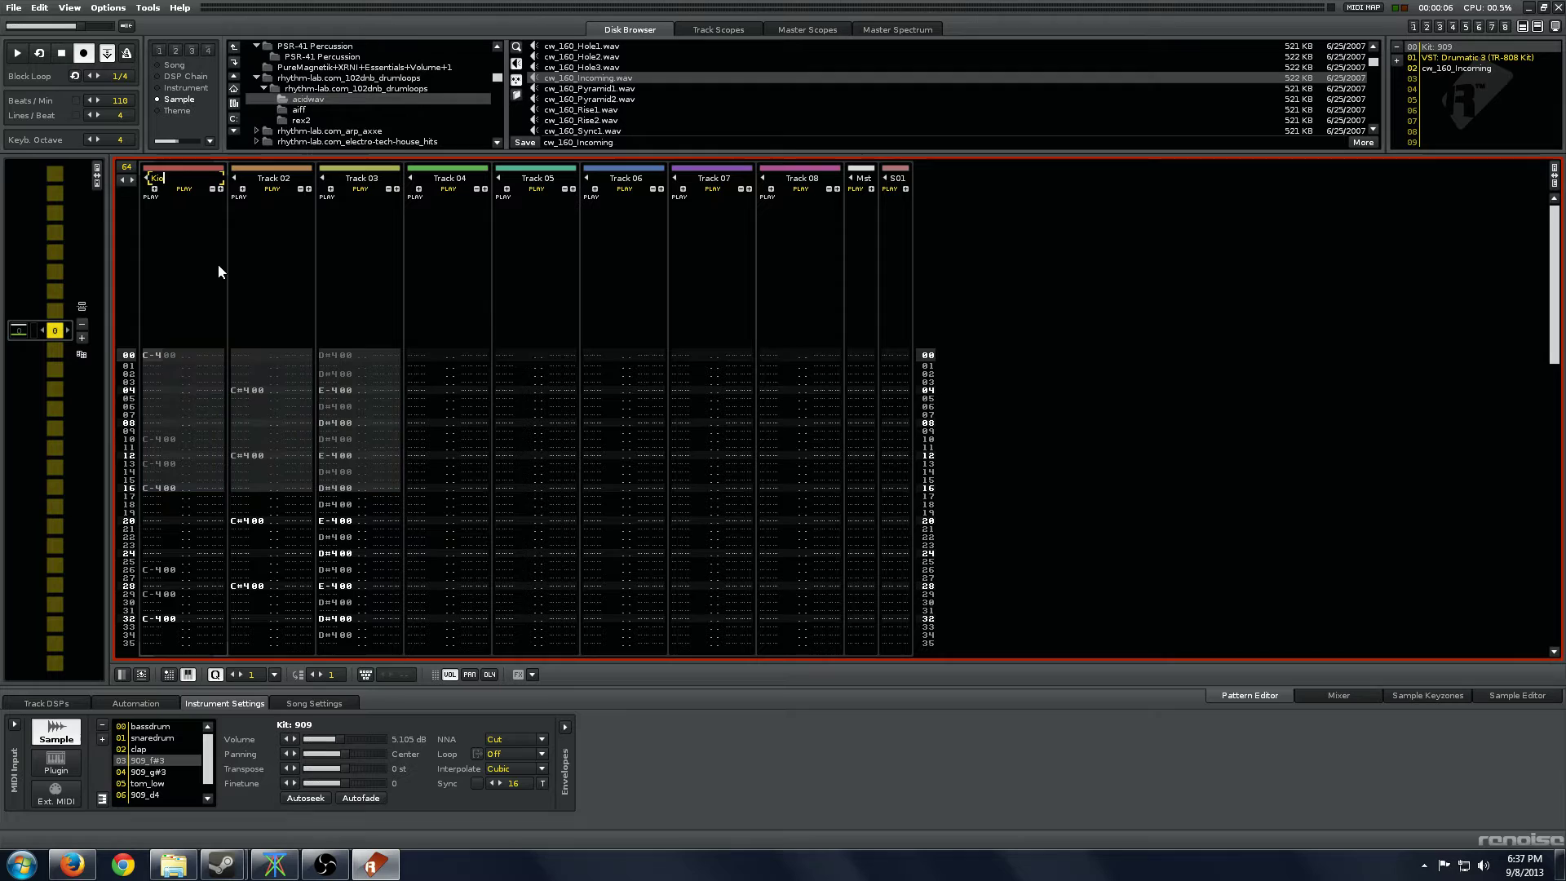
type("k")
key("Return")
Rename Track 02 as Snare and Track 03 as Hihat.
key("Tab")
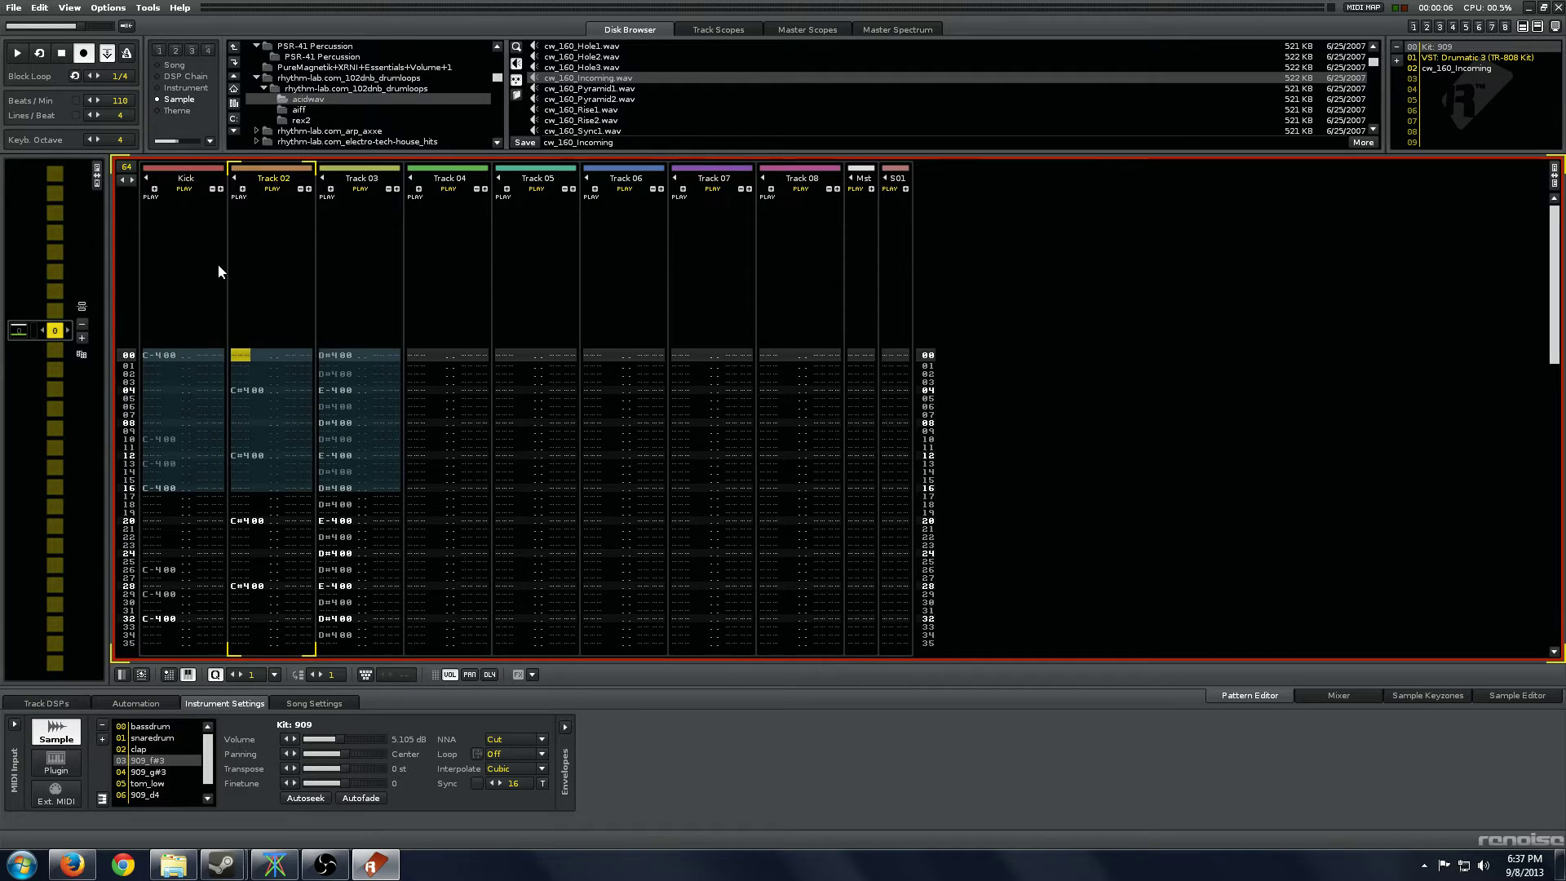
double_click(274, 177)
type("Snare")
key("Return")
double_click(342, 178)
type("Hihat")
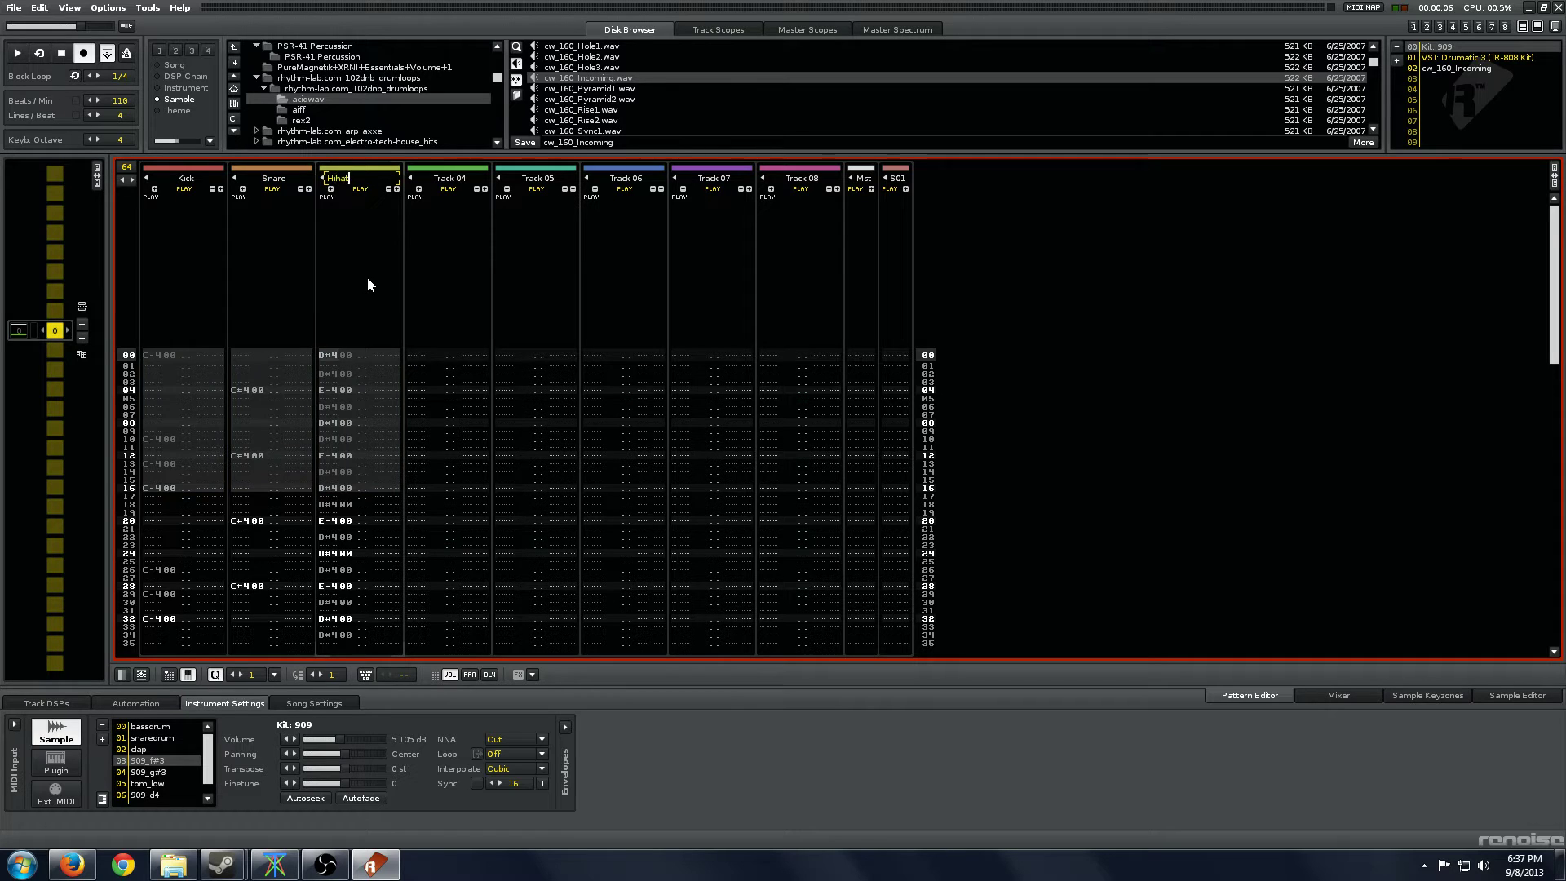
key("Return")
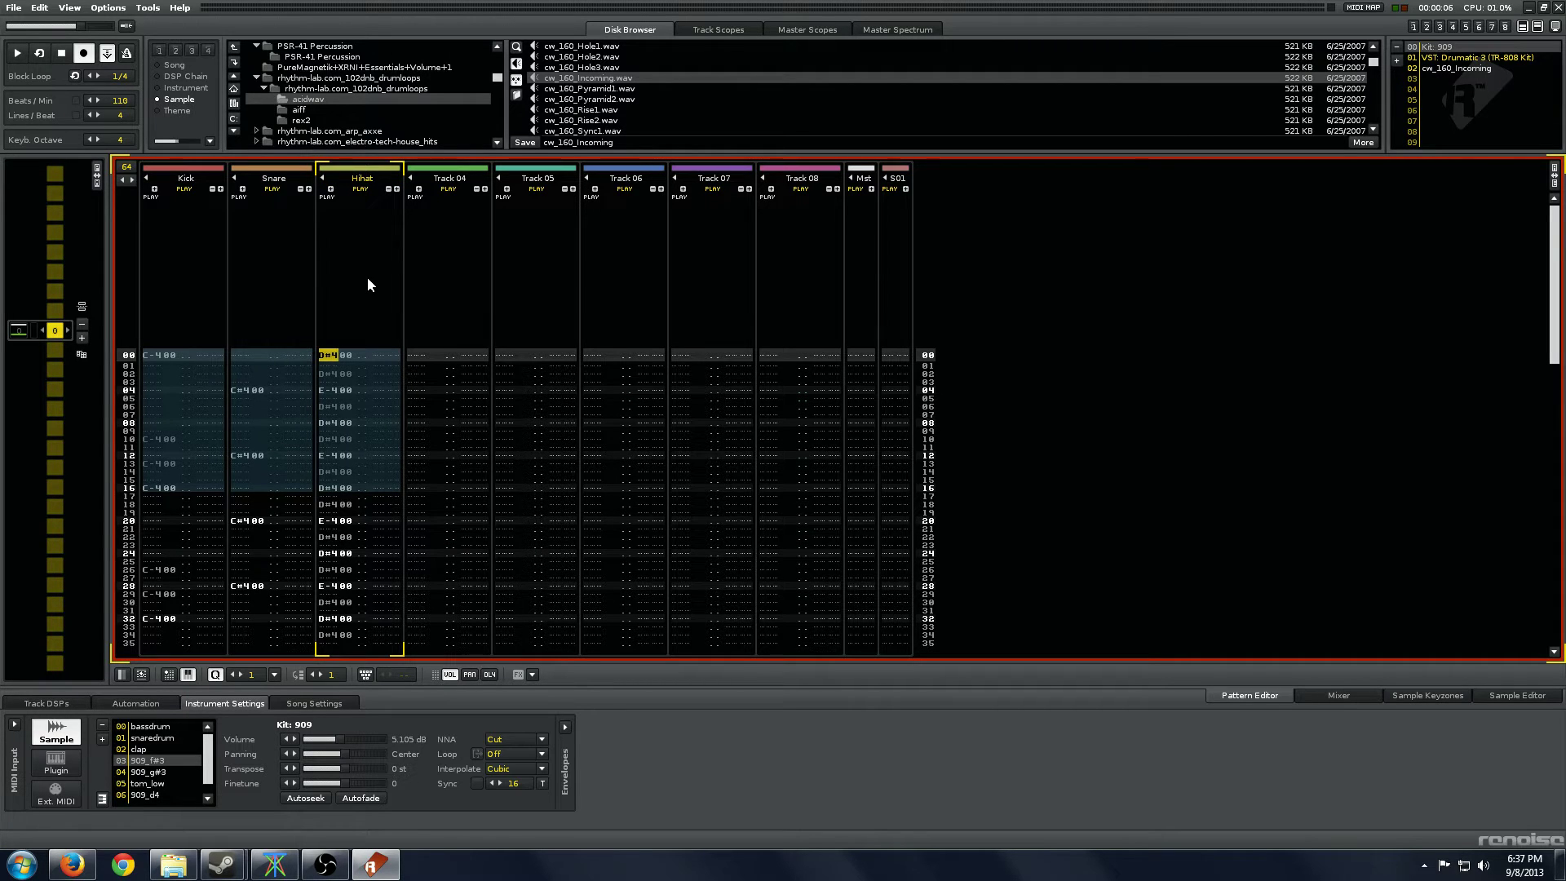
Insert a group around the Kick track, and undo the extra group nested around it.
left_click(172, 398)
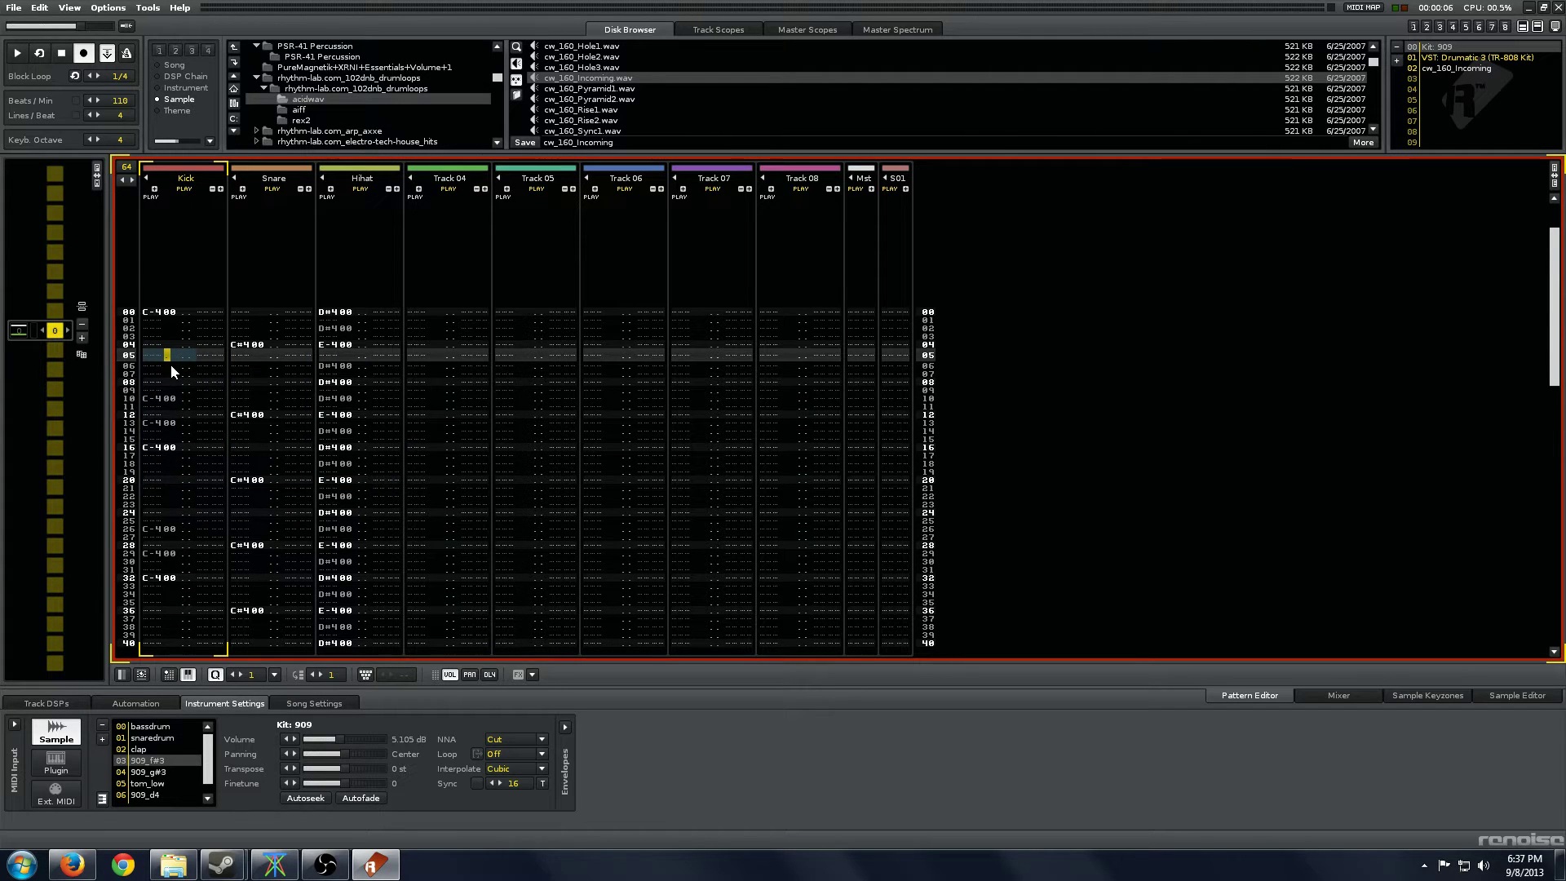
right_click(163, 317)
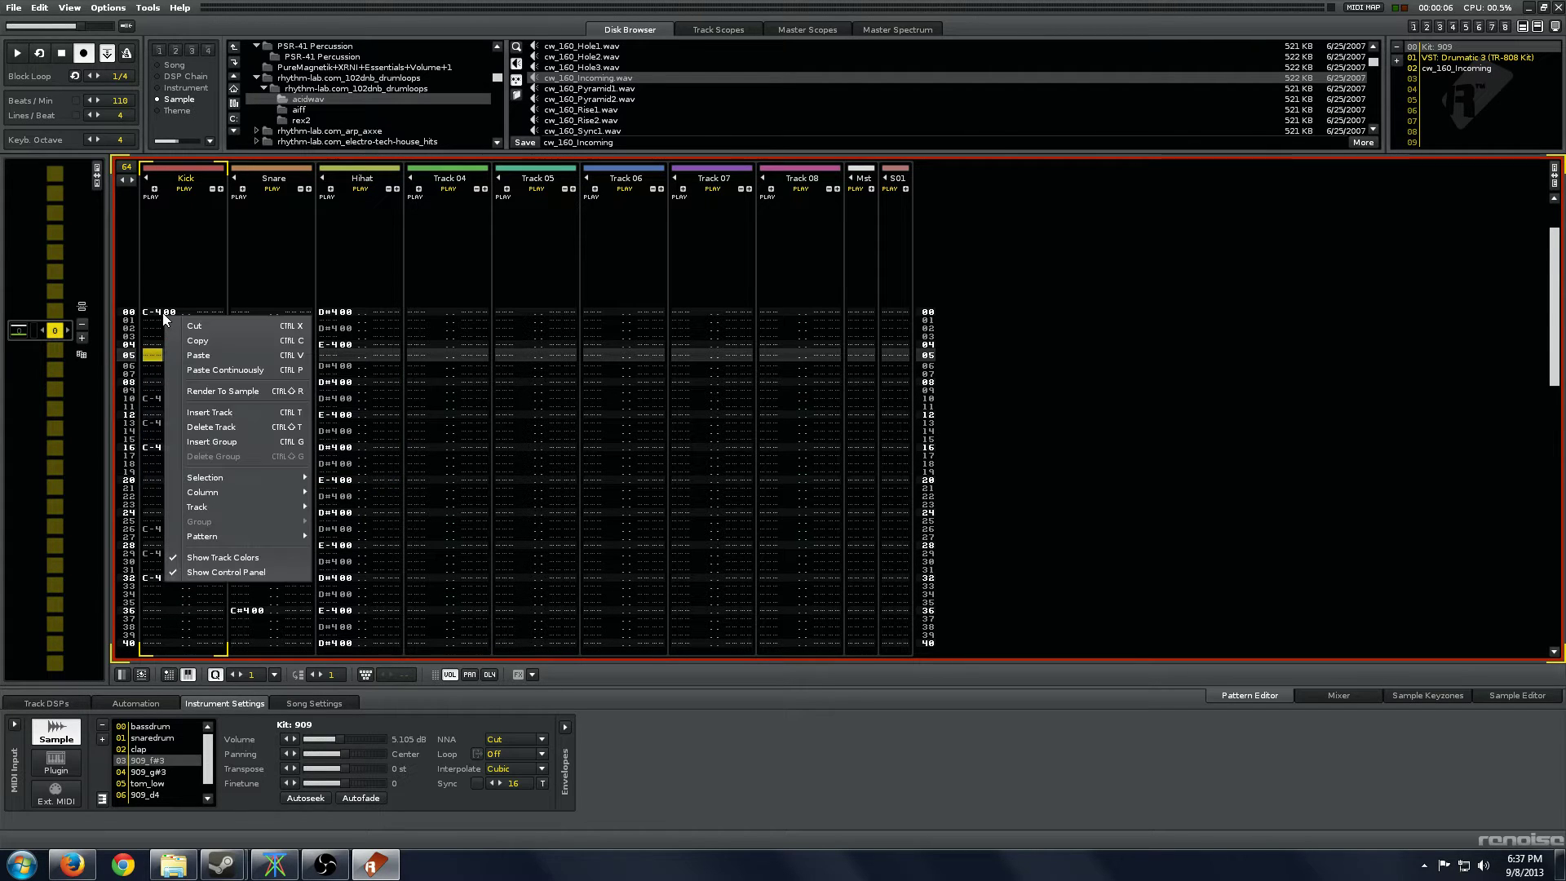
left_click(290, 442)
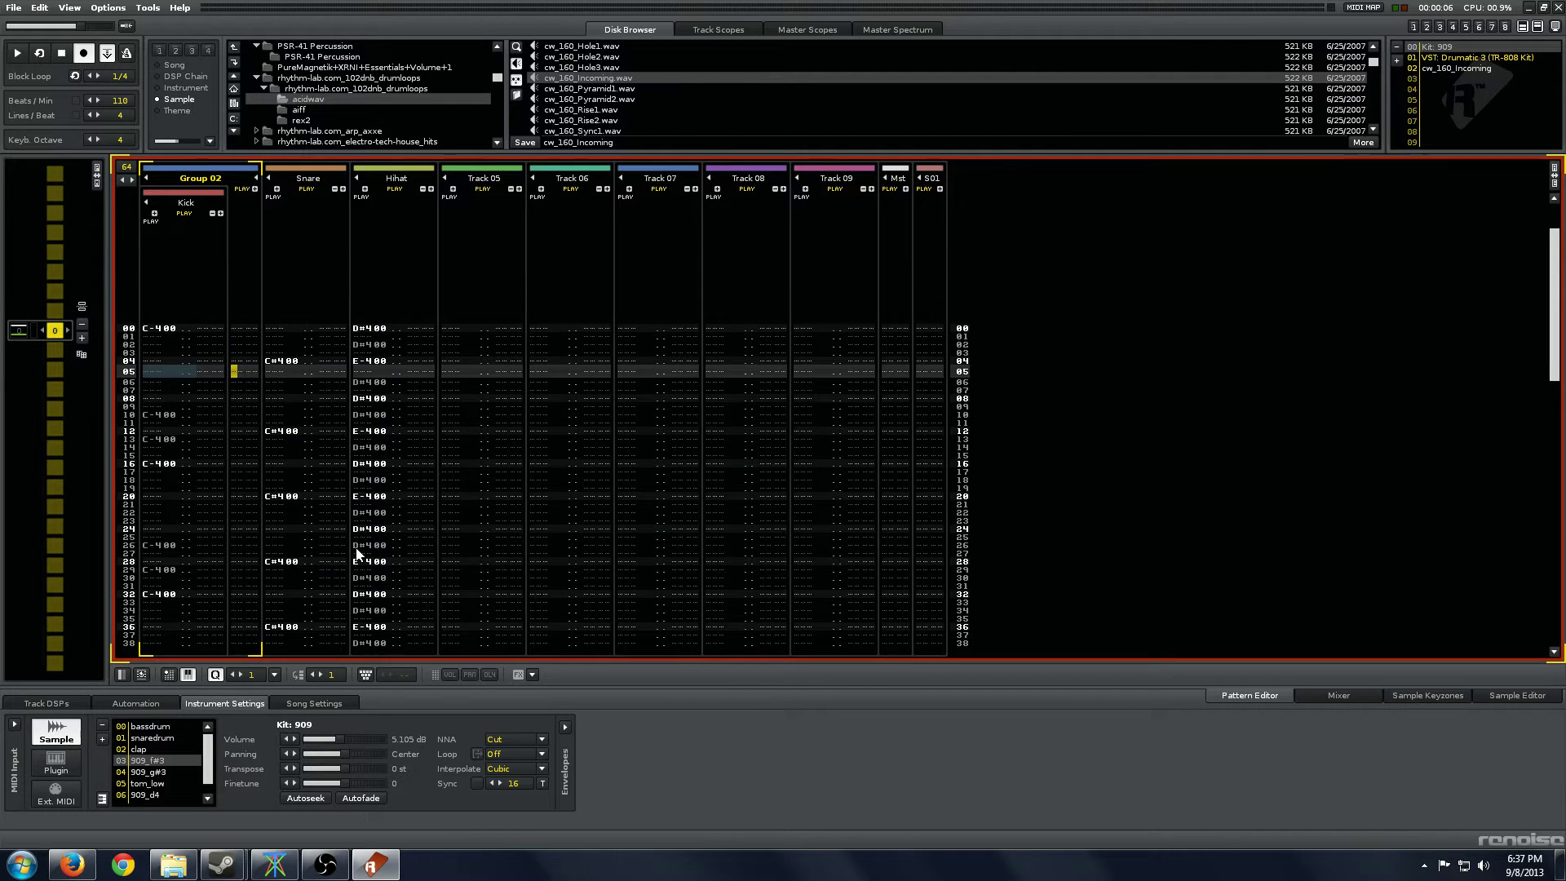
key("ctrl+g")
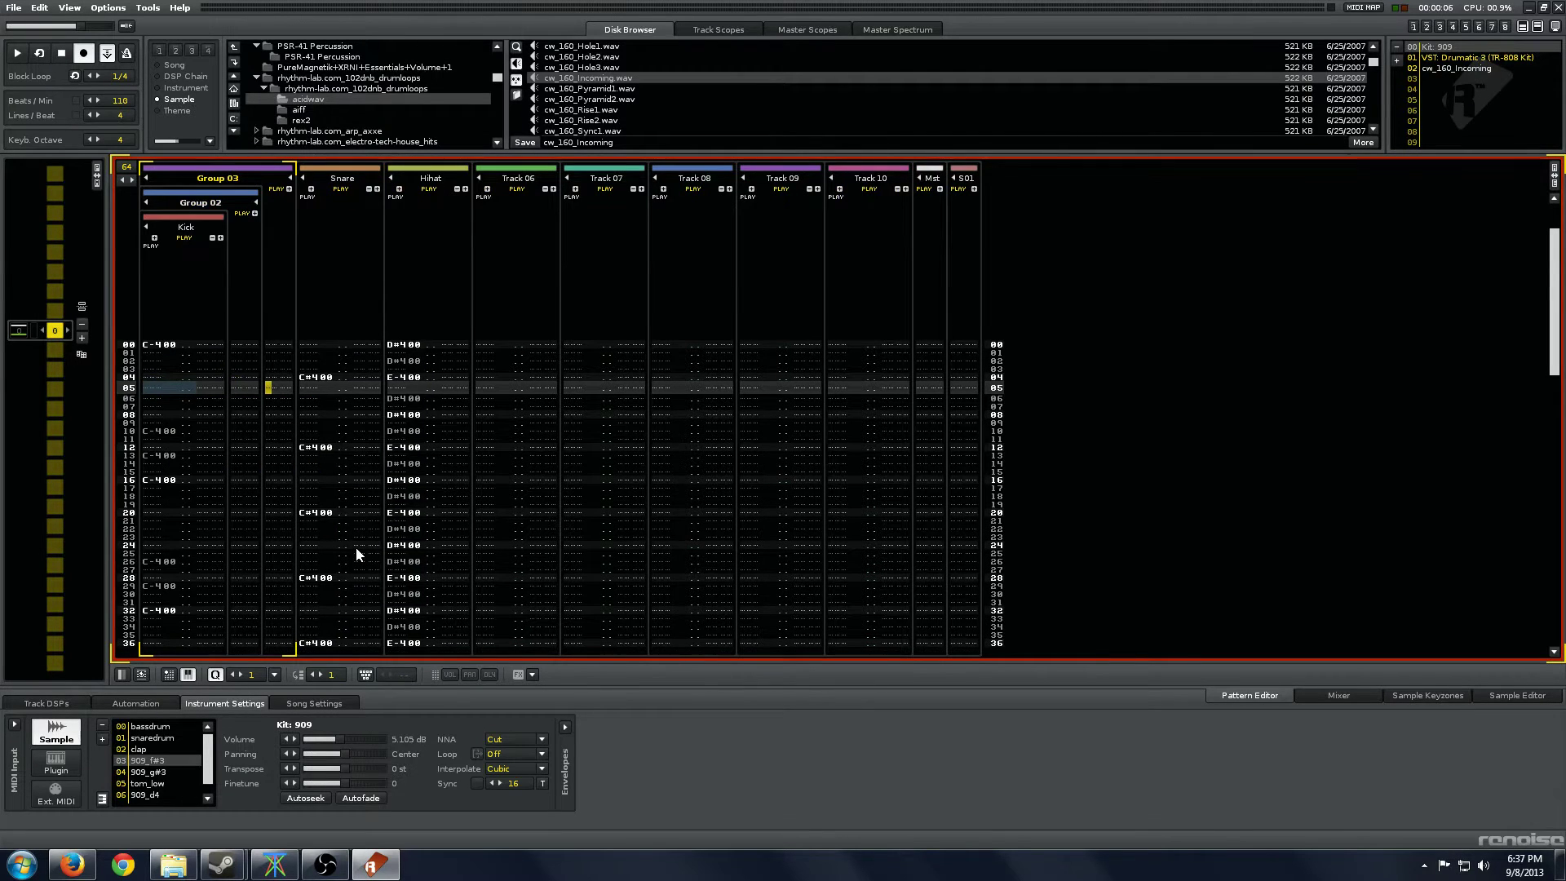
key("ctrl+z")
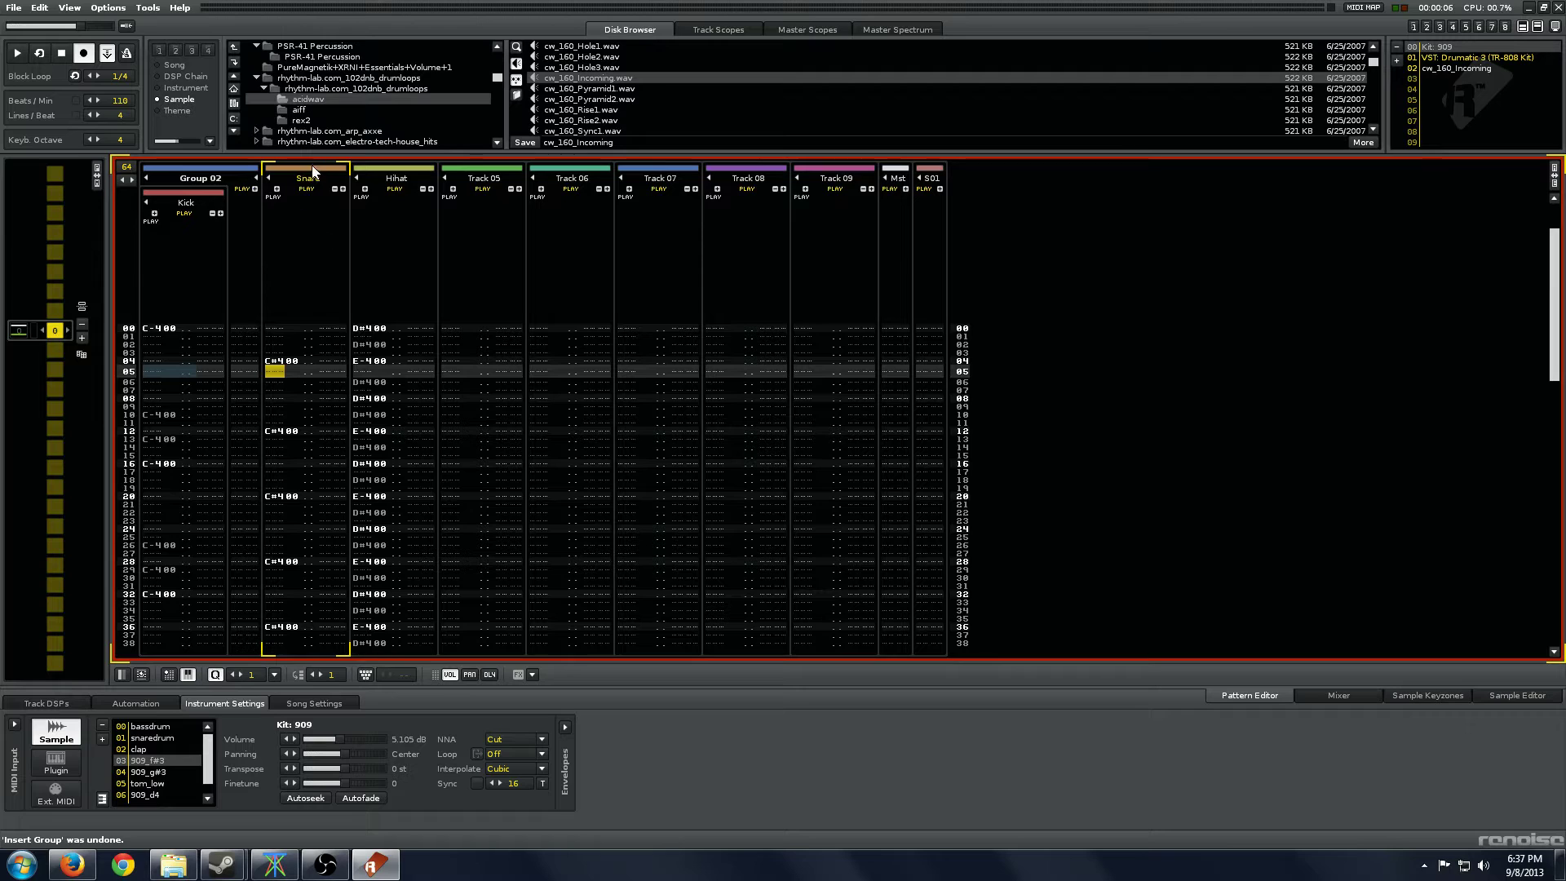
Move the Snare and Hihat tracks into the group beside Kick and rename the group as Sample drums.
left_click_drag(312, 165, 327, 205)
left_click(420, 265)
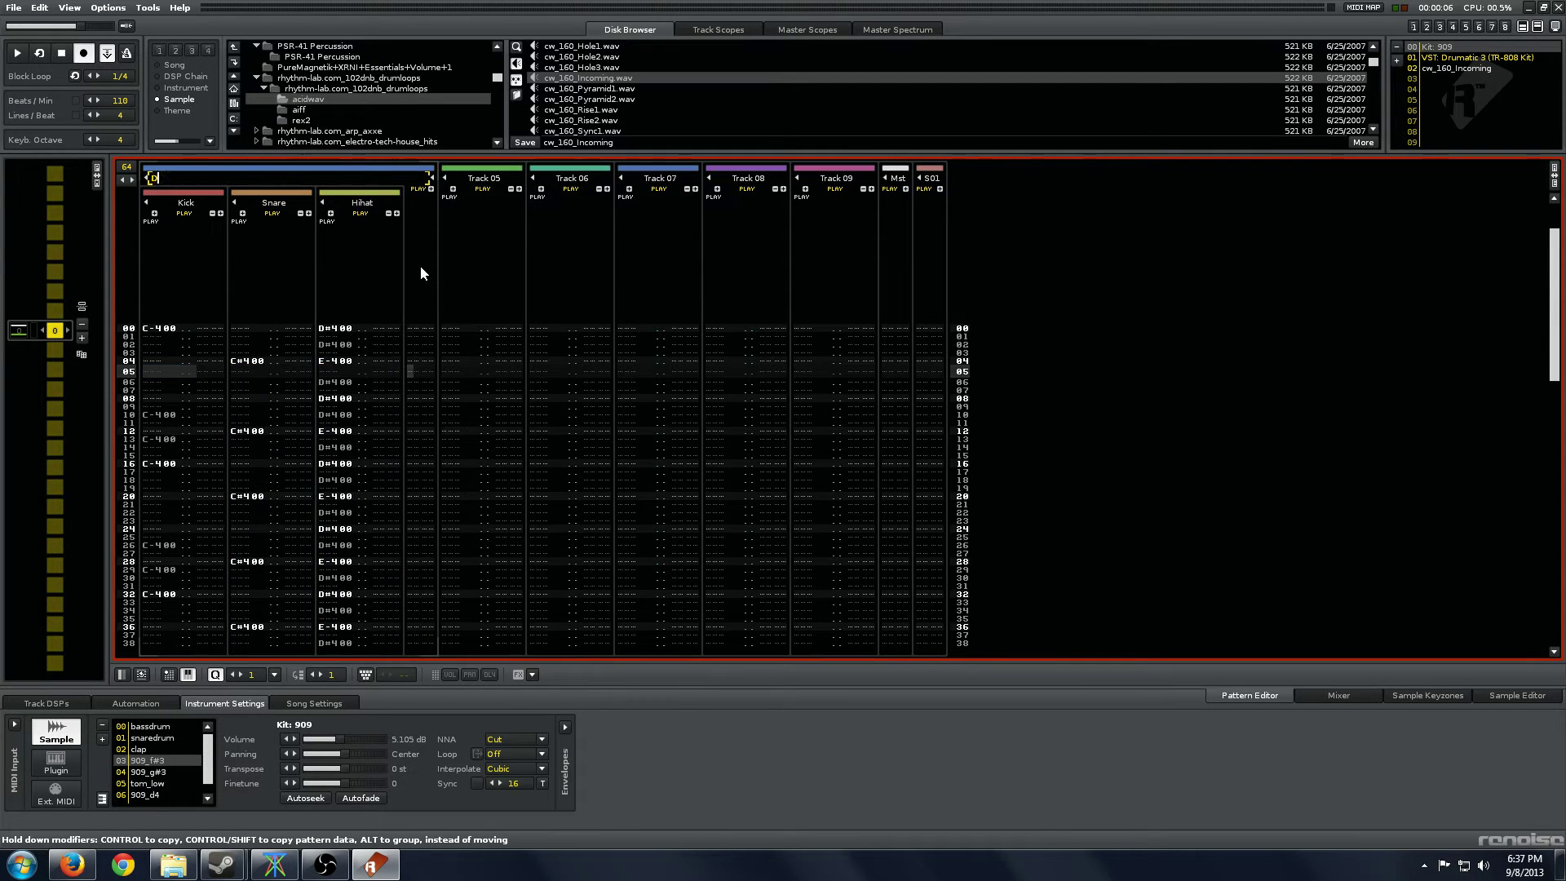
type("Sample drums")
key("Return")
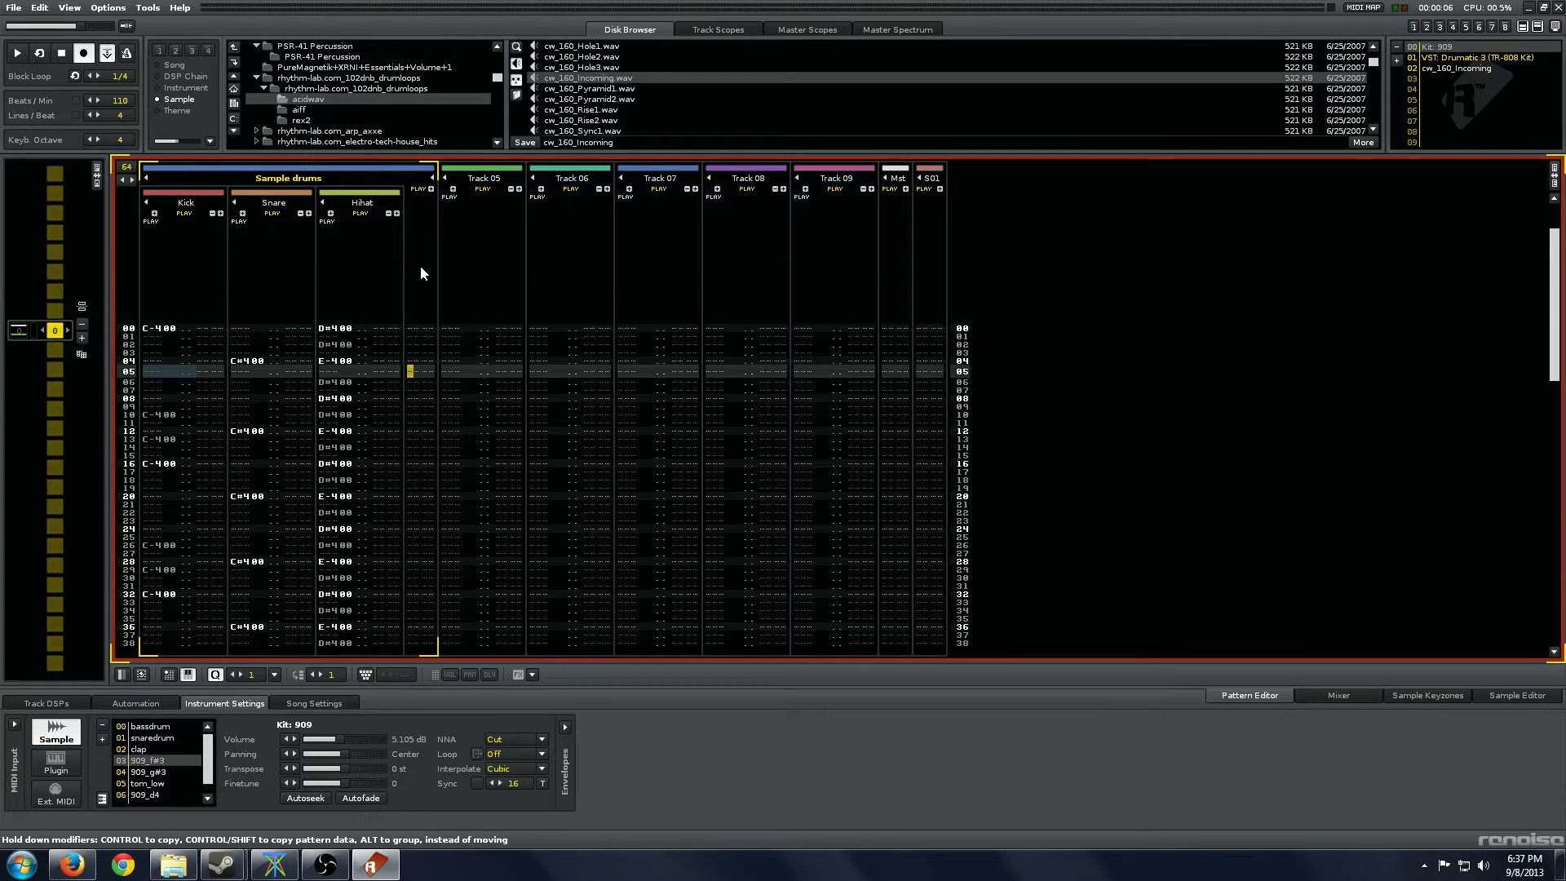
Play the pattern to listen to the grouped drums while moving the cursor back to the Kick track, and stop playback.
key("shift+Tab")
key("space")
key("shift+Tab")
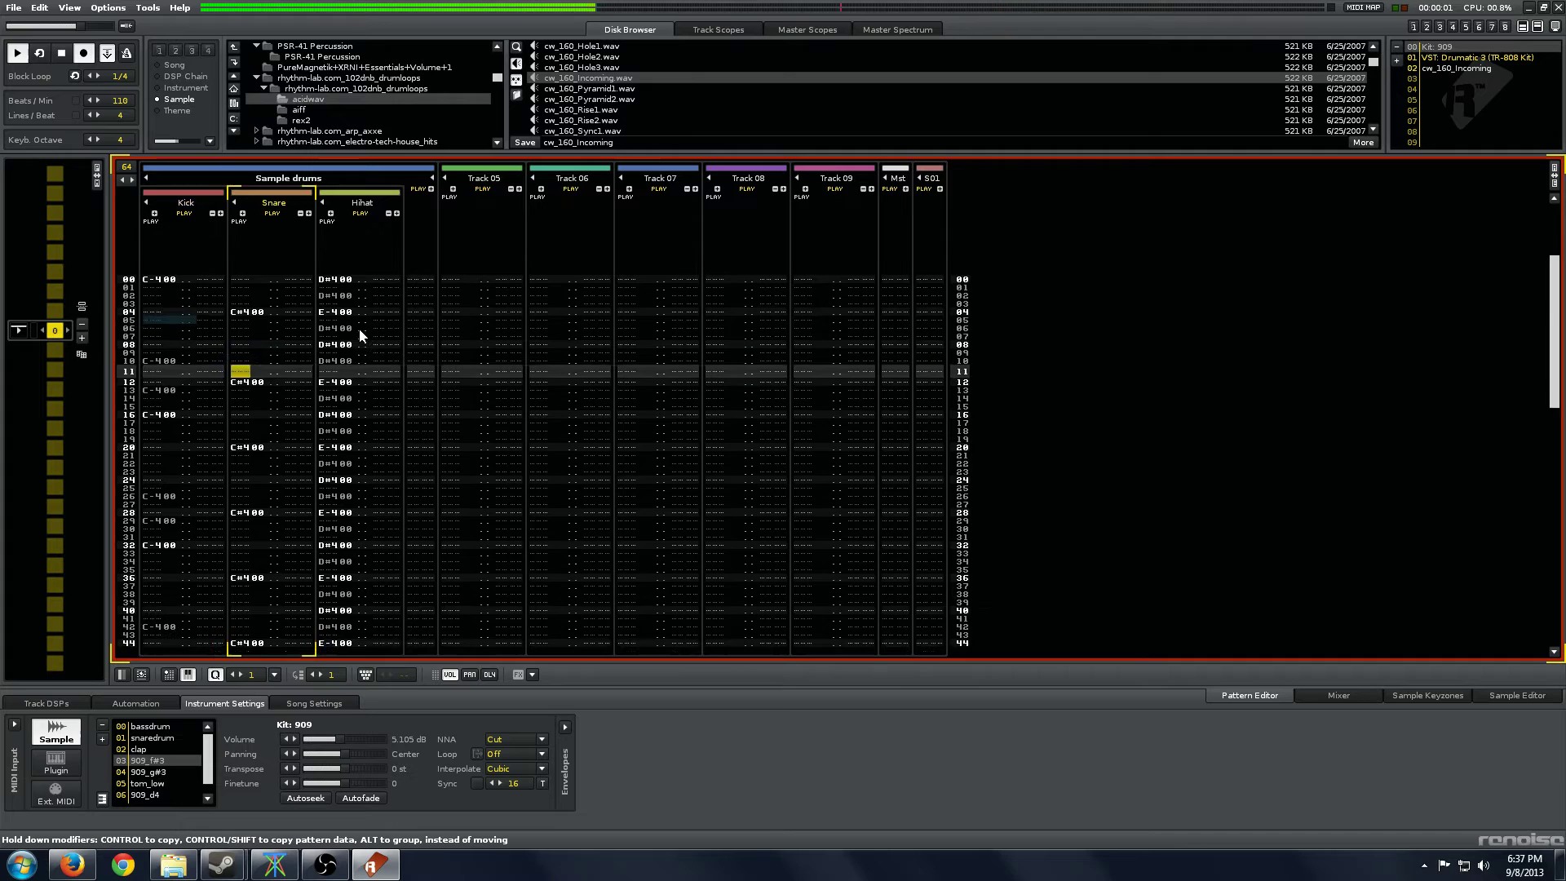
key("shift+Tab")
key("space")
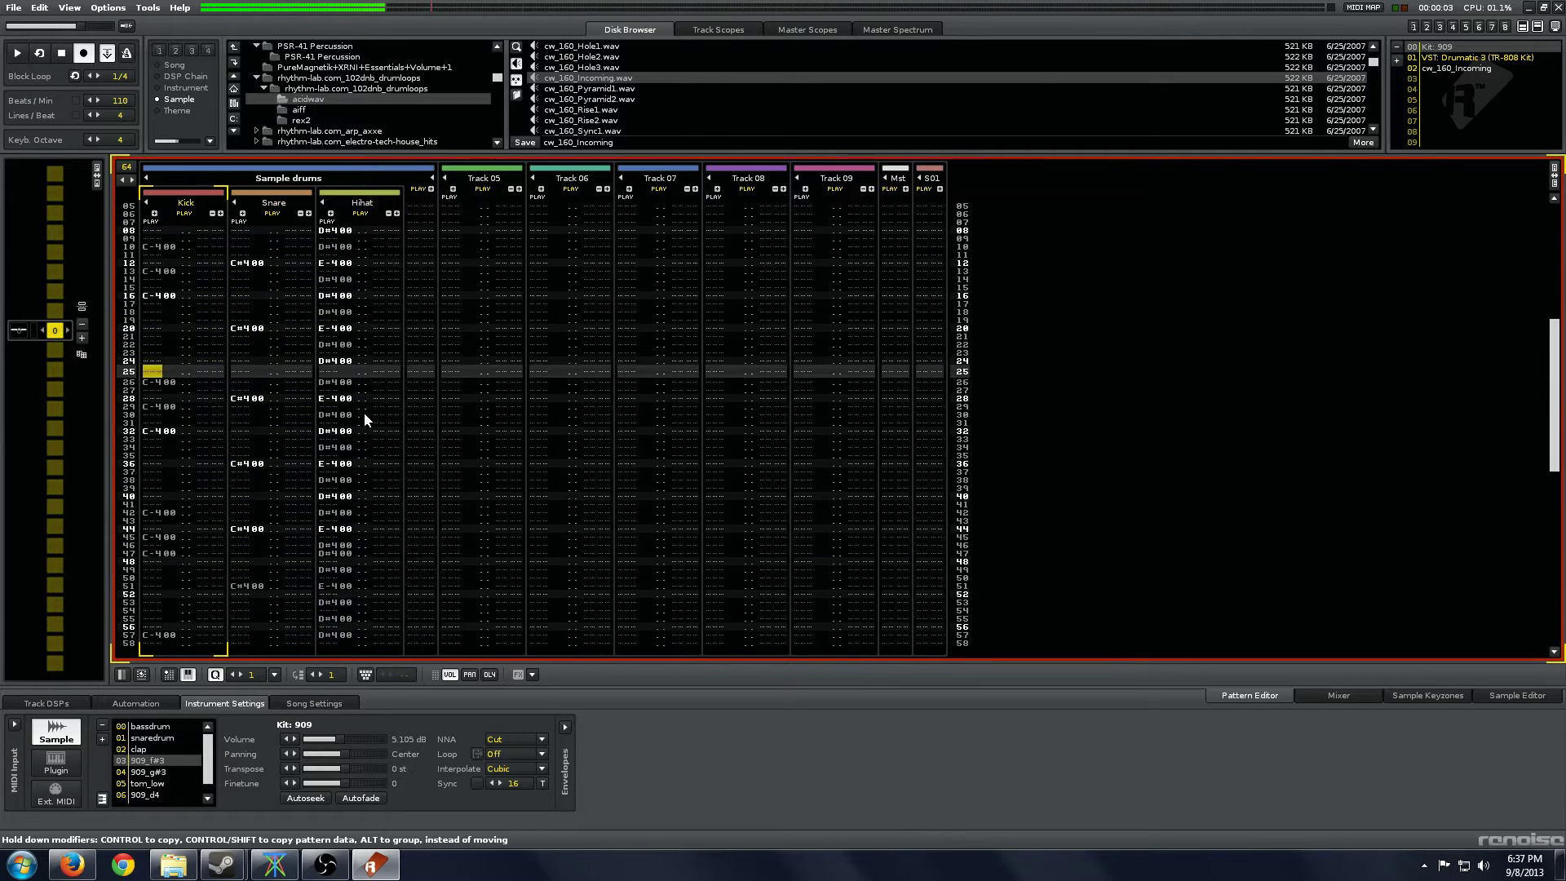
Try a Distortion effect on the Kick track during playback and remove it.
left_click(67, 704)
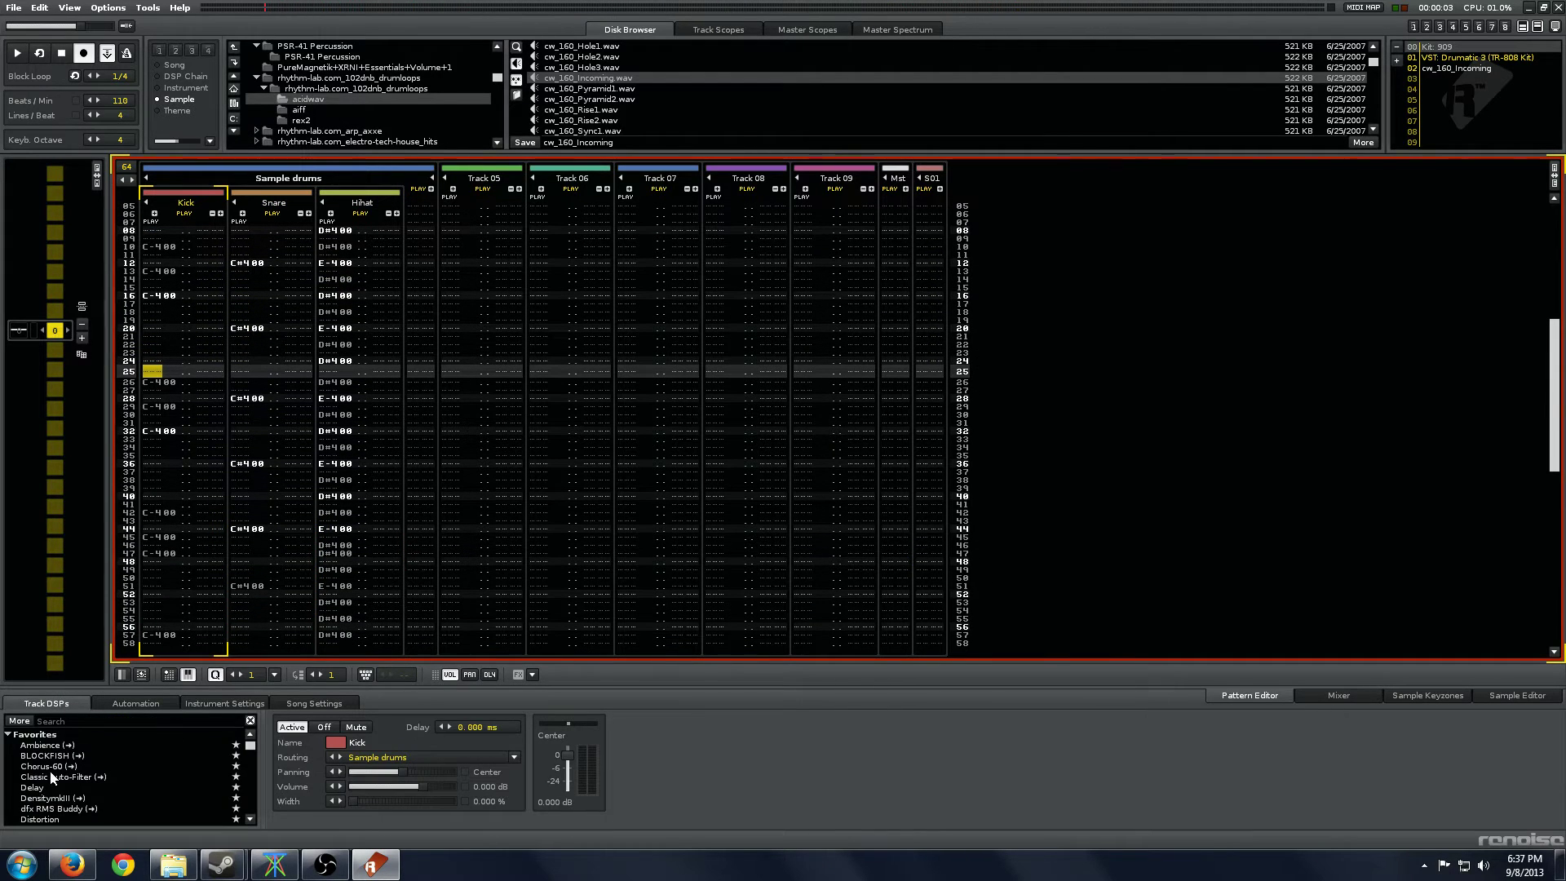
scroll(78, 788, "down", 3)
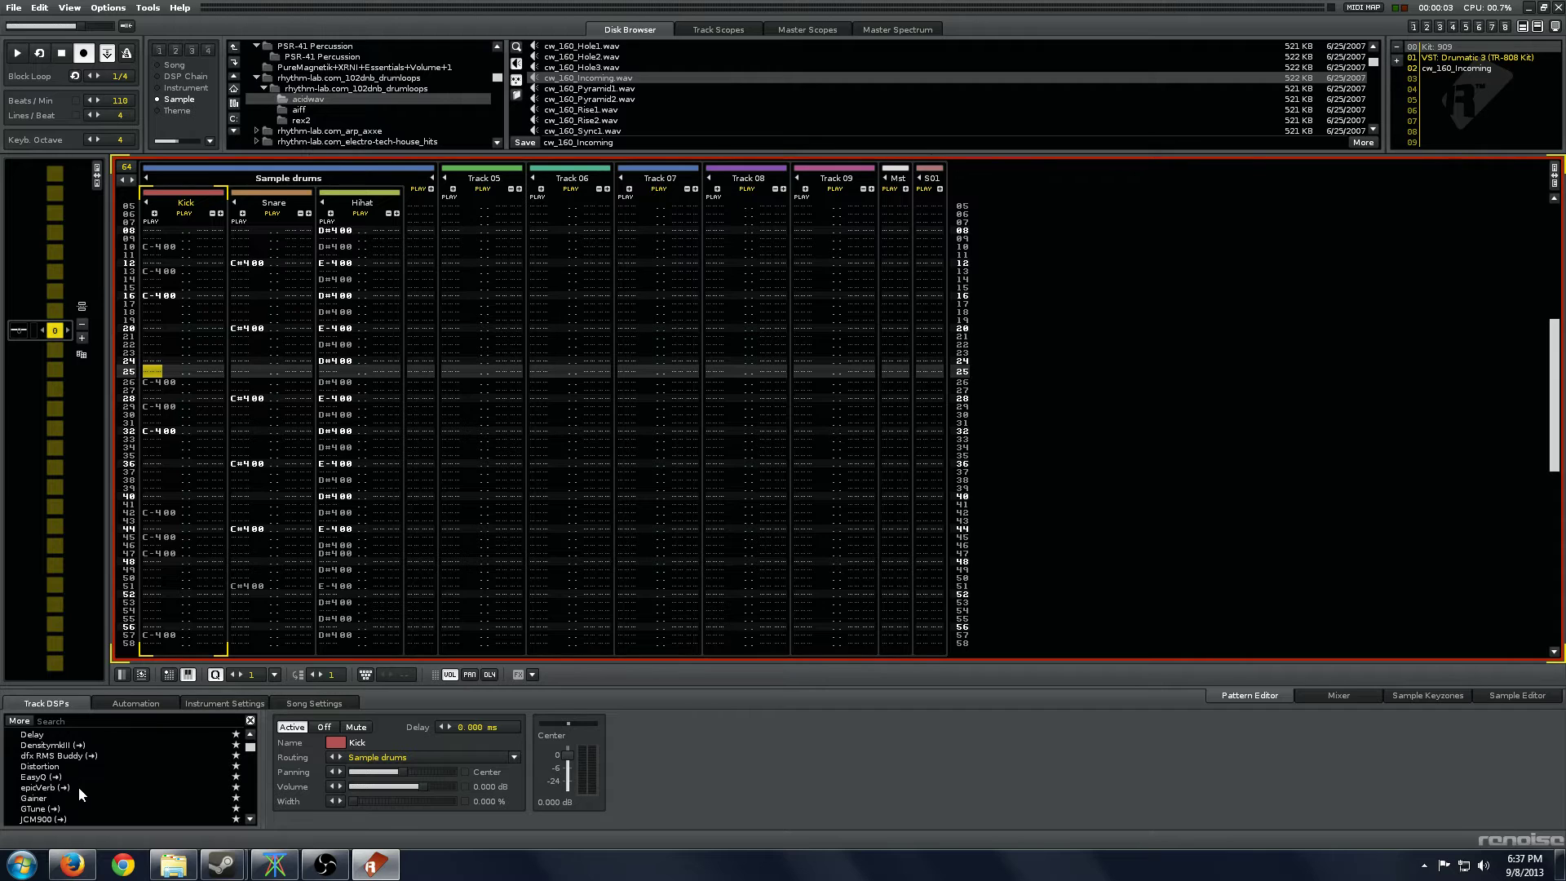
left_click_drag(60, 761, 644, 762)
key("space")
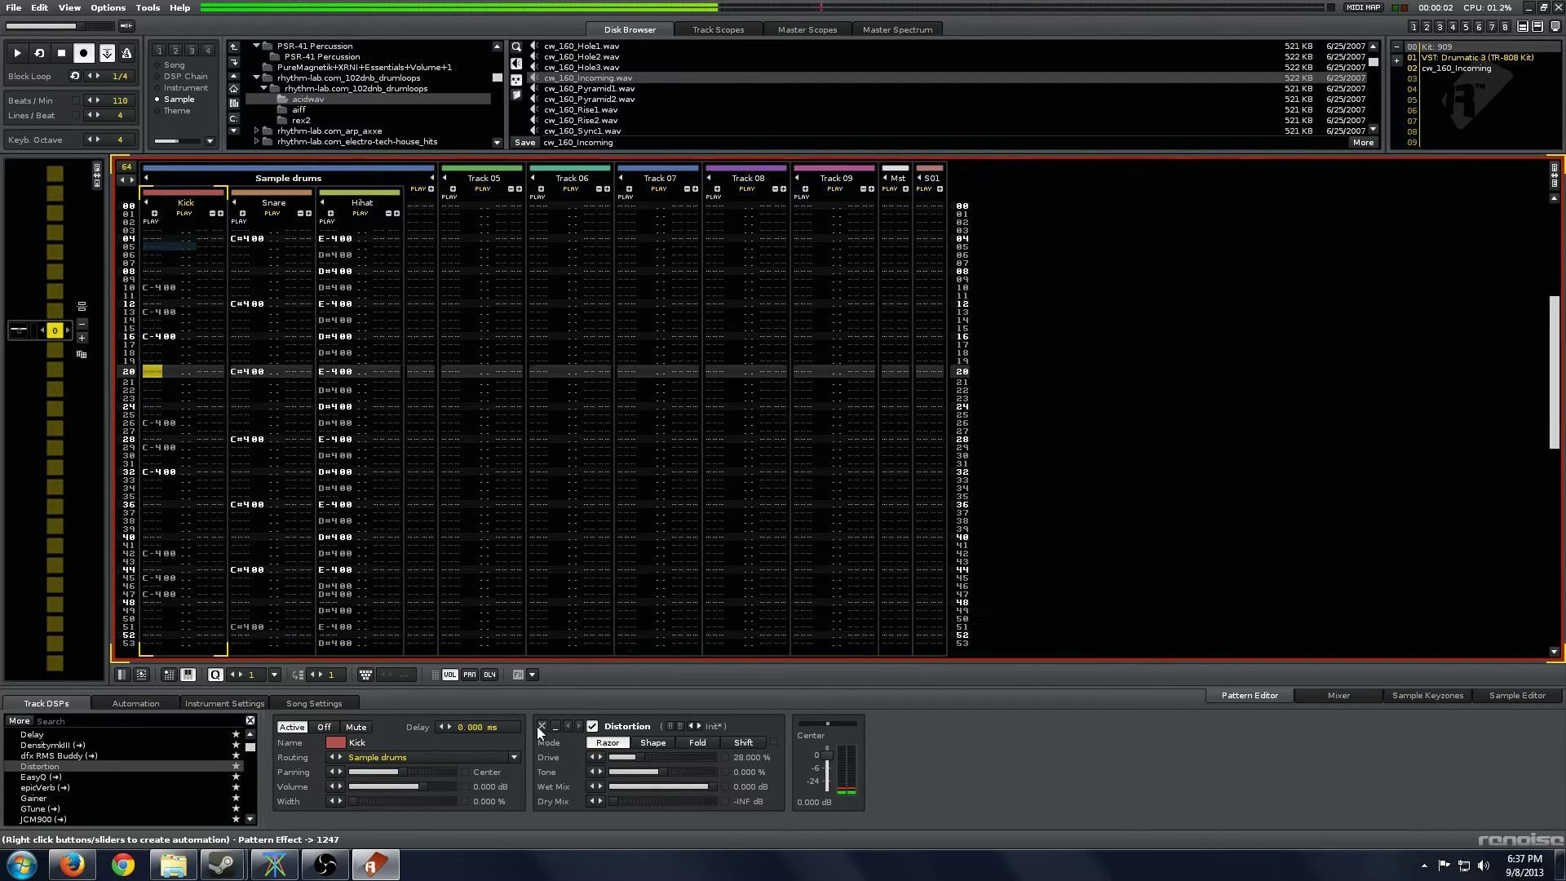
left_click(540, 726)
Try a Distortion effect with about 47% drive on the Sample drums group during playback and remove it.
key("Tab")
key("Tab")
key("Tab")
key("Tab")
key("shift+Tab")
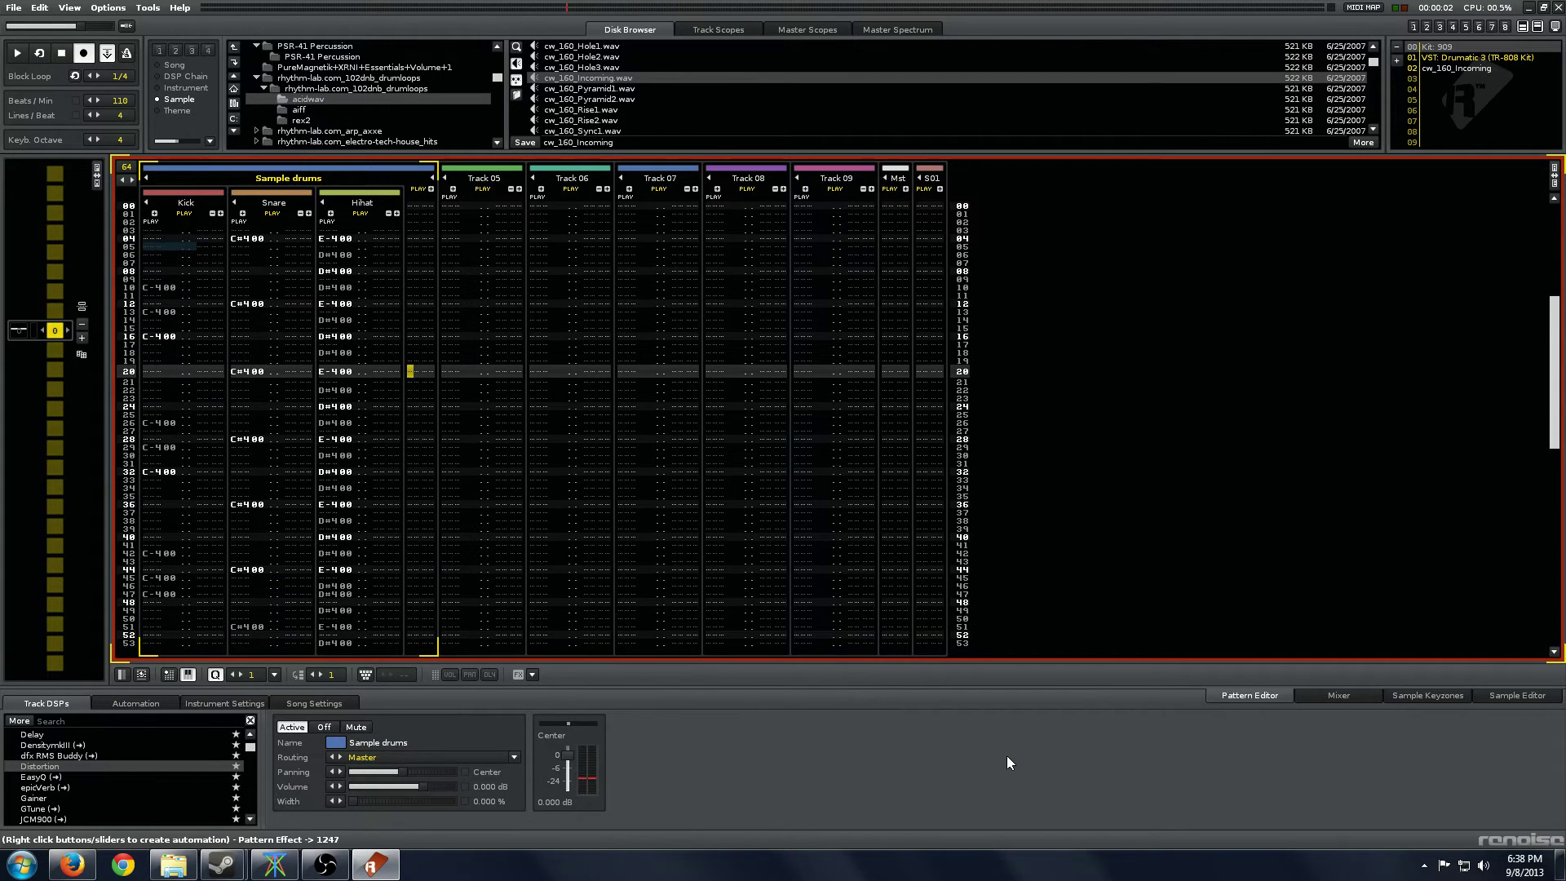
left_click_drag(159, 765, 660, 757)
key("space")
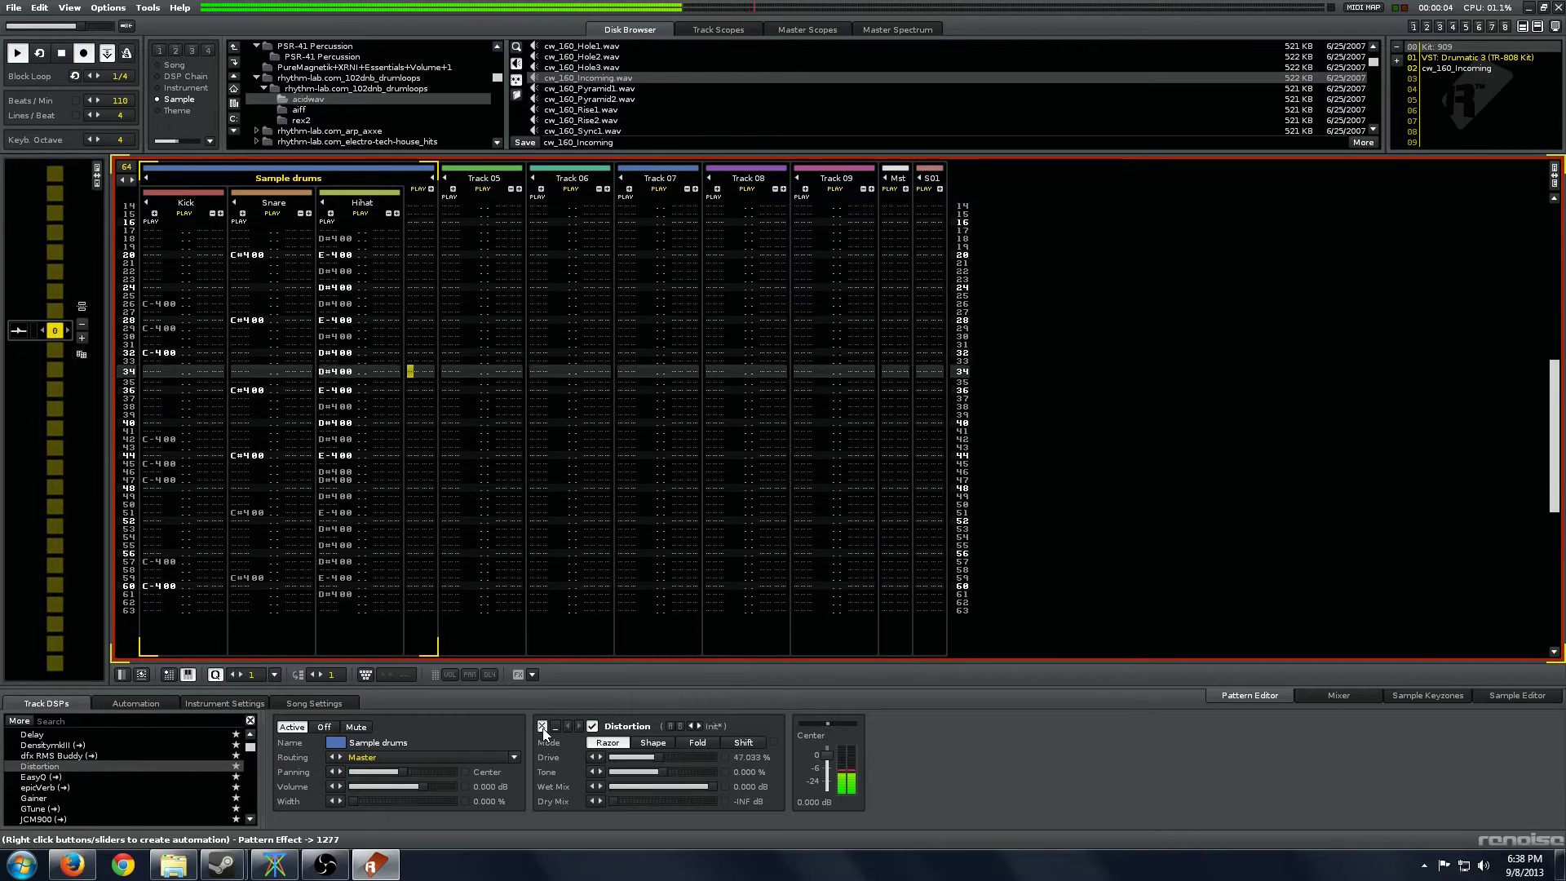
left_click(543, 726)
key("space")
key("shift+Tab")
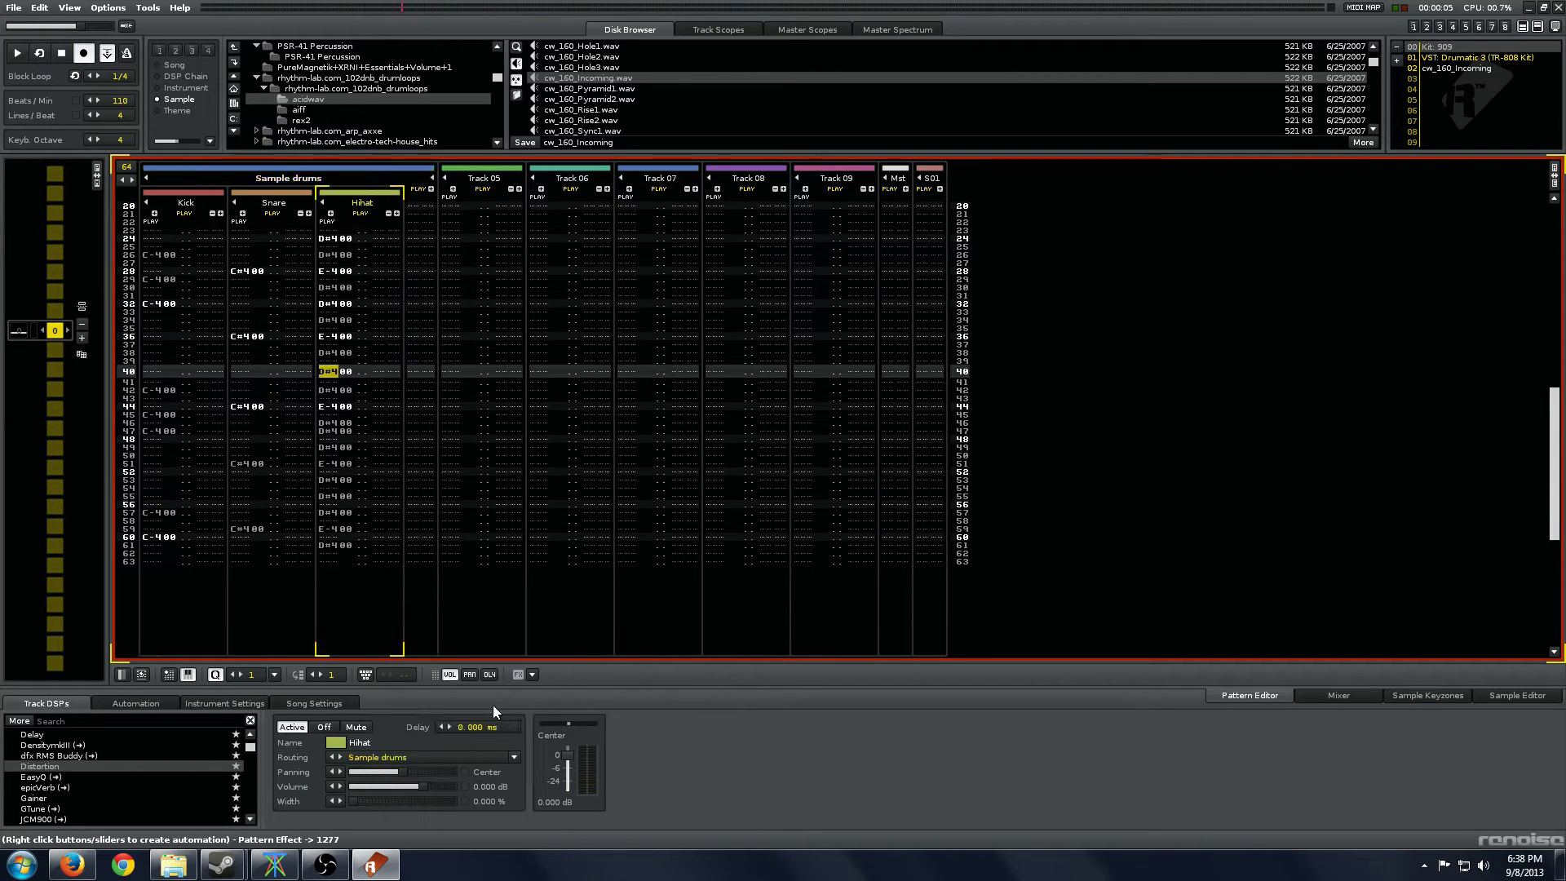
key("shift+Tab")
key("shift+Tab")
key("Tab")
key("shift+Tab")
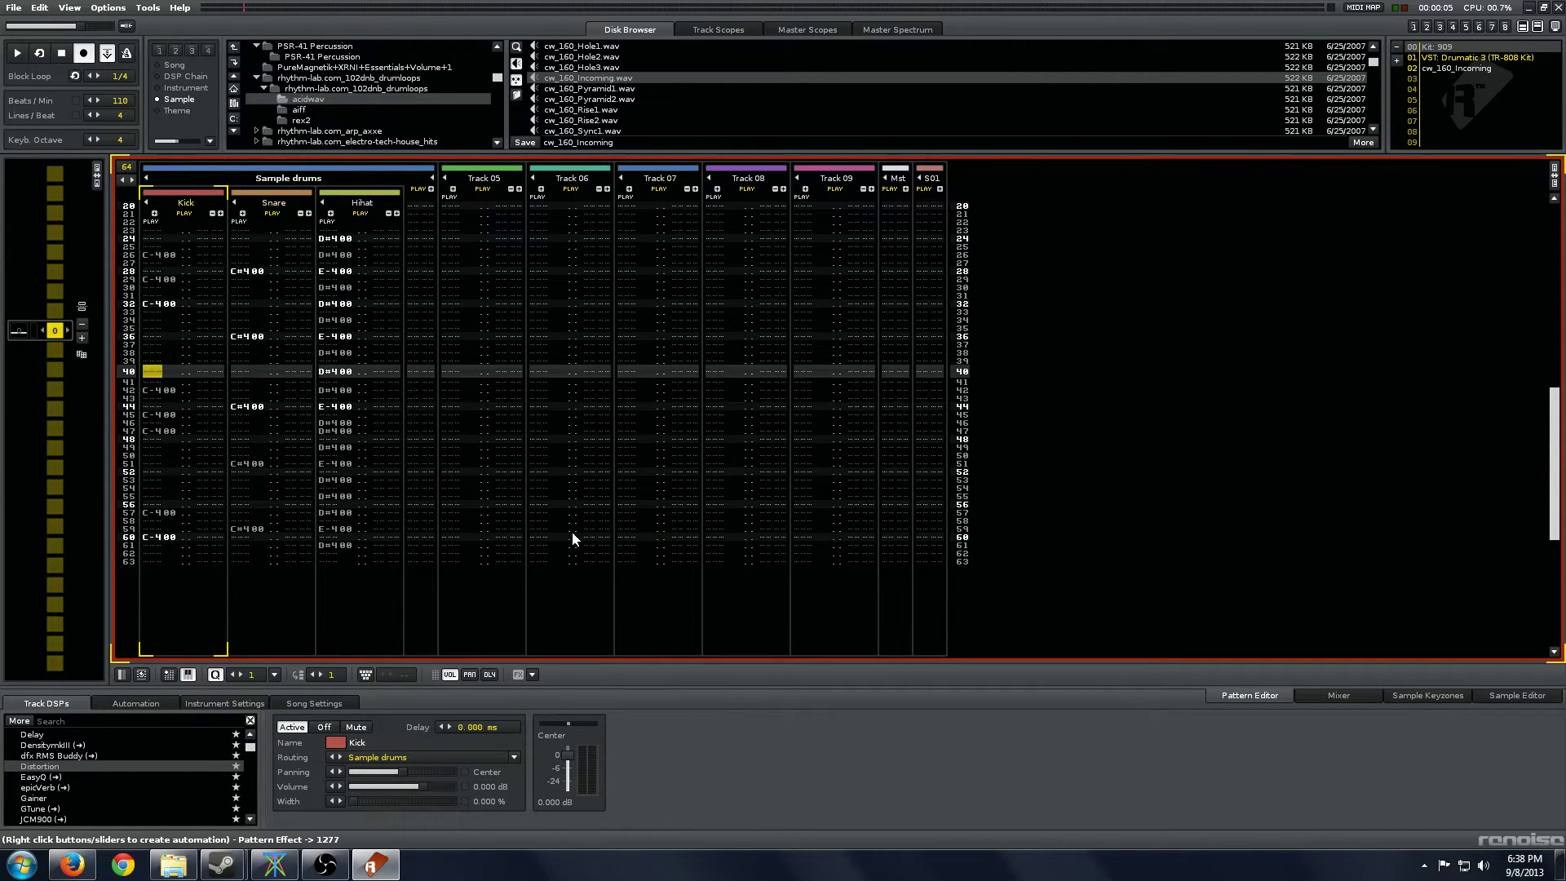
key("Tab")
key("shift+Tab")
key("Tab")
key("Tab")
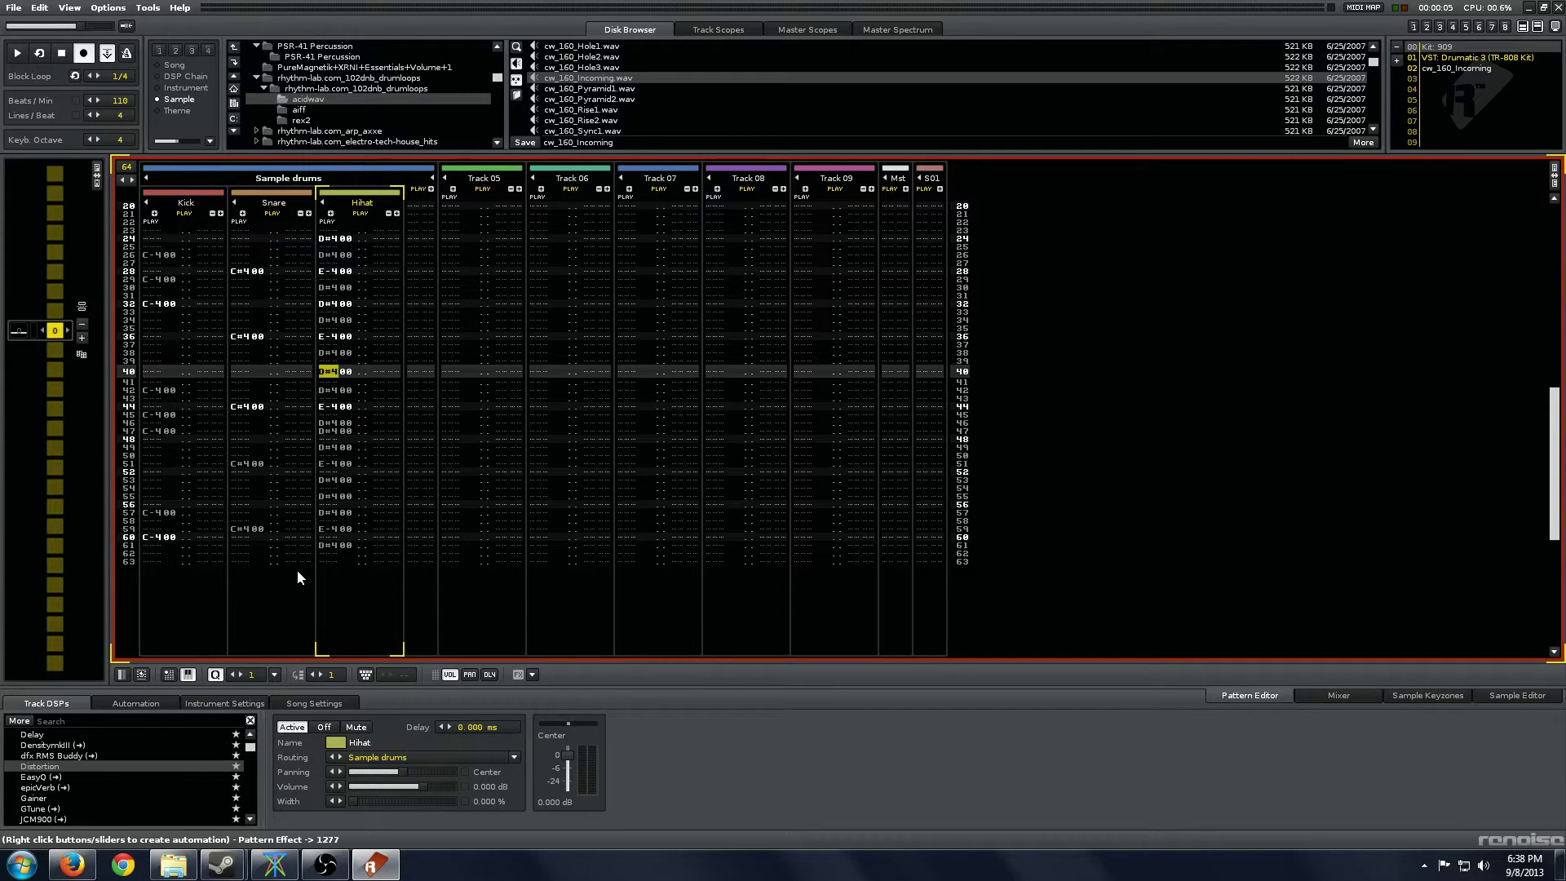
key("Tab")
key("space")
key("Page_Up")
key("Page_Up")
key("shift+Tab")
key("Tab")
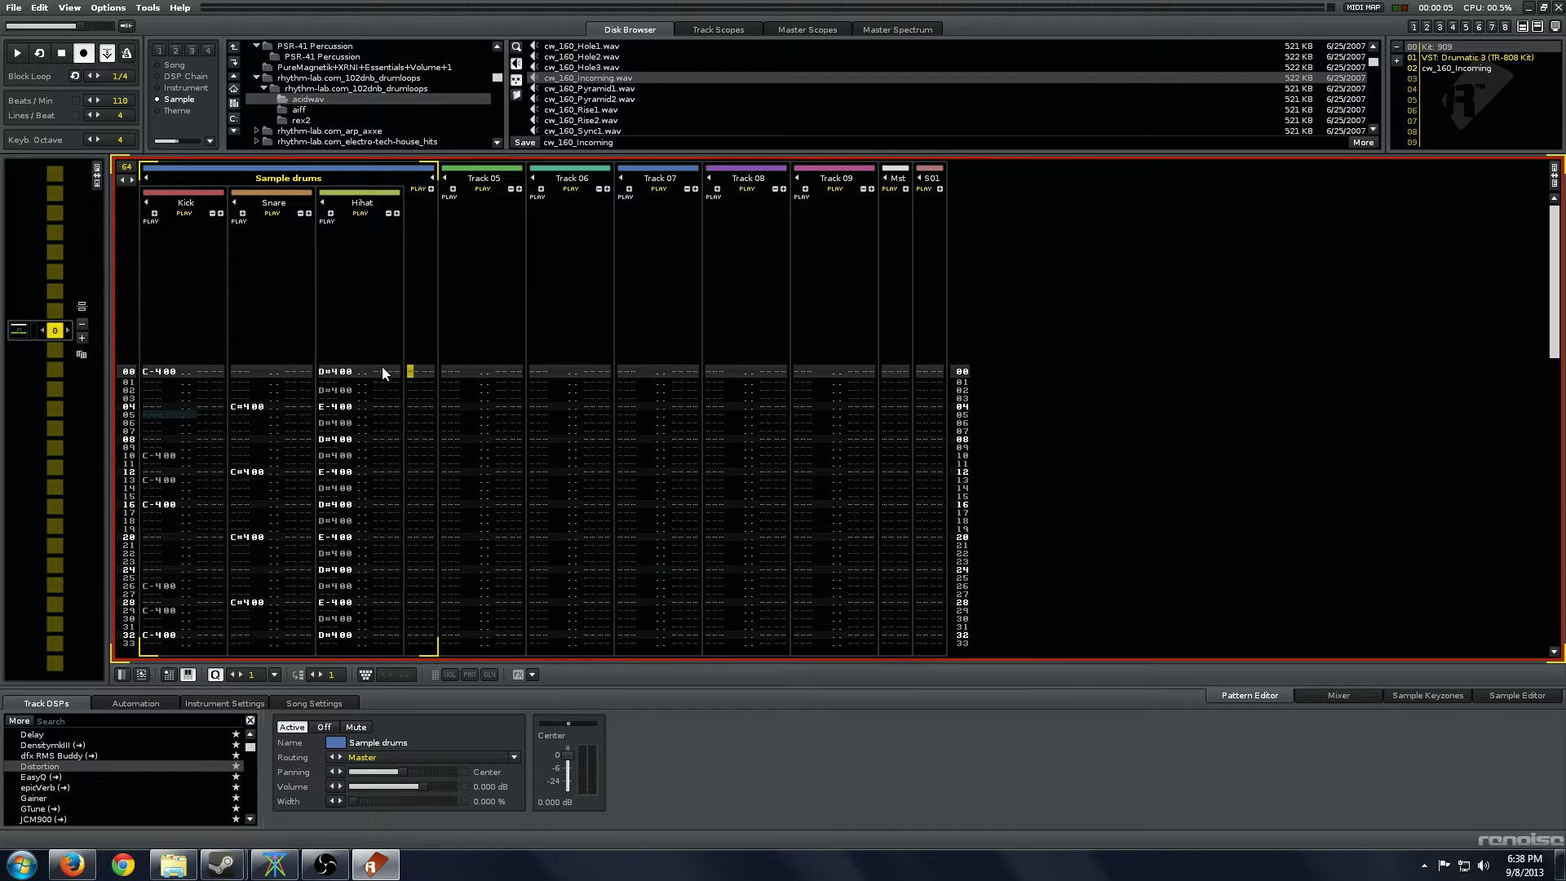
key("shift+Tab")
key("shift+Tab")
key("shift+Tab")
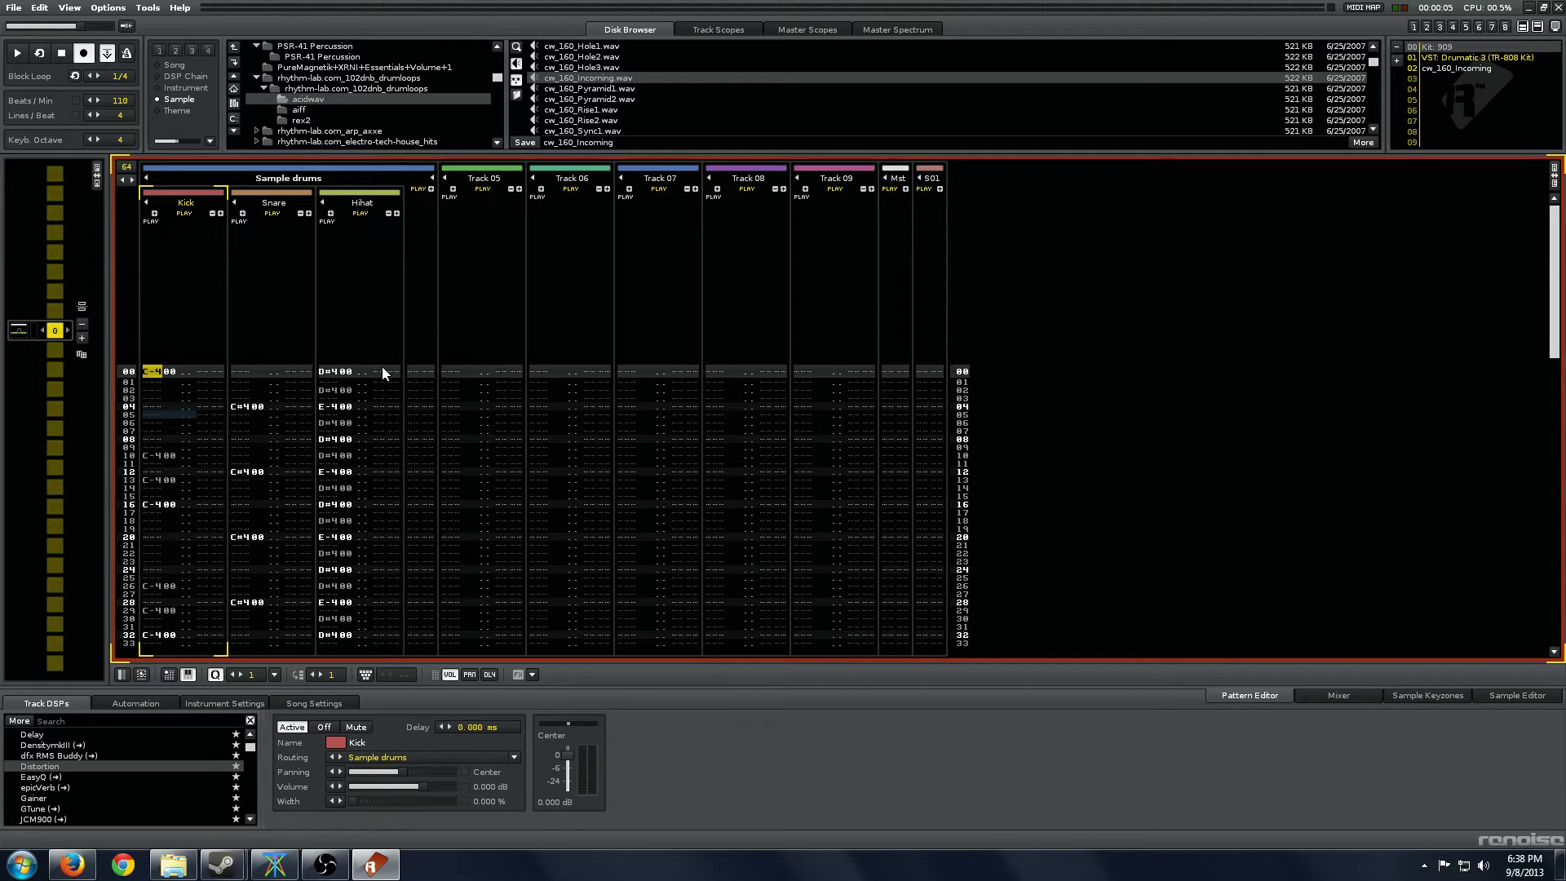
key("Tab")
key("Tab")
key("Tab")
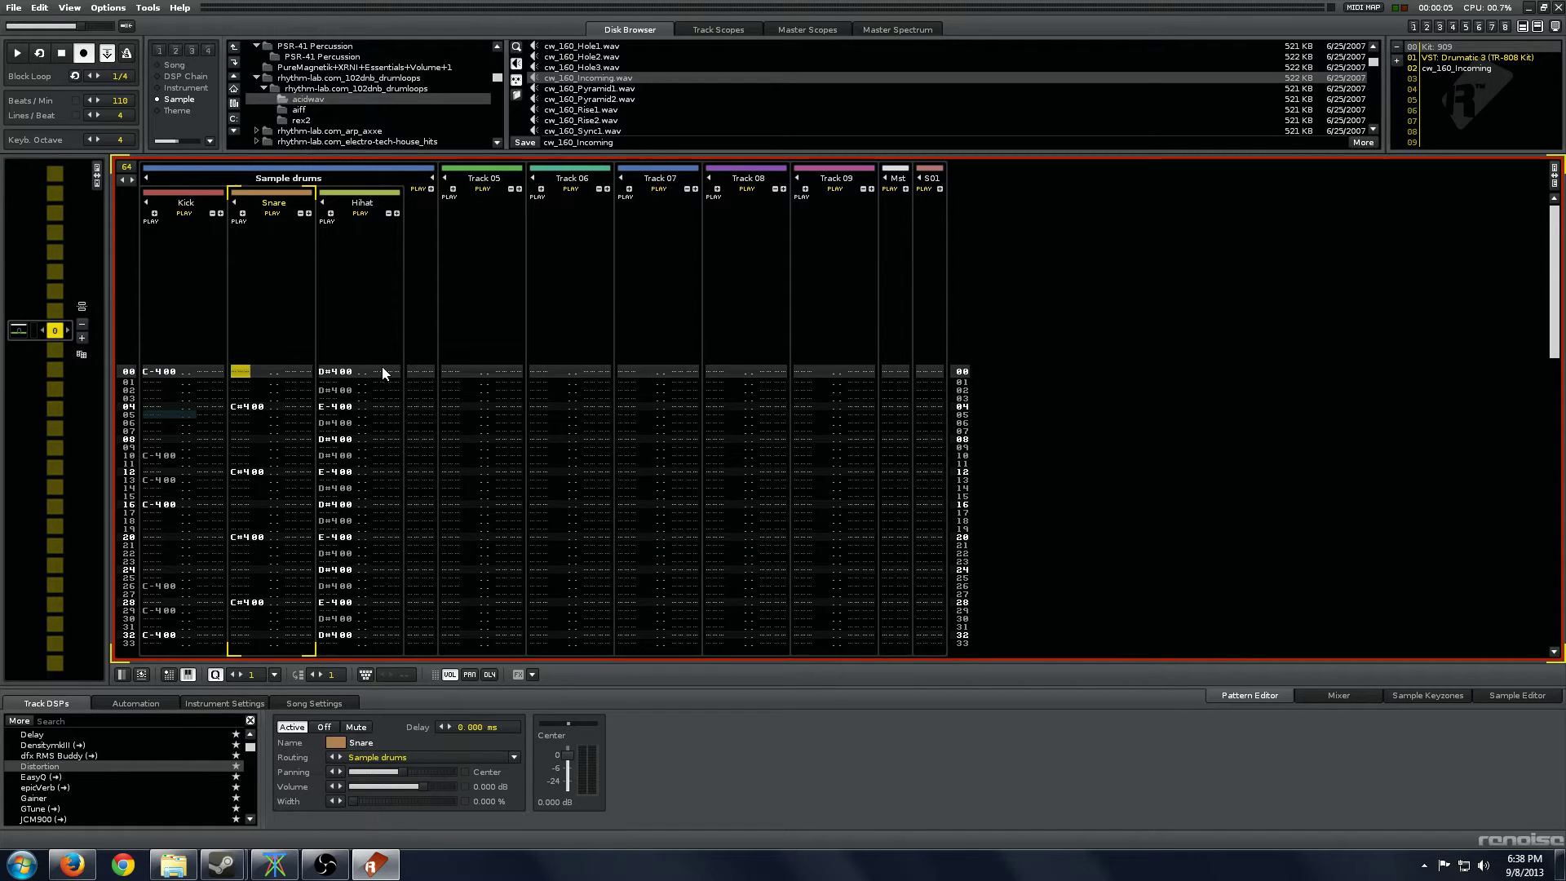
key("shift+Tab")
key("Right")
key("Right")
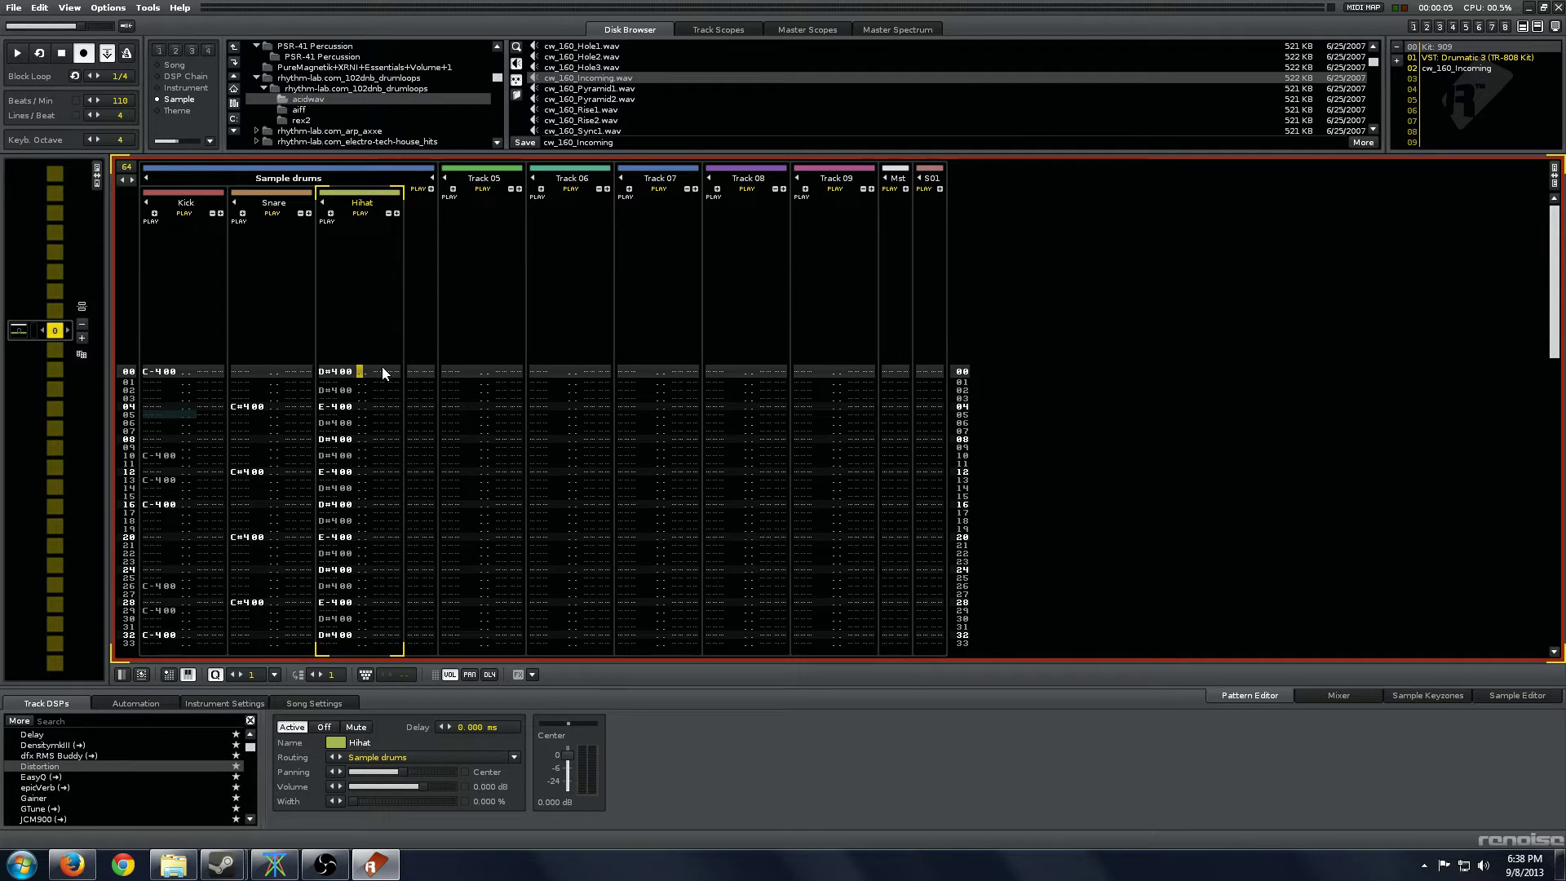
key("Left")
key("Left")
key("Left")
key("Left")
key("Left")
key("Left")
key("Left")
key("Left")
key("Left")
key("Left")
key("Left")
key("Left")
key("Left")
key("Left")
key("Left")
key("Left")
key("Left")
key("Left")
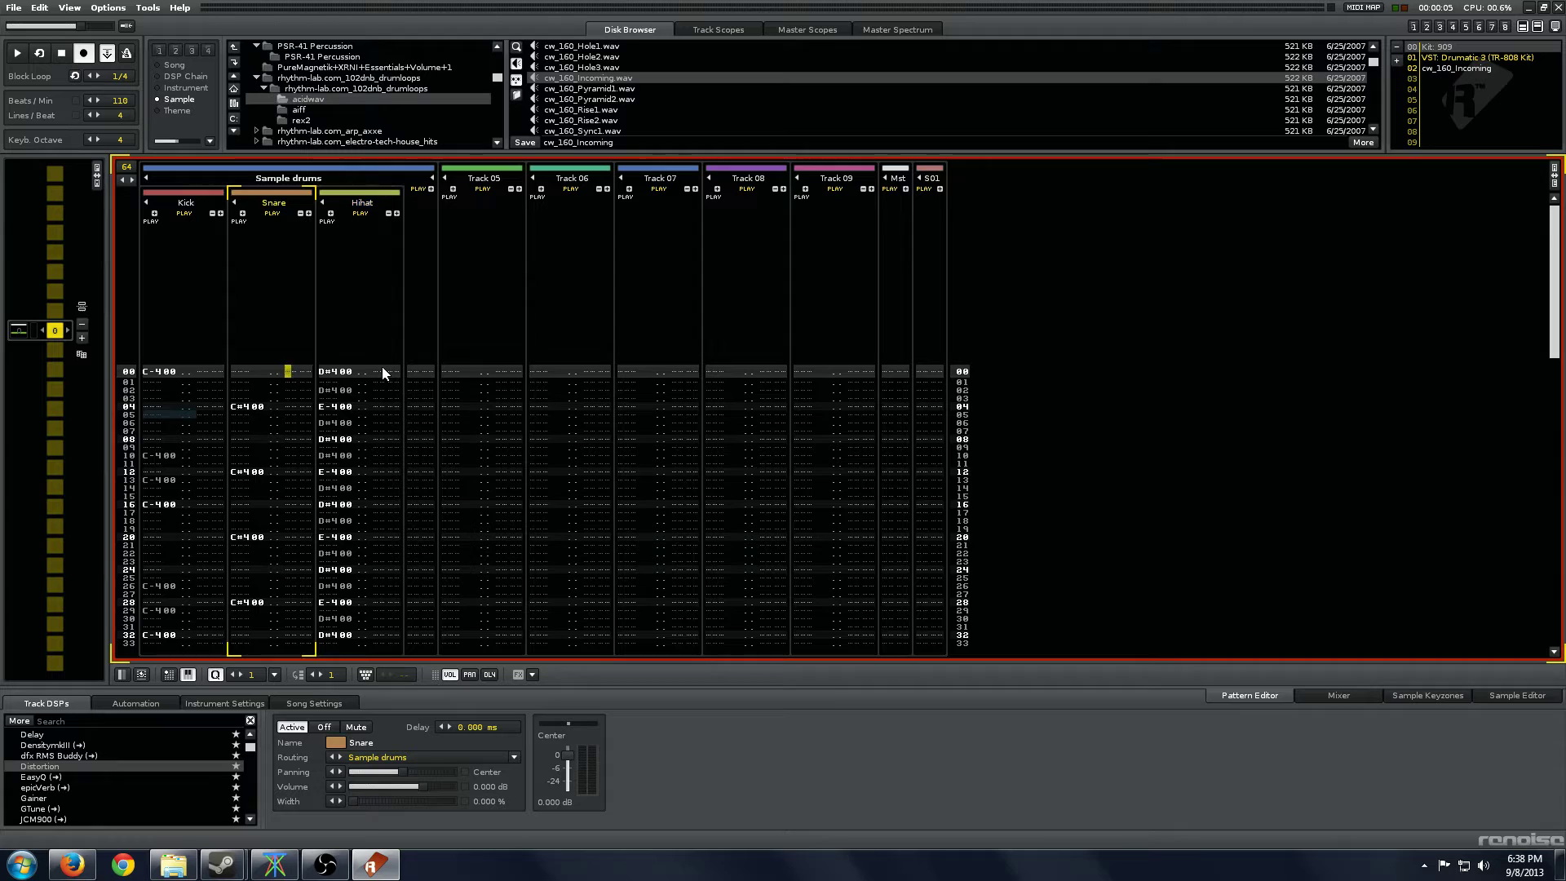
Add a C-4 kick note on line 02 of the Kick track with volume 50.
key("Down")
key("Down")
key("Left")
key("Left")
key("Left")
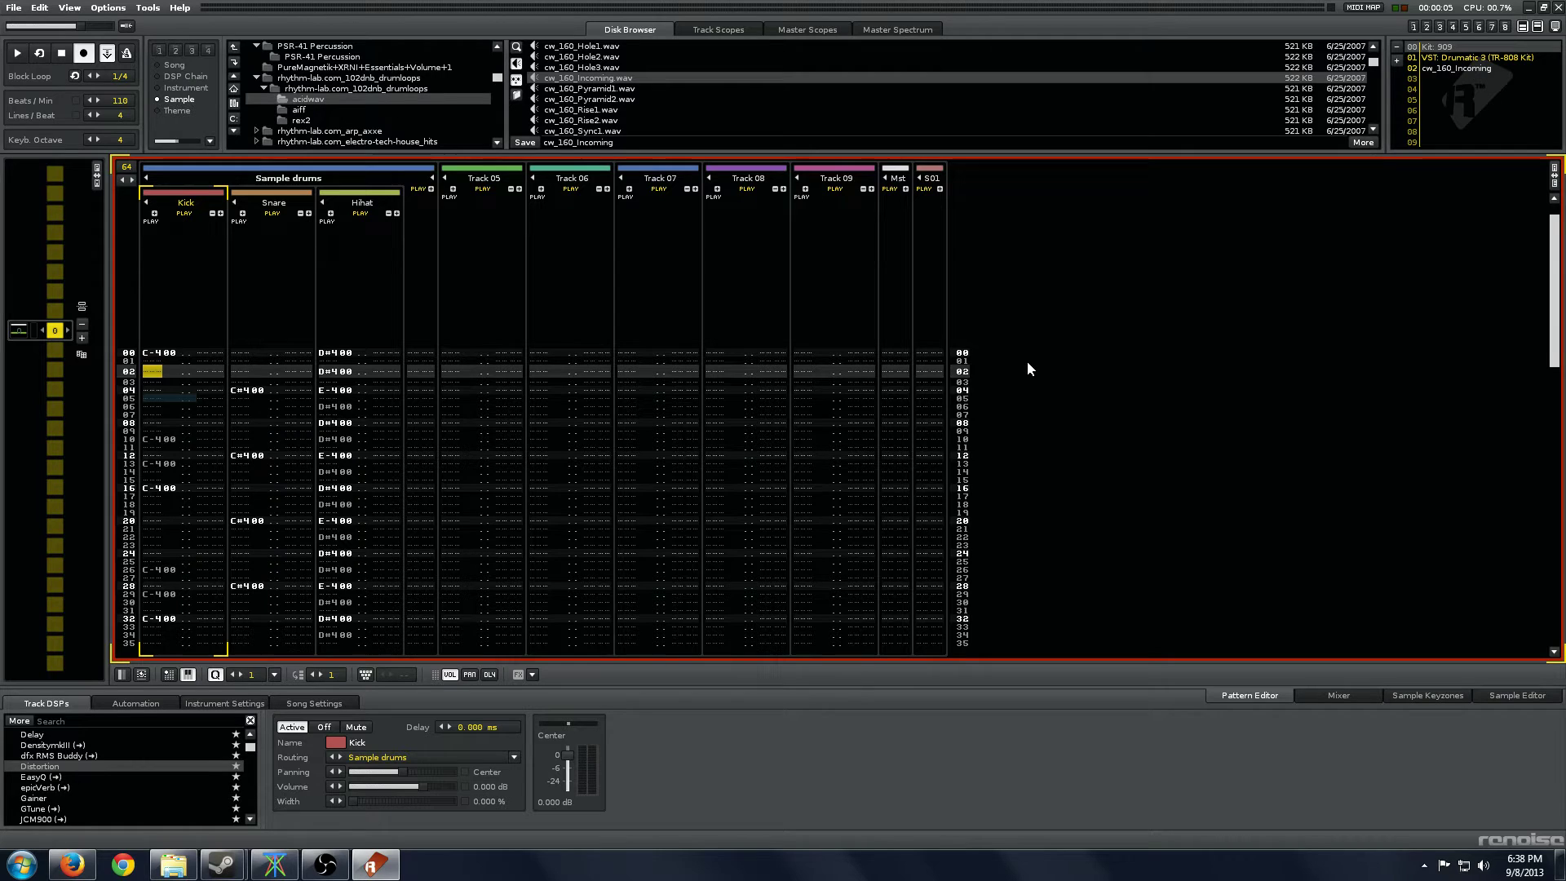
key("z")
key("Right")
key("Up")
key("Right")
key("Right")
type("5")
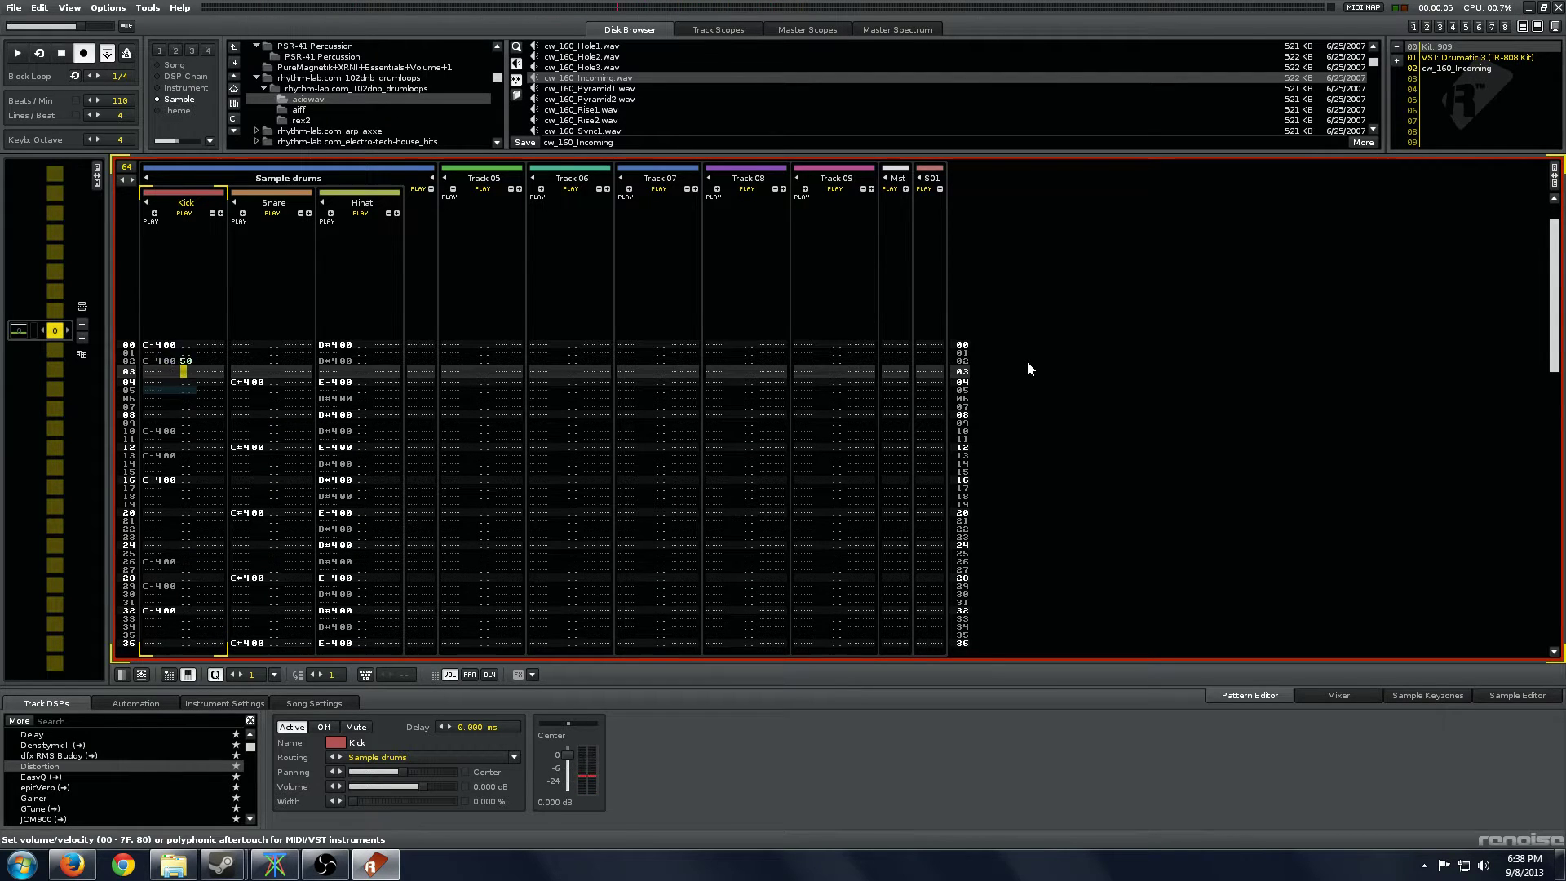
key("Up")
key("Left")
key("Left")
key("Left")
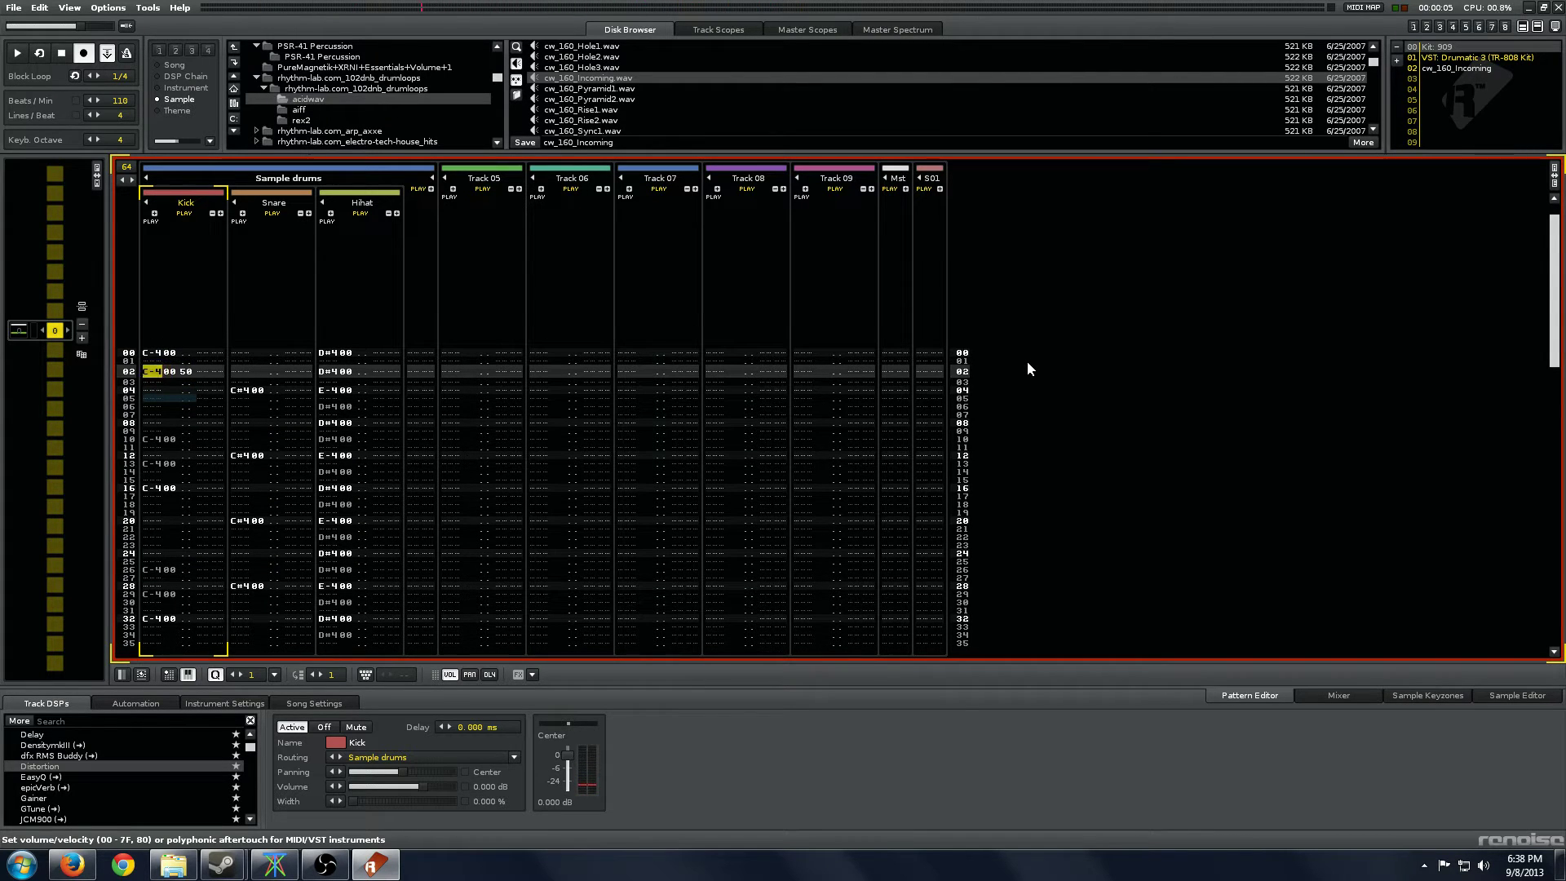
Try volumes 70 and 60 on lines 00 and 01 of the Hihat track, and undo them.
key("Right")
key("Right")
key("Right")
key("Right")
key("Right")
key("Right")
key("Right")
key("Right")
key("Right")
key("Right")
key("Right")
key("Right")
key("Right")
key("Right")
key("Right")
key("Right")
key("Right")
key("Right")
key("Right")
key("Right")
key("Up")
key("Up")
key("Down")
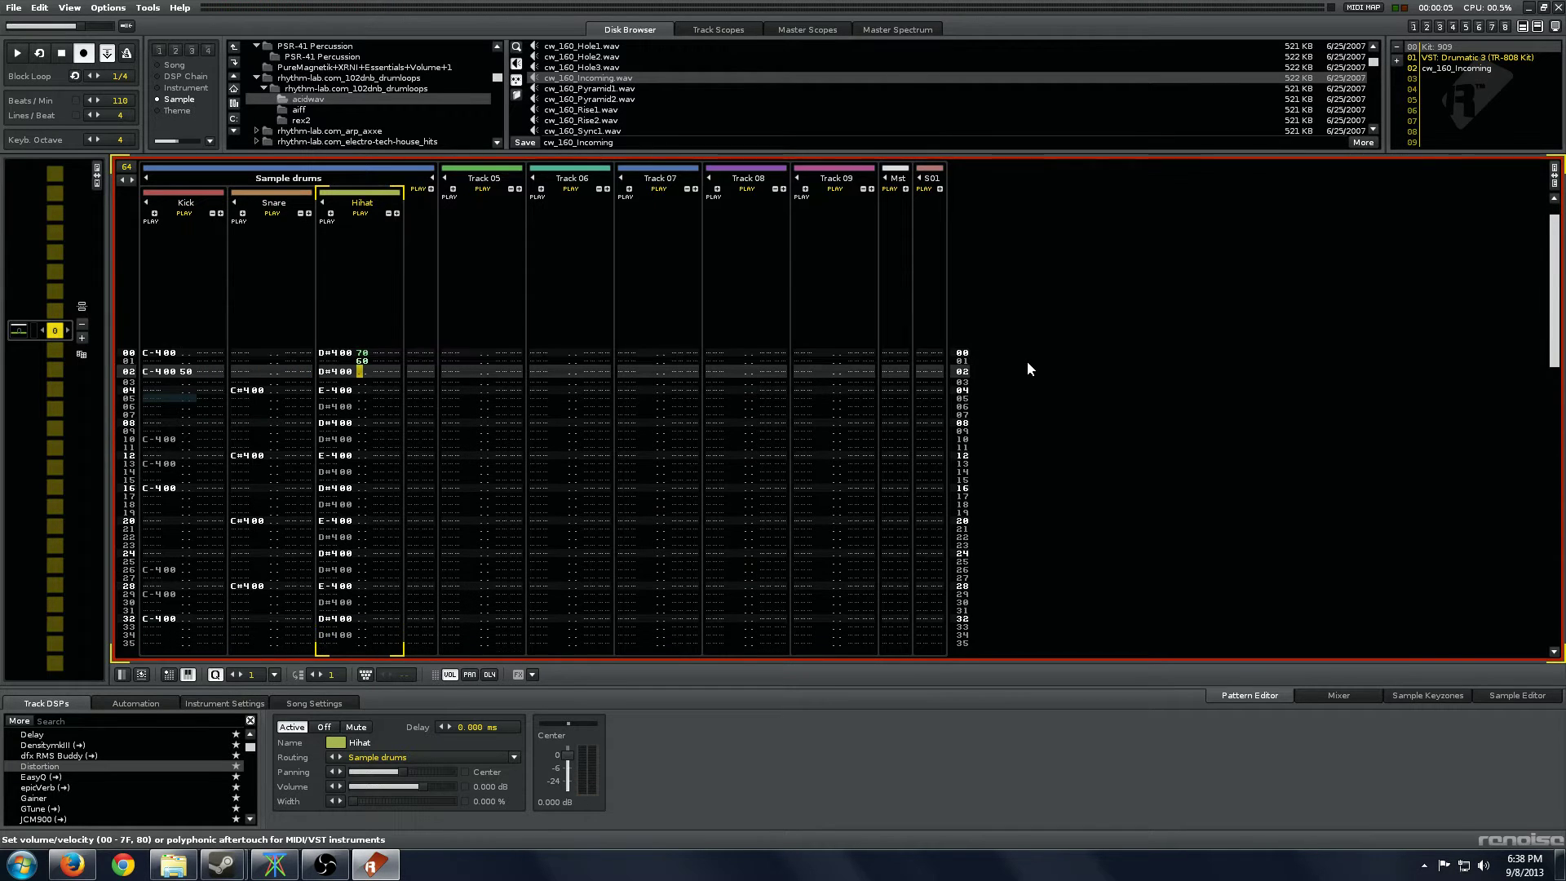
key("Up")
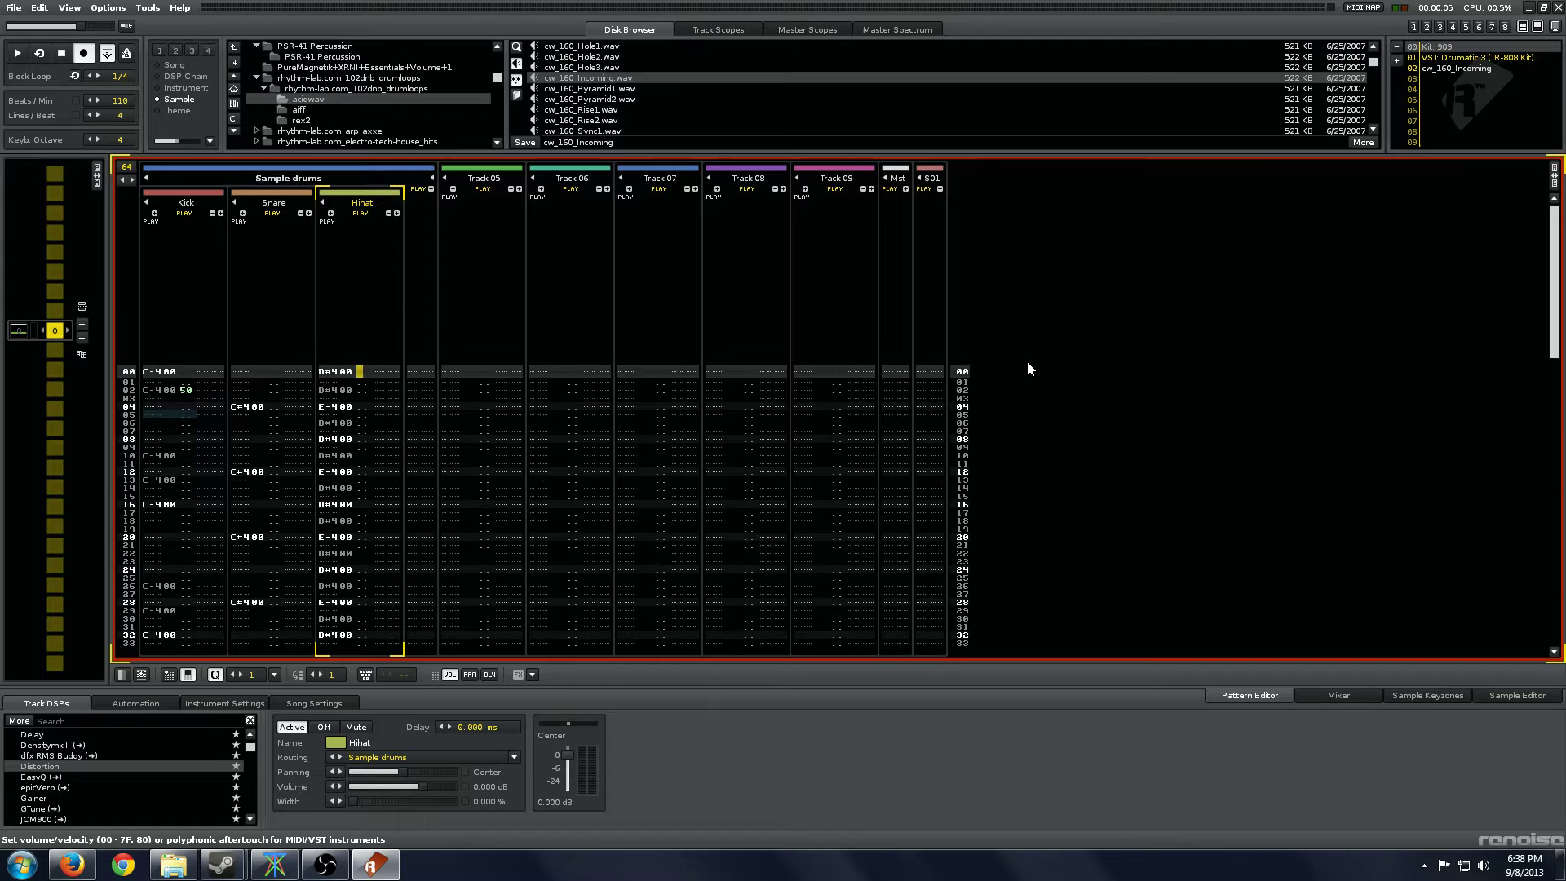
Set the Hihat note volumes on every second line from 00 to 14, alternating between 70 and 50.
type("70")
key("Down")
type("50")
key("Down")
type("70")
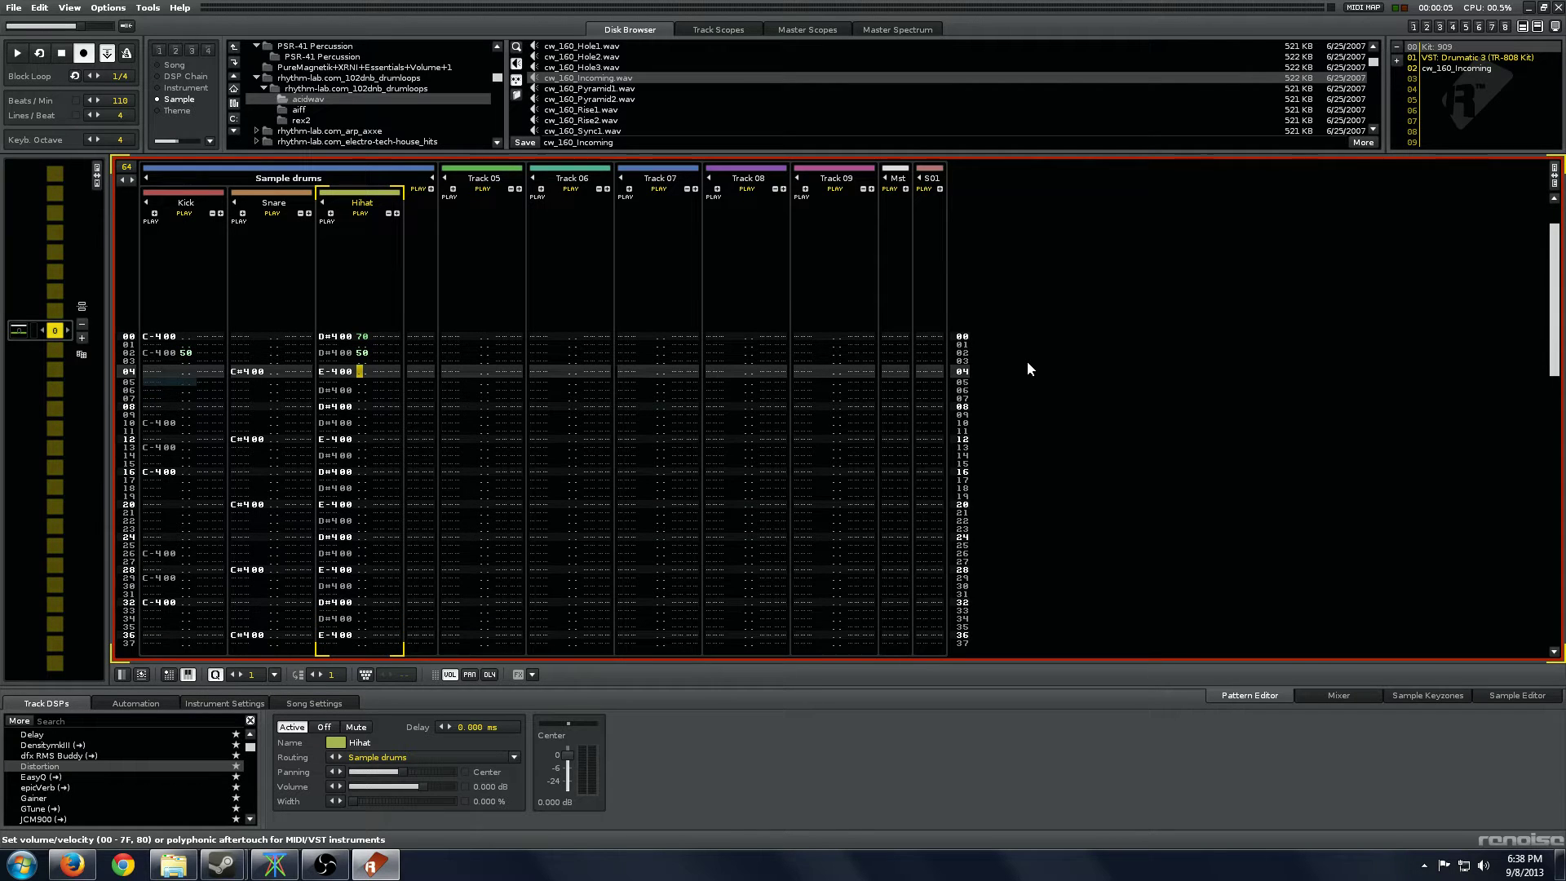
key("Down")
type("50")
key("Down")
type("70")
key("Down")
type("50")
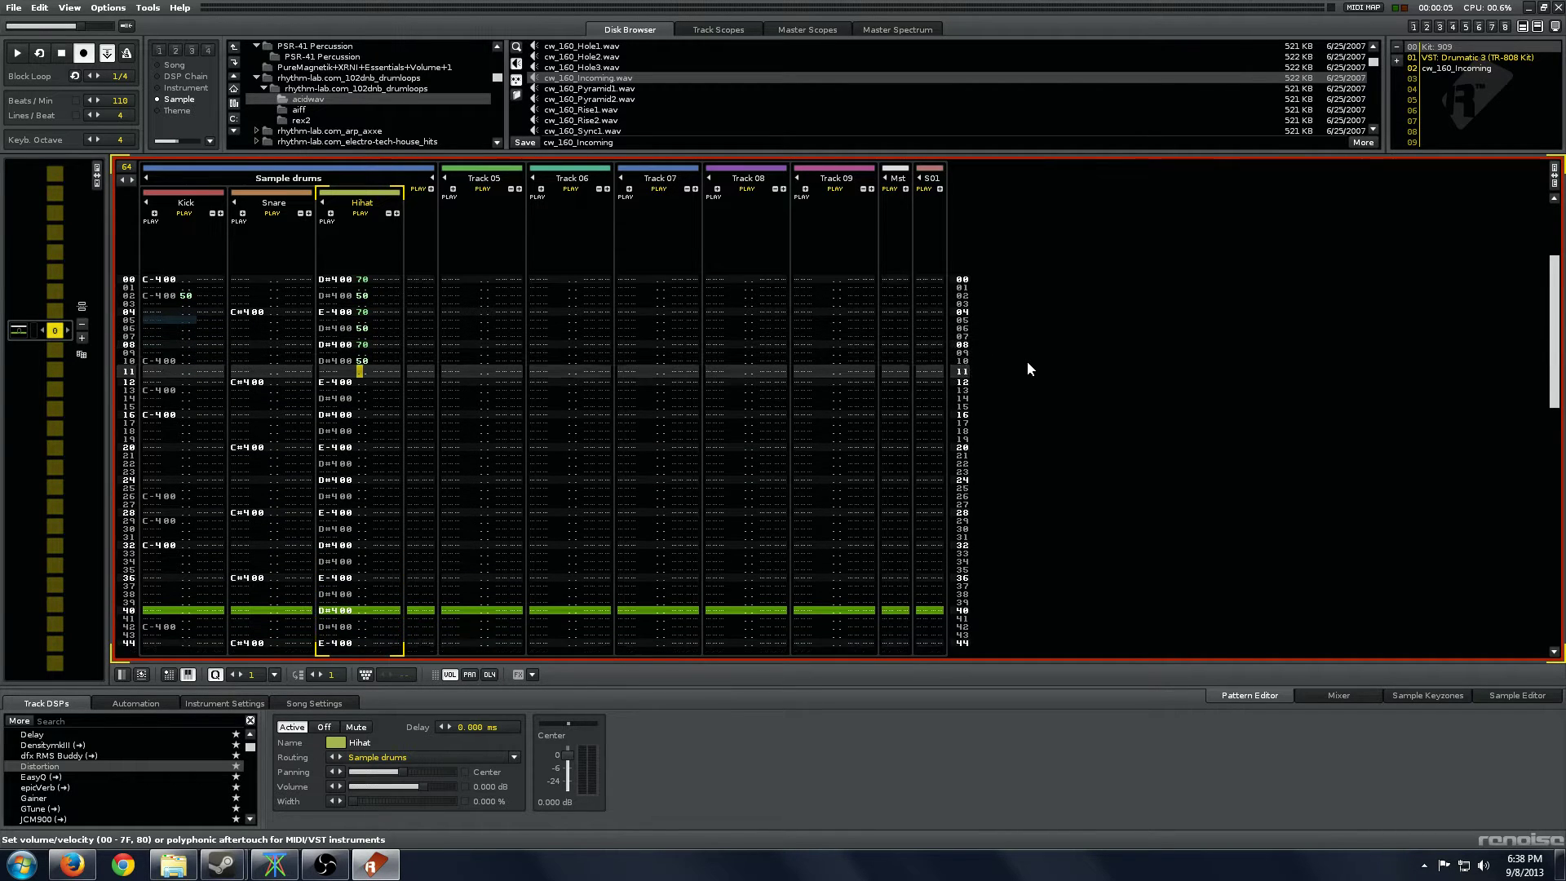
key("Down")
type("70")
key("Down")
type("50")
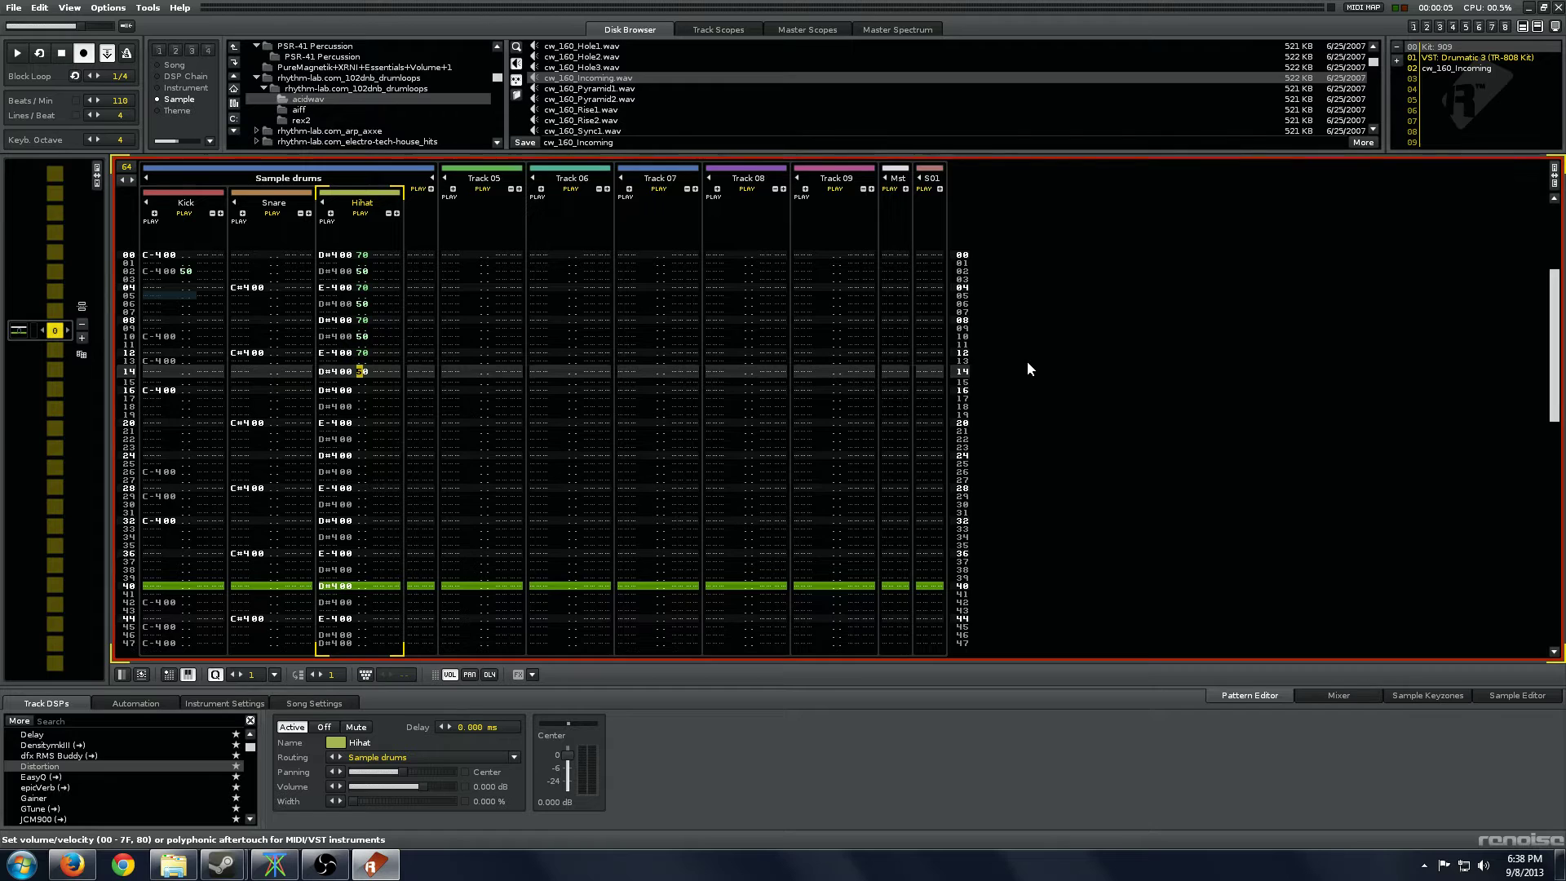
key("Down")
key("Down")
Return to line 00, enable the 1/4 block loop, and play the looped section to hear the volumes.
key("Page_Up")
key("Left")
key("shift+Tab")
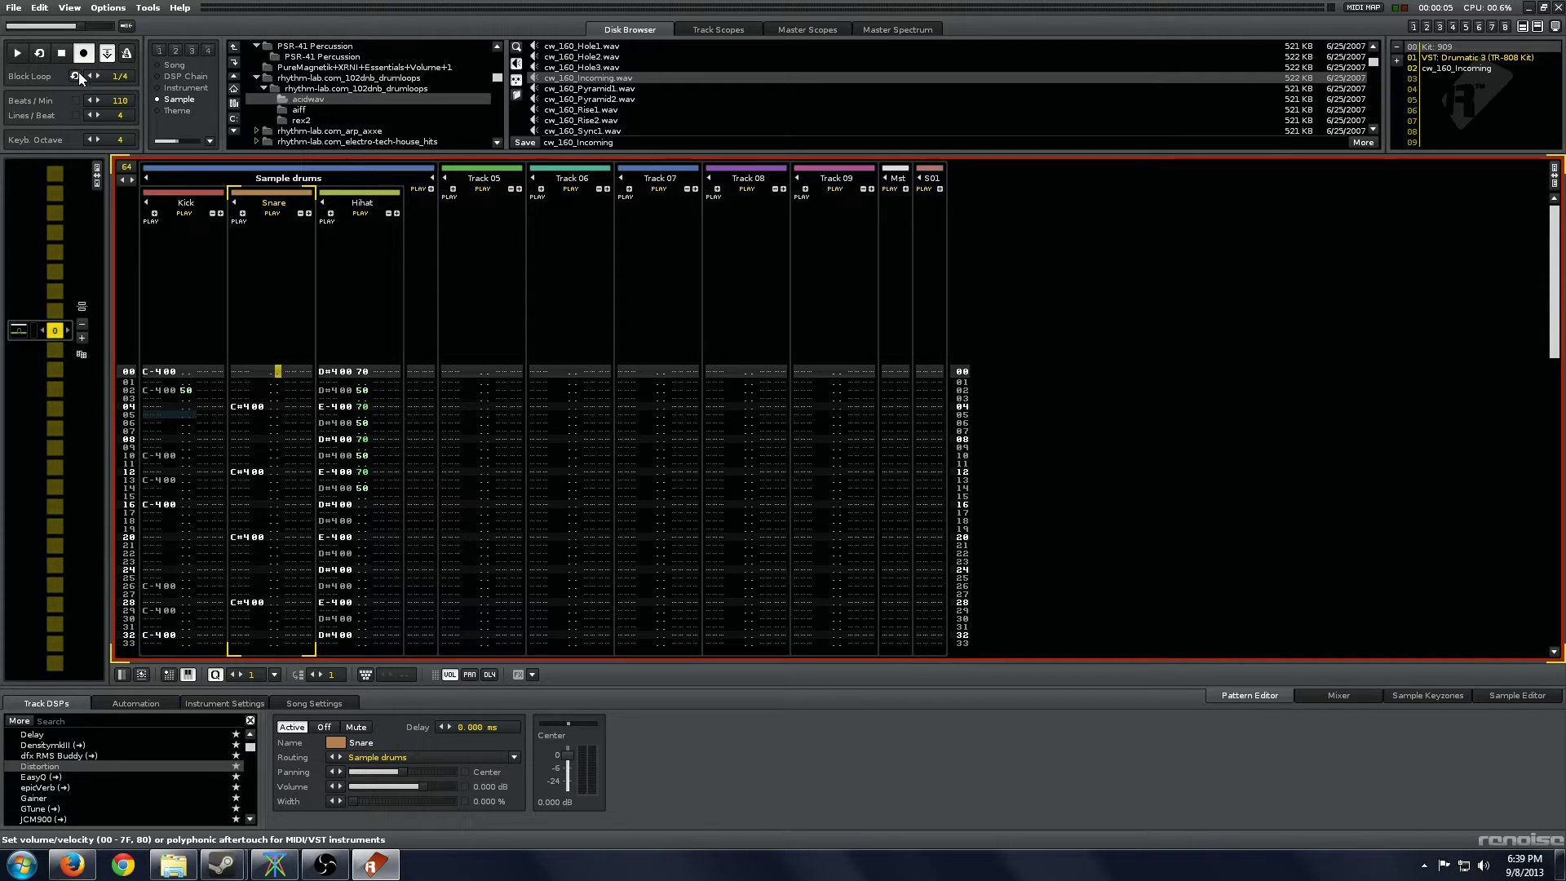
key("space")
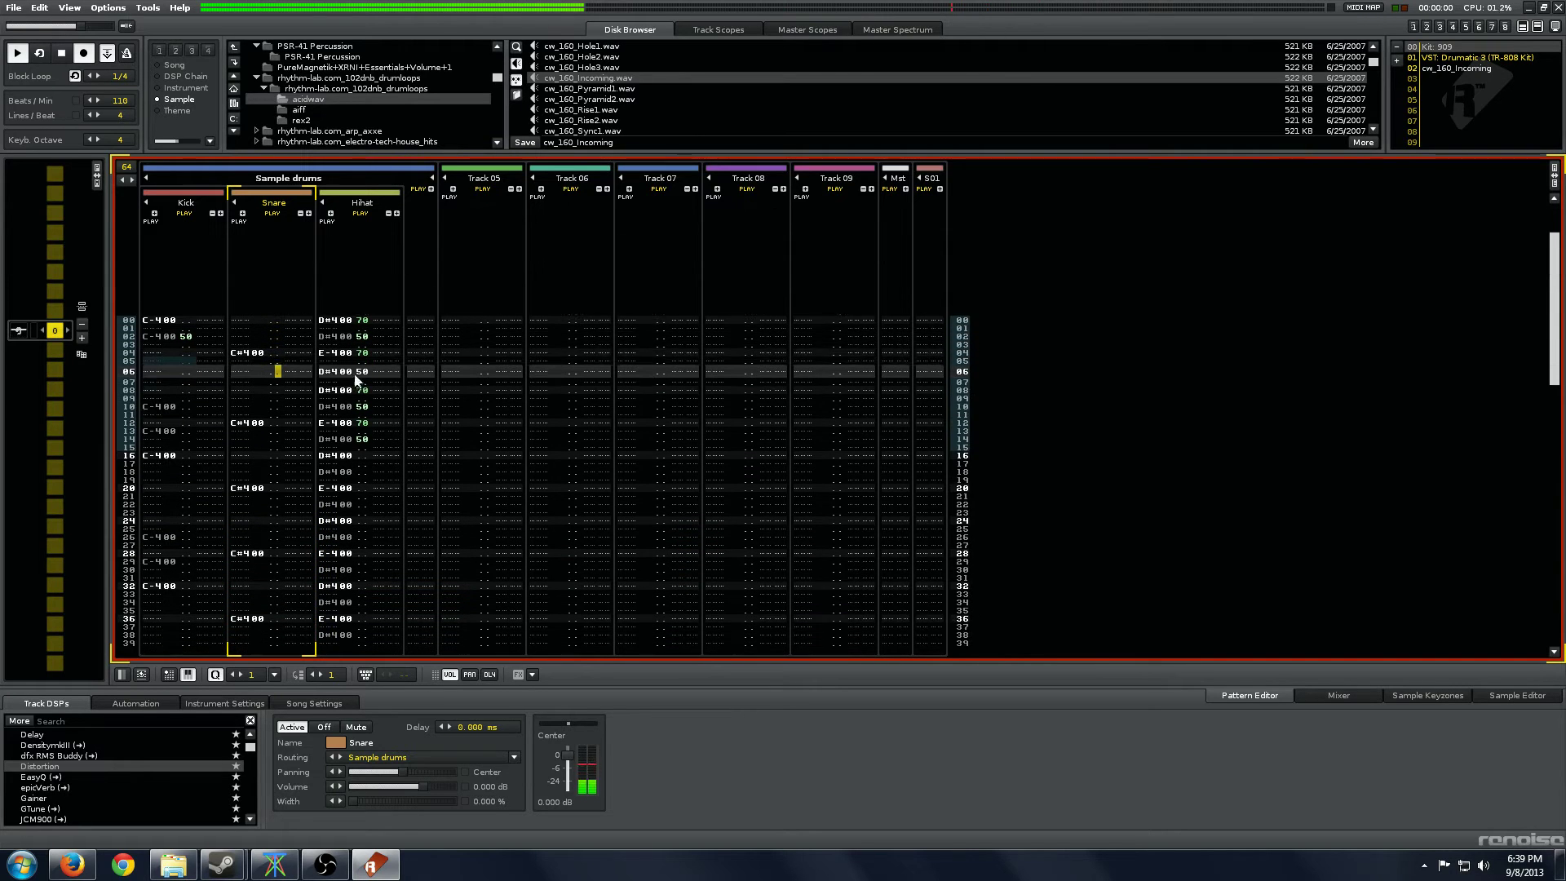
key("space")
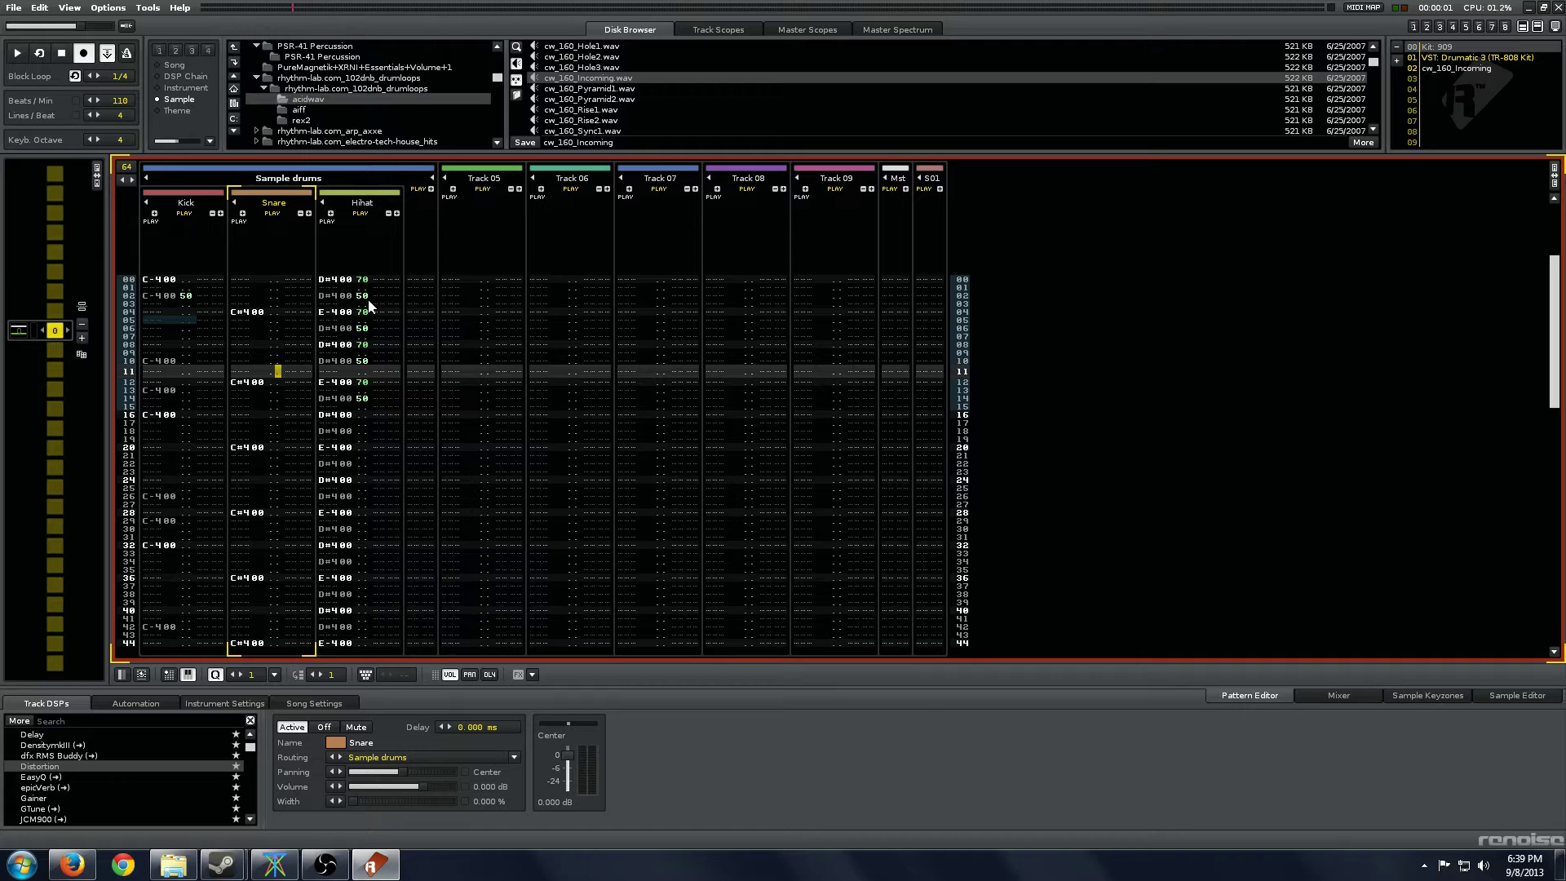
Add C-4 kick notes on lines 07 and 08 of the Kick track.
key("Left")
key("Left")
key("Left")
key("Left")
key("Left")
key("Left")
key("Left")
key("Left")
key("Left")
key("Left")
key("Up")
key("Up")
key("Left")
key("Up")
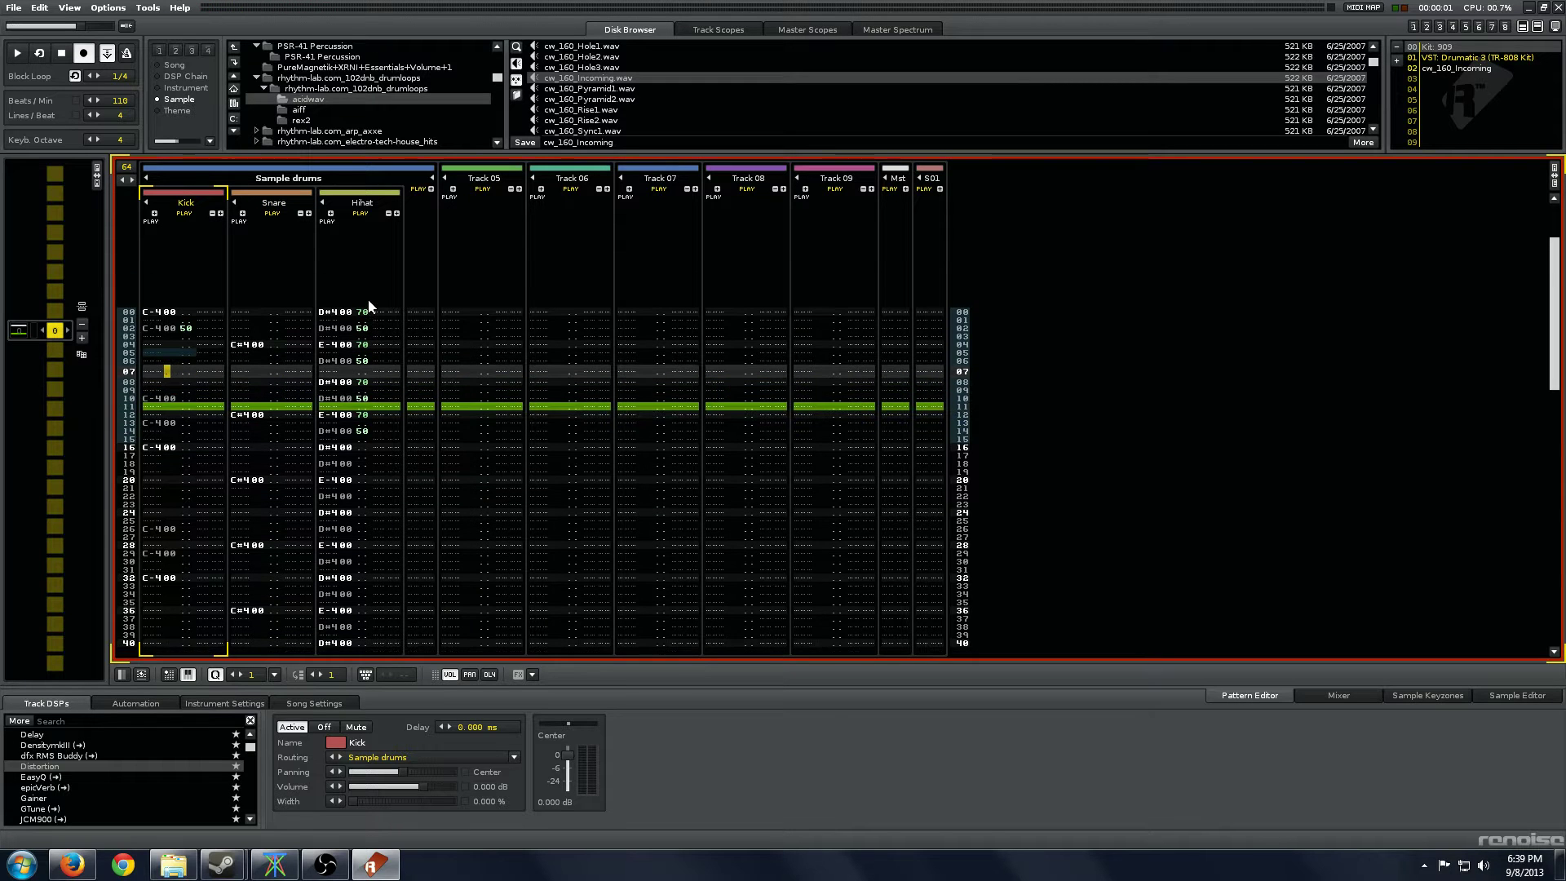
key("z")
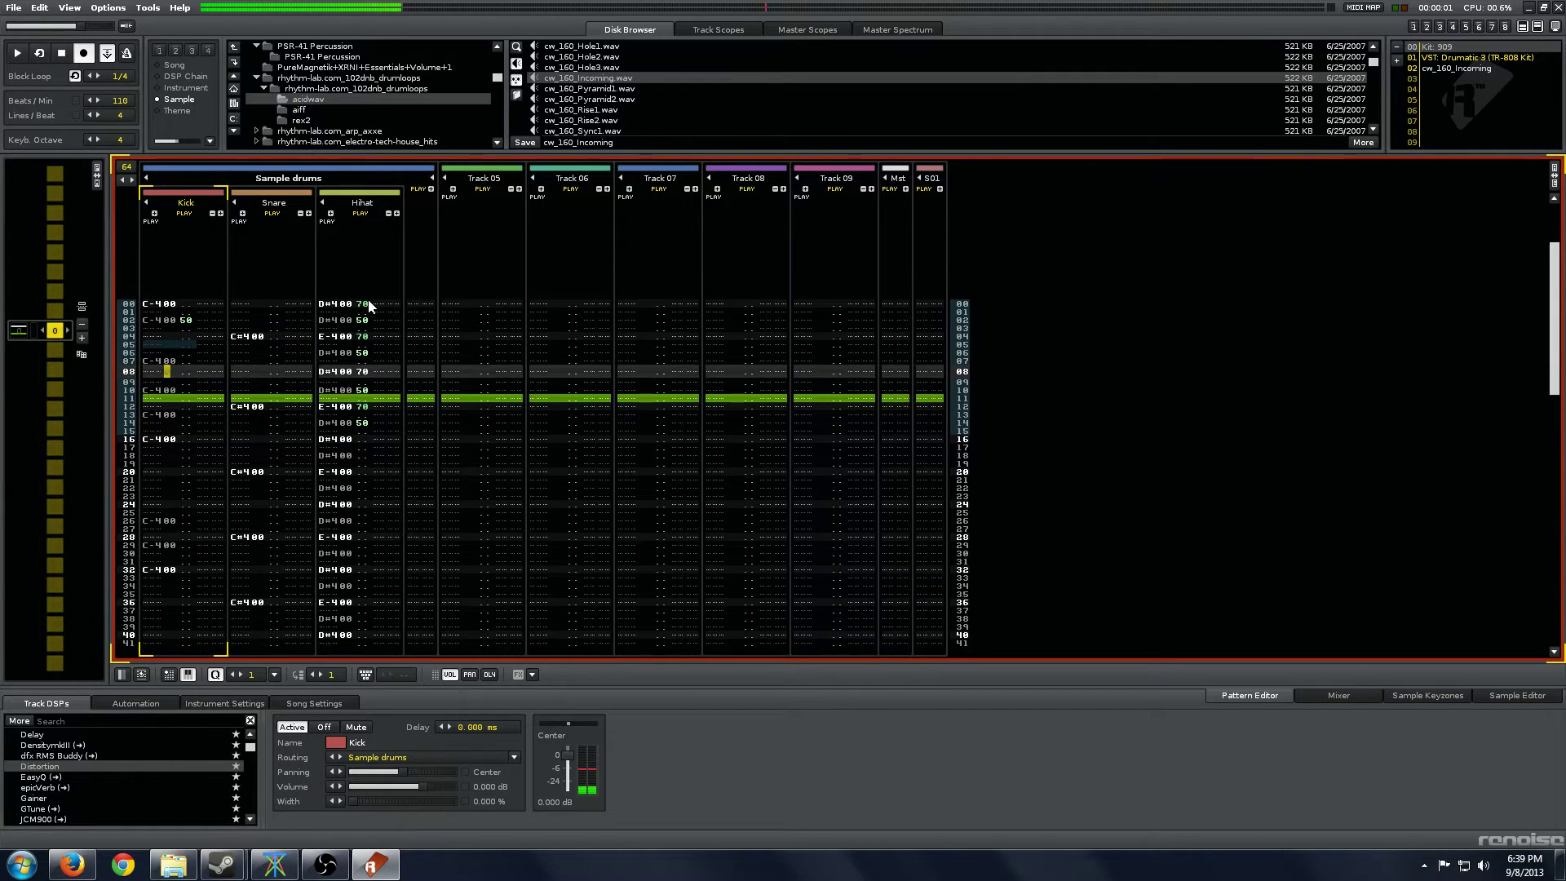
key("Right")
key("Left")
key("Left")
key("z")
Set the volumes of the kick notes on lines 07 and 08 to 50 and 60.
key("Right")
key("Right")
key("Right")
key("Up")
key("Up")
type("5")
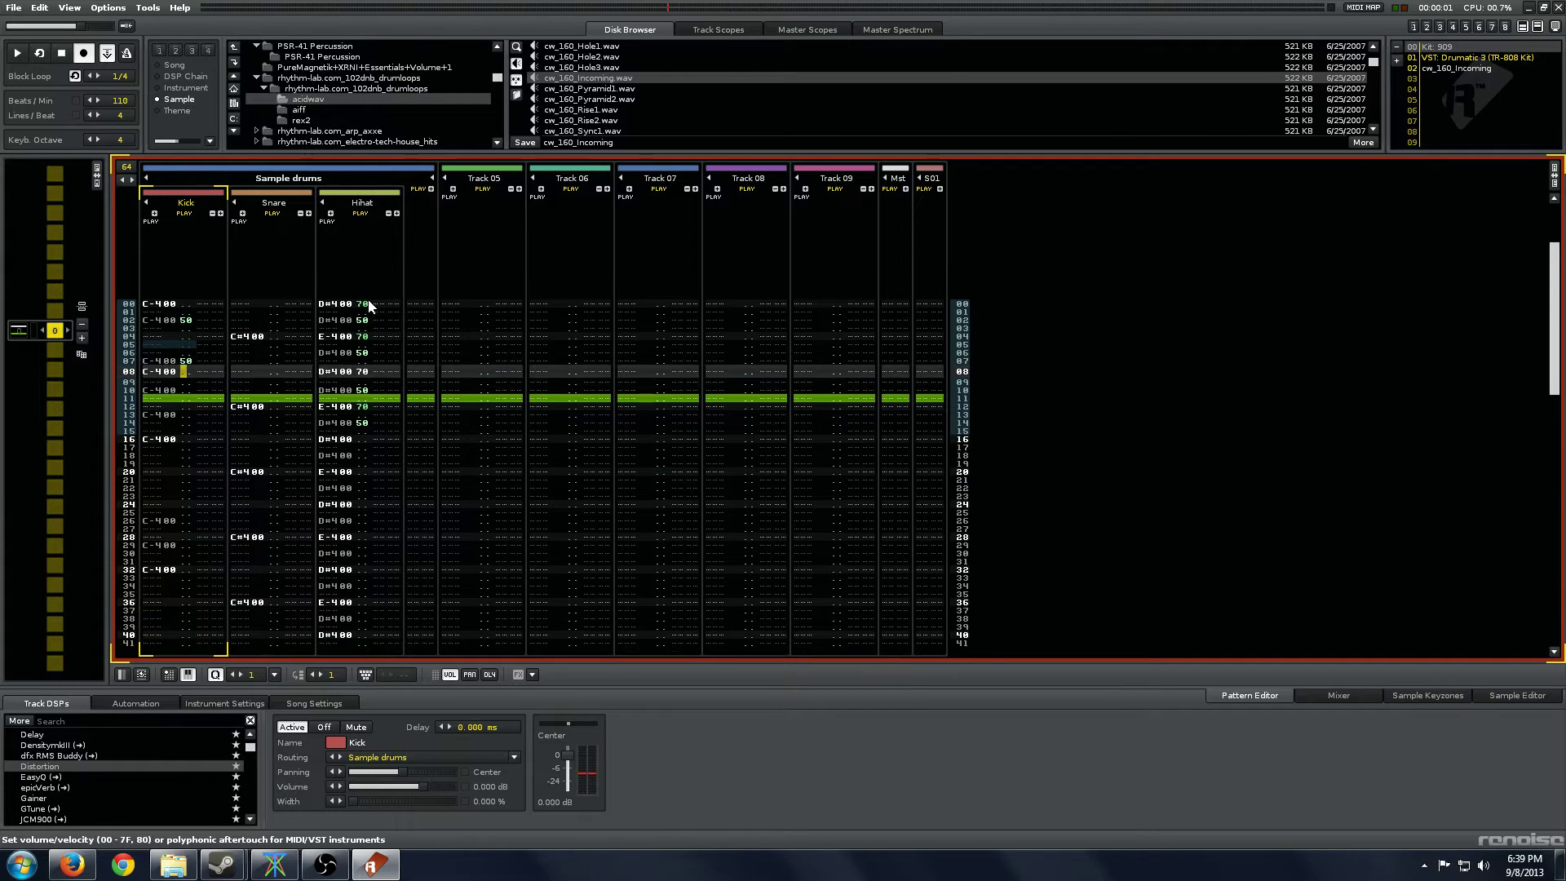
type("60")
Play the looped section to listen to the new kick notes, stop, and return to line 00 of the Kick track.
key("space")
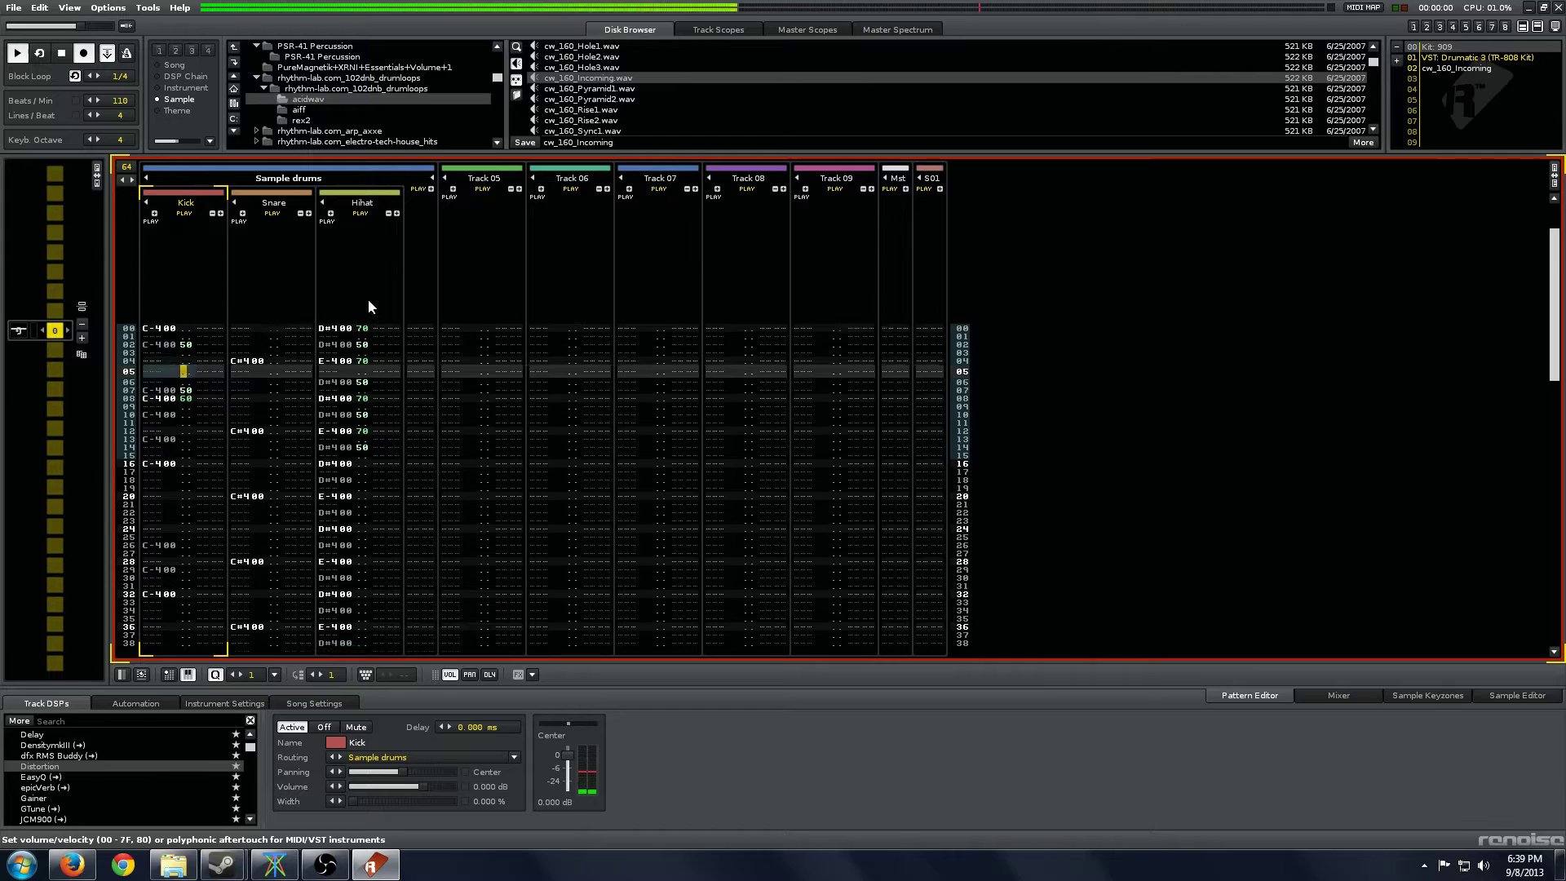
type("50")
key("space")
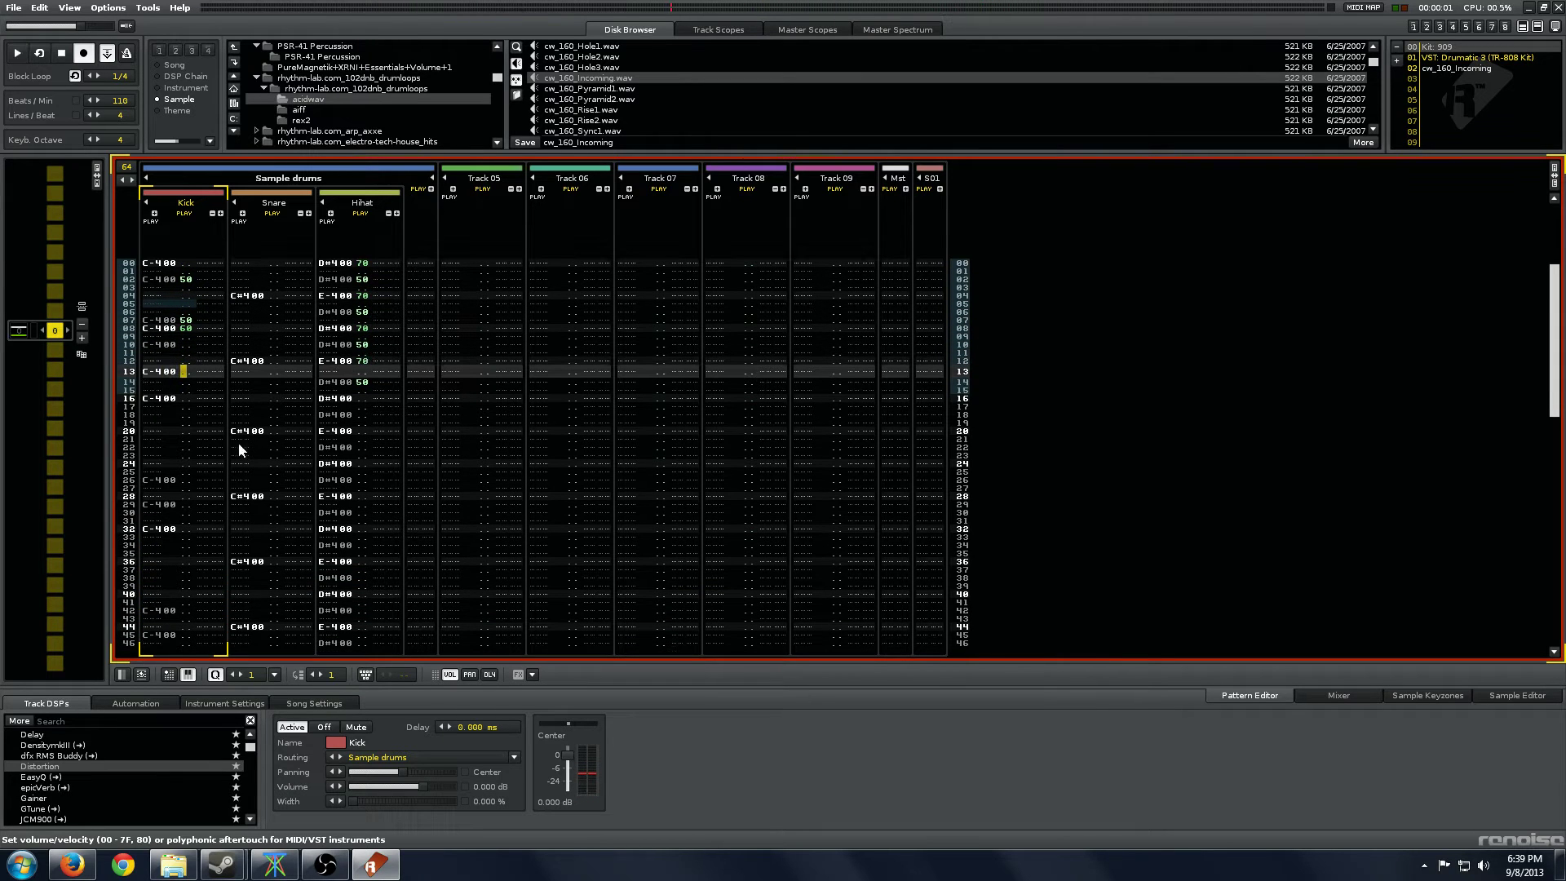
left_click(233, 323)
key("shift+Tab")
key("Home")
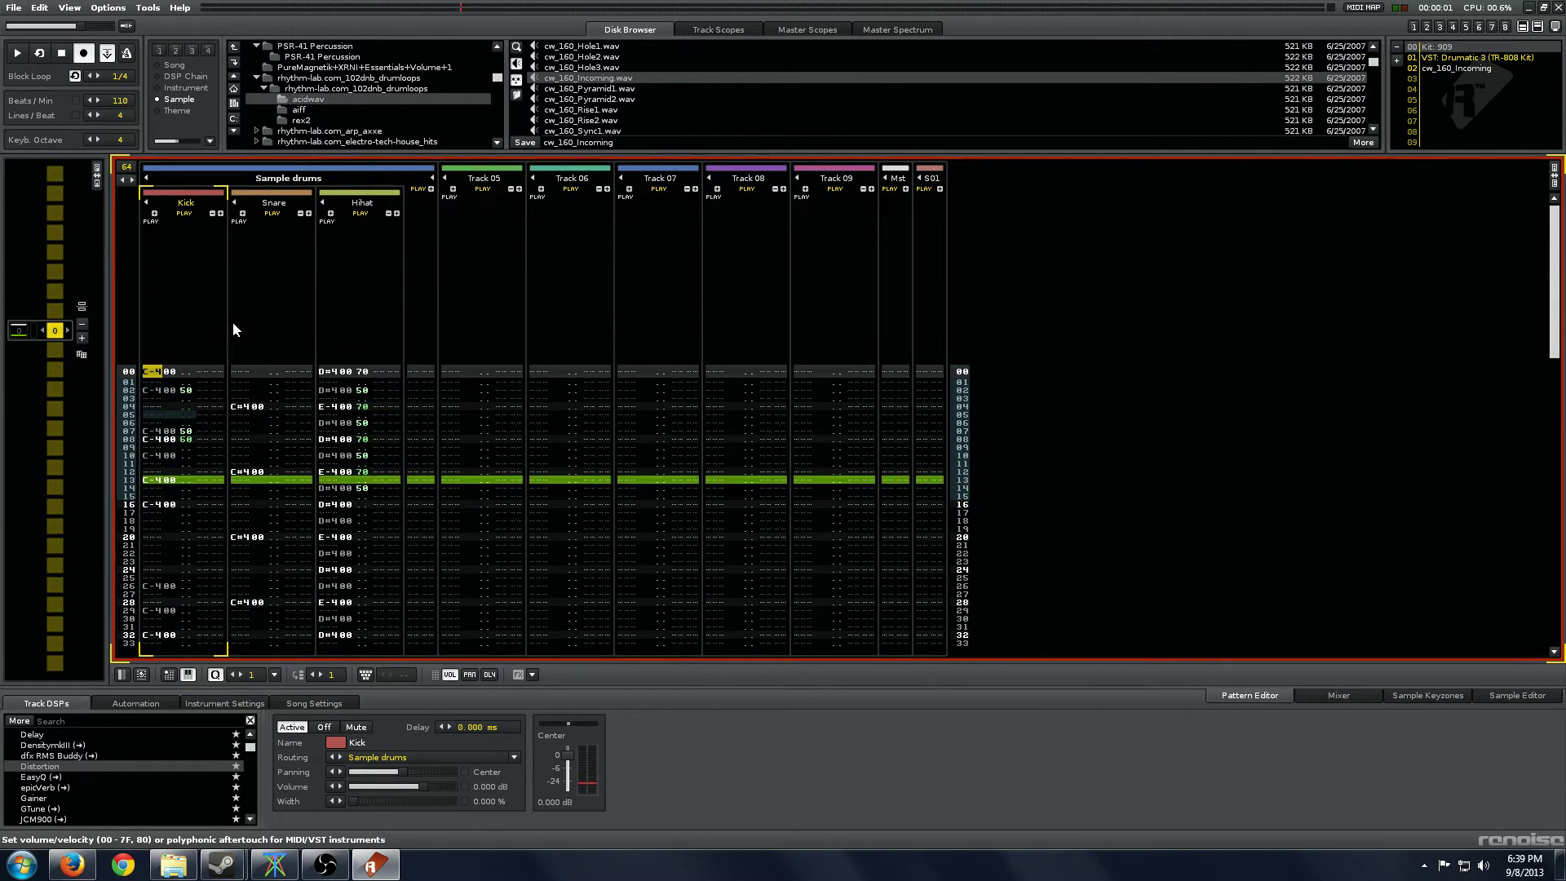
Copy lines 00 to 16 of the Kick, Snare and Hihat tracks and return to the Kick note column on line 16.
key("shift+Page_Down")
key("shift+Right")
key("shift+Right")
key("shift+Right")
key("shift+Right")
key("shift+Right")
key("shift+Right")
key("shift+Right")
key("shift+Right")
key("shift+Right")
key("shift+Right")
key("shift+Right")
key("shift+Right")
key("shift+Right")
key("shift+Right")
key("shift+Right")
key("shift+Right")
key("shift+Right")
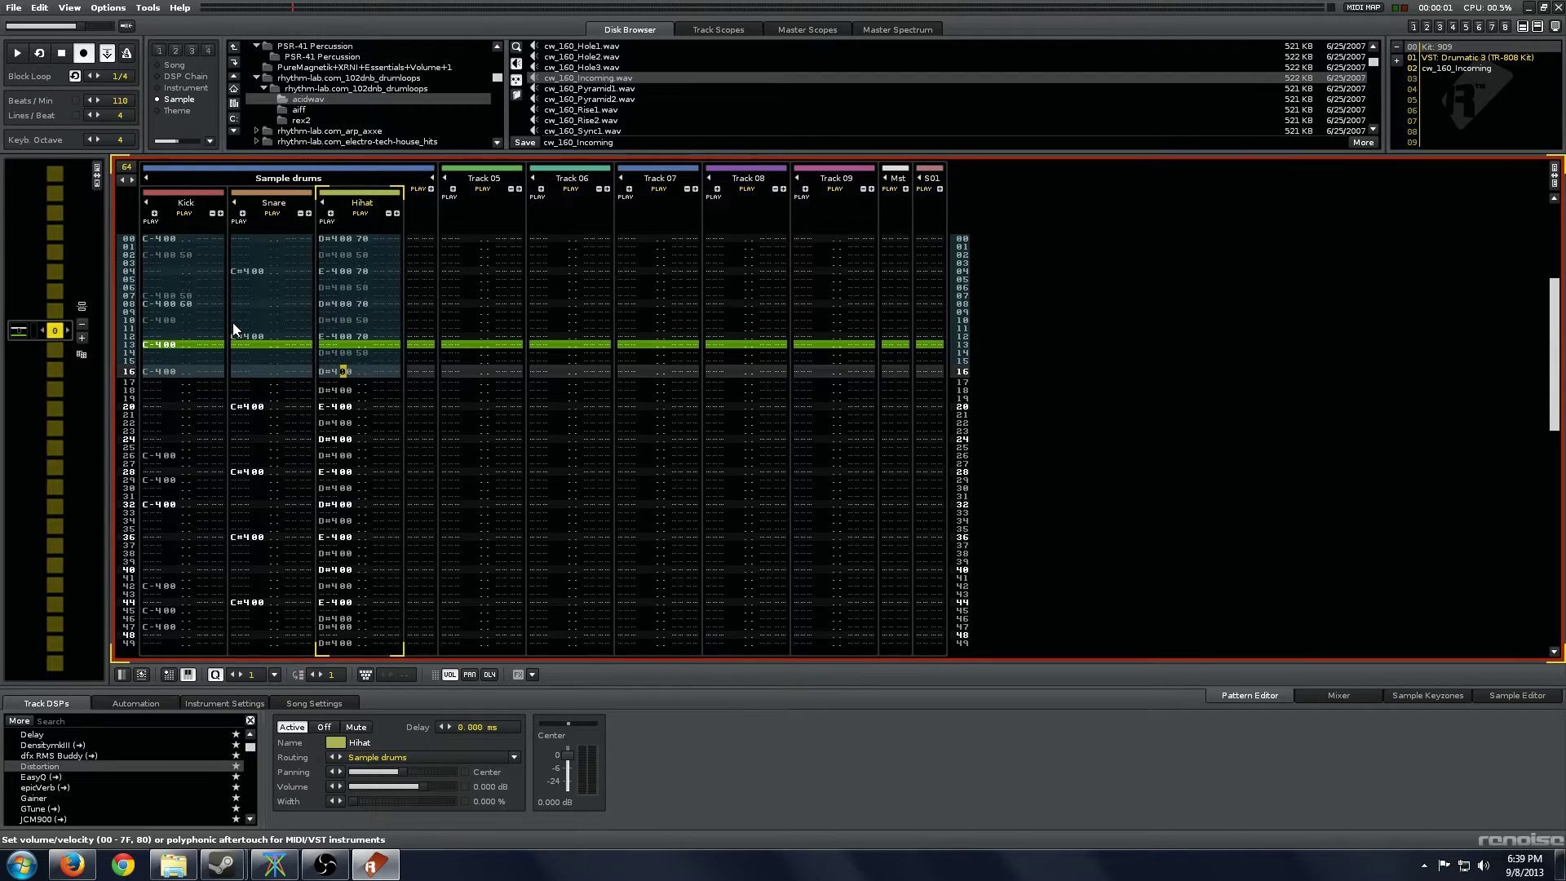
key("Left")
key("Left")
key("Left")
key("Left")
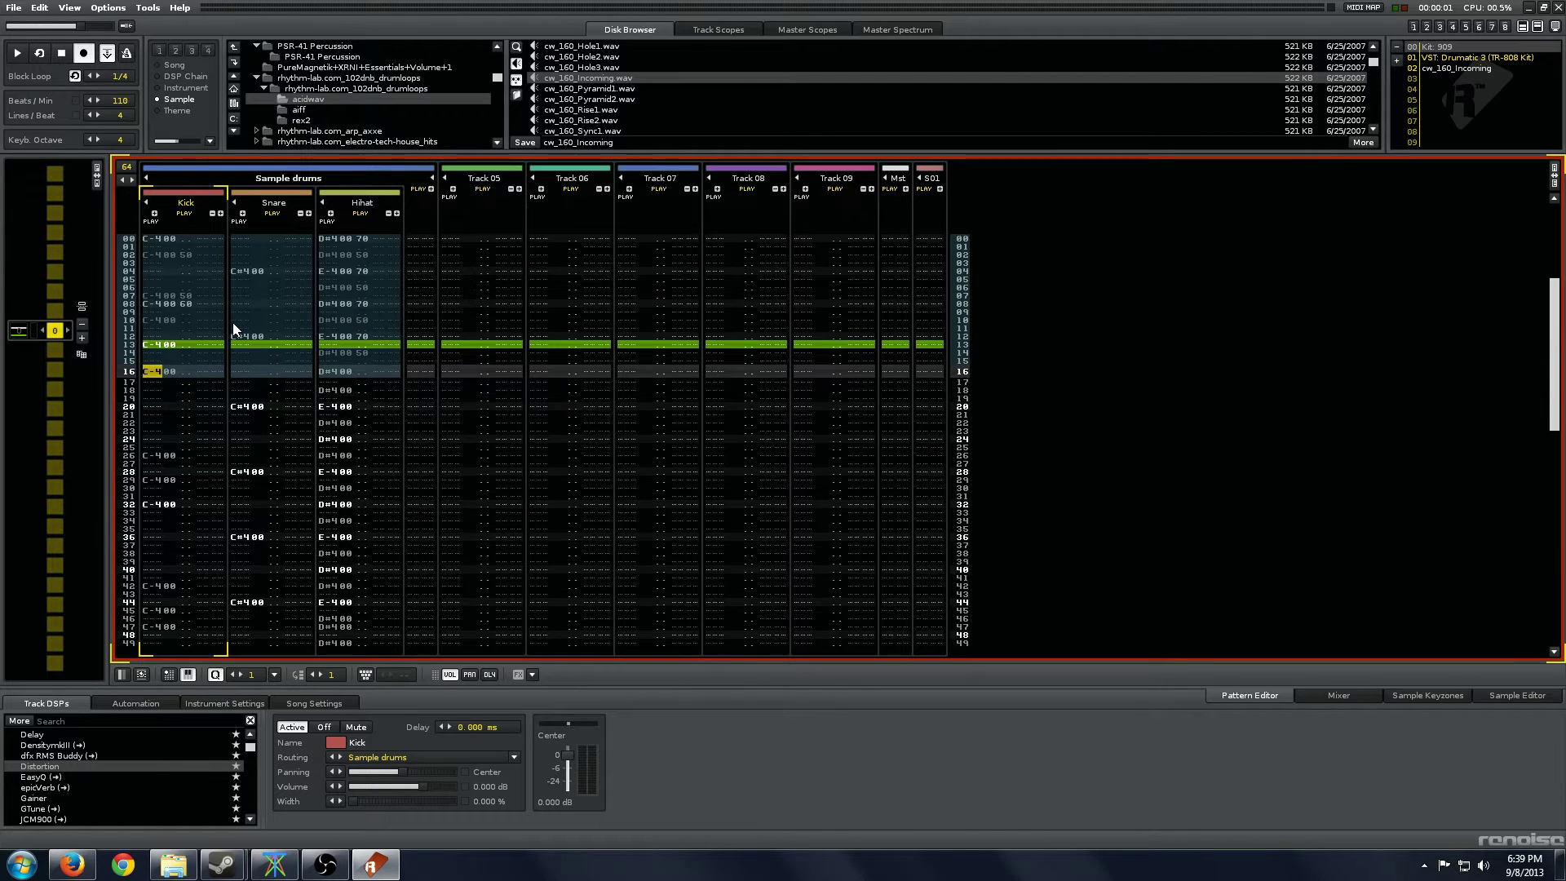
Paste the copied drum section at lines 16, 32 and 48, and return to line 00 on the Snare track.
key("ctrl+v")
key("Page_Down")
key("ctrl+v")
key("Page_Down")
key("ctrl+v")
key("Page_Up")
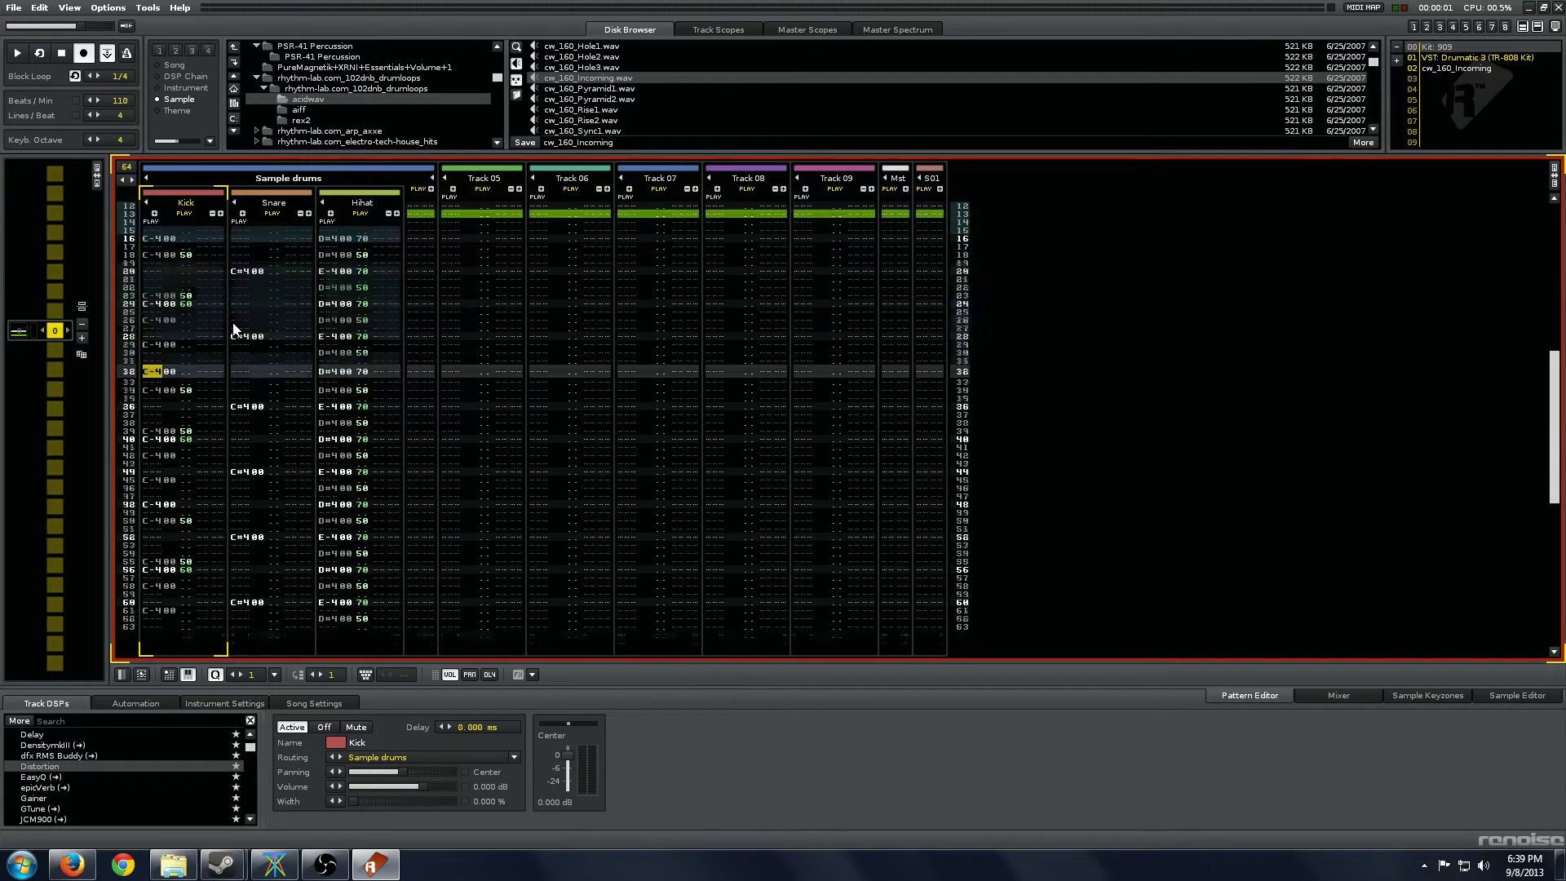
key("Page_Up")
key("Page_Up")
key("Tab")
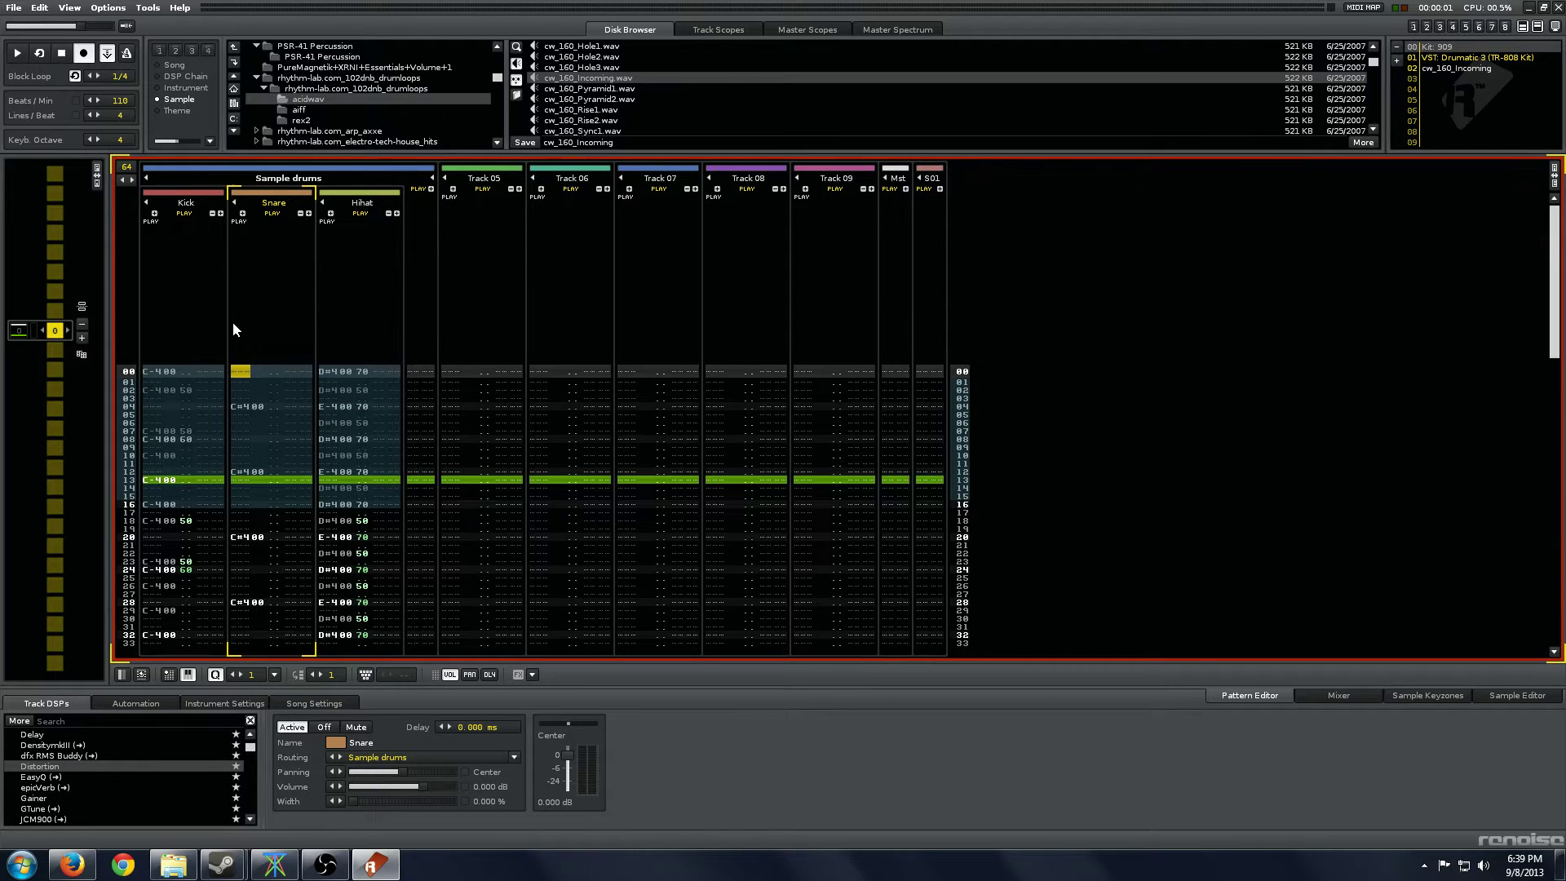
left_click(289, 431)
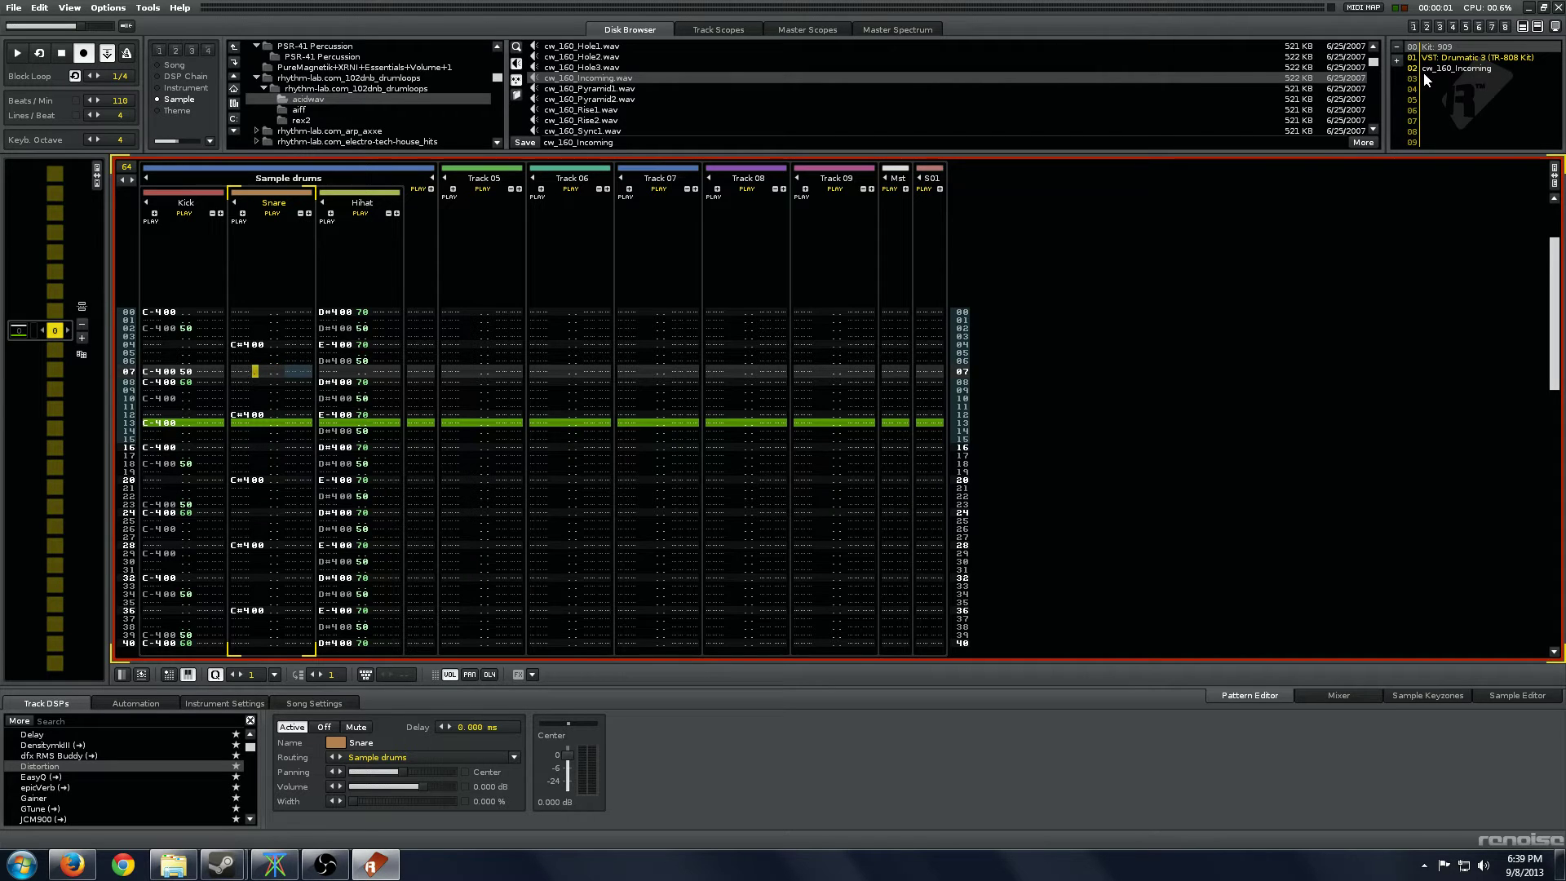
key("Up")
key("Left")
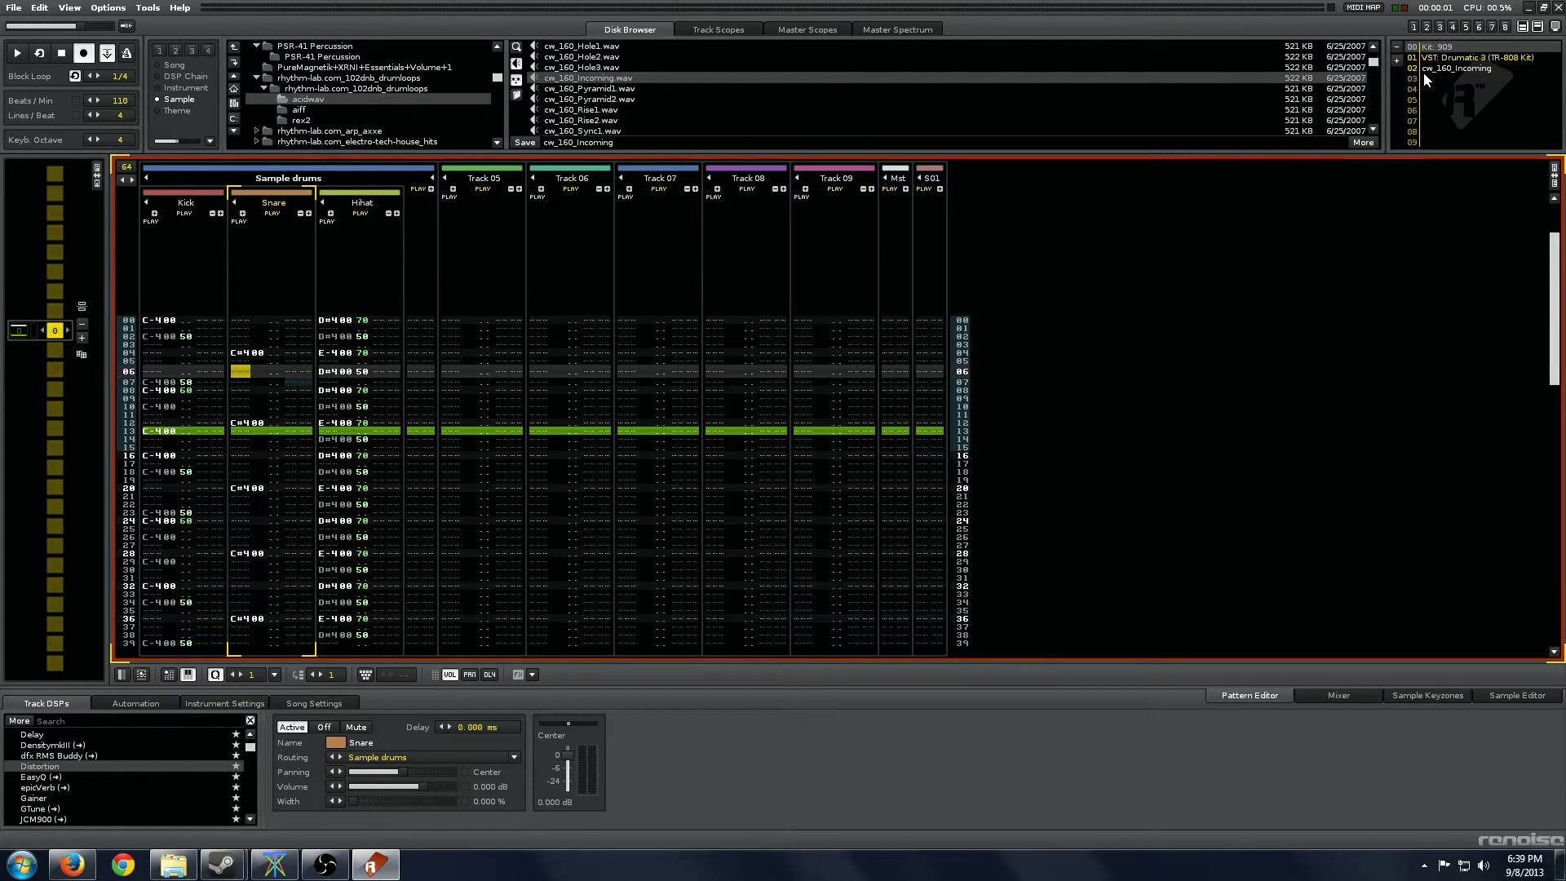
key("Up")
key("Left")
key("Left")
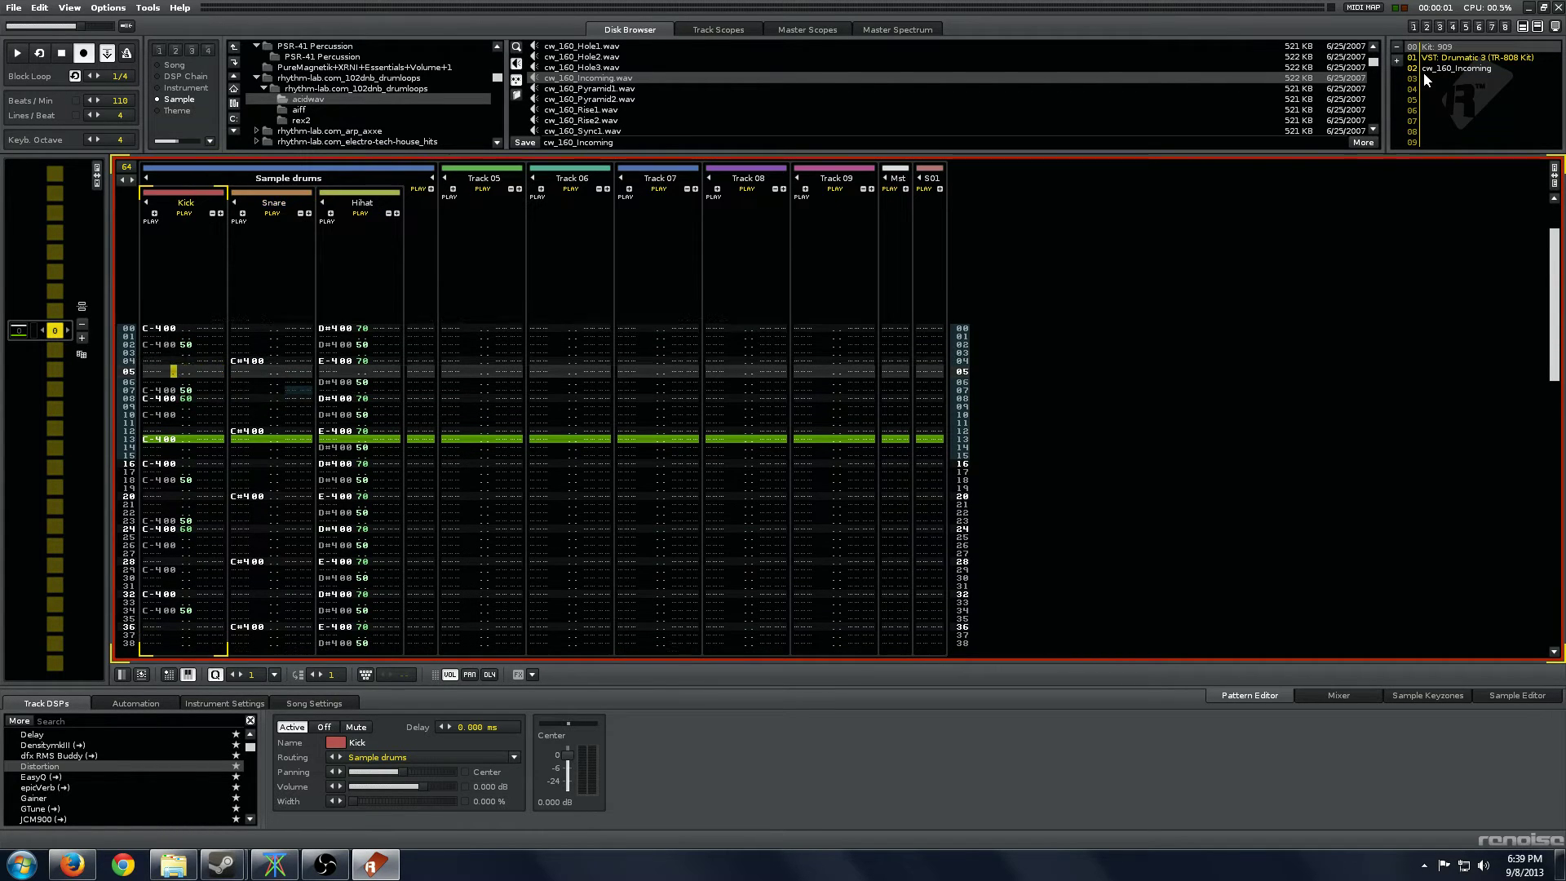
Add a C#4 snare note on line 09 of the Snare track.
key("Down")
key("Right")
key("Right")
key("Tab")
key("Down")
key("Down")
key("Down")
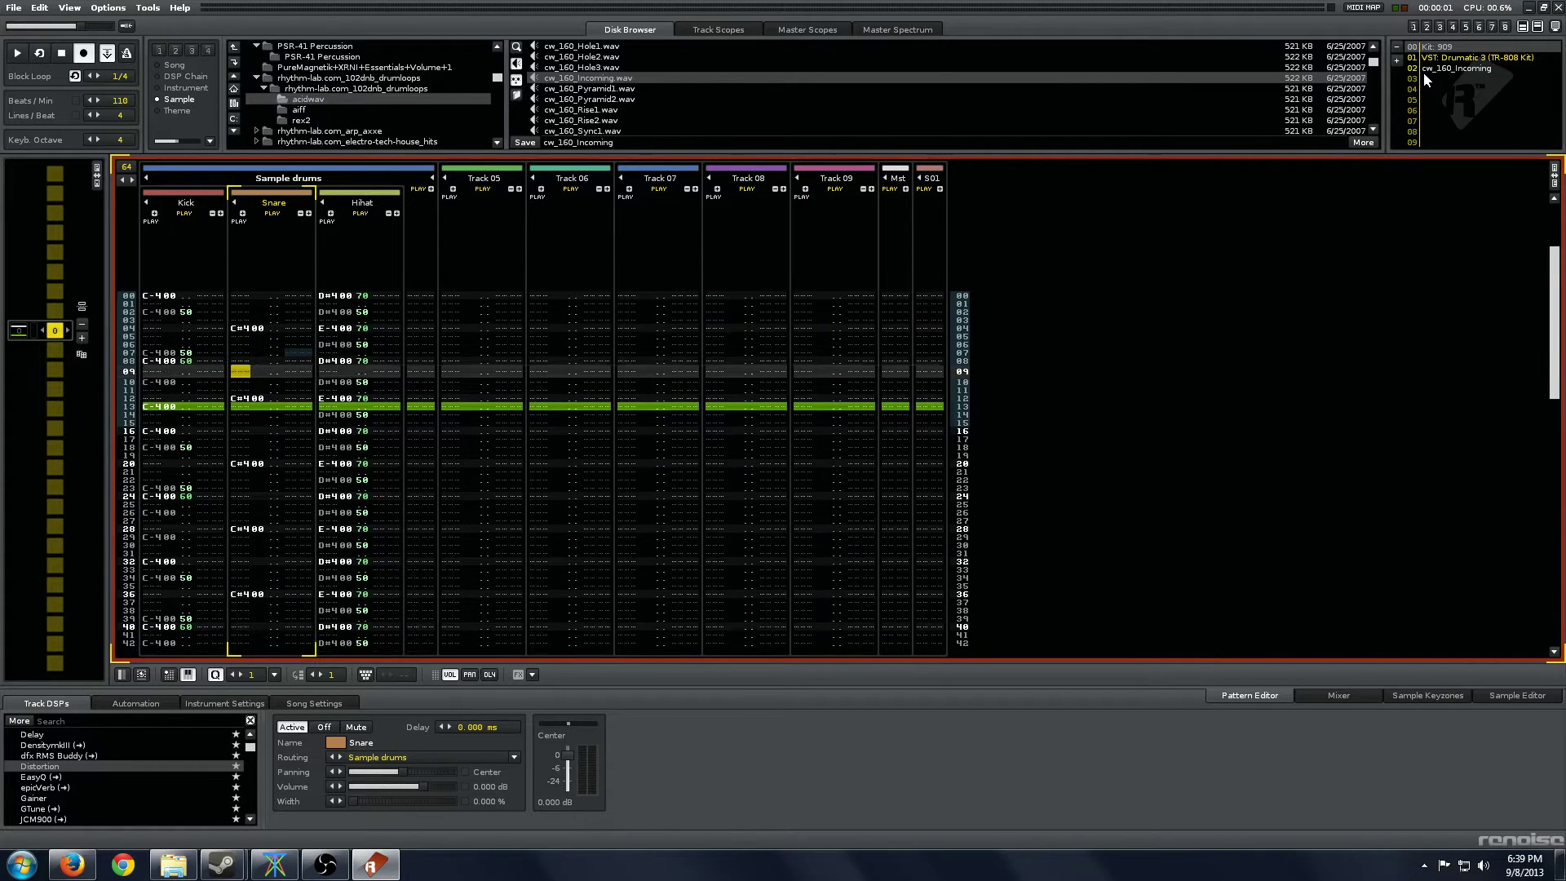
key("x")
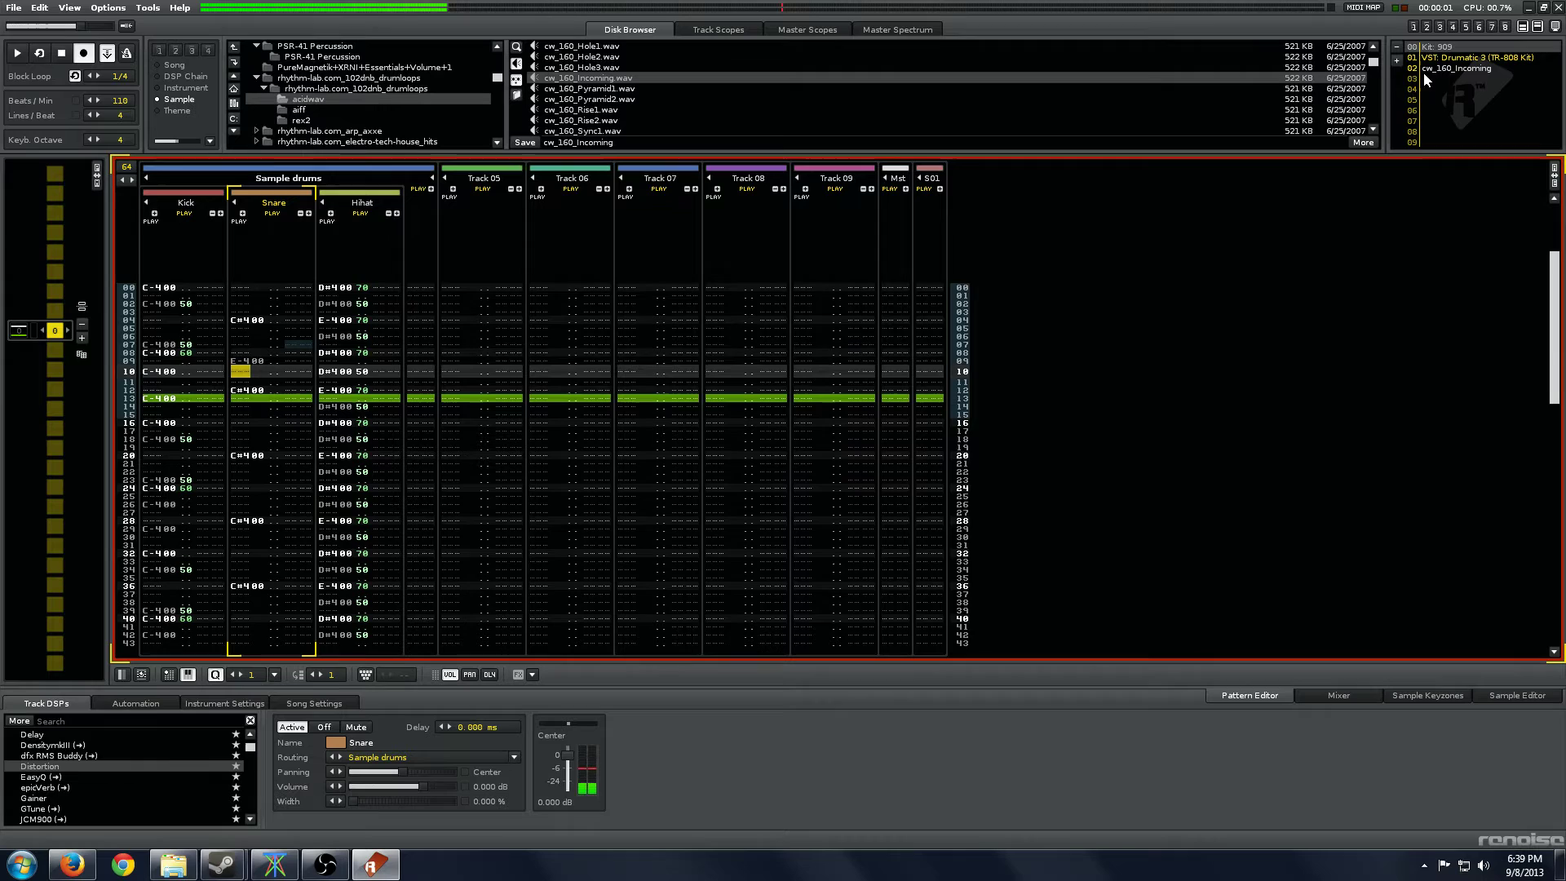
key("Up")
key("s")
key("Down")
key("Down")
key("Down")
Add a C#4 snare note on line 03 of the Snare track.
key("Up")
key("Up")
key("Up")
key("Up")
key("Up")
key("Up")
key("Up")
key("Up")
key("Up")
key("Up")
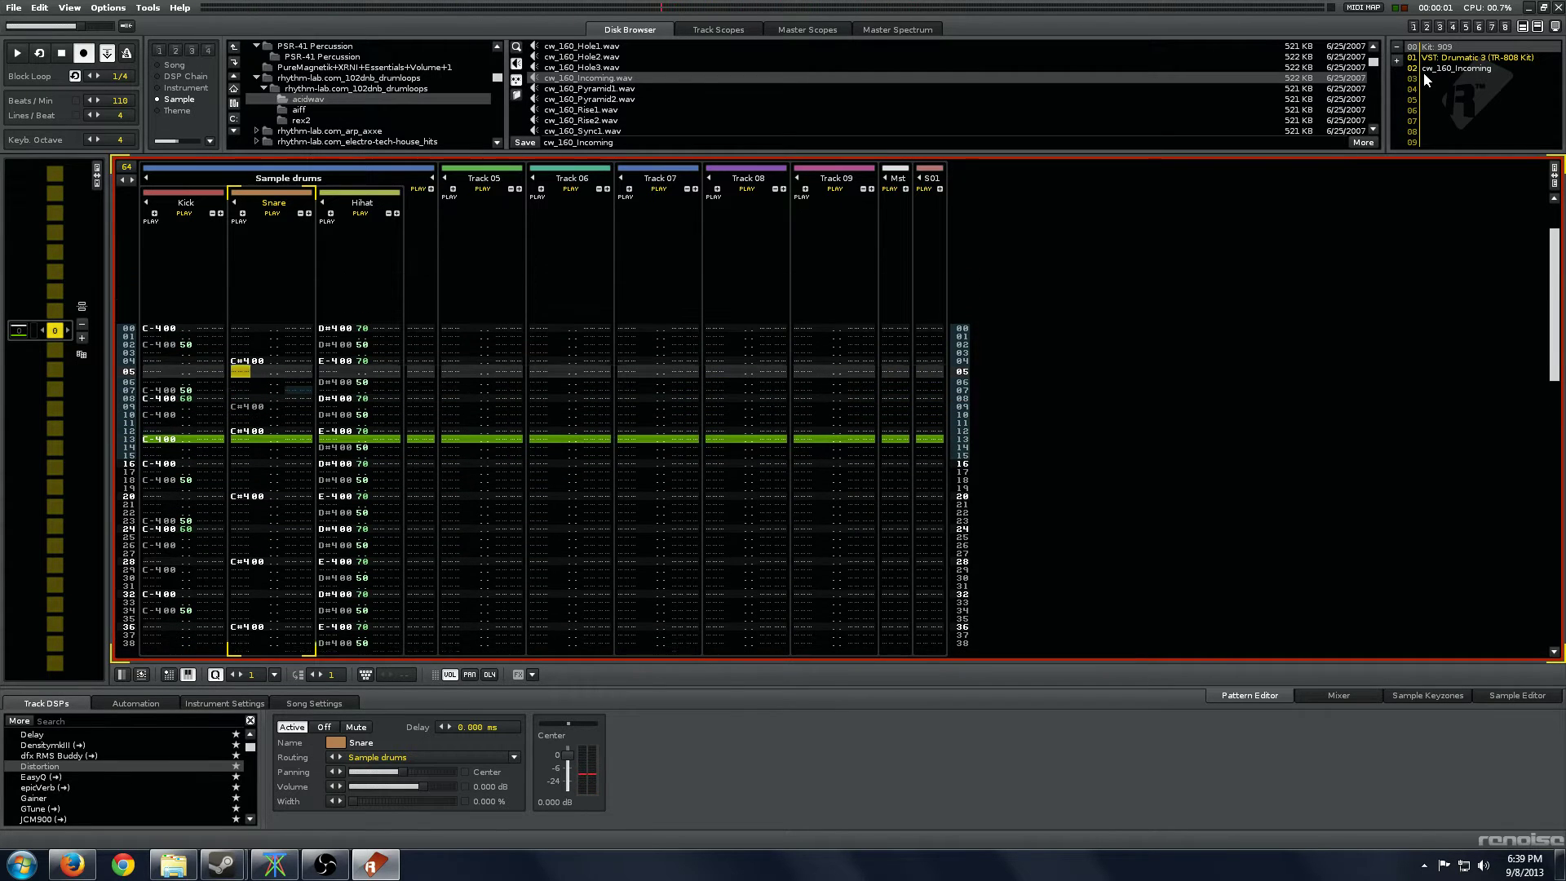
key("s")
Enter the volume cut command 0C03 in the effect column for the snare note on line 03.
key("Right")
key("Right")
key("Right")
key("Up")
key("Right")
key("Right")
key("Right")
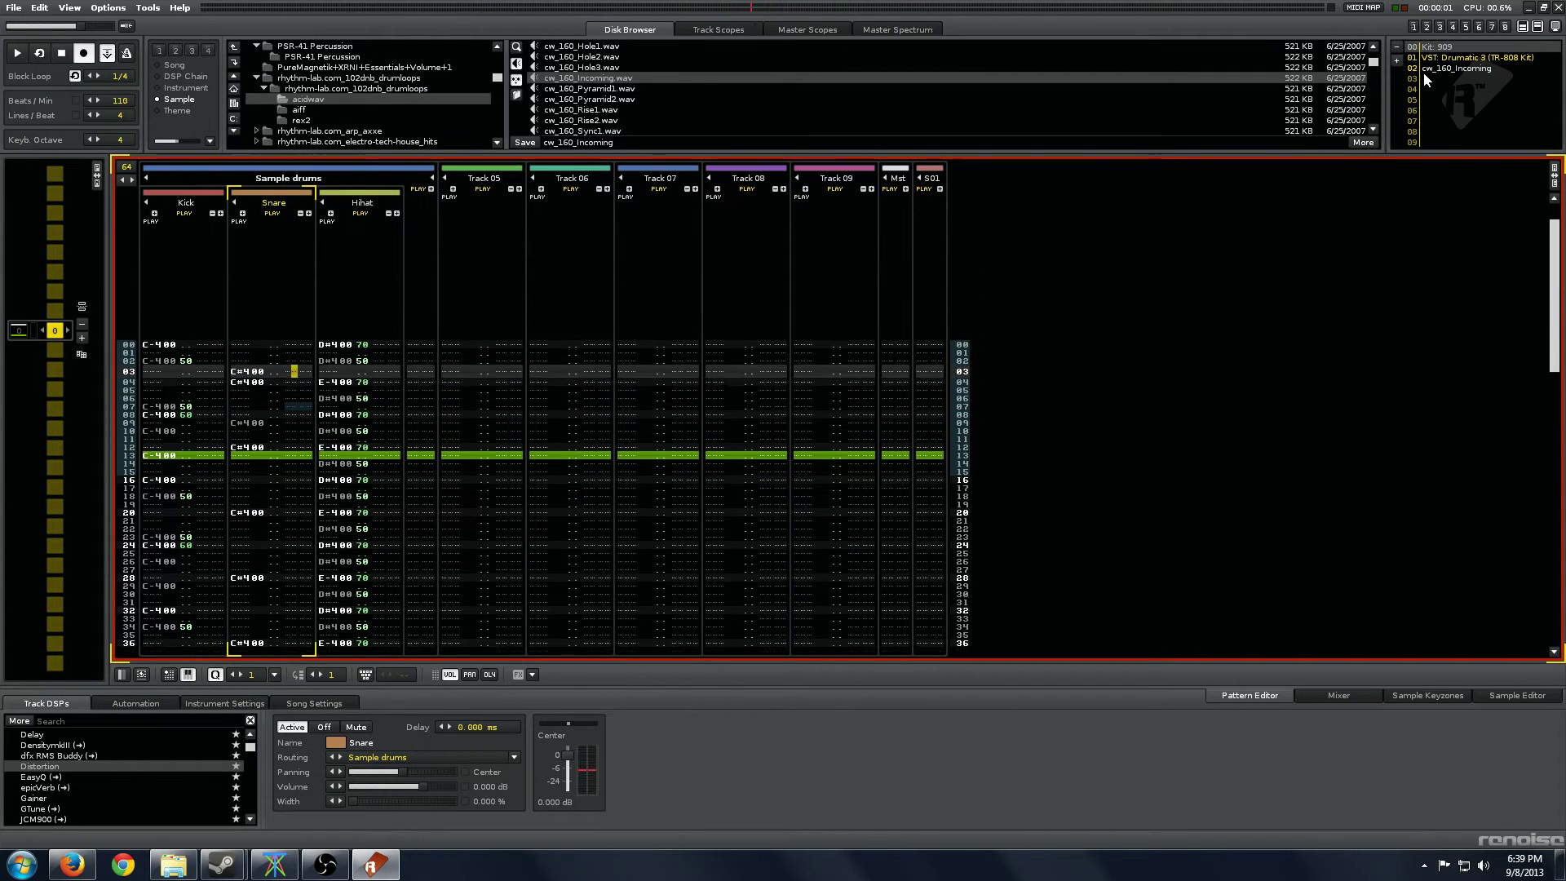
key("c")
key("Right")
key("Up")
type("3")
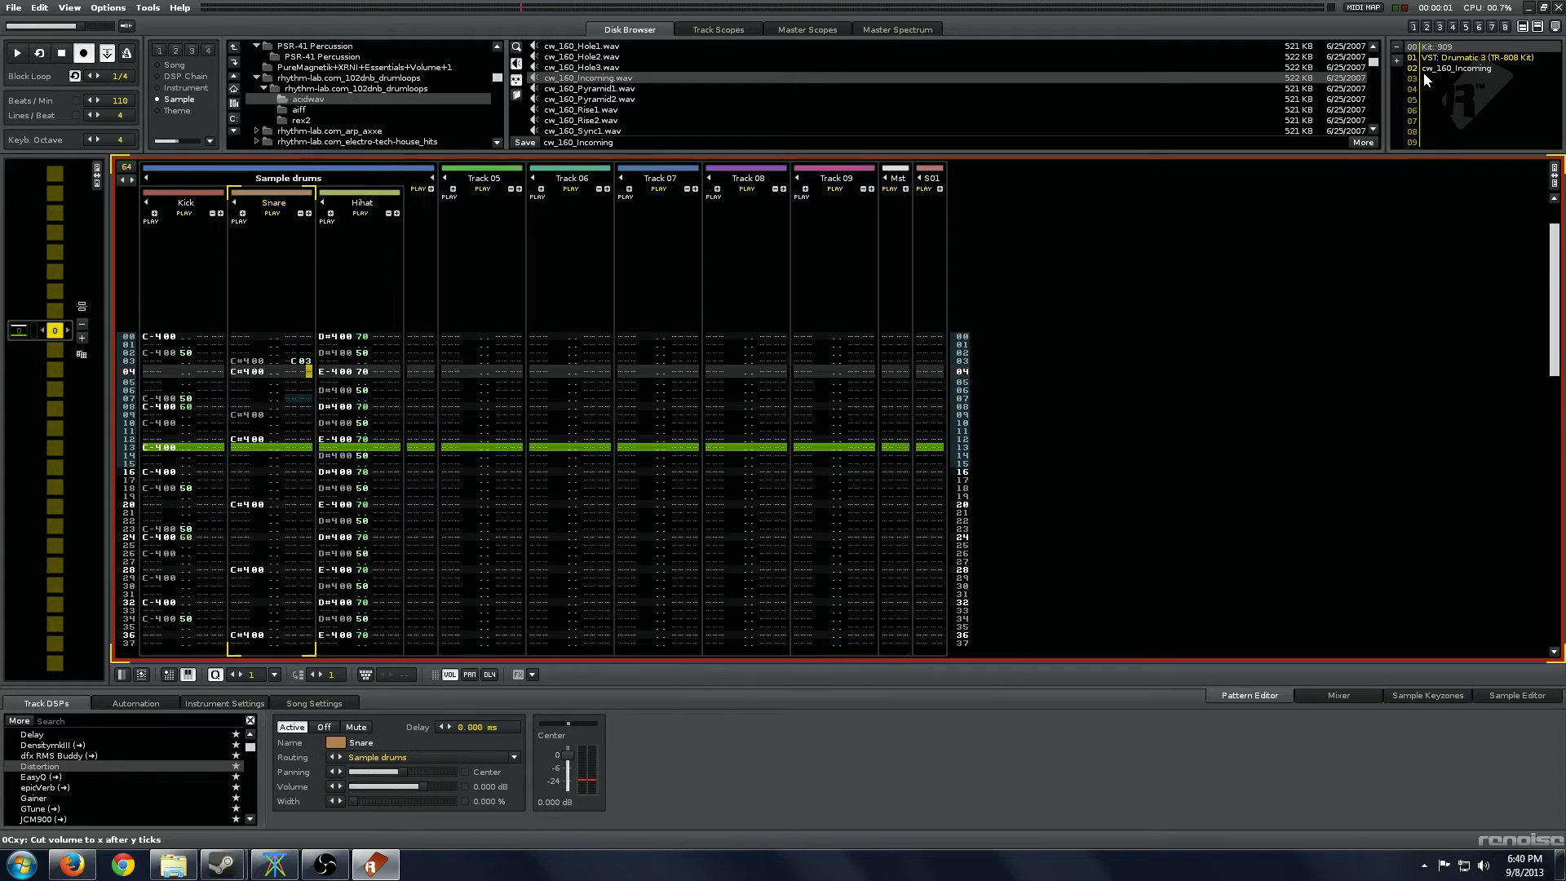
Enter the volume cut command 0C03 in the effect column for the snare note on line 09.
key("Left")
key("Left")
key("Left")
key("Up")
key("Down")
key("Down")
key("Down")
key("Down")
key("Down")
key("Down")
key("Down")
key("Down")
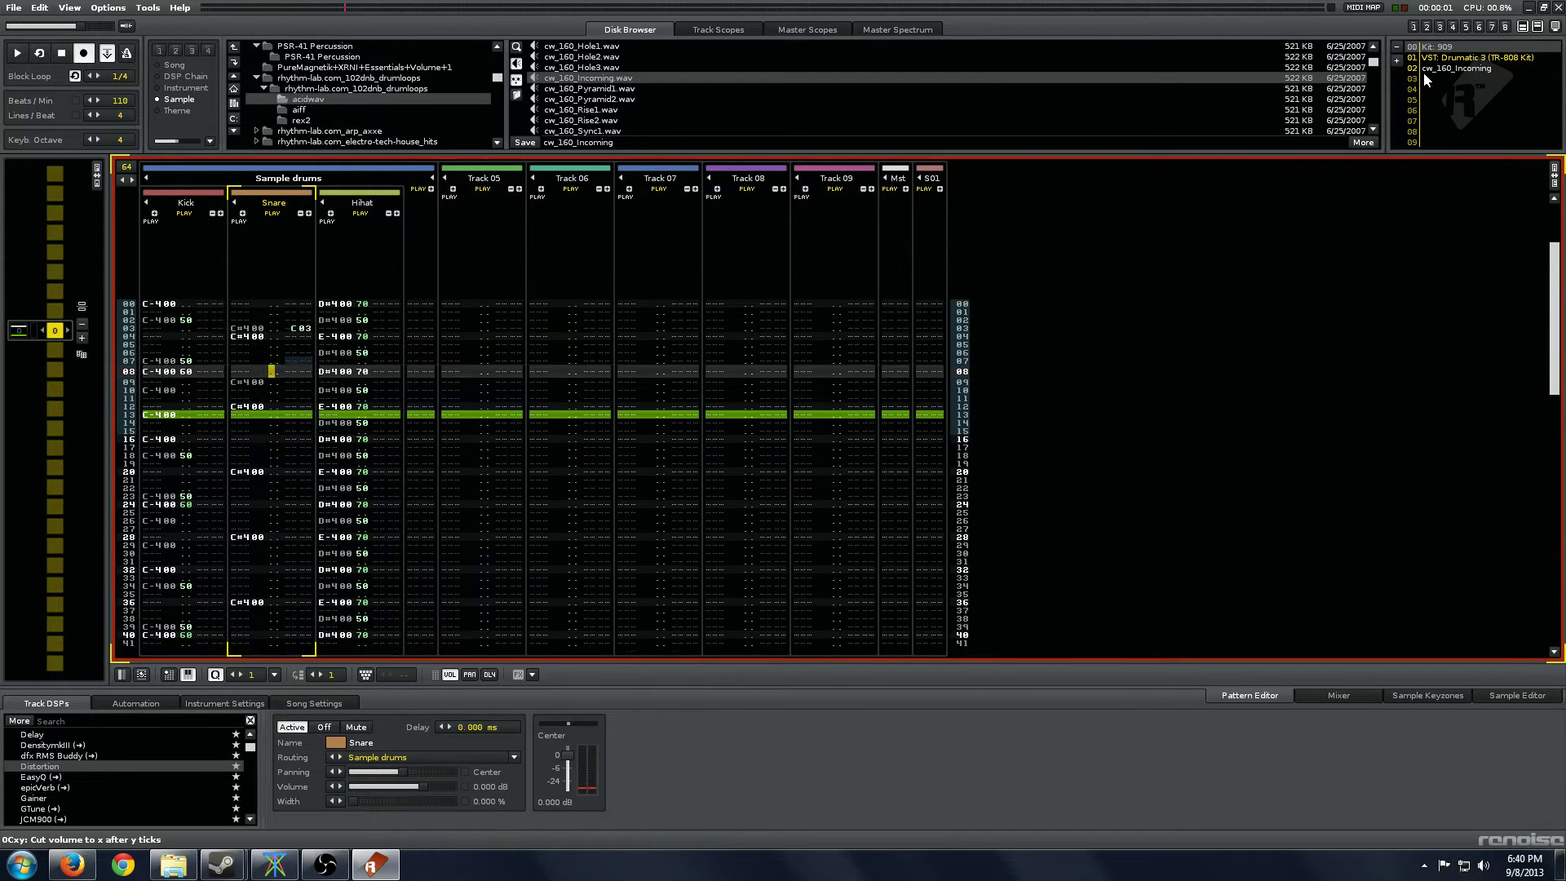
key("Down")
key("Up")
key("Up")
key("Right")
key("Right")
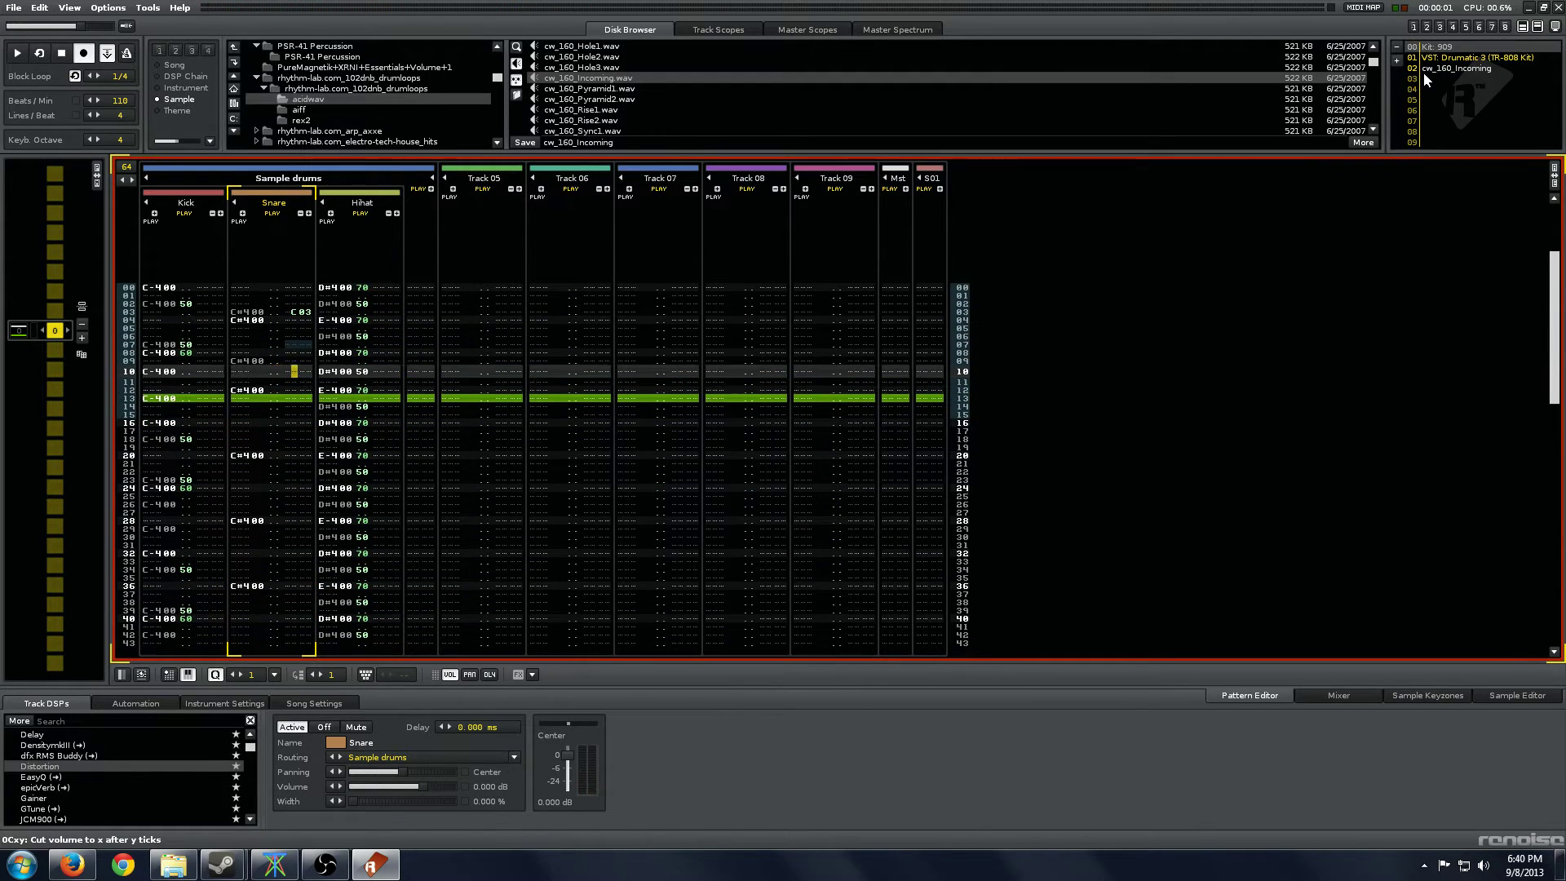
key("Up")
type("c")
key("Up")
key("Right")
key("Right")
type("3")
Play the looped section to hear the shortened snare notes, stop, and go to the Snare track's volume column.
key("Left")
key("Up")
key("Up")
key("Up")
key("Up")
key("Up")
key("Up")
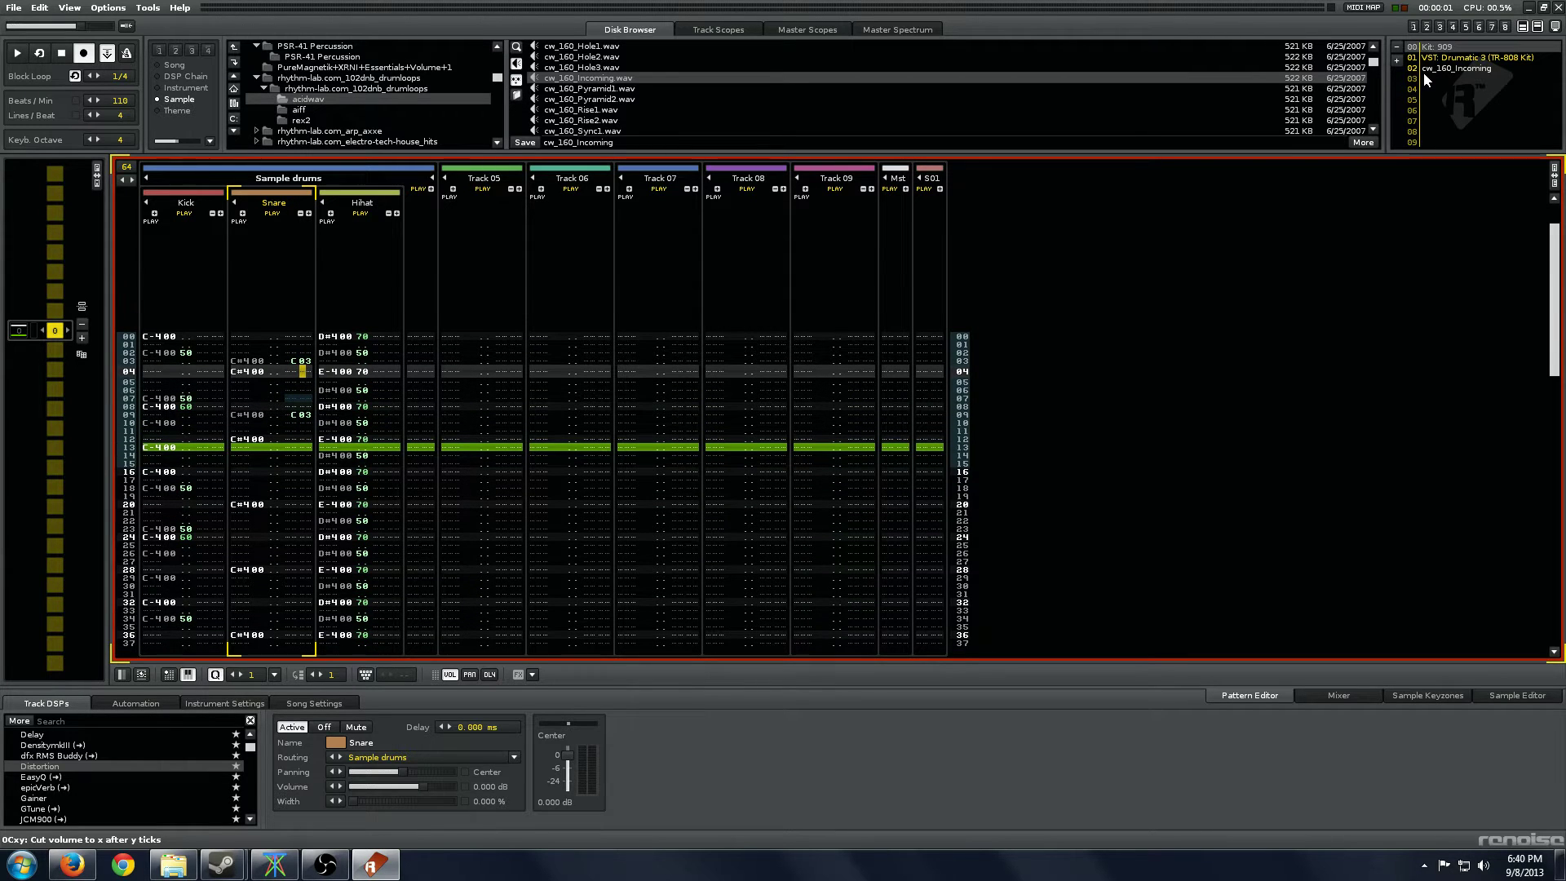
key("space")
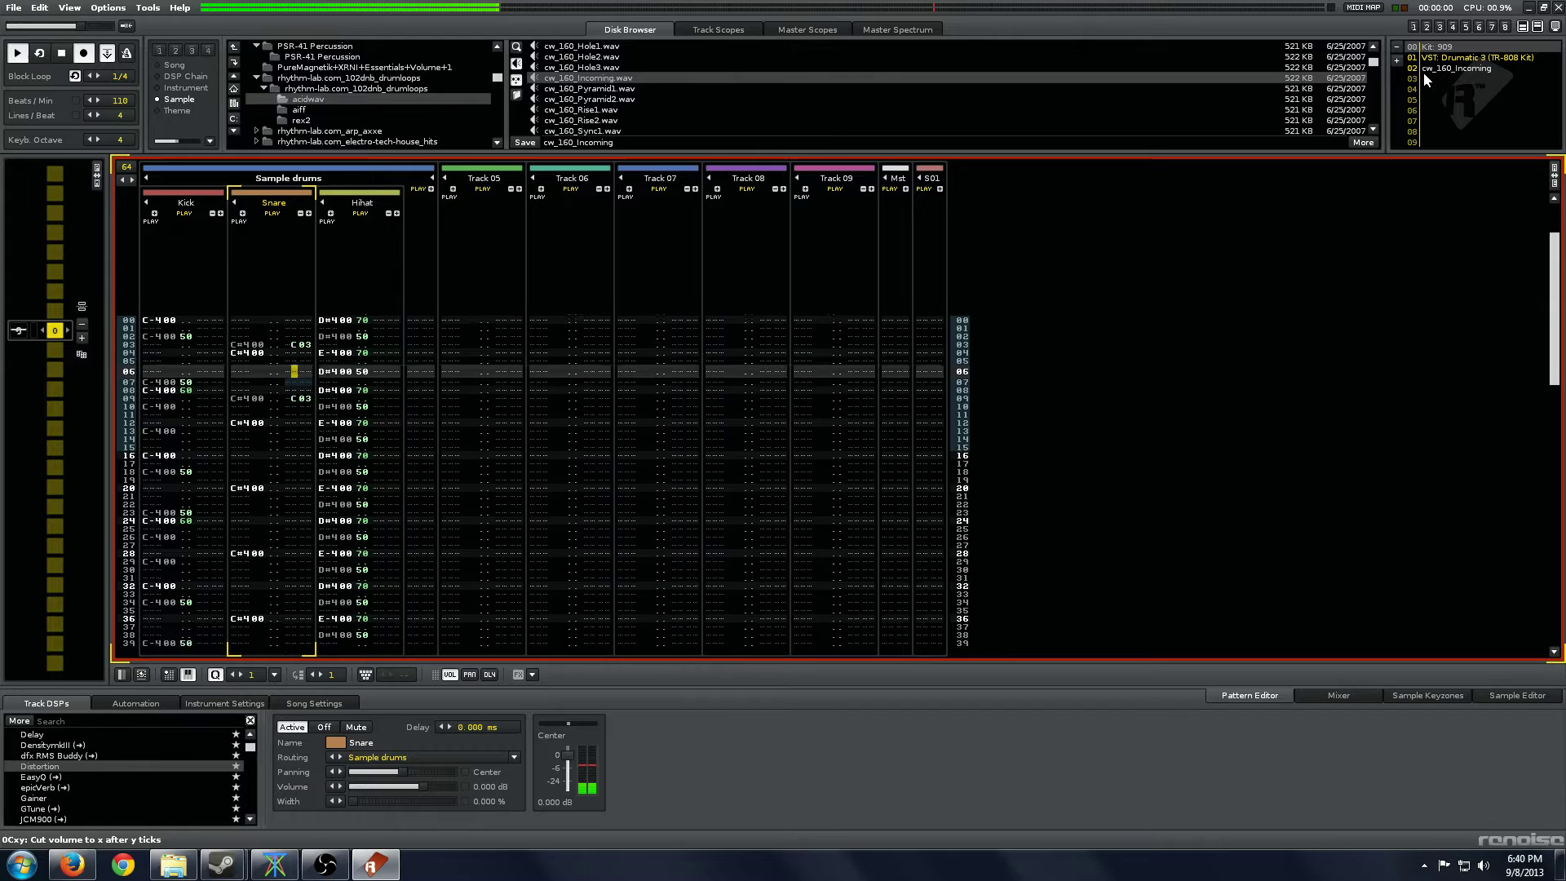
key("Left")
key("Left")
key("Left")
key("Left")
key("Left")
key("Left")
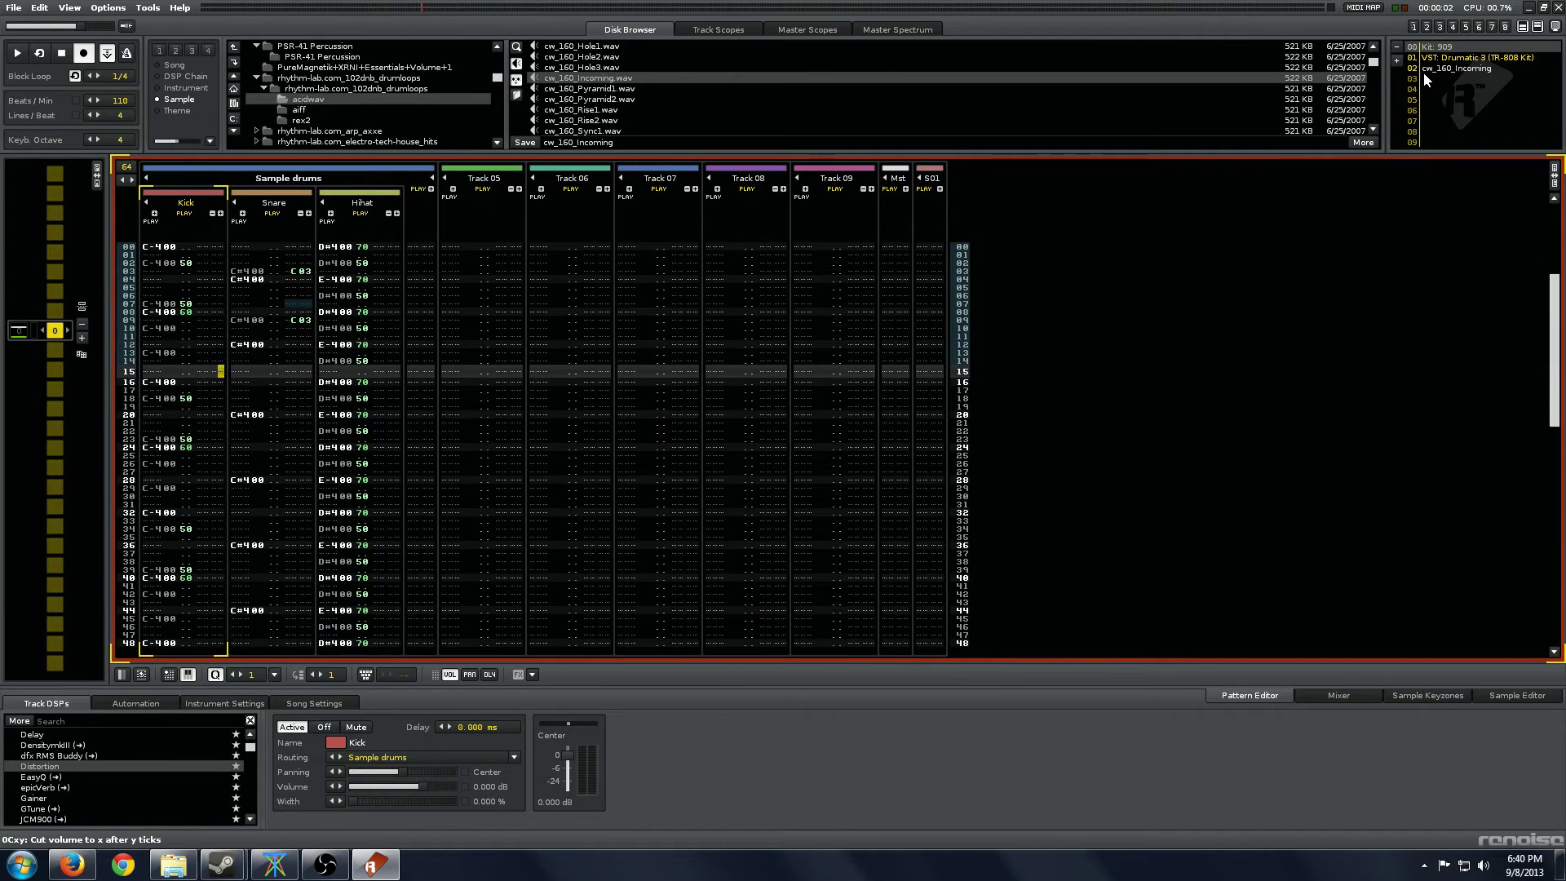
key("Right")
key("Right")
key("Right")
key("Right")
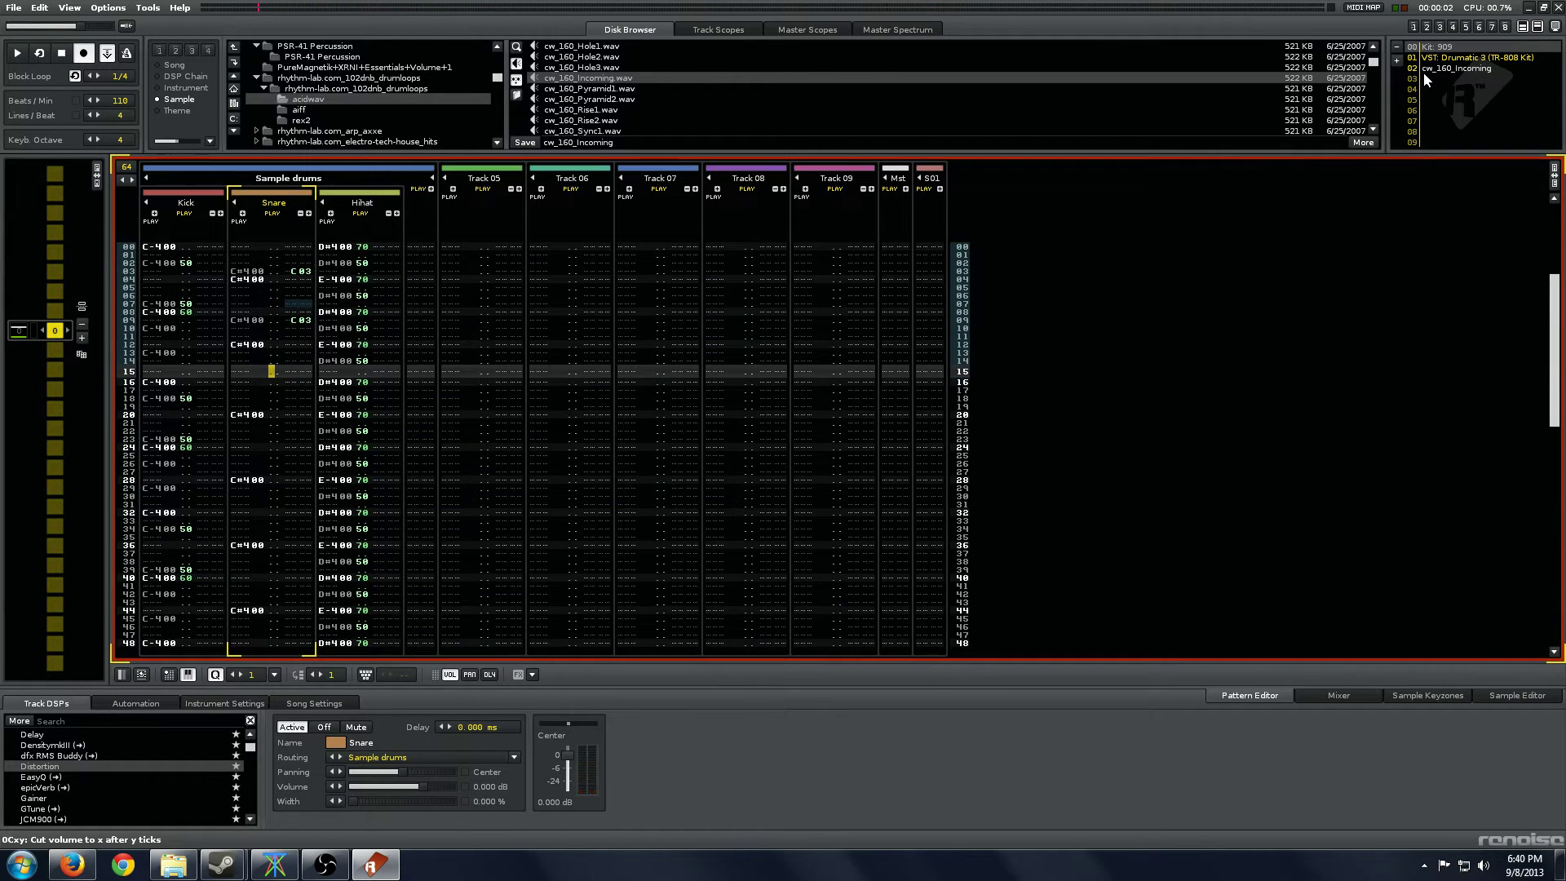
Set the volumes of the snare notes on lines 03 and 09 to 50 and play the looped section.
key("Home")
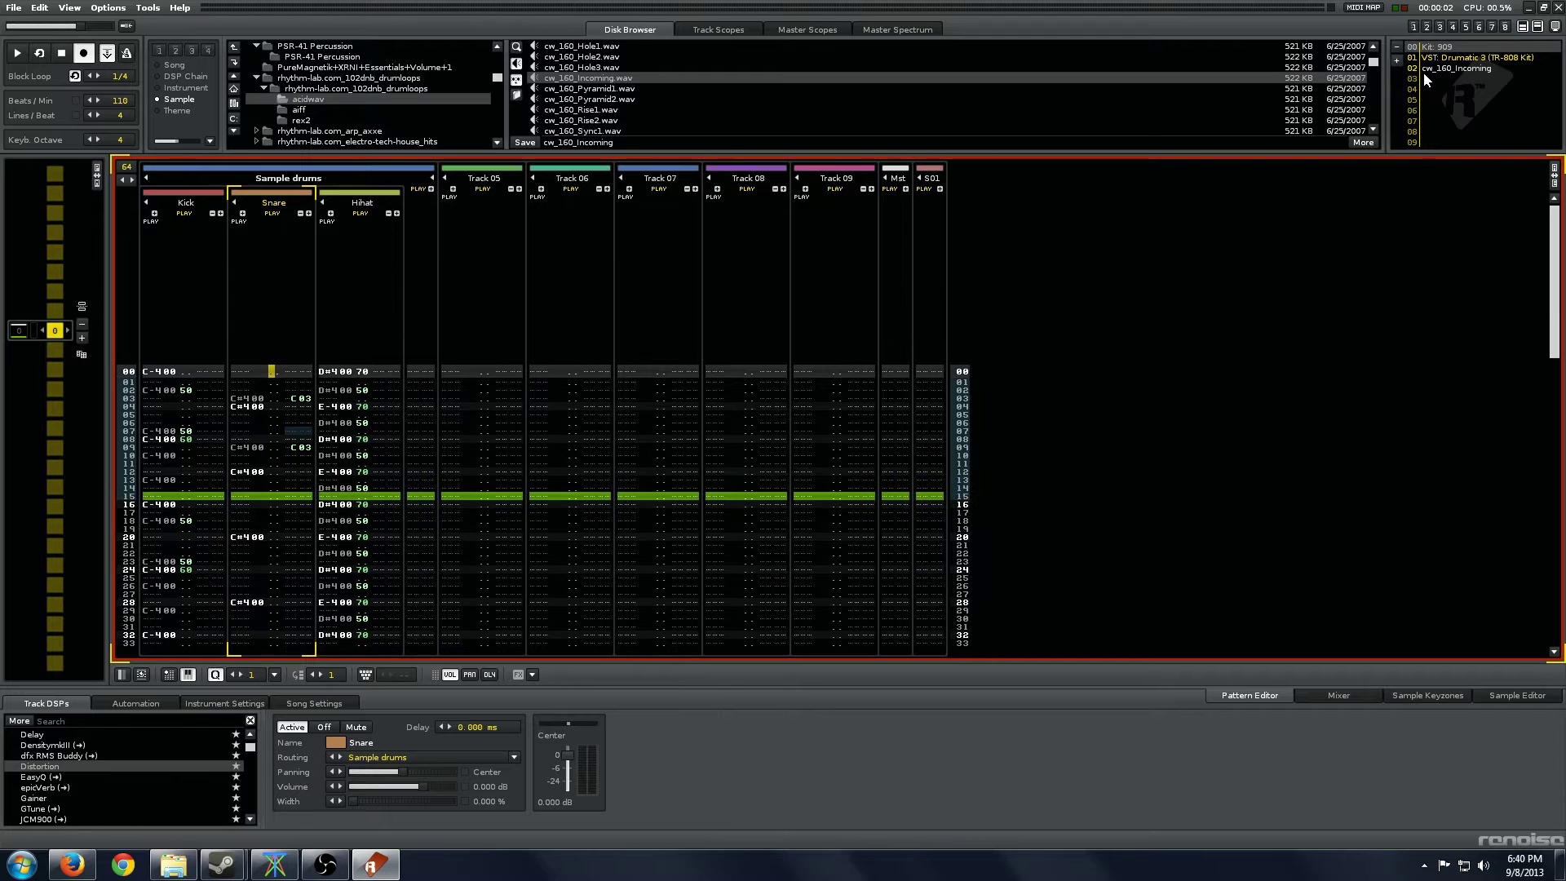
key("Down")
key("Down")
key("Down")
type("5")
key("Down")
key("Down")
key("Down")
key("Down")
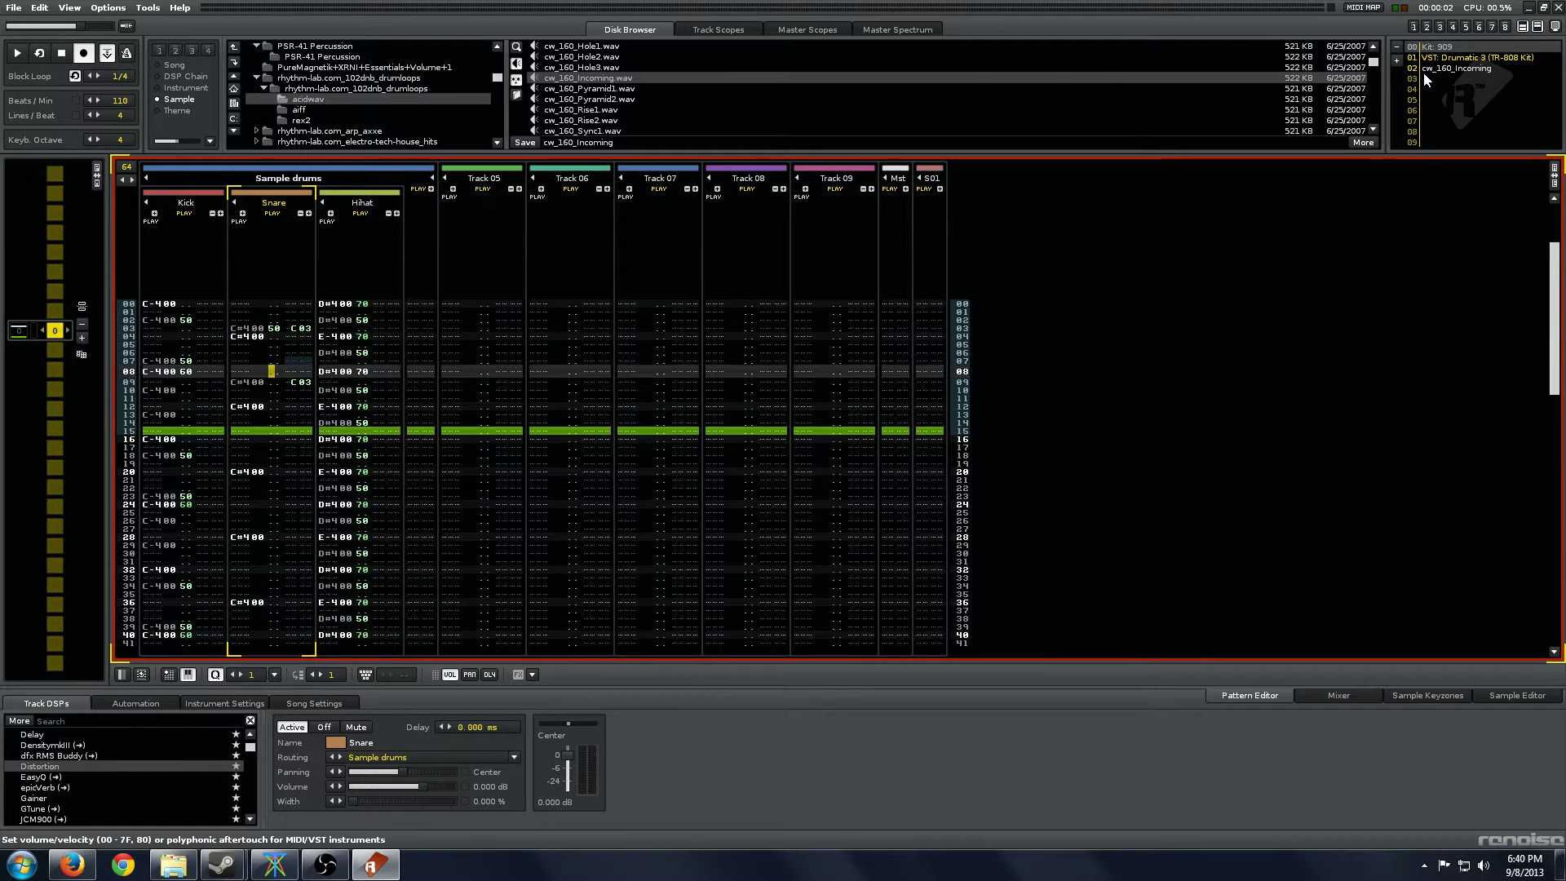
key("space")
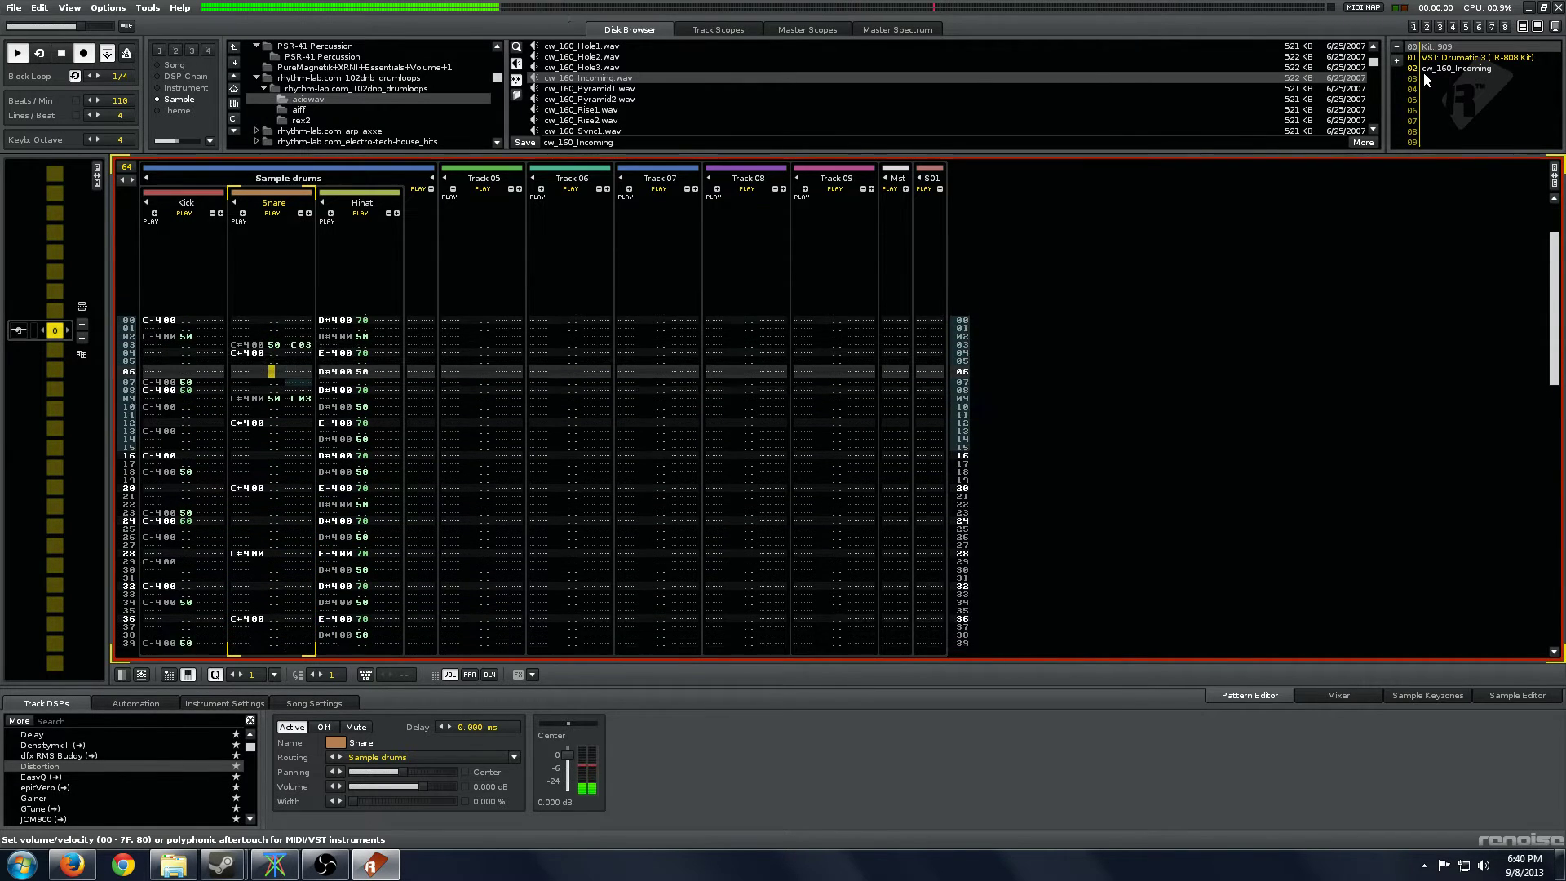
key("shift+Tab")
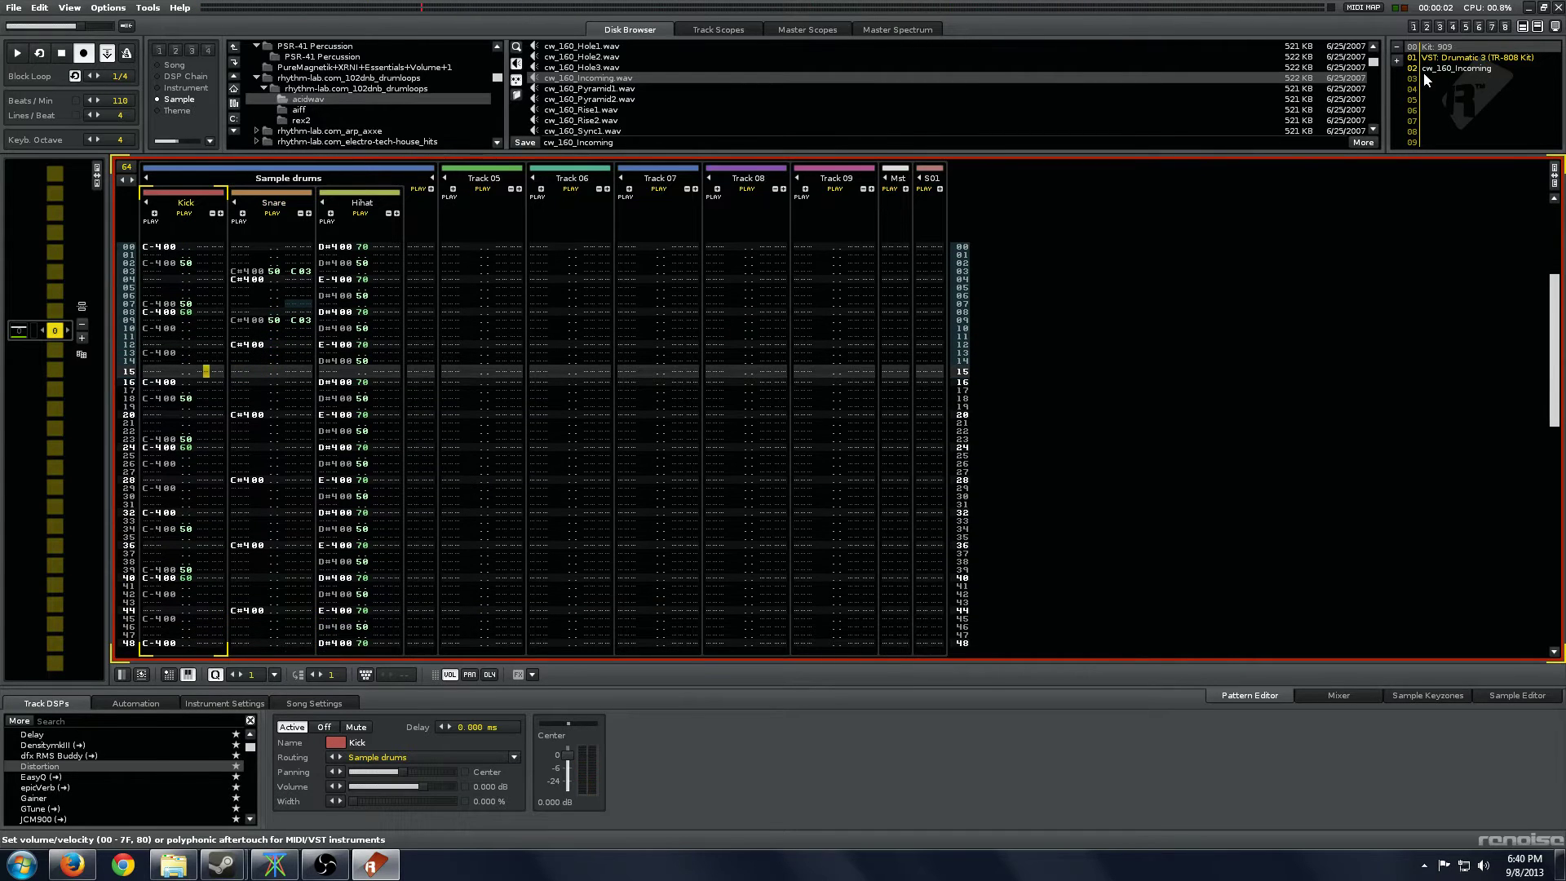
Add a C#4 snare note on line 14 of the Snare track with volume 40.
key("Tab")
key("z")
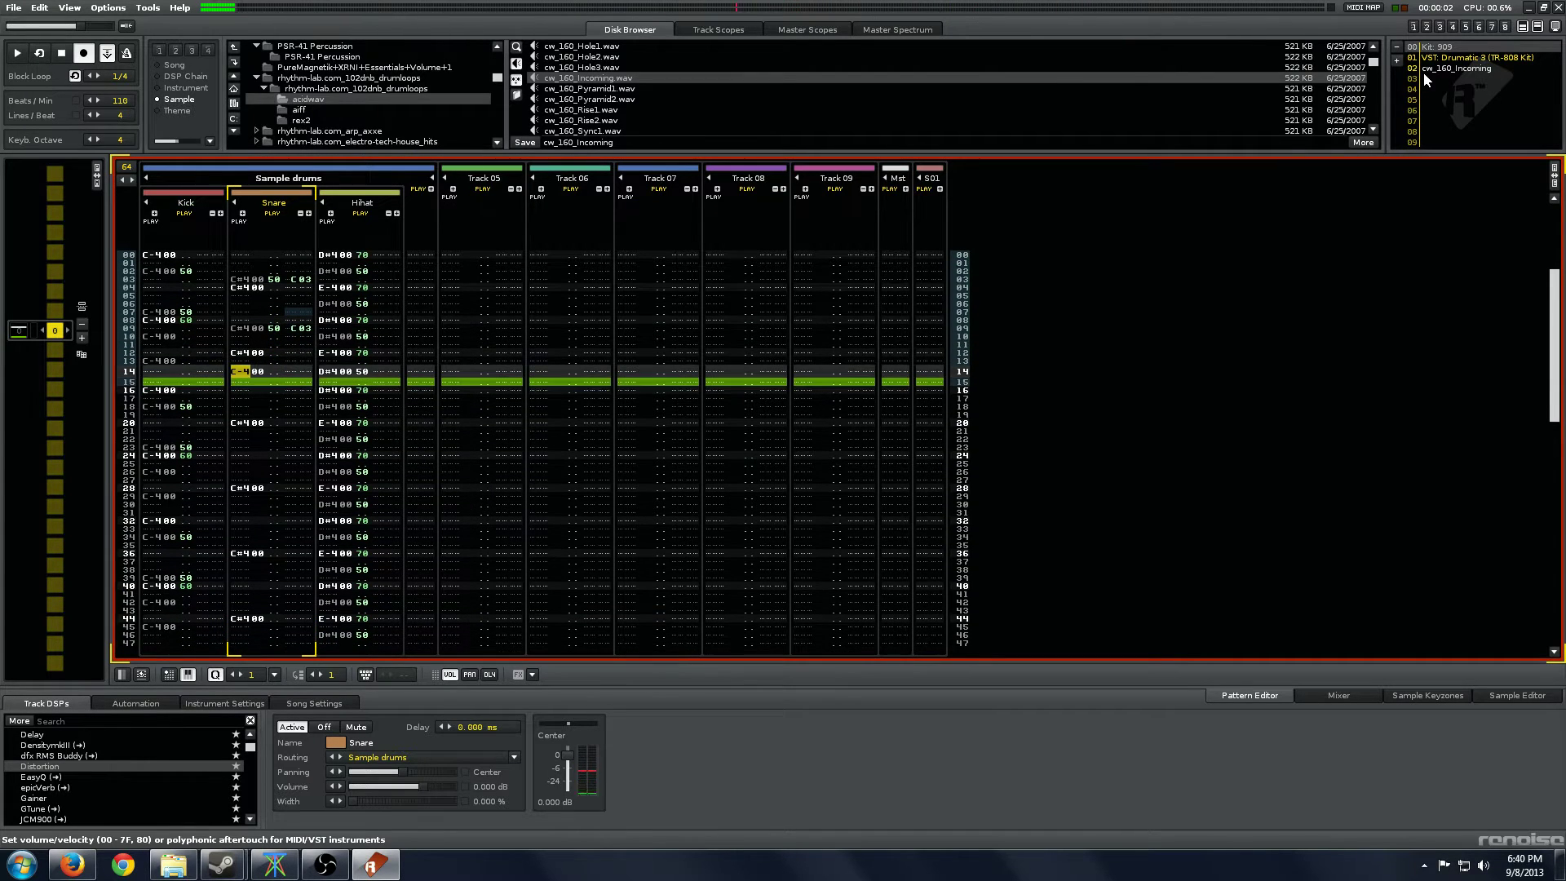
key("s")
key("Right")
key("Up")
key("Right")
key("Right")
key("Right")
key("Left")
type("40")
Enter the volume cut command 0C02 for the snare note on line 14 and play the looped section to check it.
key("Right")
type("c0")
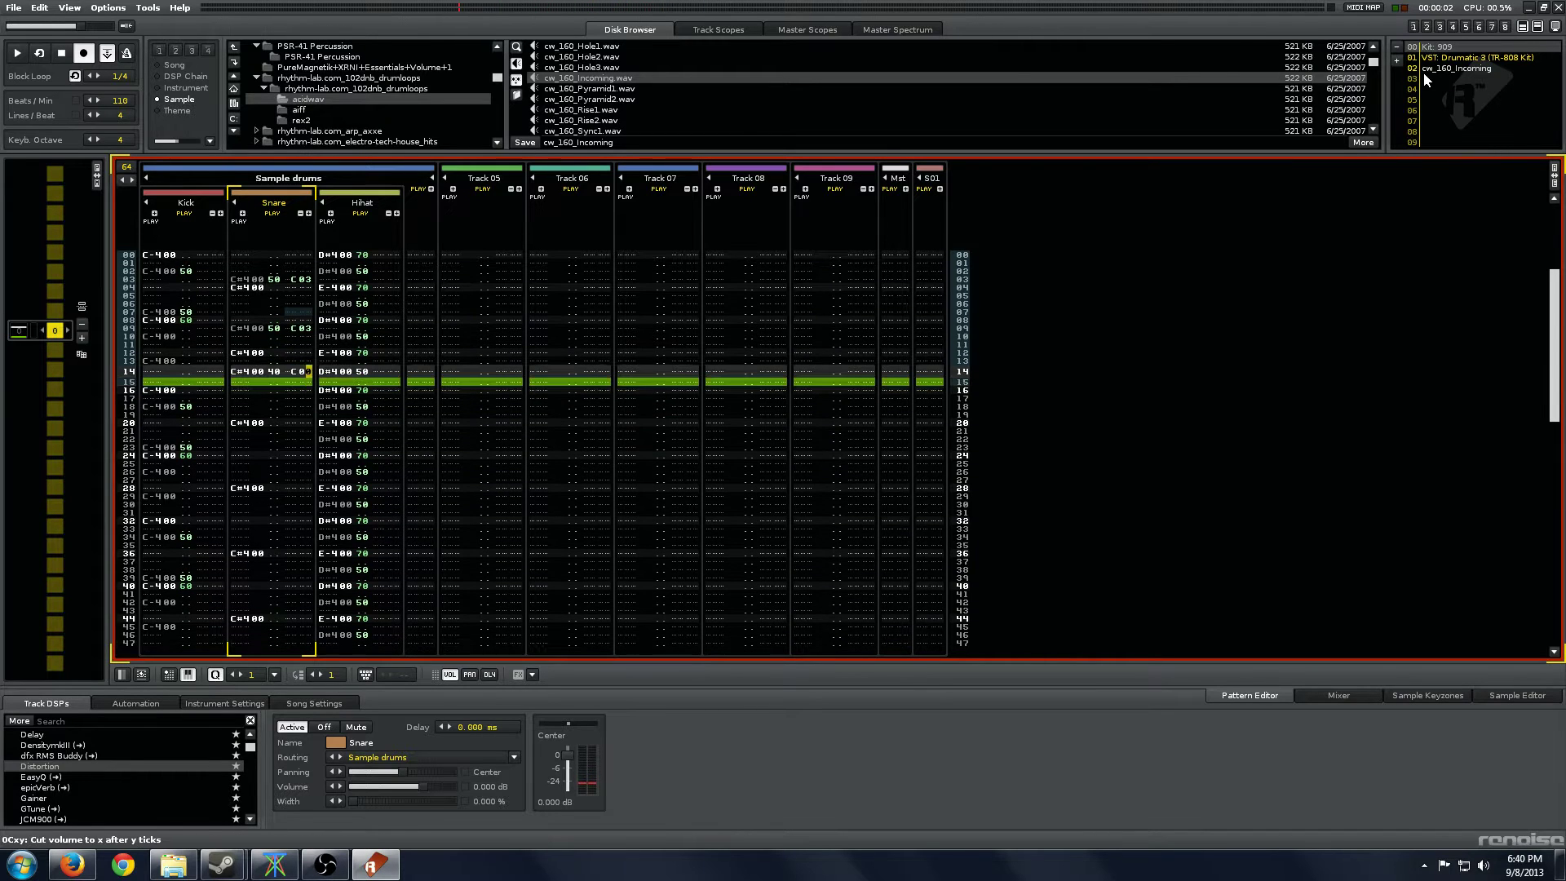
type("2")
key("space")
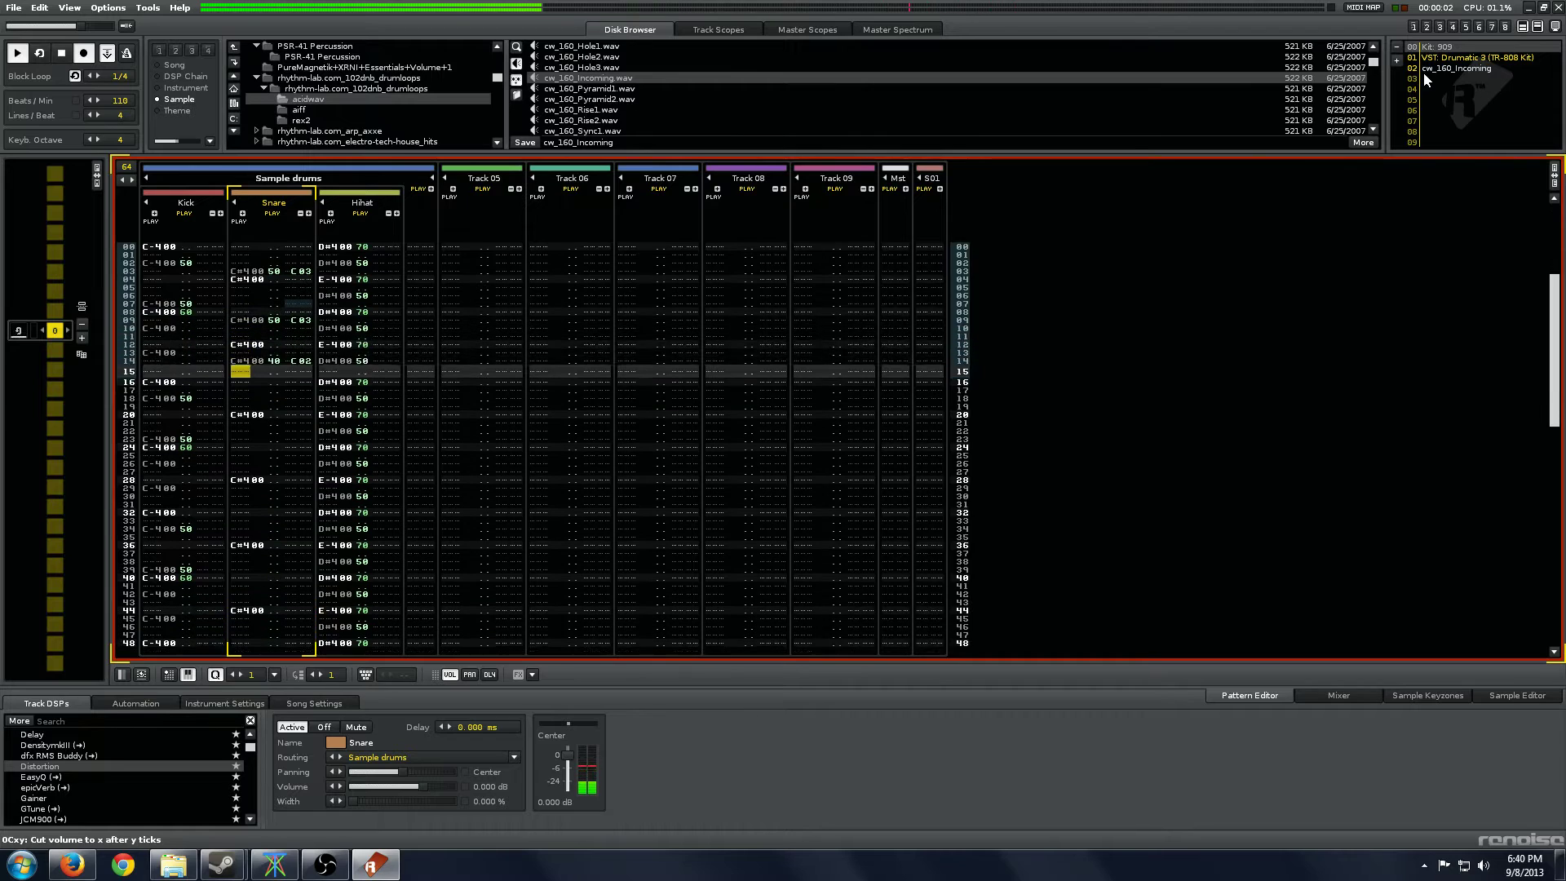
key("space")
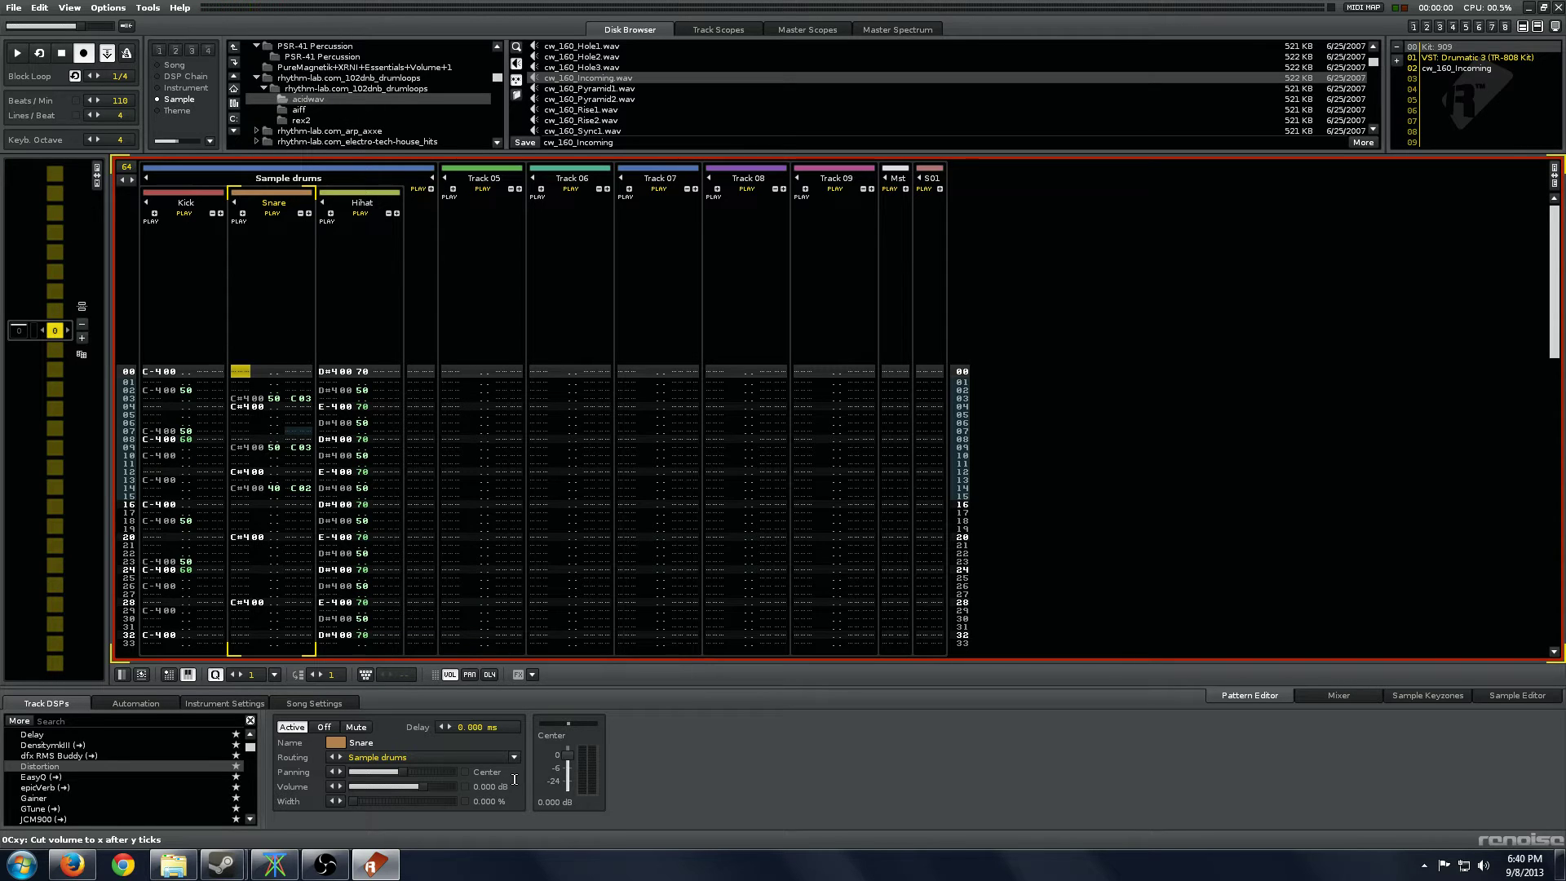
key("shift+Tab")
key("Tab")
key("Tab")
key("Tab")
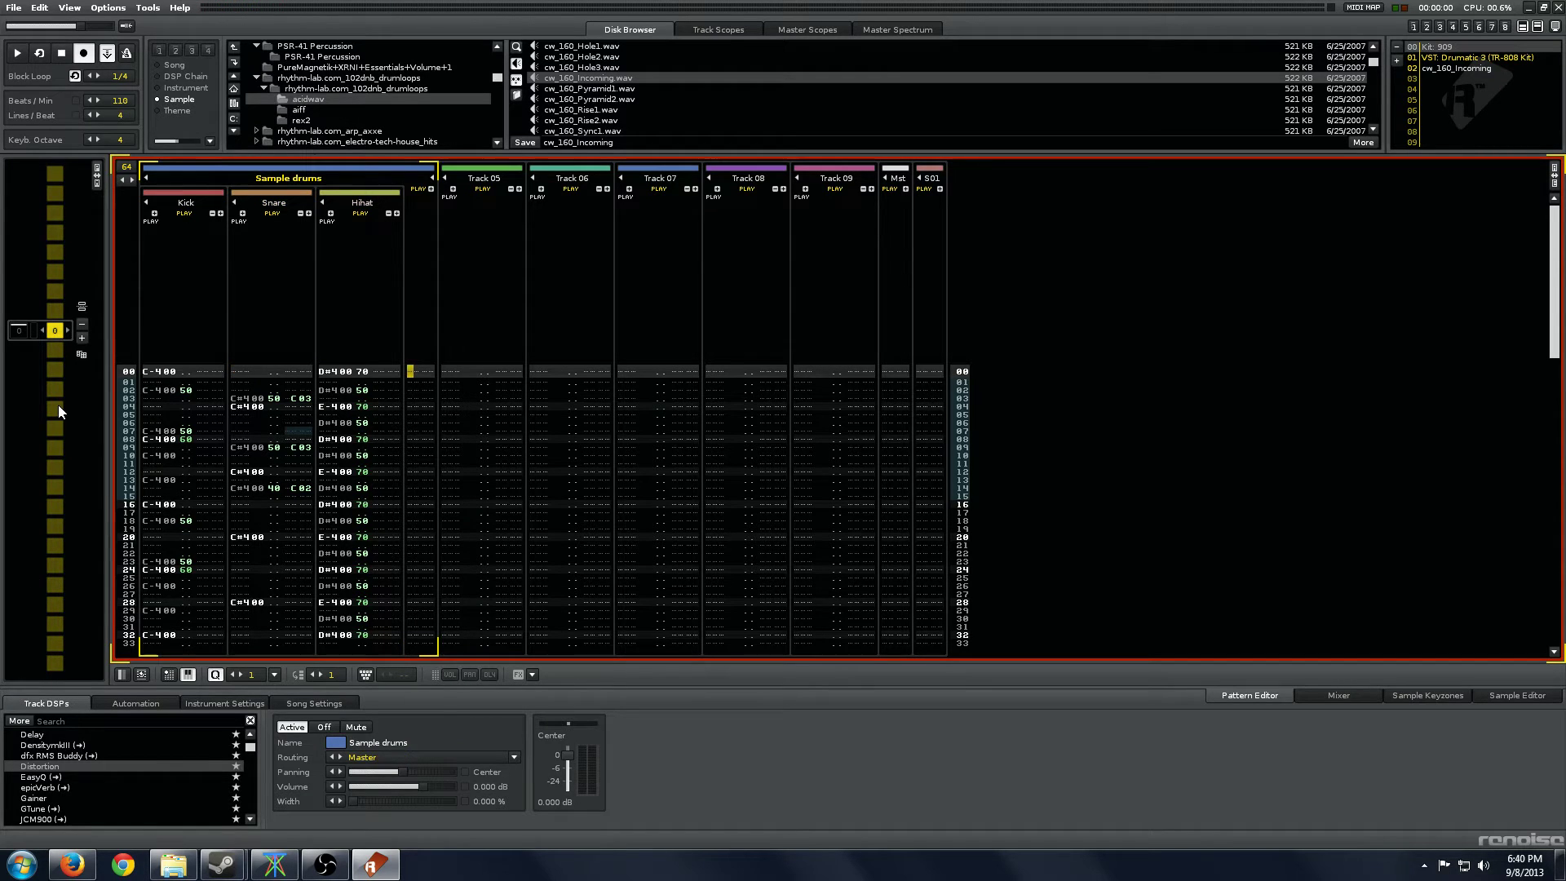
key("shift+Tab")
key("shift+Tab")
key("shift+Tab")
key("Tab")
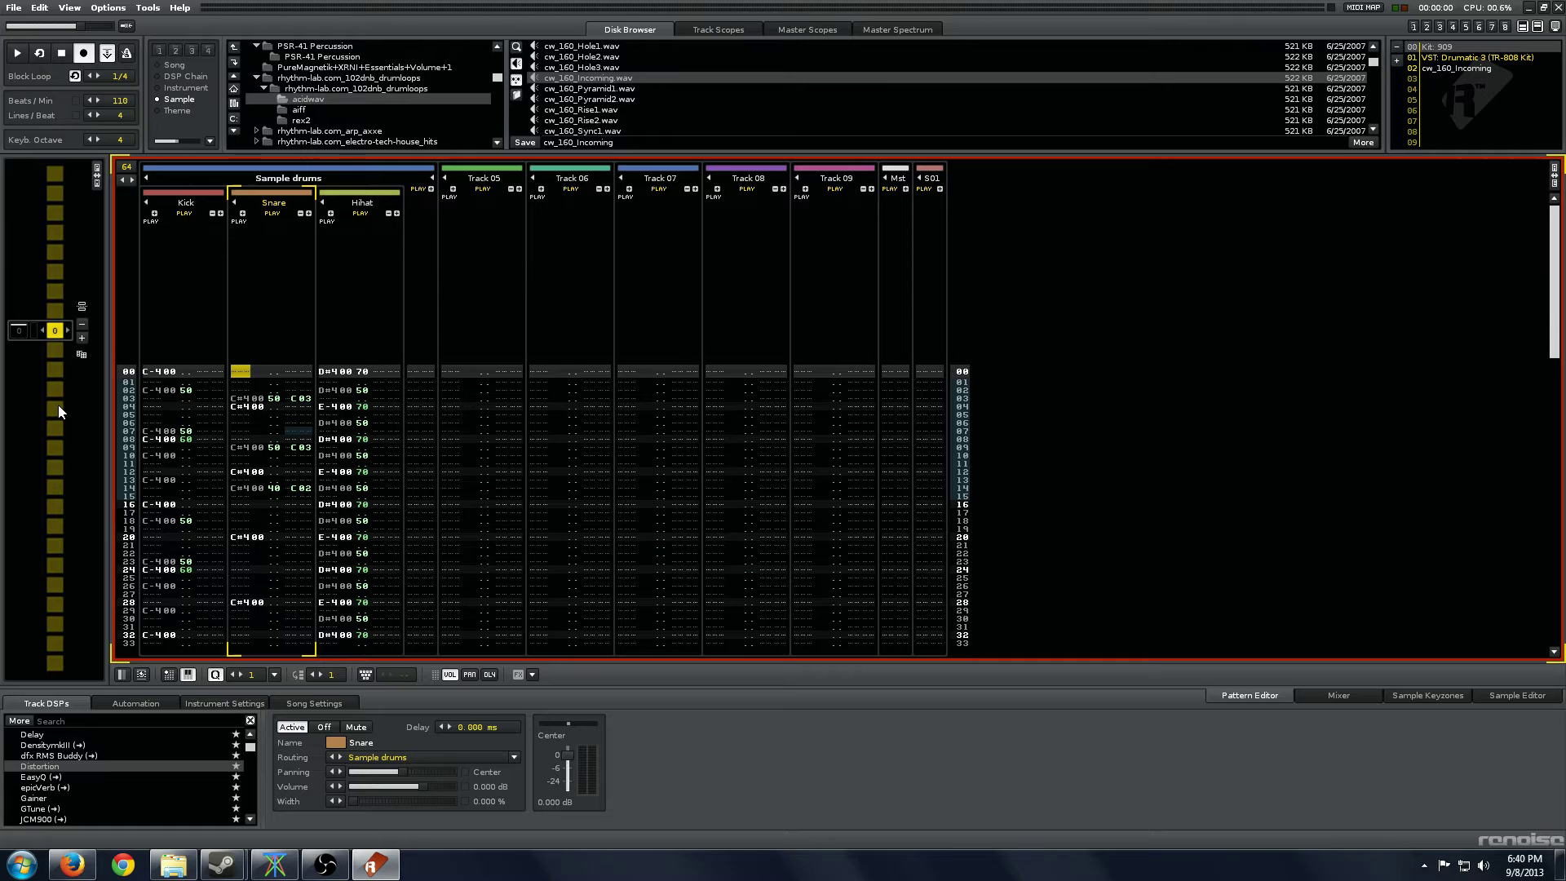
key("Tab")
key("shift+Tab")
key("shift+Tab")
key("Tab")
key("Tab")
key("Tab")
key("Tab")
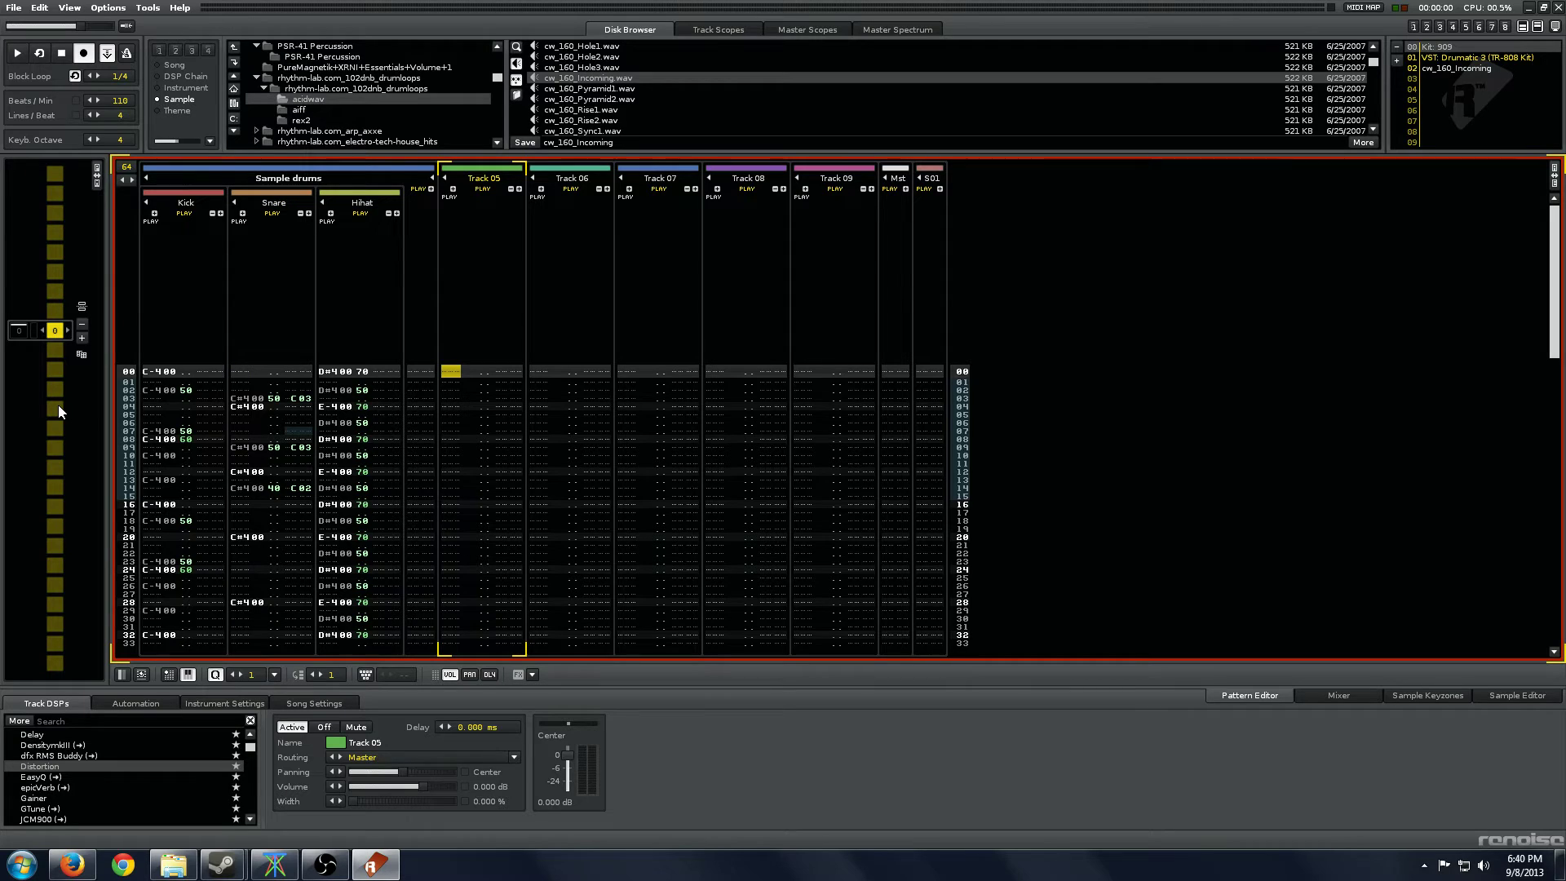
Copy lines 00 to 16 across the Kick, Snare and Hihat tracks.
key("shift+Tab")
key("shift+Tab")
key("shift+Tab")
key("shift+Tab")
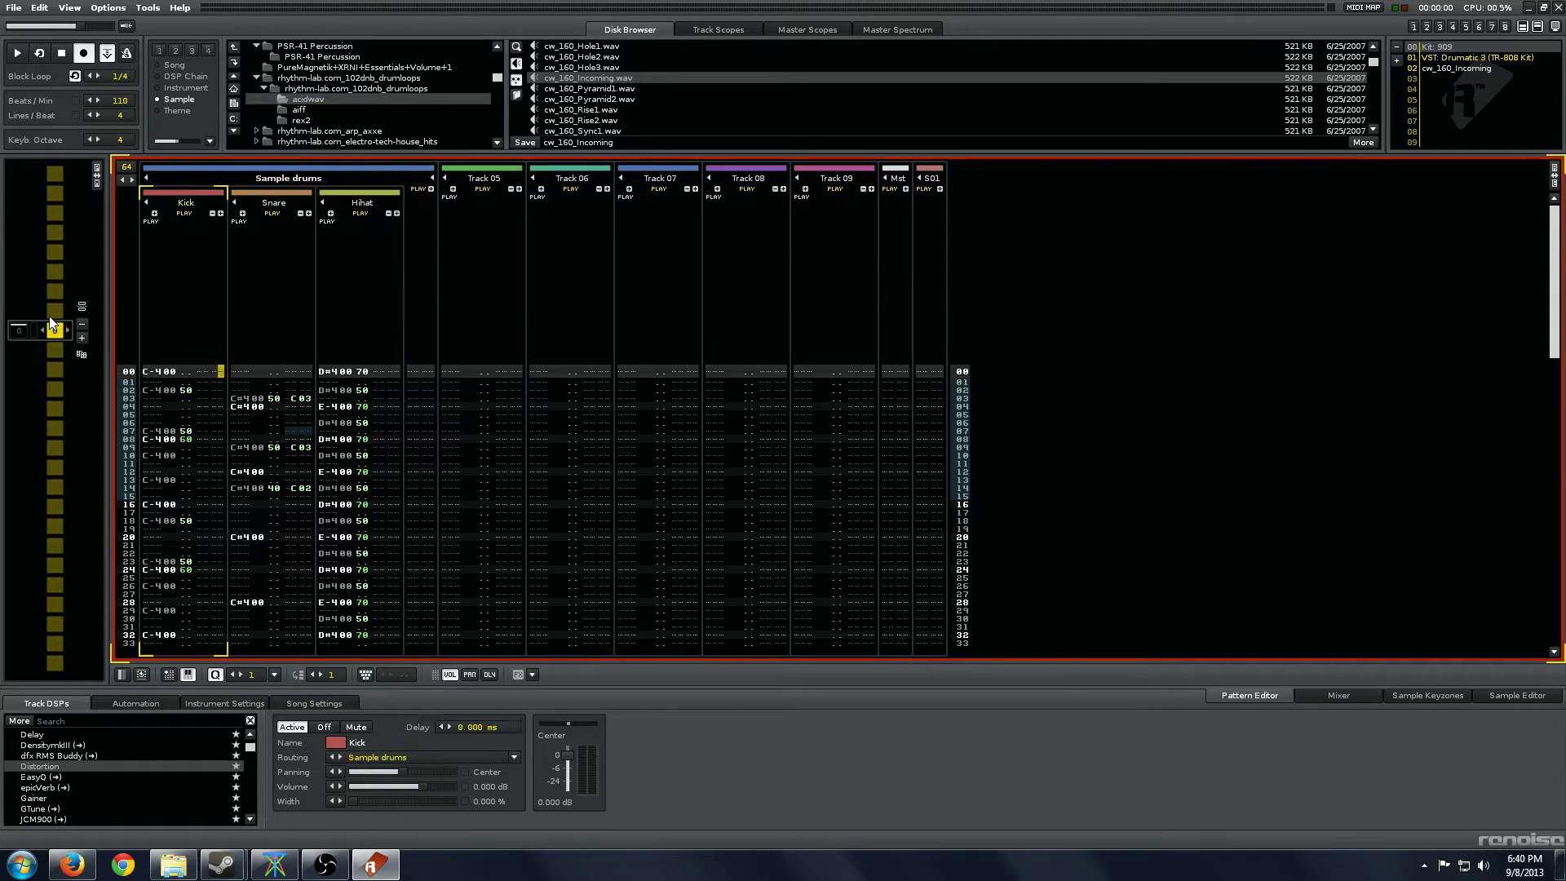
key("shift+Page_Down")
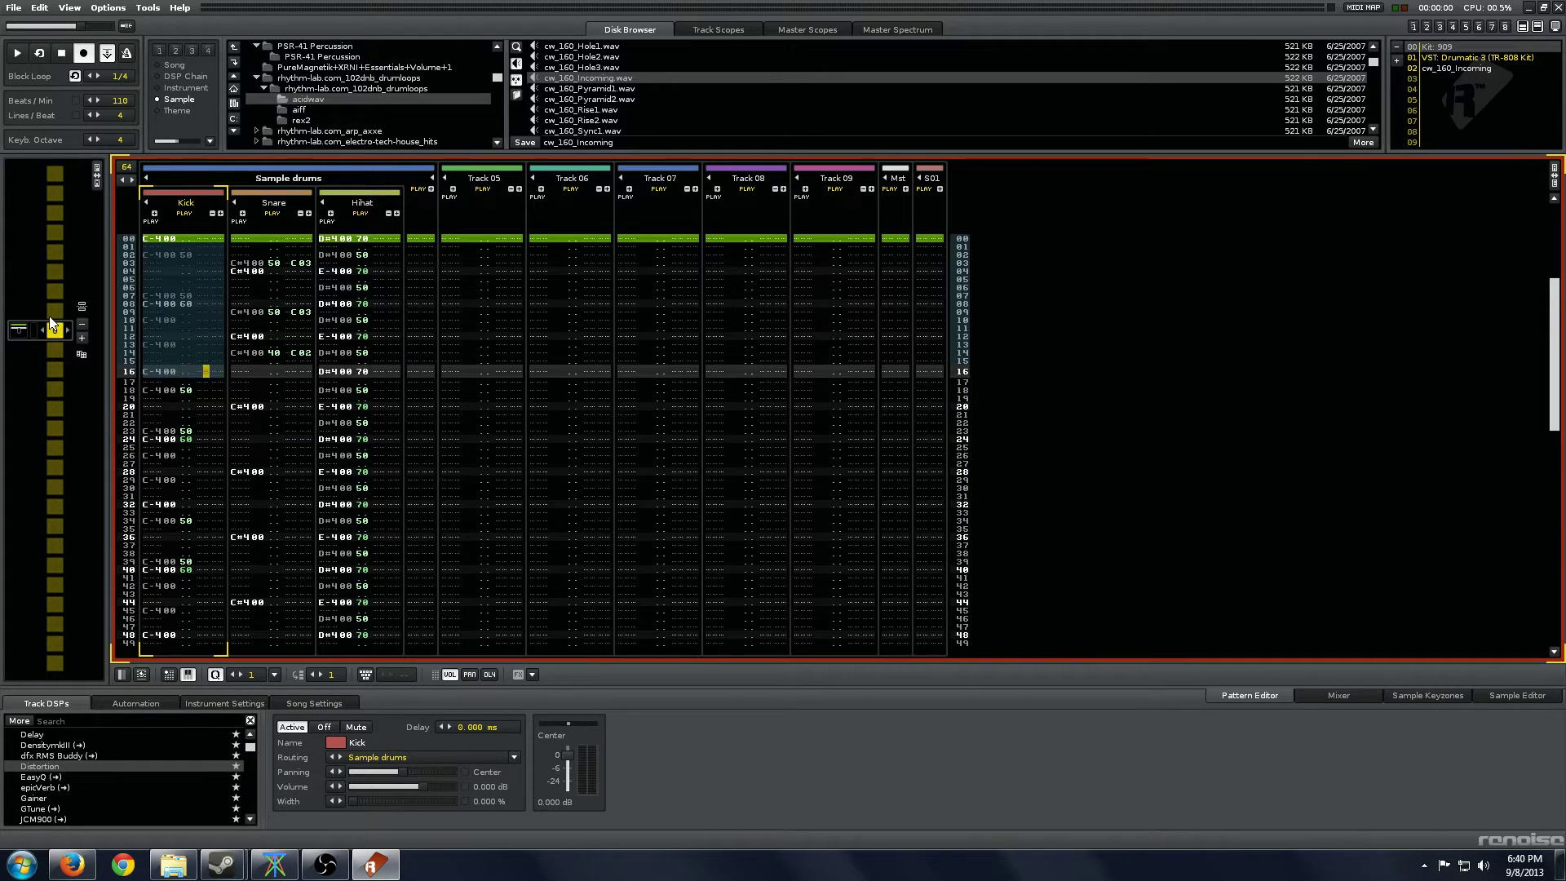
key("shift+Right")
key("shift+Right")
Paste the copied drum block at lines 16, 32 and 48, starting from the Kick track.
key("Left")
key("Left")
key("Left")
key("Left")
key("Left")
key("Left")
key("Left")
key("Left")
key("Left")
key("Left")
key("Left")
key("Left")
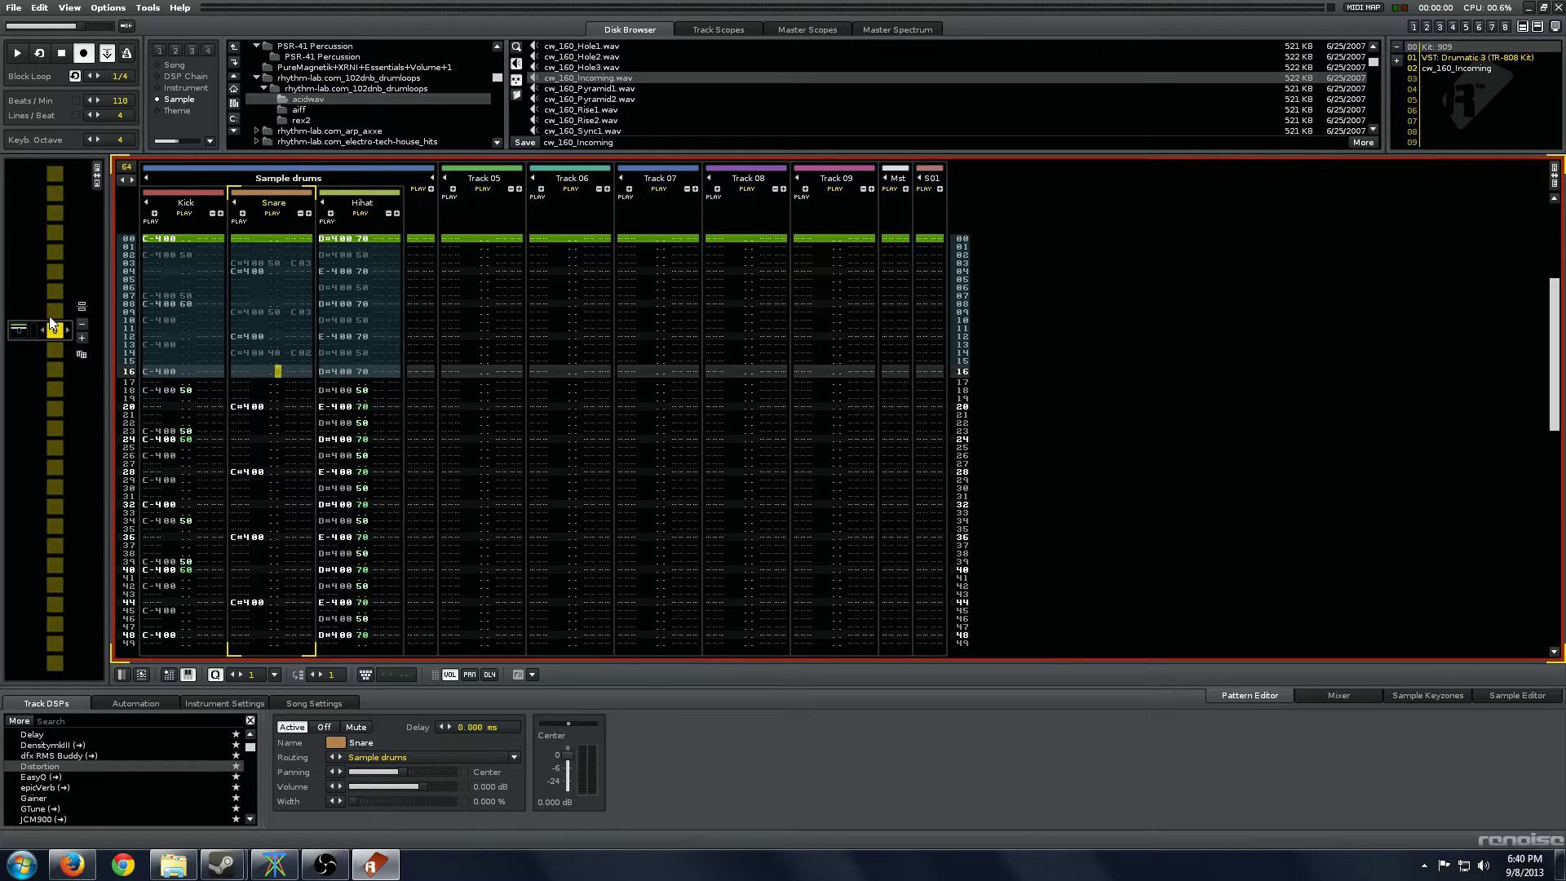
key("ctrl+v")
key("Page_Down")
key("ctrl+v")
key("Page_Down")
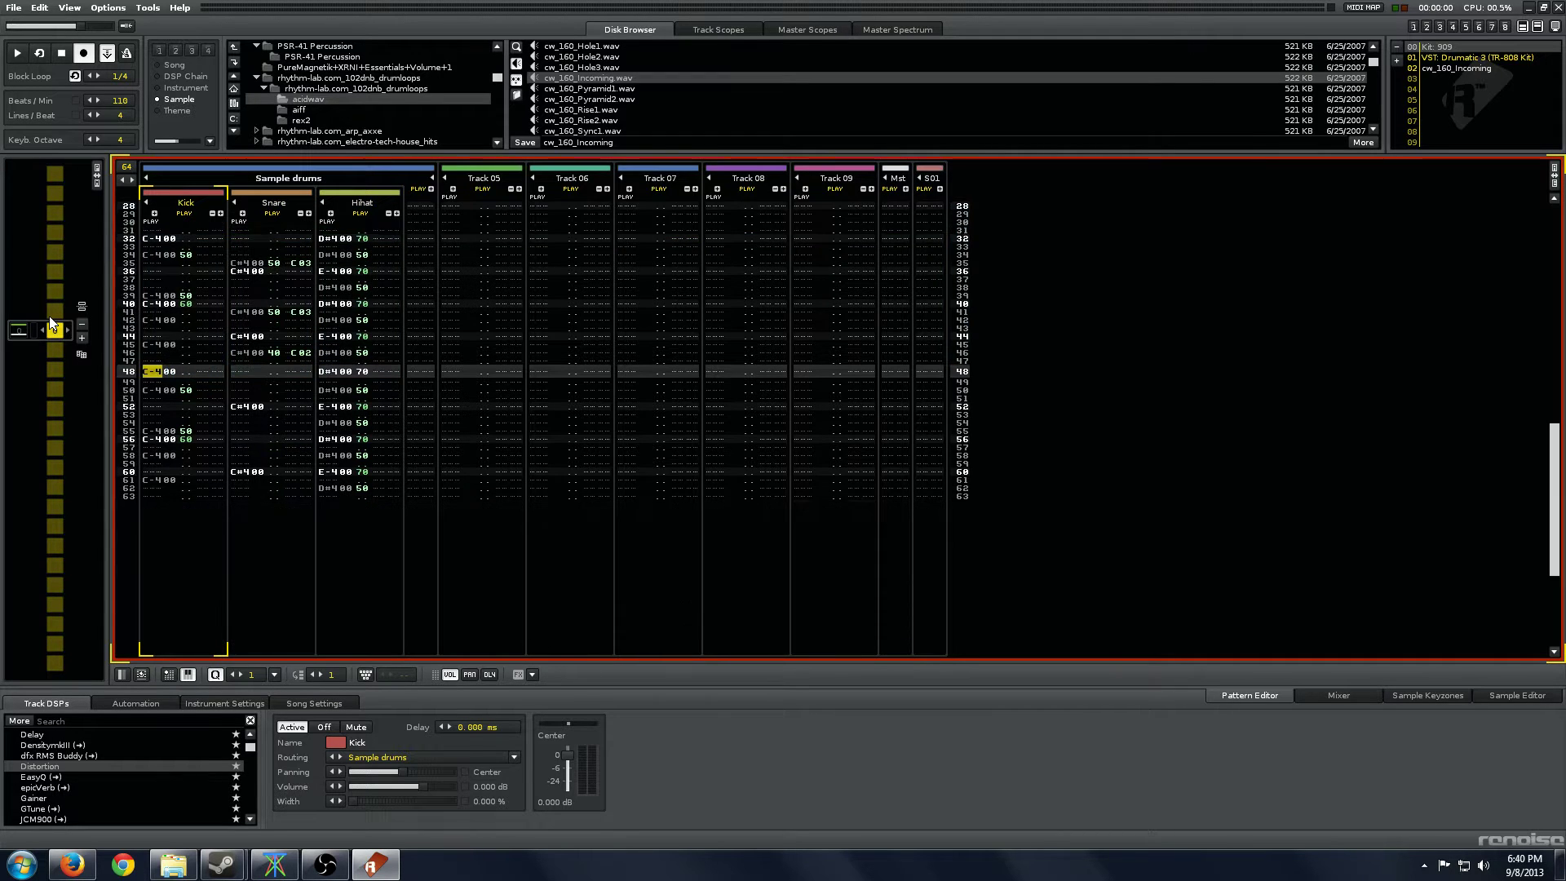
key("ctrl+v")
Play the pattern from the start to hear the repeated drum beat, stop, and return to the Kick track.
key("space")
key("Left")
key("Right")
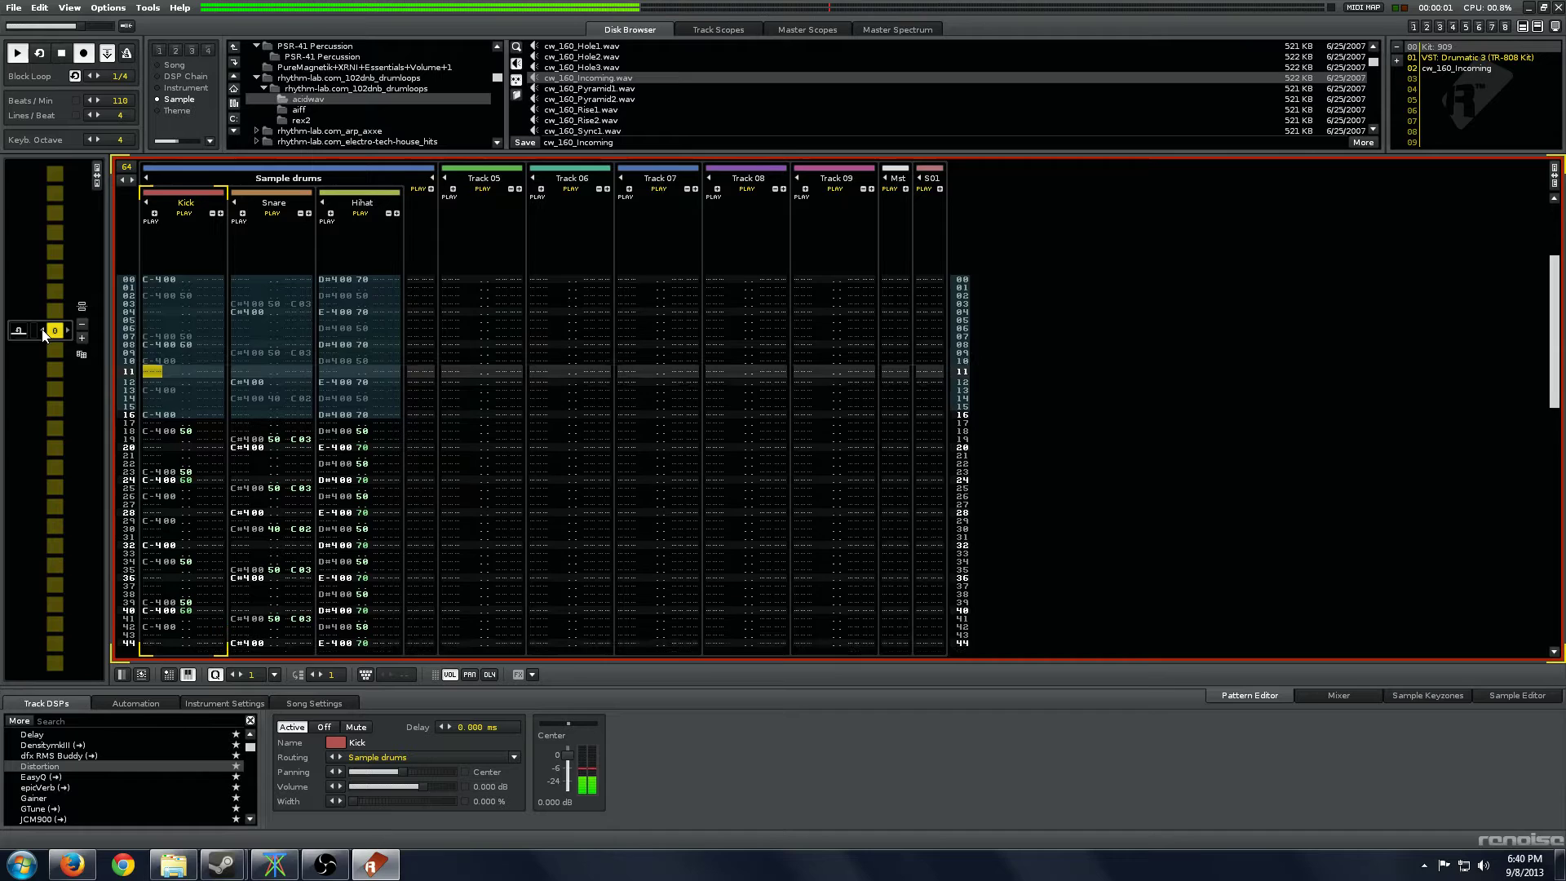
key("Right")
key("space")
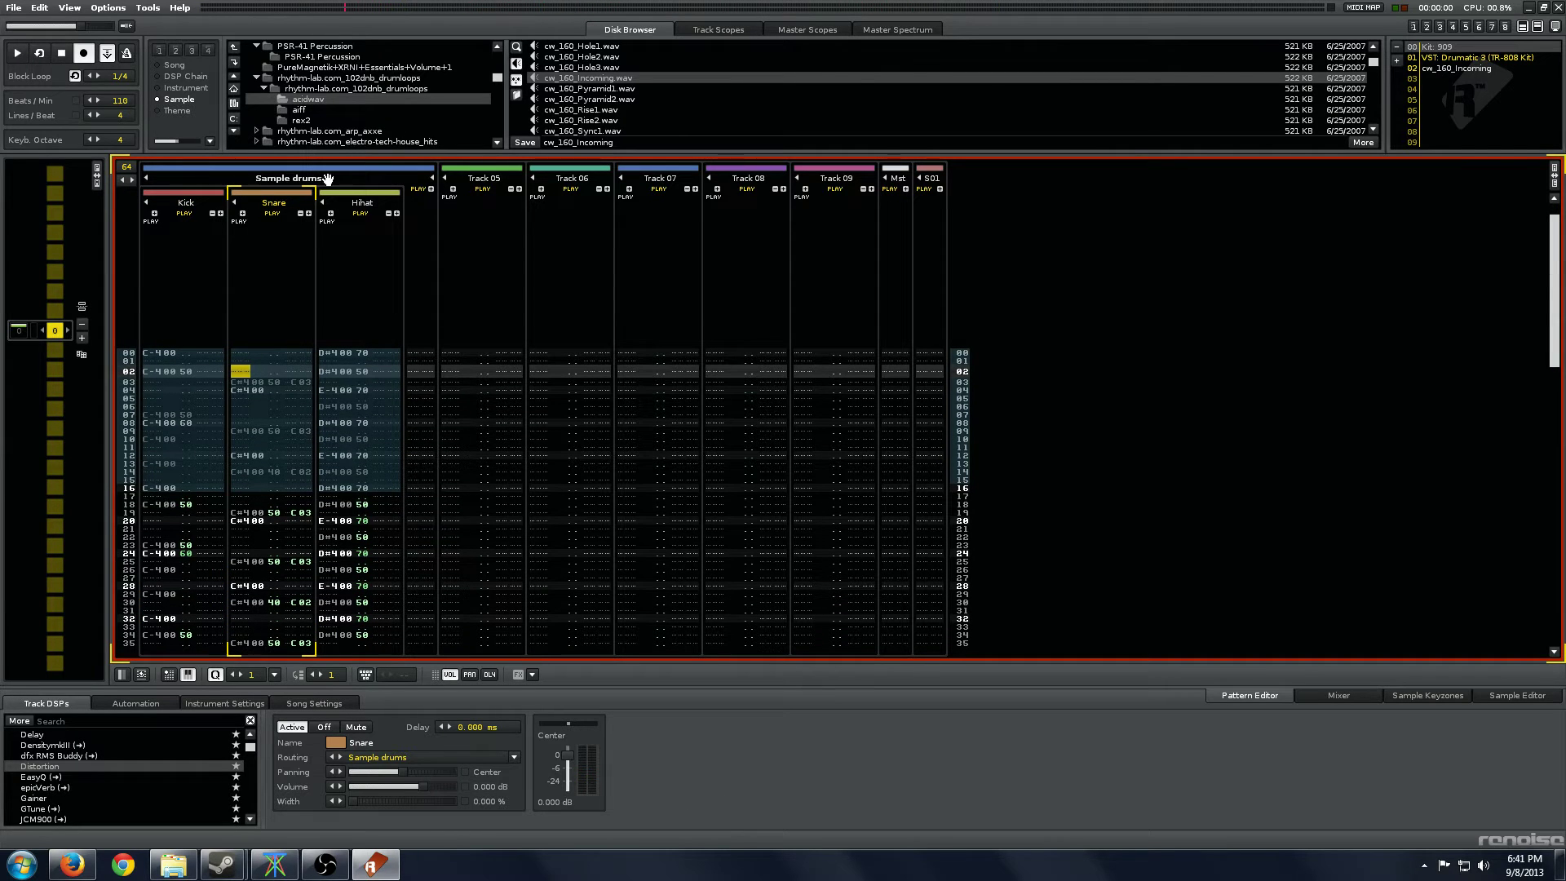
key("Left")
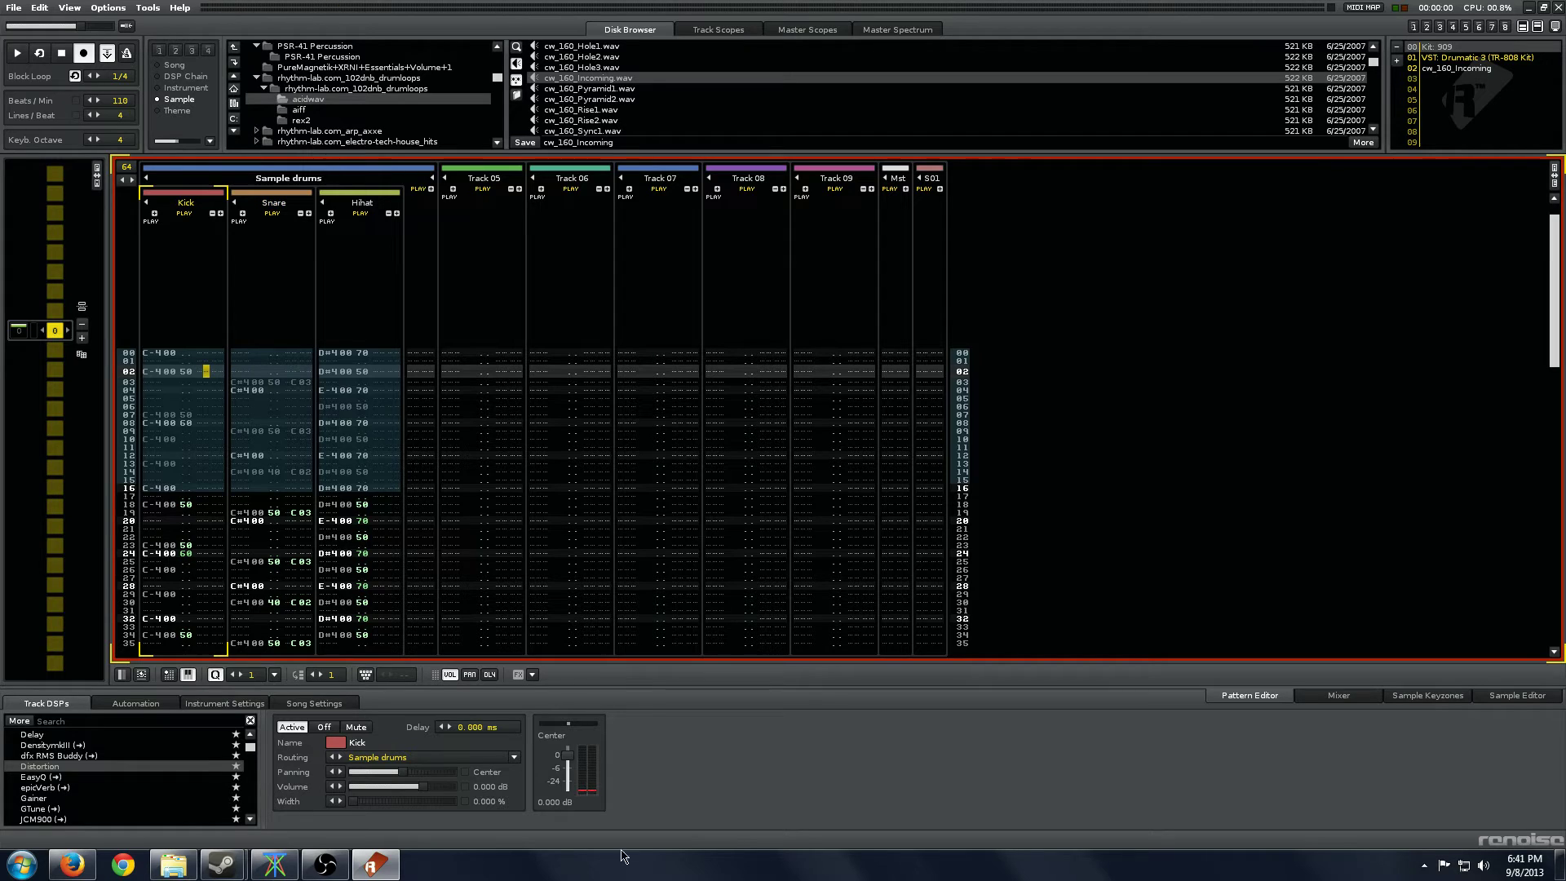
Show the panning and delay columns on the Kick track.
left_click(470, 674)
left_click(490, 674)
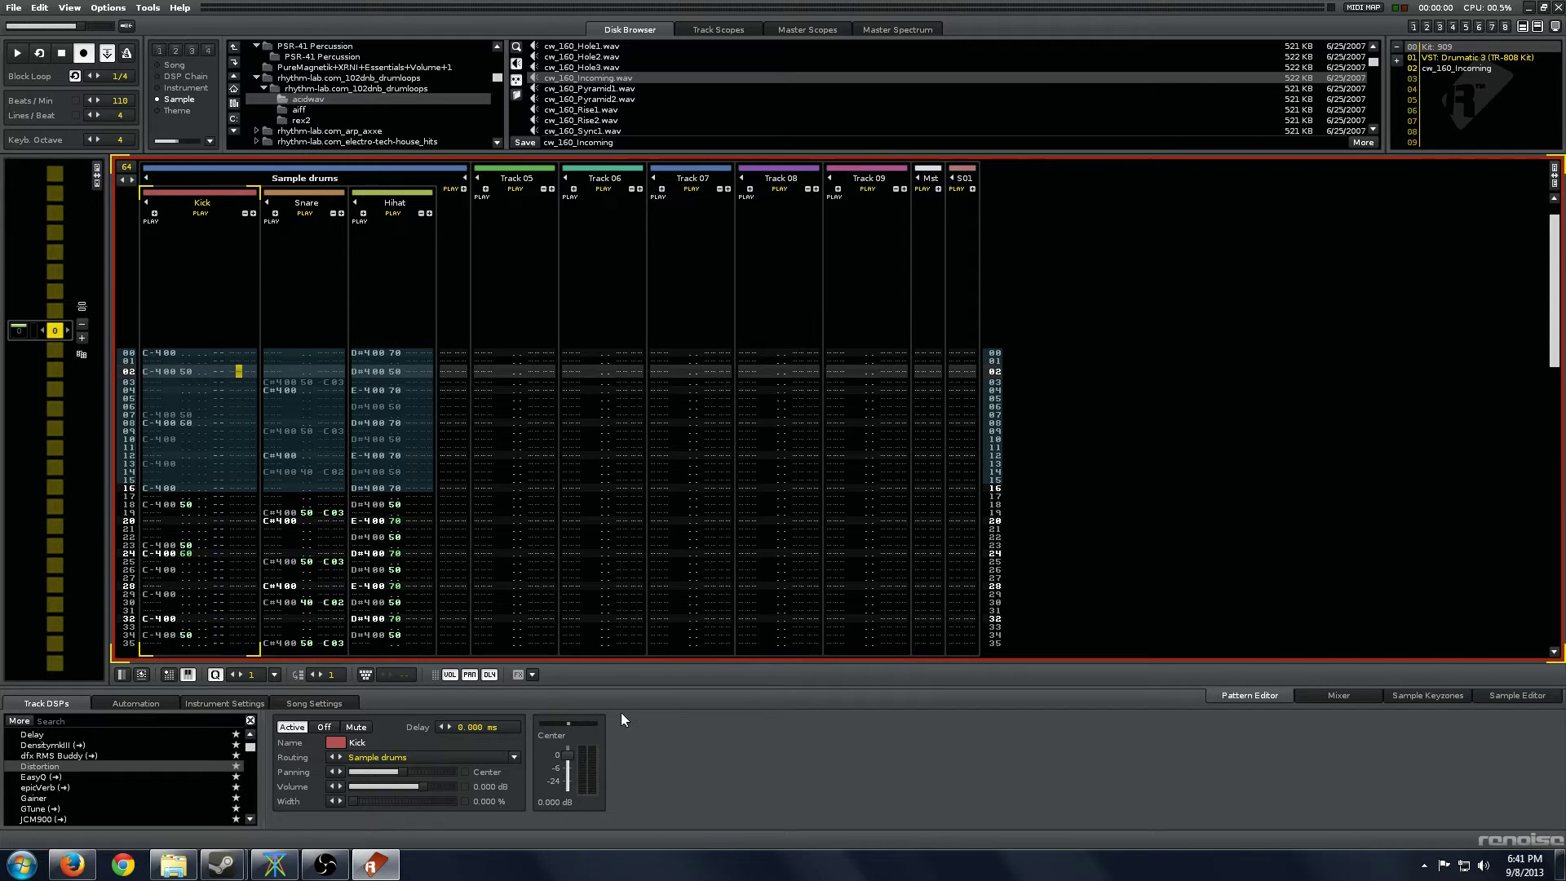
key("Tab")
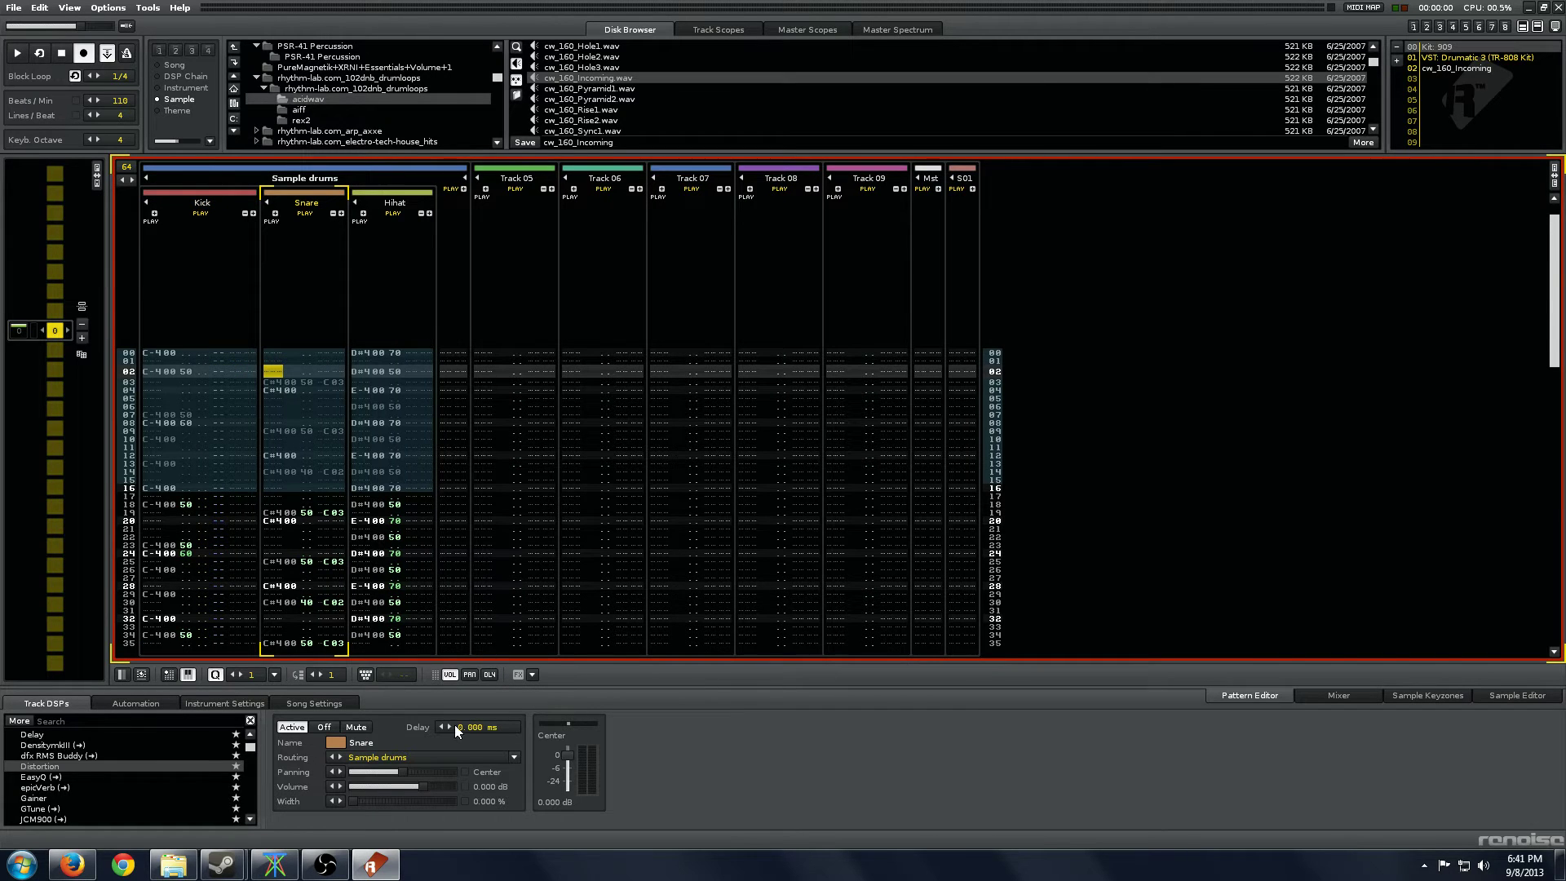
key("Left")
key("Left")
left_click(162, 371)
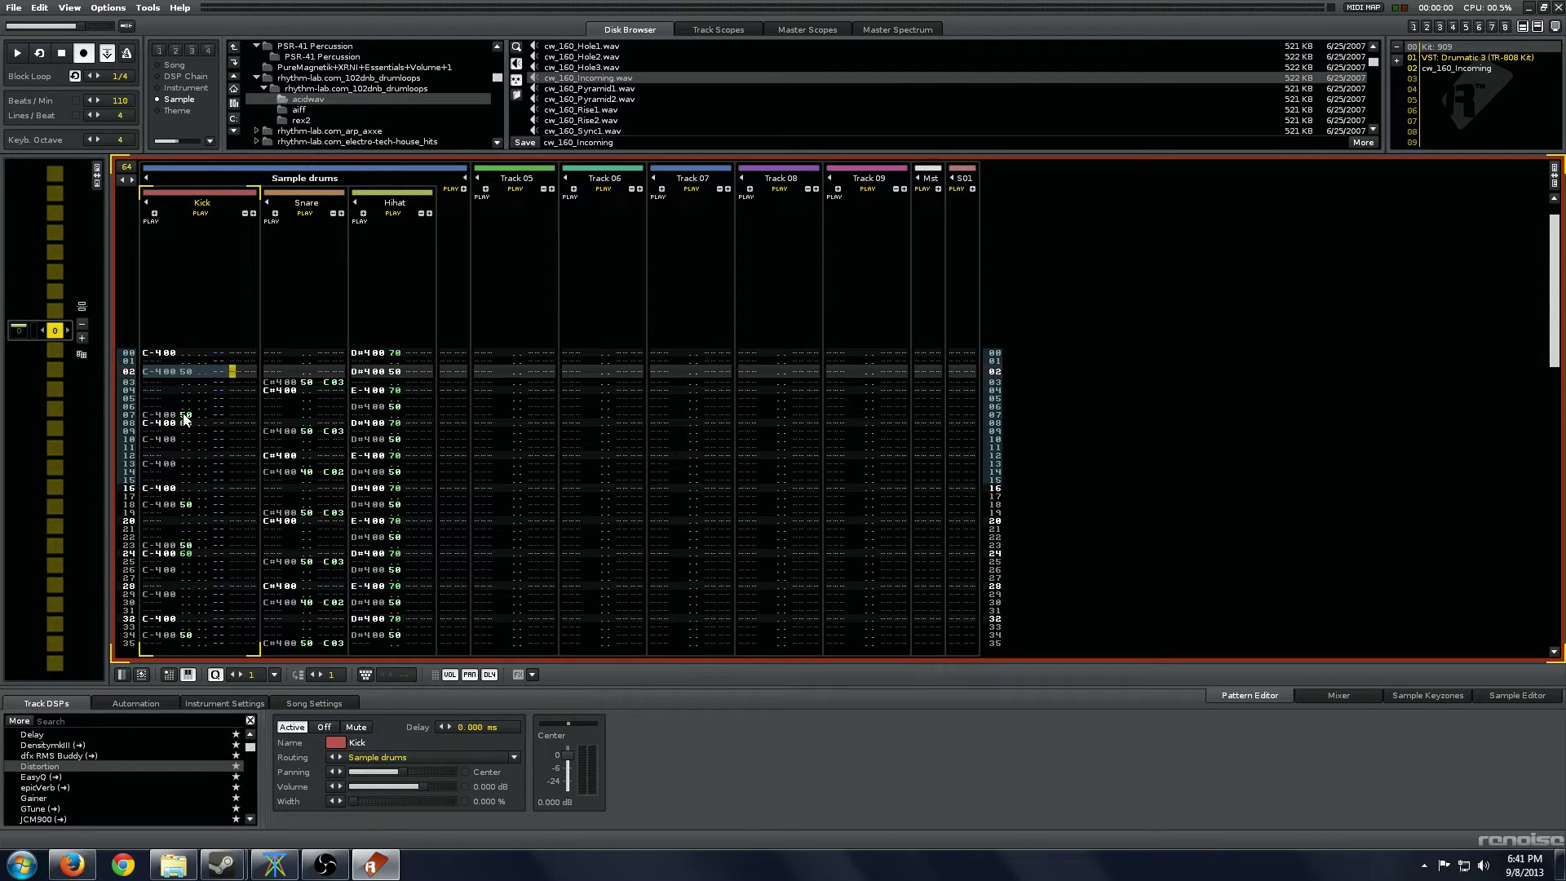
Load the favorite plugin instrument Elek7ro-II into the empty instrument slot 03.
key("Tab")
key("Tab")
key("Tab")
key("Tab")
key("Tab")
key("Tab")
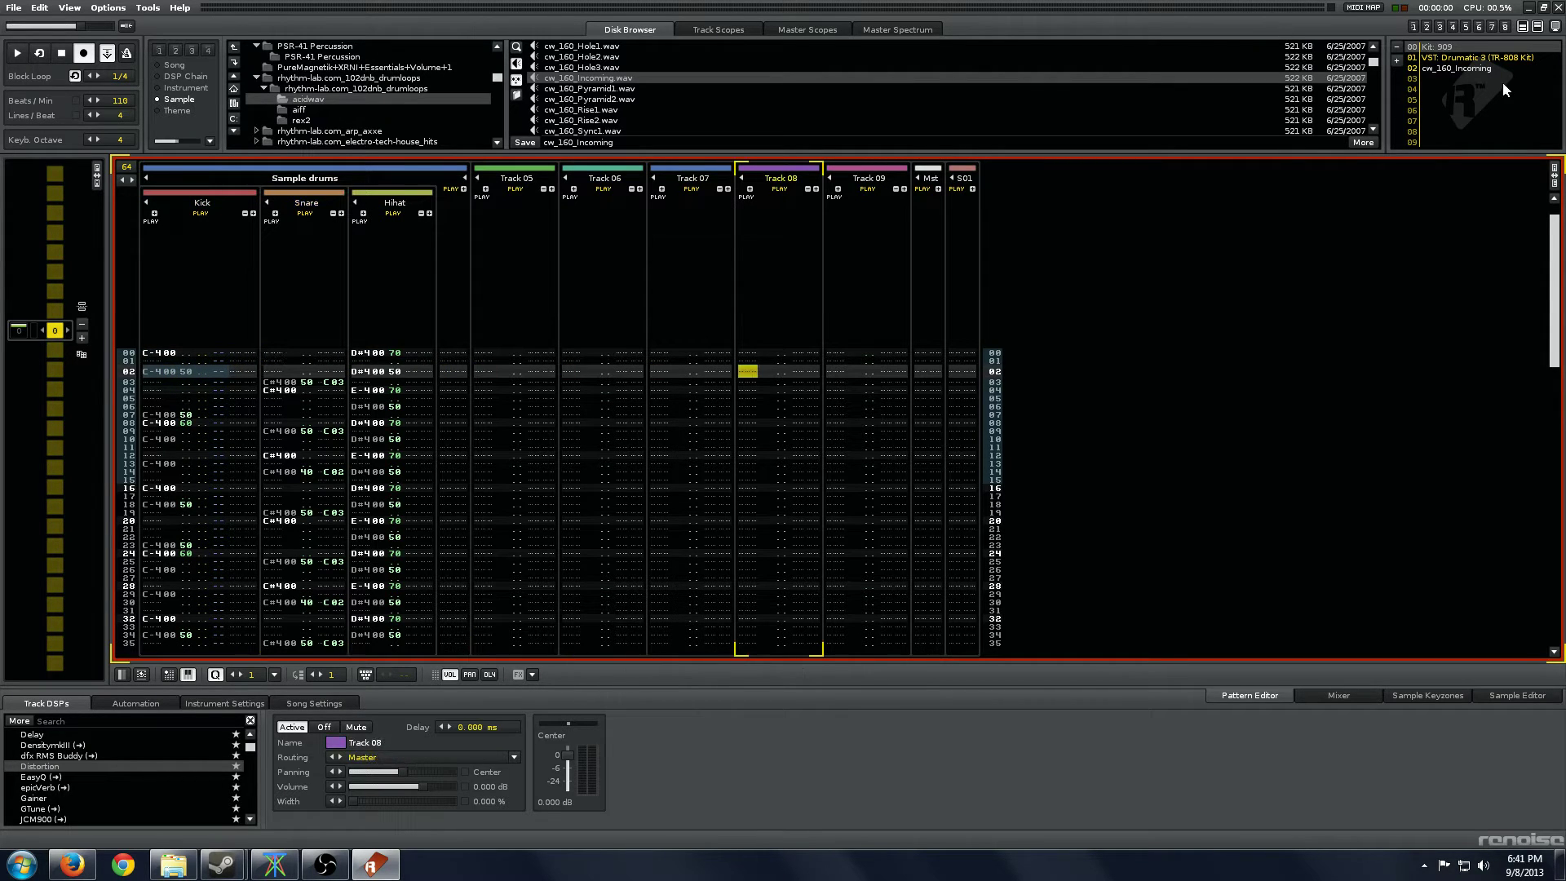
left_click(1483, 80)
right_click(1483, 80)
mouse_move(1419, 245)
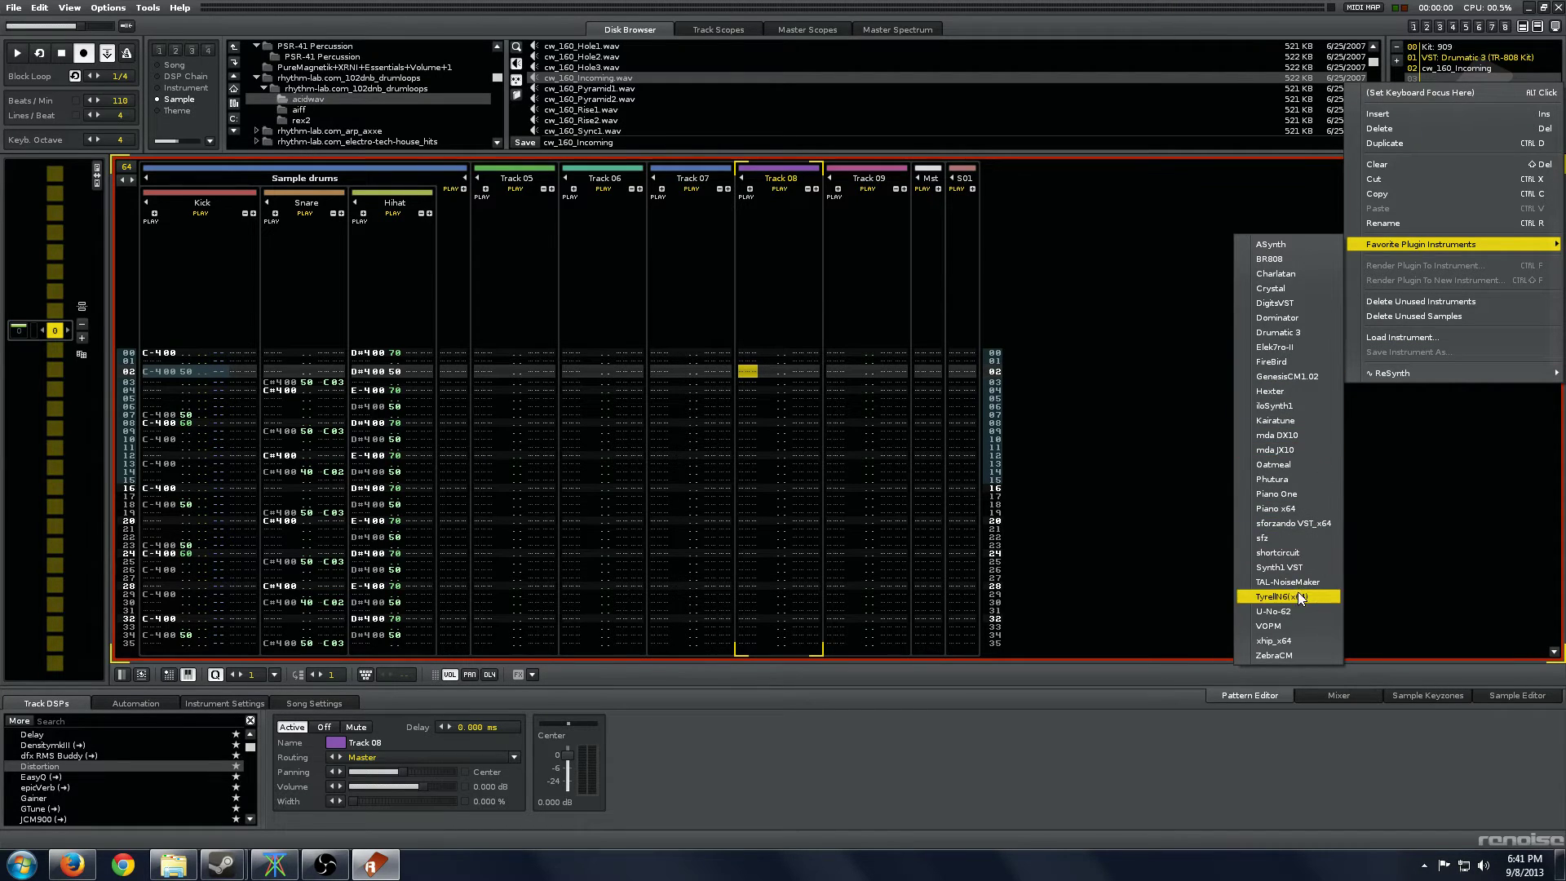
left_click(1292, 349)
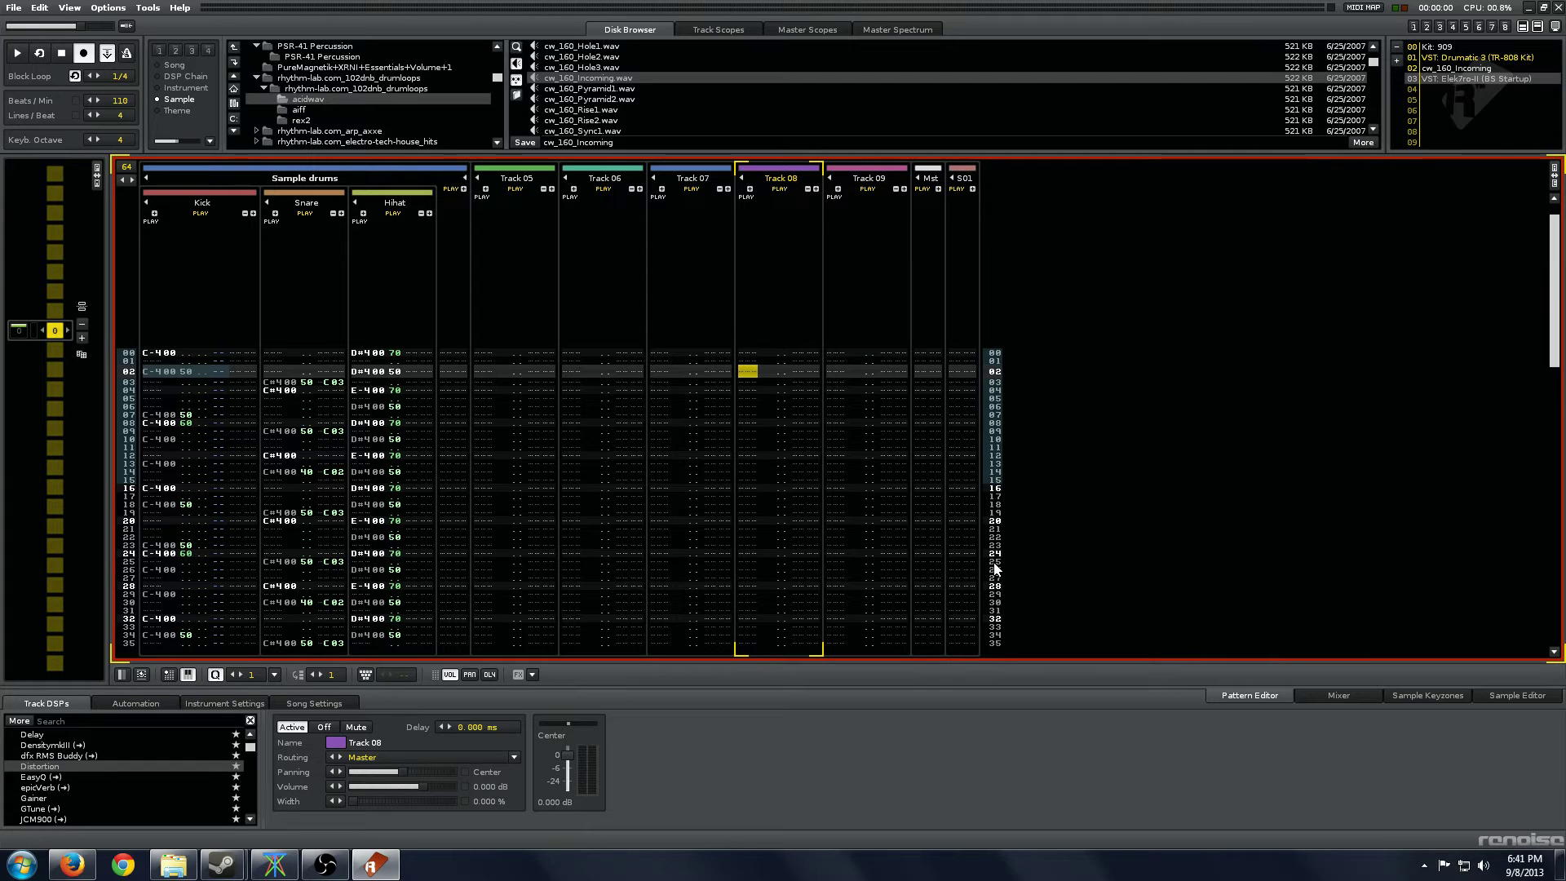
Go to line 00 of Track 05 and show its panning and delay columns.
key("Left")
key("Left")
key("Left")
key("Left")
key("Left")
key("Left")
key("Left")
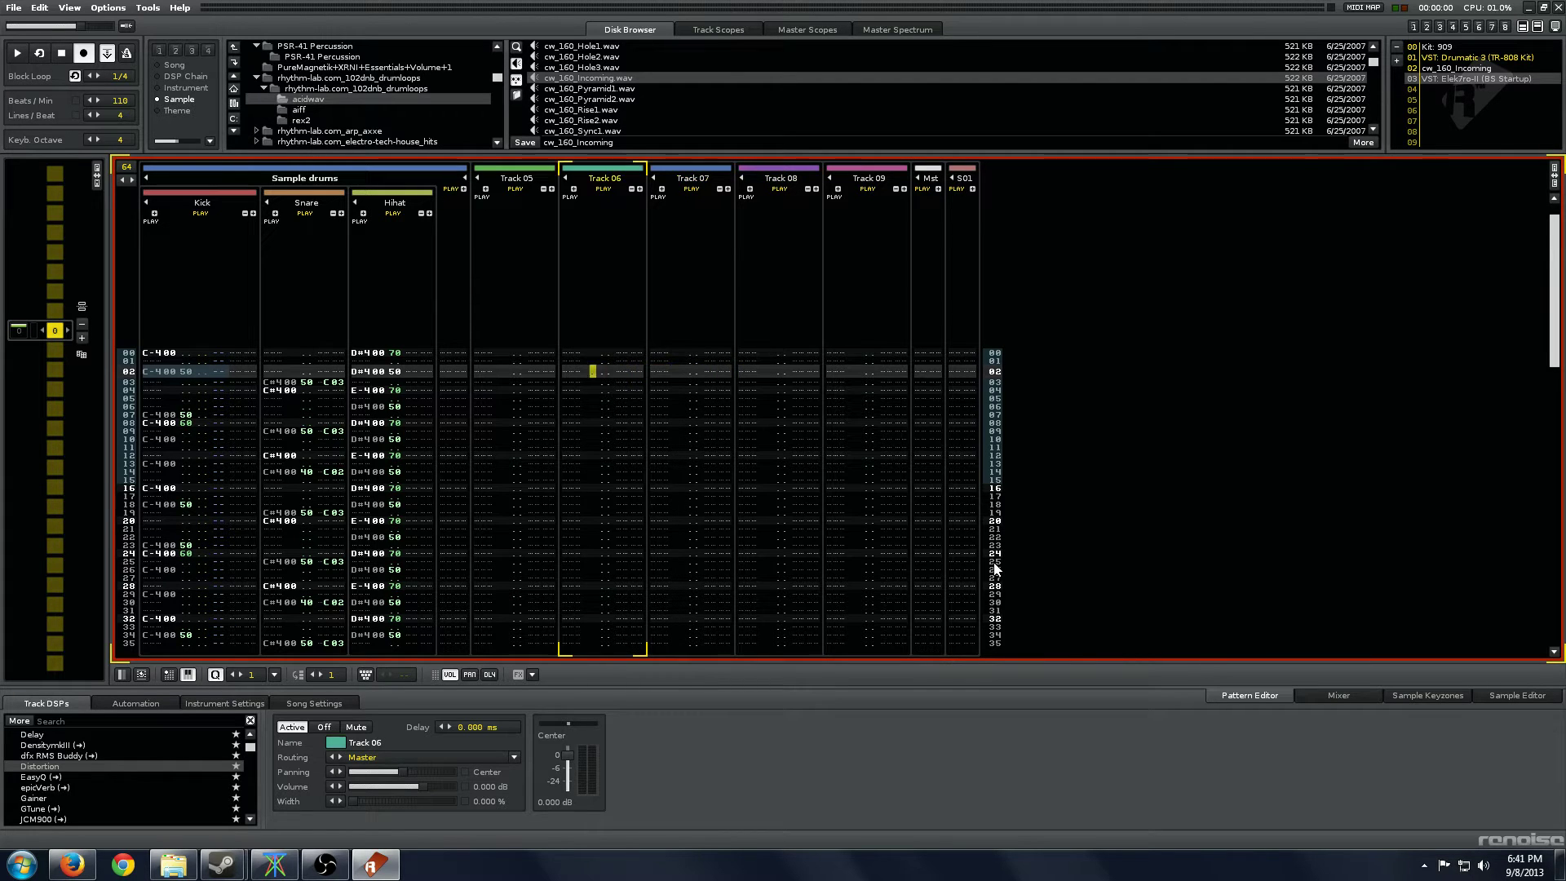
key("Left")
key("Left")
key("Left")
key("Left")
key("Left")
key("Left")
key("Left")
key("Up")
key("Left")
key("Left")
key("Left")
key("Left")
key("Up")
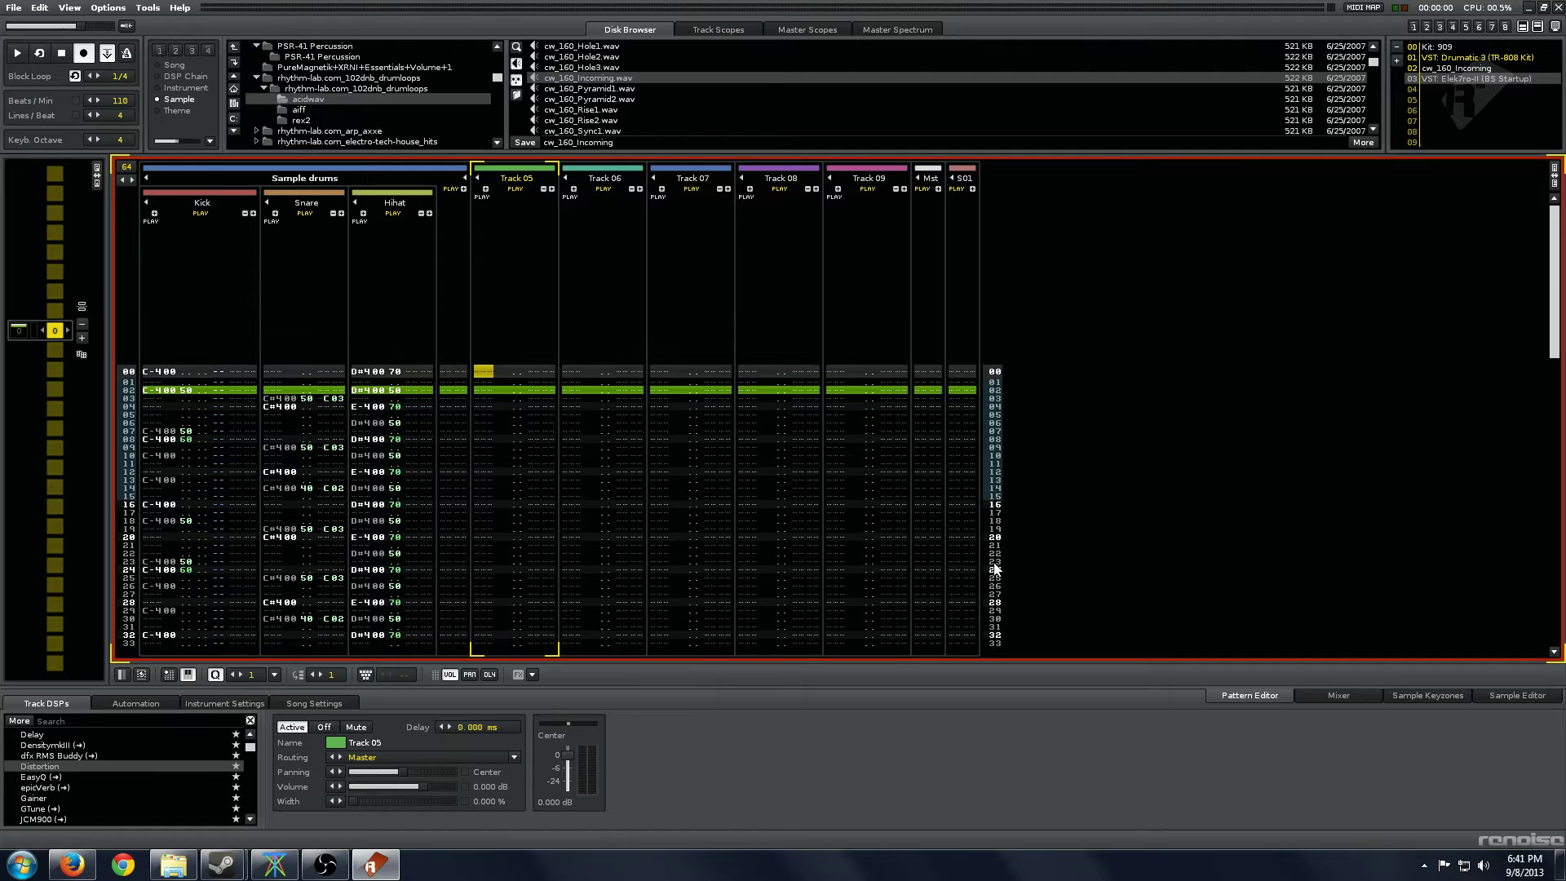
left_click(489, 675)
left_click(471, 675)
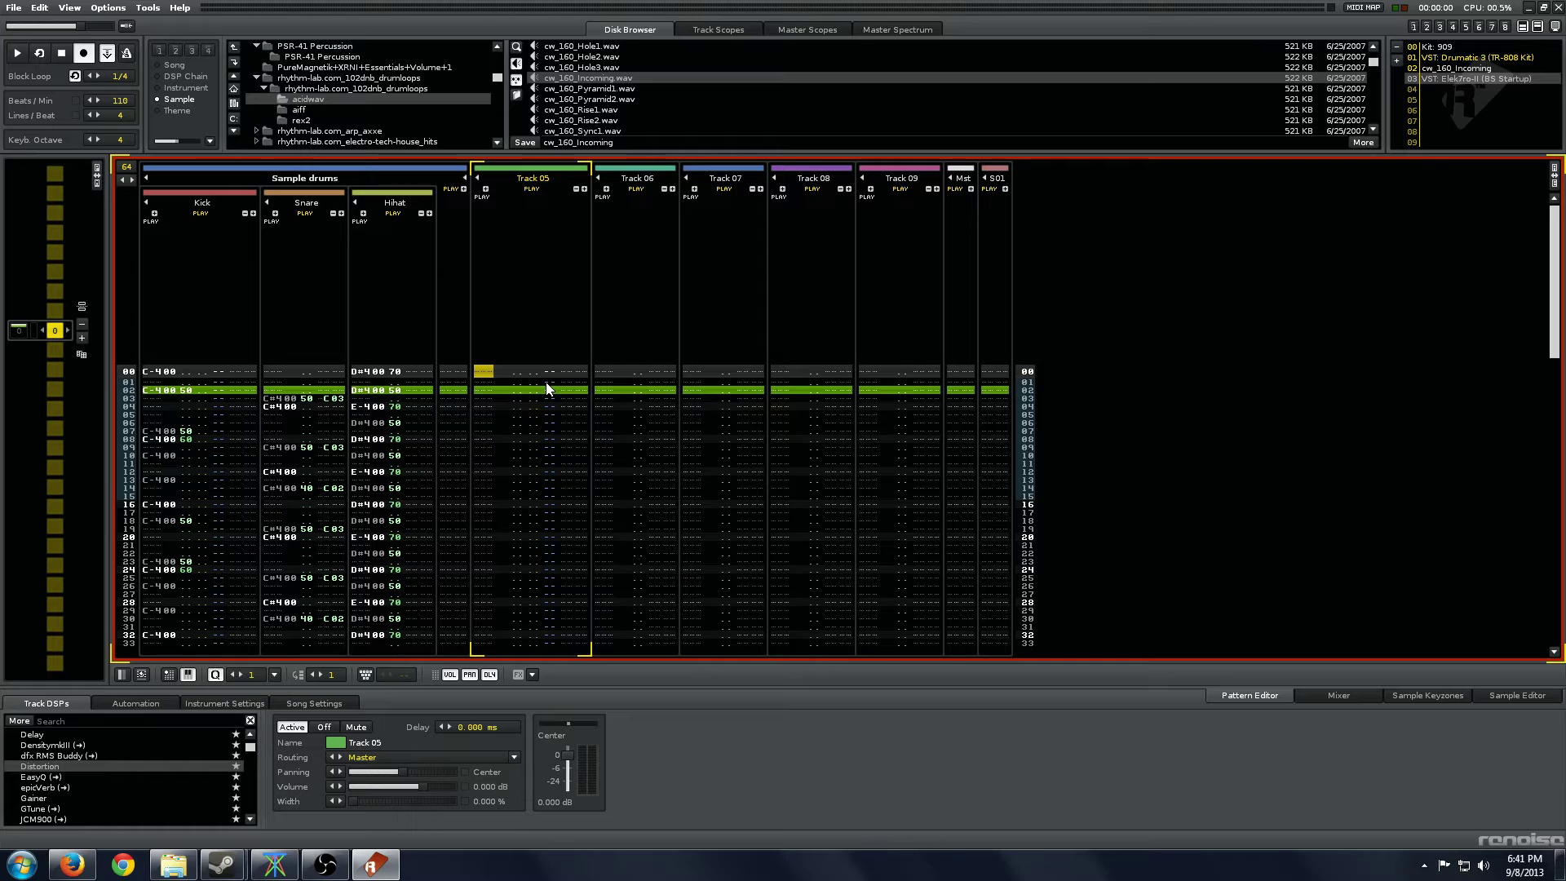
Enter an A-4 note with instrument 03 on line 00 of Track 05 and play the pattern briefly.
key("n")
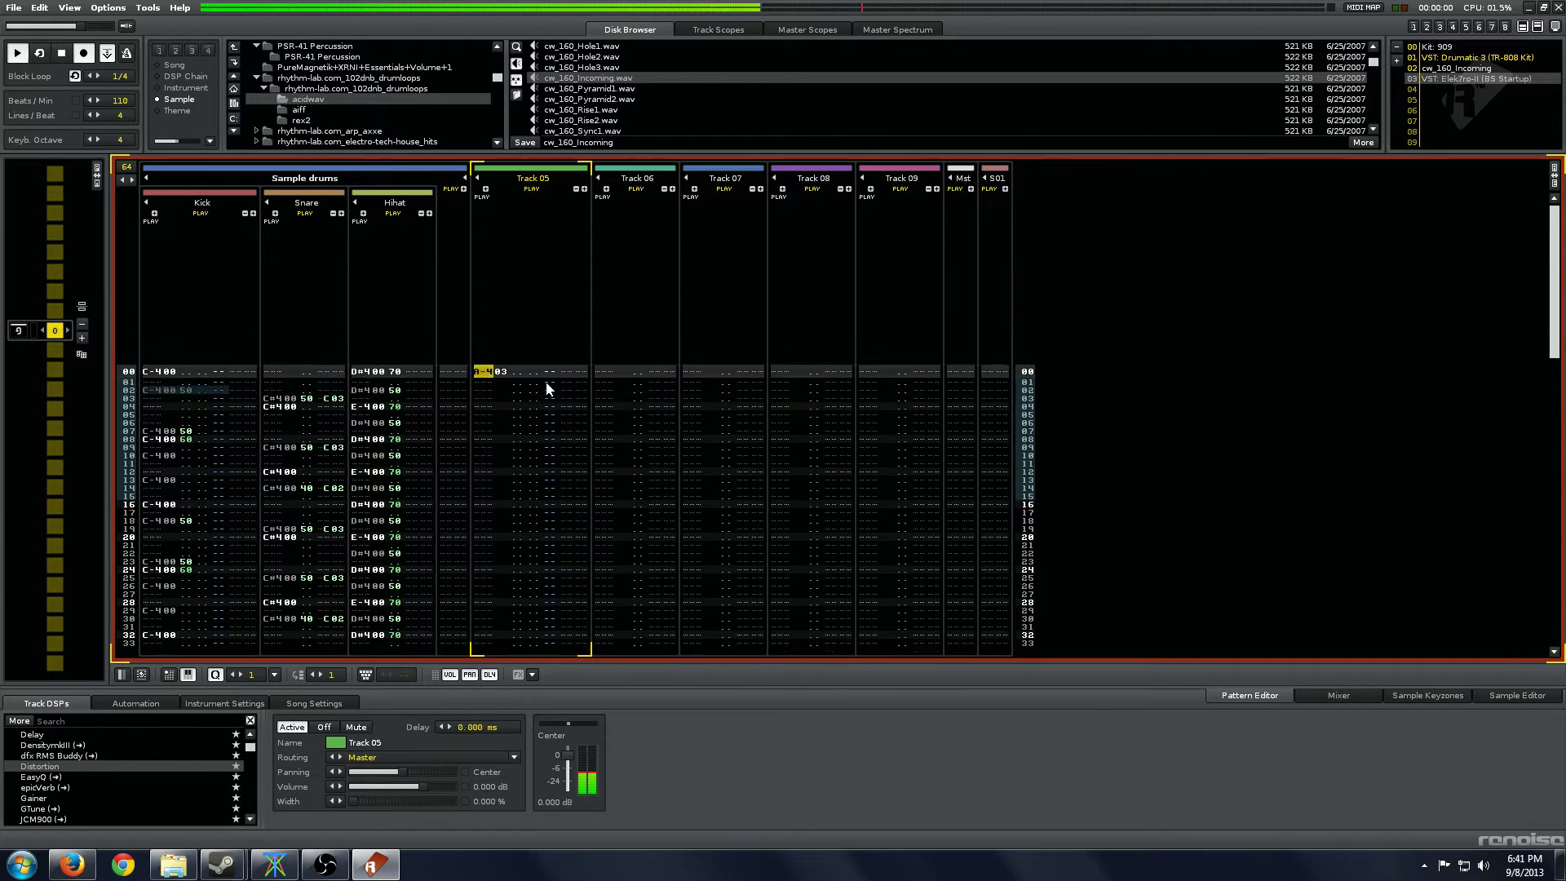
key("space")
key("space")
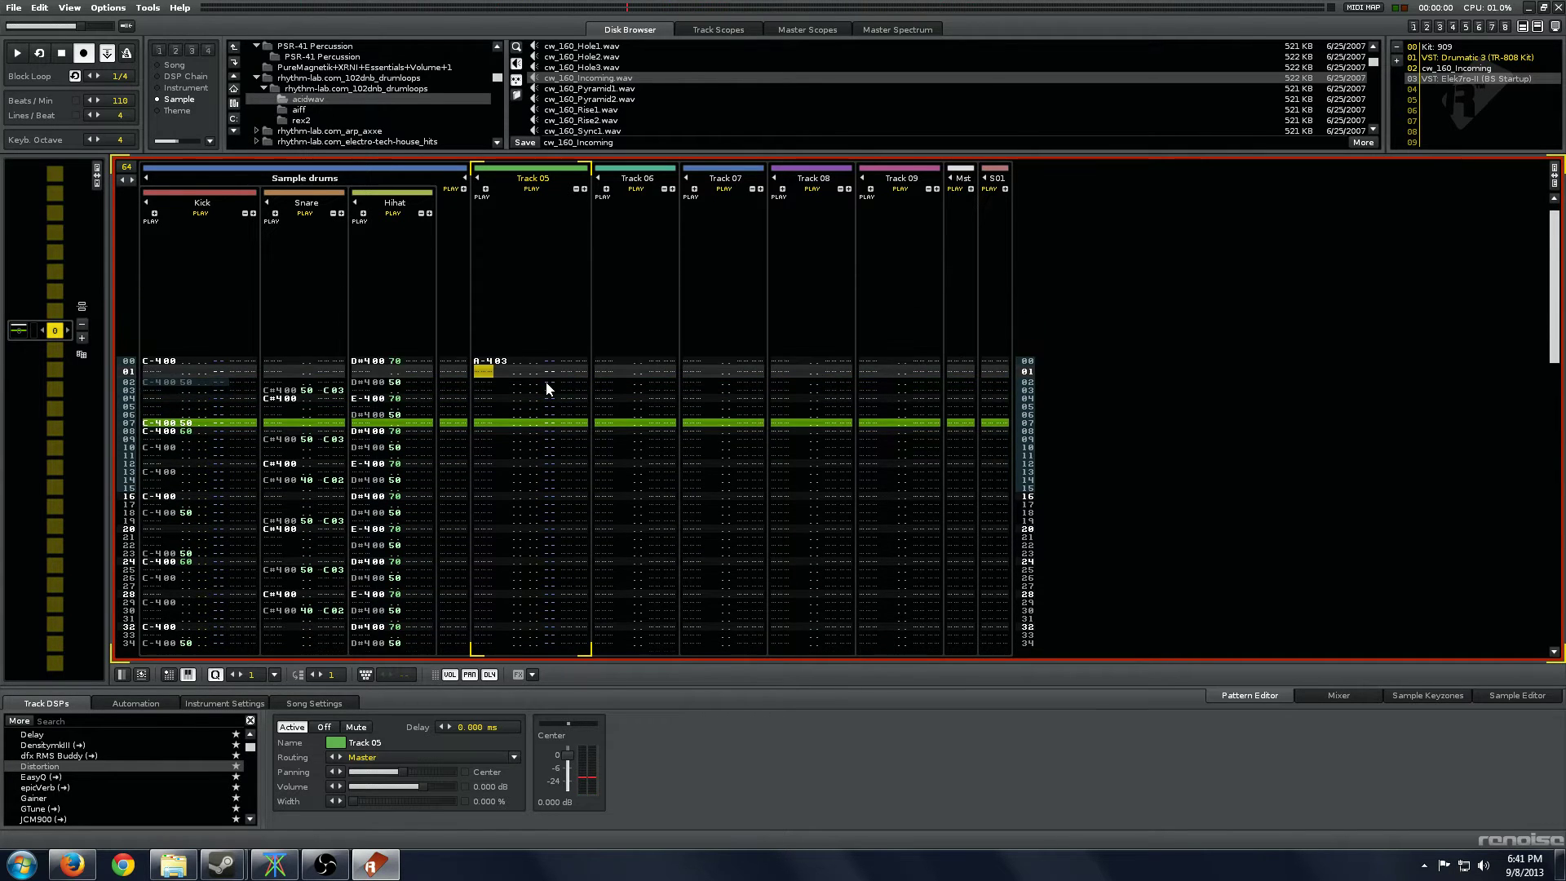
Enter A-4 notes with instrument 03 on lines 02, 04, 06 and 08 of Track 05.
key("Up")
key("n")
key("Down")
key("n")
key("Down")
key("Down")
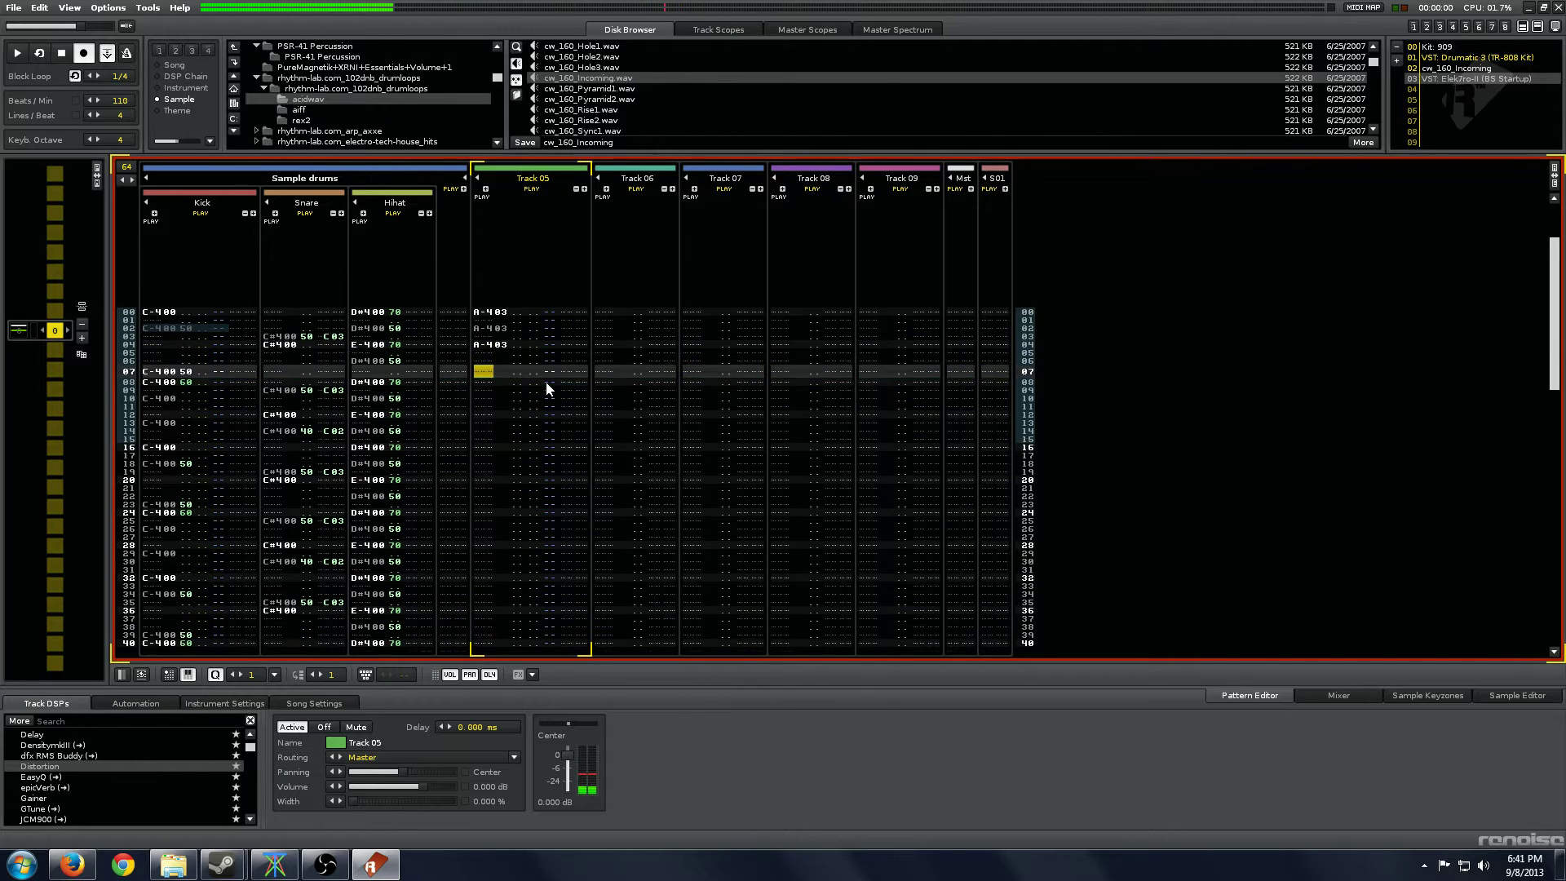
key("n")
key("Up")
key("Up")
key("n")
key("Delete")
key("n")
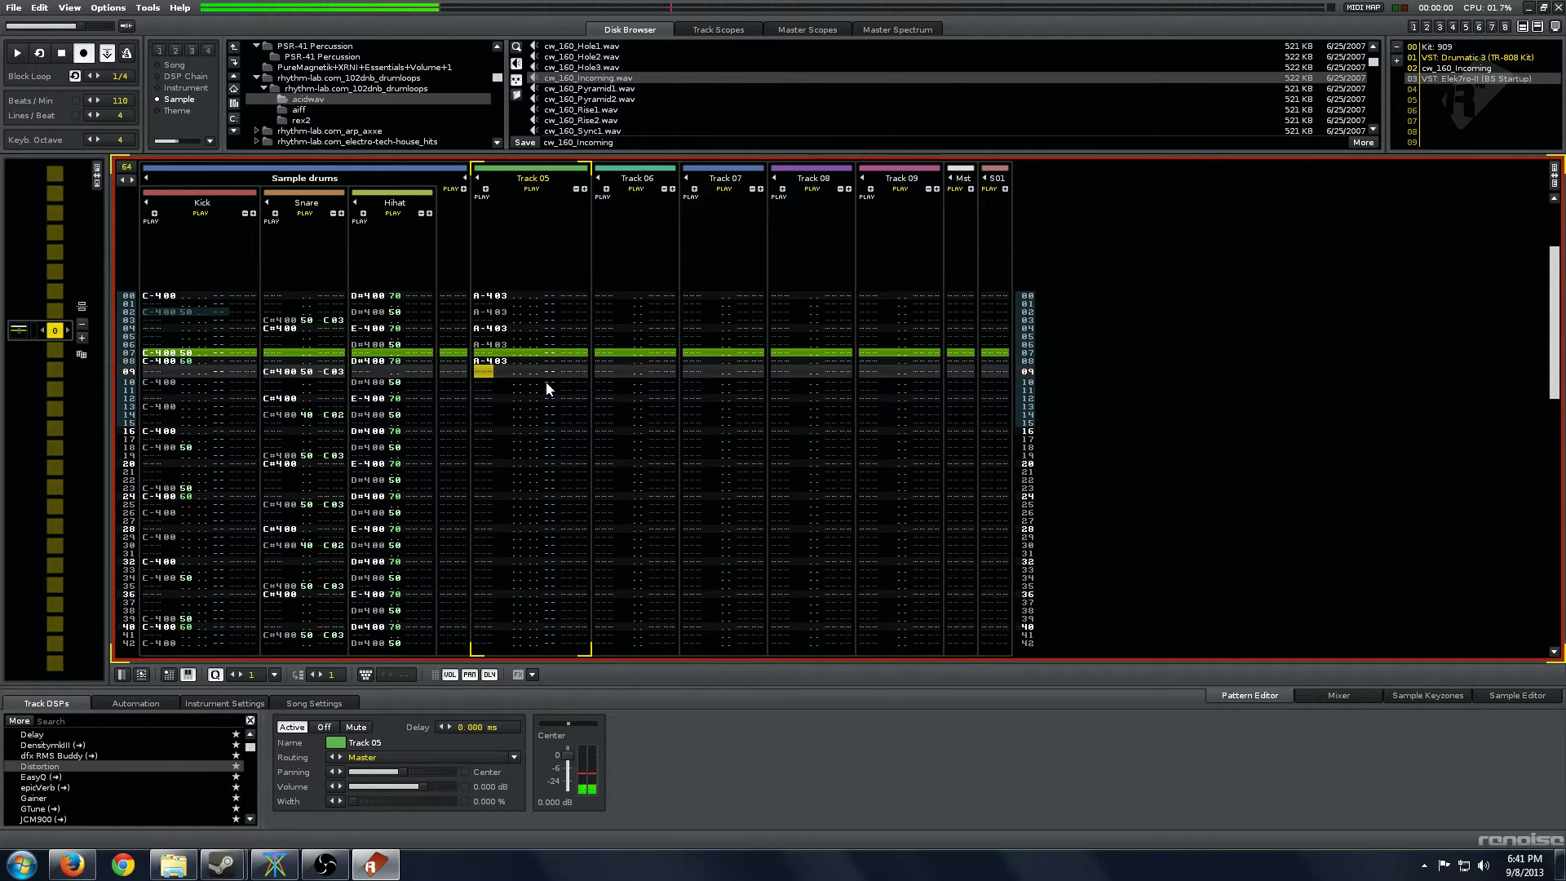
Enter the volume cut command 0C in the effect column for the Track 05 notes on lines 00, 02, 04, 06 and 08.
key("Right")
key("Right")
key("Right")
key("Right")
key("Right")
key("Right")
key("Up")
key("Up")
key("Up")
key("Up")
key("Up")
key("Up")
key("Up")
key("Up")
key("Up")
key("Up")
key("Right")
key("Right")
key("Right")
key("Down")
key("Down")
key("Right")
key("Right")
key("Right")
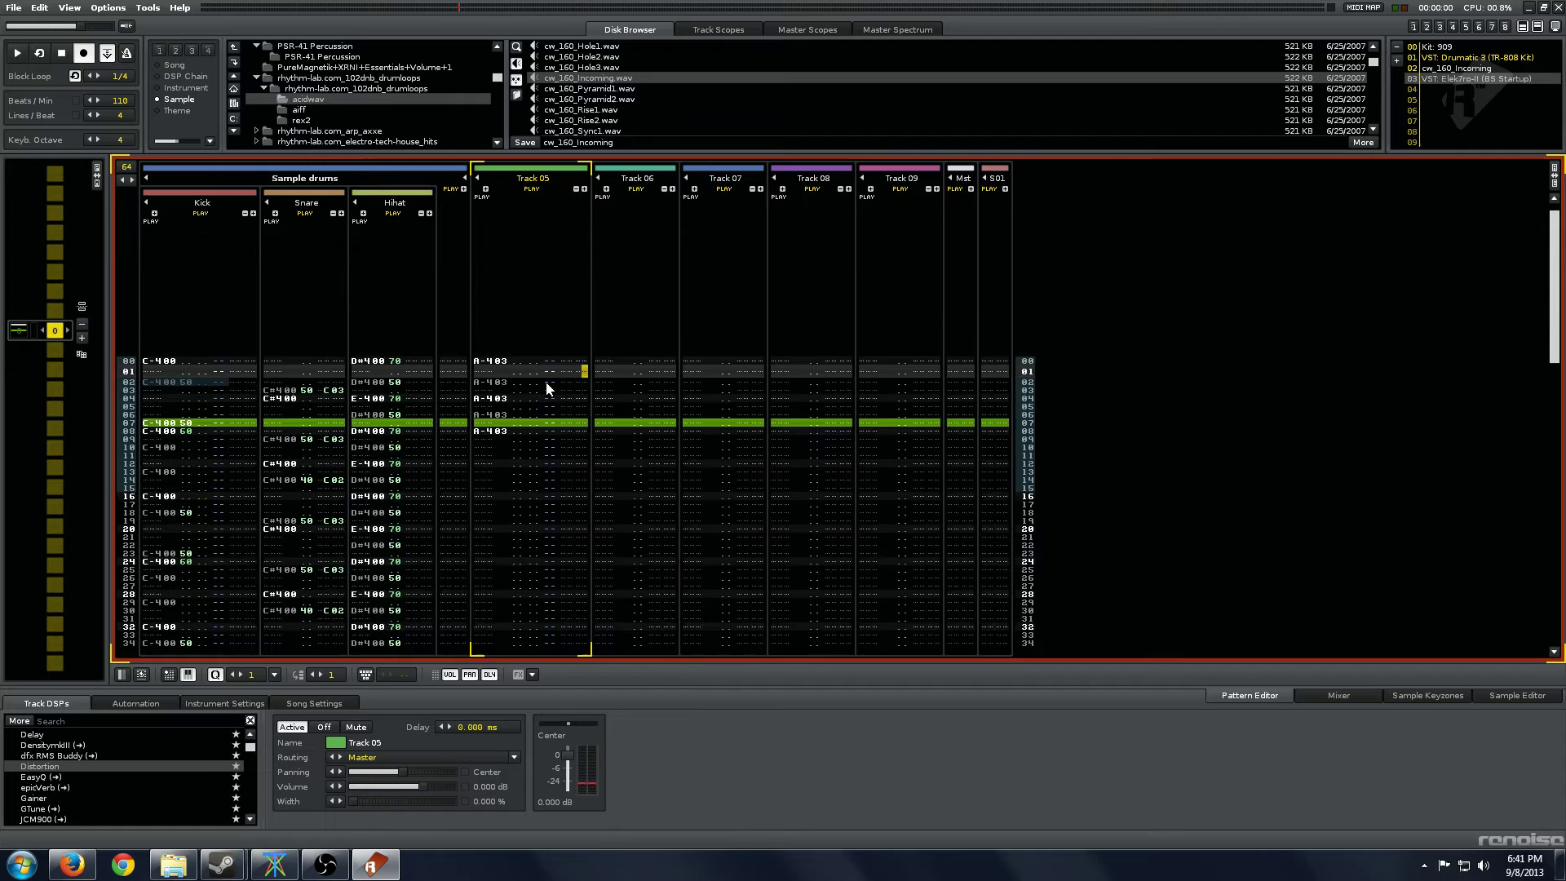
key("Left")
key("Left")
key("Up")
key("c")
key("Down")
key("c")
key("Down")
key("c")
key("Down")
key("c")
key("Down")
key("c")
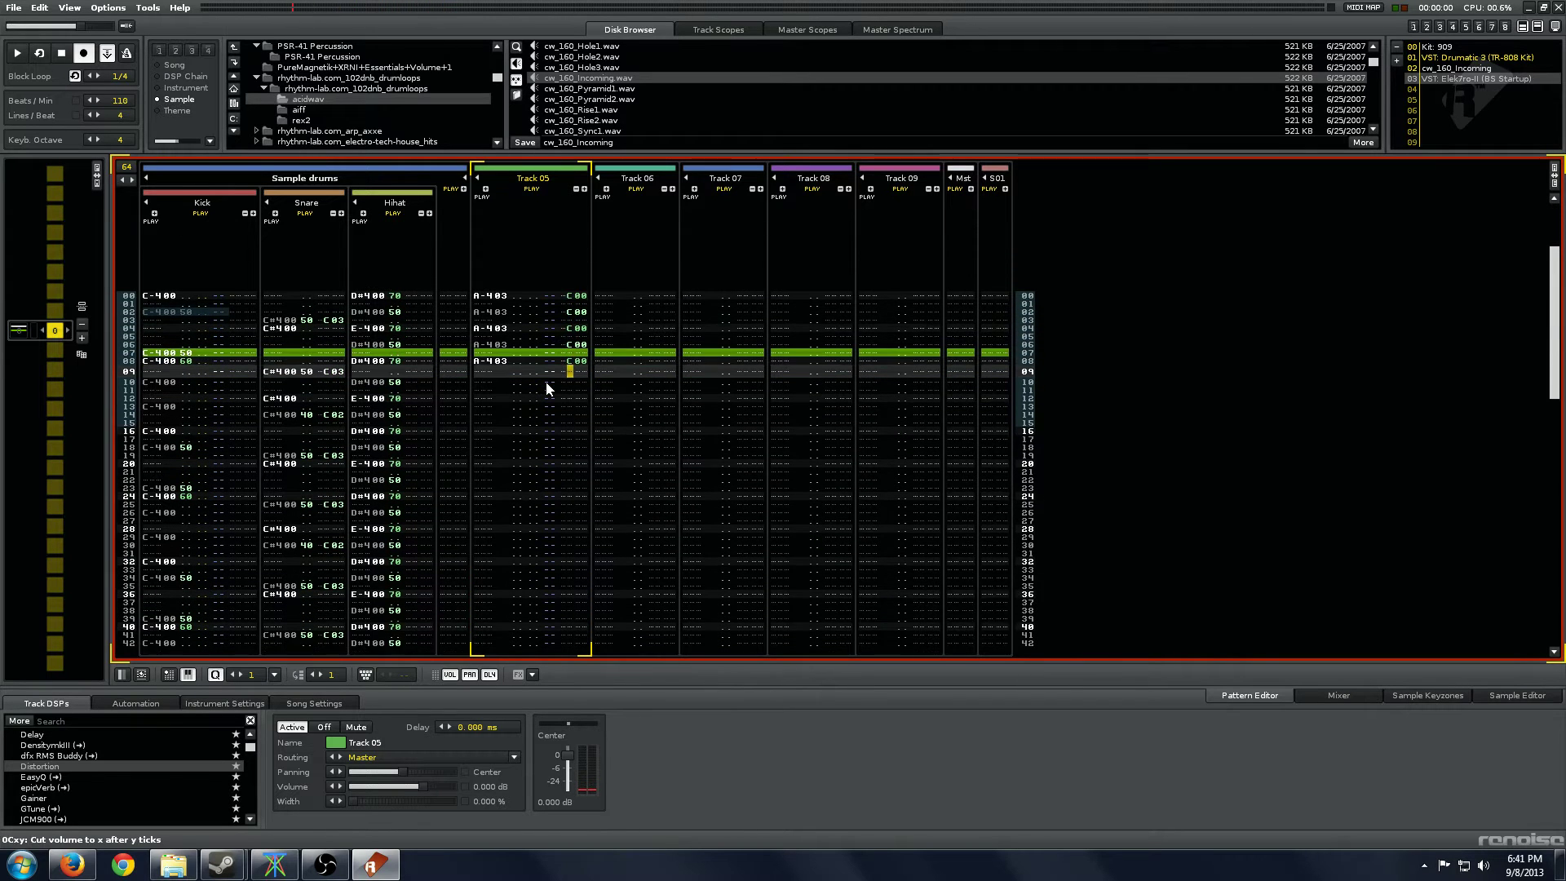
Set the volume cut value to 03 for the Track 05 notes on lines 00 through 08.
key("Right")
key("Up")
key("Up")
key("Up")
key("Up")
key("Up")
key("Up")
key("Up")
key("Up")
key("Up")
key("Up")
key("Right")
key("Down")
key("3")
key("Down")
key("3")
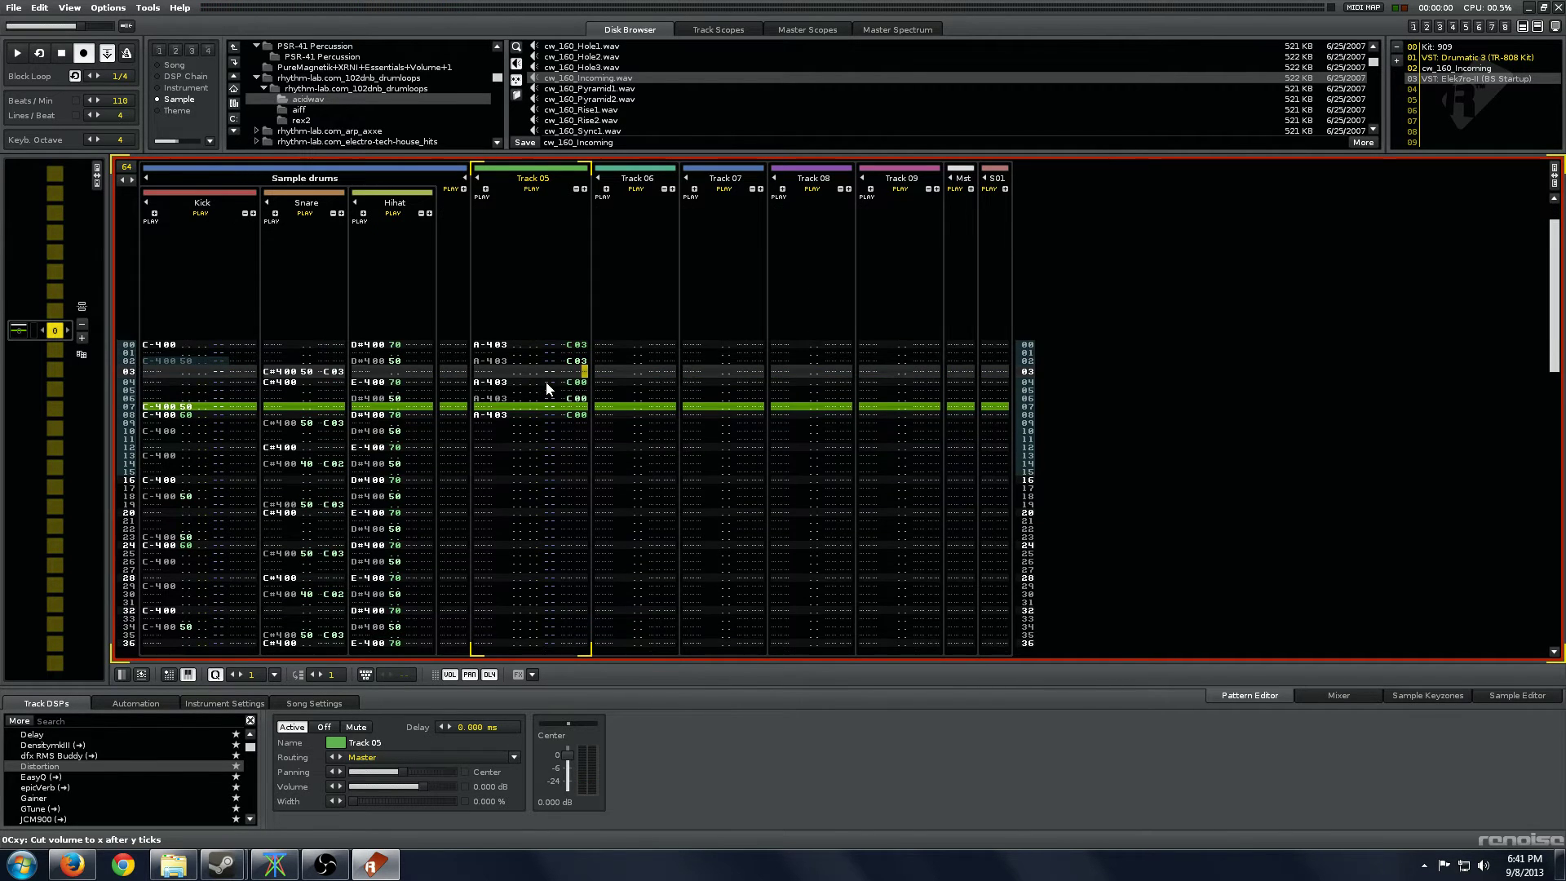
key("Down")
key("3")
key("Down")
key("3")
key("3")
Play the pattern to hear the shortened Elek7ro-II notes with the drums, stop, and return to Track 05's note column.
key("space")
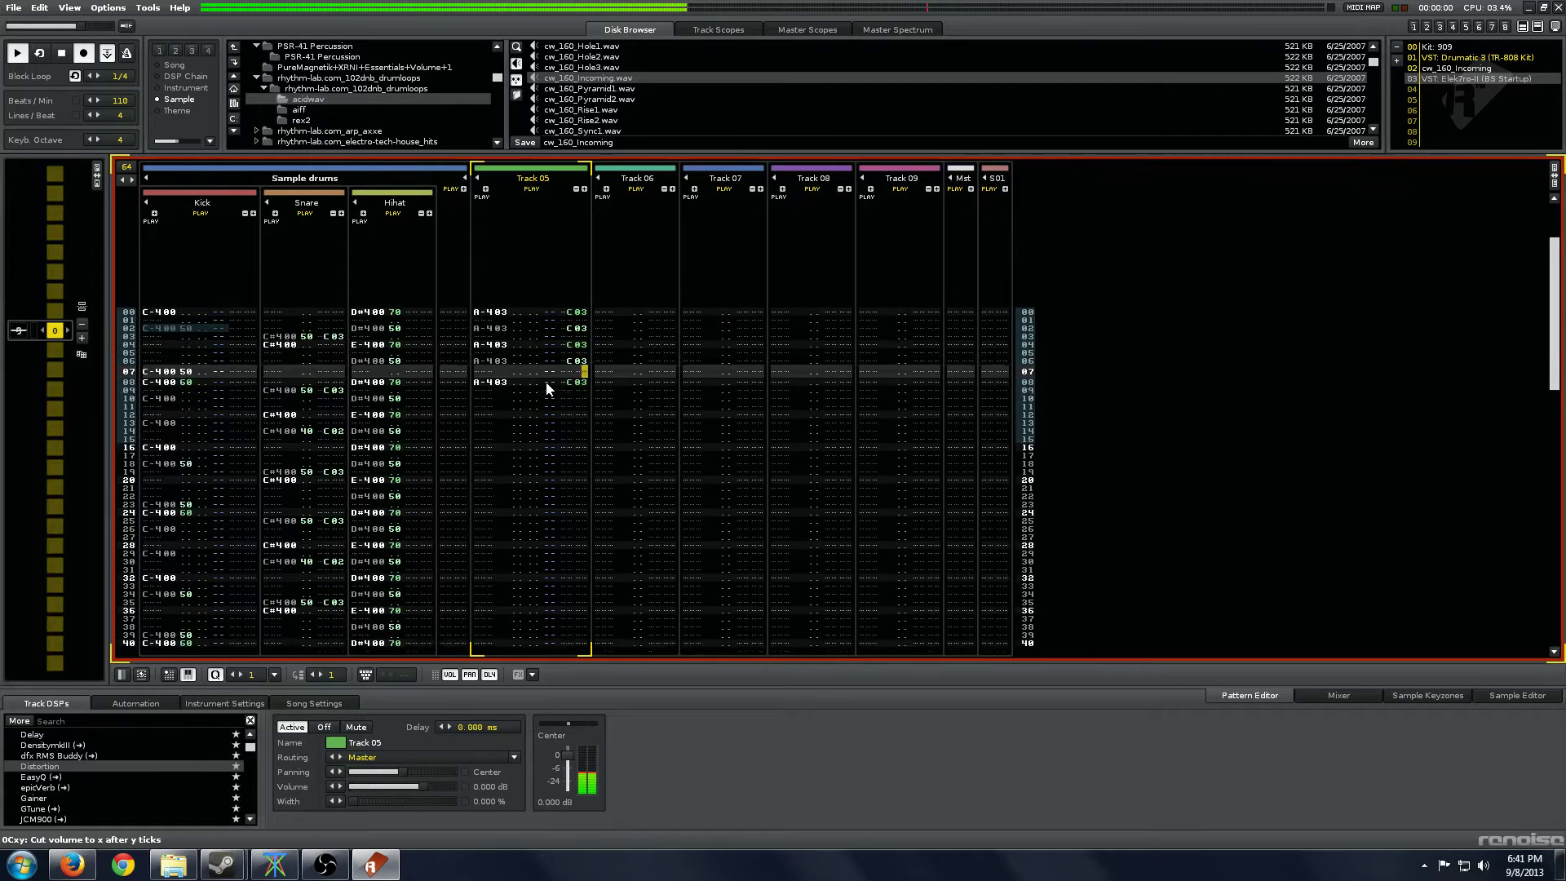
key("space")
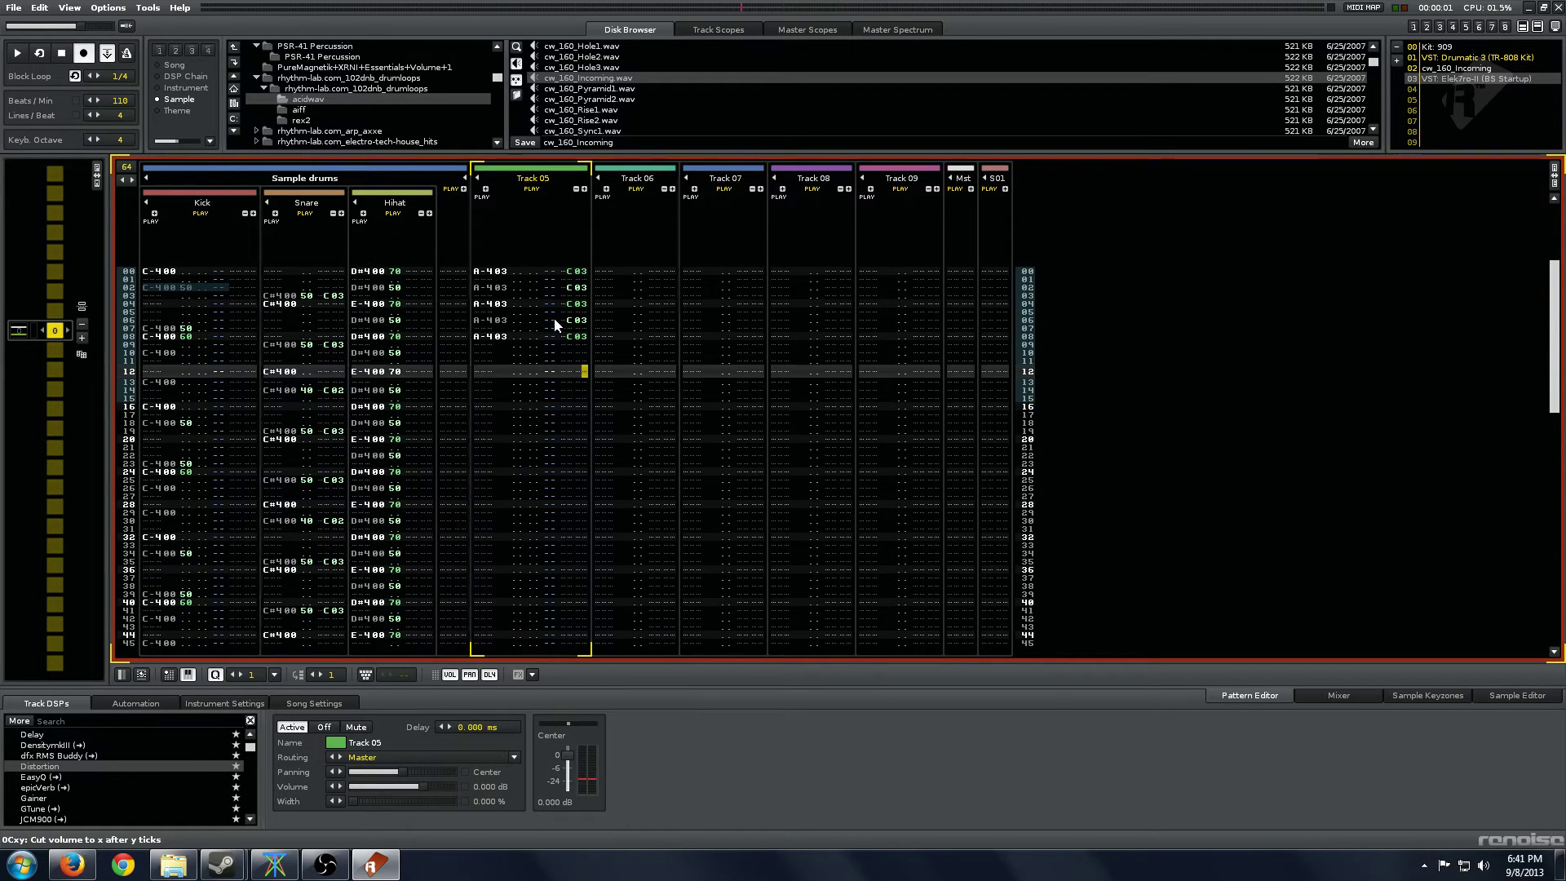
key("shift+Tab")
key("space")
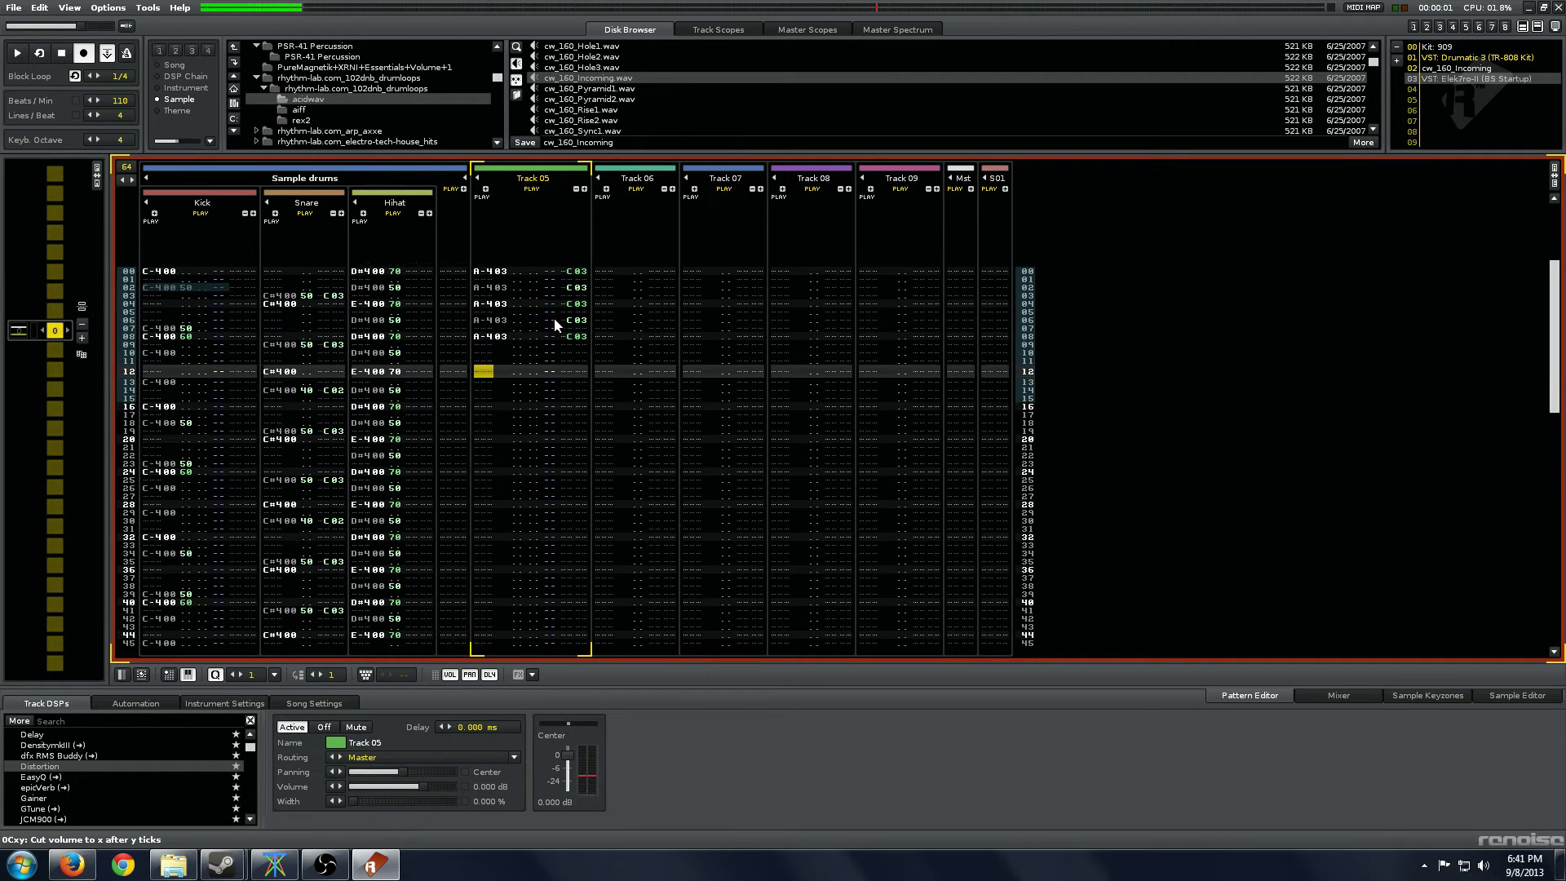
Delete the volume cut commands from Track 05's effect column on lines 00 through 08 and return to line 00.
key("Home")
key("Right")
key("Right")
key("Right")
key("Right")
key("Right")
key("Right")
key("Right")
key("Right")
key("Right")
key("Right")
key("Delete")
key("Delete")
key("Delete")
key("Delete")
key("Delete")
key("Delete")
key("Delete")
key("Delete")
key("Delete")
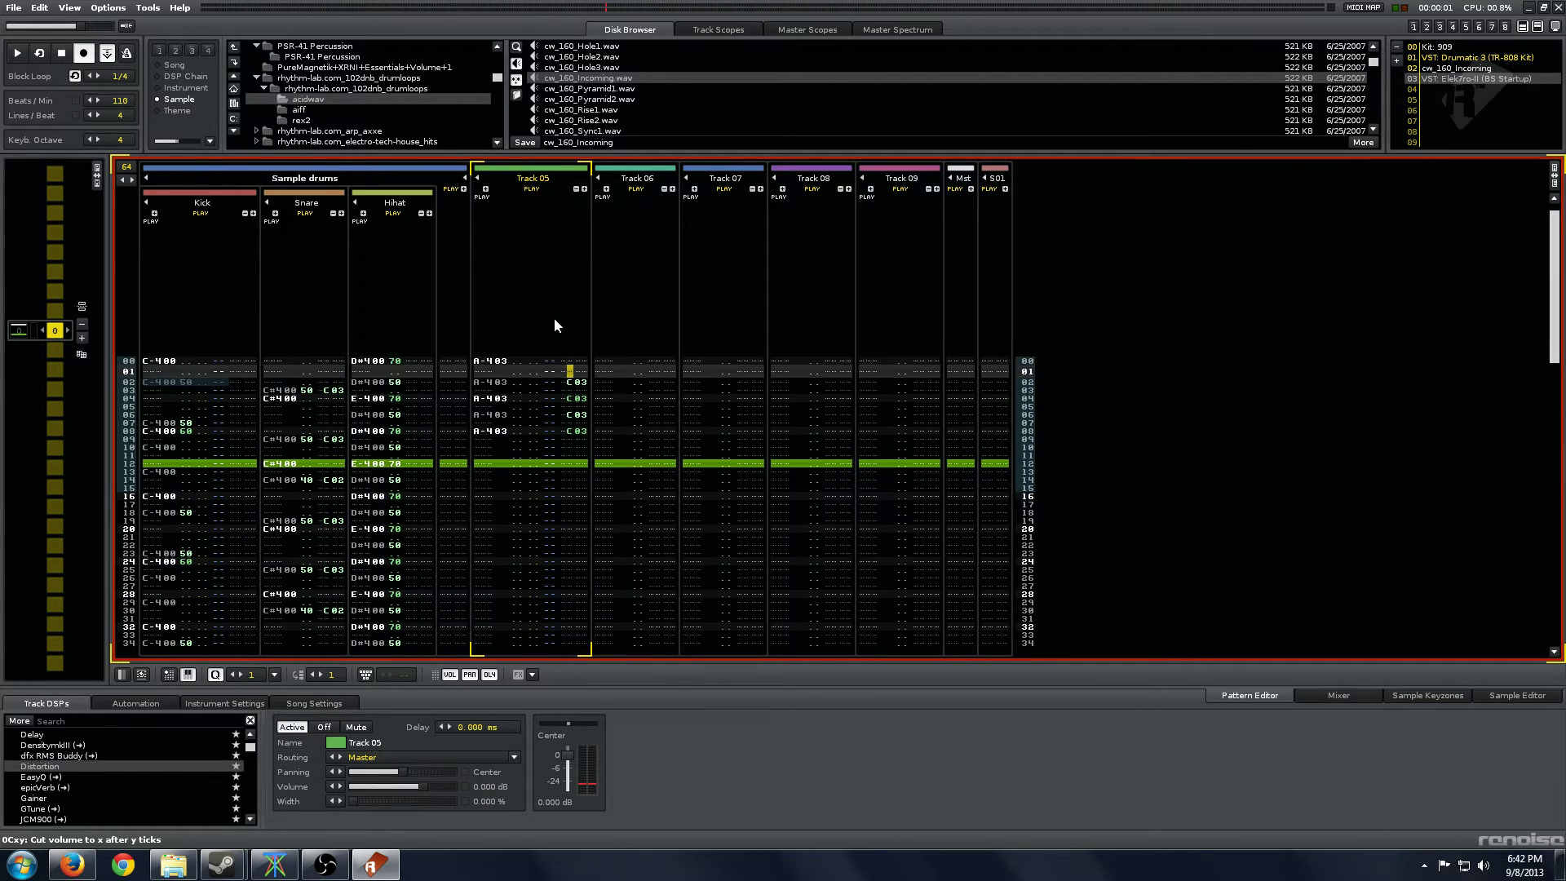
key("Left")
key("Left")
key("Left")
key("Left")
key("Left")
key("Home")
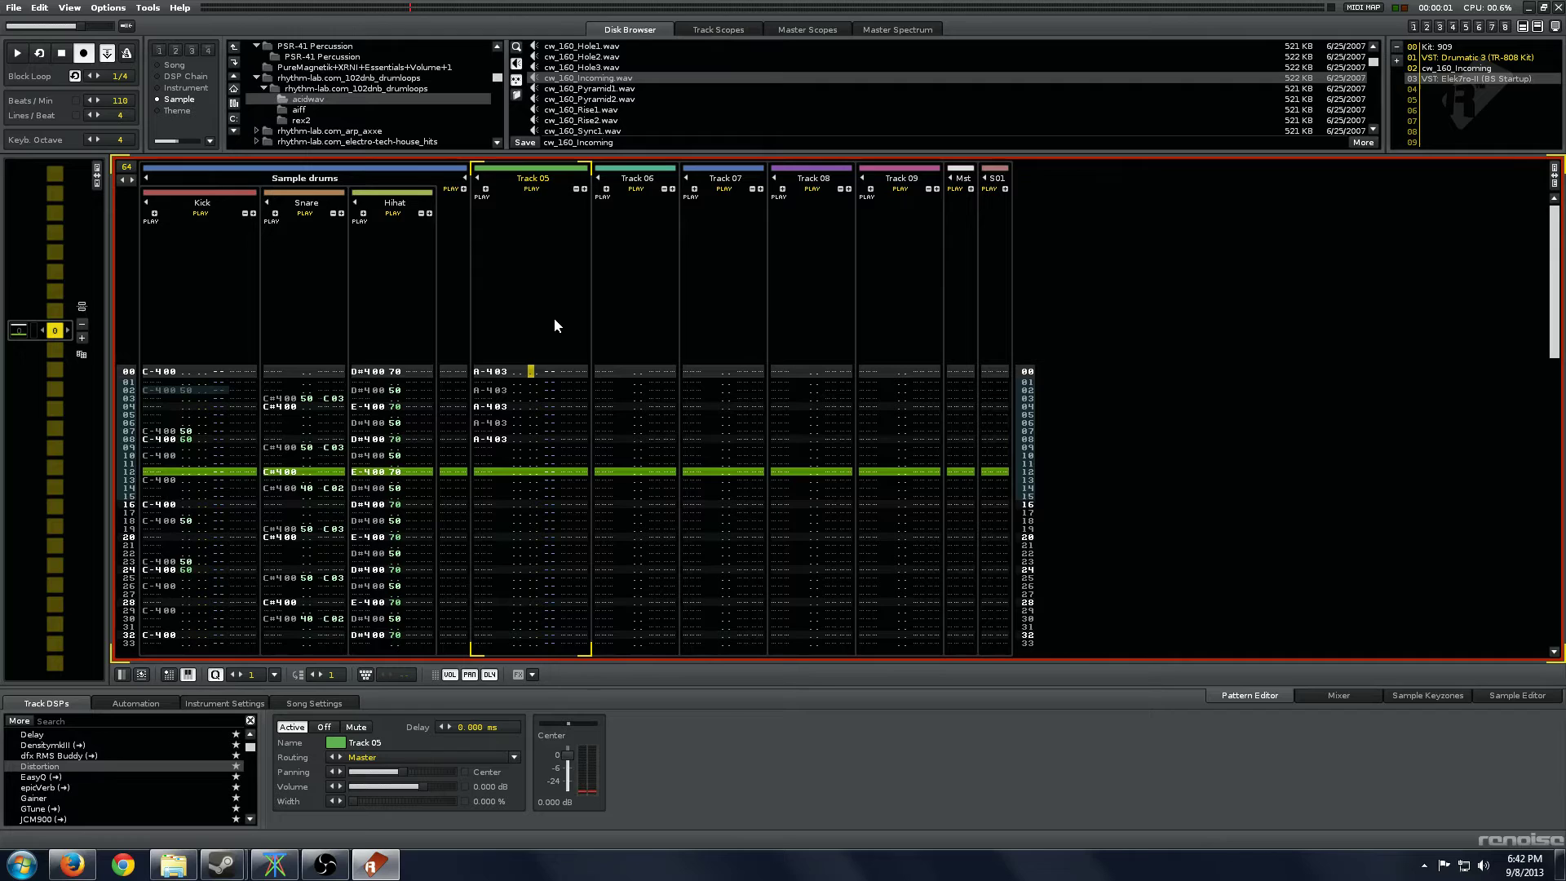
Enter the note cut C3 in Track 05's panning column on lines 00 and 04.
key("Left")
key("Left")
key("Left")
key("Right")
key("Right")
key("Right")
key("Right")
type("c4")
key("Up")
key("Up")
key("Right")
type("3")
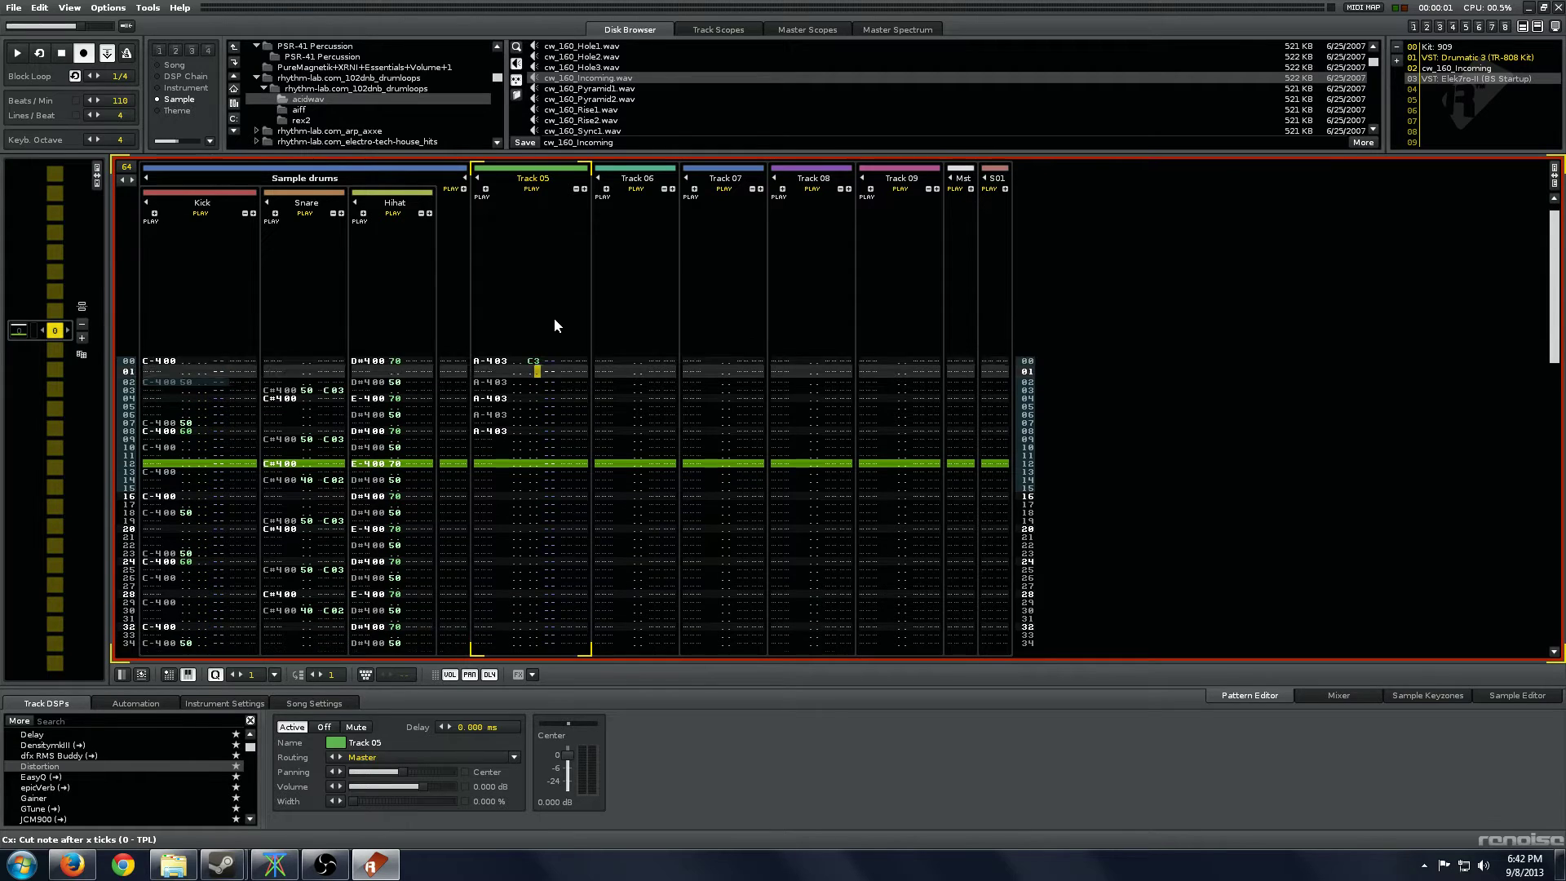
key("Down")
key("Left")
key("Down")
key("Down")
type("c")
key("Up")
key("Right")
type("3")
Enter the note cut C3 in Track 05's panning column on line 08.
key("Down")
key("Left")
key("Down")
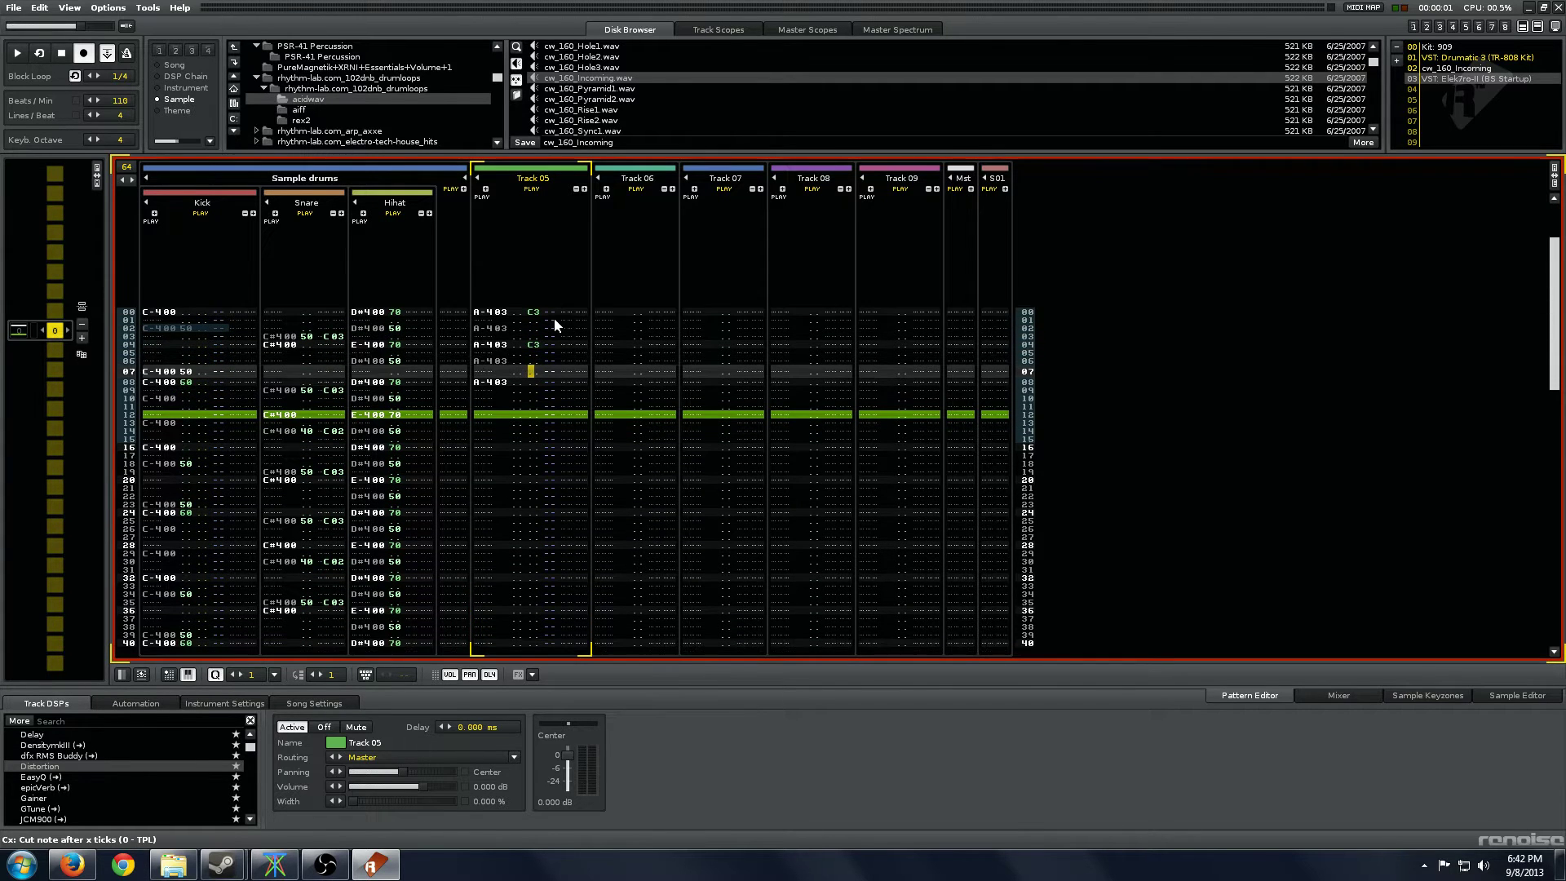
key("Down")
type("c")
key("Up")
key("Right")
type("3")
Play the pattern to hear the cut and uncut Track 05 notes with the drums, and stop.
key("Left")
key("Left")
key("Up")
key("Left")
key("Up")
key("Up")
key("Up")
key("Up")
key("Up")
key("Up")
key("Up")
key("Up")
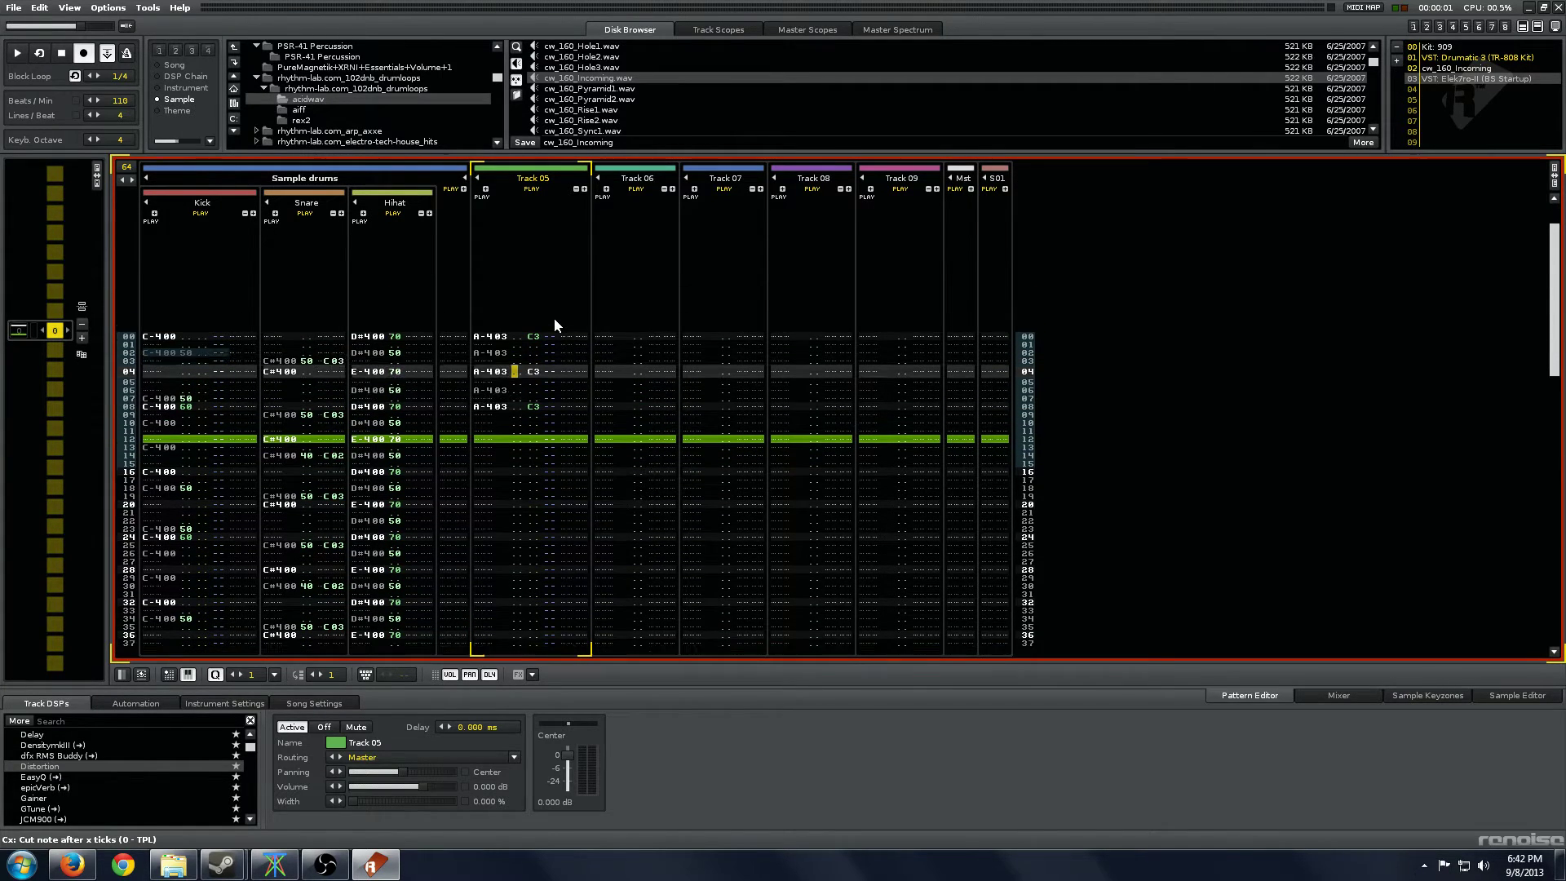
key("space")
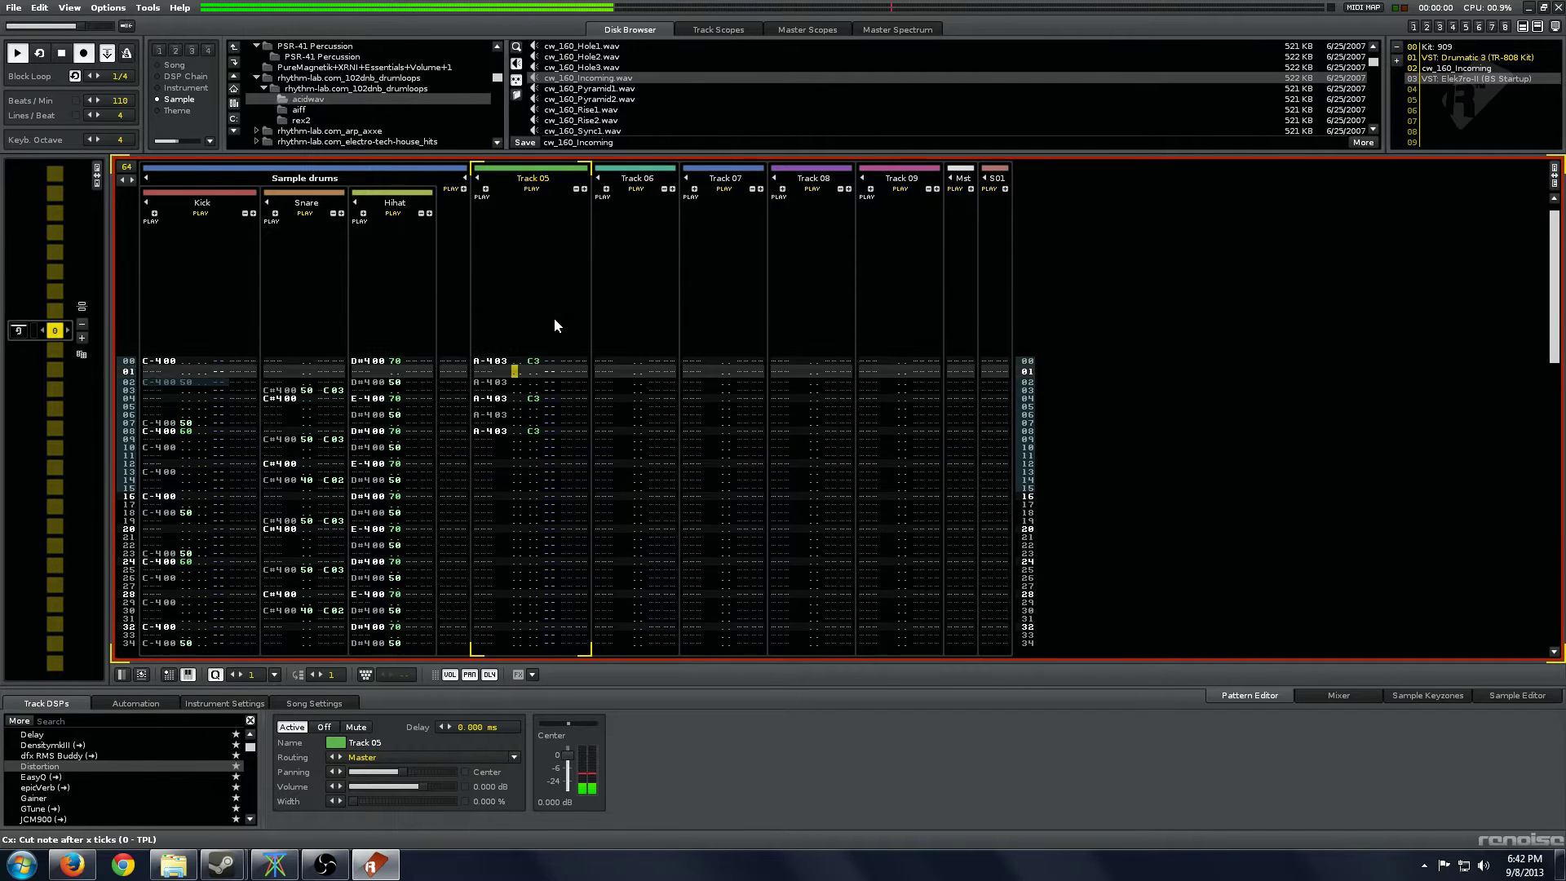
key("space")
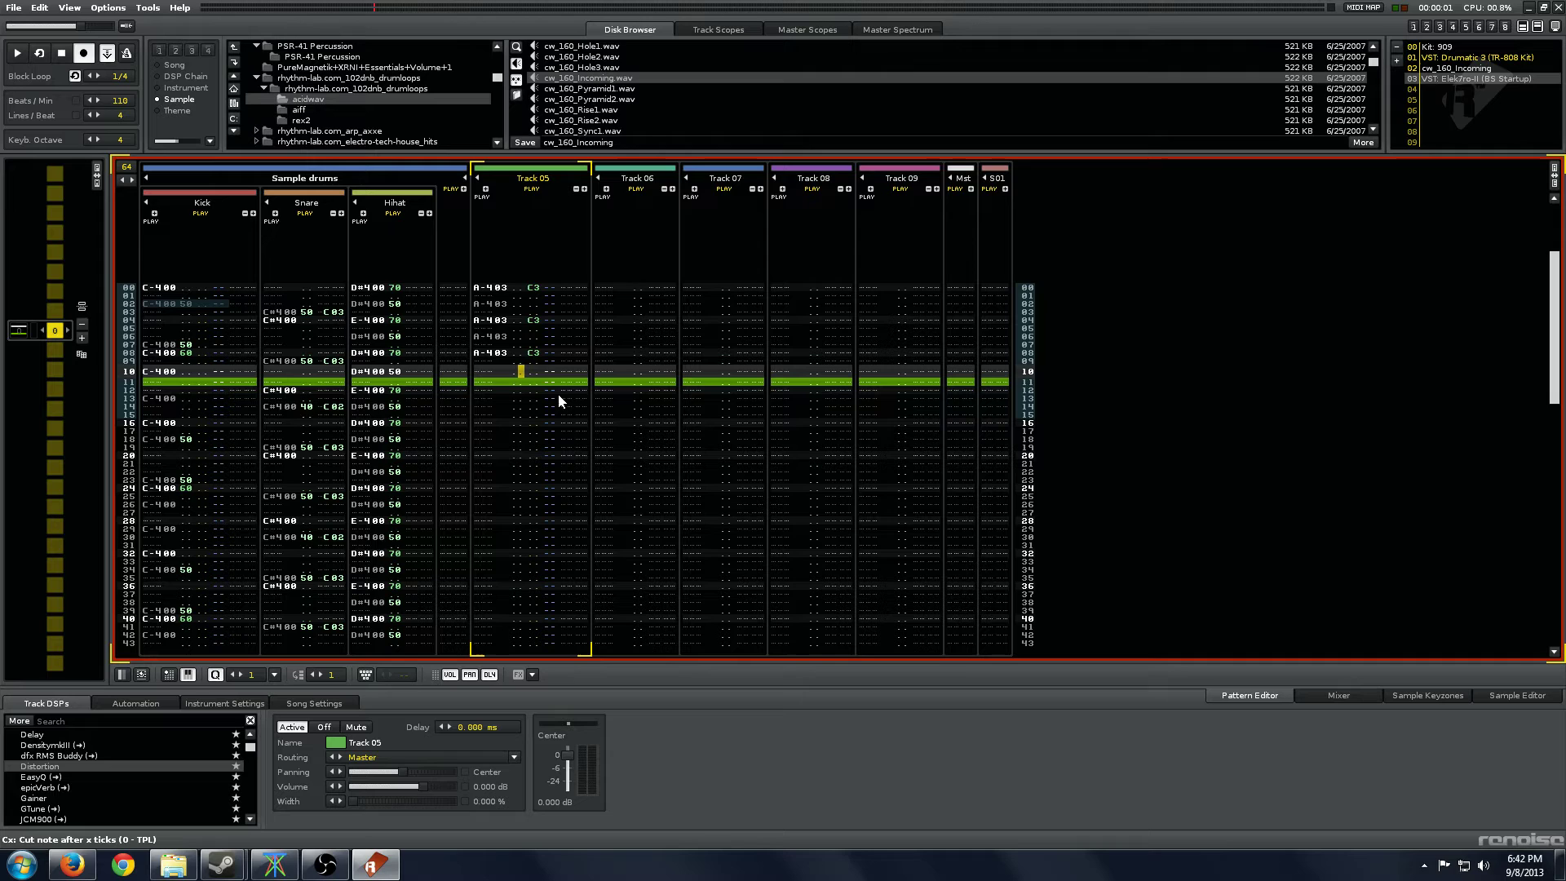
Delete the note cut from line 00 of Track 05 and enter C3 on line 02 instead.
key("Up")
key("Up")
key("Up")
key("Up")
key("Up")
key("Up")
key("Up")
key("Up")
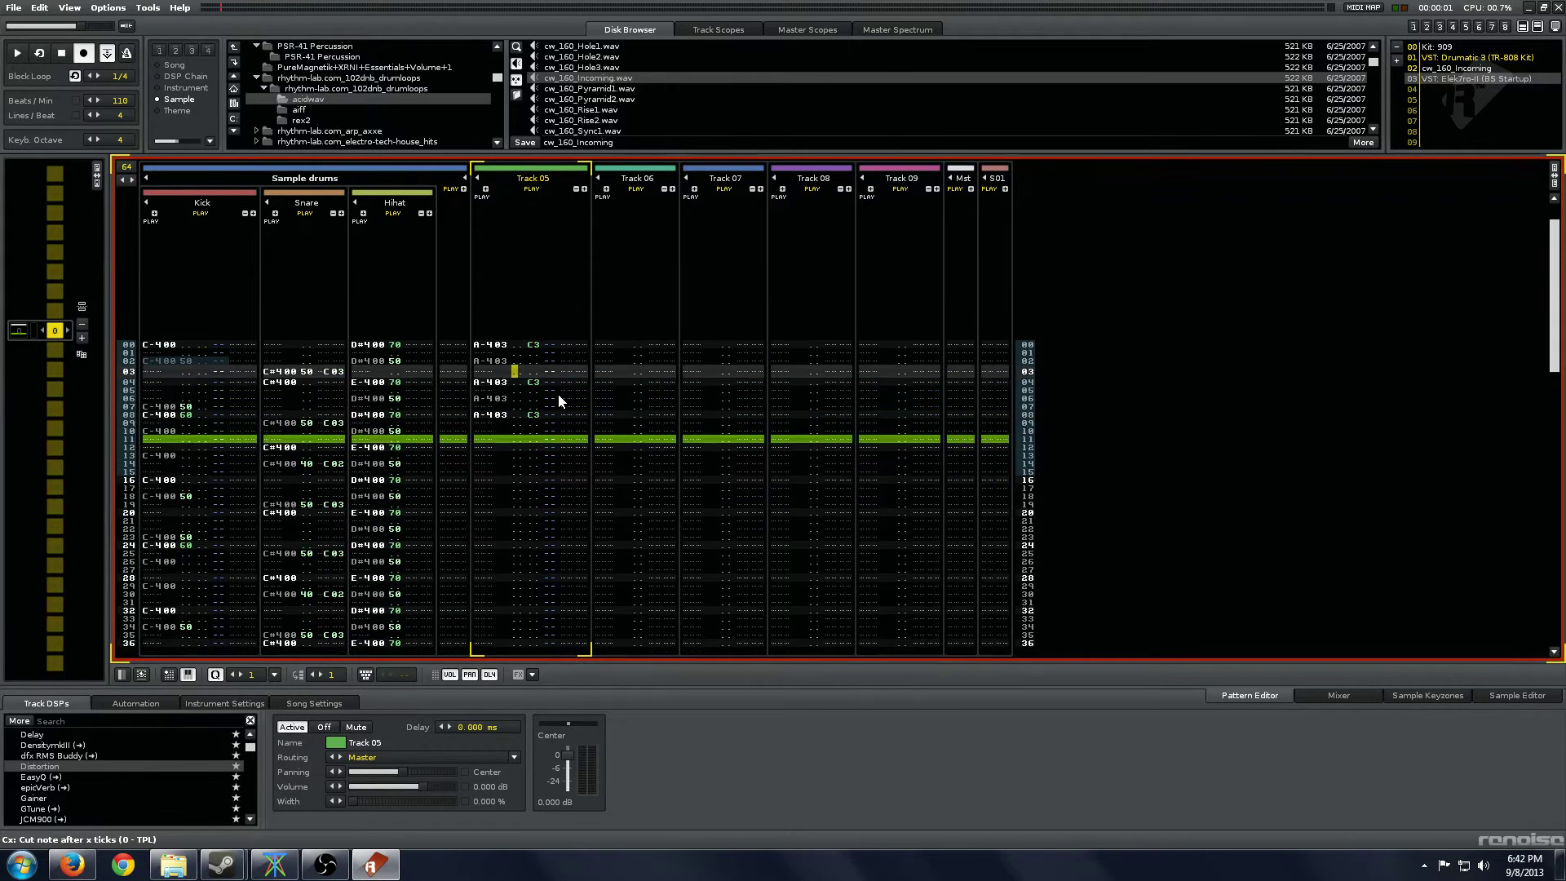
key("Left")
key("Right")
key("Right")
key("Right")
key("Up")
key("Up")
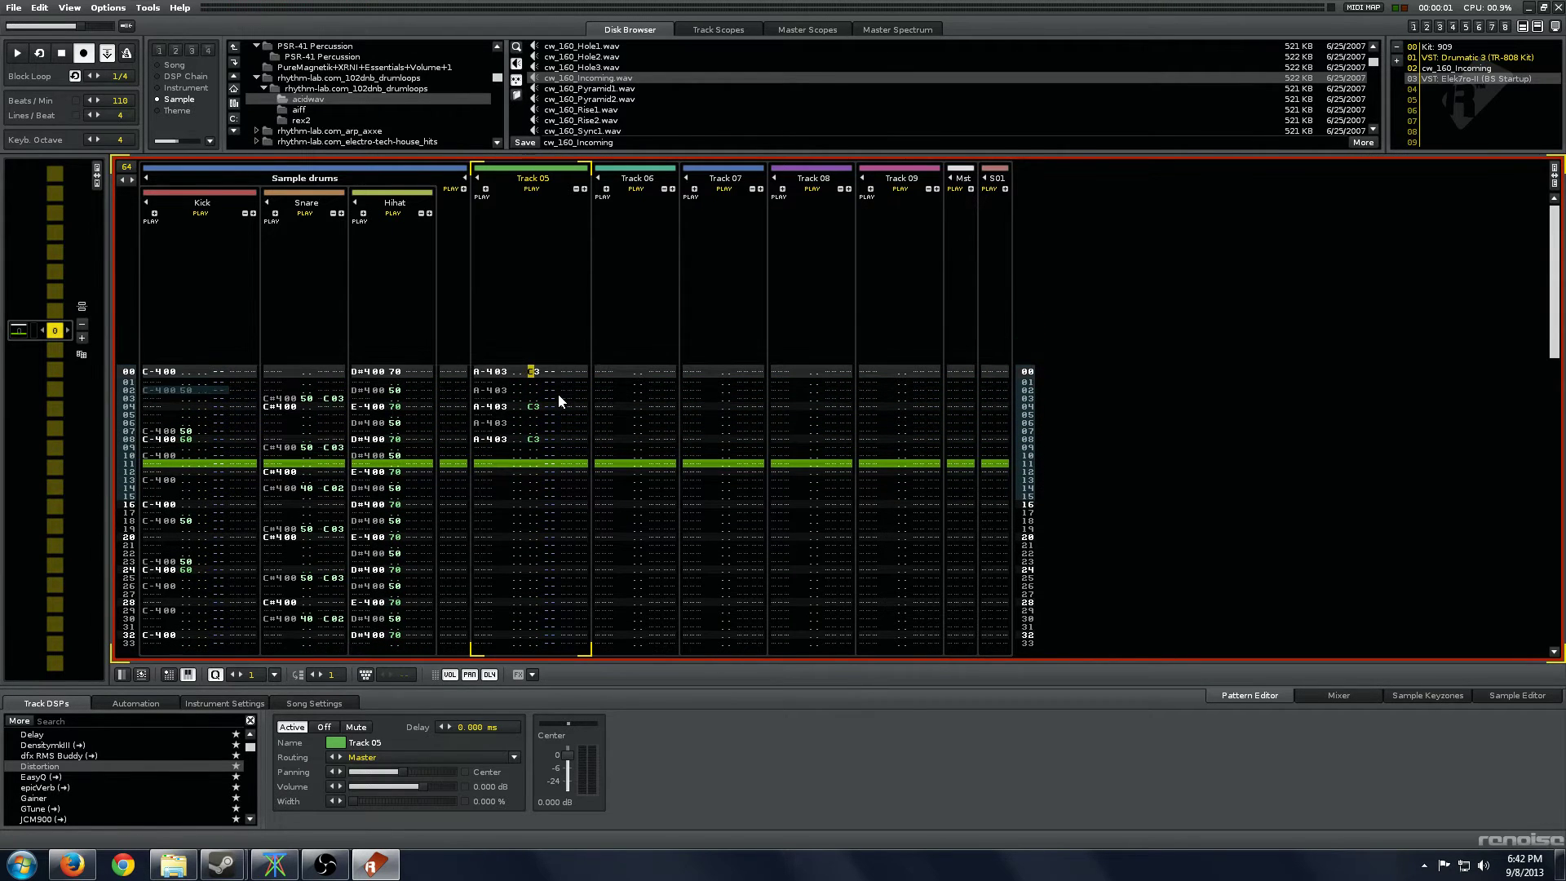
key("Delete")
key("Down")
type("c3")
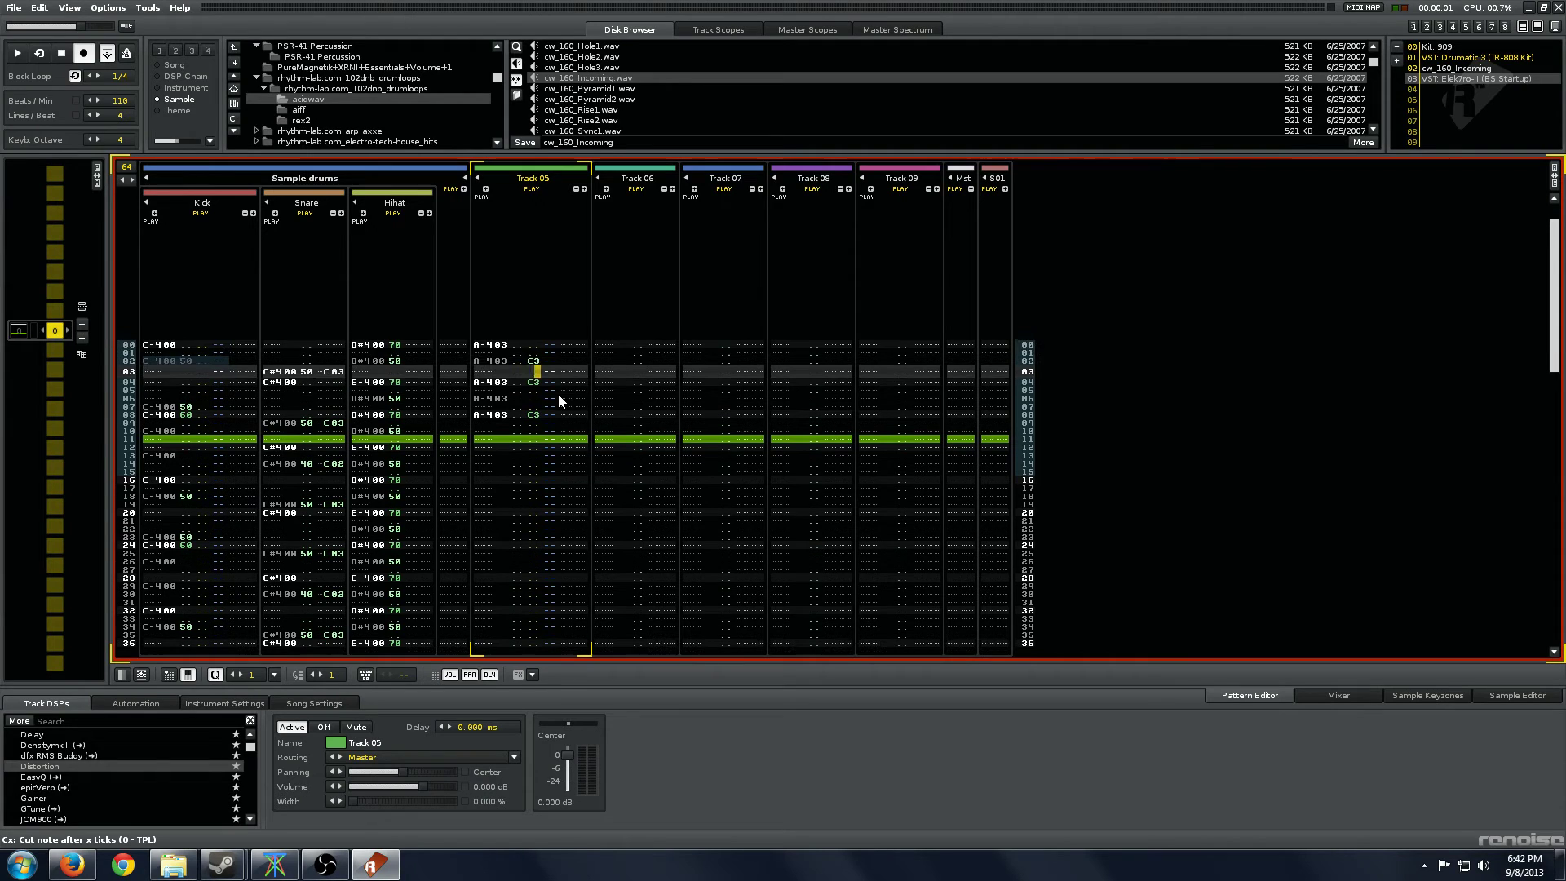
Add an A-4 note on line 03 of Track 05 with the note cut C4 in its panning column.
key("Left")
key("Left")
key("Left")
key("Left")
key("n")
key("Right")
key("Right")
key("Right")
key("Right")
key("Right")
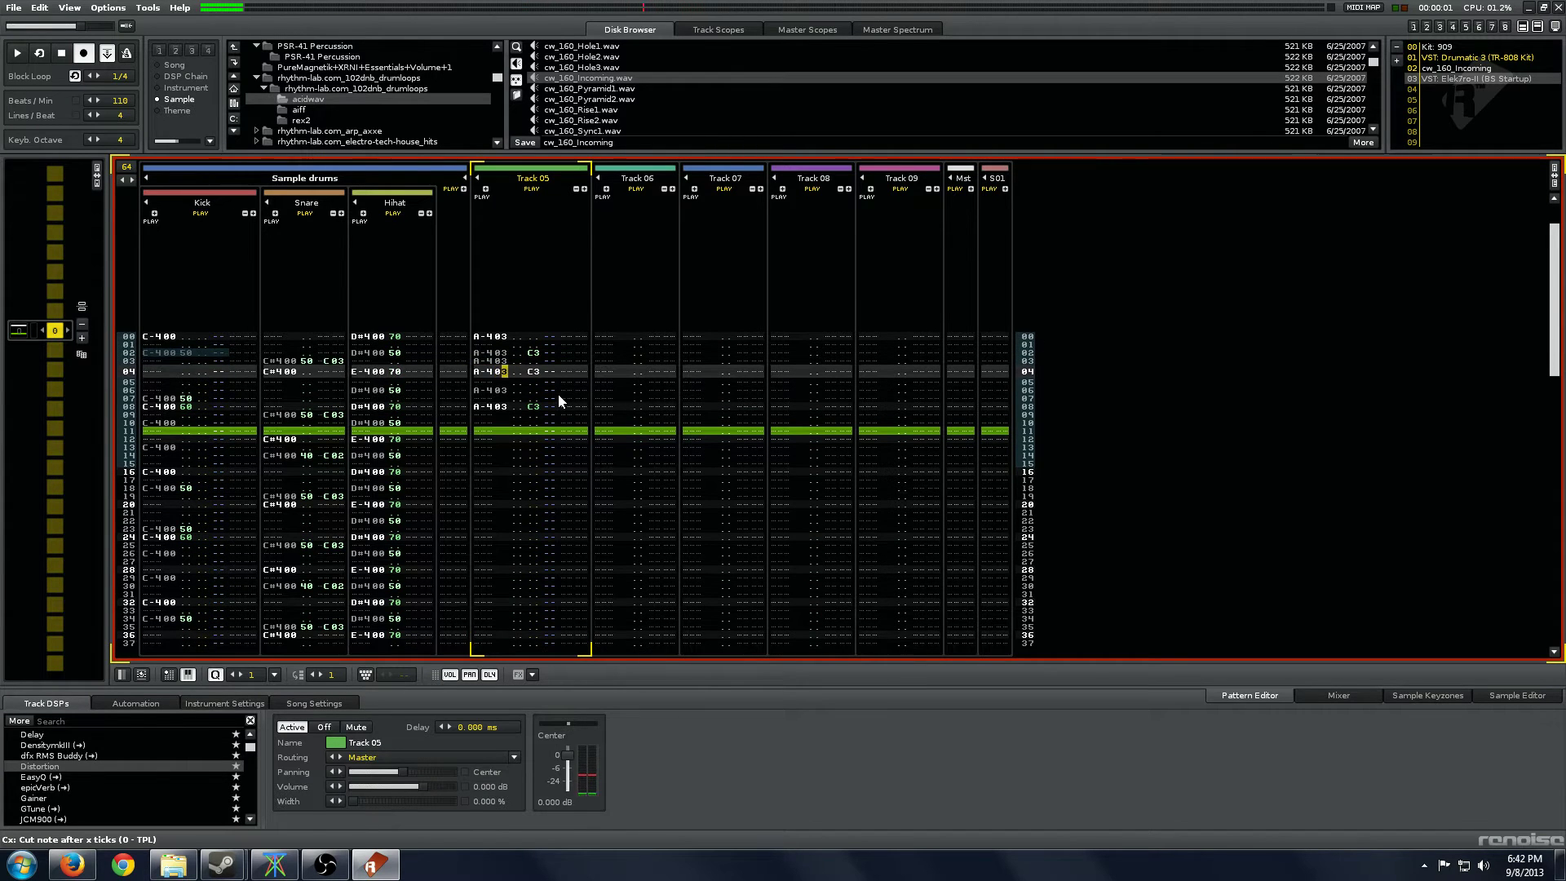
key("Up")
type("c3")
key("Up")
type("4")
Play the pattern to hear the added line 03 note, stop, and go to Track 05's note column on line 10.
key("space")
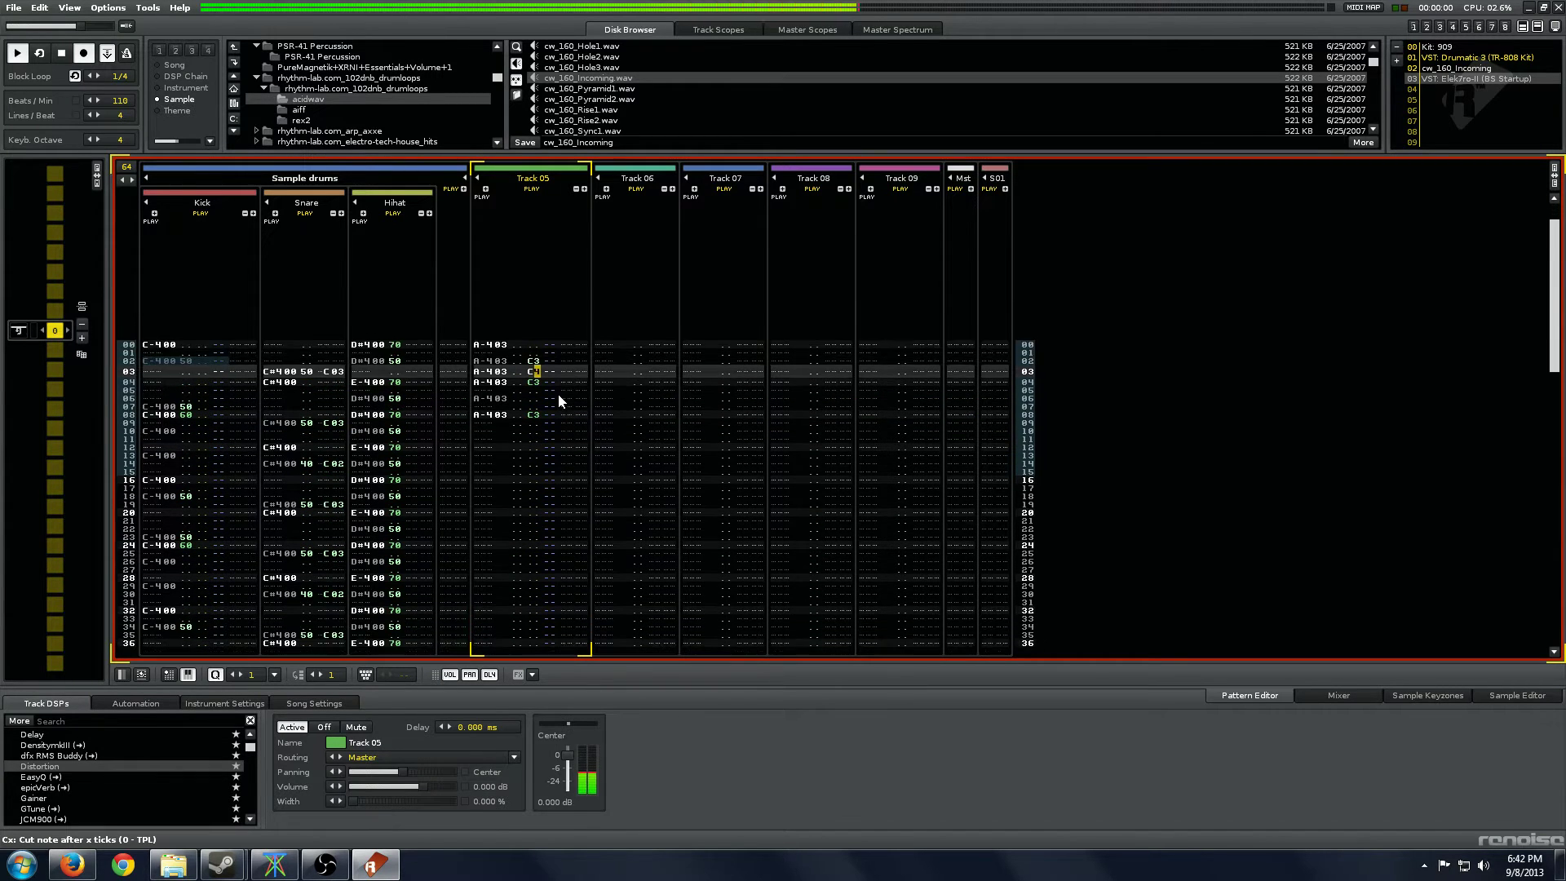
key("Down")
key("Left")
key("Left")
key("Left")
key("Left")
key("Left")
key("Left")
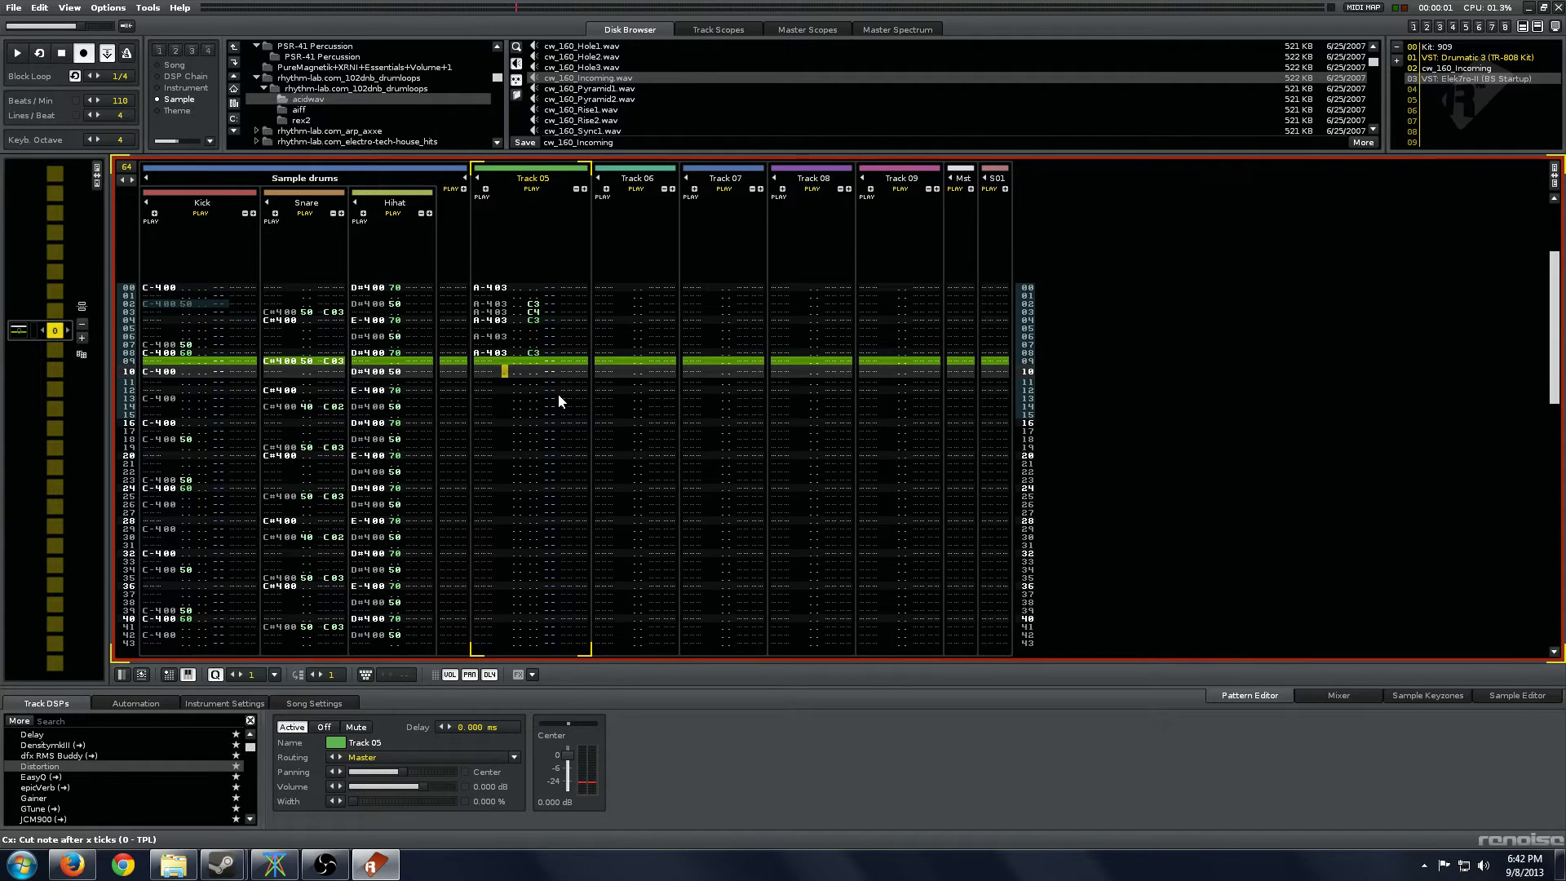
Enter A-4 on line 10, E-4 on lines 12 and 13, and A-4 on line 14 of Track 05.
key("n")
key("Down")
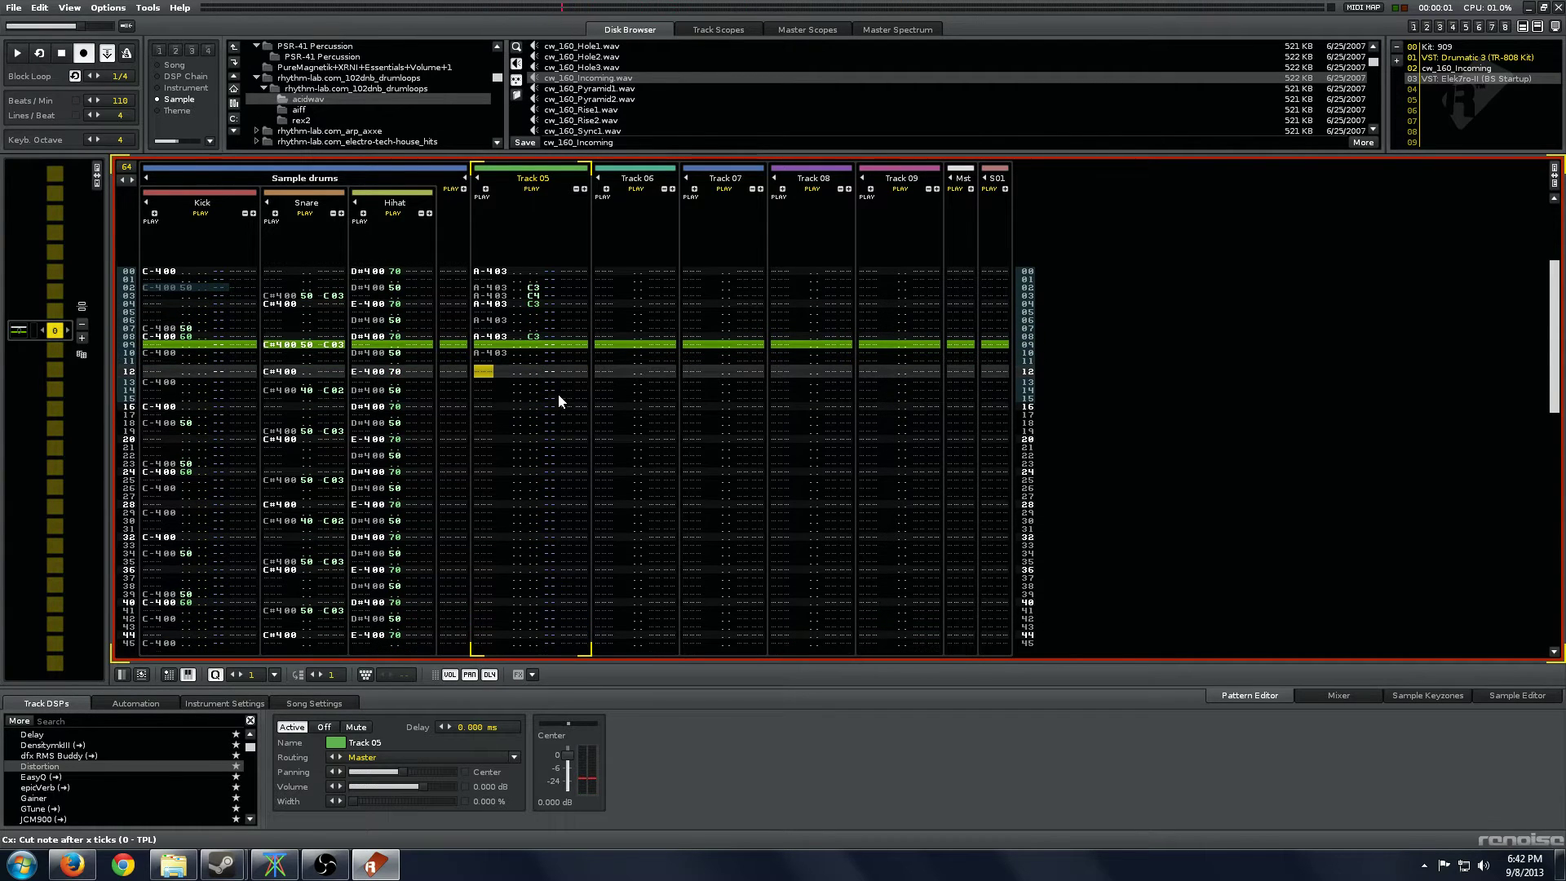
key("c")
key("c")
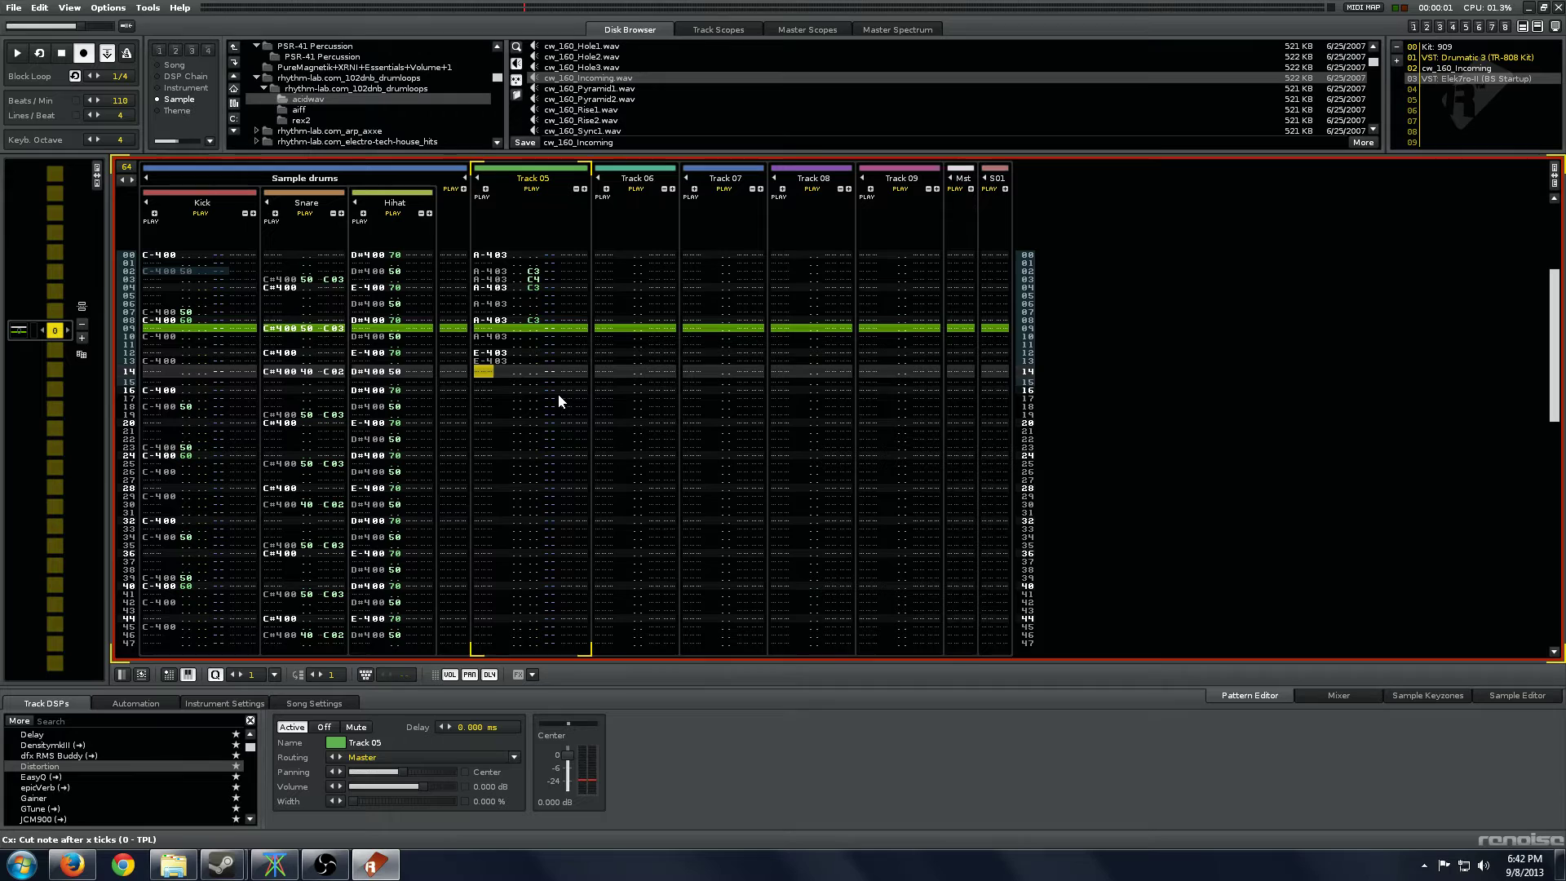
key("n")
Enter the note cut C3 in Track 05's panning column for the E-4 notes on lines 12 and 13.
key("Right")
key("Right")
key("Right")
key("Right")
key("Up")
key("Right")
key("Up")
key("Up")
key("c")
key("c")
Play the pattern to hear the extended synth phrase, stop, and return to Track 05's note column.
key("space")
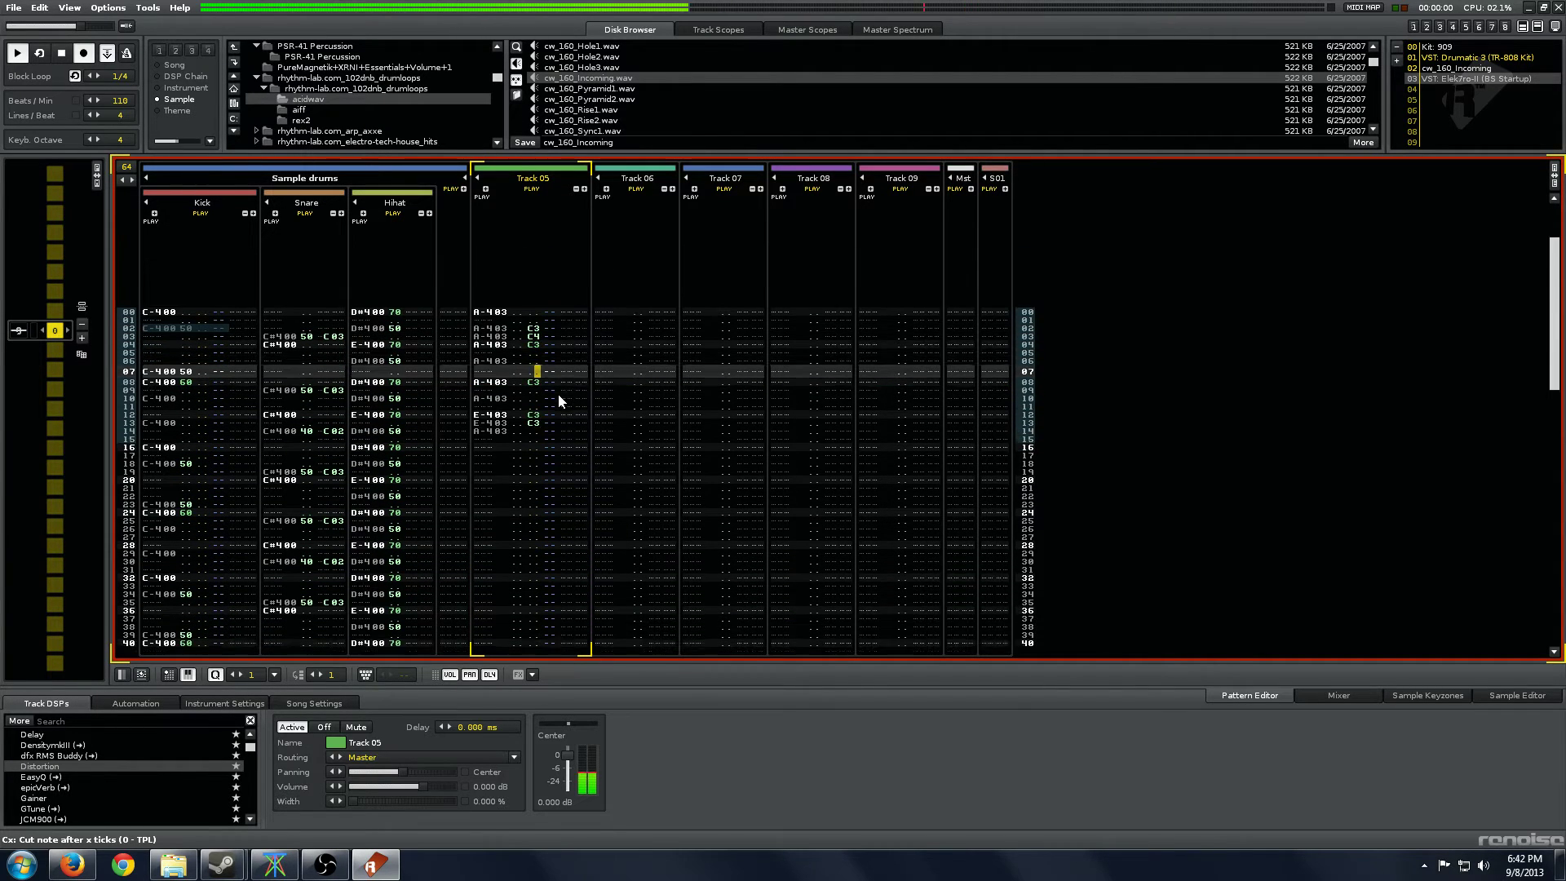
key("space")
key("Left")
key("Left")
key("Left")
key("Left")
key("Left")
key("Left")
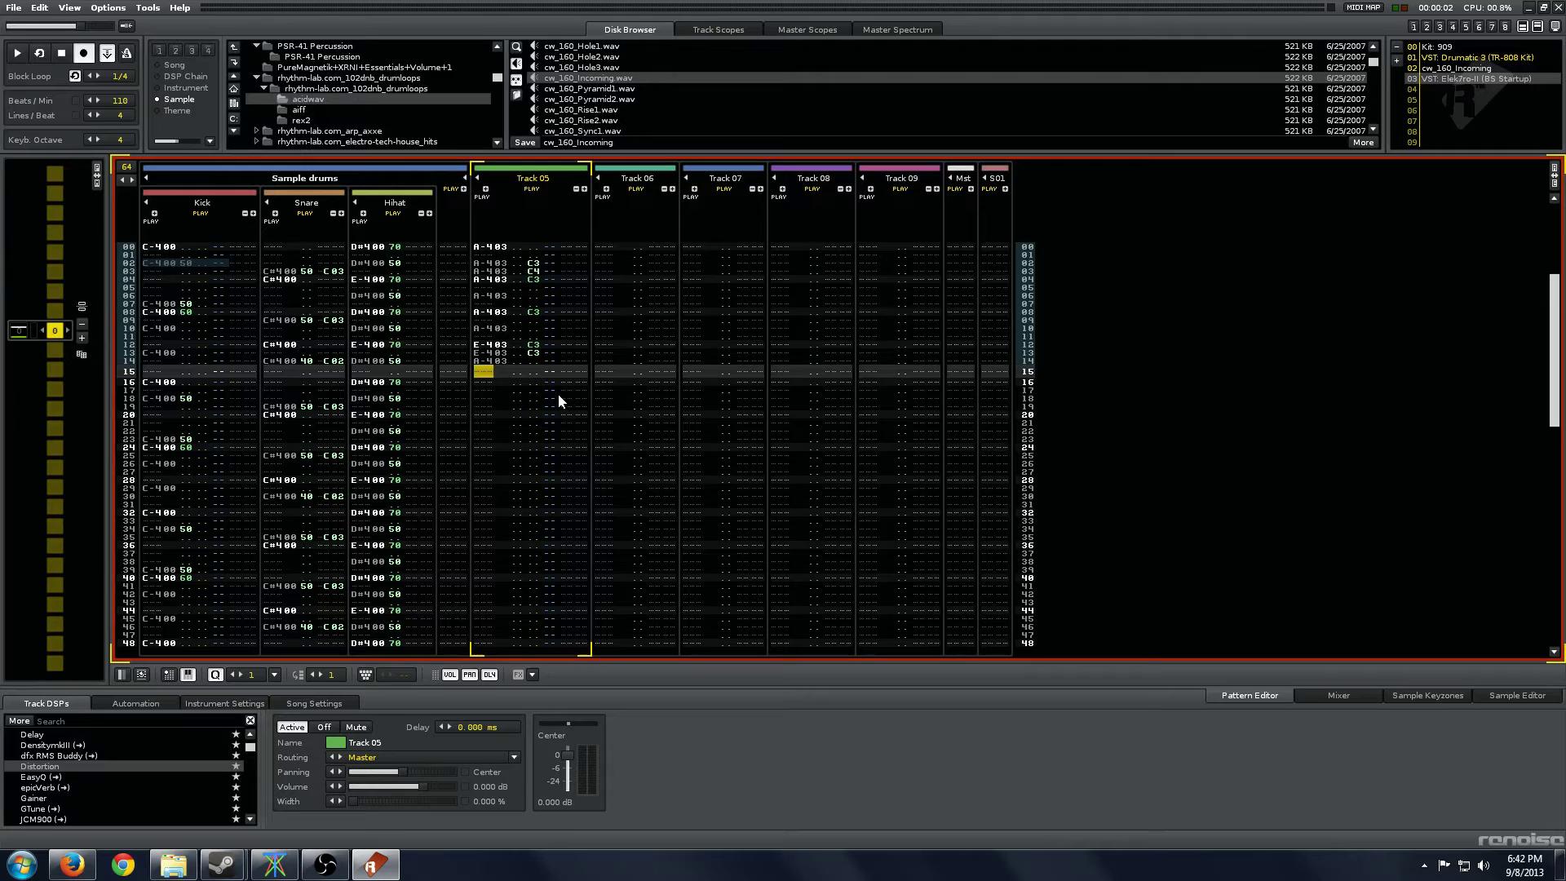
Copy Track 05's opening 16-line phrase repeatedly down the rest of the pattern and play the result.
key("space")
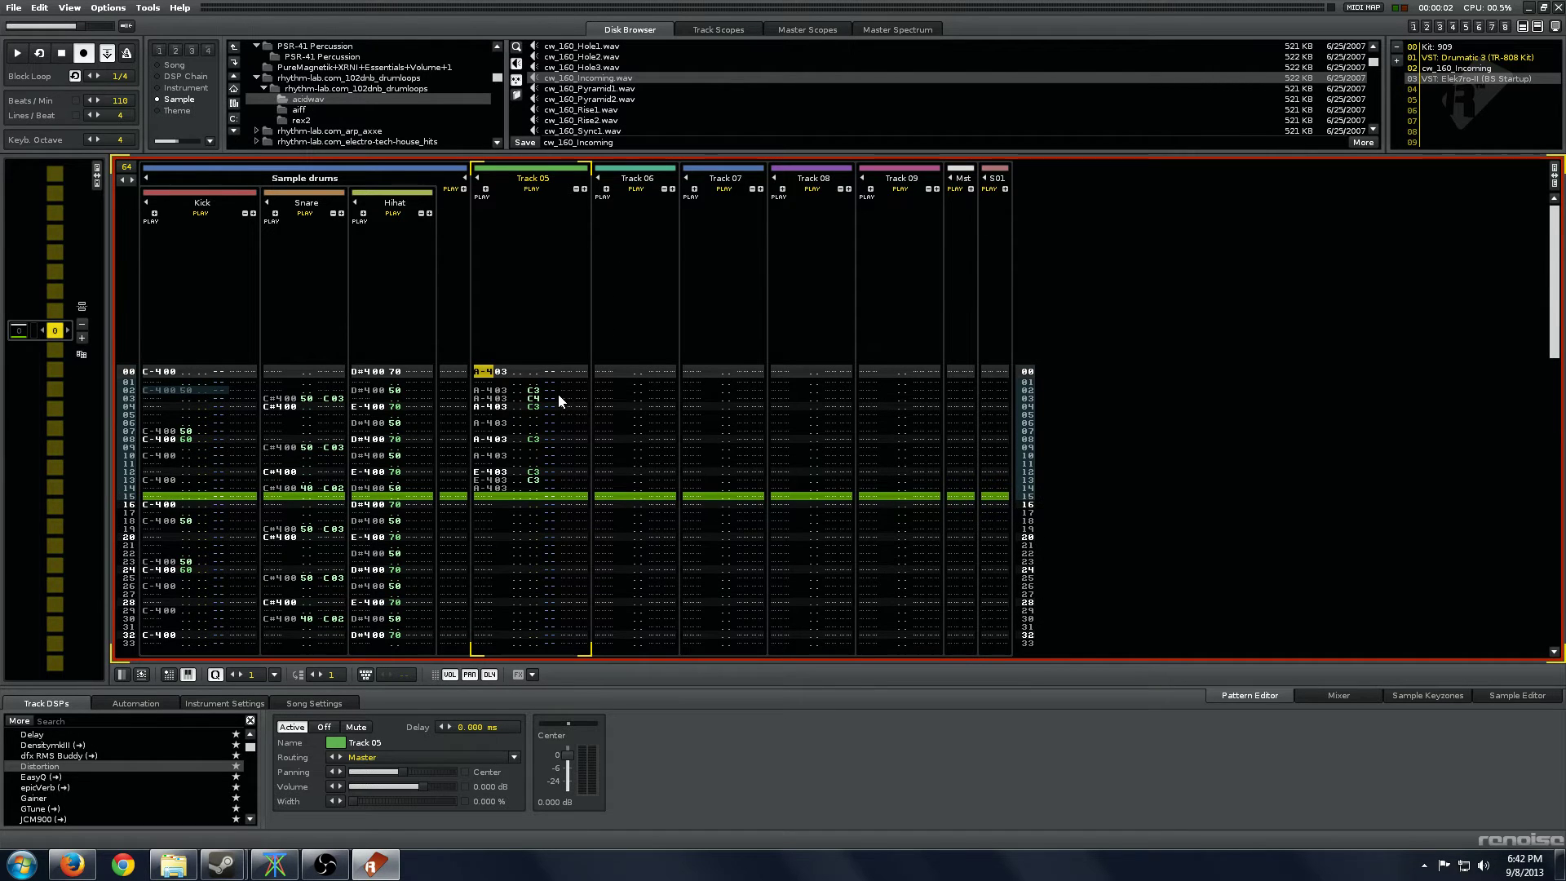
key("shift+Page_Down")
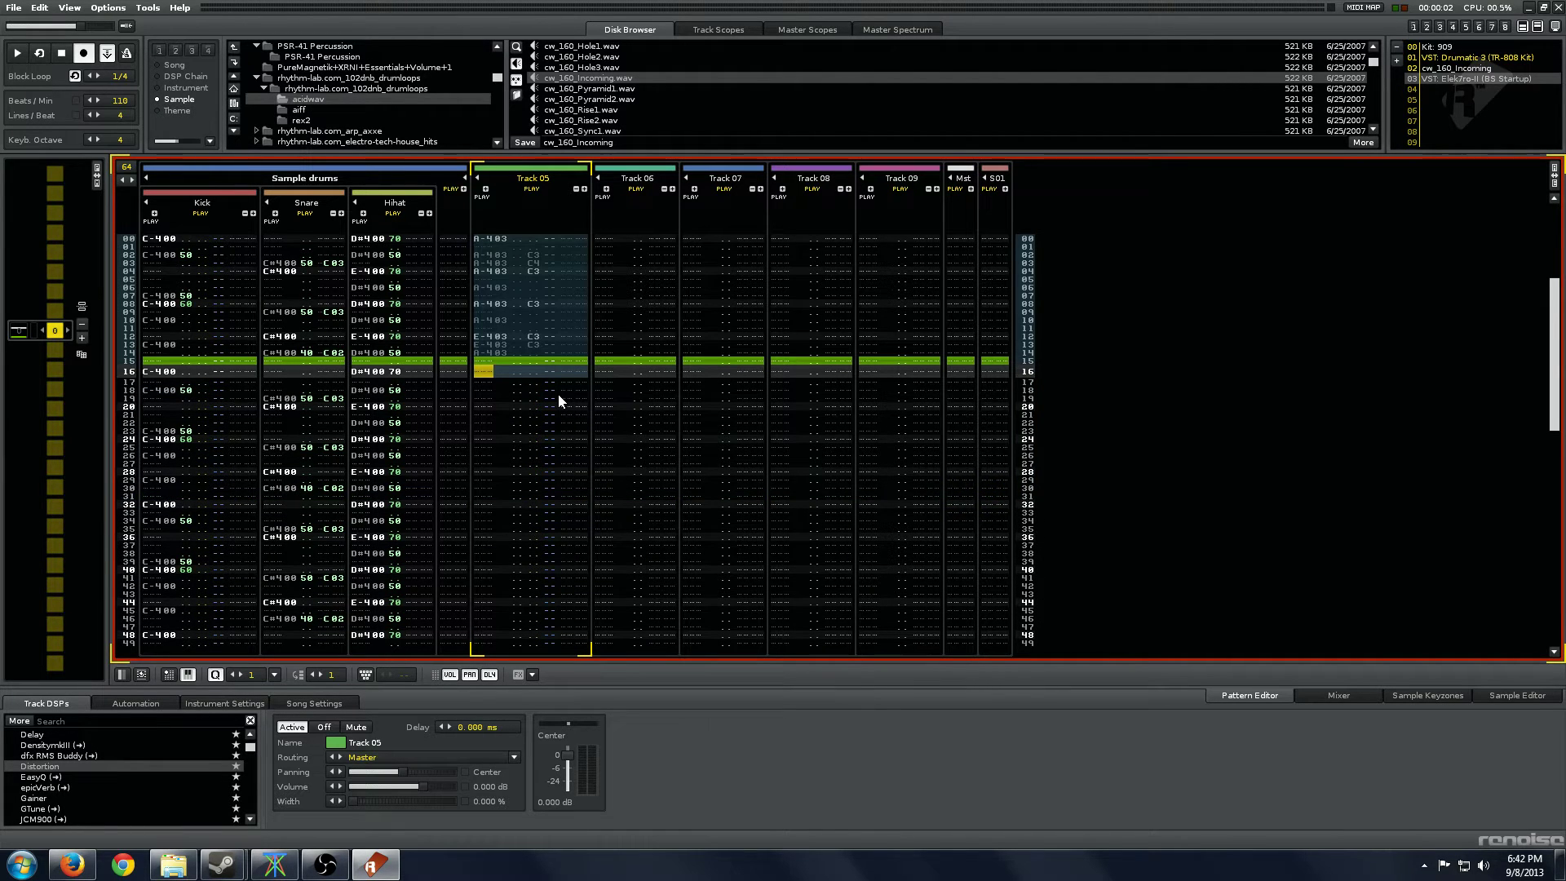
key("ctrl+v")
key("space")
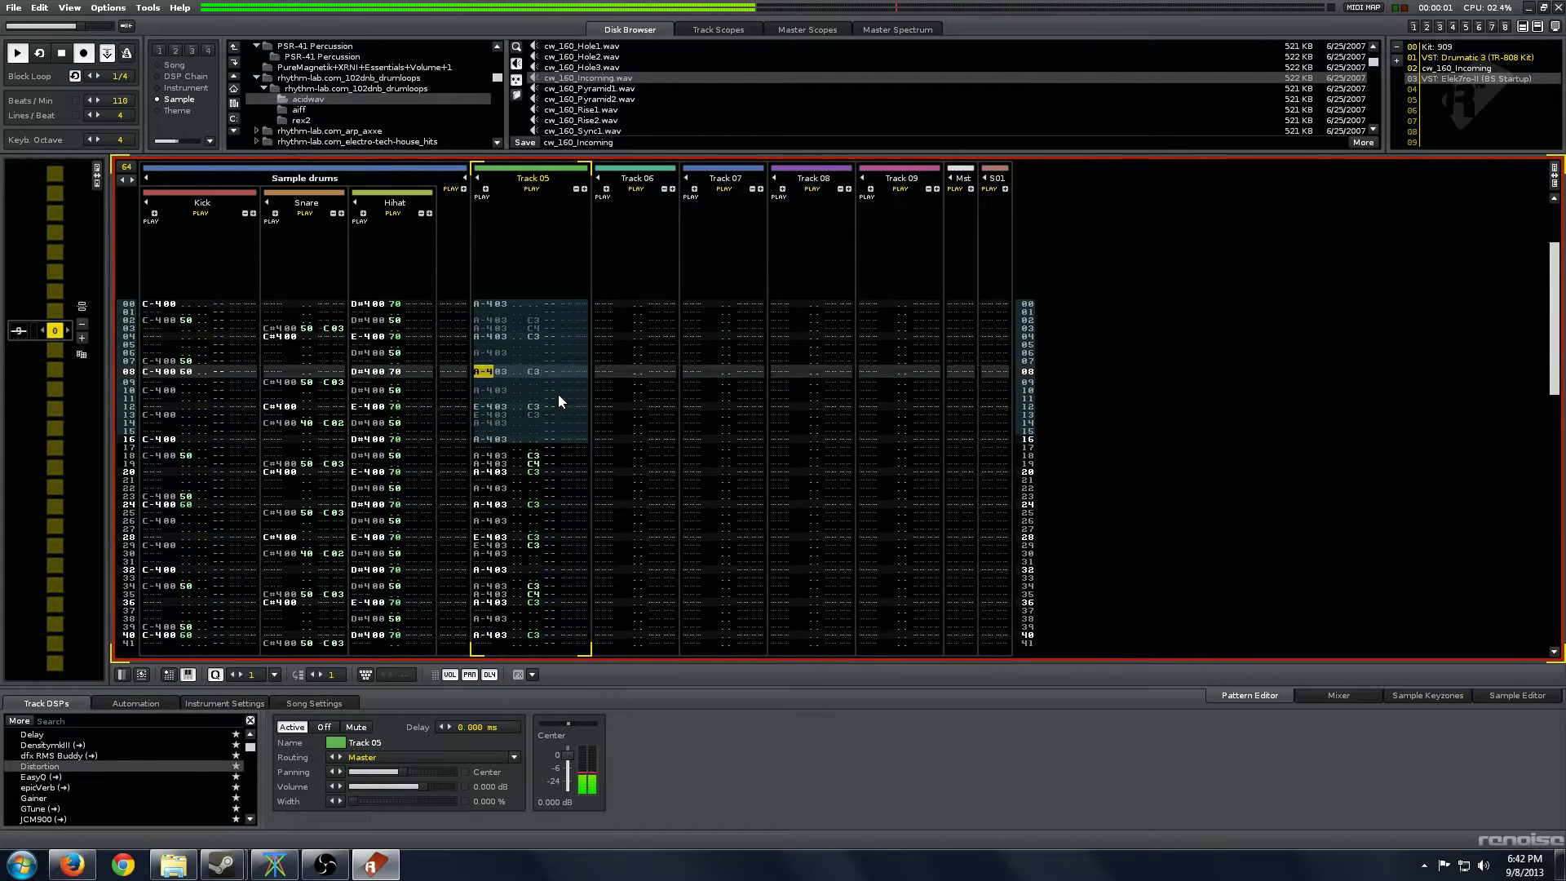
Stop playback and switch off Track 05 and the Sample drums group.
key("Tab")
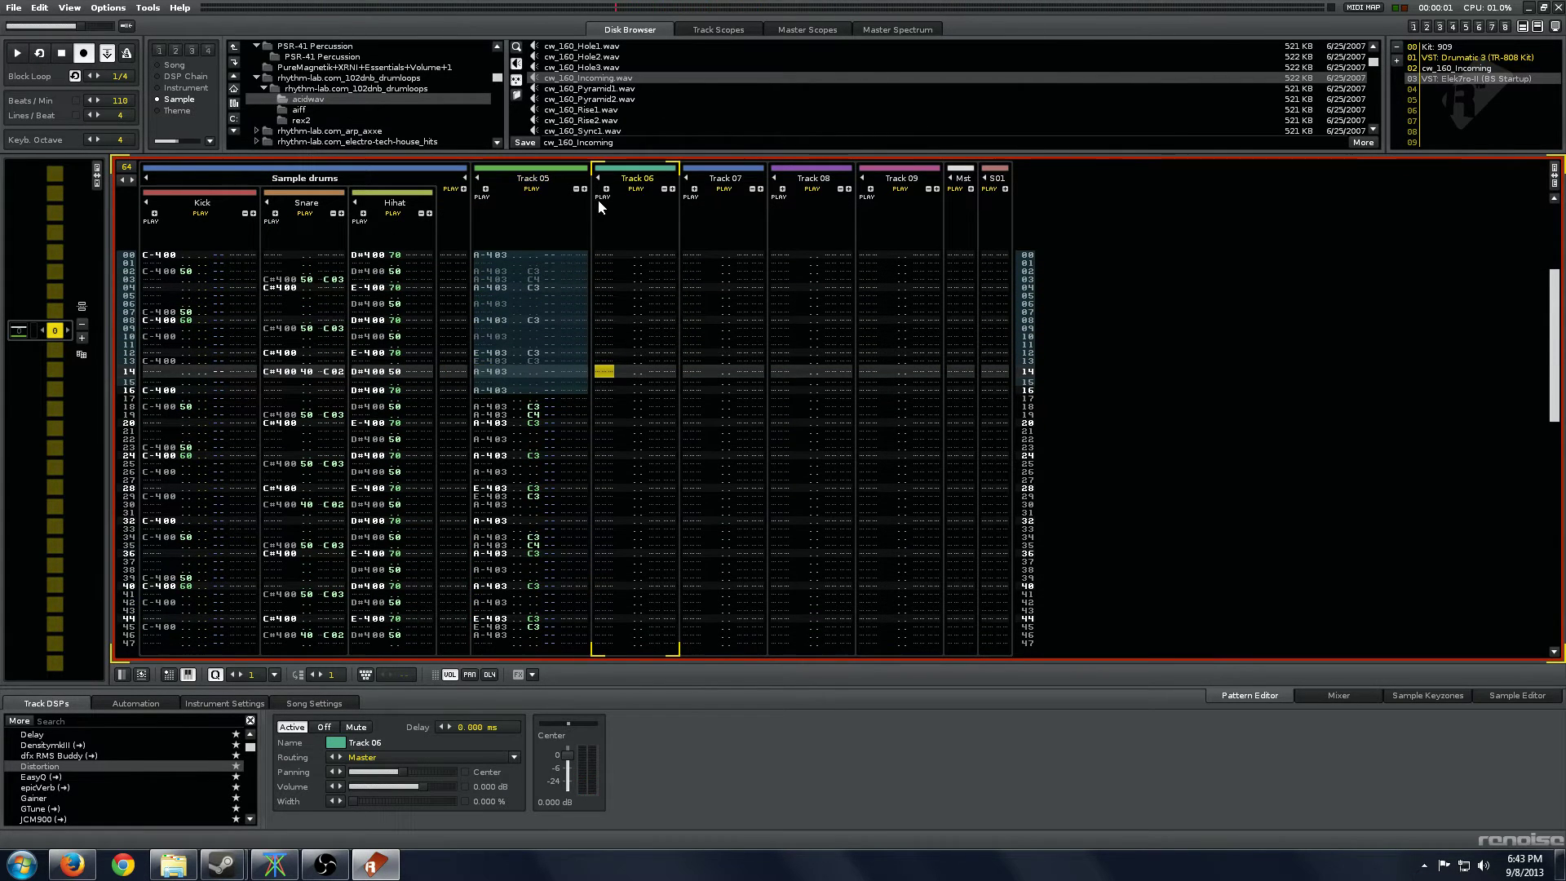
left_click(531, 190)
left_click(449, 189)
key("Tab")
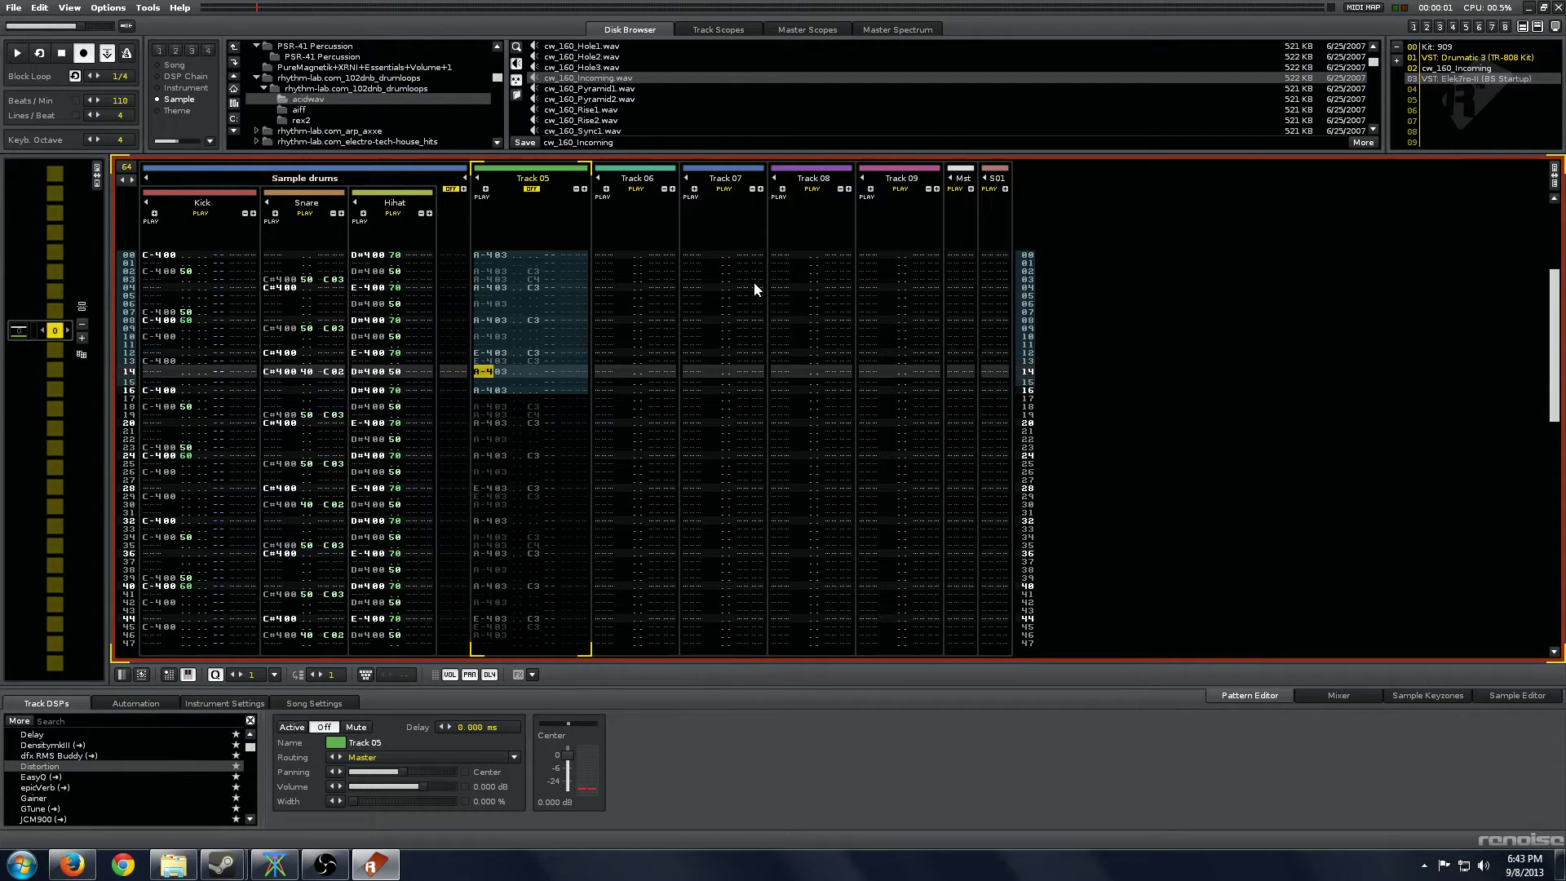
key("shift+Tab")
key("Tab")
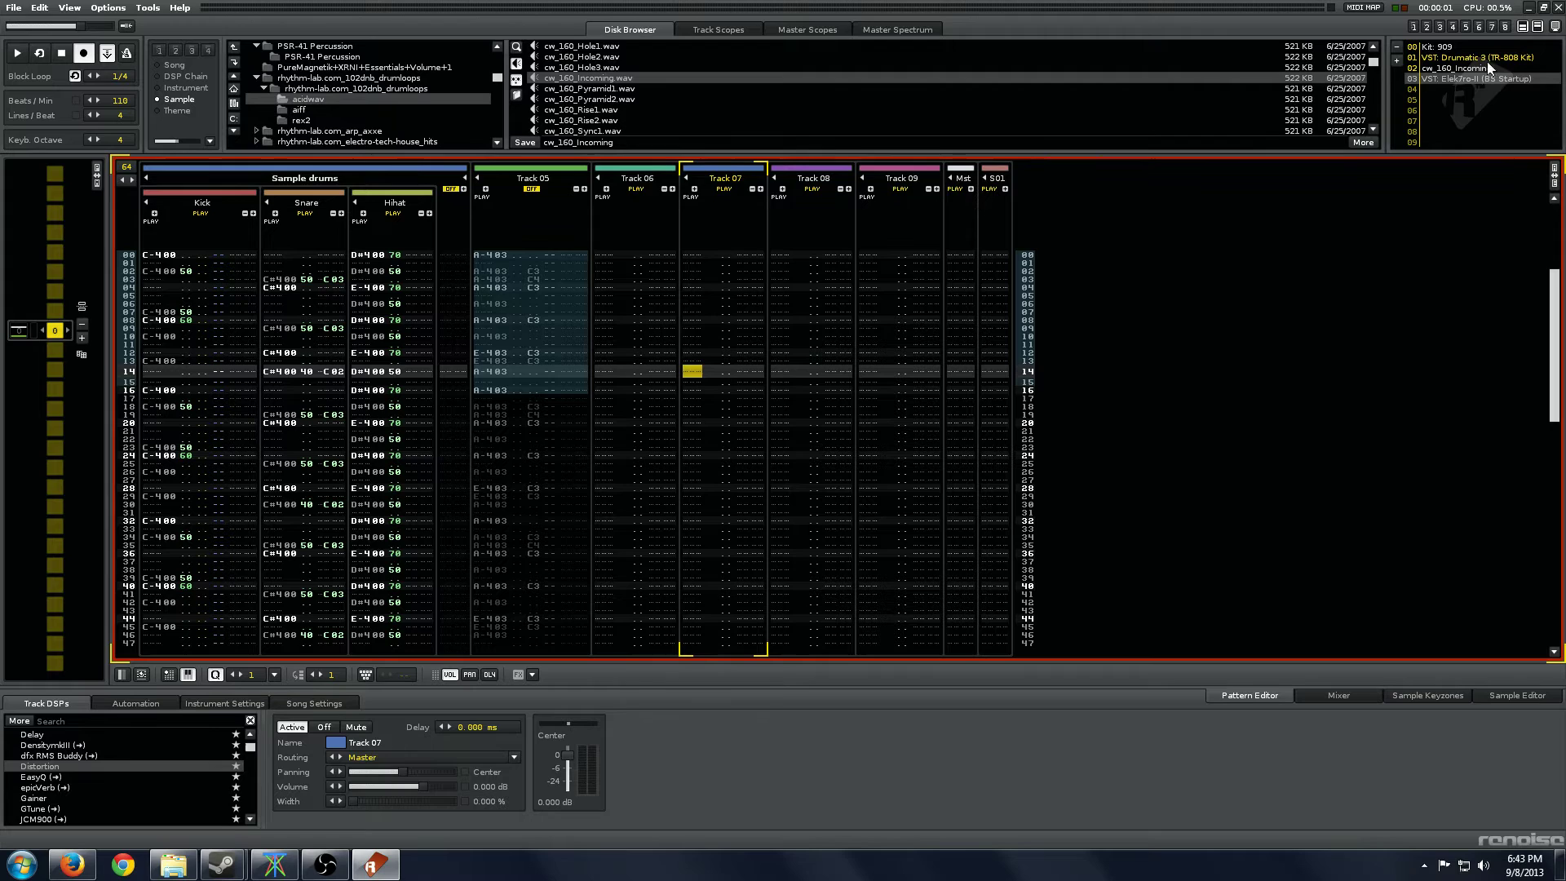
Select instrument 01, Drumatic 3, and place the cursor on line 00 of Track 06.
left_click(1468, 57)
key("shift+Tab")
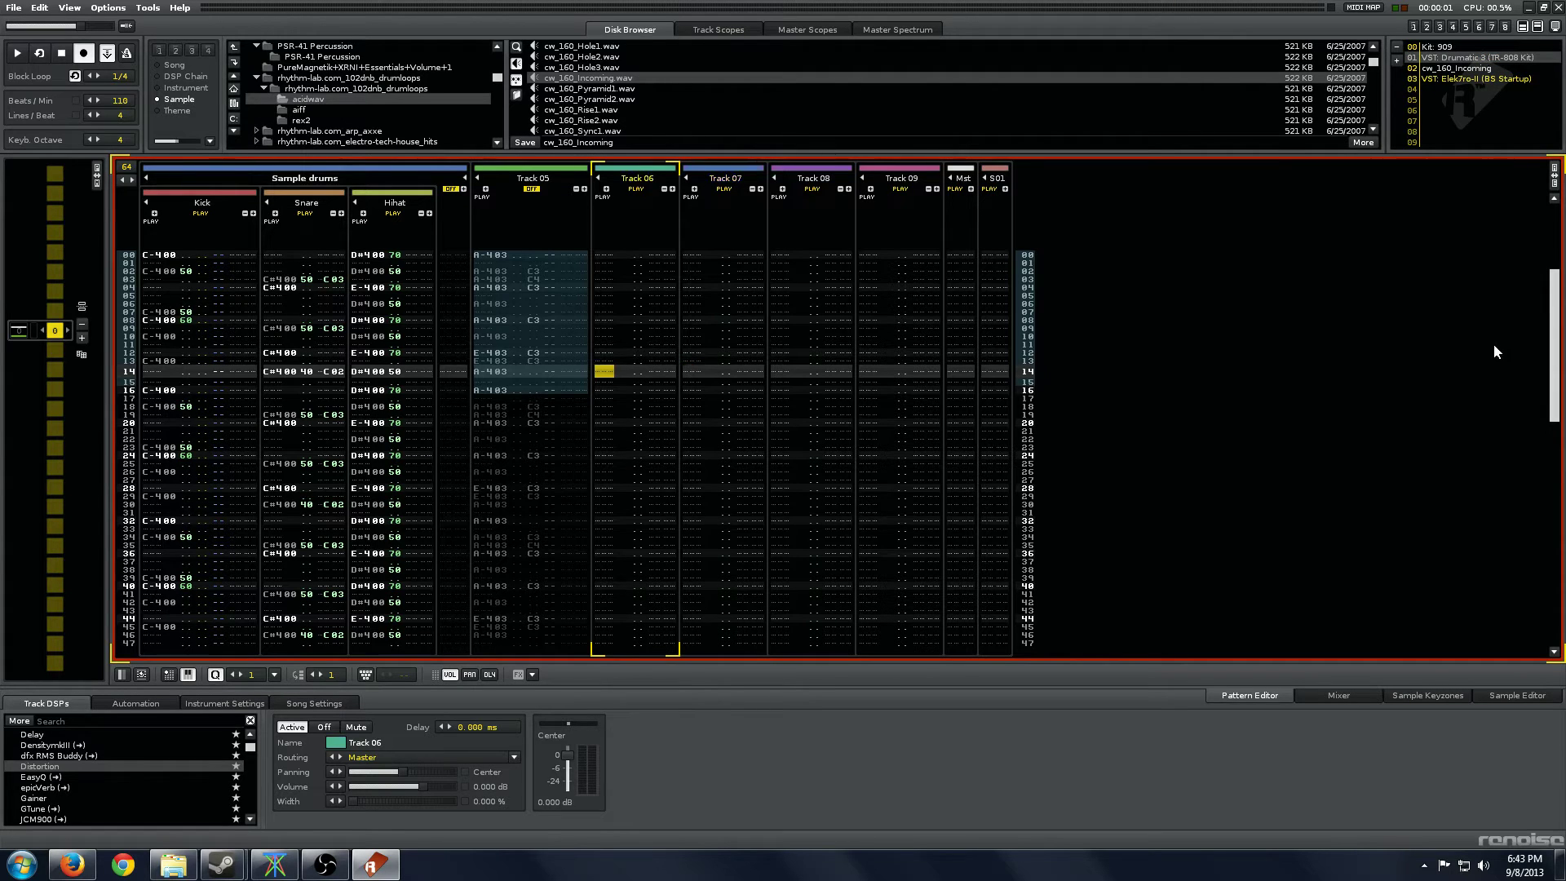
key("Home")
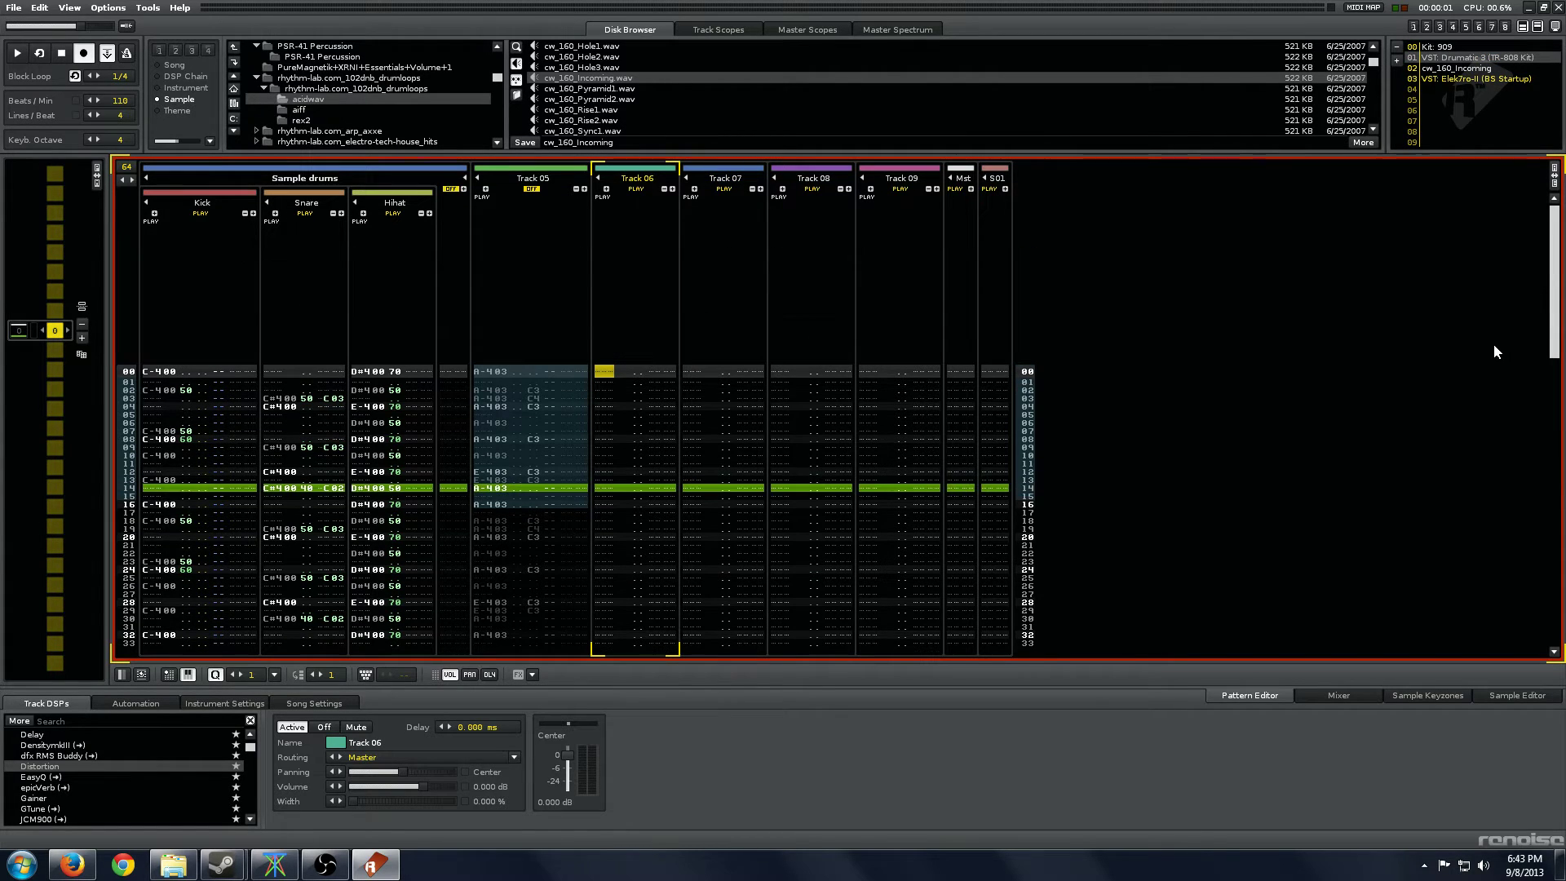
Show the Drumatic 3 instrument settings and expand Track 06 to three note columns.
left_click(211, 706)
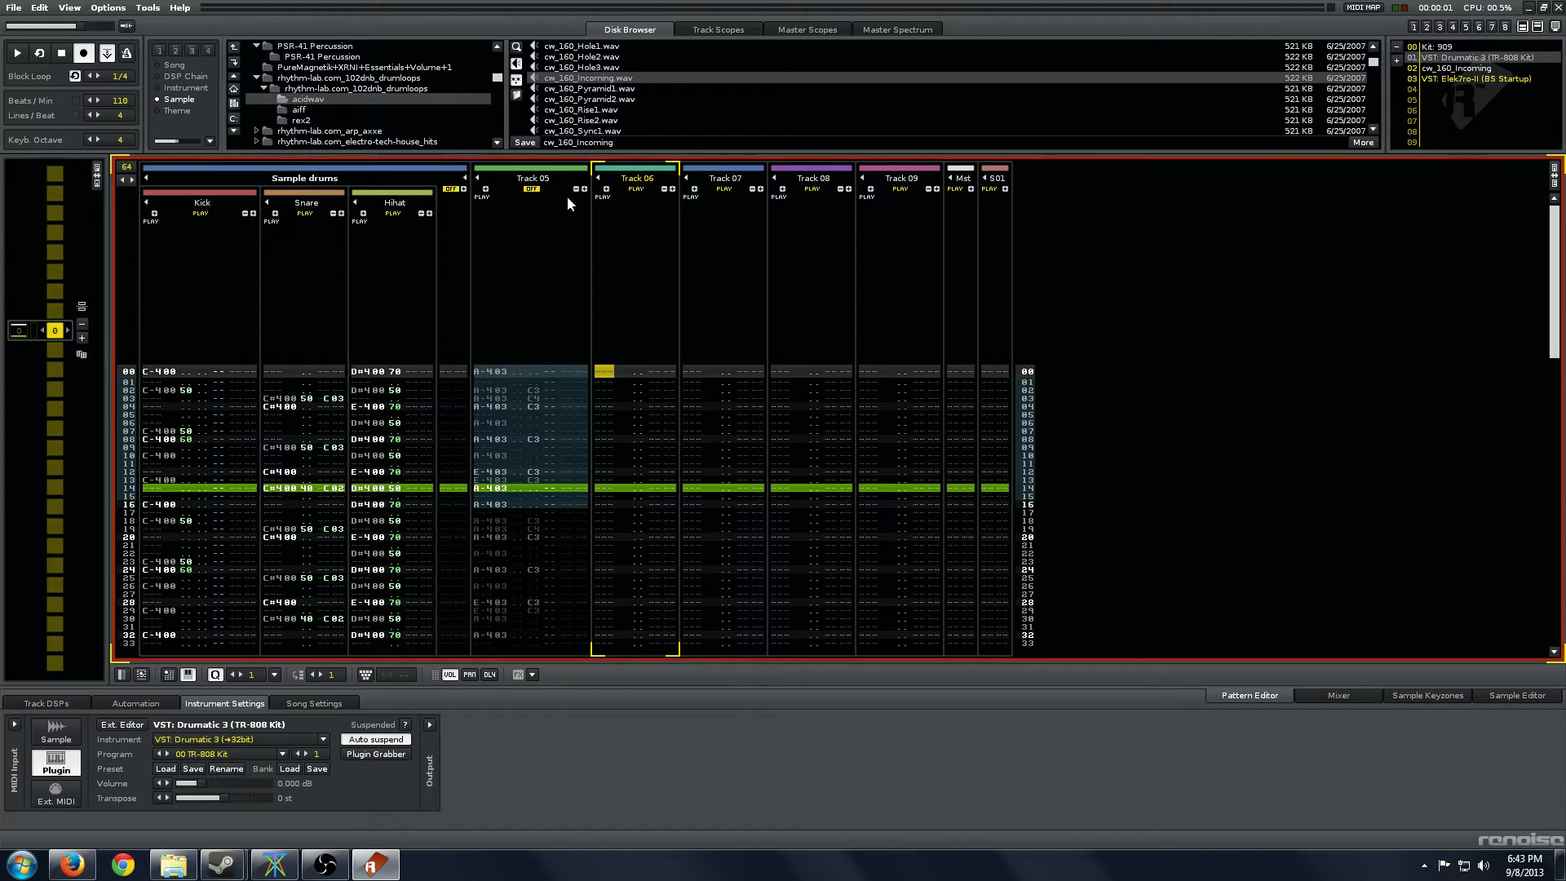
left_click(605, 188)
left_click(605, 188)
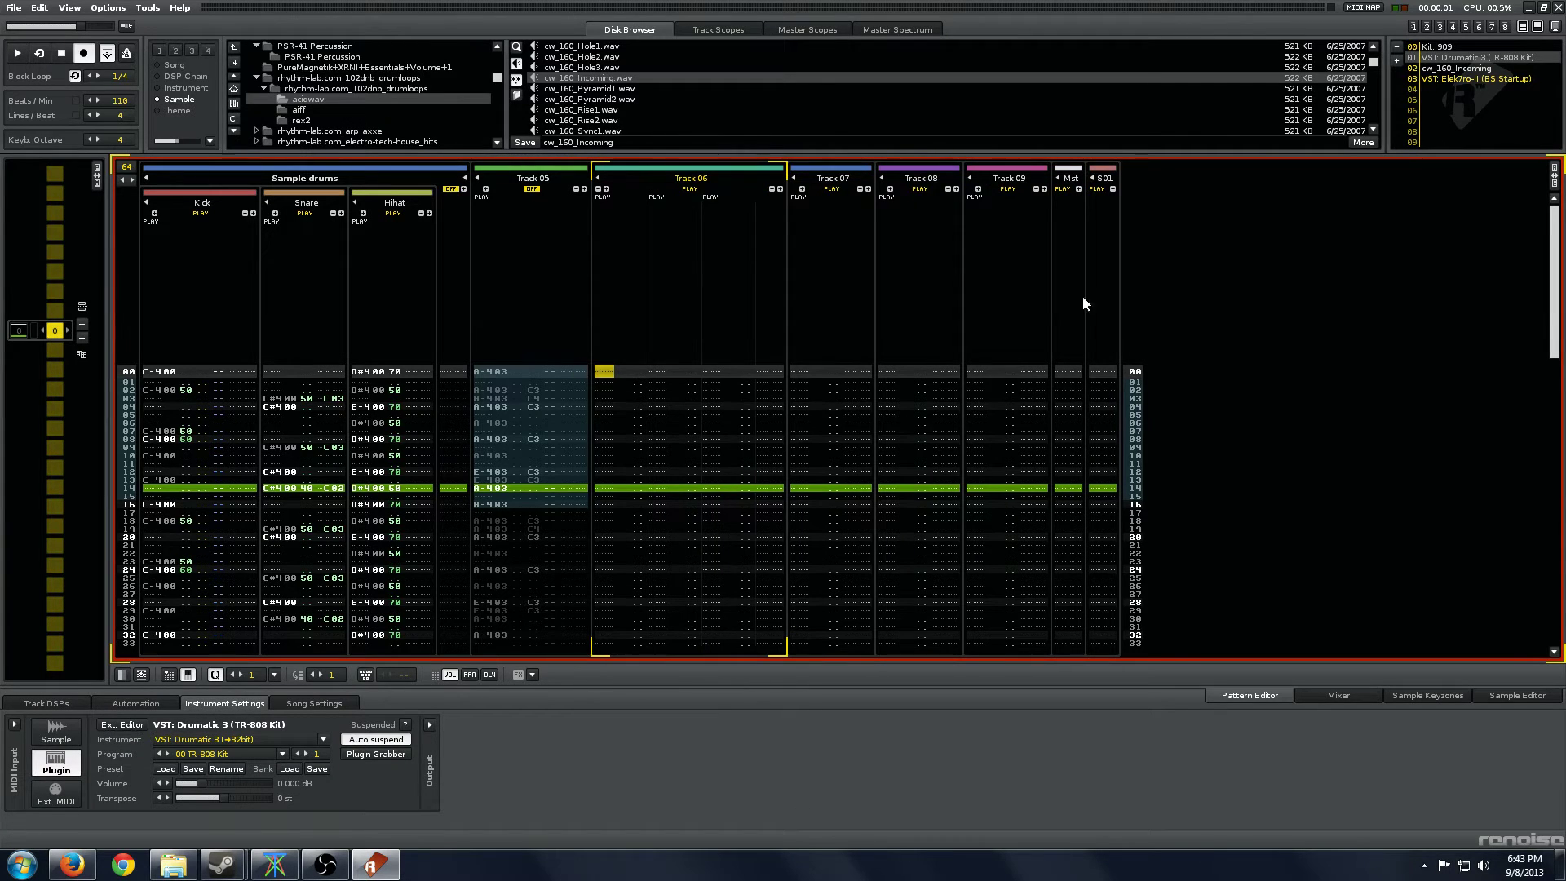
Open the Drumatic 3 plugin editor, look through its kick, snare, tom, rim/bell and hi-hat pages, and close it.
double_click(1475, 58)
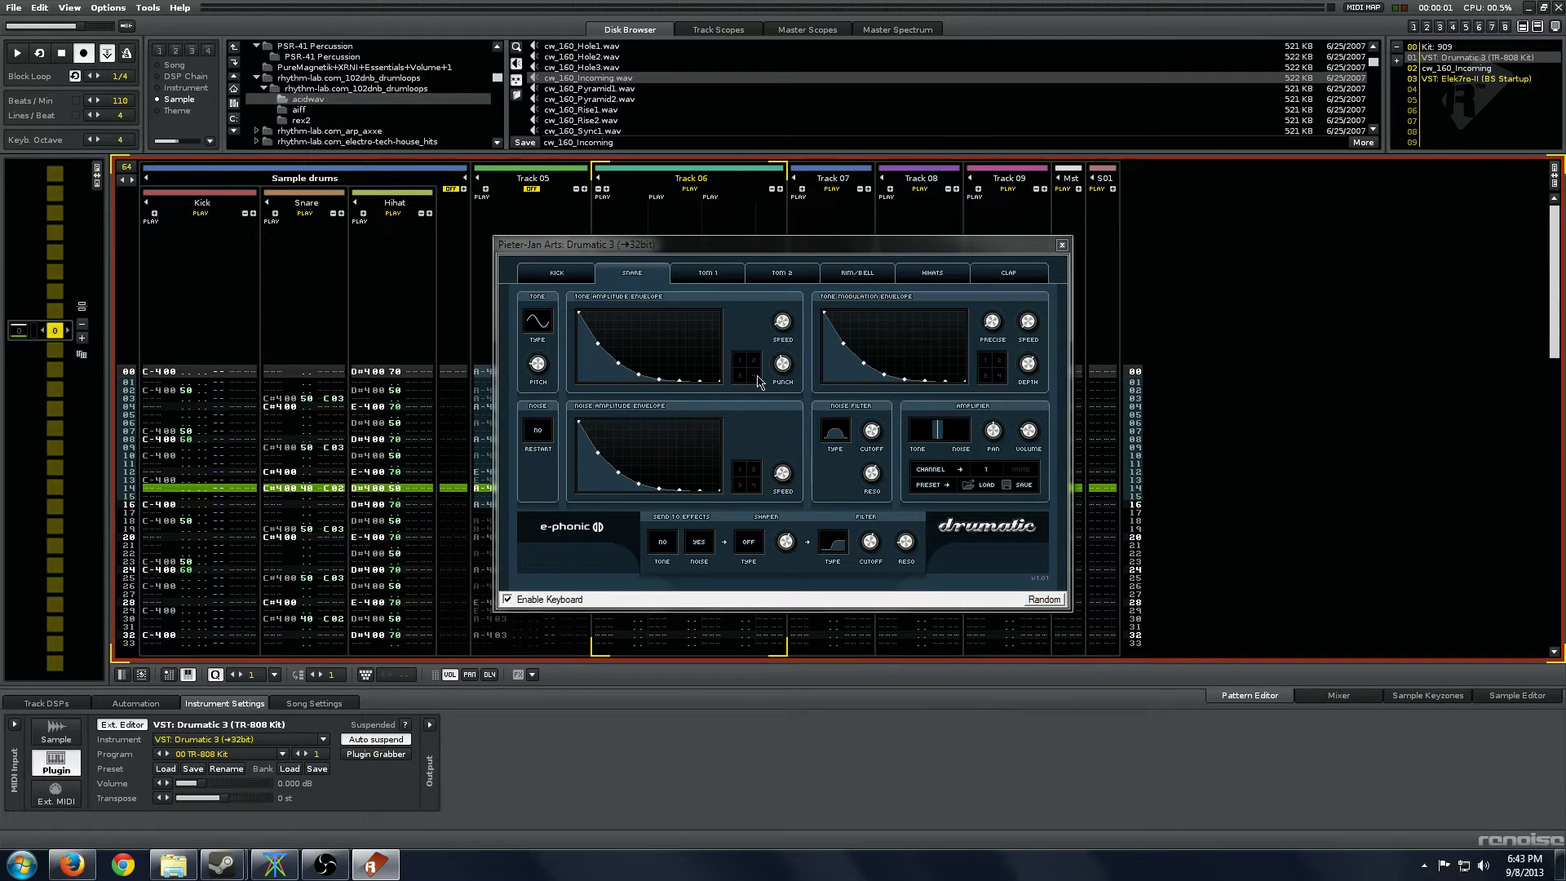
left_click(711, 272)
left_click(806, 283)
left_click(847, 282)
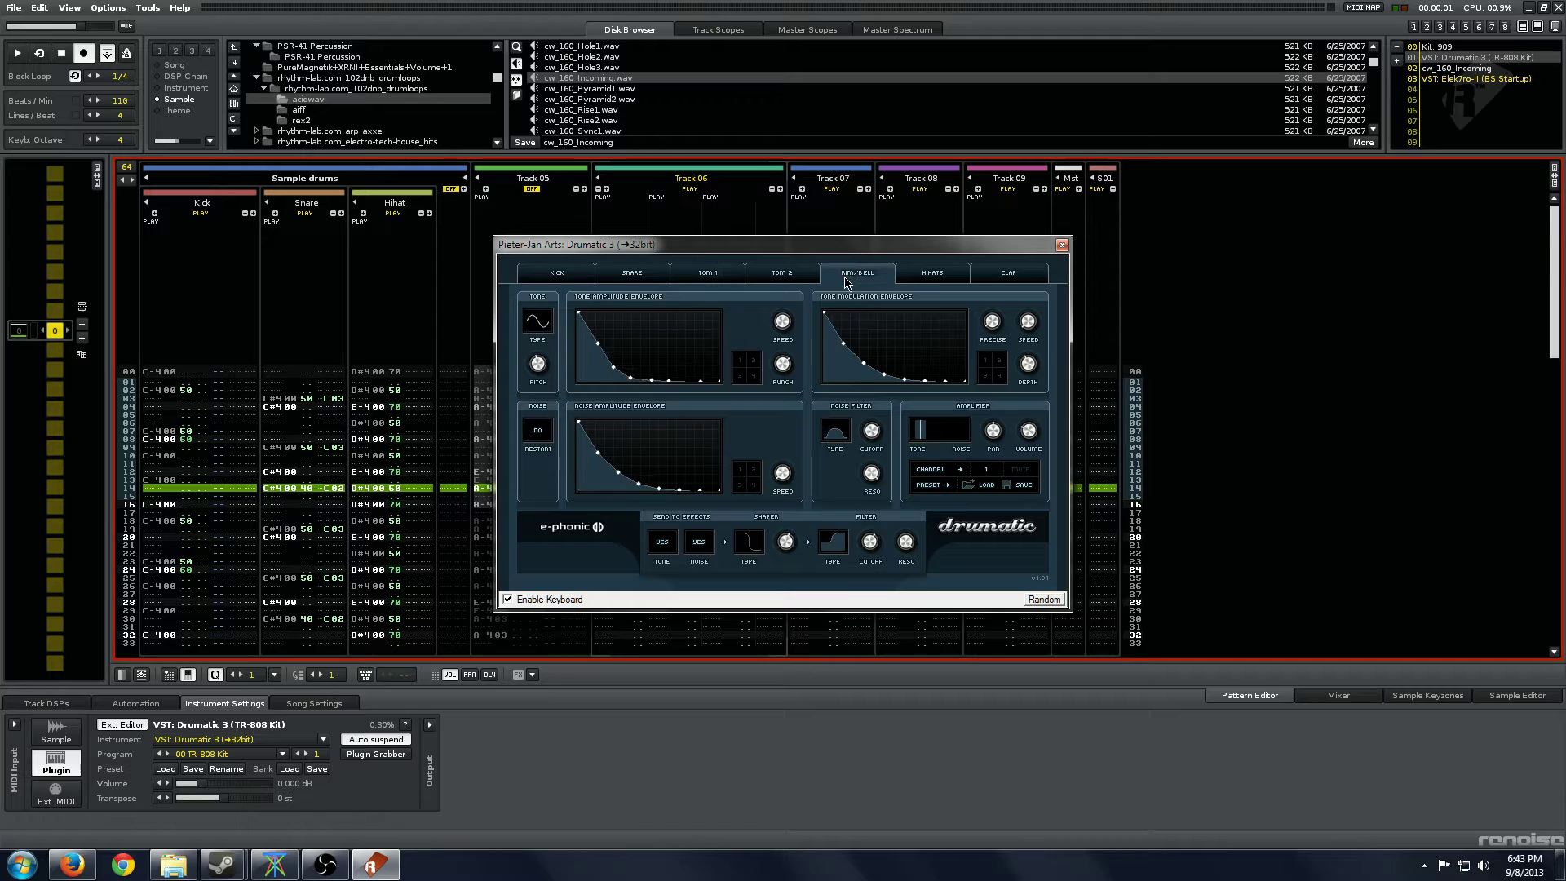
left_click(933, 285)
left_click(611, 277)
left_click(568, 279)
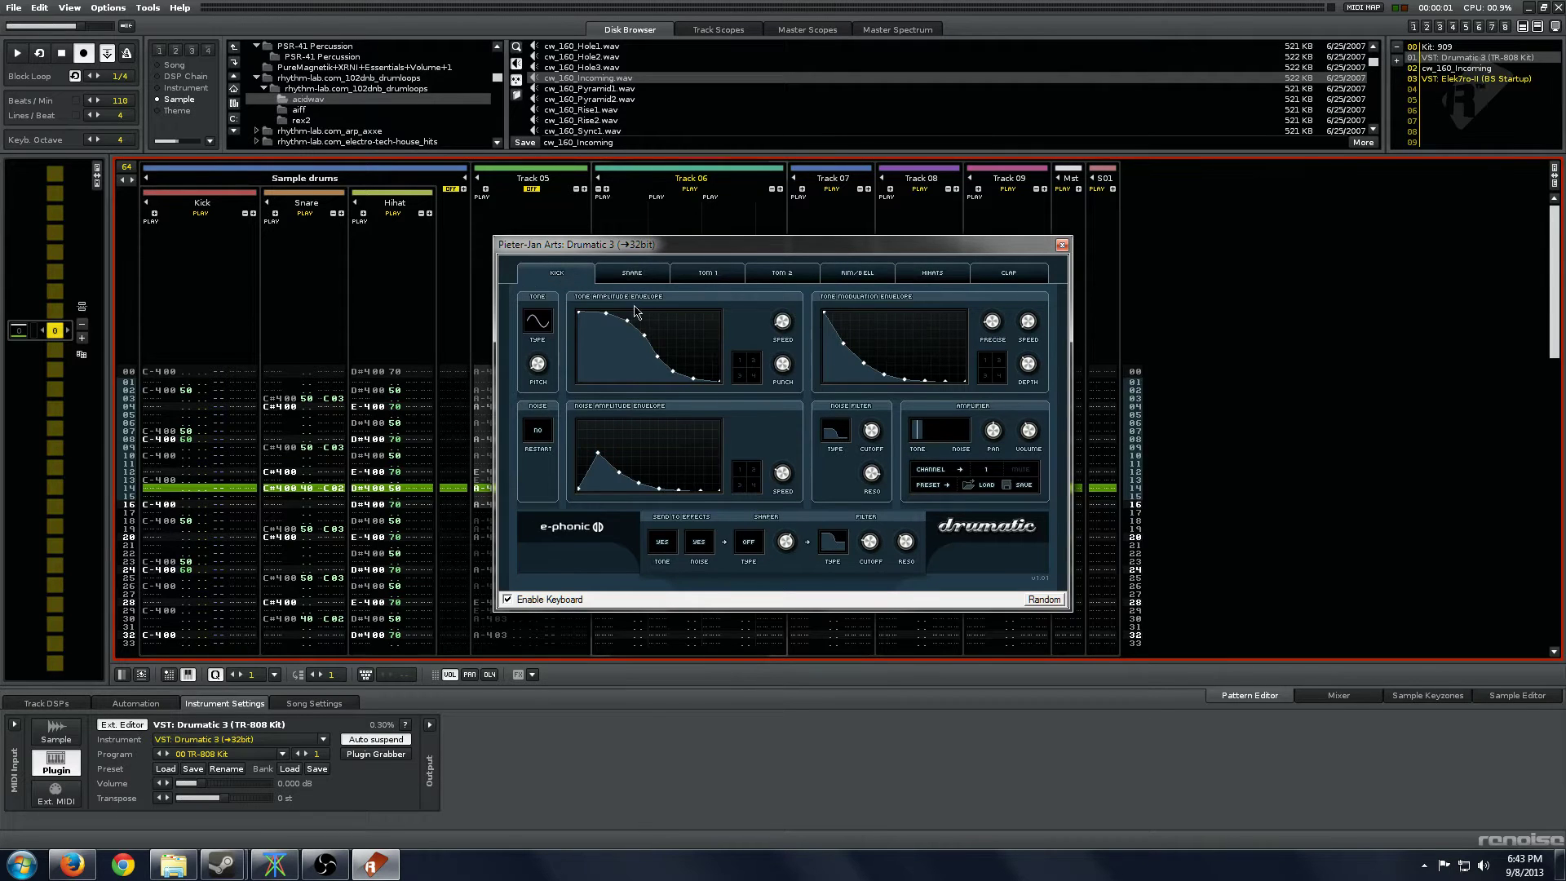
left_click(651, 276)
left_click(1061, 244)
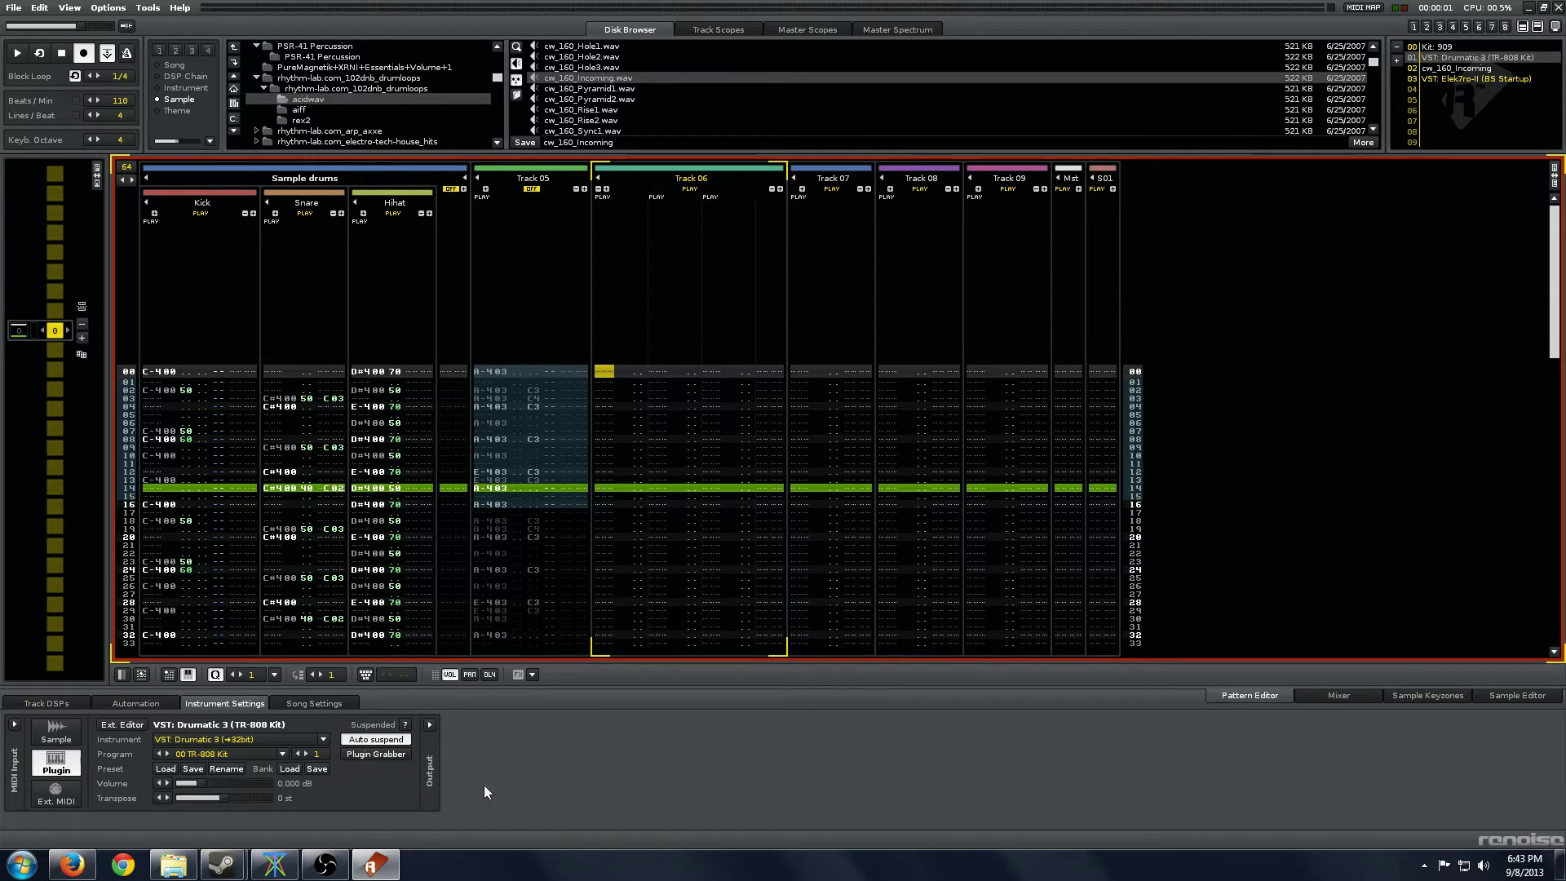
Set the Drumatic 3 program to 04 Brutal Kit.
left_click(258, 755)
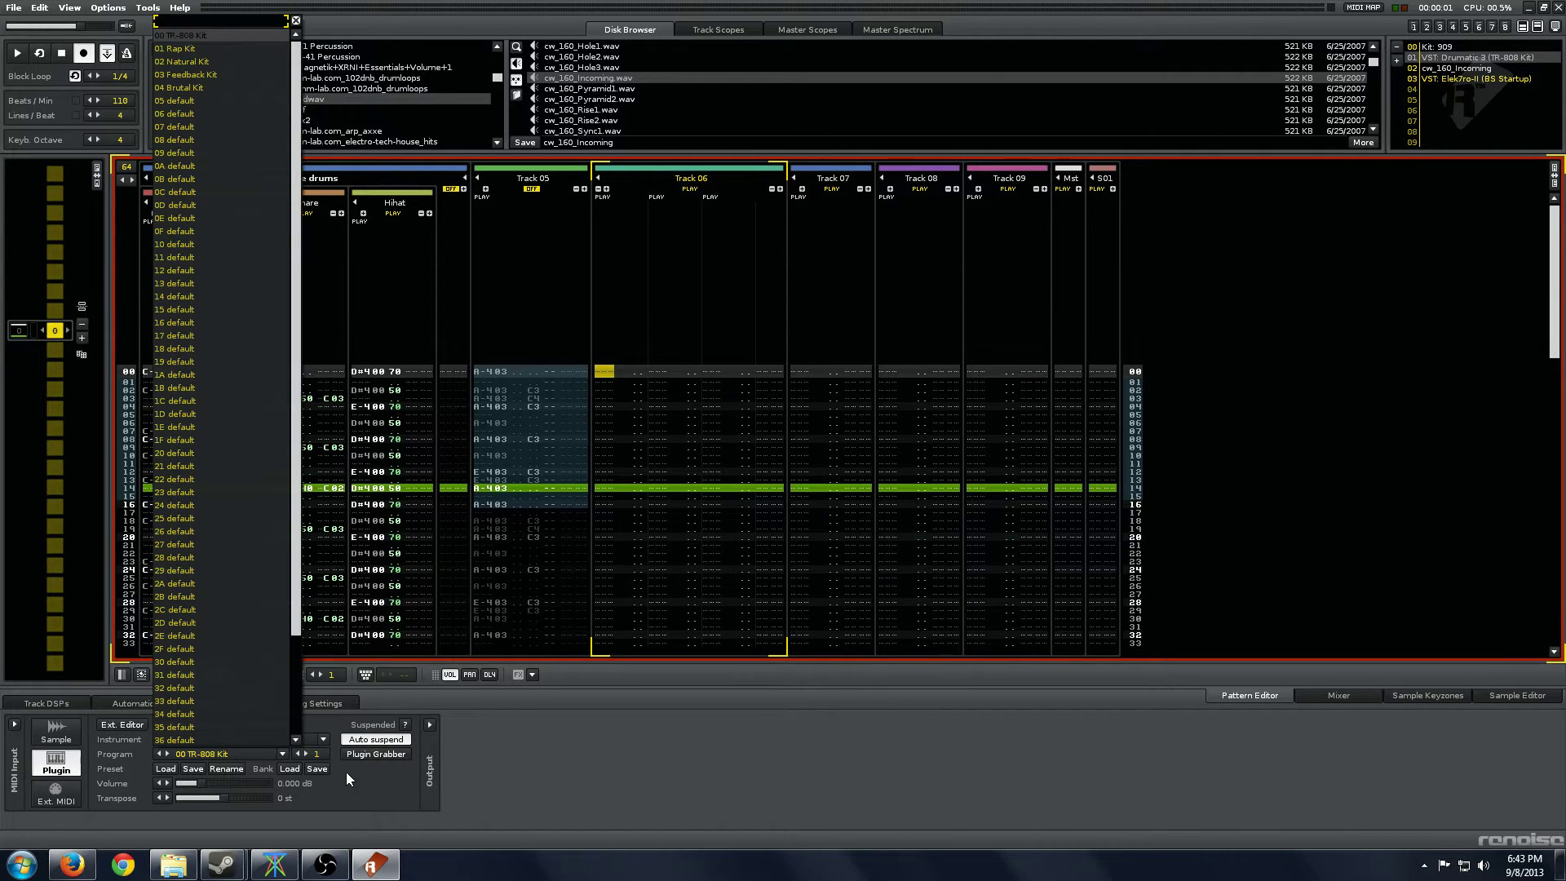
left_click(217, 89)
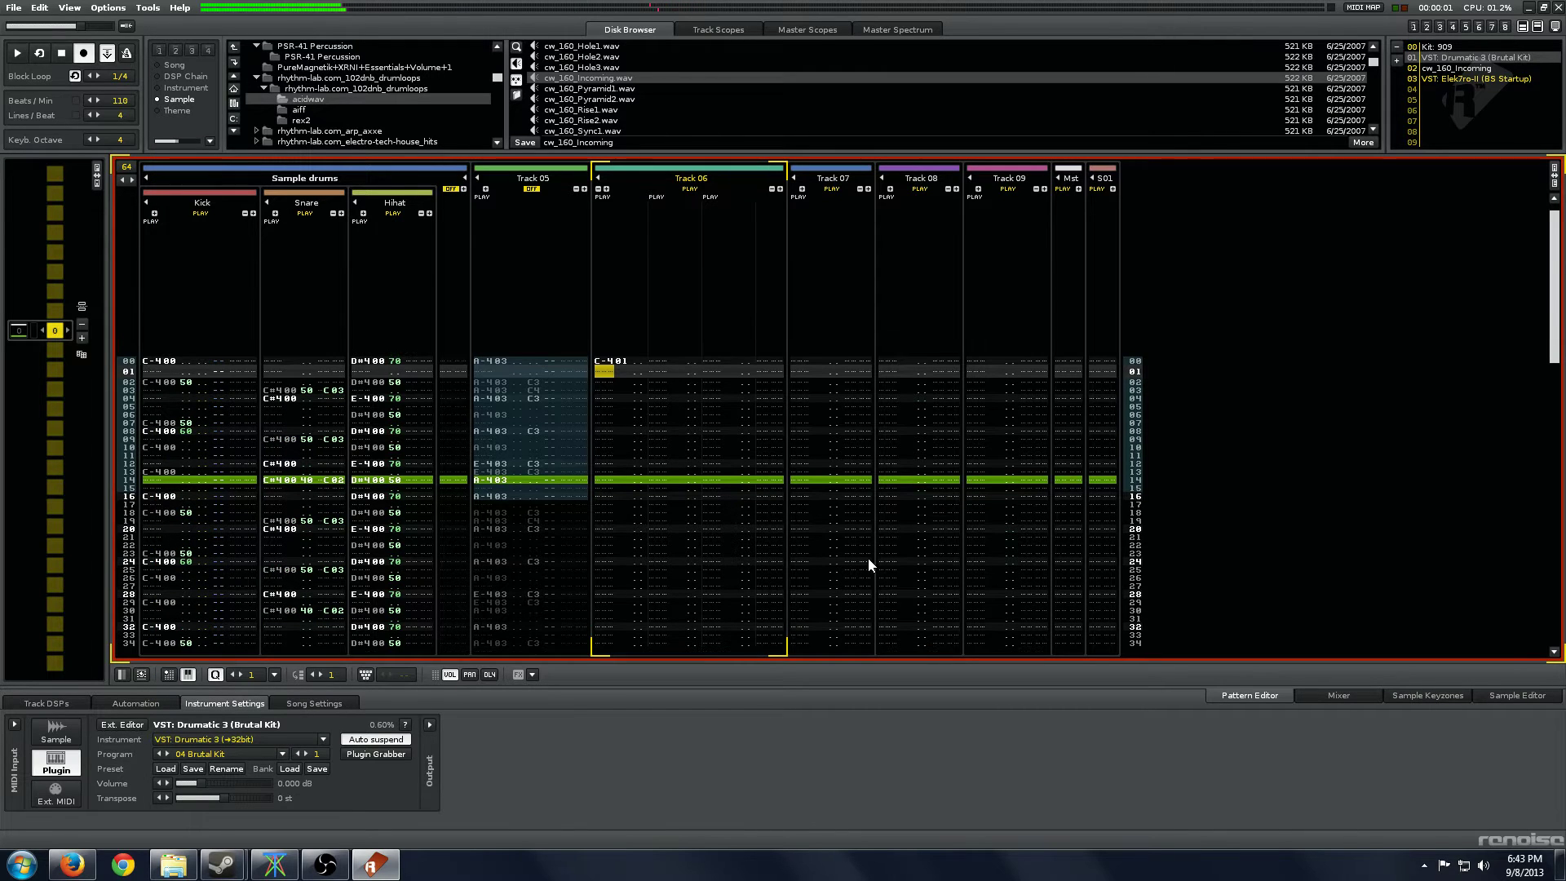
Enter C-3 on line 00 in Track 06's first note column and D-3 on line 04 in its second column.
key("z")
key("z")
key("Right")
key("Right")
key("Right")
key("Down")
key("Right")
key("Down")
key("Down")
key("Down")
key("Up")
key("Right")
key("x")
Enter C-3 on lines 09 and 11 in the first note column of Track 06.
key("Right")
key("Down")
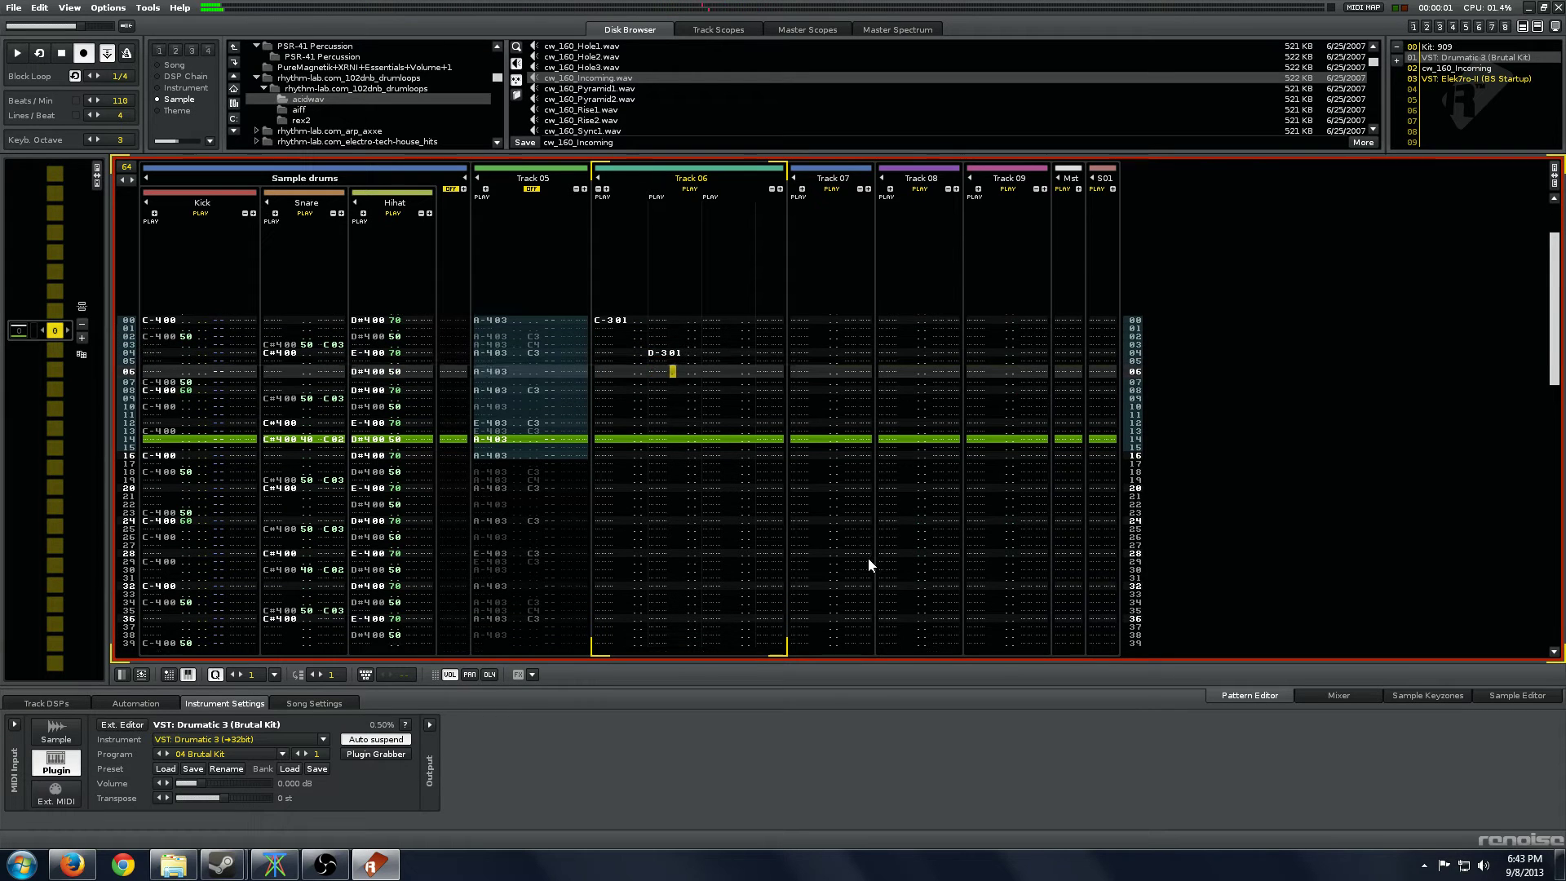
key("Left")
key("Down")
key("Down")
key("Down")
key("Down")
key("Left")
key("Left")
key("Left")
key("Left")
key("Left")
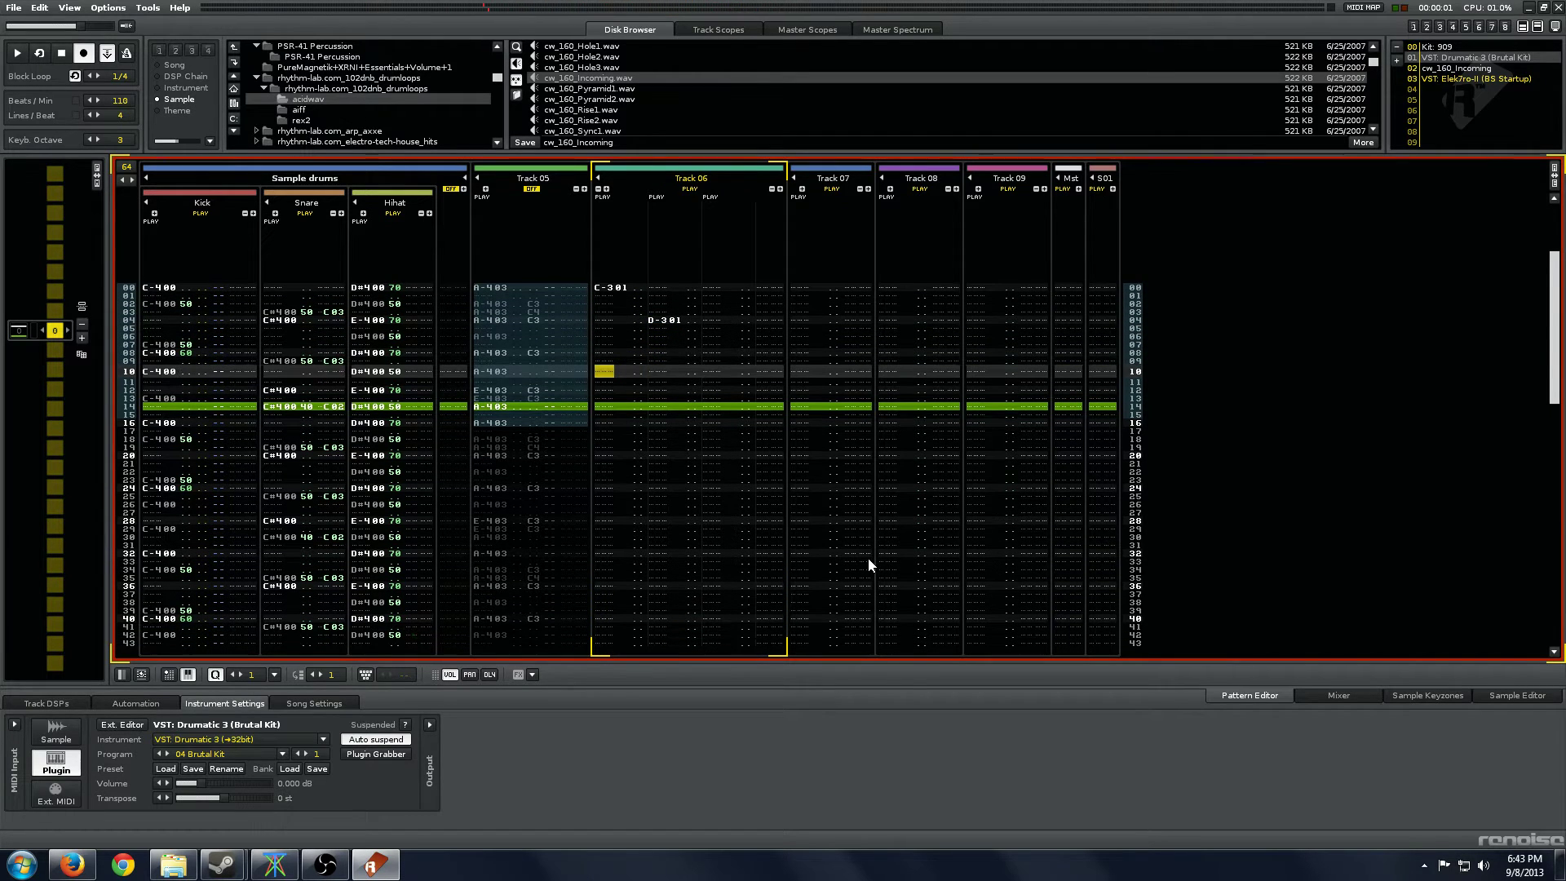
key("Up")
key("z")
key("z")
Enter D-3 on line 12 in Track 06's second note column and delete the stray D-3 on line 13.
key("Right")
key("Right")
key("Right")
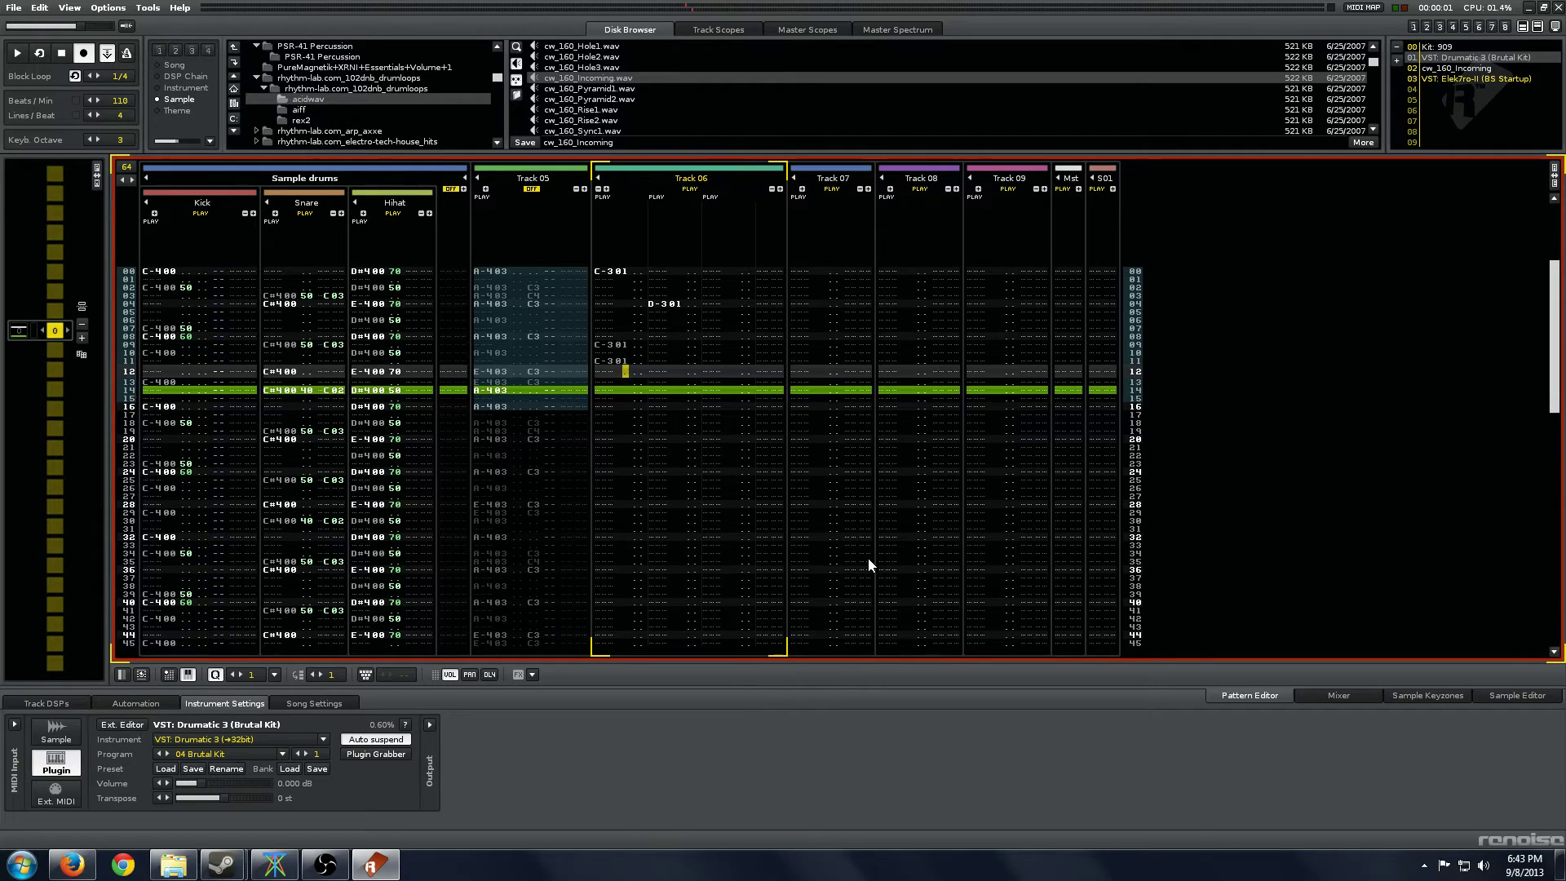
key("Down")
key("x")
key("Up")
key("Up")
key("x")
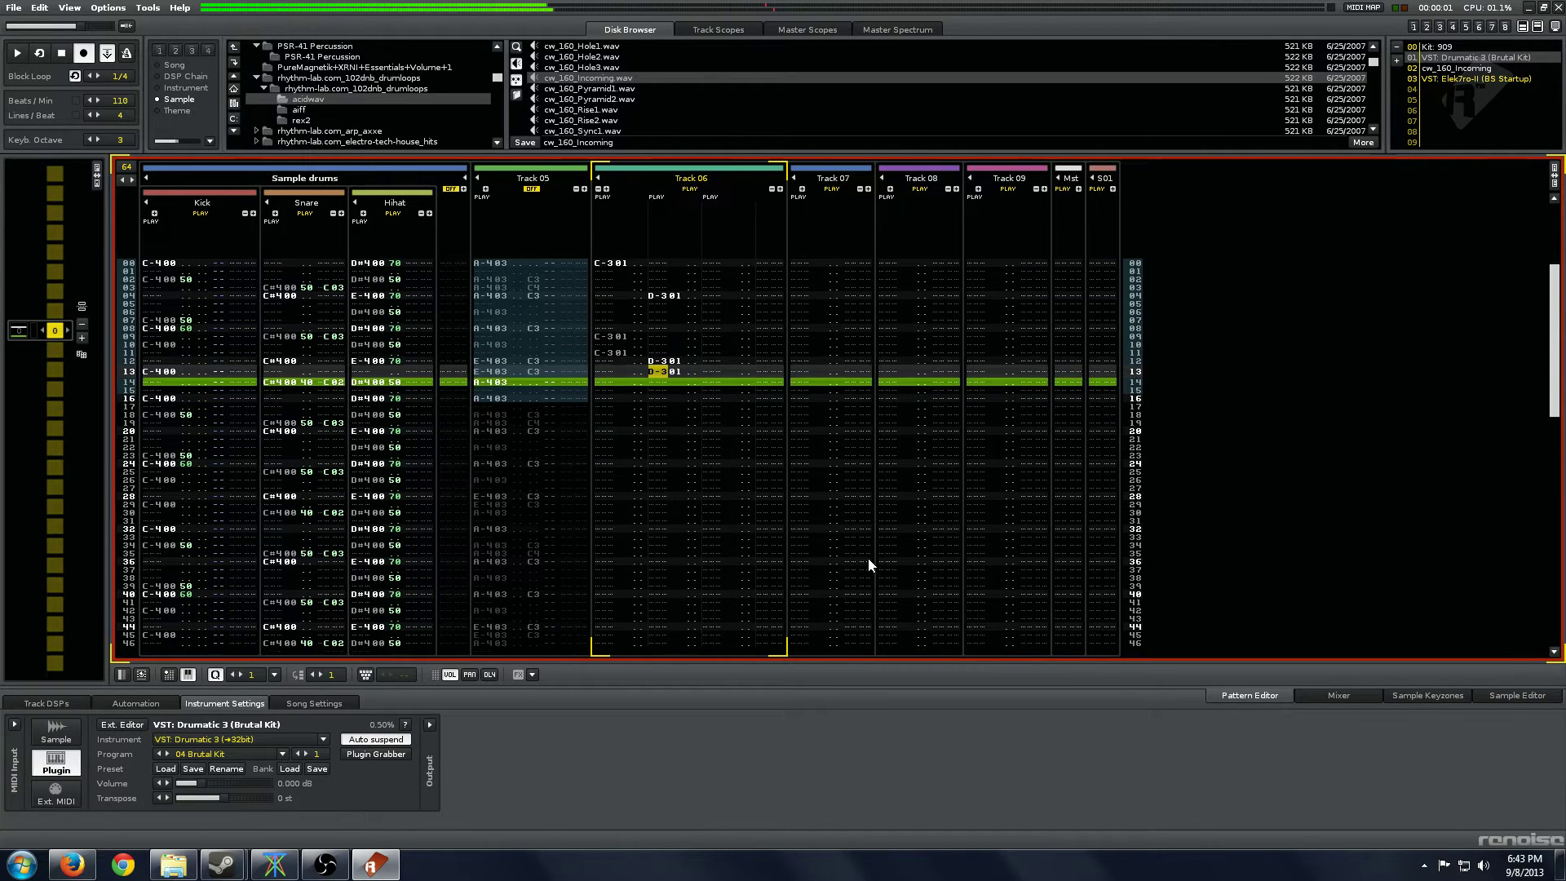
key("Delete")
Enter C-3 on line 14 in the first note column of Track 06.
key("Left")
key("Left")
key("Left")
key("Left")
key("Return")
key("Up")
key("z")
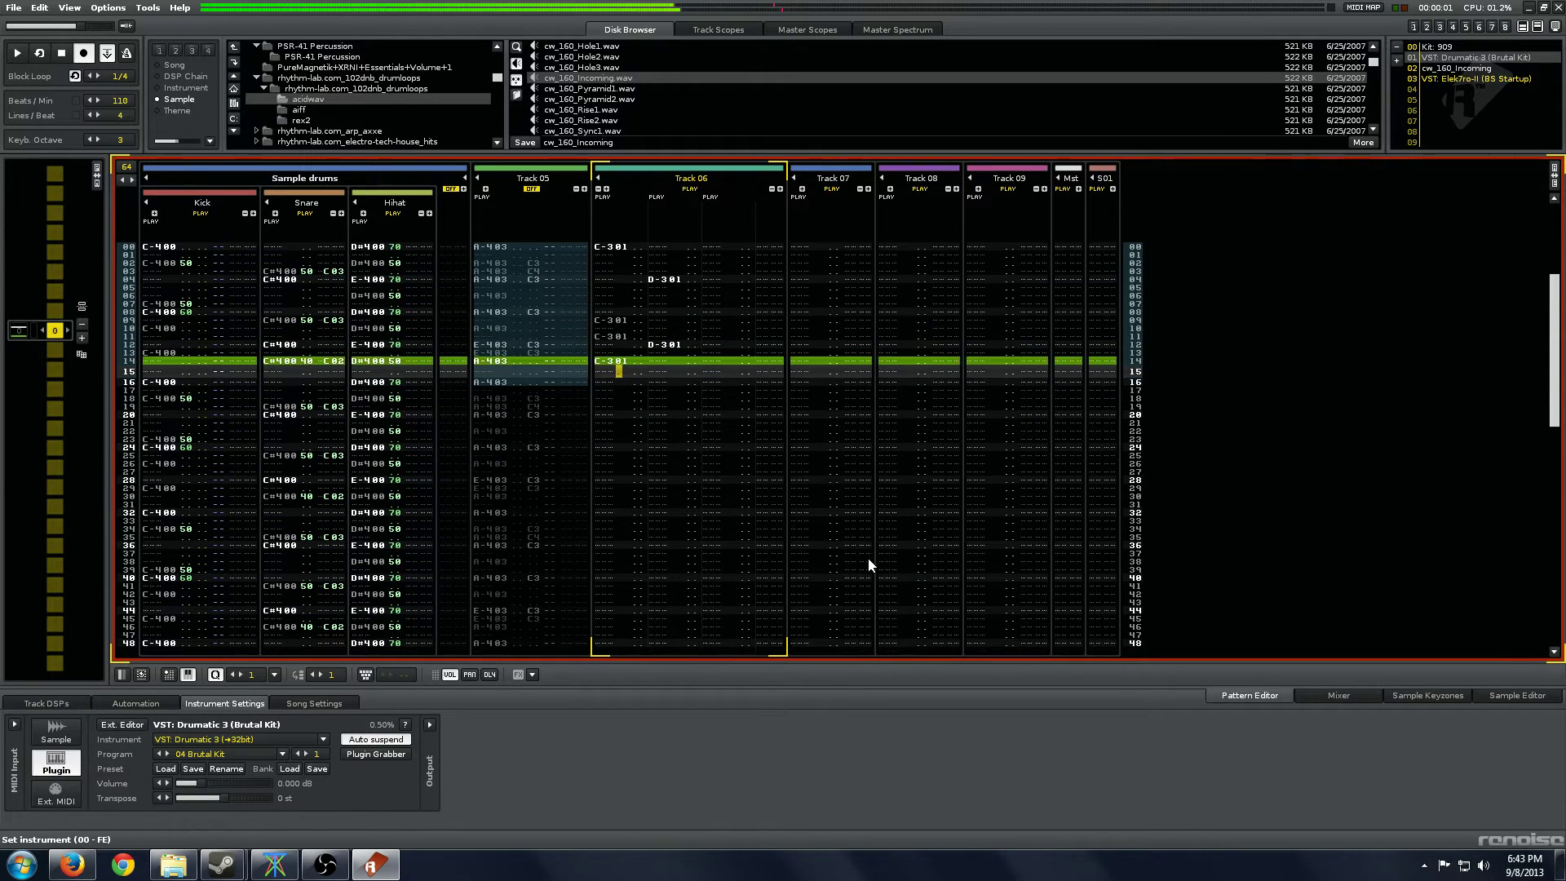
Enter F#3 on lines 00 and 01 and G#3 on line 02 in Track 06's third note column.
key("Home")
key("Right")
key("Right")
key("Right")
key("Right")
key("Right")
key("Right")
key("Right")
key("g")
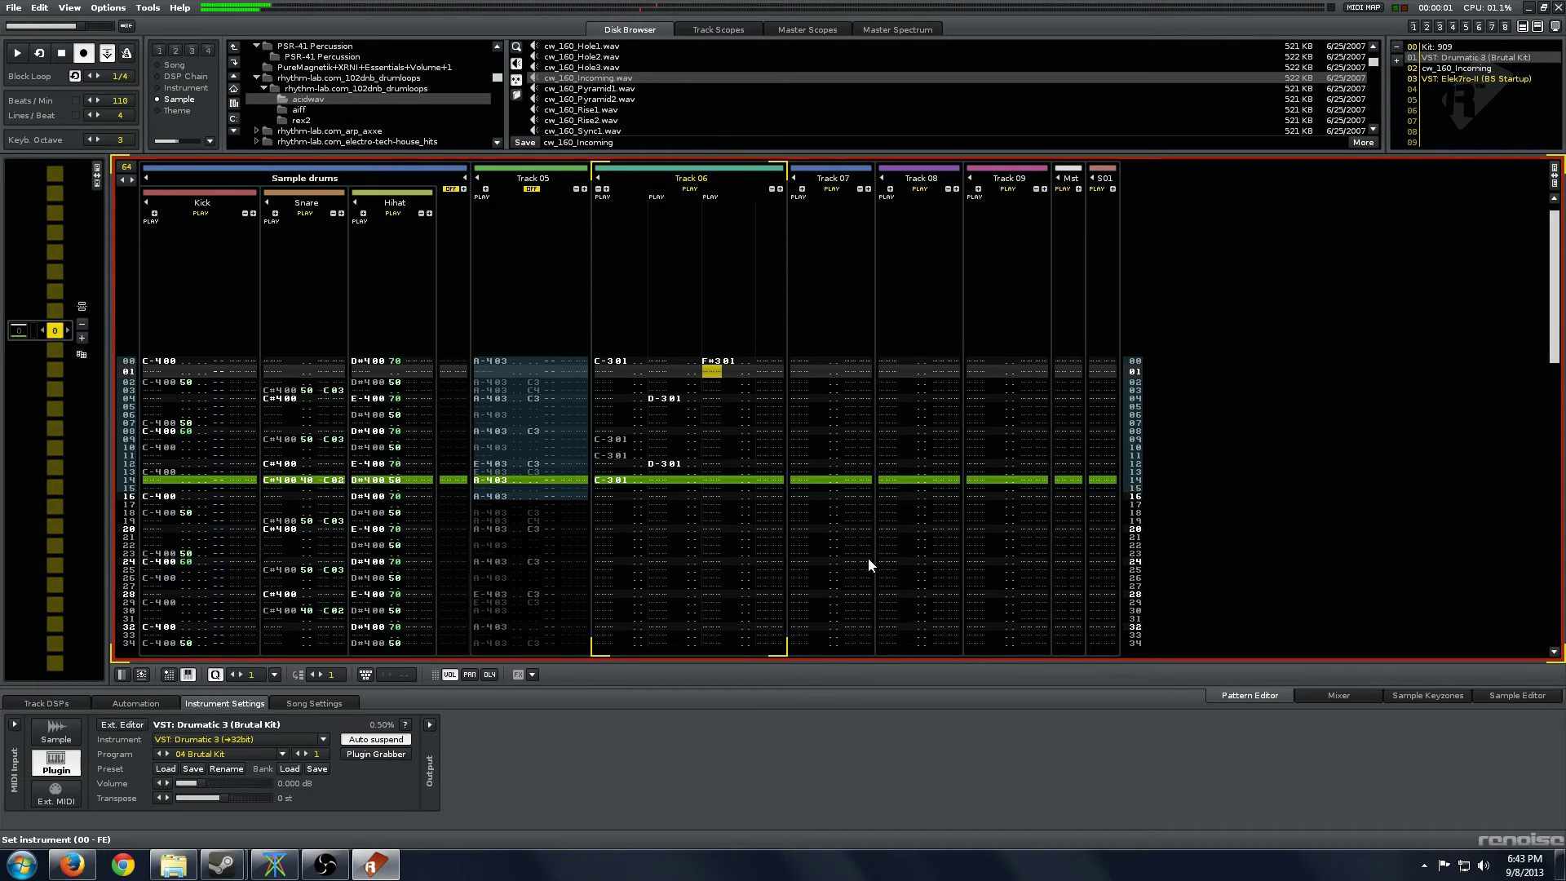
key("g")
key("b")
Repeat the F#3, F#3, G#3 figure on lines 04–06, 08–10 and 12–14 of the third column, and play the pattern briefly.
key("Down")
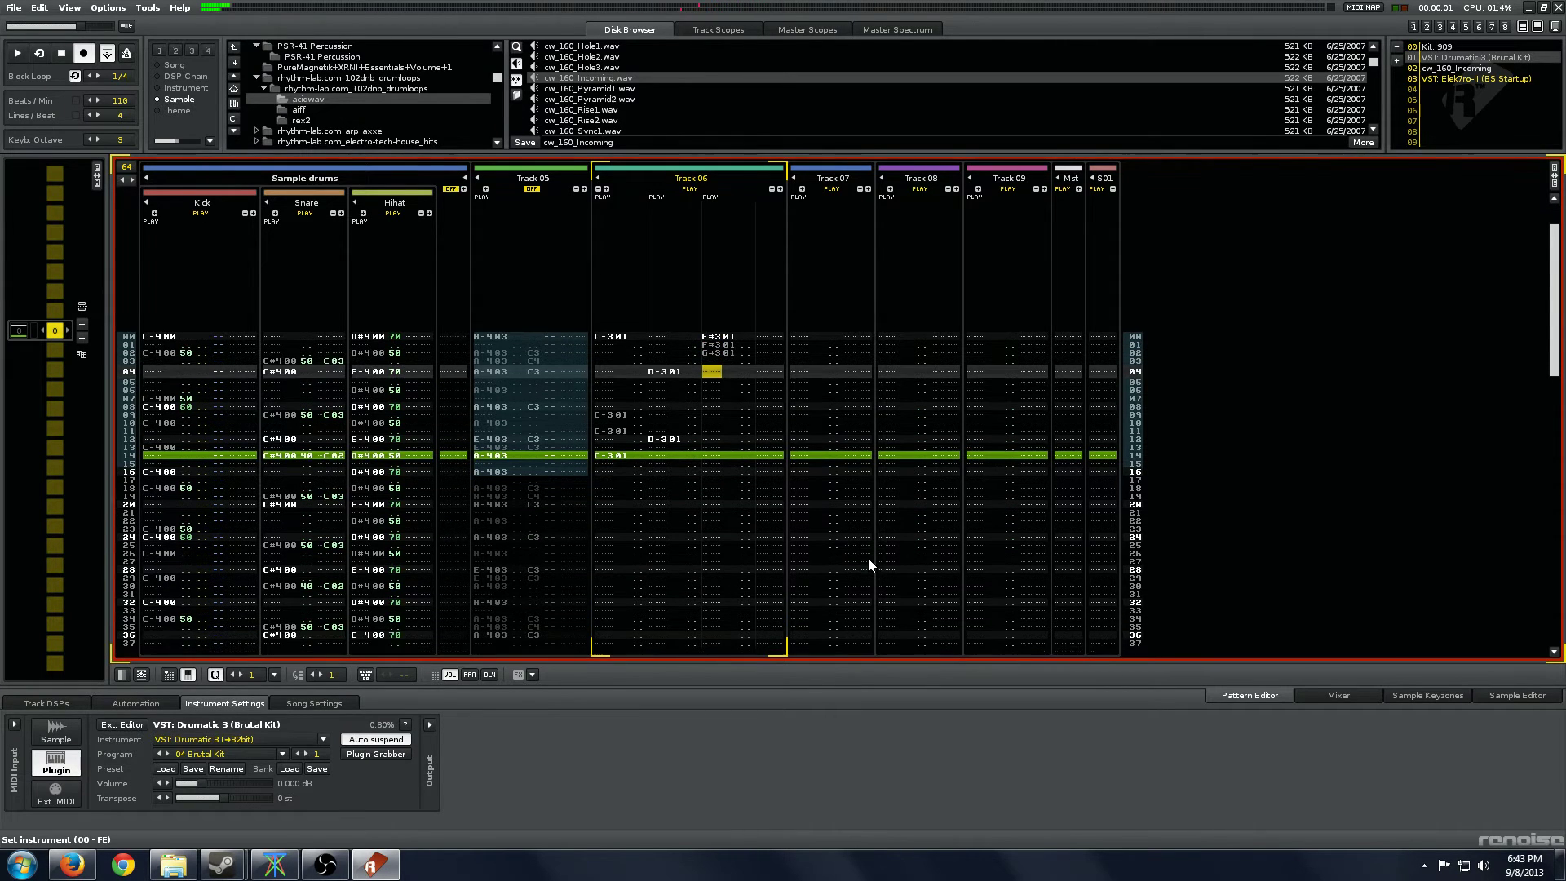
key("g")
key("g")
key("g")
key("Down")
key("g")
key("g")
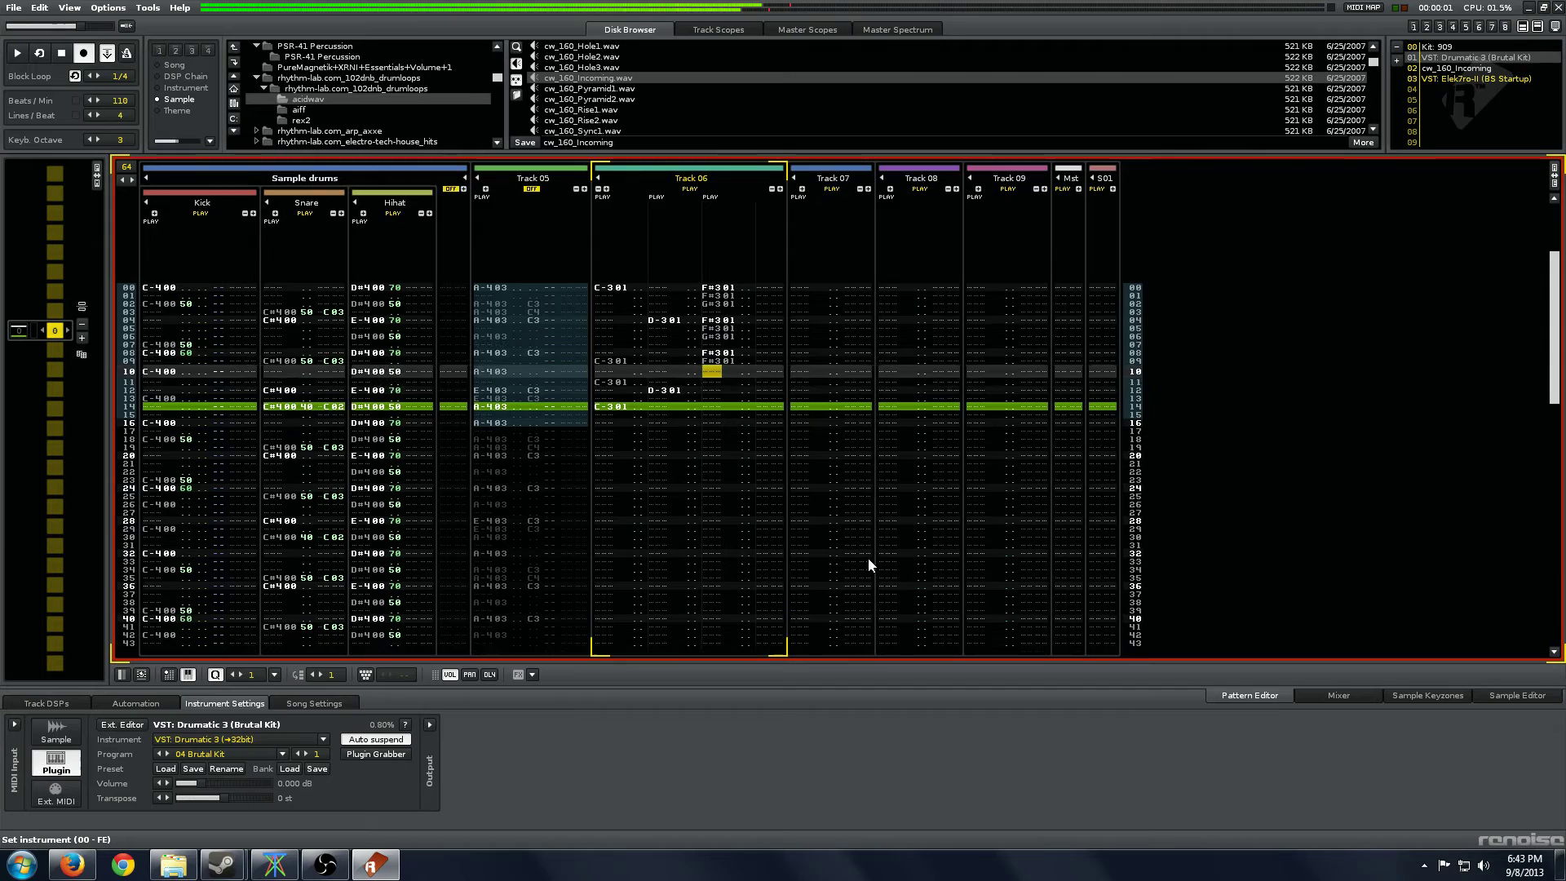
key("h")
key("Down")
key("g")
key("g")
key("h")
key("space")
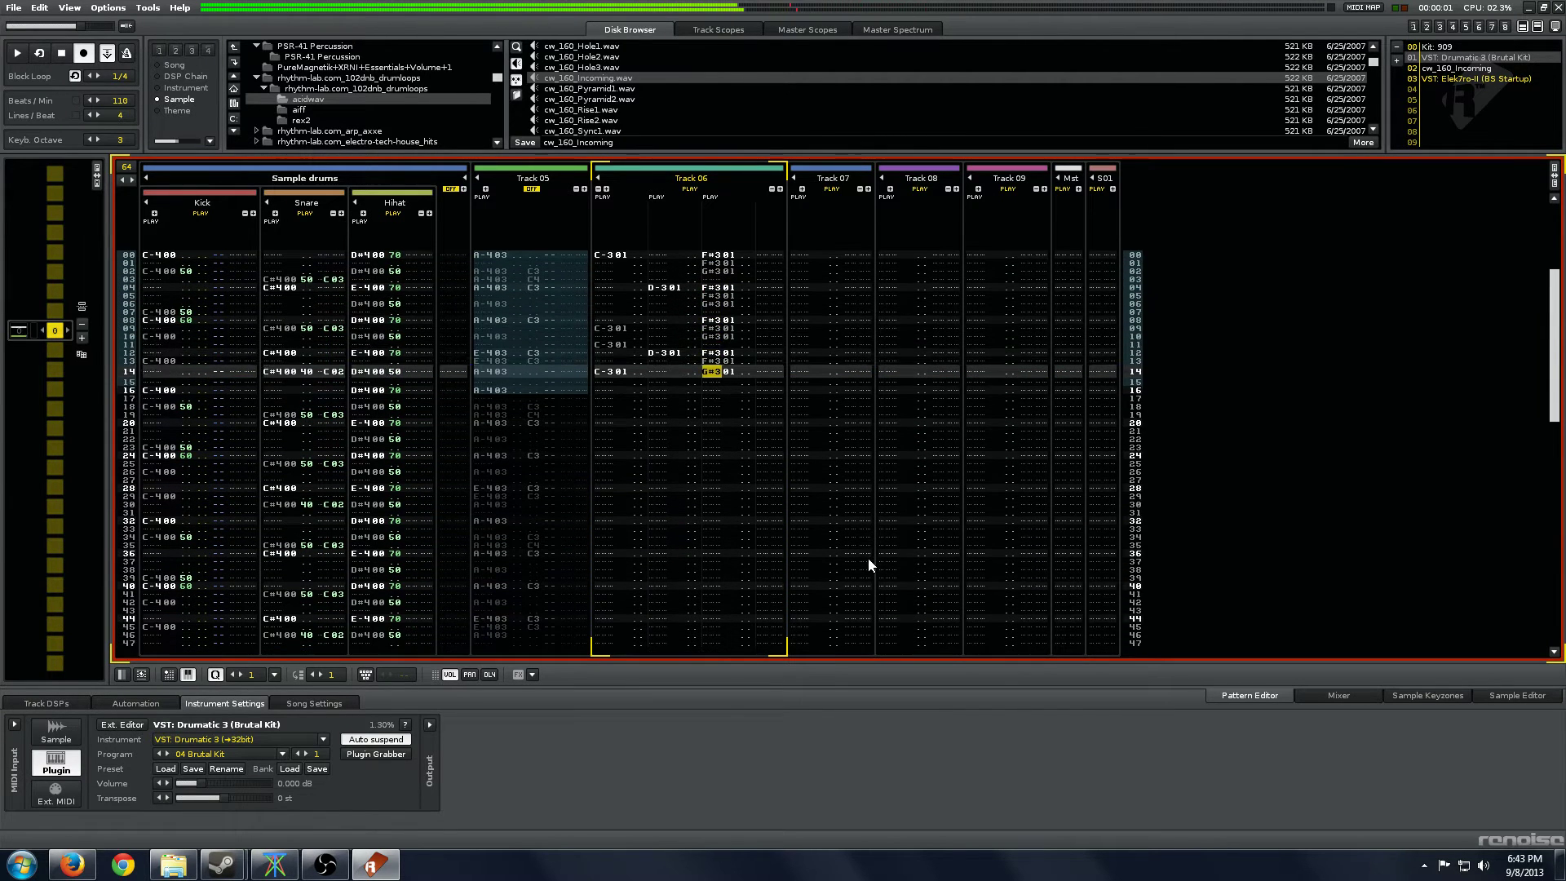
key("space")
Copy Track 06's block from line 00 to 16 and paste it at lines 16, 32 and 48.
key("Page_Up")
key("shift+Page_Down")
key("Left")
key("Left")
key("Left")
key("Left")
key("Left")
key("Left")
key("Left")
key("Left")
key("Left")
key("Left")
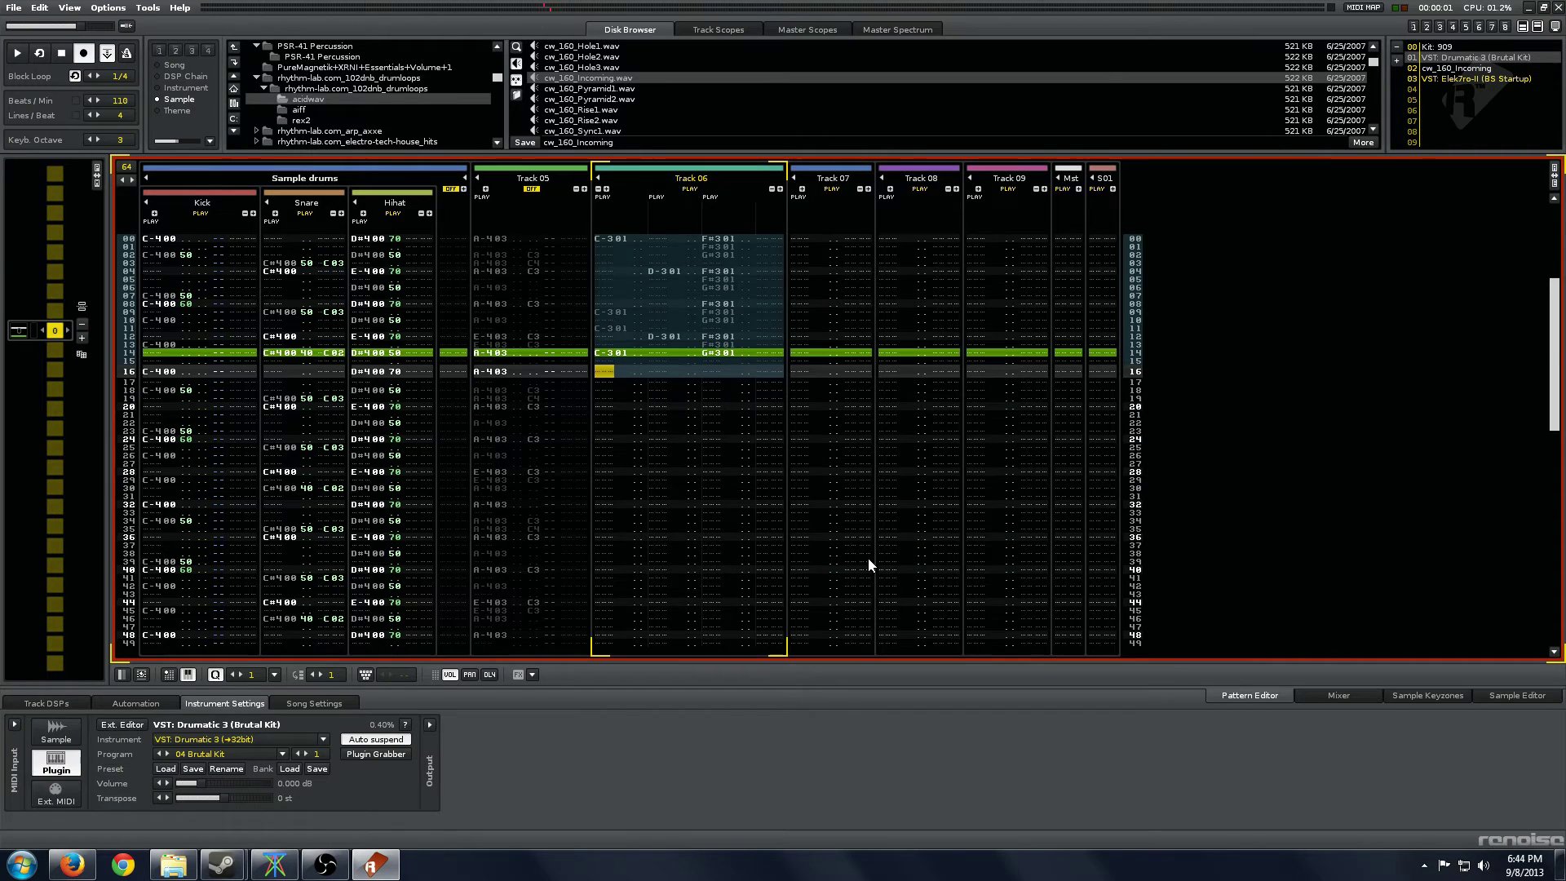
key("ctrl+v")
key("Page_Down")
key("ctrl+v")
key("Page_Down")
key("ctrl+v")
Play the pattern to hear the repeated Drumatic part, and stop playback.
key("space")
key("Right")
key("Right")
key("Right")
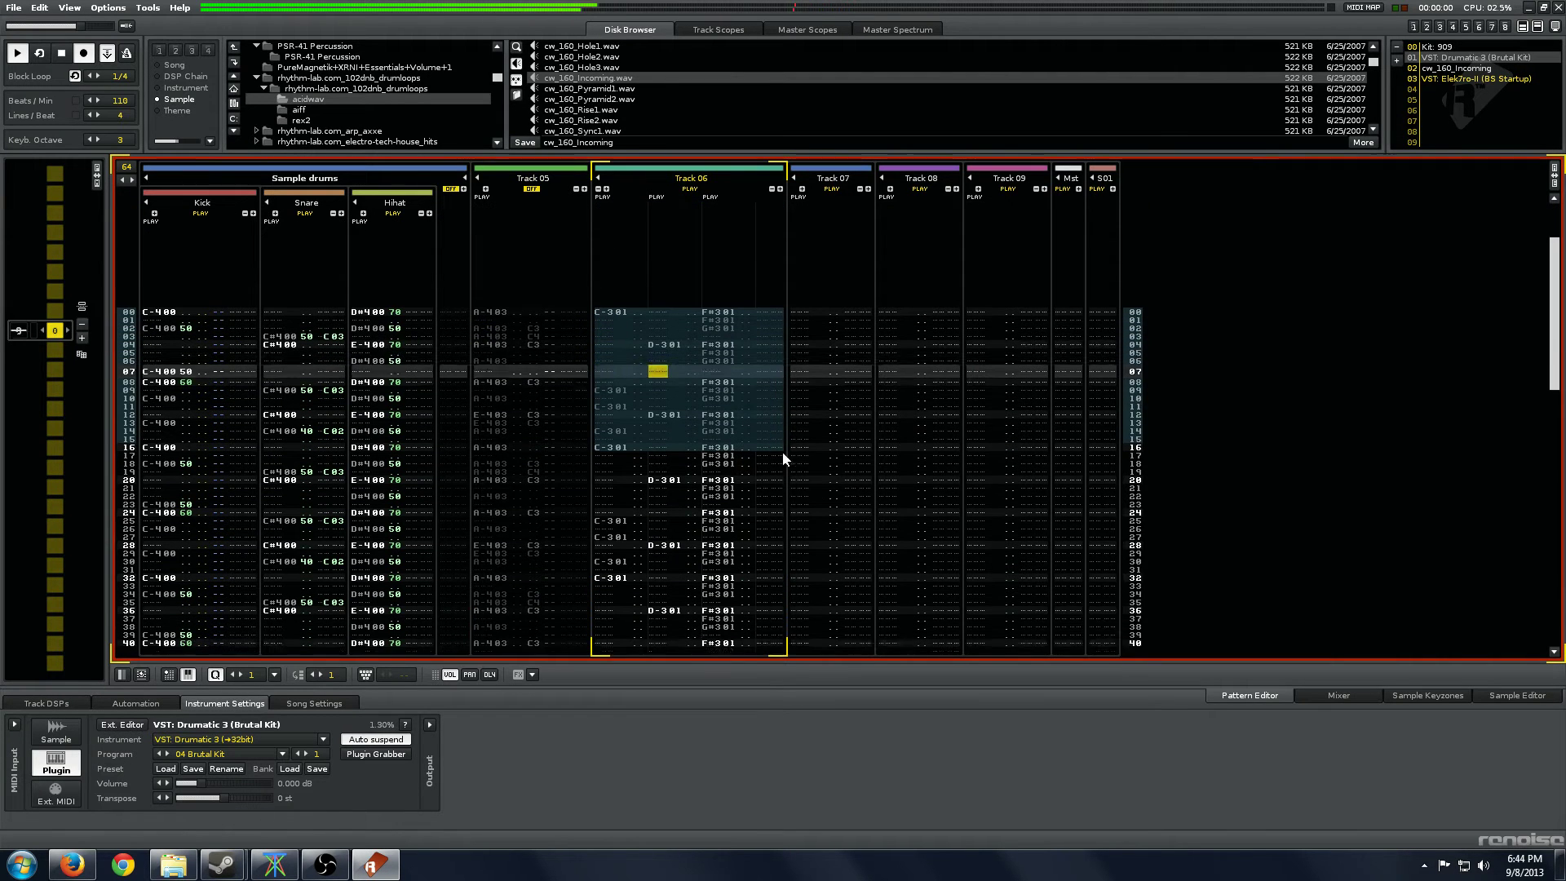
key("space")
Rename Track 06 as Drumatic Notes.
double_click(739, 179)
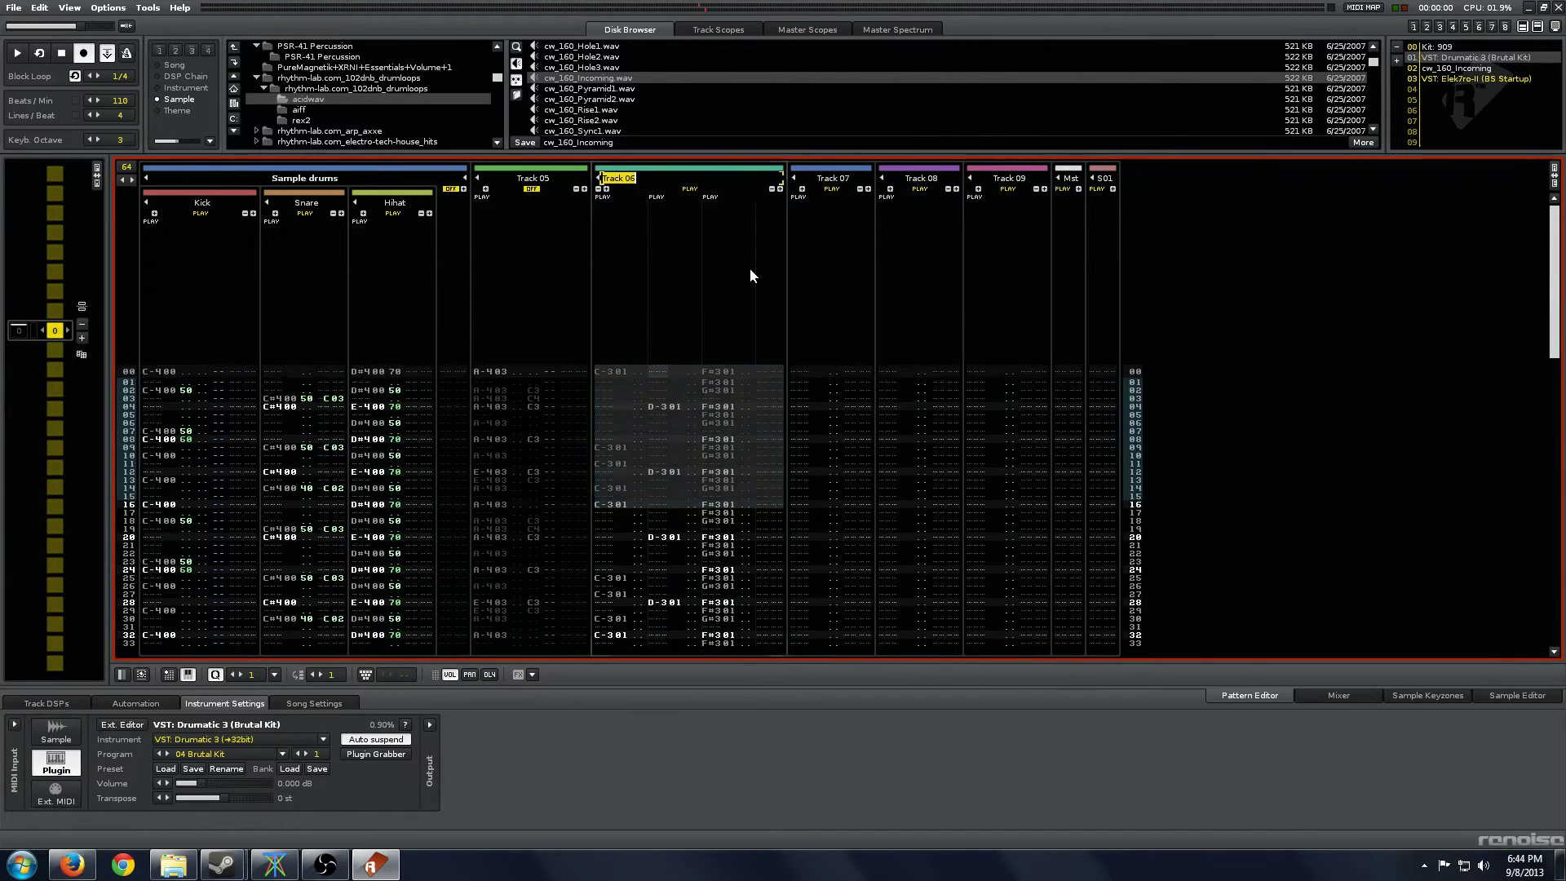
type("Drumatic n")
key("BackSpace")
type("Notes")
key("Return")
Insert three new tracks after the Drumatic Notes track.
right_click(719, 282)
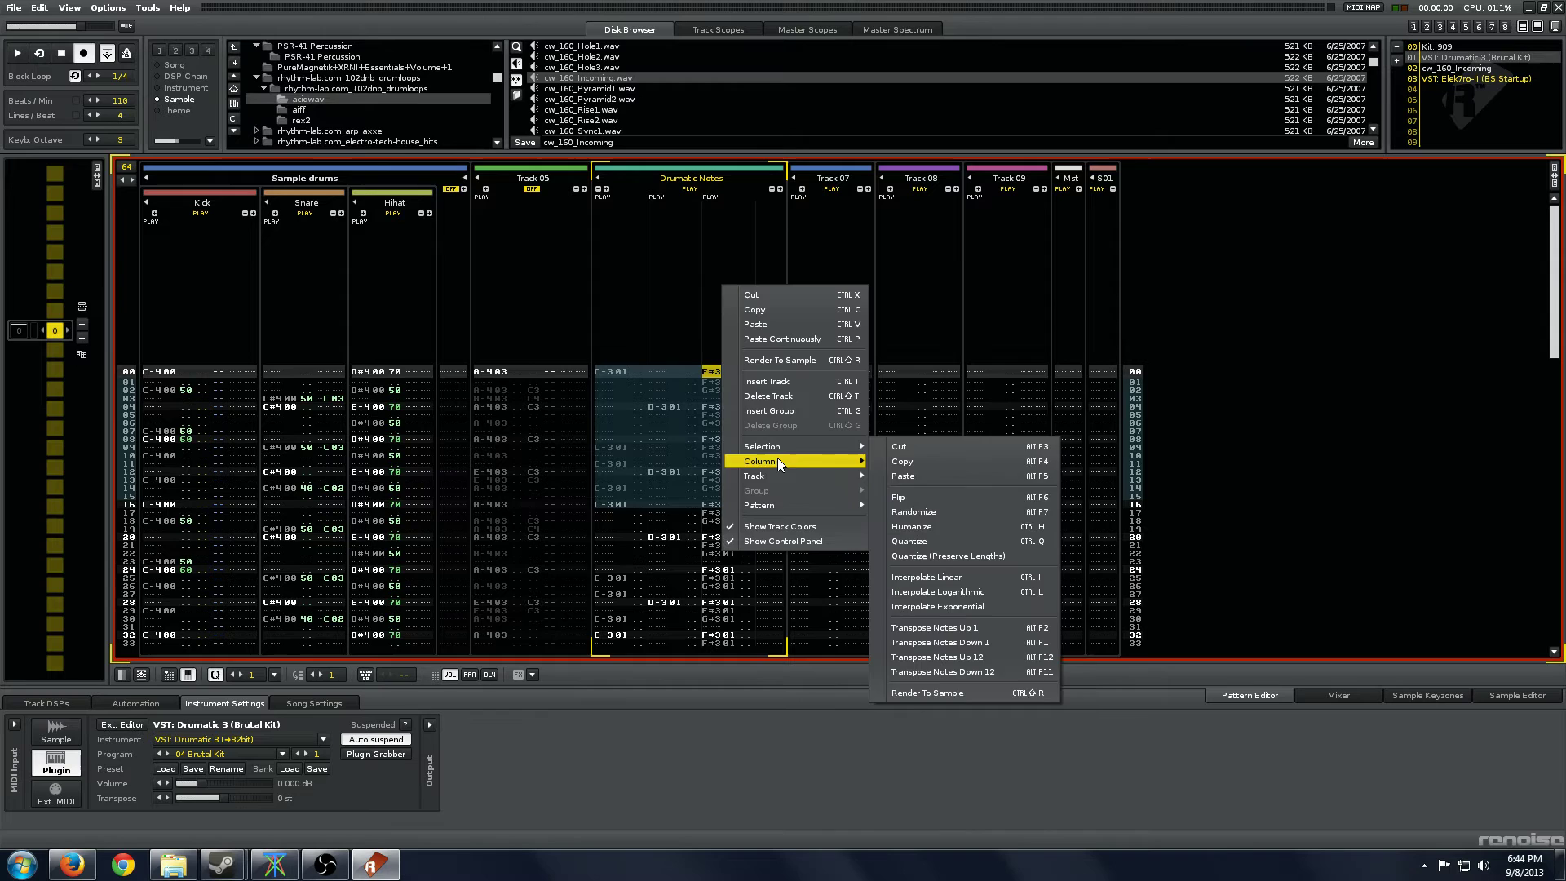
left_click(805, 381)
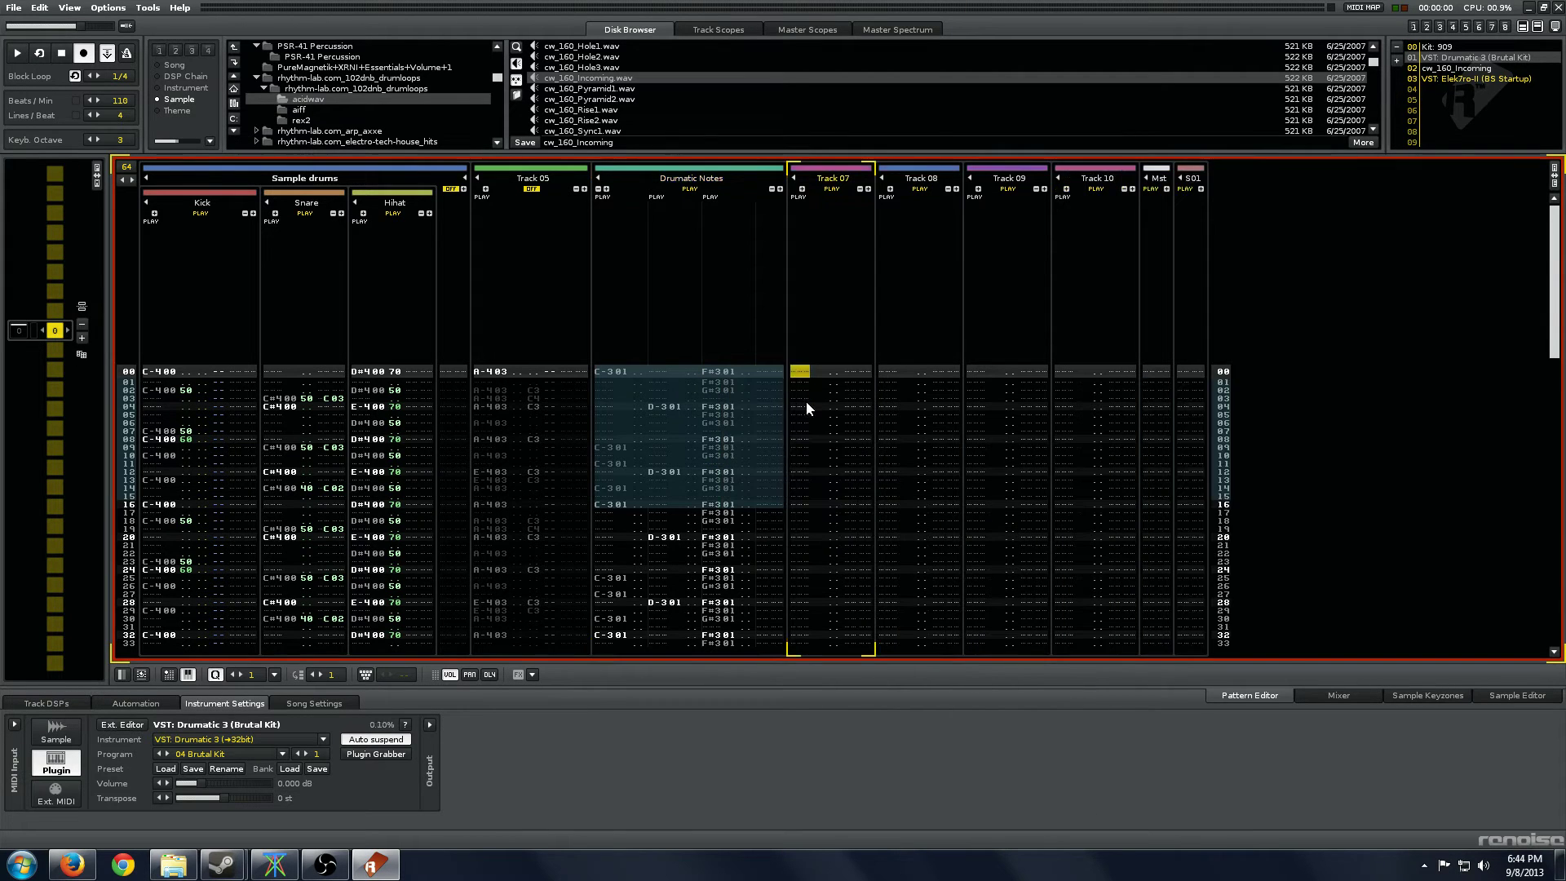
key("ctrl+t")
key("ctrl+t")
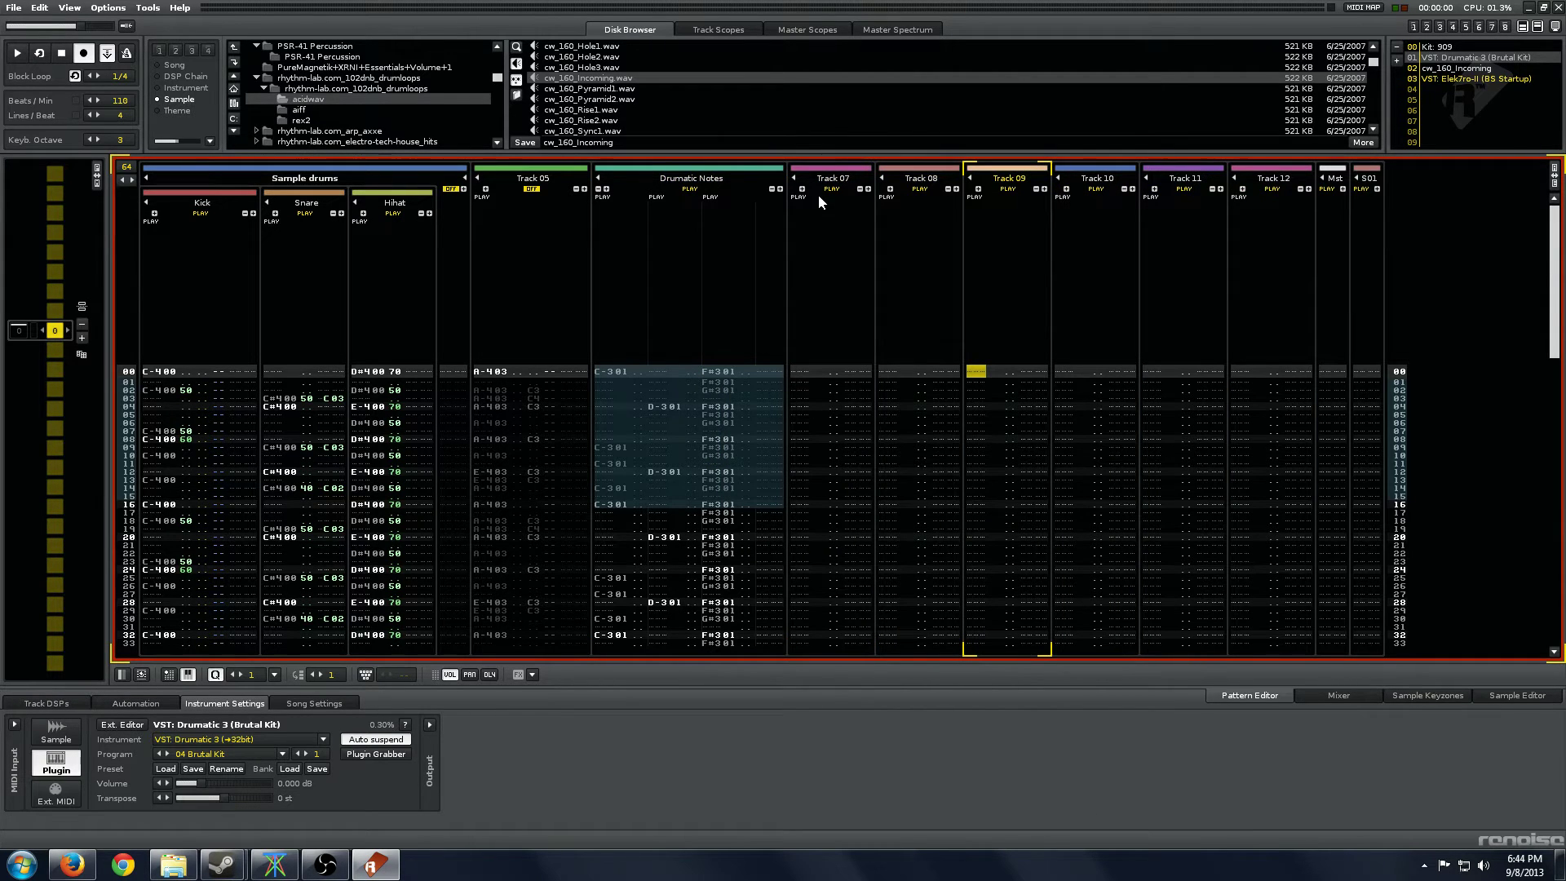
Rename Track 07 as Drumatic Kick and Track 08 as Drumatic Snare.
double_click(833, 178)
type("Drumat")
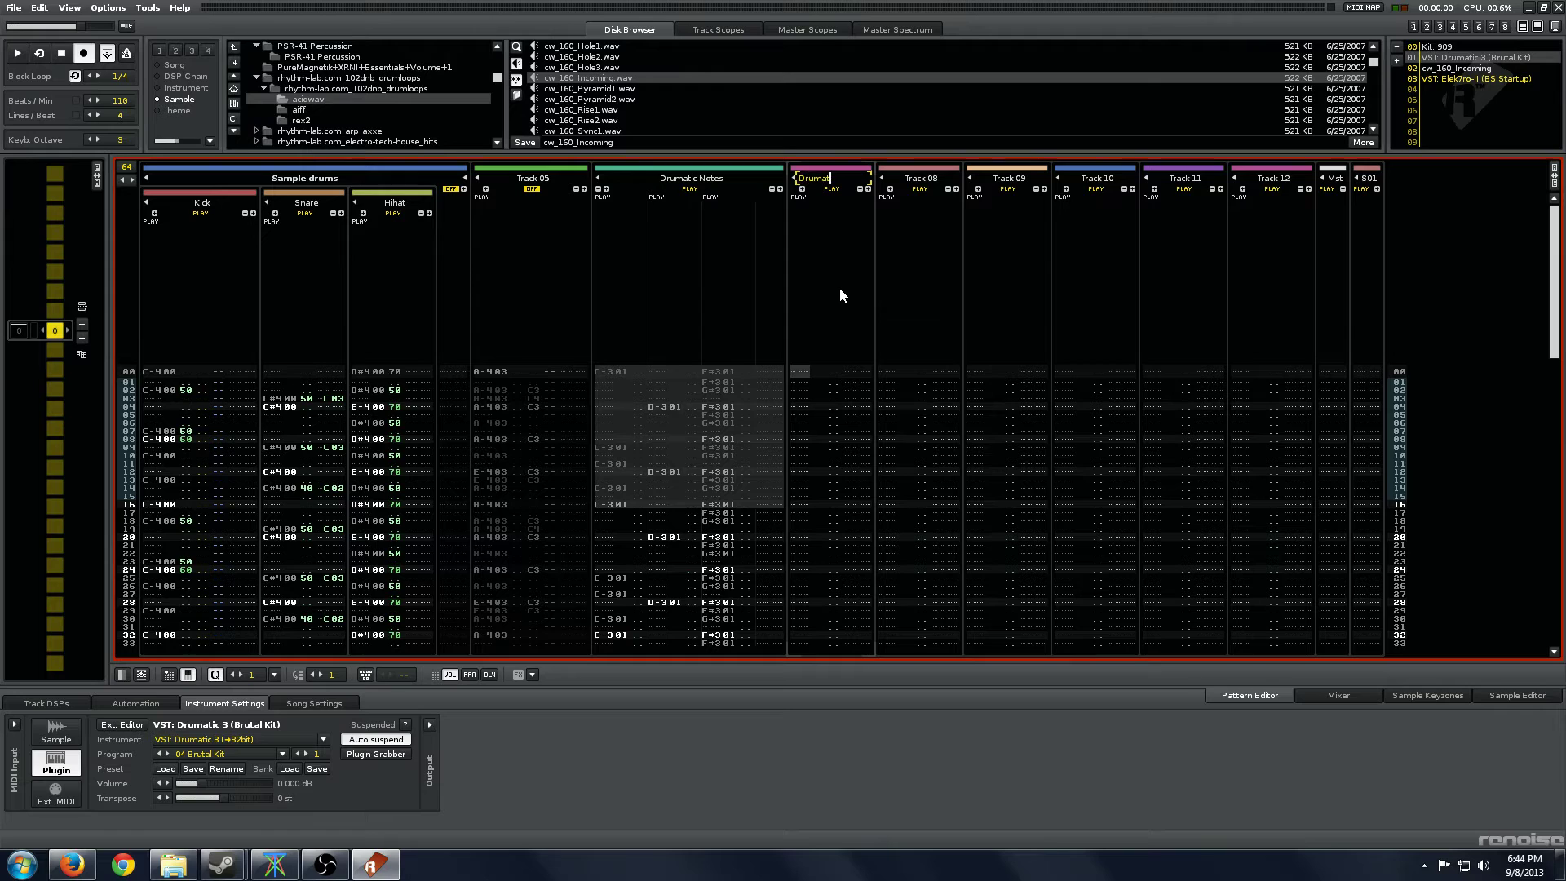
type("ic Kick")
key("Return")
key("Tab")
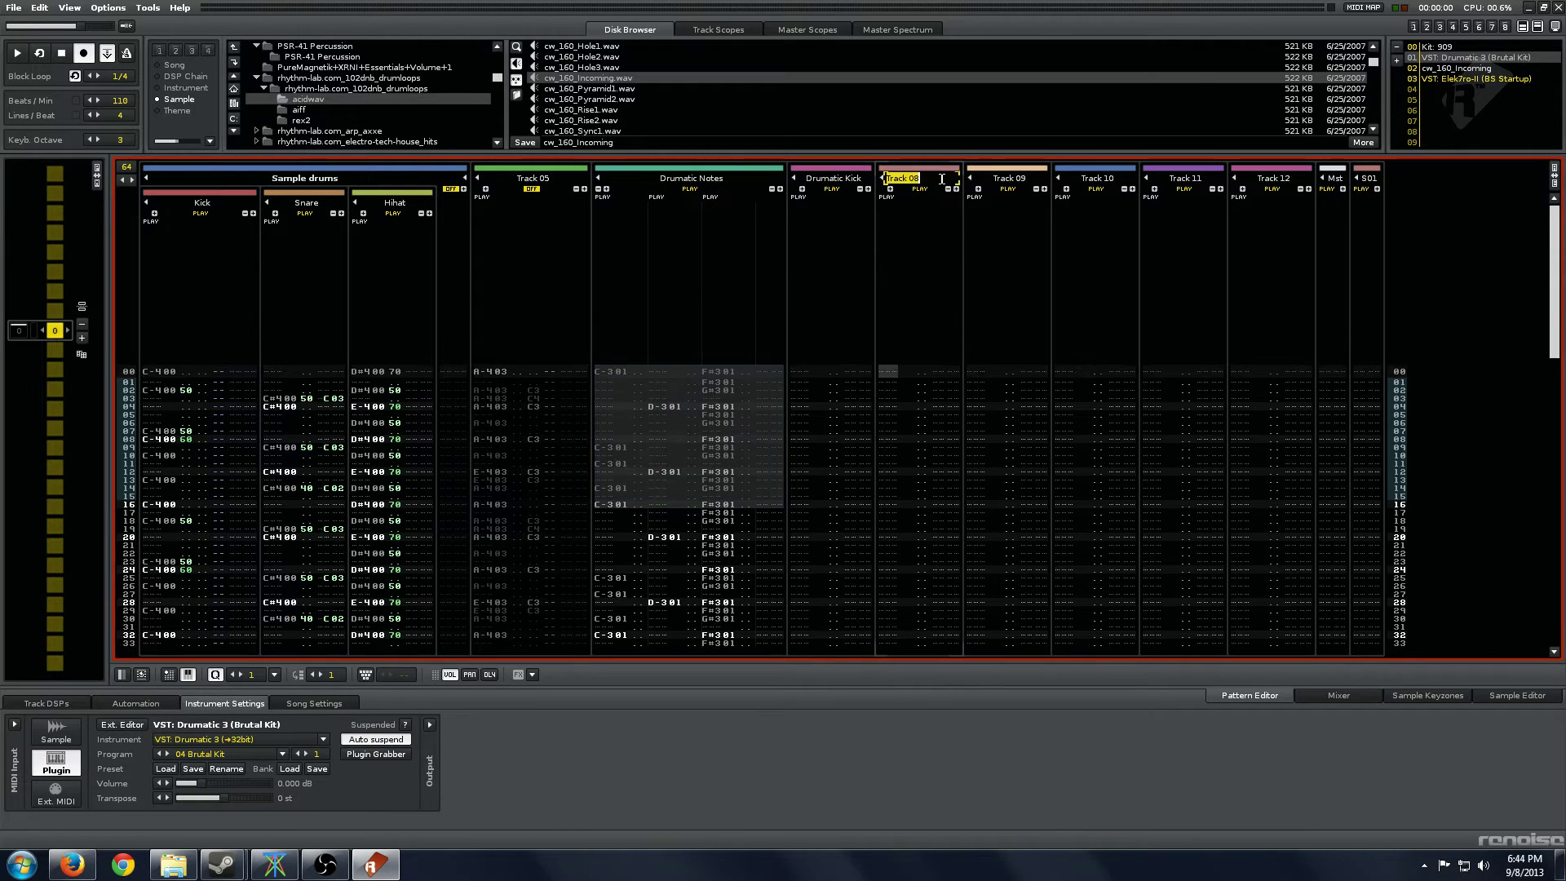
double_click(922, 179)
type("Drumatic Snare")
key("Return")
Give Track 09 a light green colour and rename it as Drumatic Hats.
left_click(1011, 170)
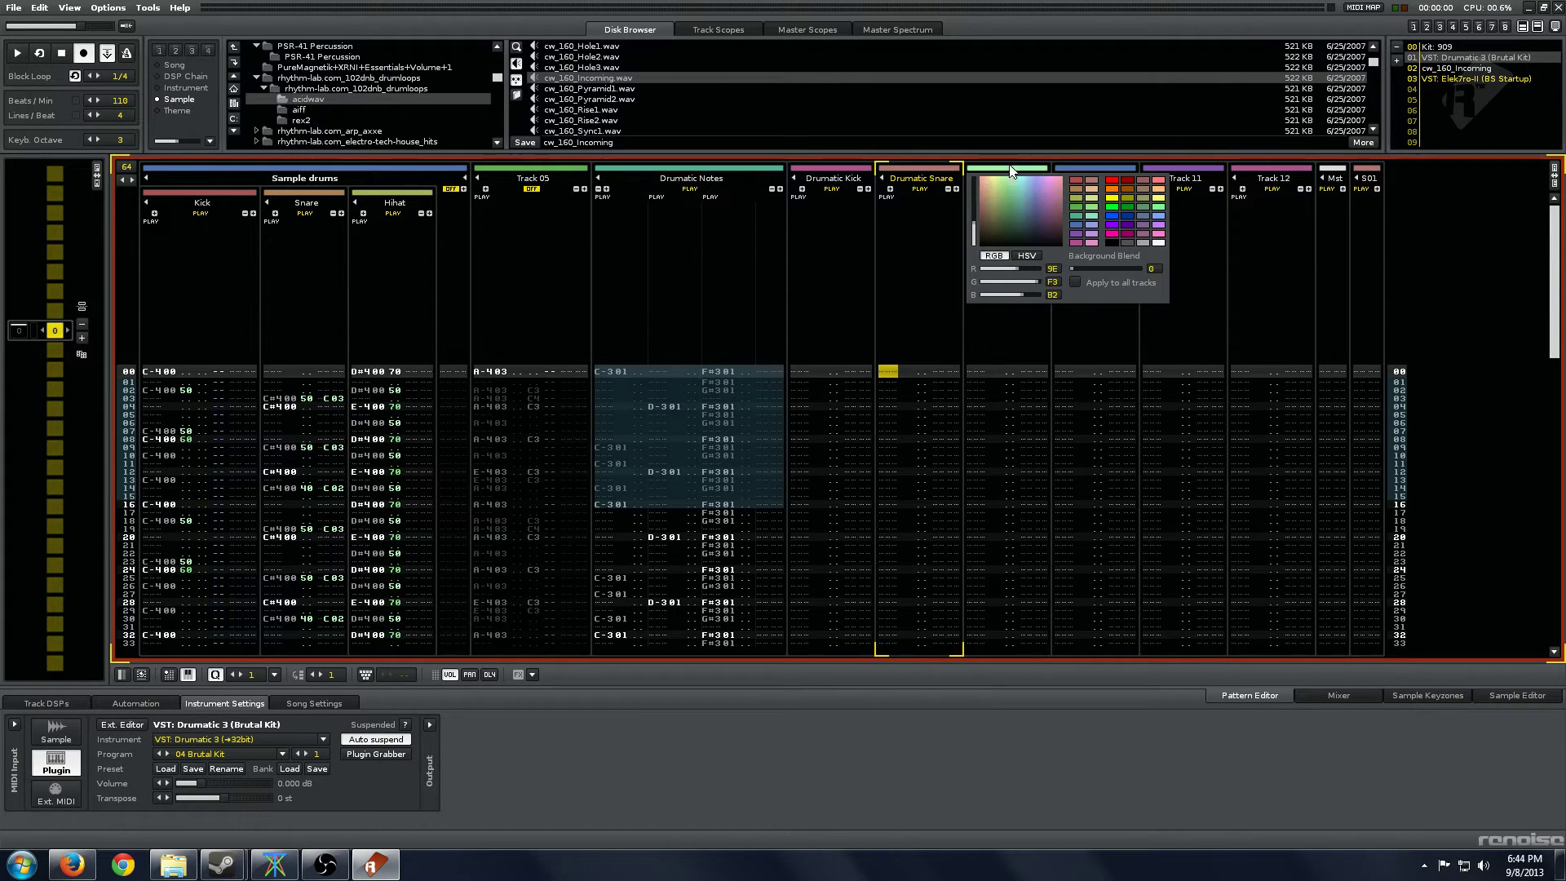
left_click(1009, 178)
double_click(1009, 178)
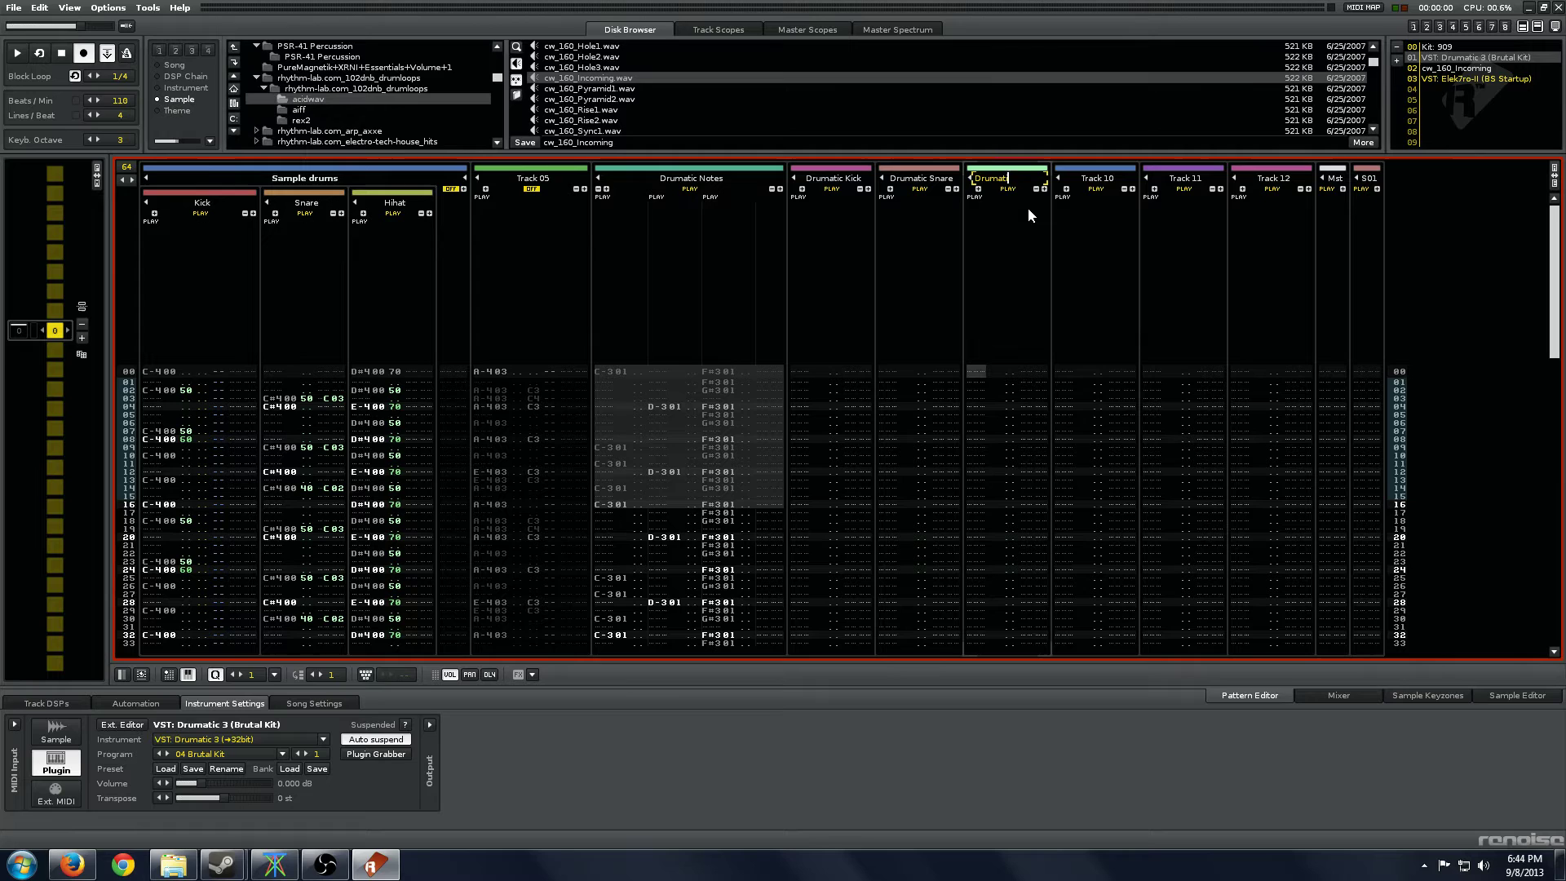
type("Drumatic Hats")
key("Return")
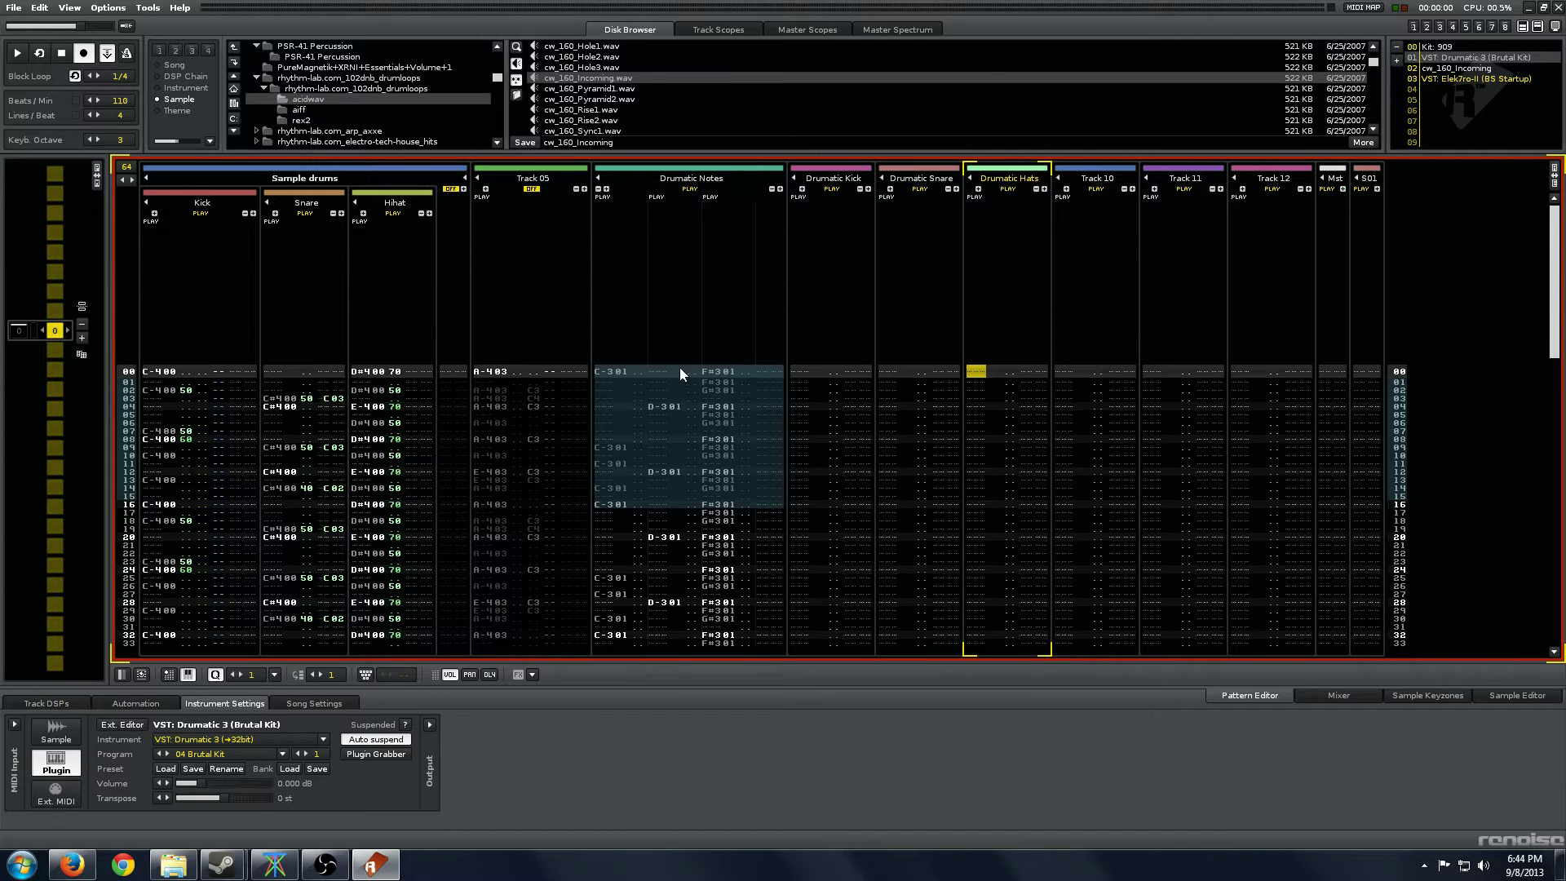
Create a group around the Drumatic Notes track and move the Drumatic Kick, Drumatic Snare and Drumatic Hats tracks into it.
right_click(682, 332)
left_click(700, 341)
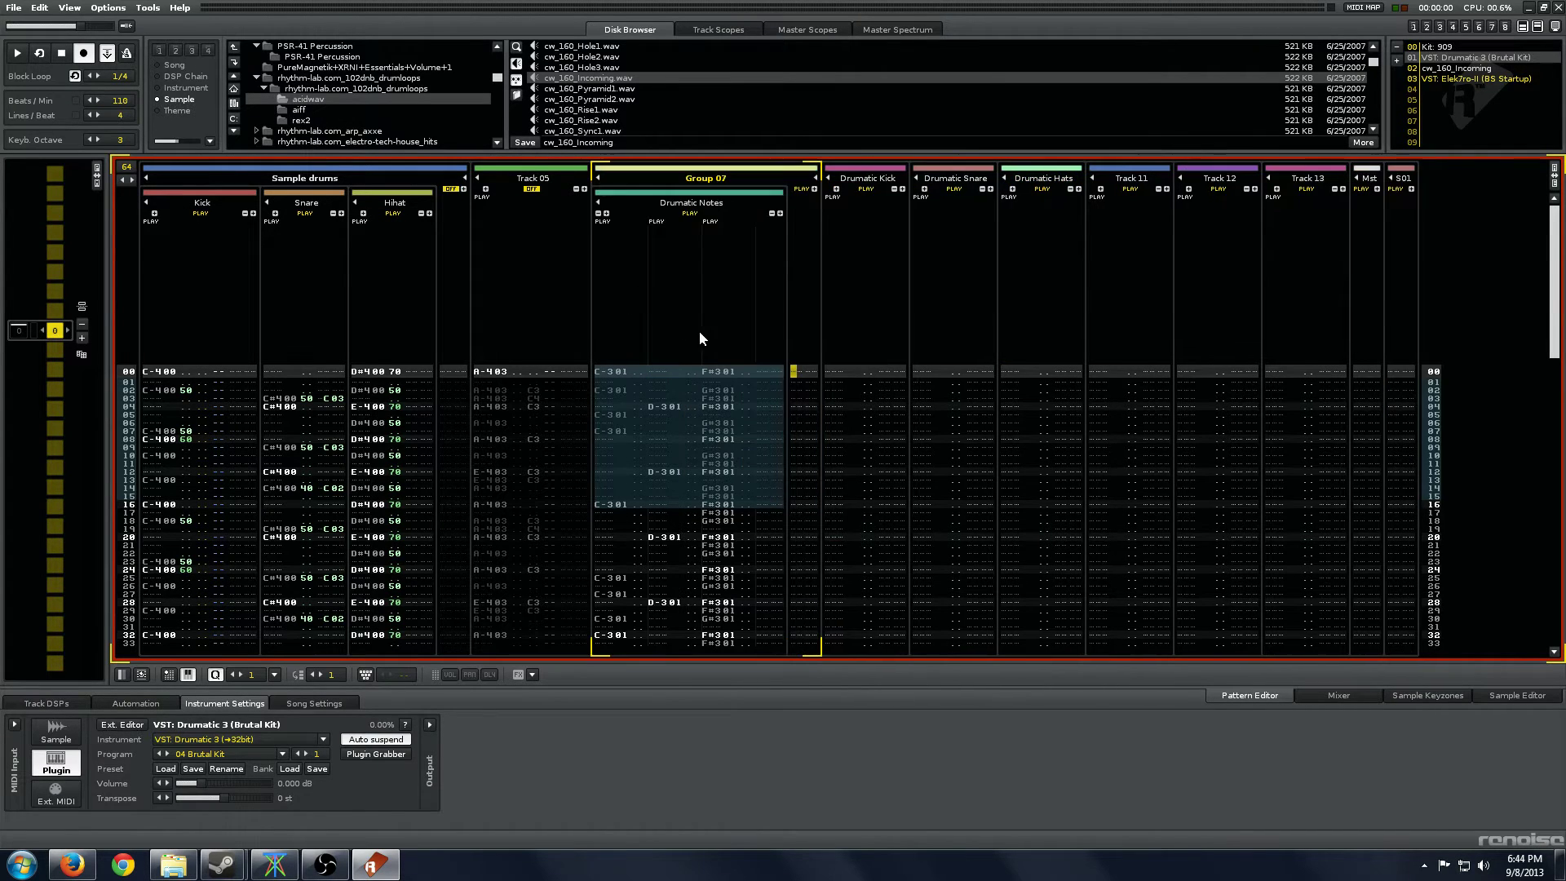
left_click(873, 168)
left_click(873, 169)
left_click_drag(872, 173, 790, 208)
left_click_drag(961, 184, 873, 217)
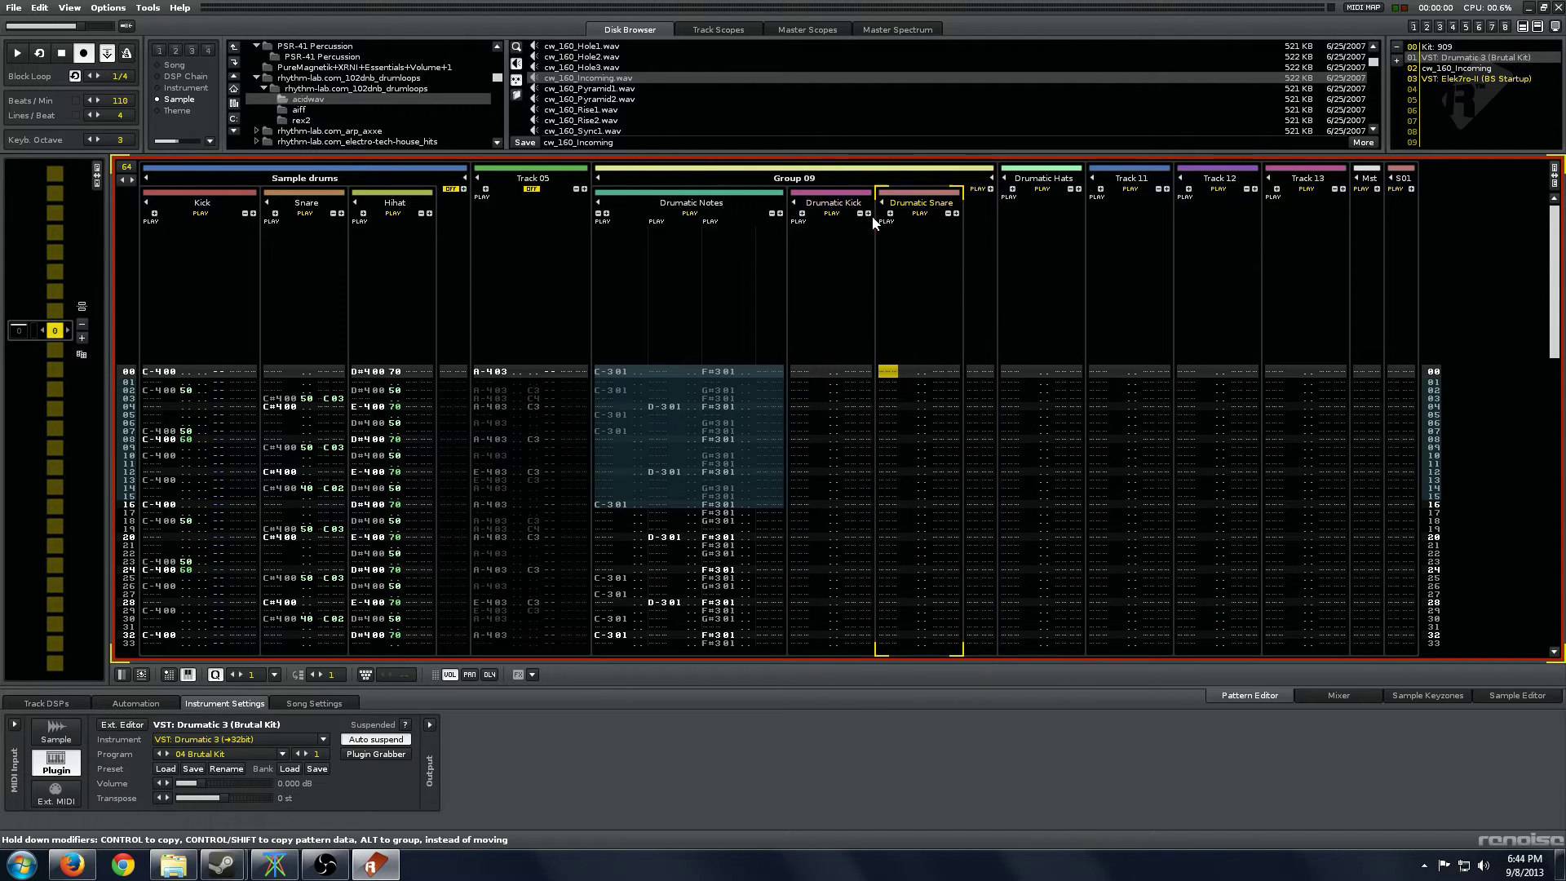
left_click_drag(1052, 179, 966, 216)
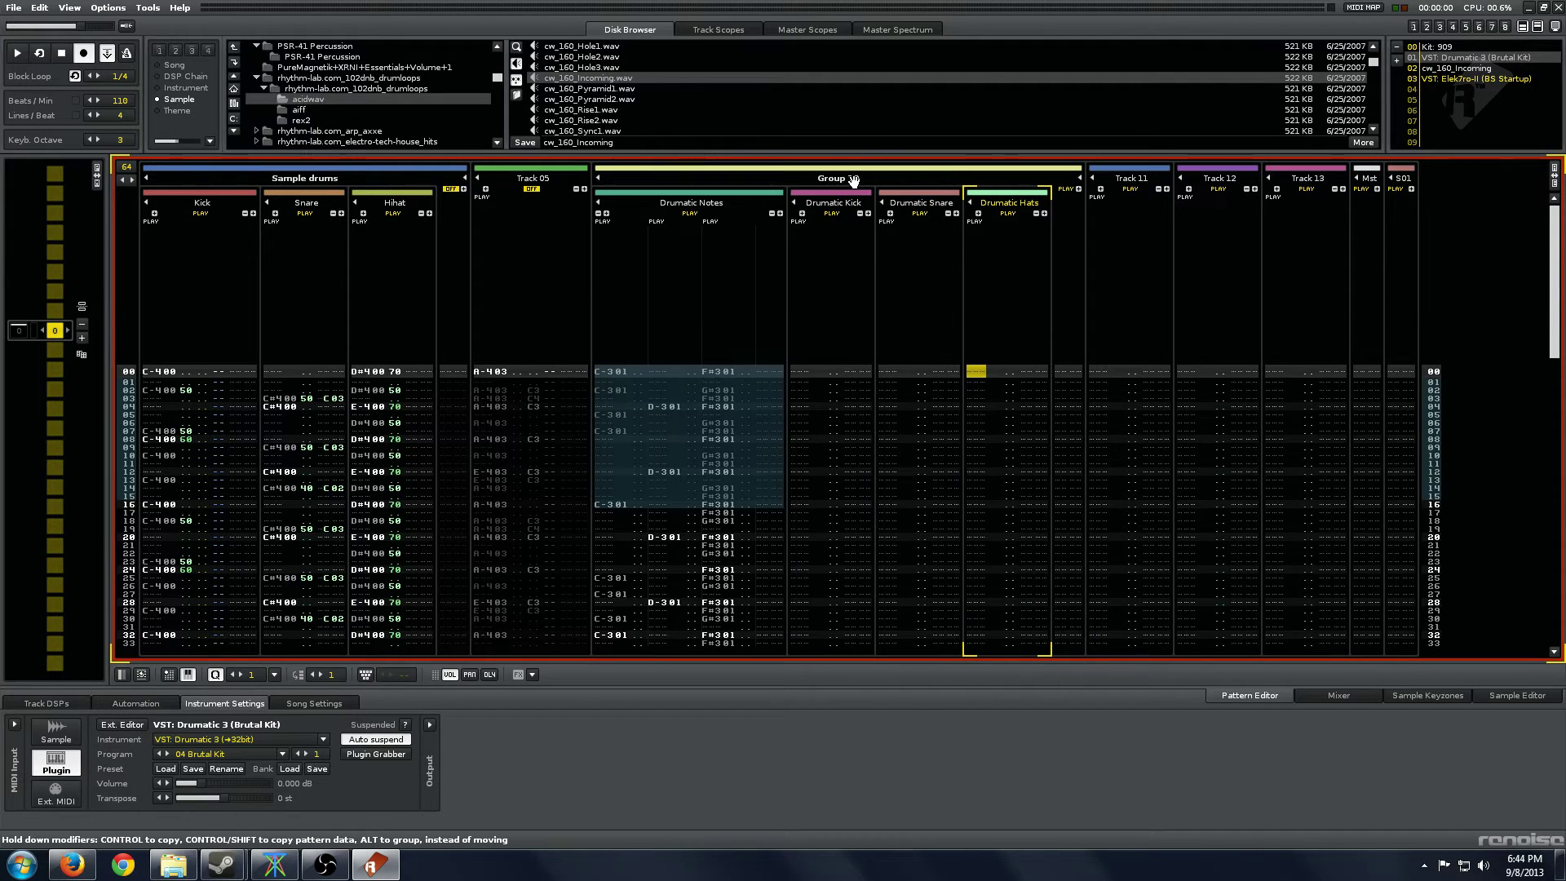
Rename the new group as Drumatic and return the cursor to the Drumatic Notes track.
double_click(851, 178)
type("Drumatic")
key("Return")
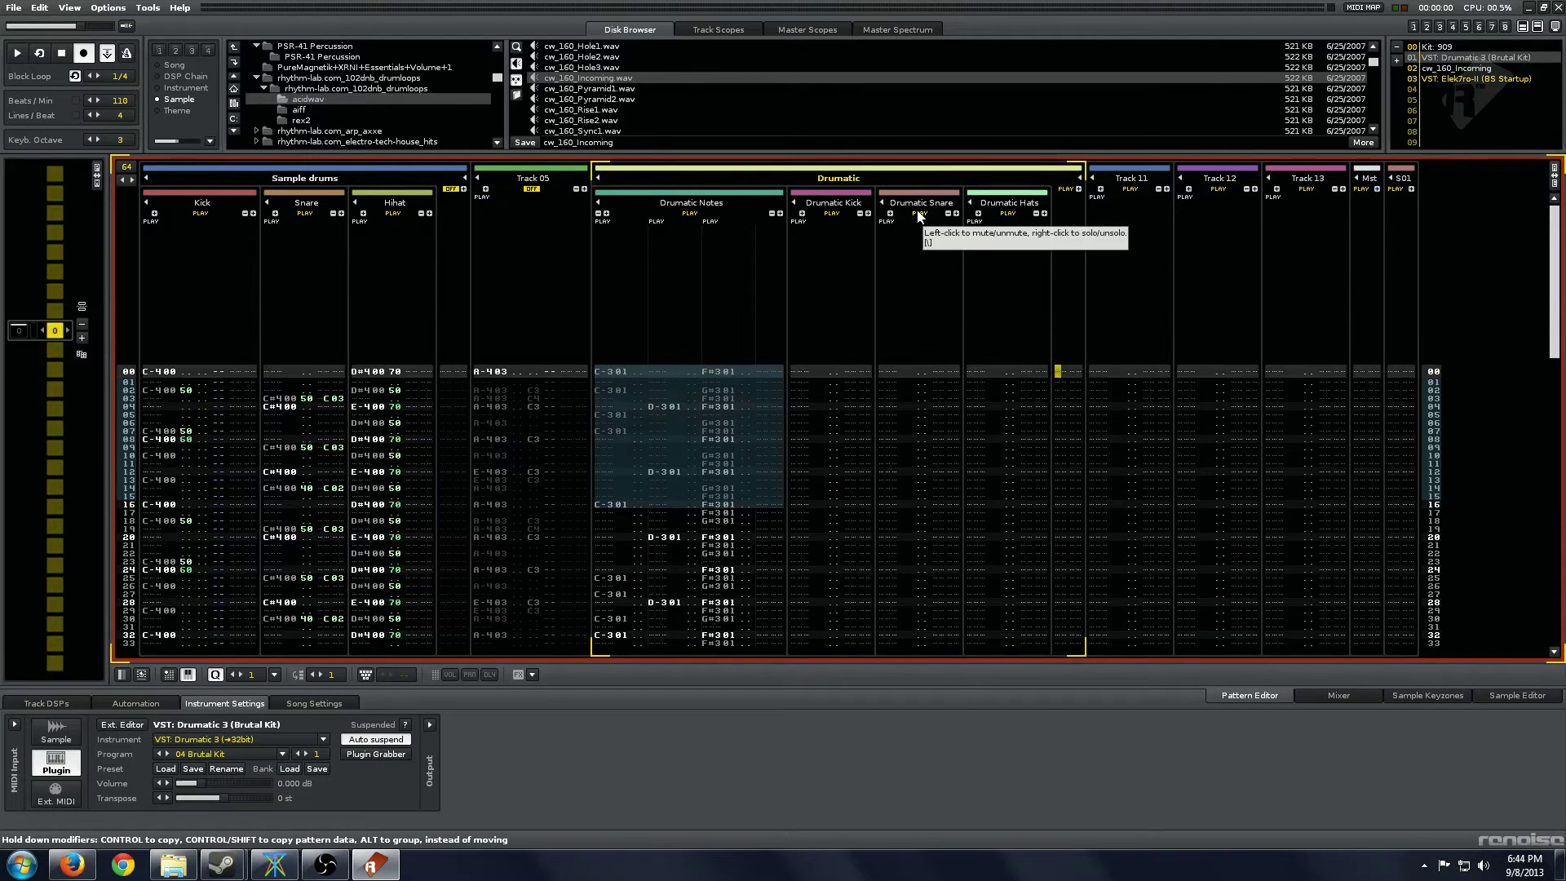
key("shift+Tab")
key("shift+Tab")
key("shift+Tab")
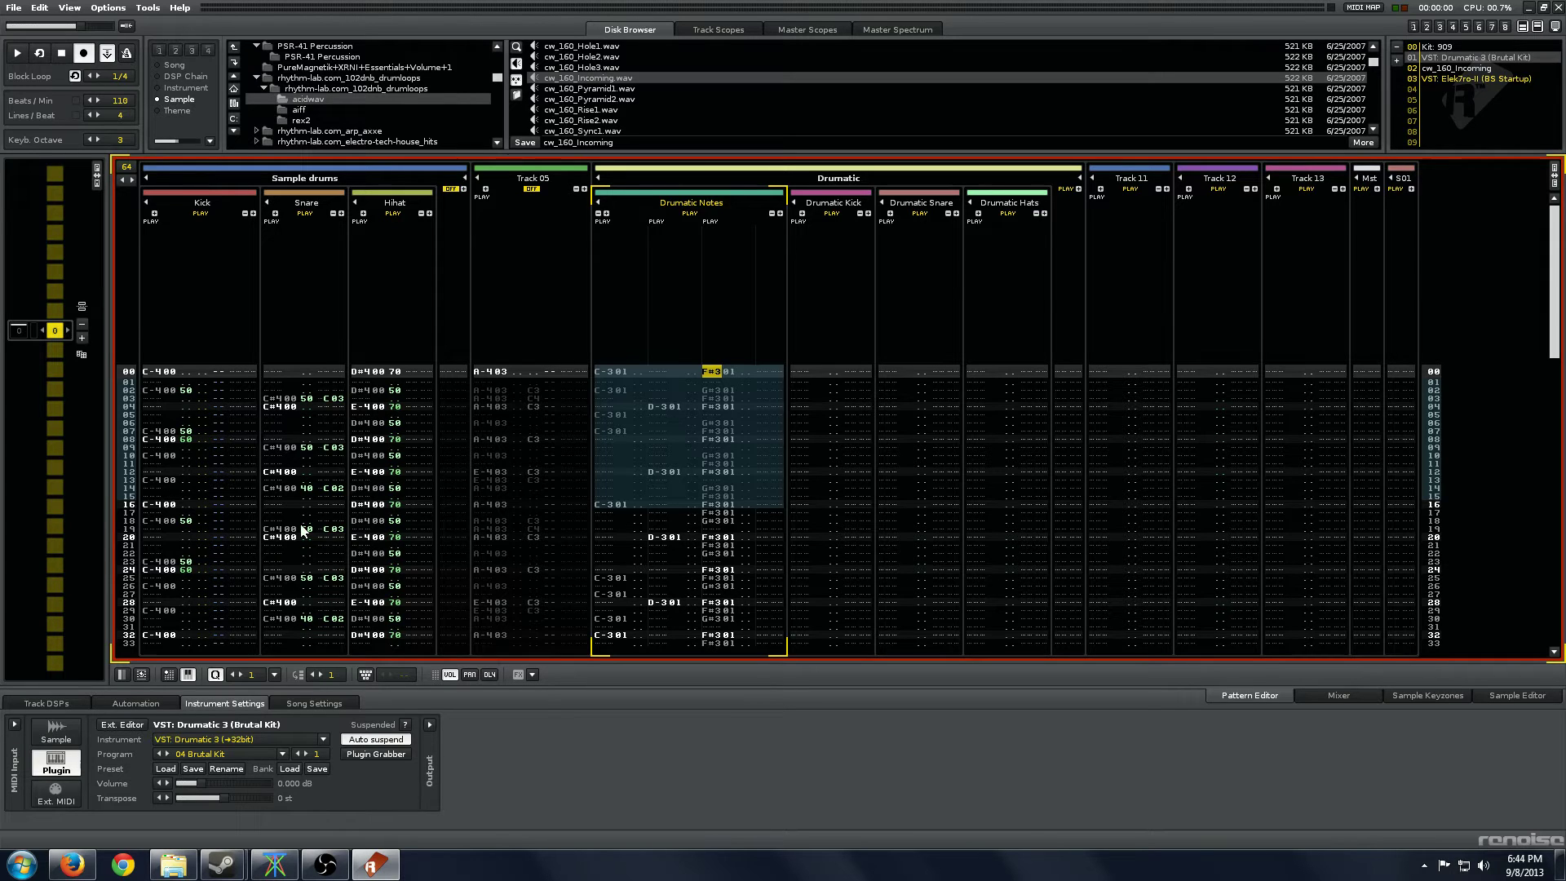
Show the Drumatic 3 output routing, activate buses 02 and 03, and enable track assignment for buses 01 to 03.
left_click(430, 724)
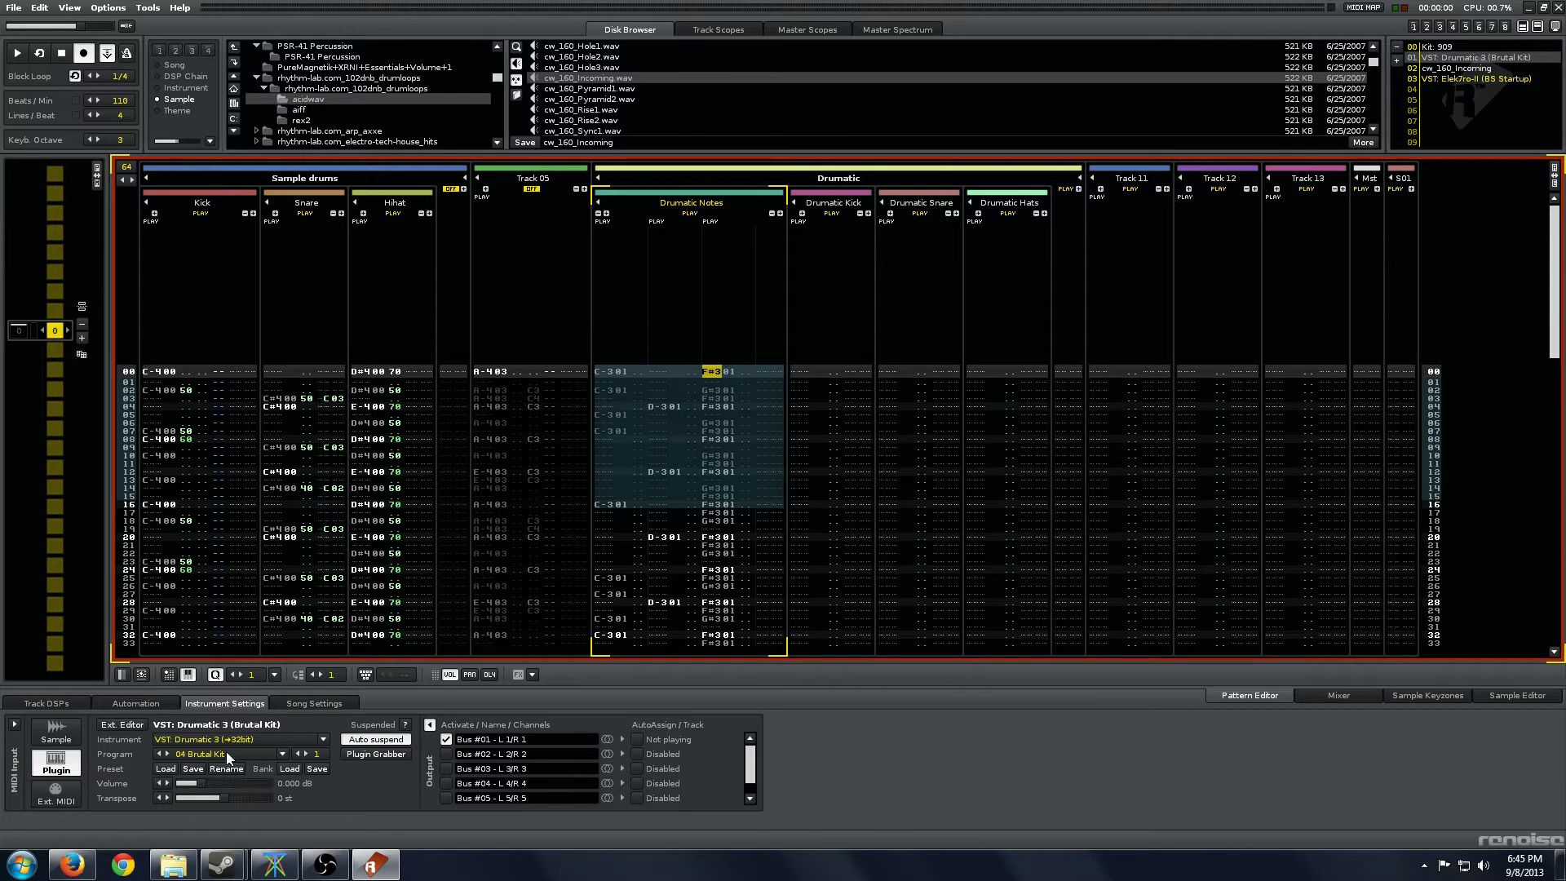
left_click(430, 725)
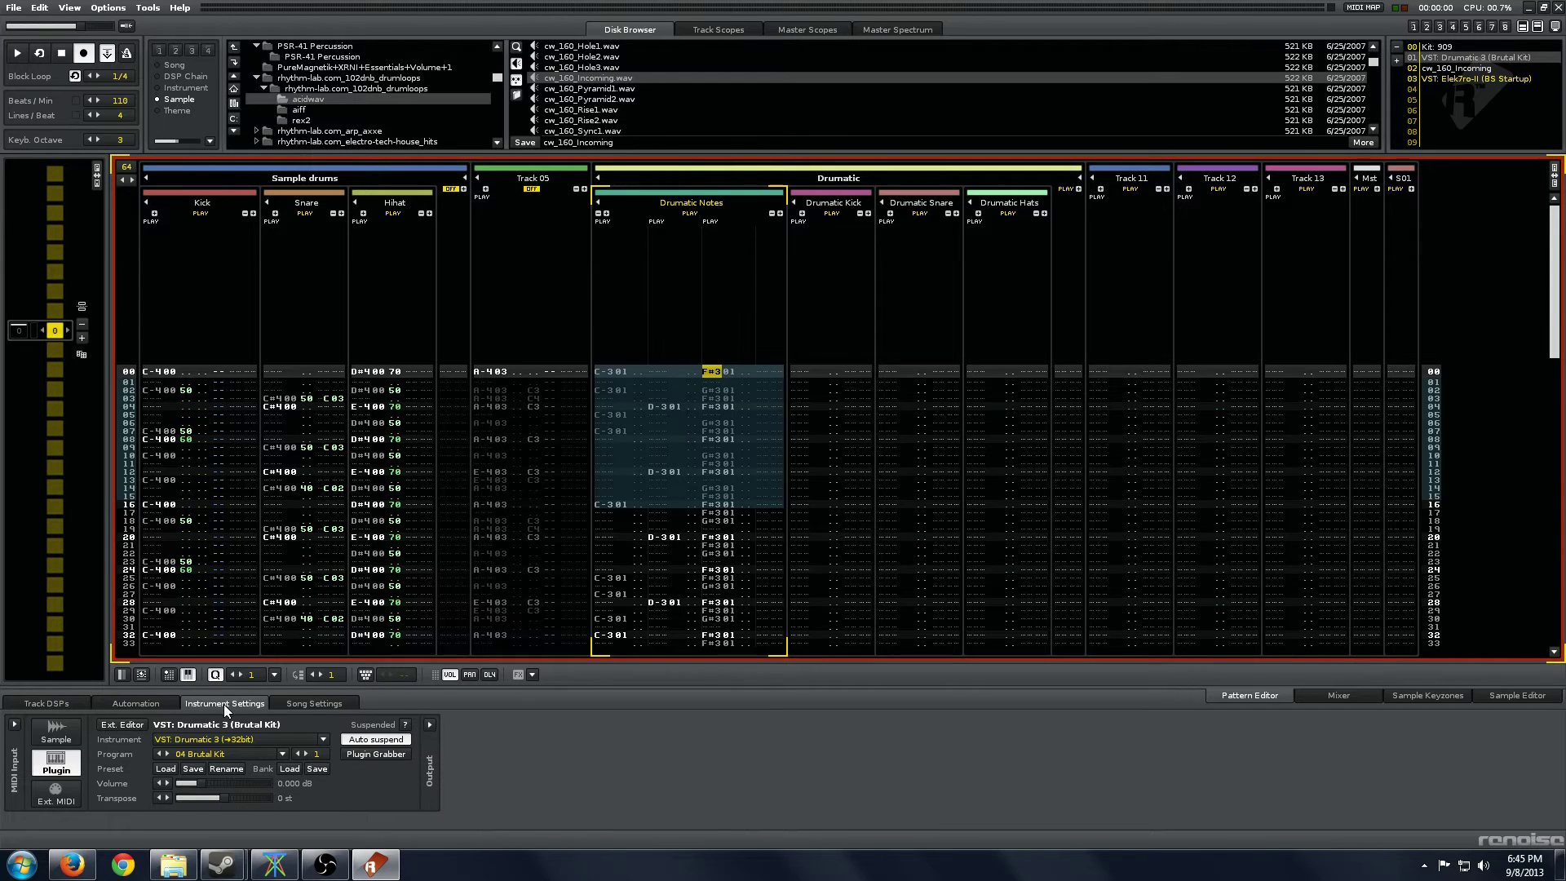
left_click(430, 724)
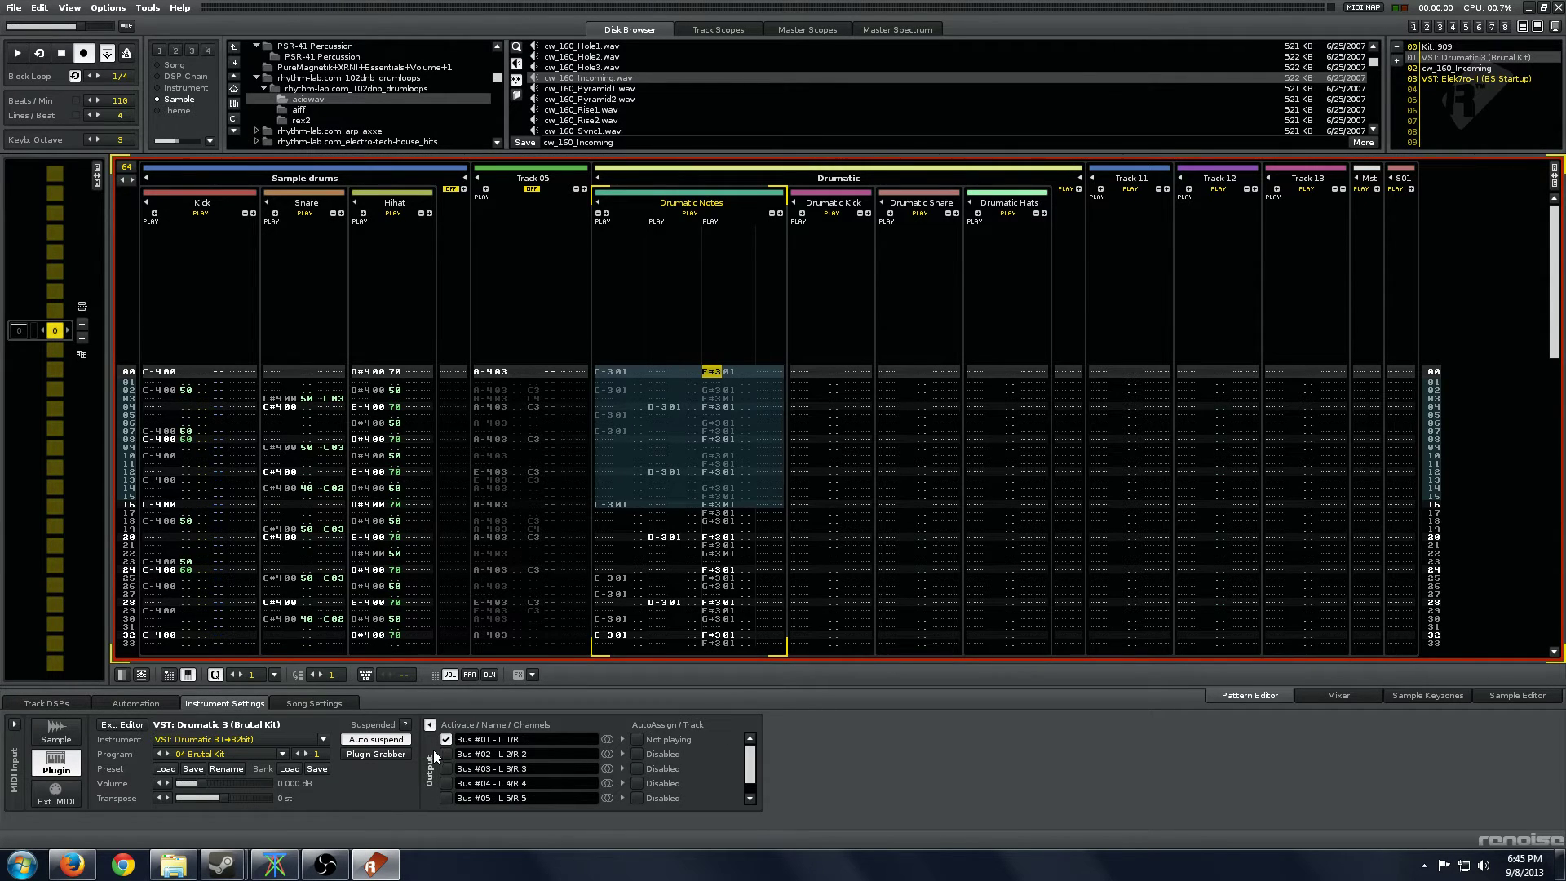
left_click(446, 756)
left_click(446, 769)
left_click(638, 740)
left_click(638, 754)
left_click(638, 768)
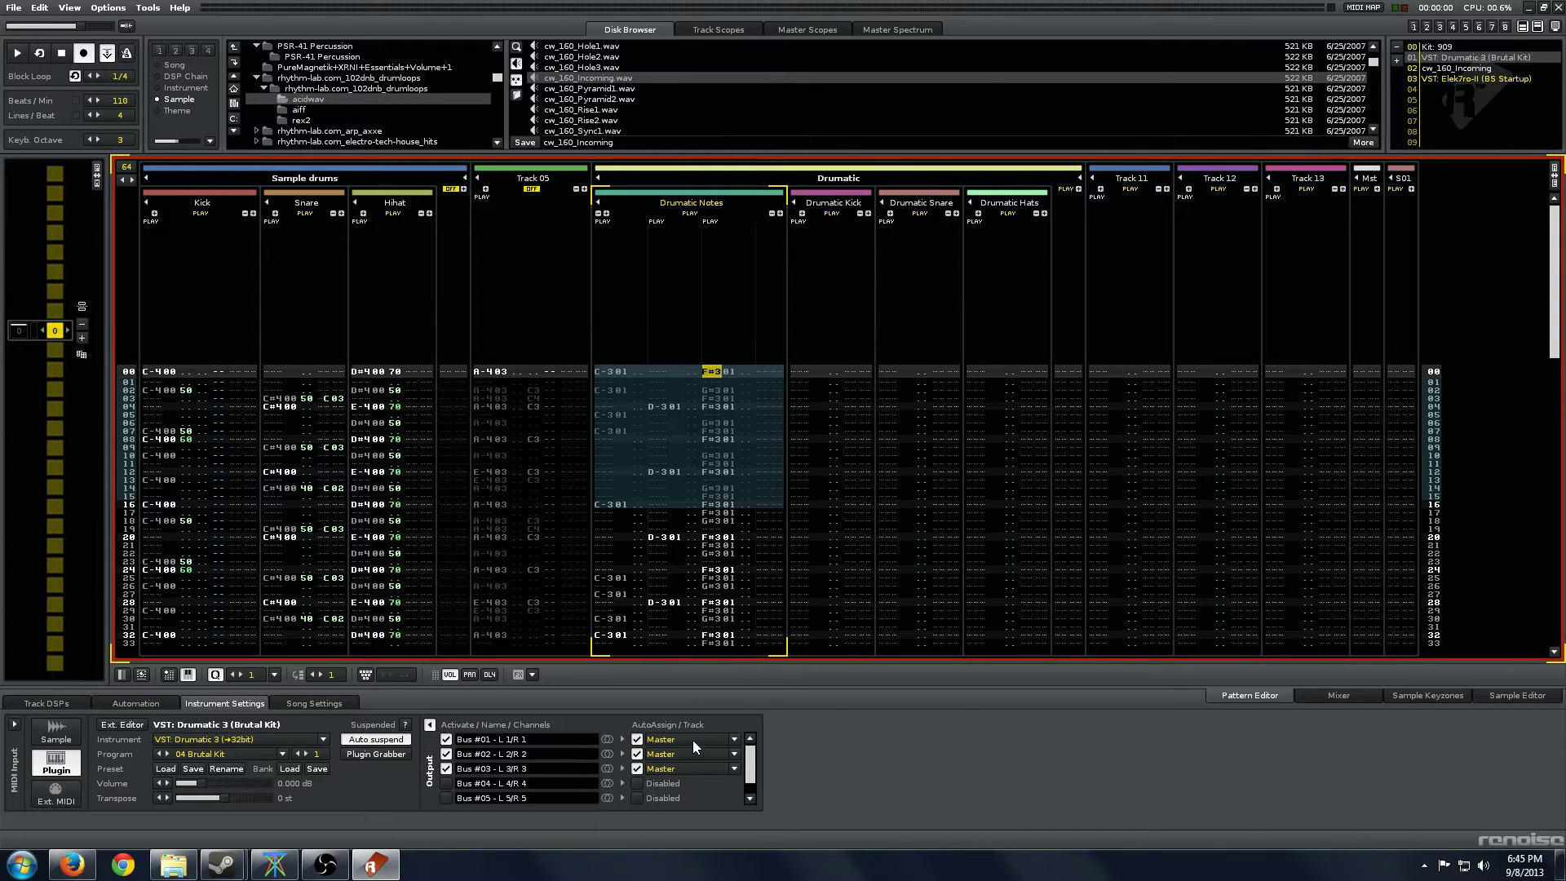
Route bus 01 to Drumatic Kick, bus 02 to Drumatic Snare and bus 03 to Drumatic Hats.
left_click(693, 740)
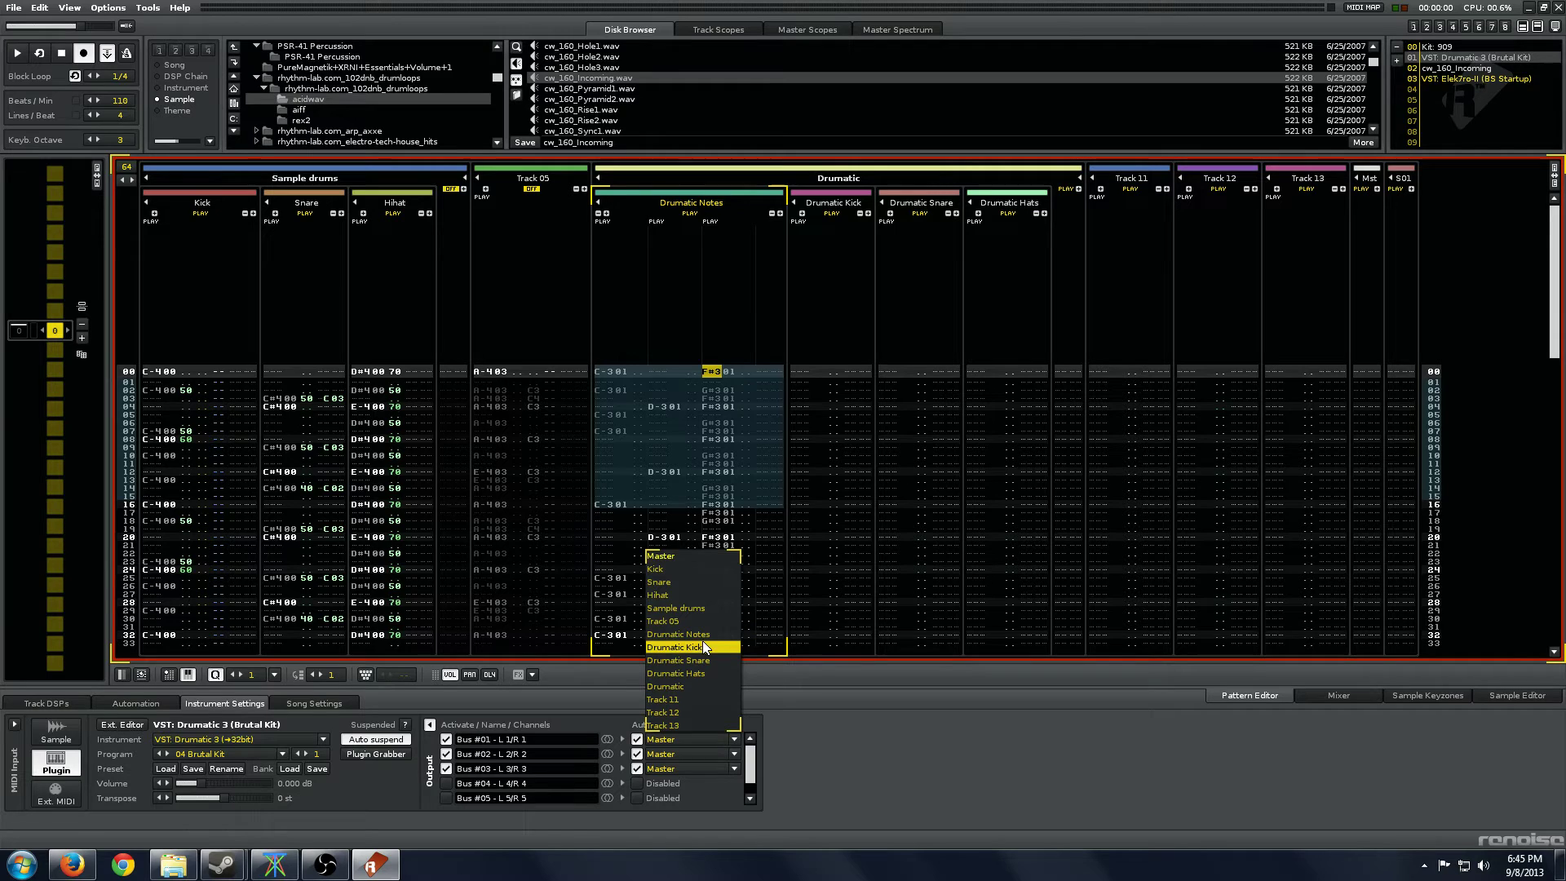
left_click(707, 648)
left_click(688, 752)
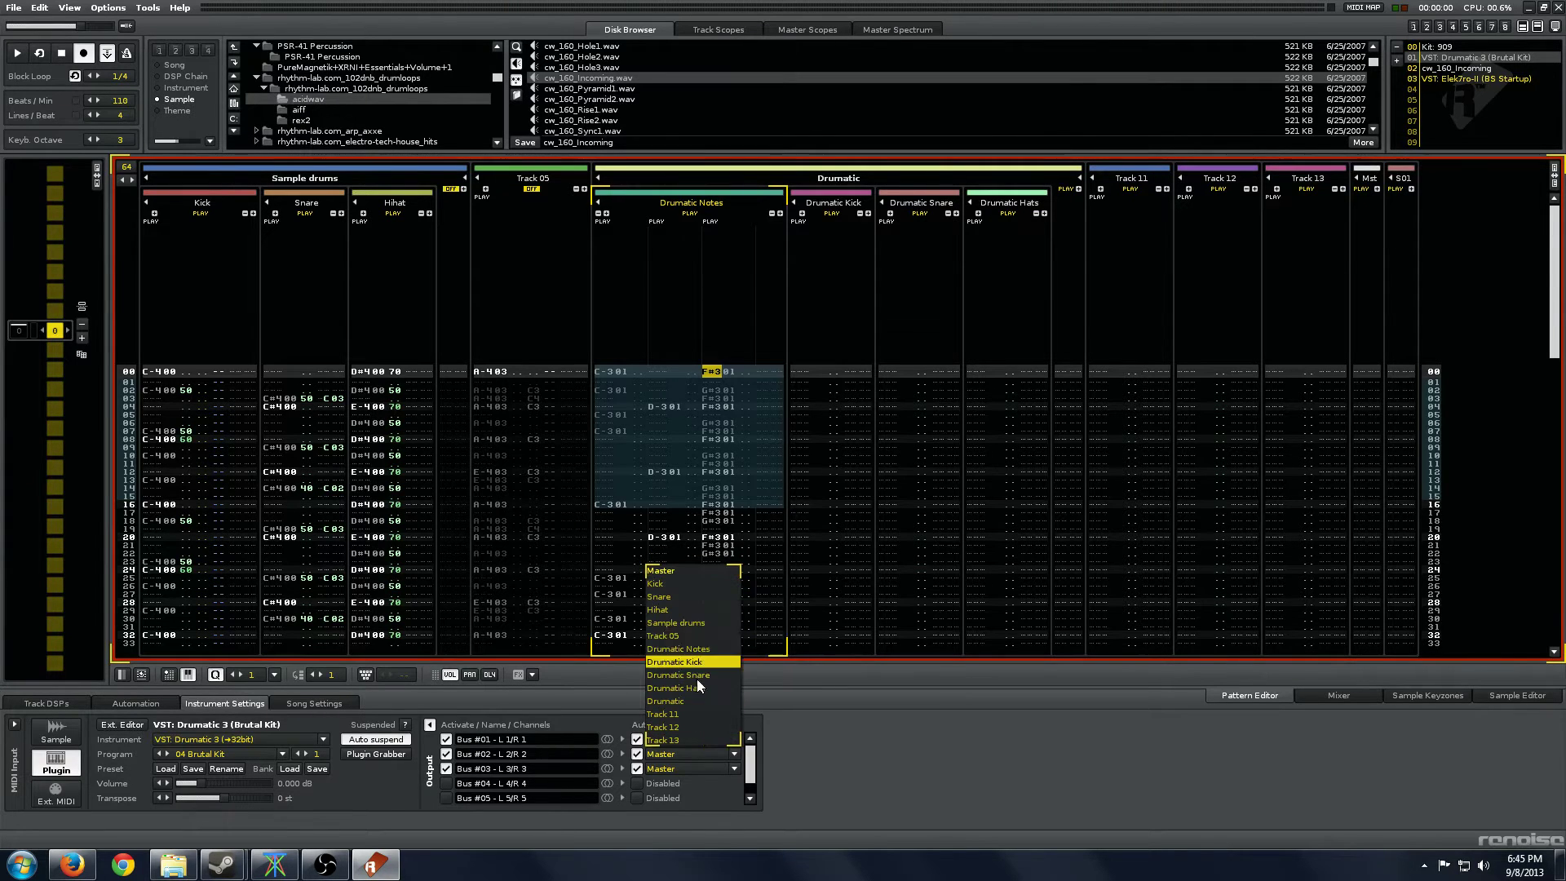
left_click(714, 676)
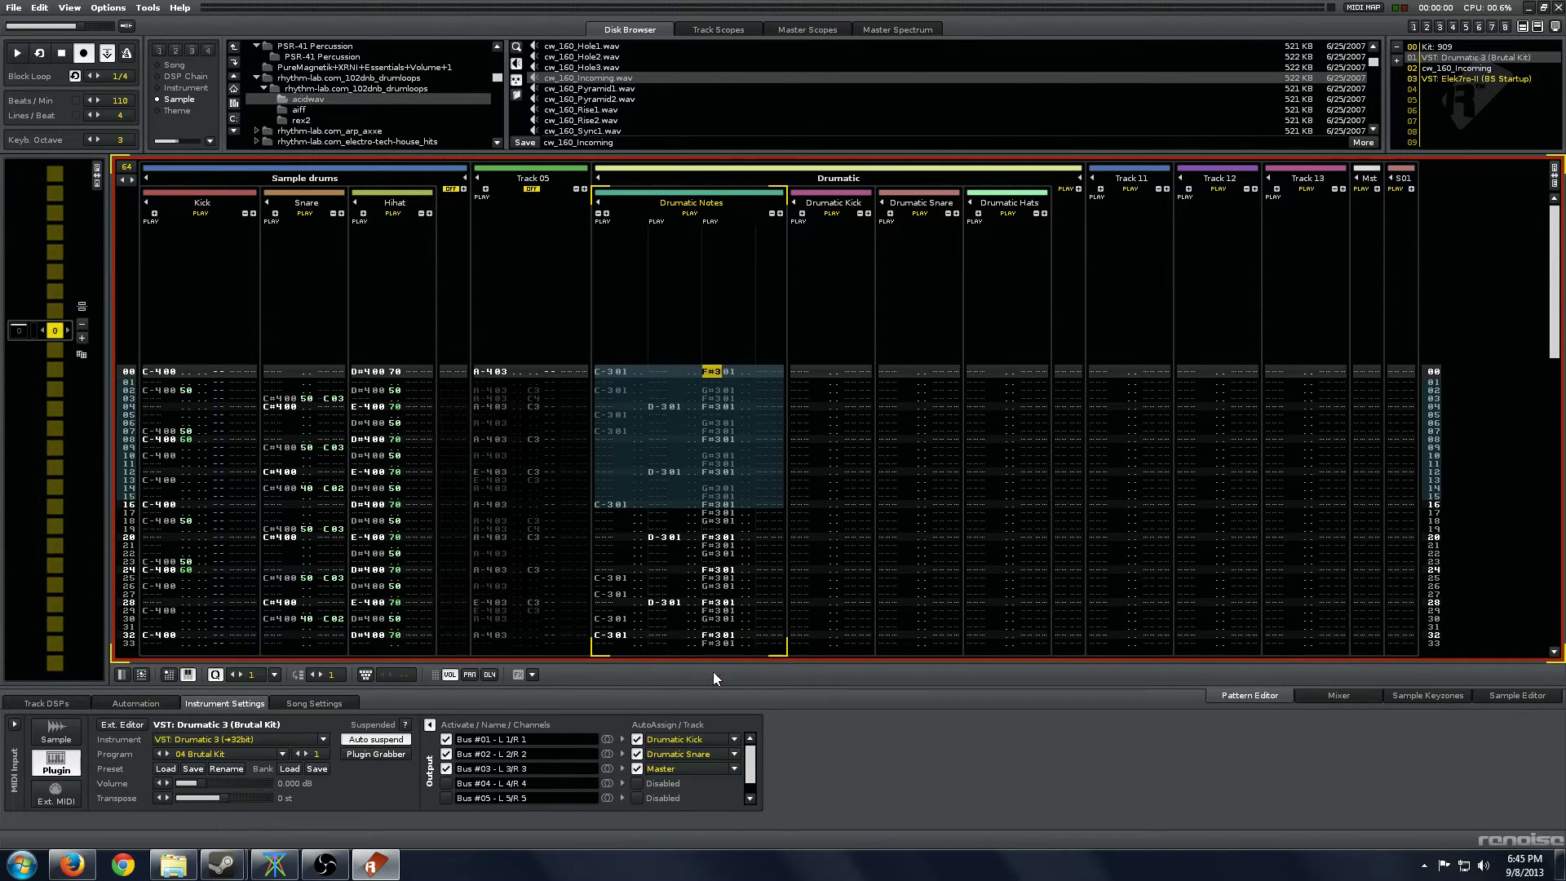
left_click(700, 767)
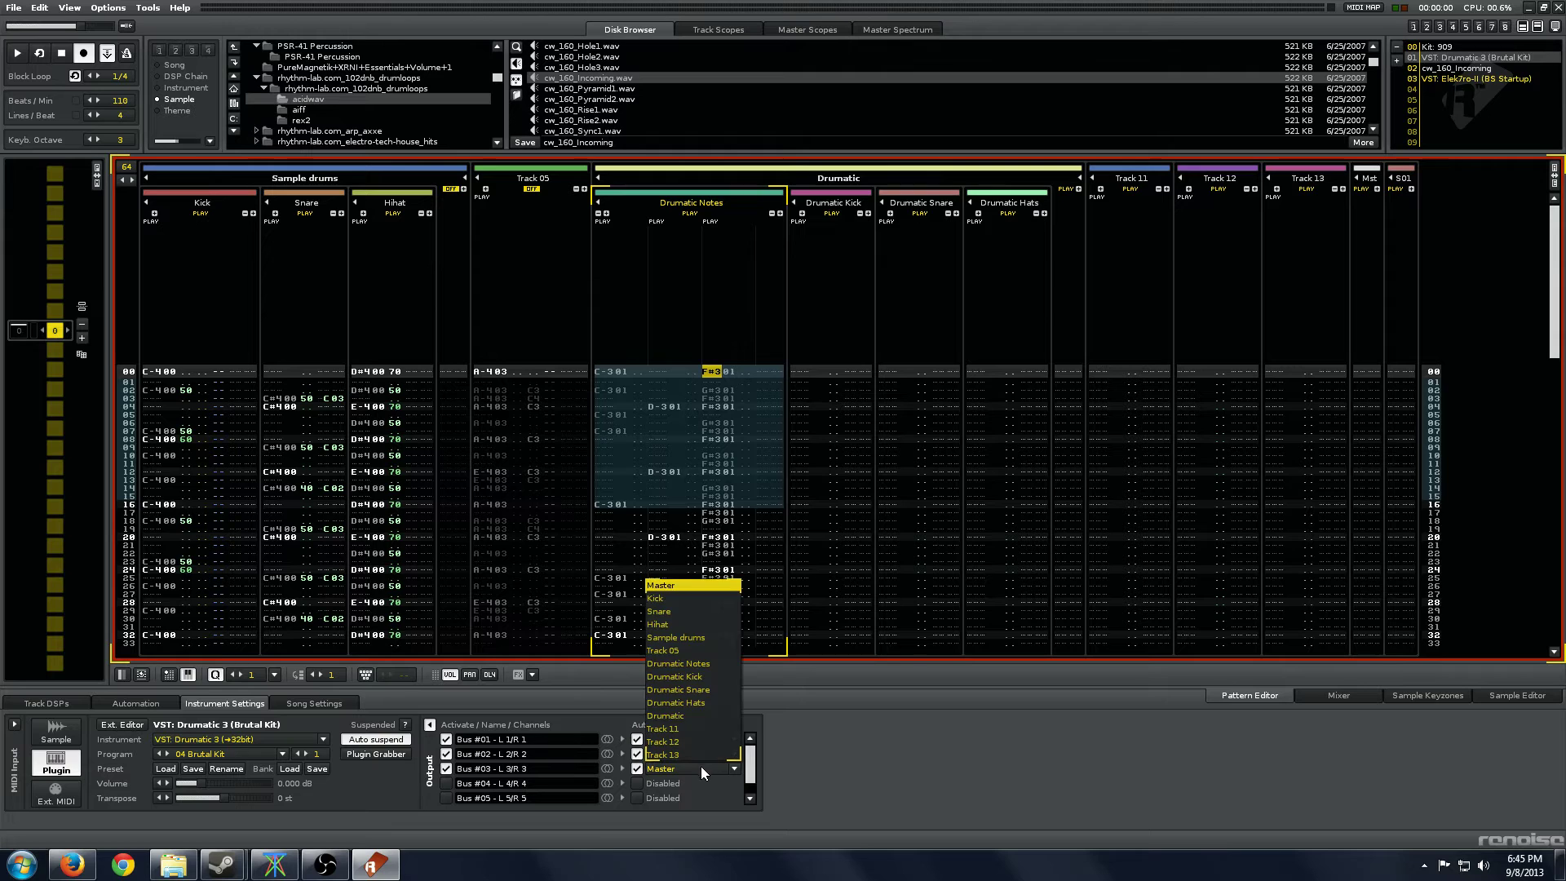
left_click(705, 702)
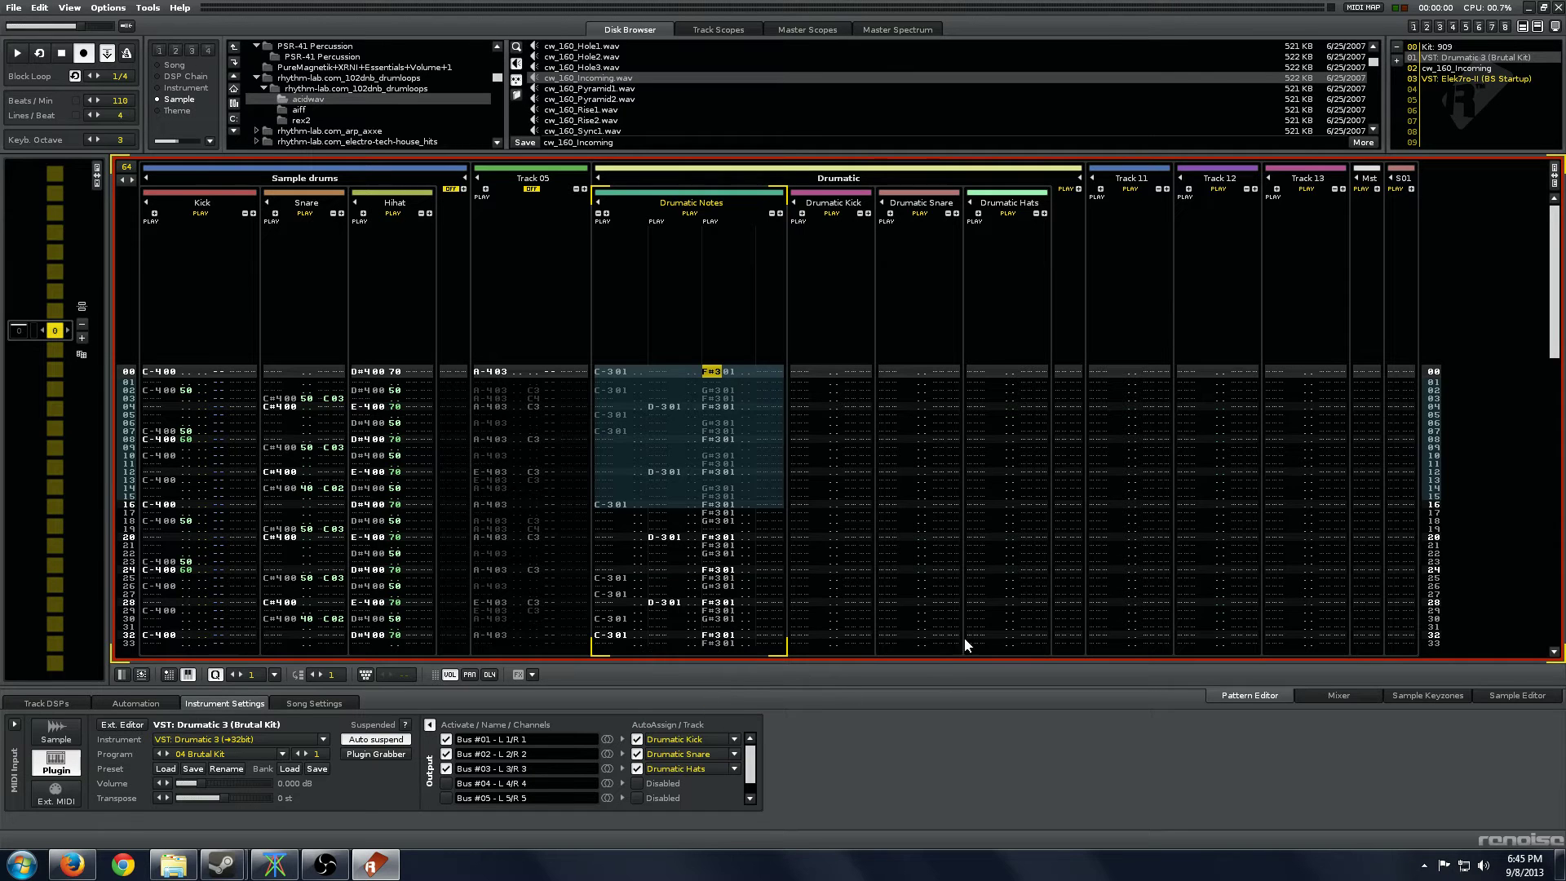
Inspect the output channel assignments of the kick, snare, hi-hat and clap sections in the Drumatic 3 editor and close it.
double_click(1468, 58)
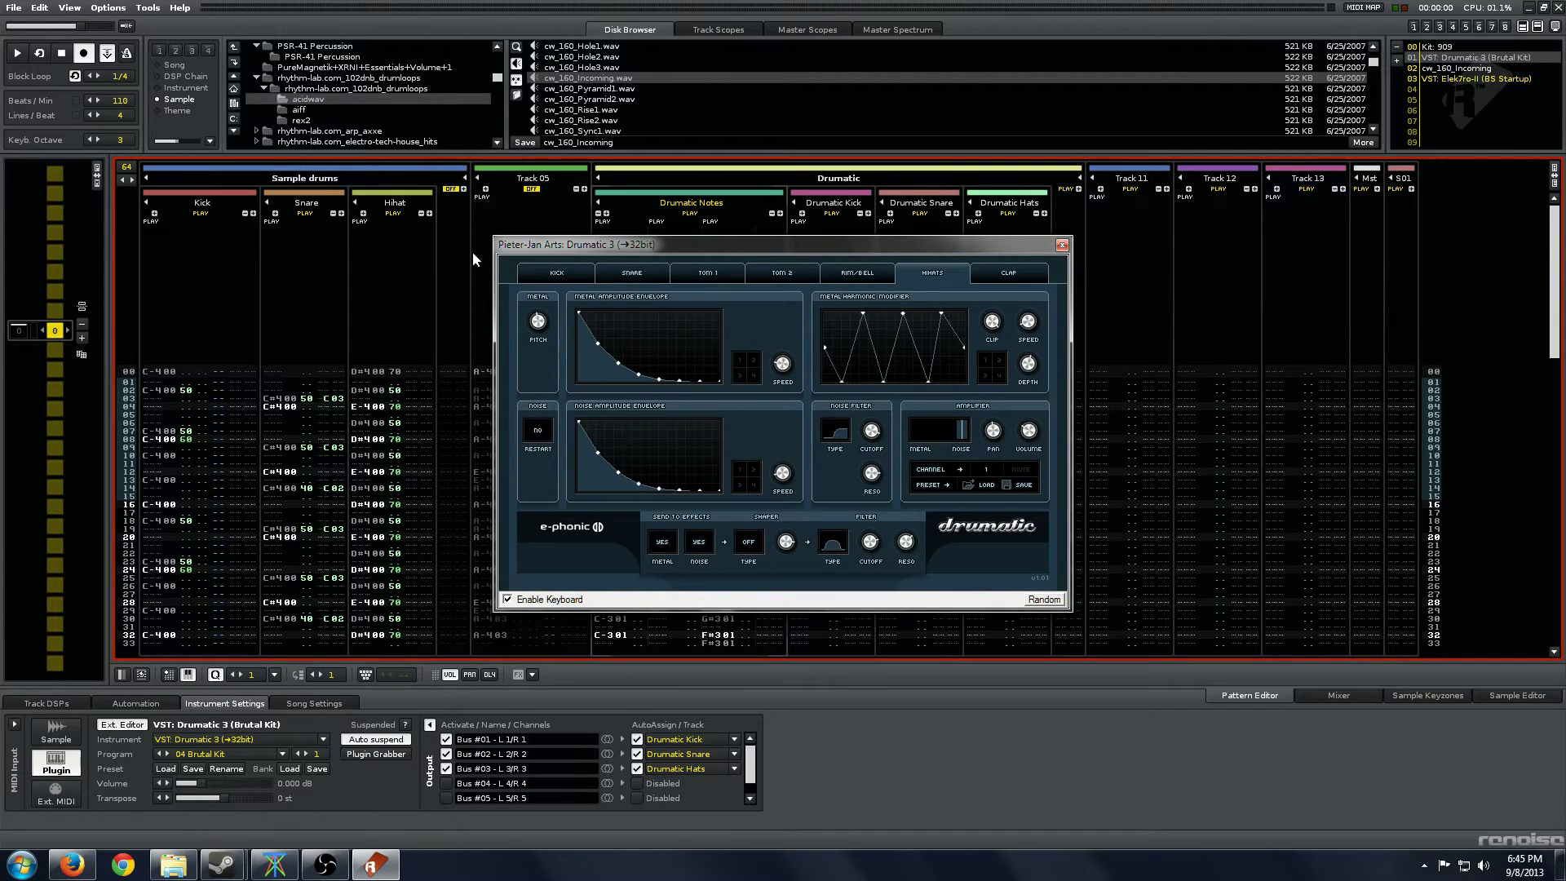
left_click(555, 276)
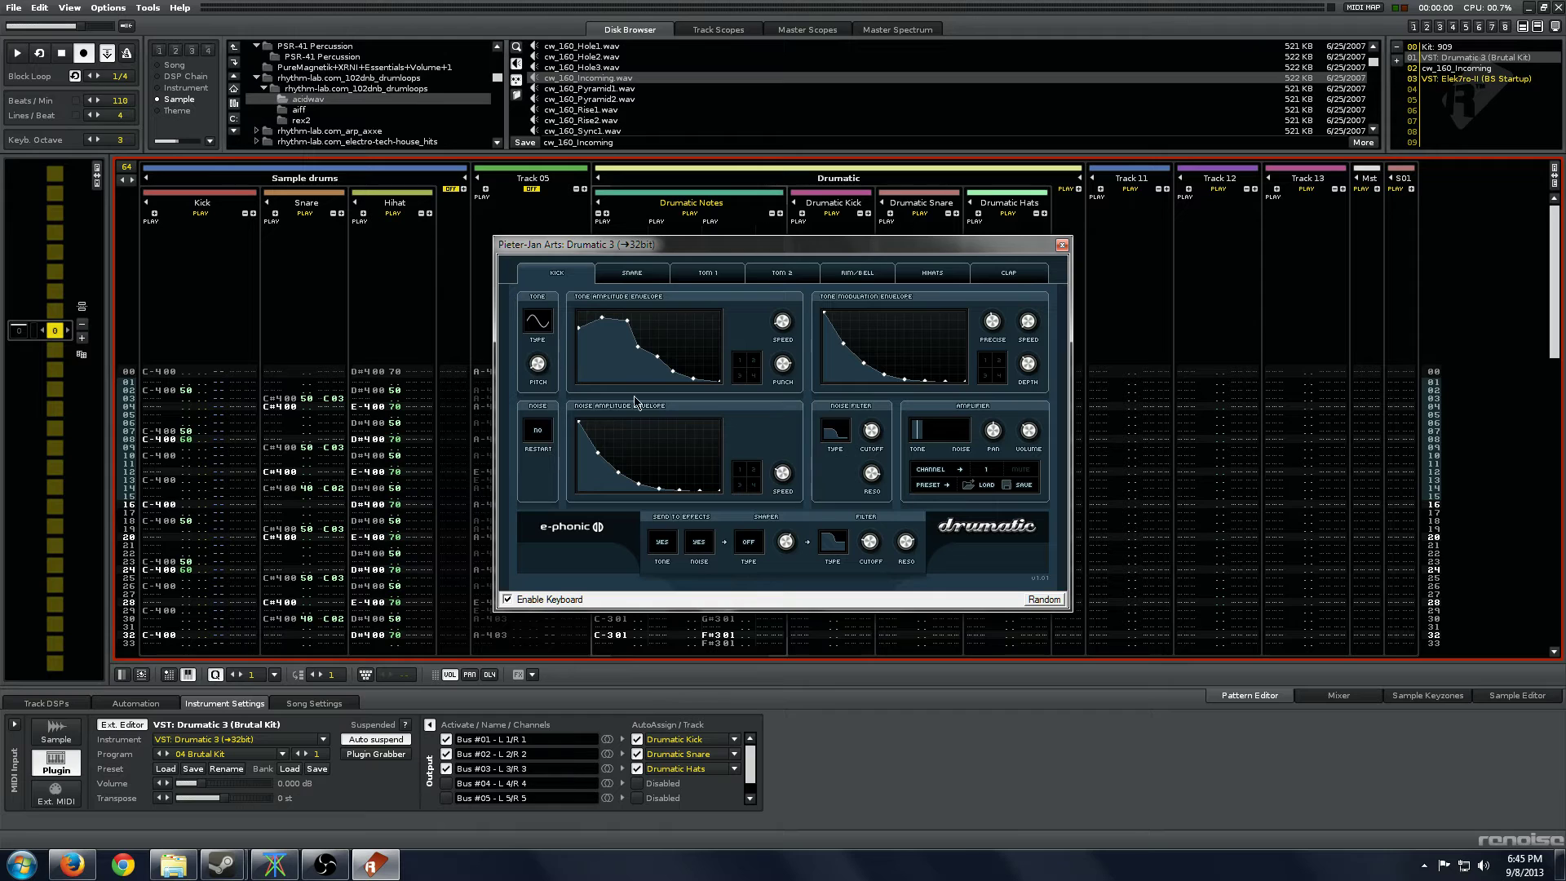
left_click(643, 281)
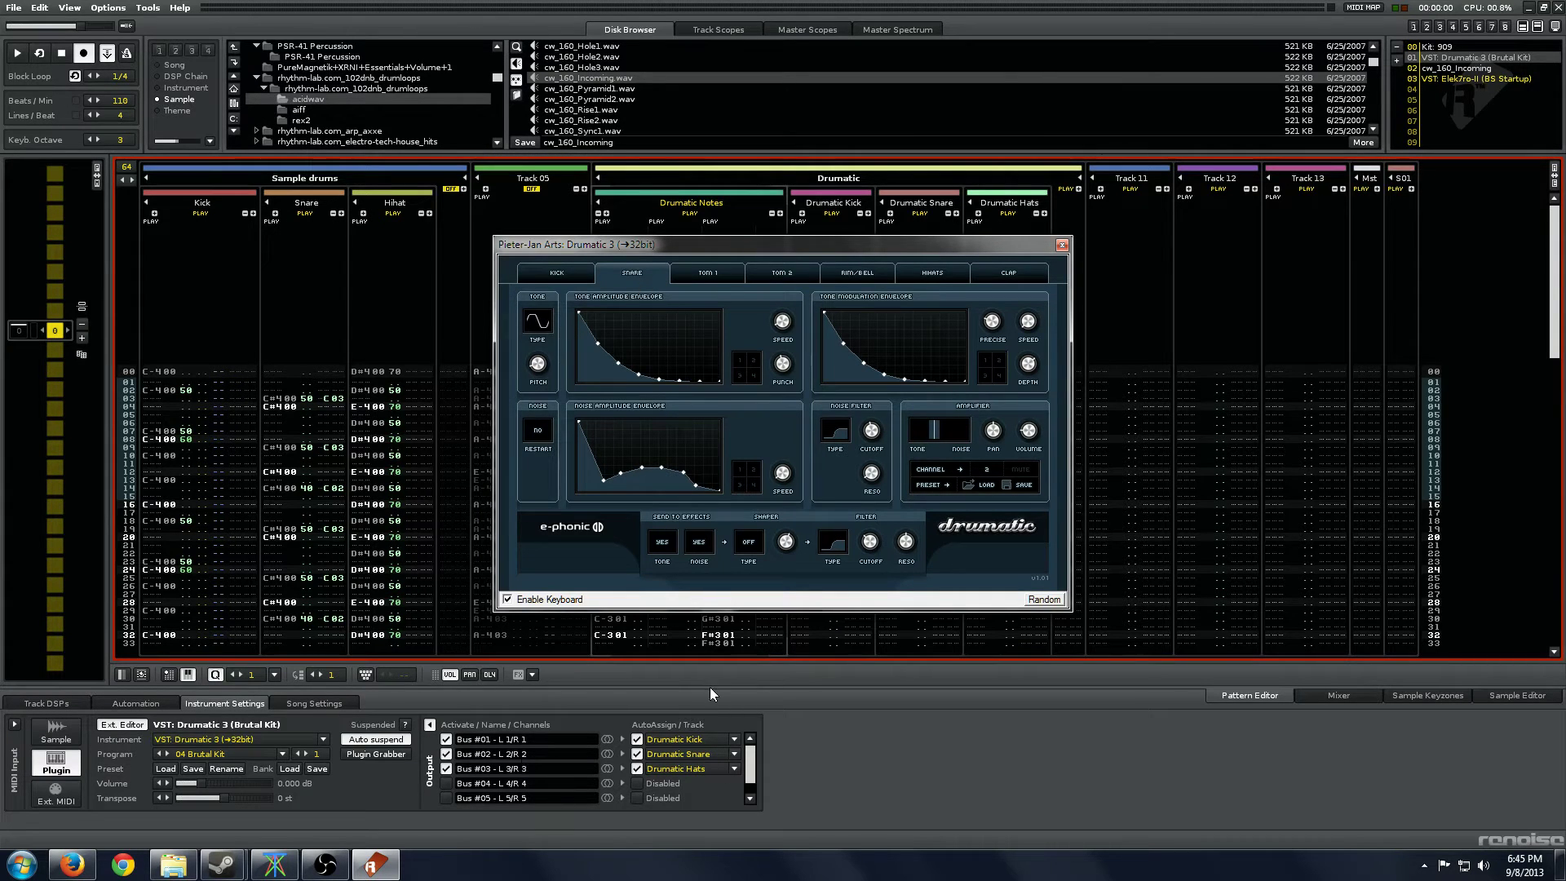
left_click(949, 275)
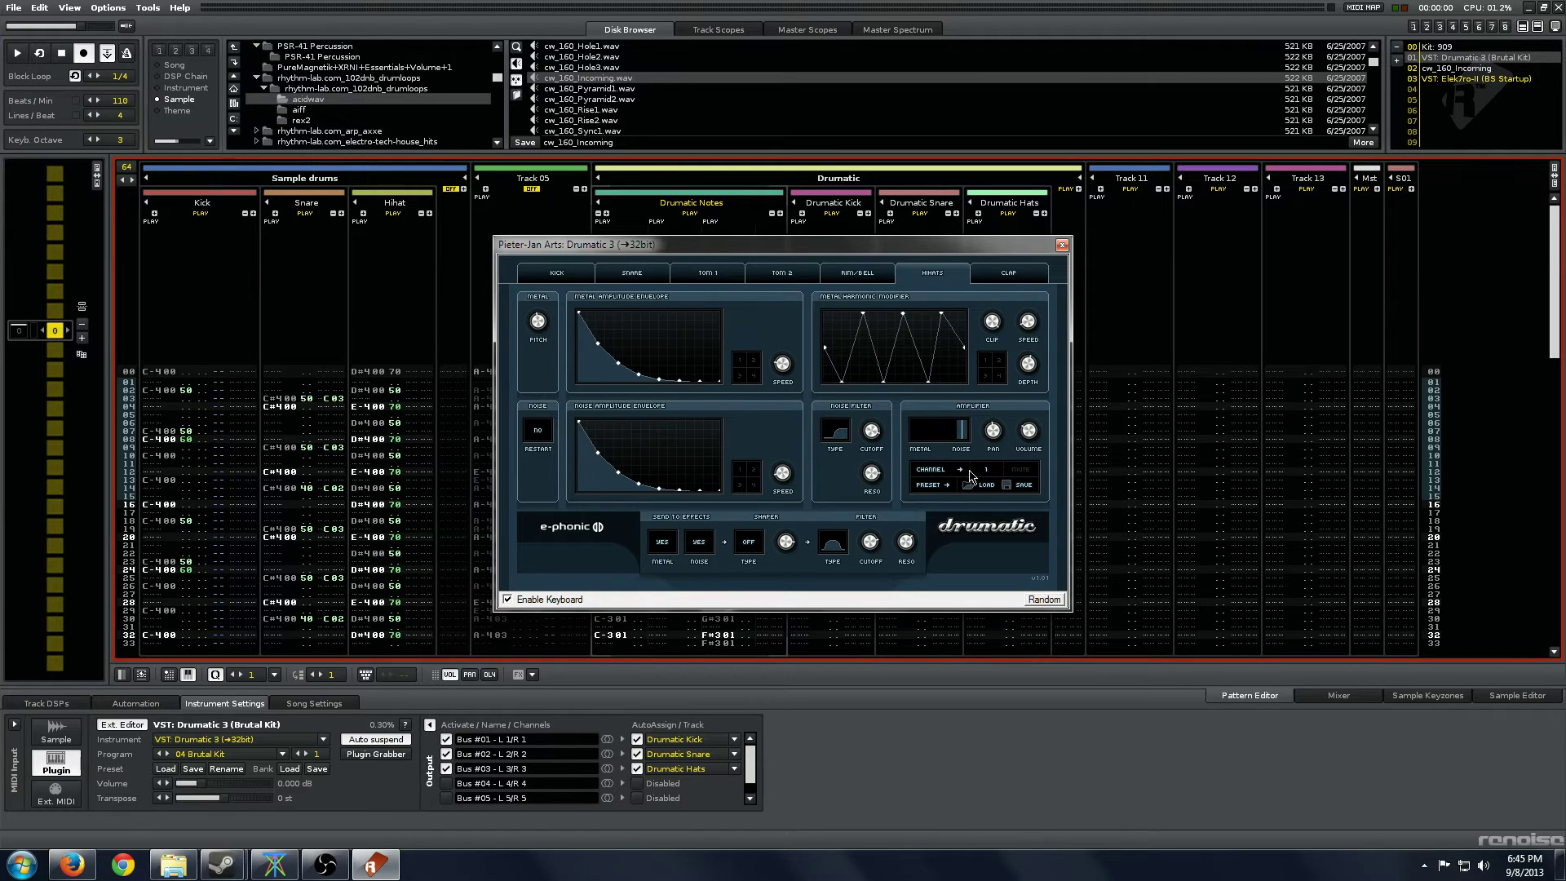
left_click_drag(985, 466, 994, 481)
left_click(1011, 276)
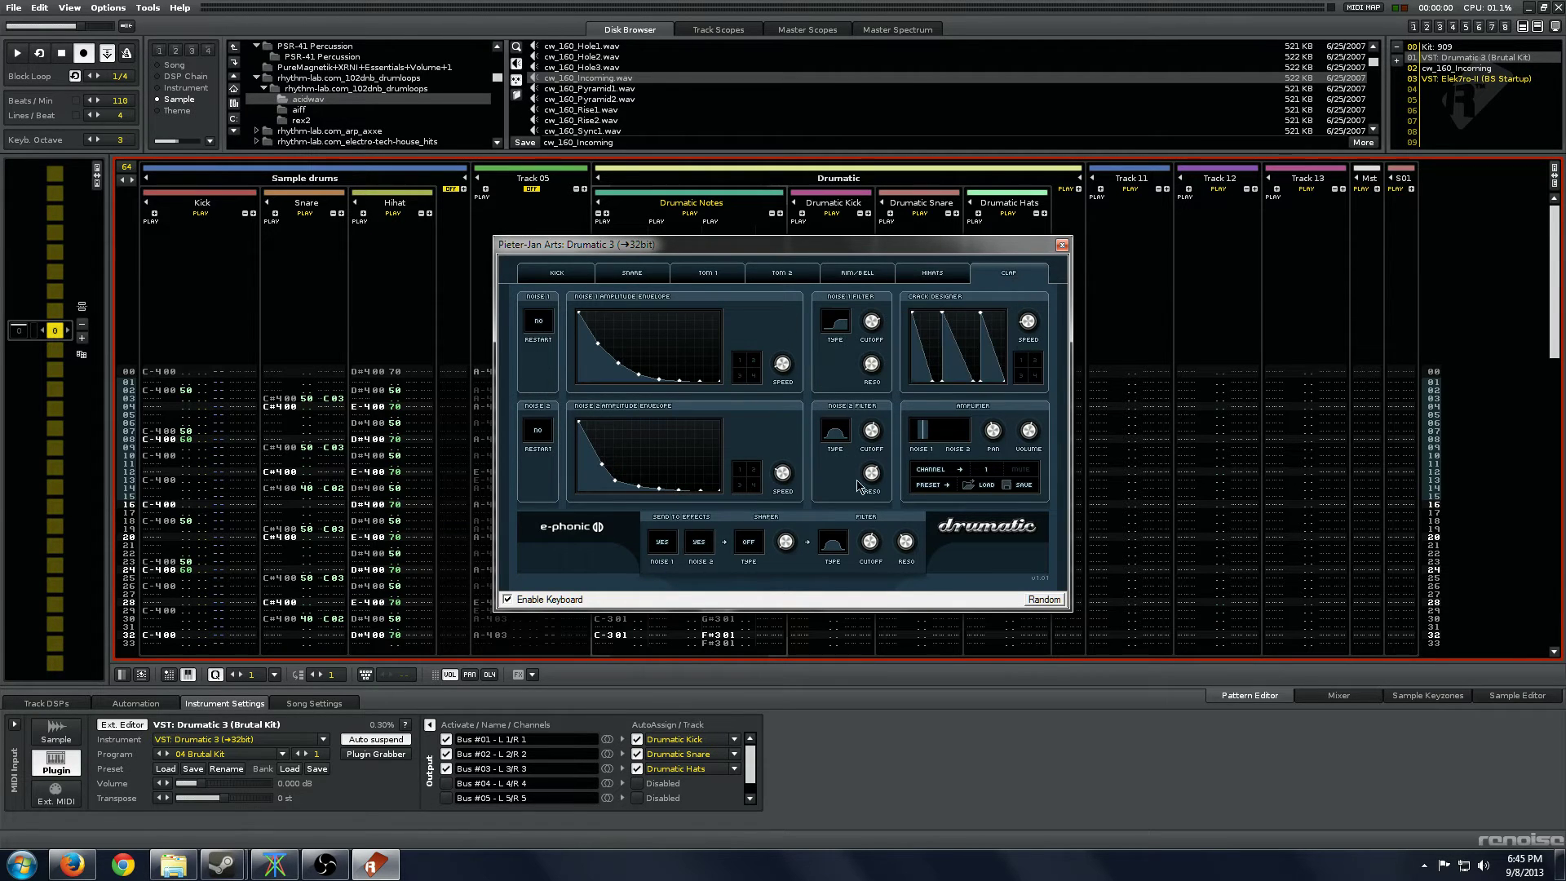
left_click(1062, 246)
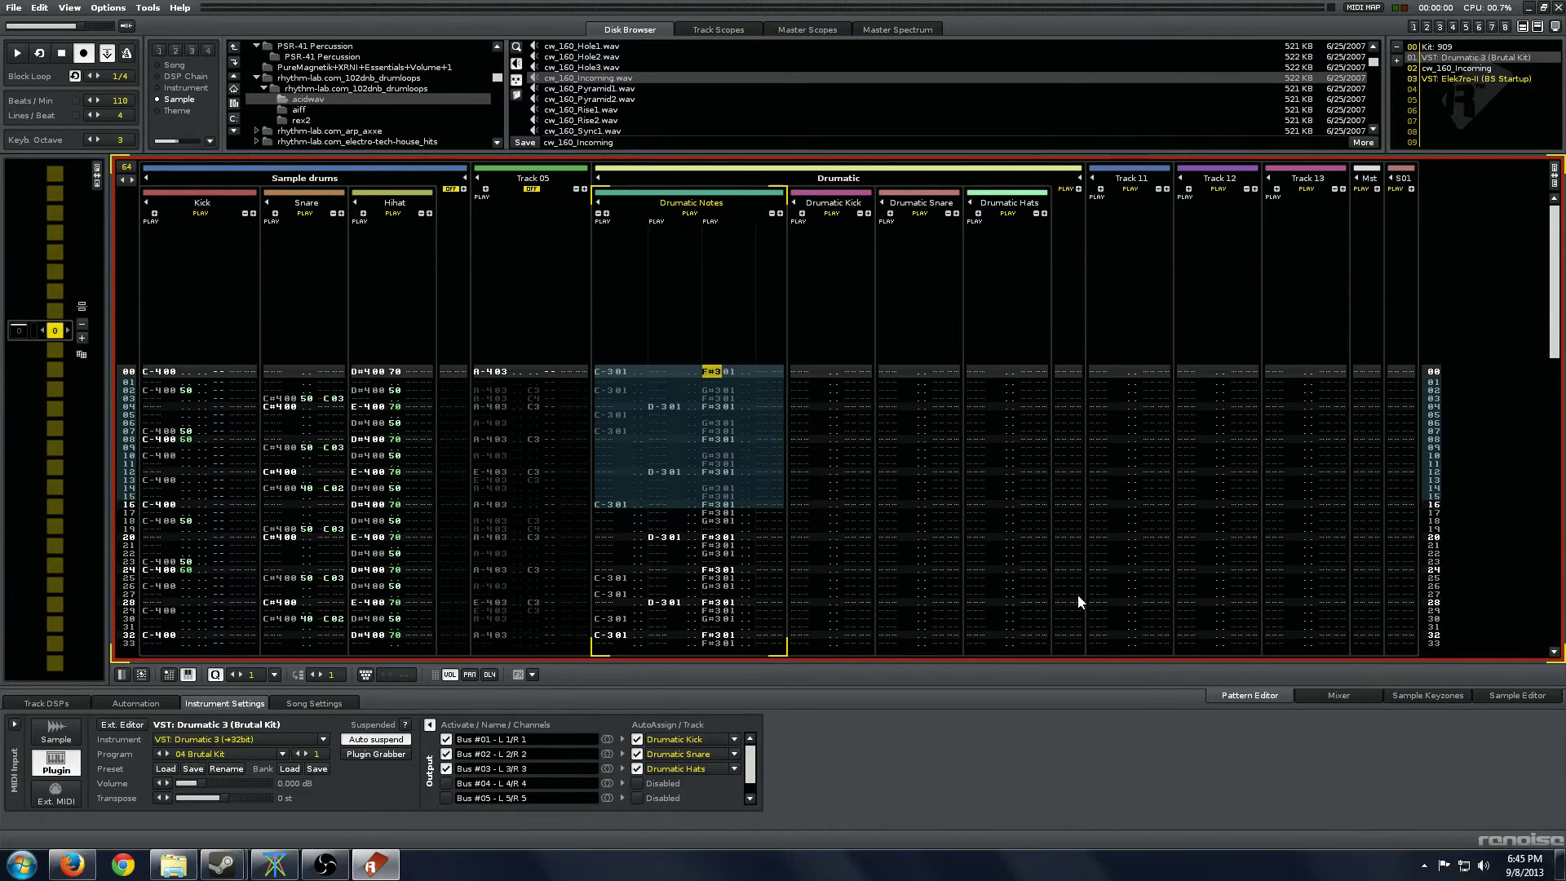
Play the pattern and examine the level meters of the Drumatic Kick, Snare and Hats tracks and the Drumatic group.
key("space")
key("Tab")
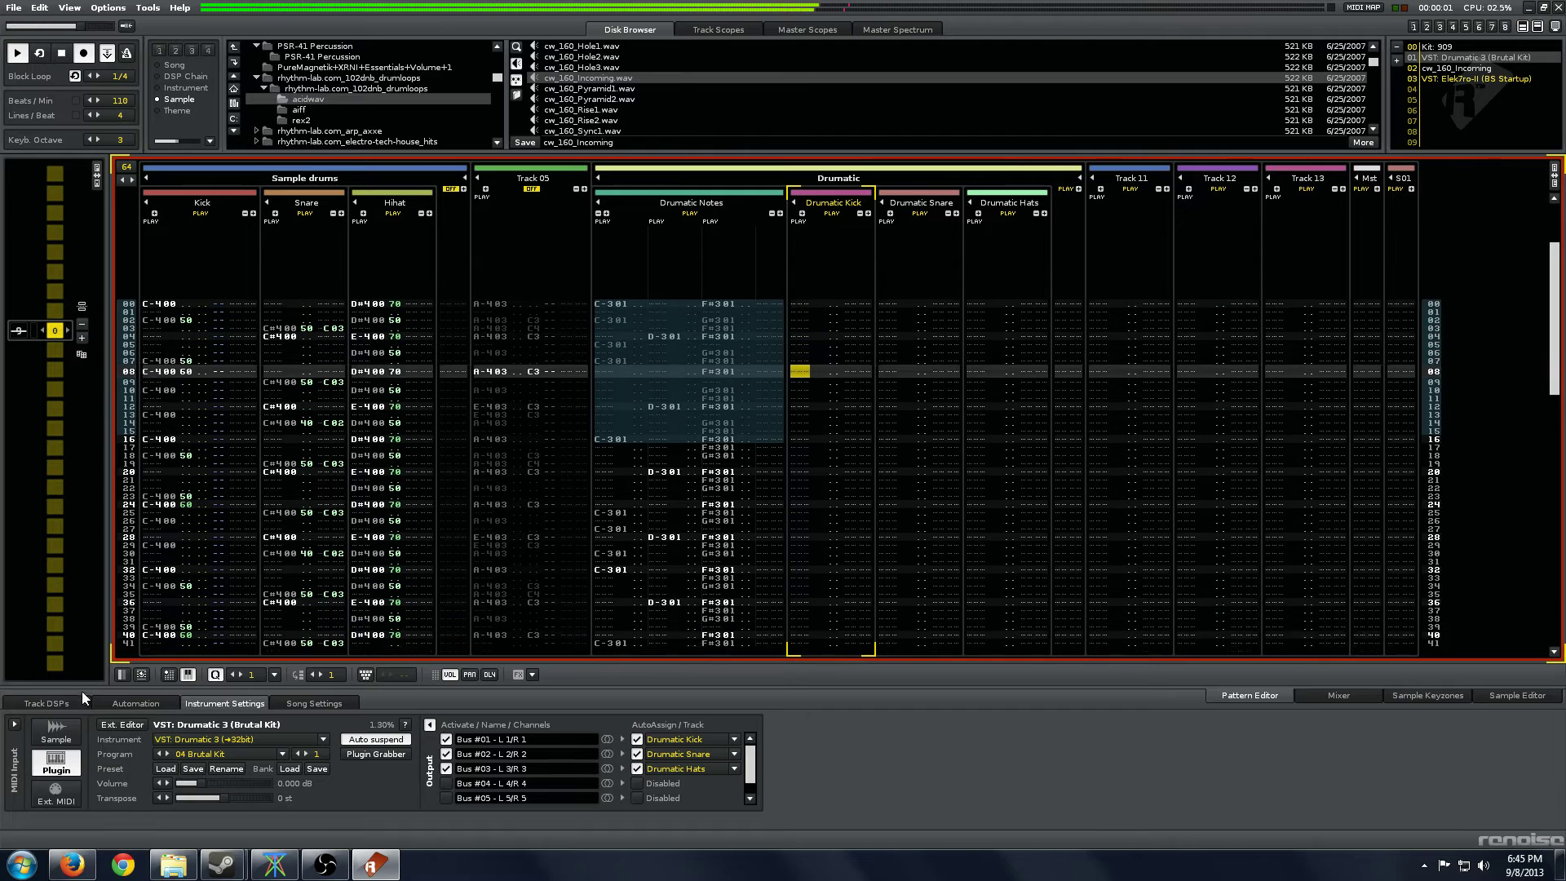
left_click(61, 705)
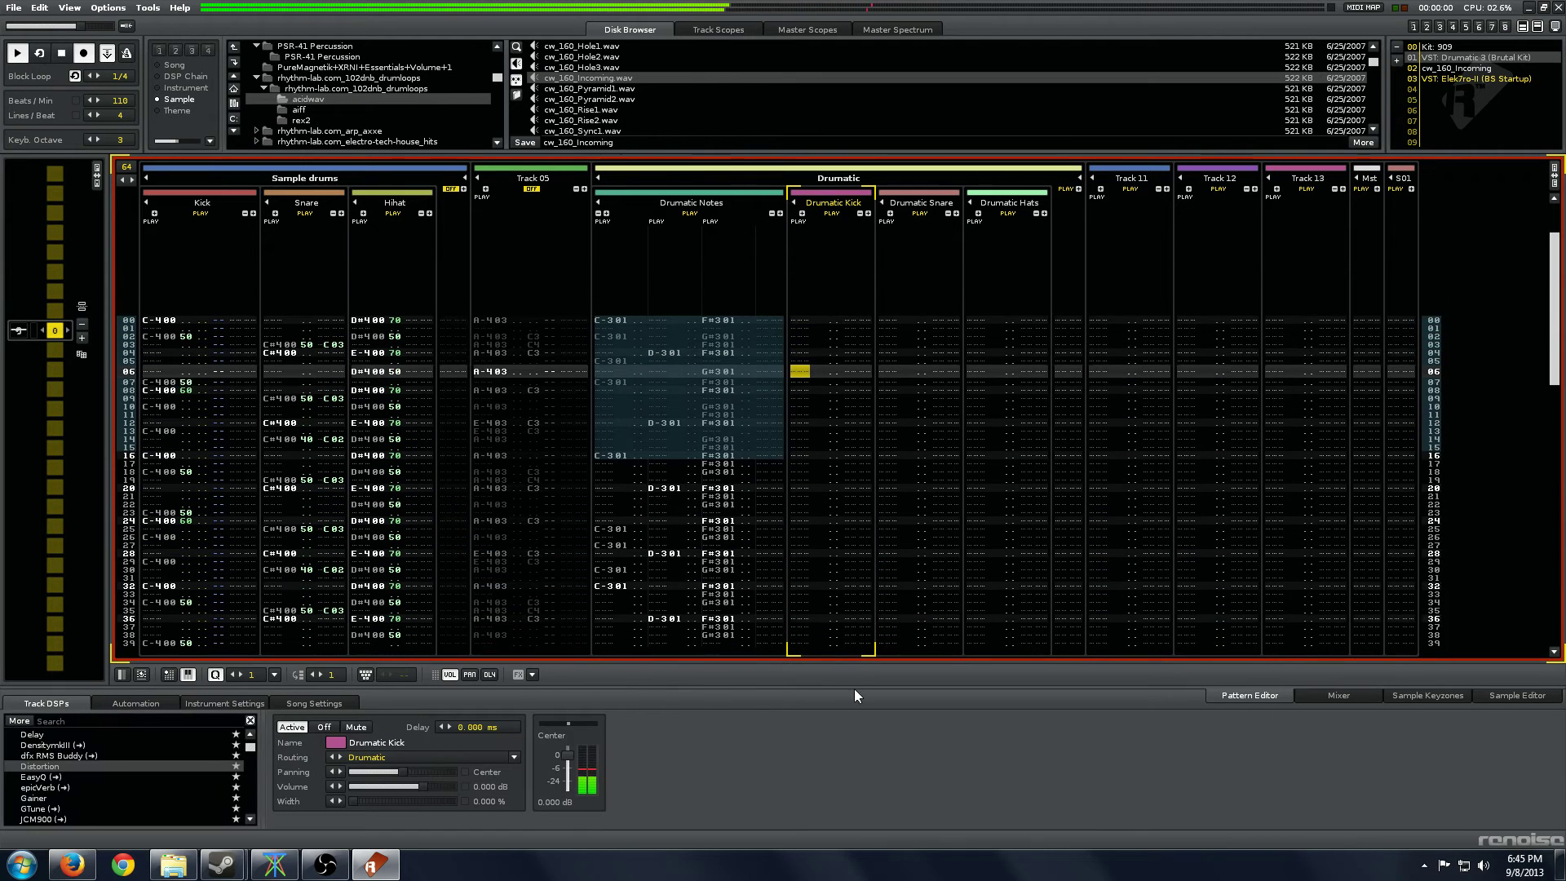
key("Tab")
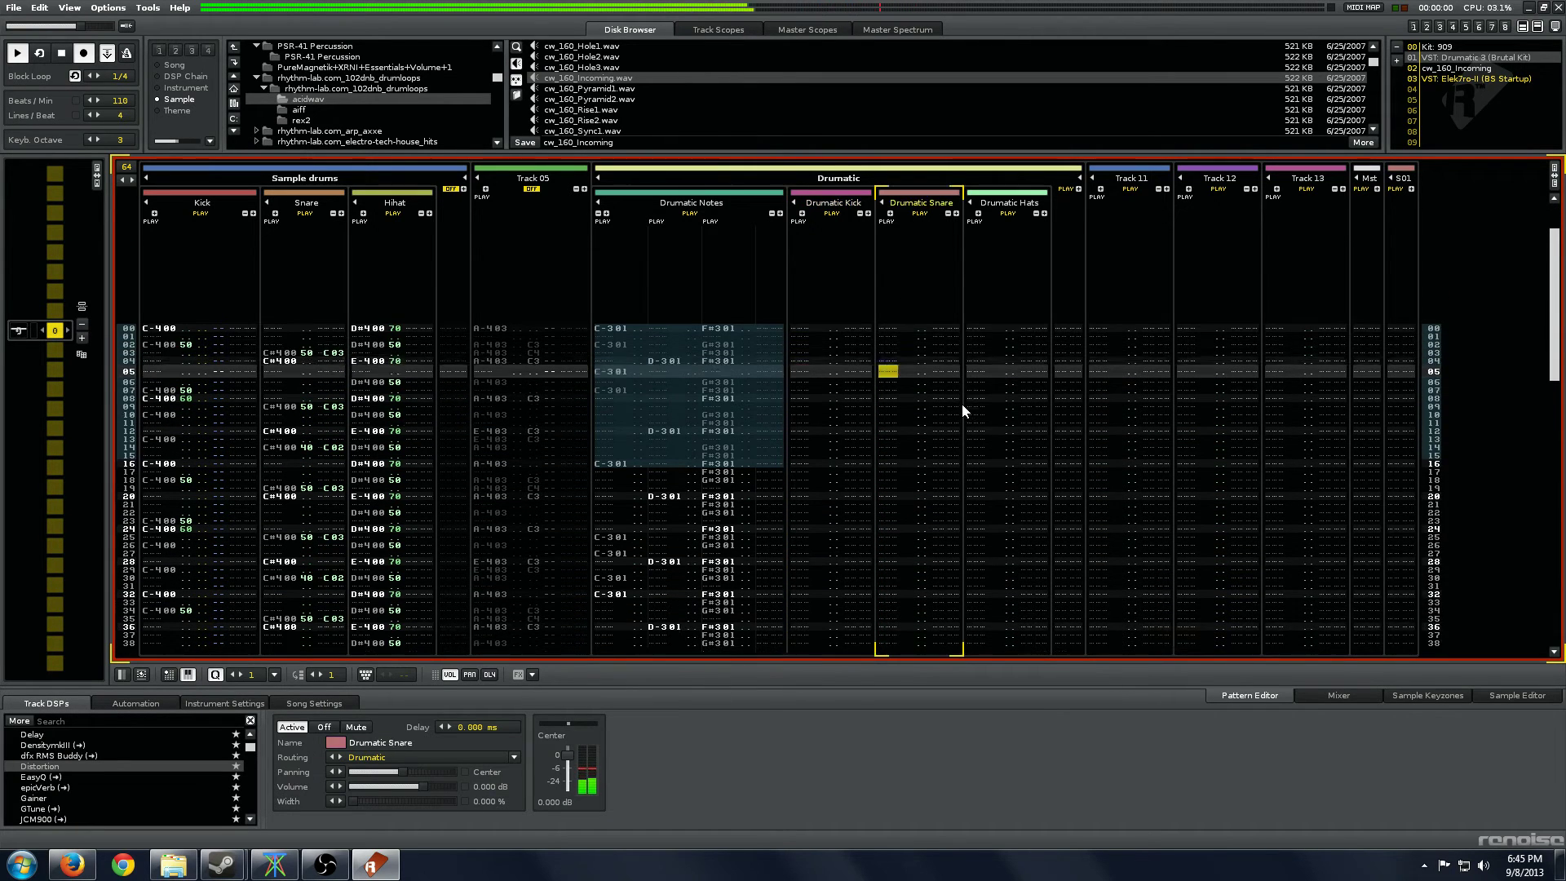
key("Tab")
key("Tab")
key("Up")
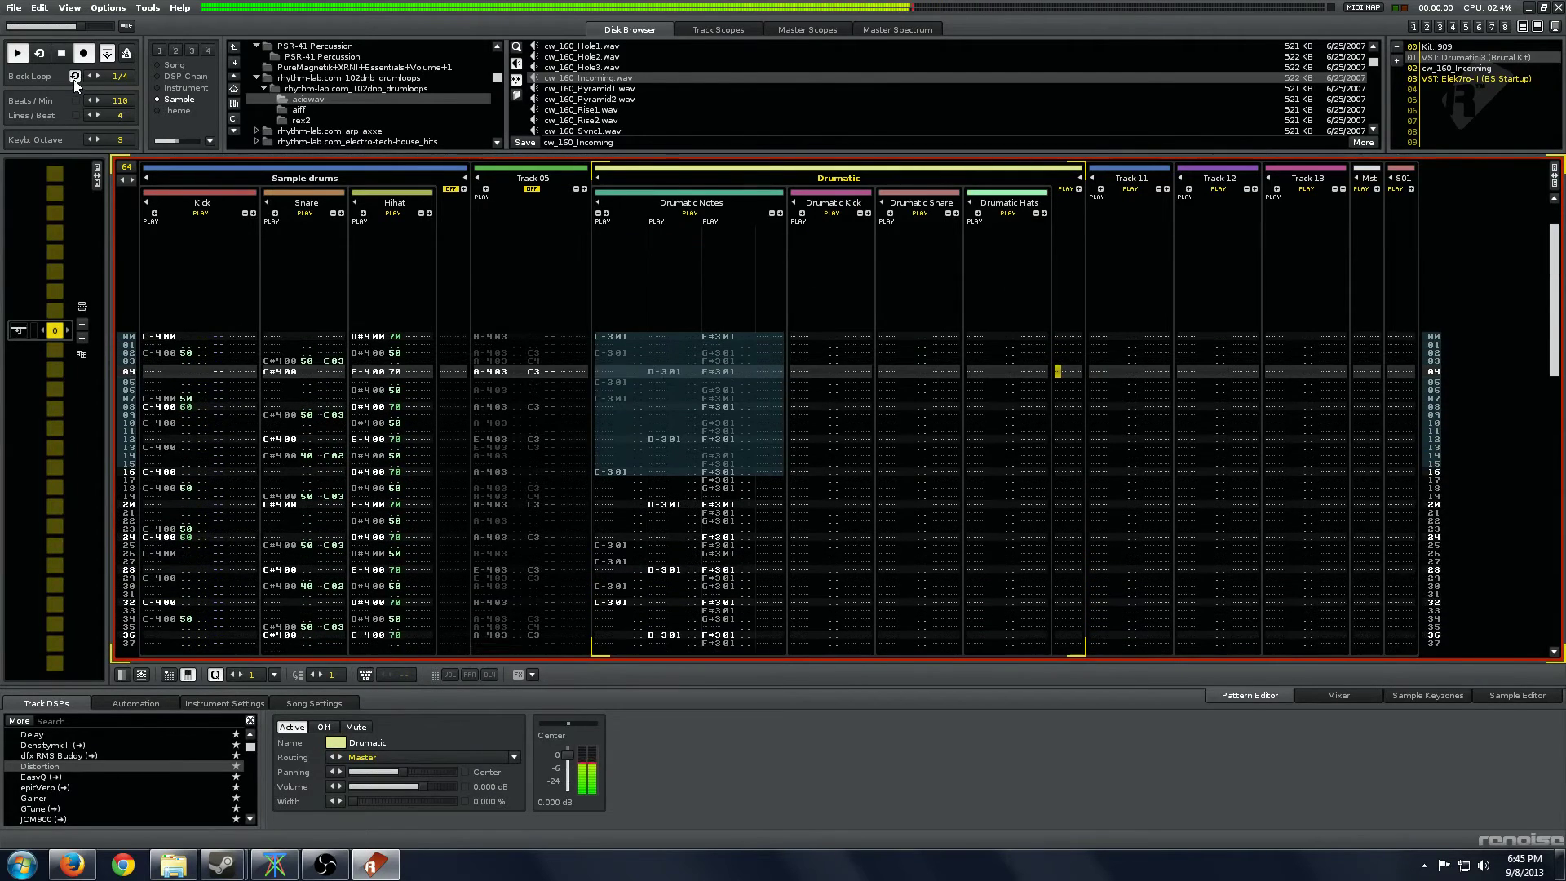
key("shift+Tab")
key("shift+Tab")
key("shift+Tab")
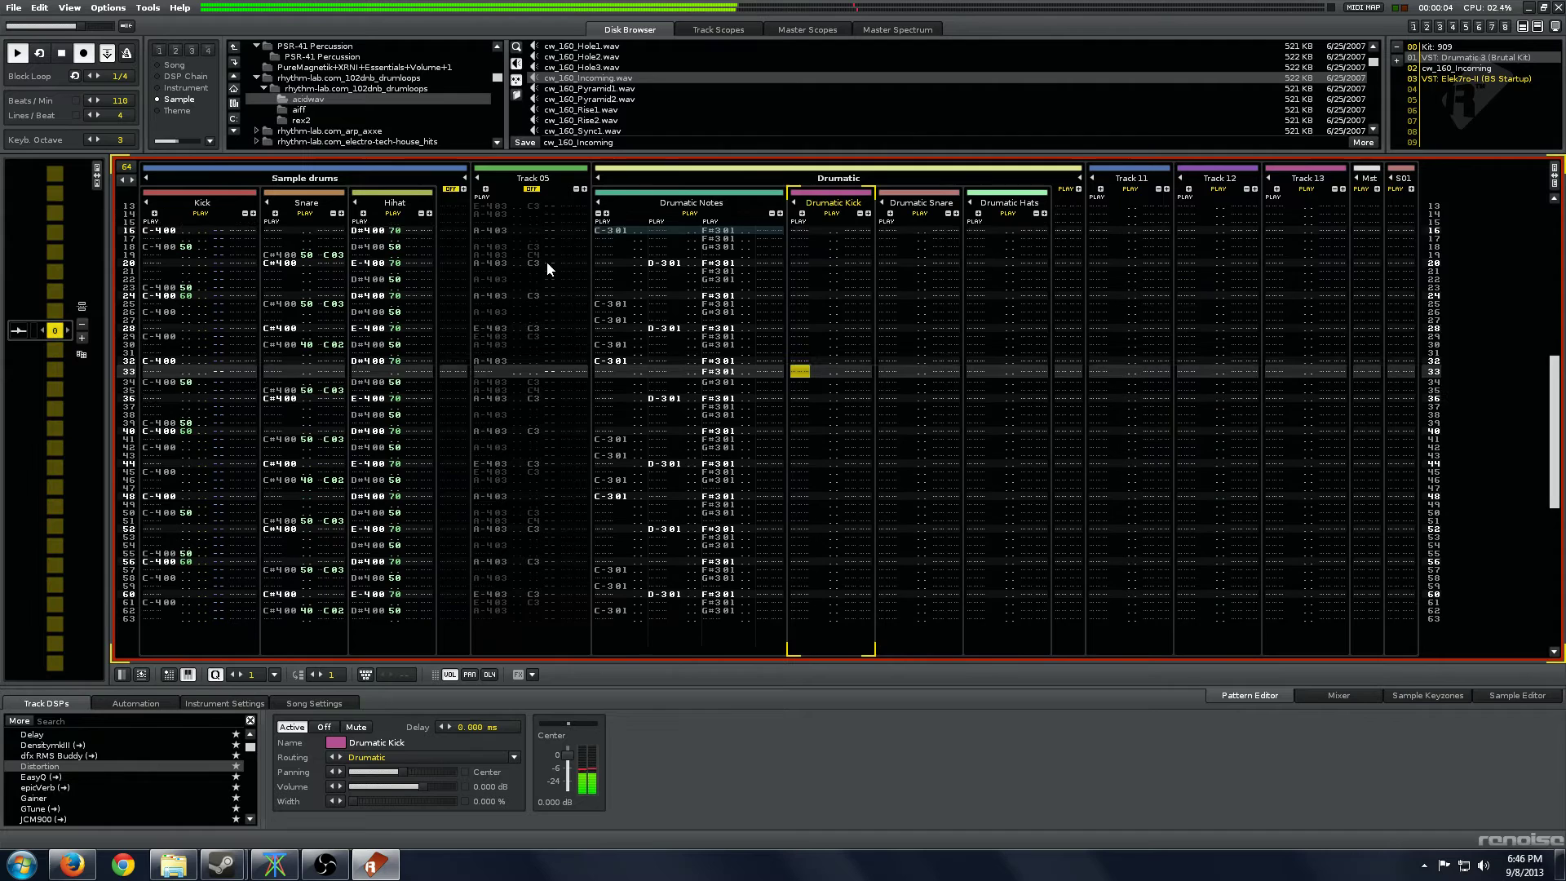
Switch the Drumatic Kick track off and back on during playback, and check the Drumatic Snare and Drumatic Hats signals.
left_click(832, 214)
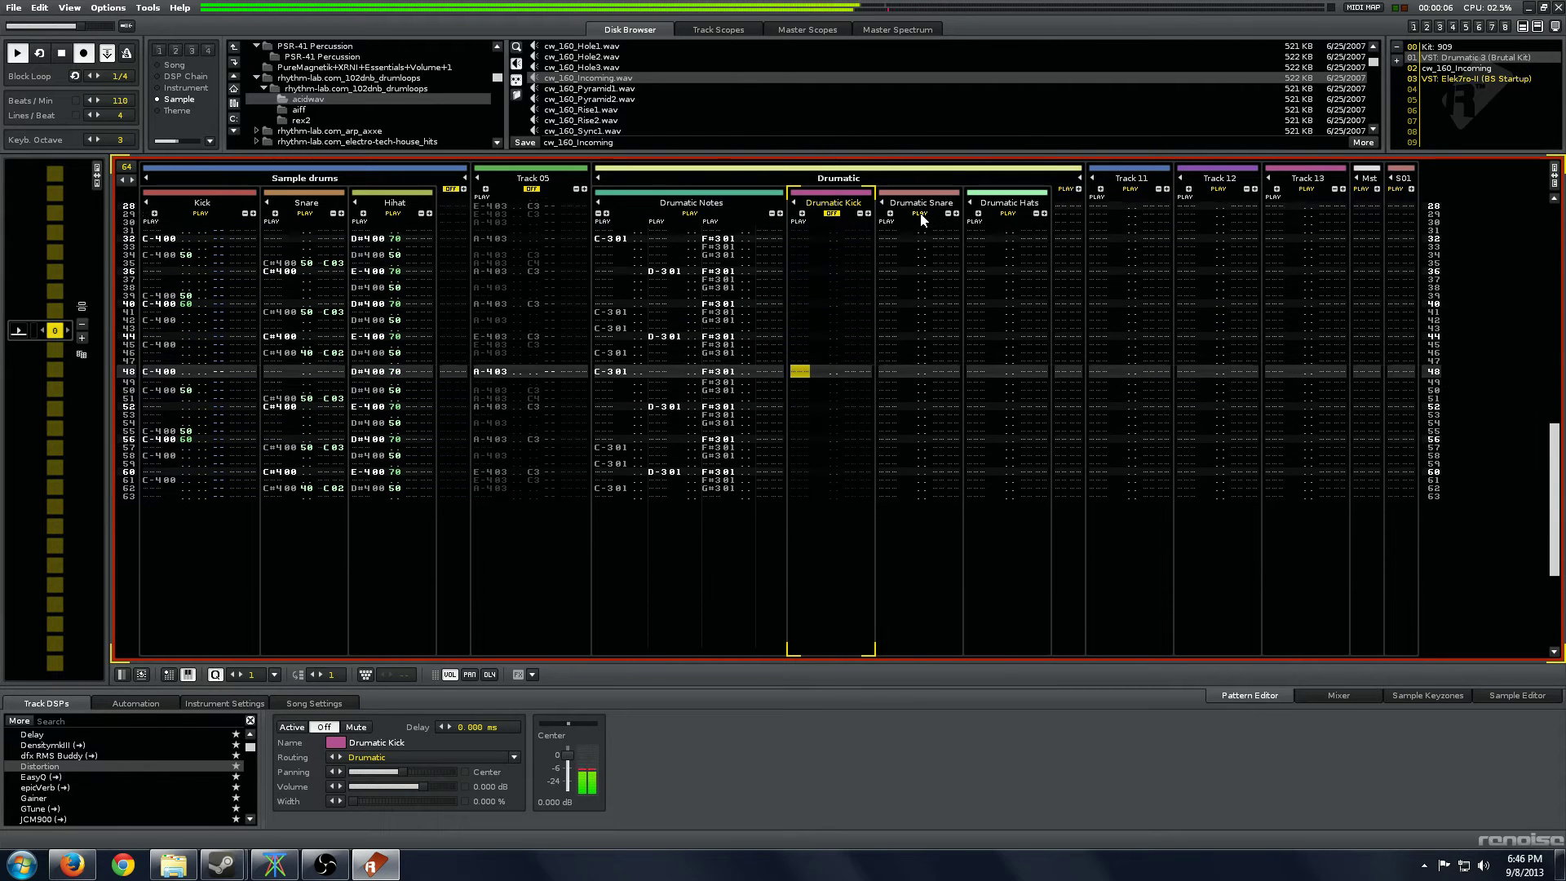
left_click(831, 212)
left_click(938, 227)
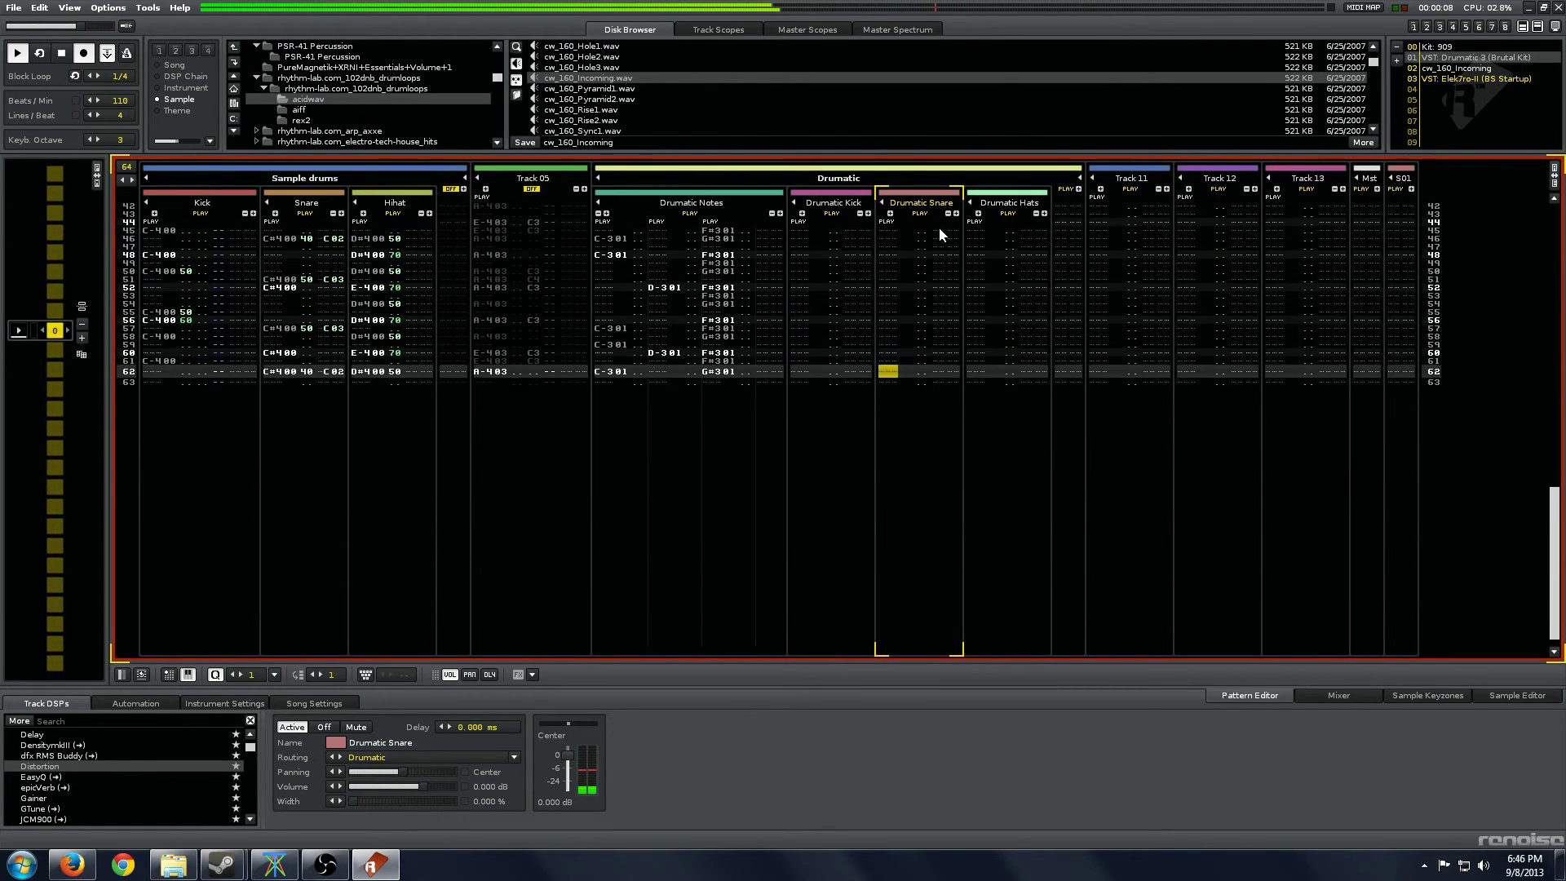
key("Tab")
key("shift+Tab")
Add a Distortion effect to the Drumatic Kick track with its drive at about 48%.
key("shift+Tab")
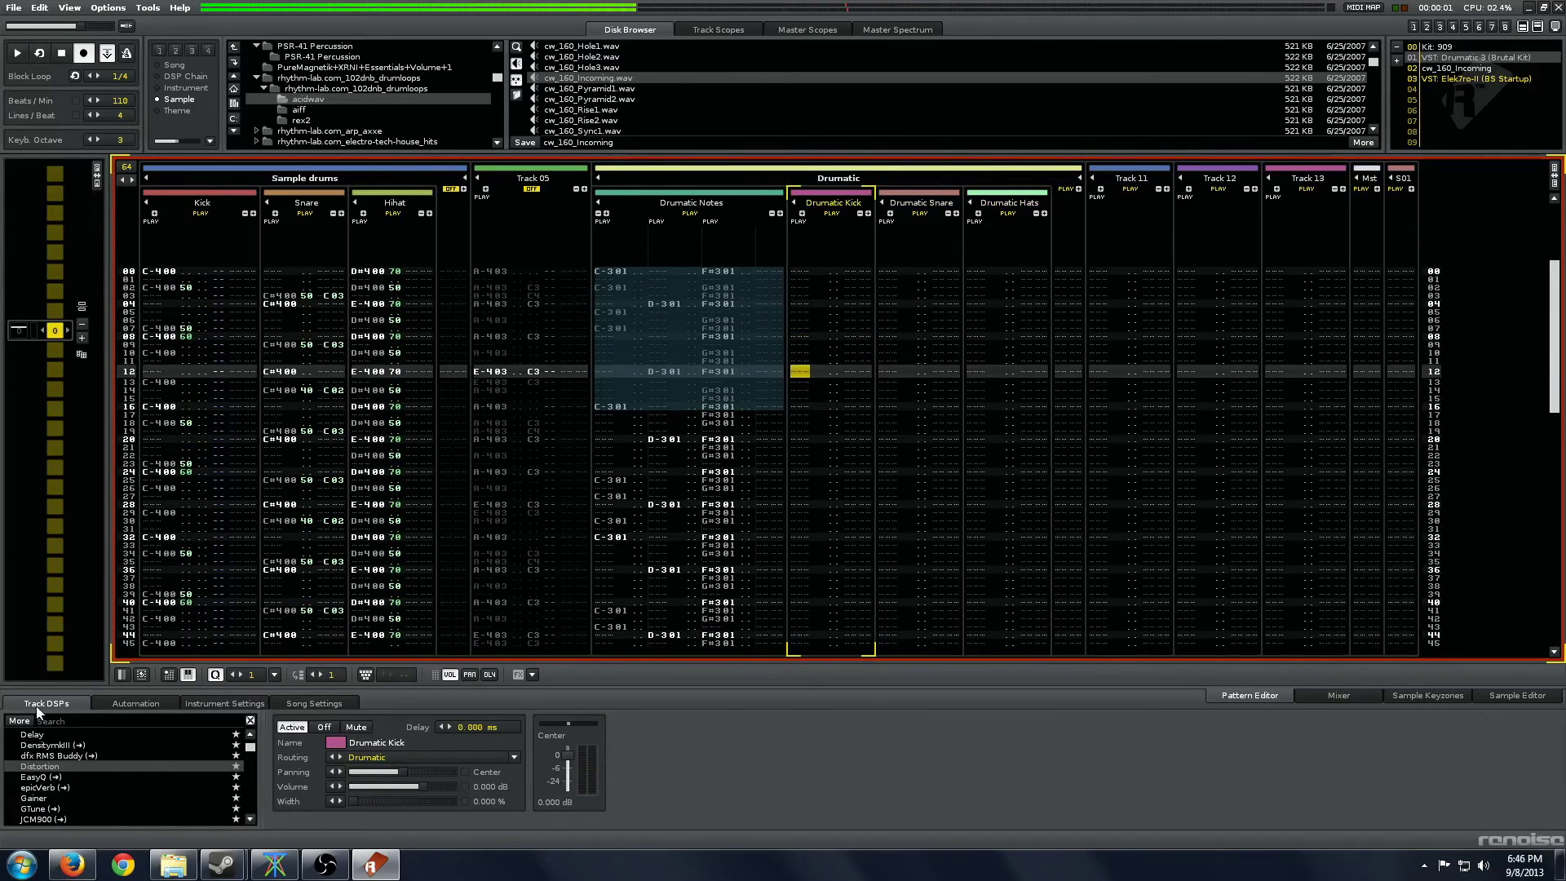
scroll(55, 759, "up", 1)
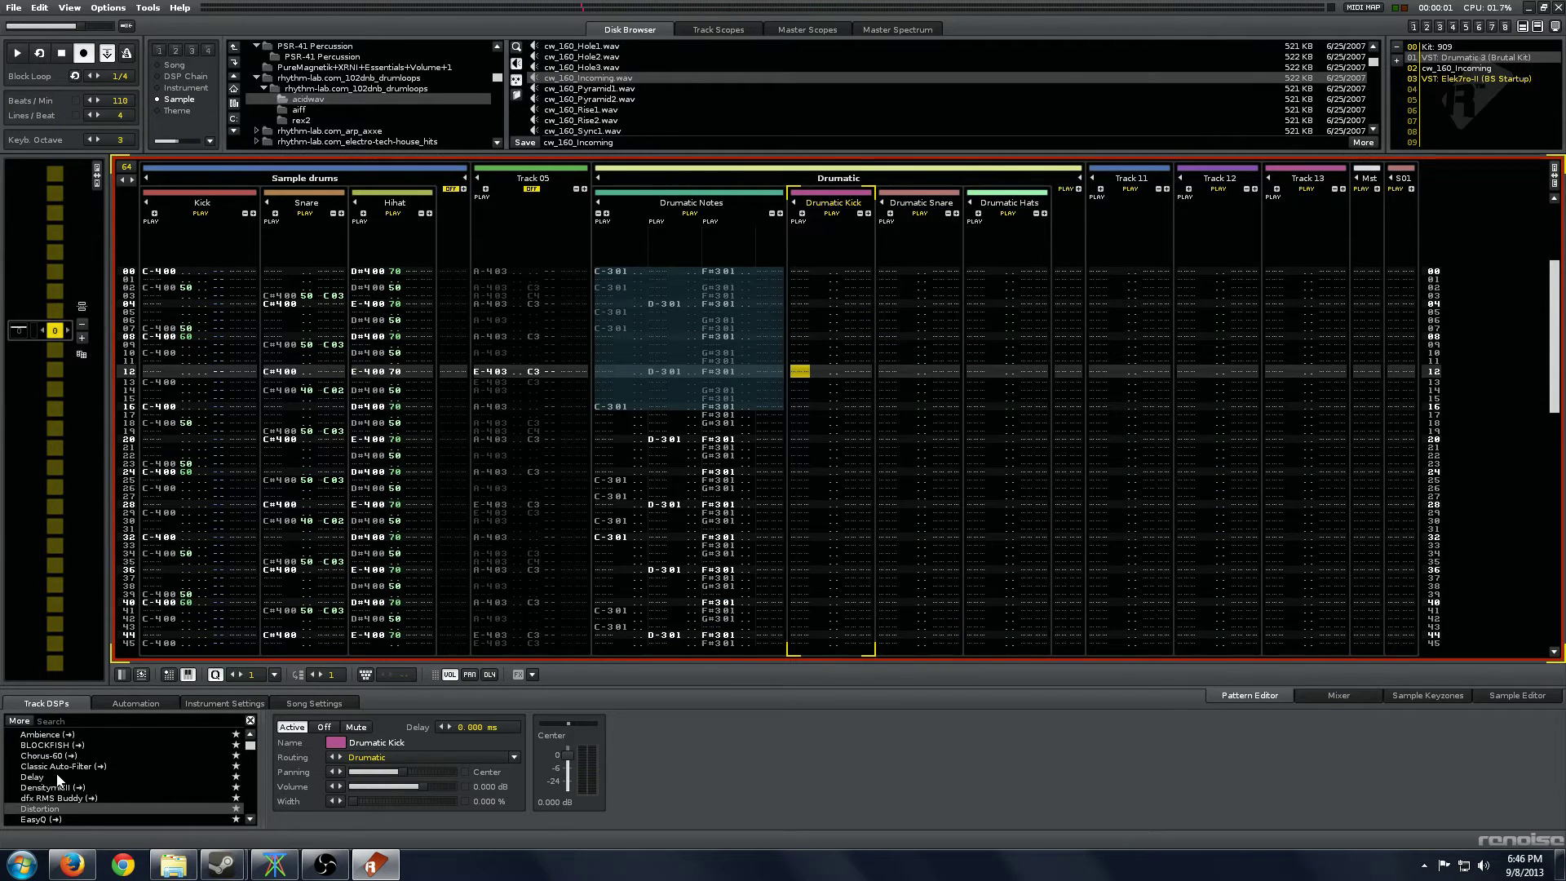
scroll(55, 775, "down", 1)
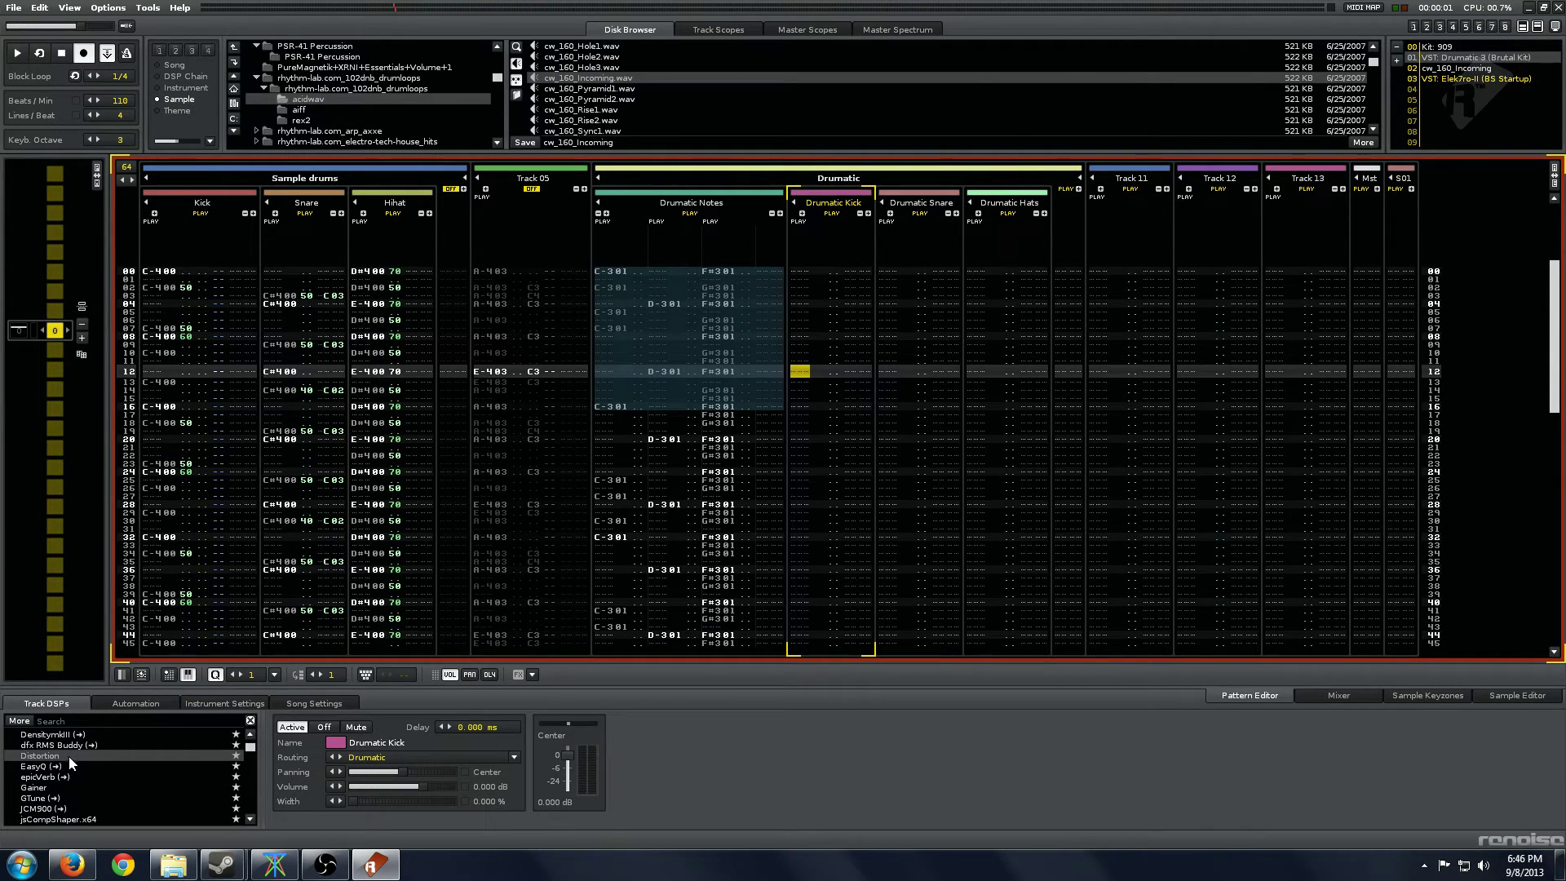
left_click_drag(68, 756, 657, 758)
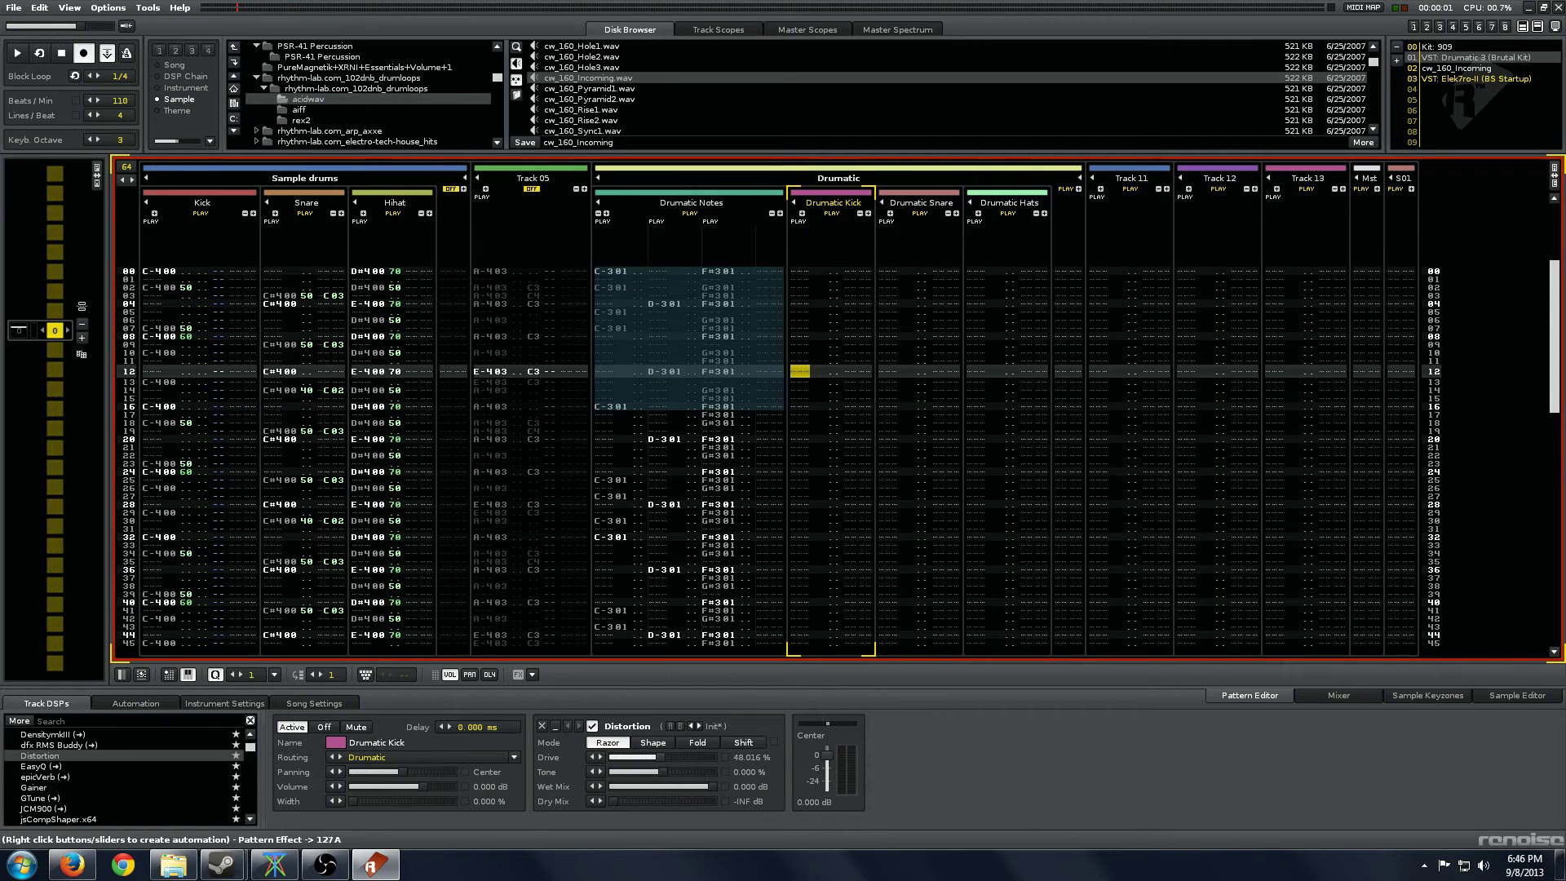
Add a Delay with the 3-5 delay preset to Drumatic Snare, lower its send to about -11.2 dB and play the pattern.
key("Tab")
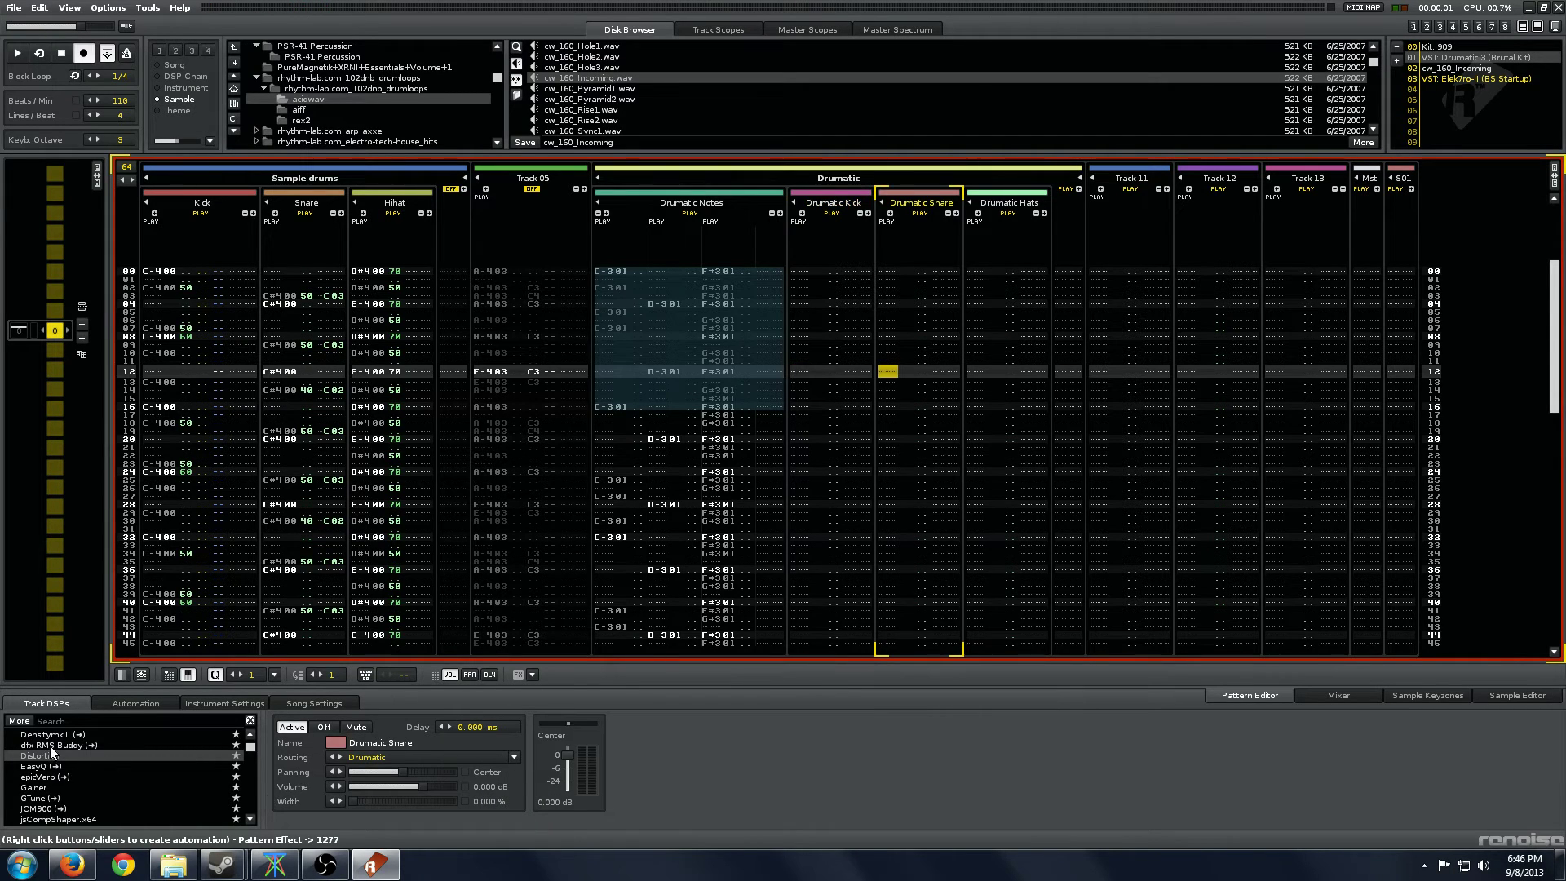
scroll(53, 759, "up", 1)
left_click_drag(33, 755, 571, 758)
left_click(698, 724)
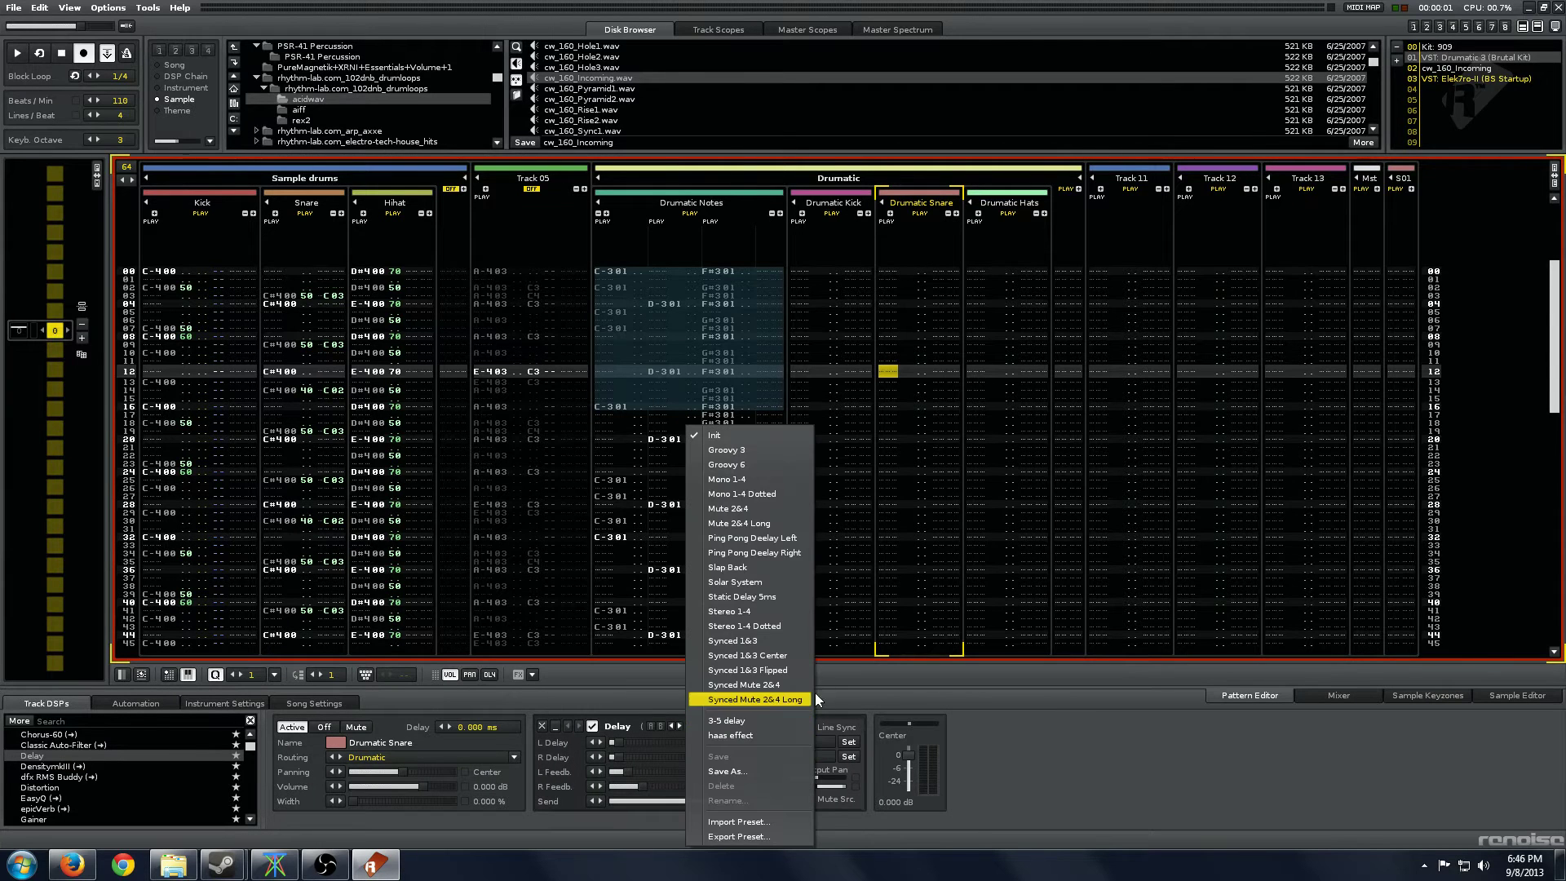
left_click(797, 712)
left_click_drag(666, 799, 657, 801)
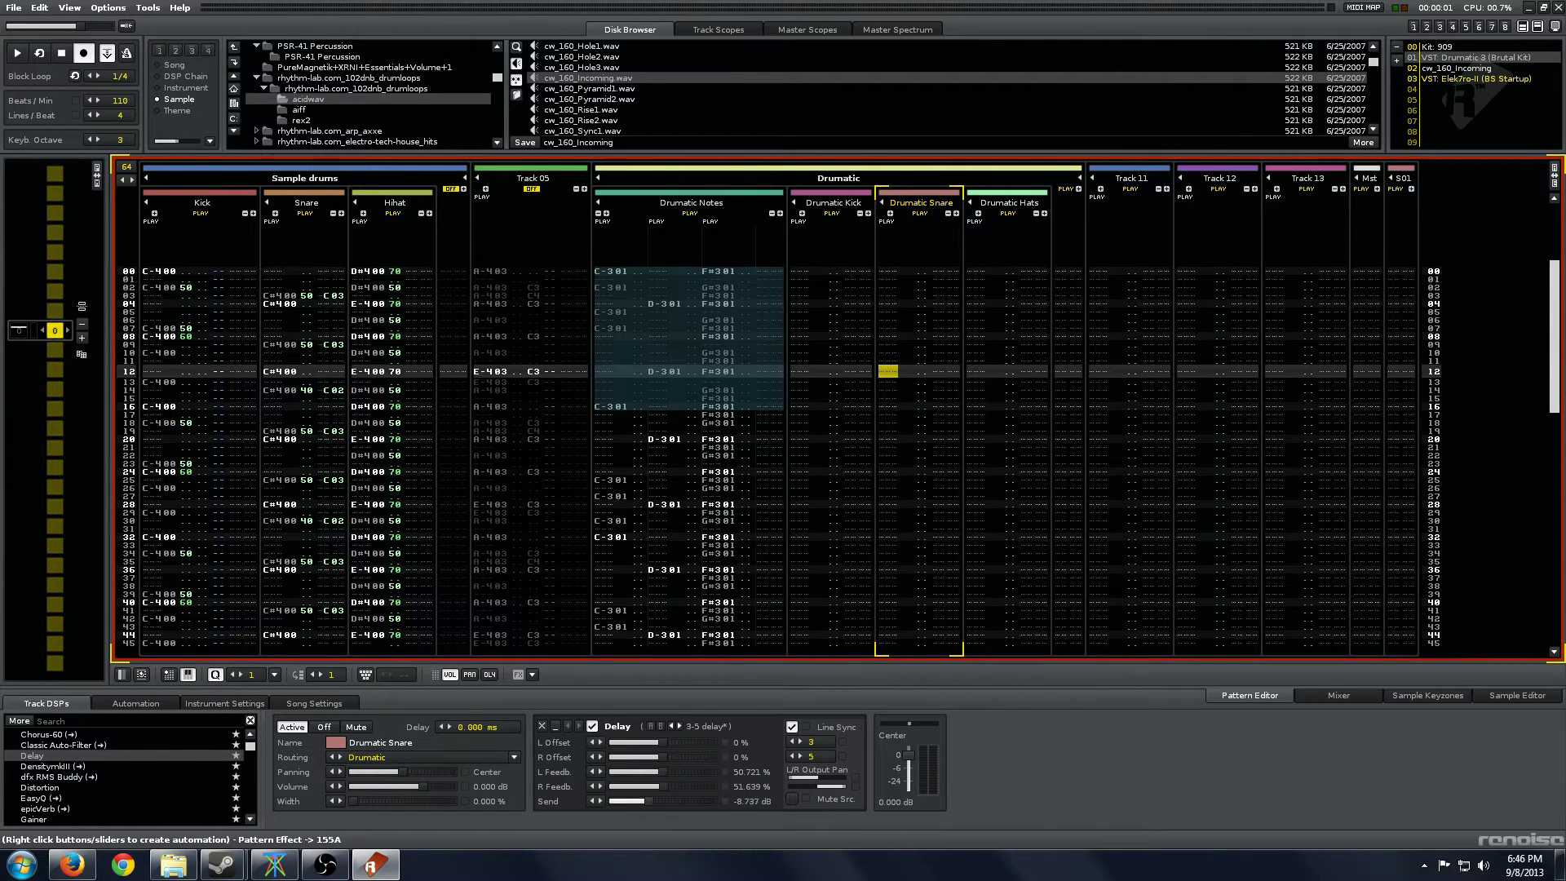
key("space")
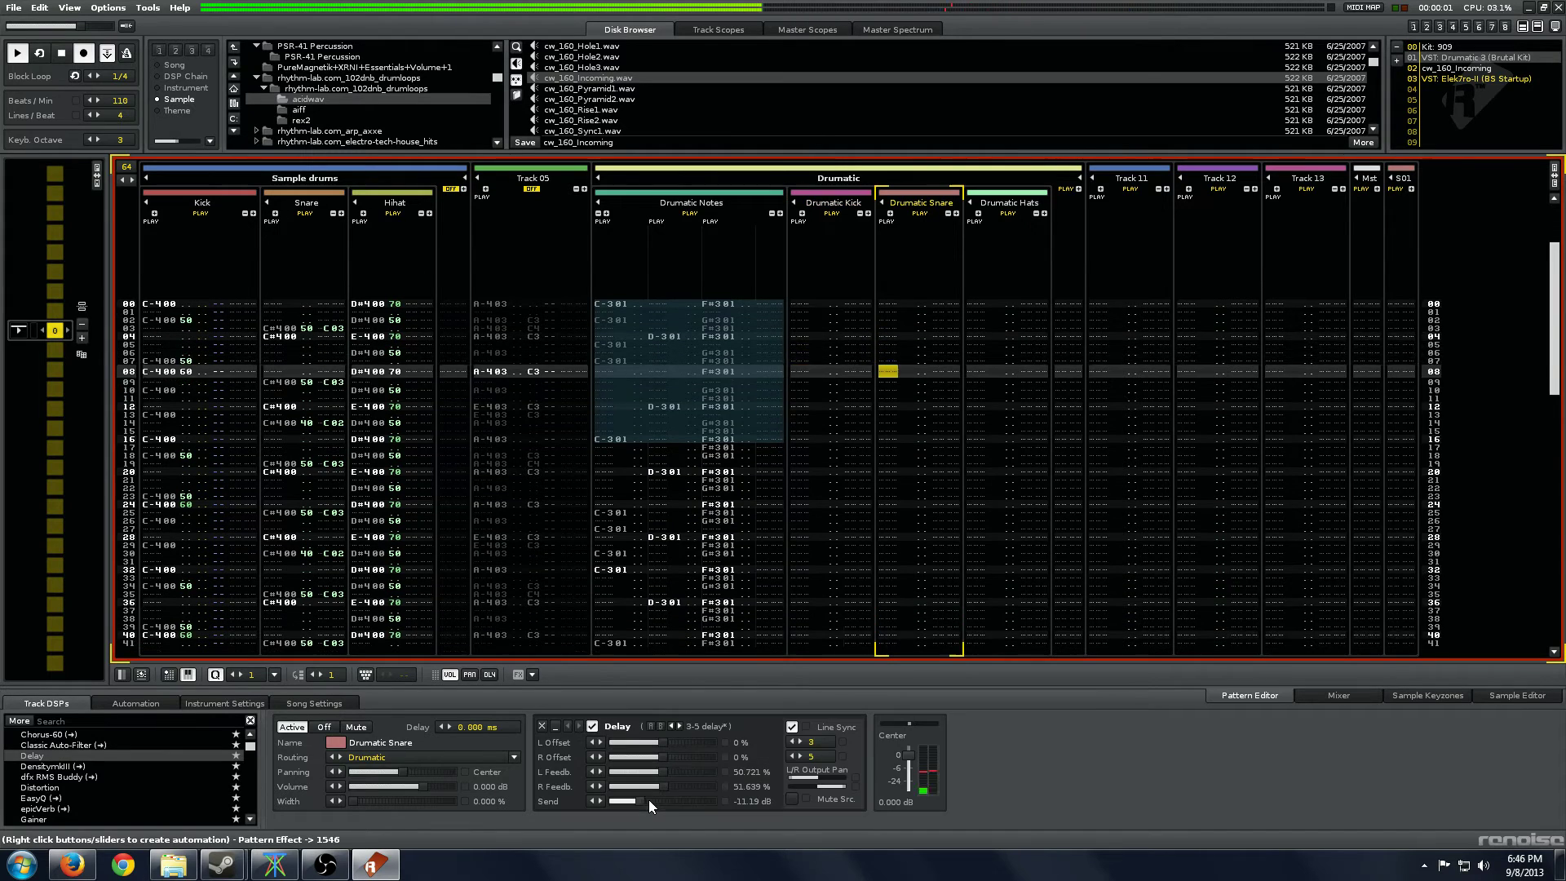
Lower the Drumatic Kick distortion drive to about 25% and compare the kick and snare effects during playback.
key("shift+Tab")
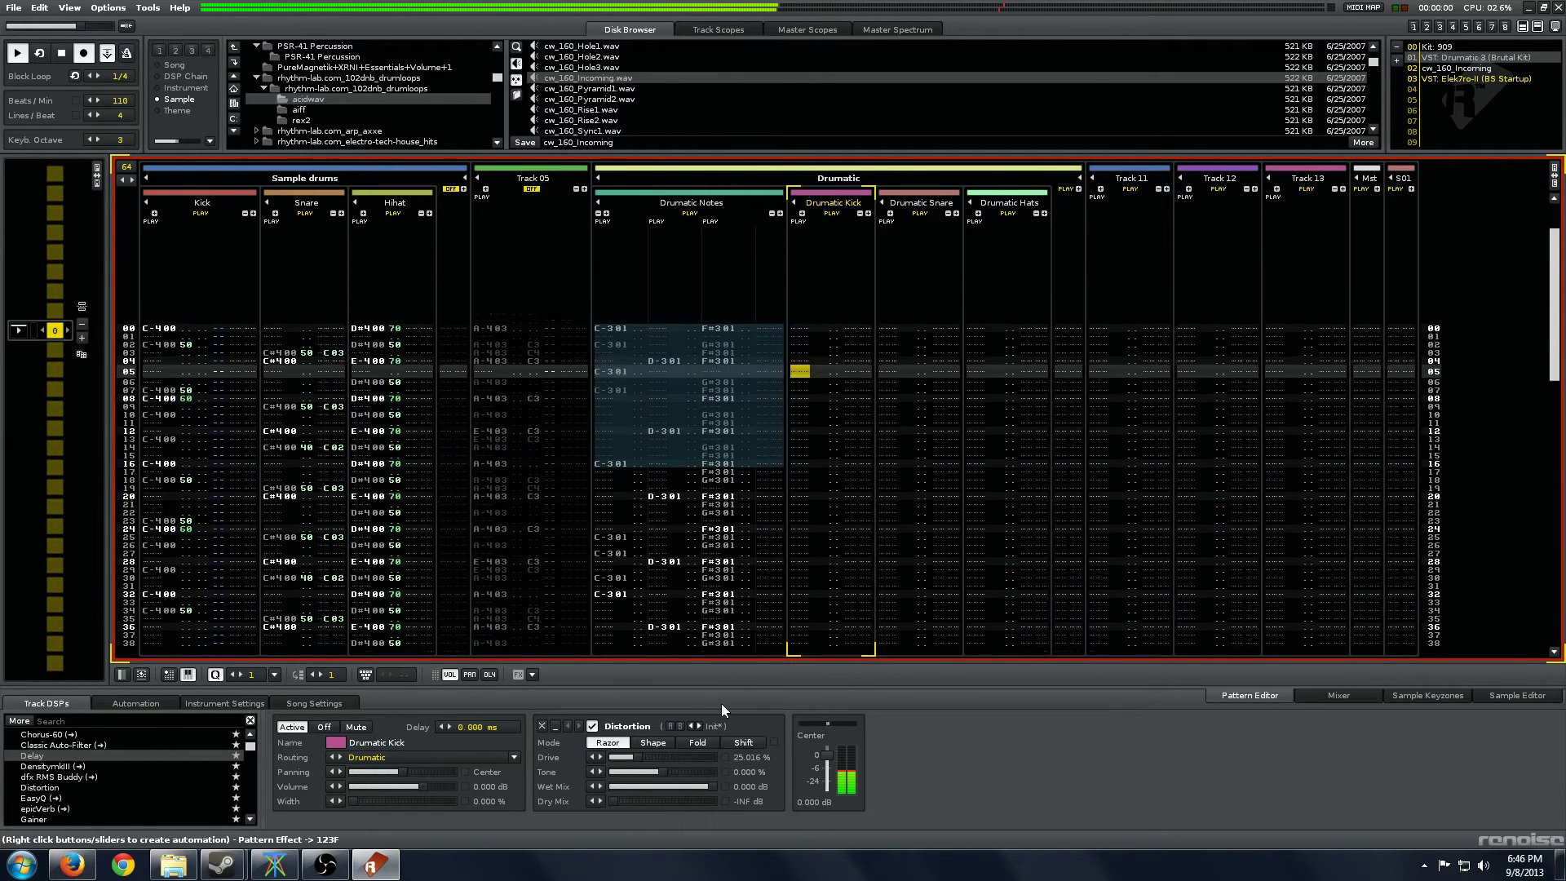
key("Tab")
key("shift+Tab")
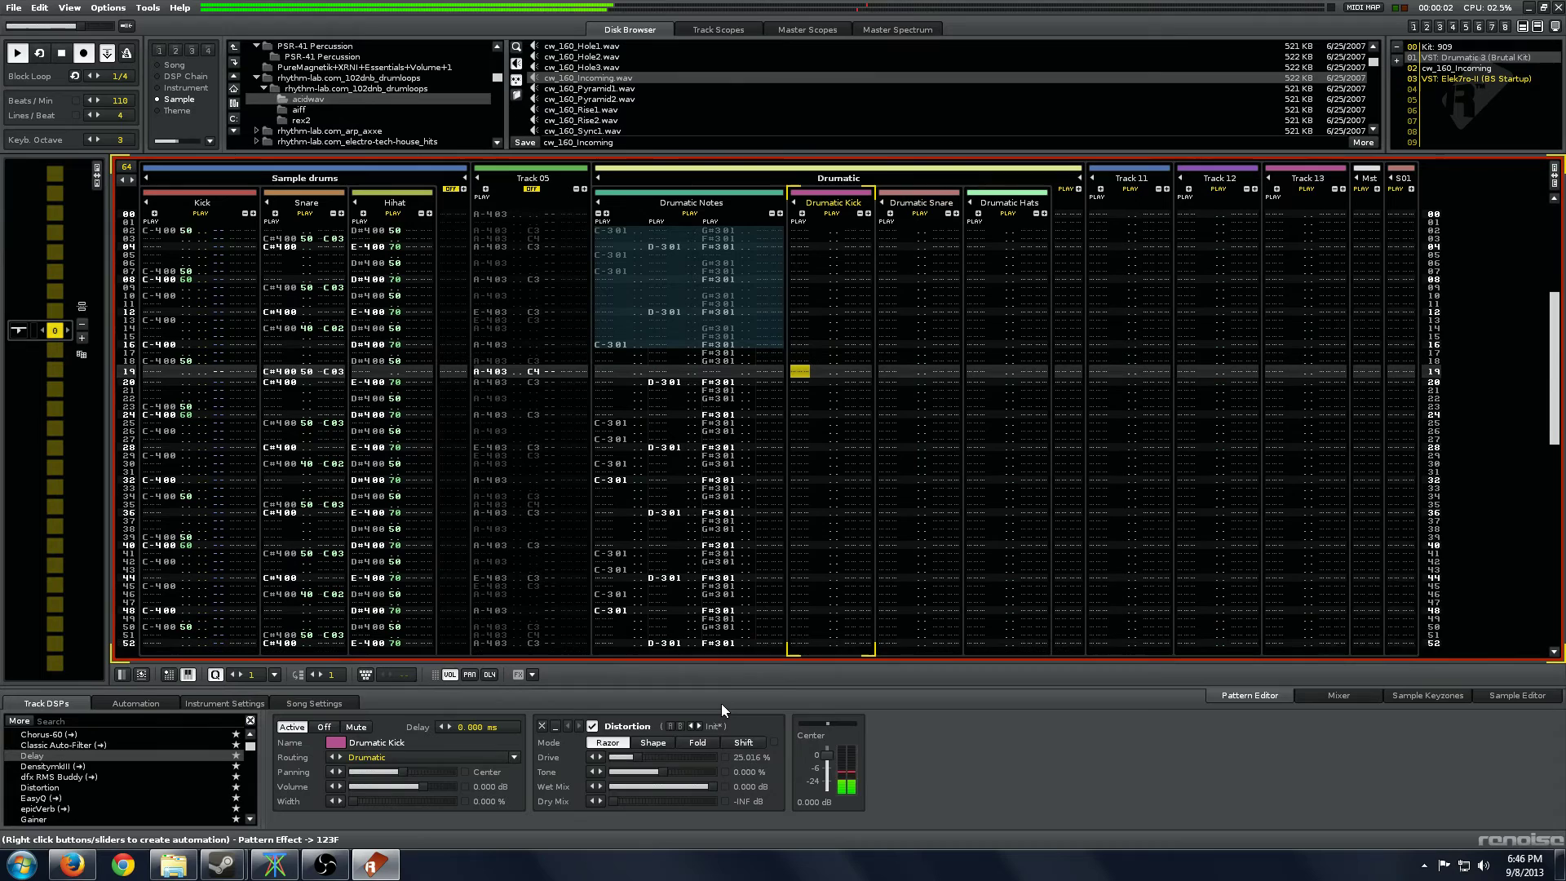
Stop playback, return to the first note column of Drumatic Notes and undo the last value change.
key("shift+Tab")
key("Left")
key("Left")
key("Left")
key("Left")
key("Left")
key("Left")
key("Left")
key("Left")
key("Left")
key("Left")
key("Left")
key("Left")
key("Left")
key("Left")
key("Left")
key("Left")
key("Left")
key("Left")
key("Up")
key("Left")
key("Up")
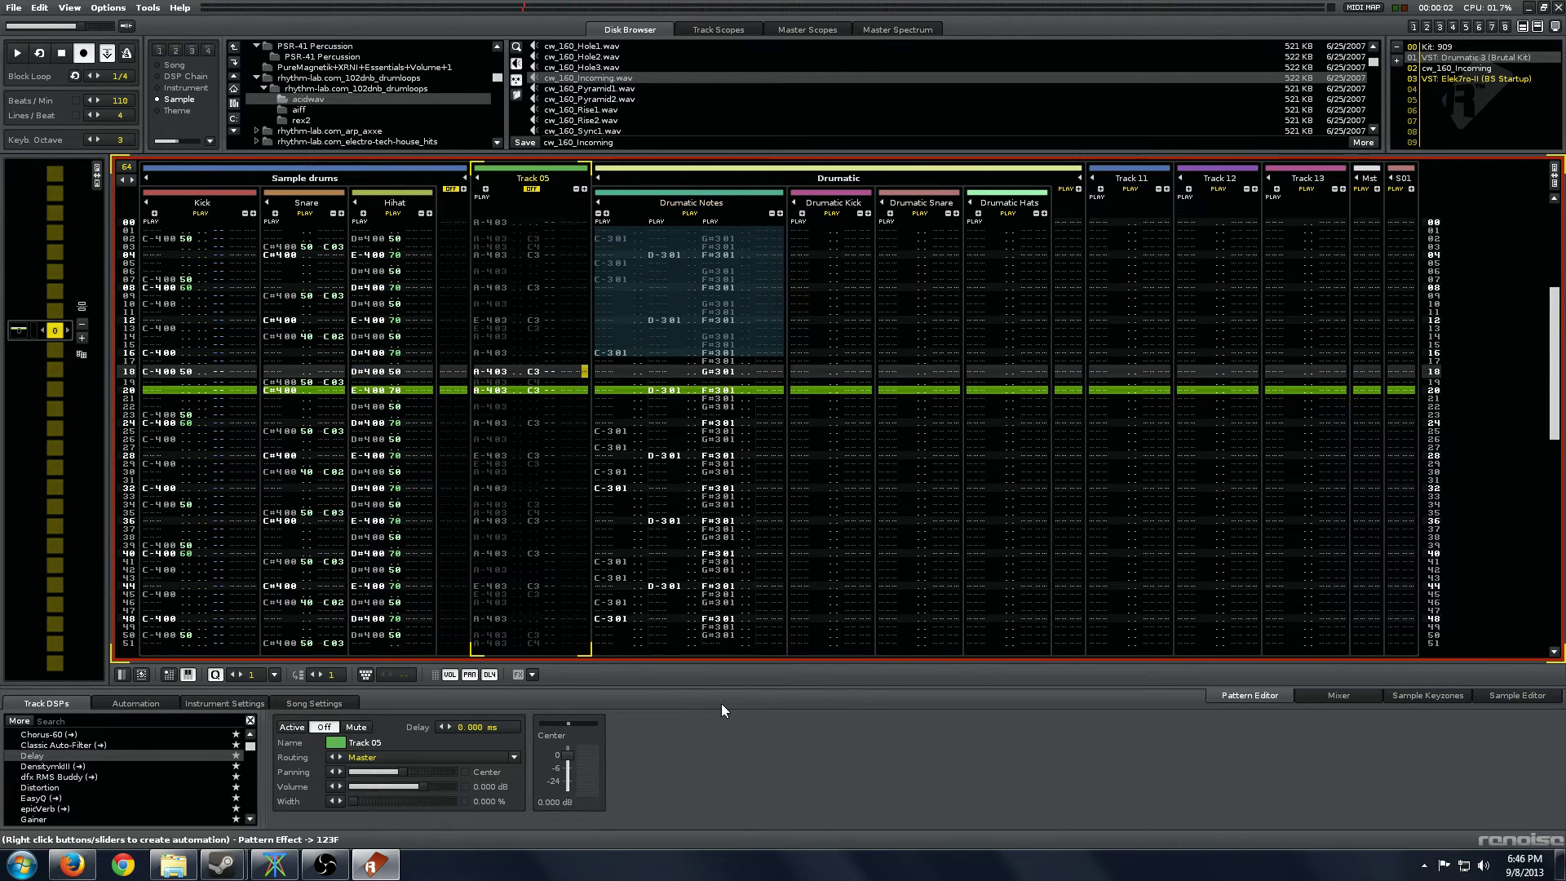
key("Up")
key("Right")
key("Up")
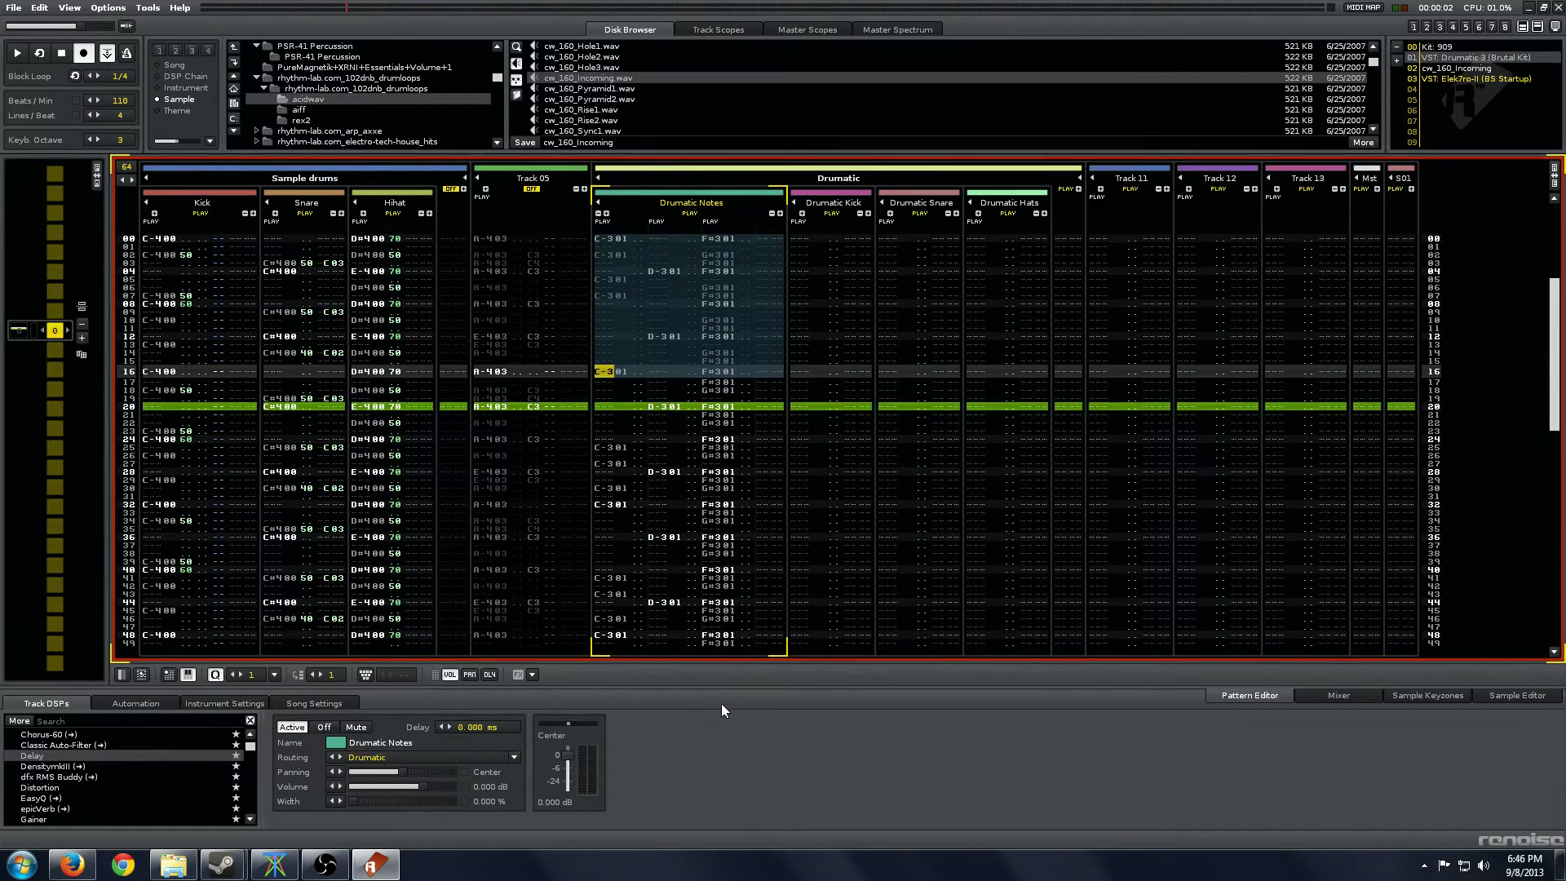
key("ctrl+z")
key("Page_Up")
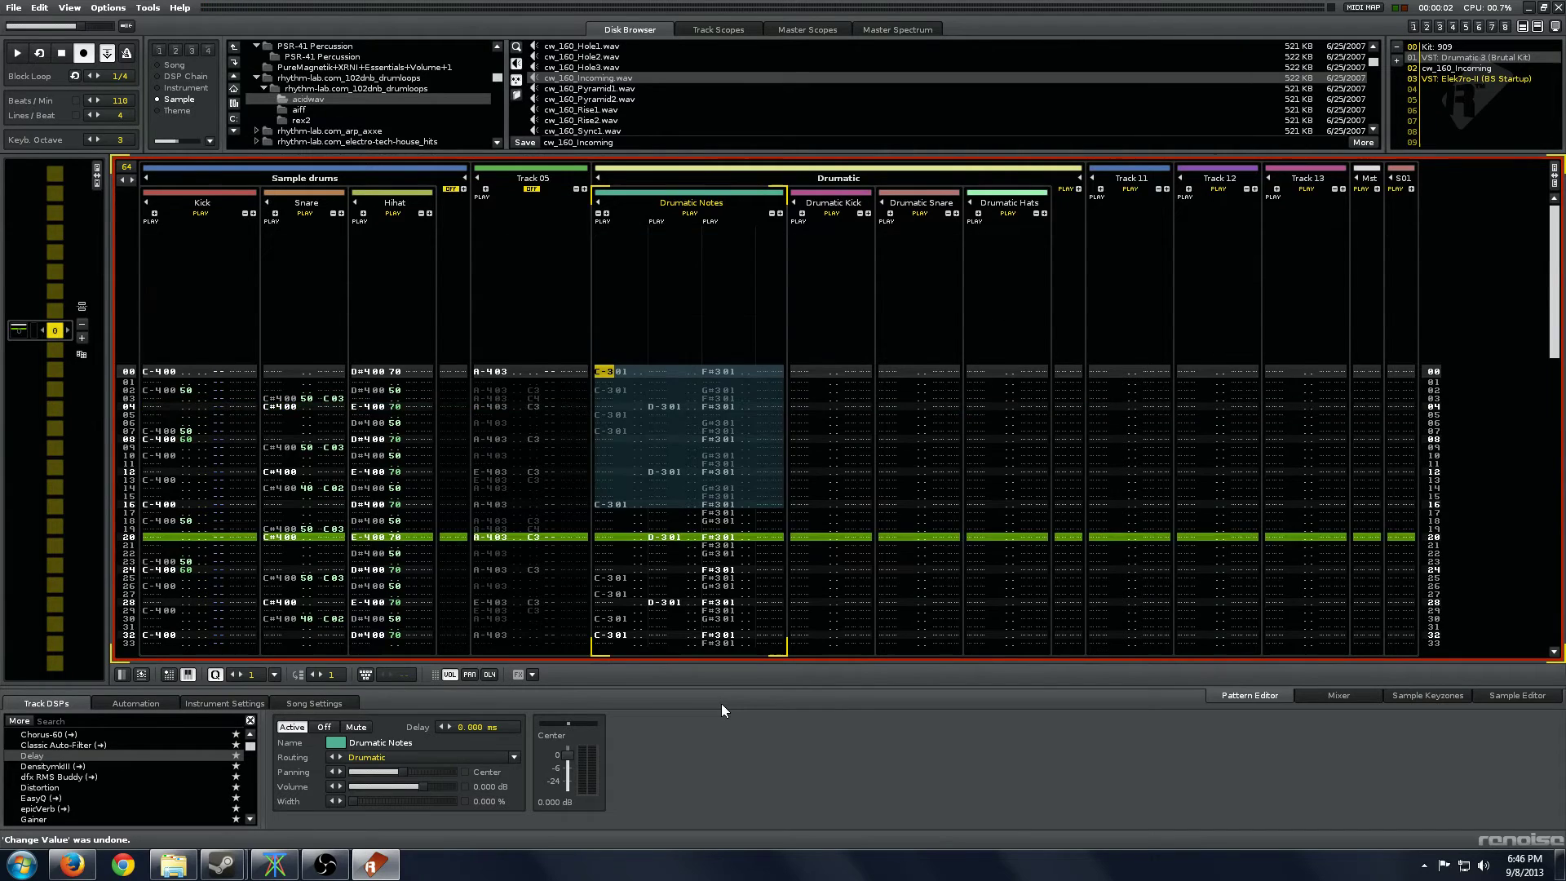
Paste the copied block from the start of Drumatic Notes at lines 16, 32 and 48.
key("Page_Down")
key("ctrl+v")
key("Page_Down")
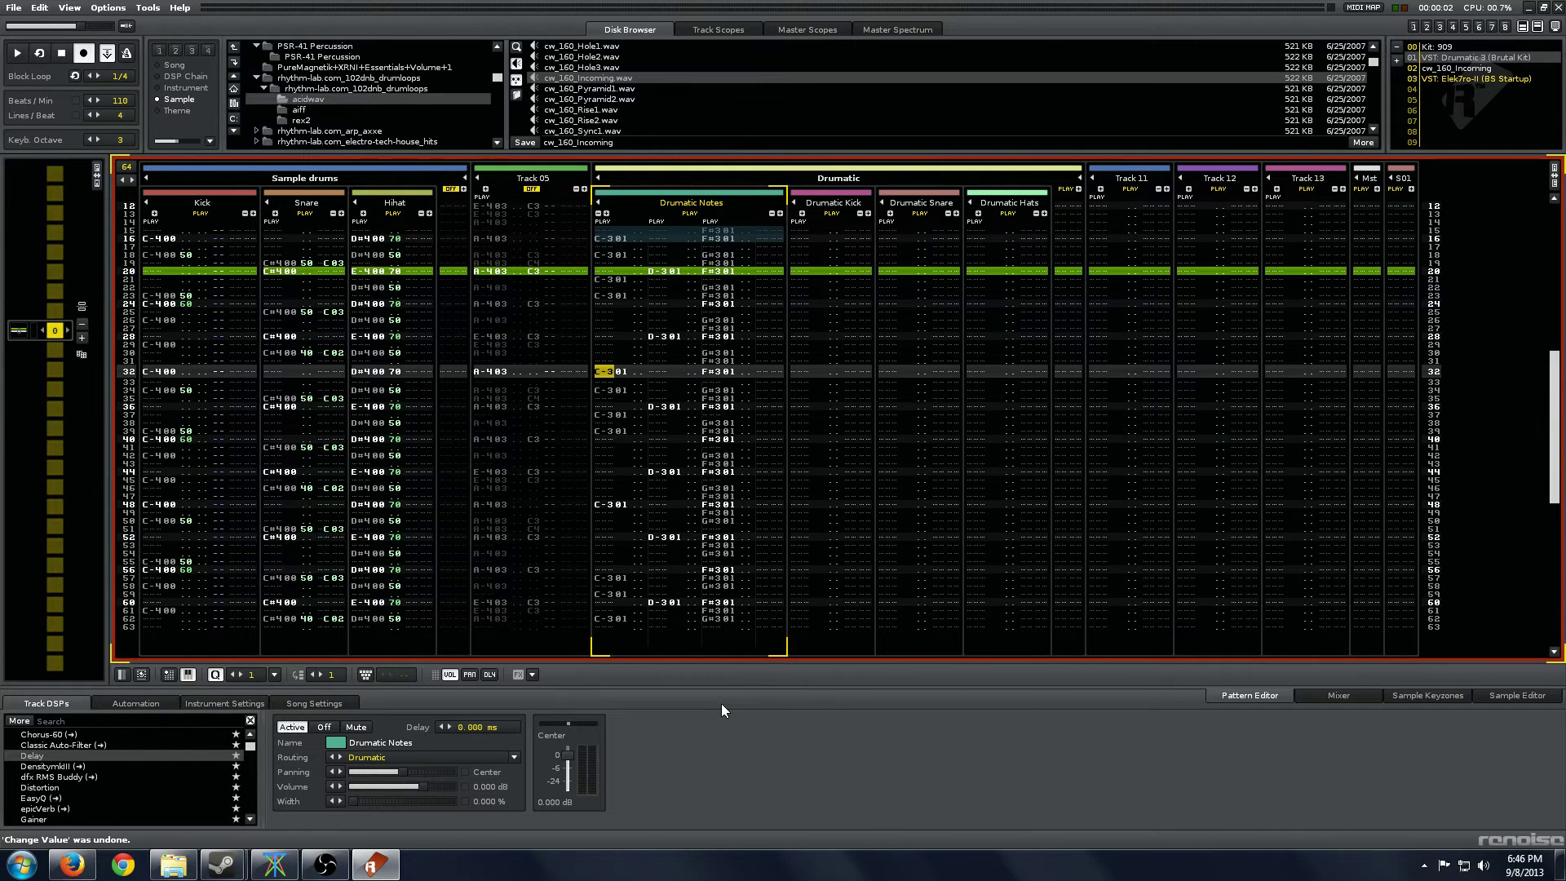
key("Page_Down")
Play the pattern from the start and check the effects on the Drumatic Kick and Drumatic Snare tracks.
key("shift+Tab")
key("Tab")
key("space")
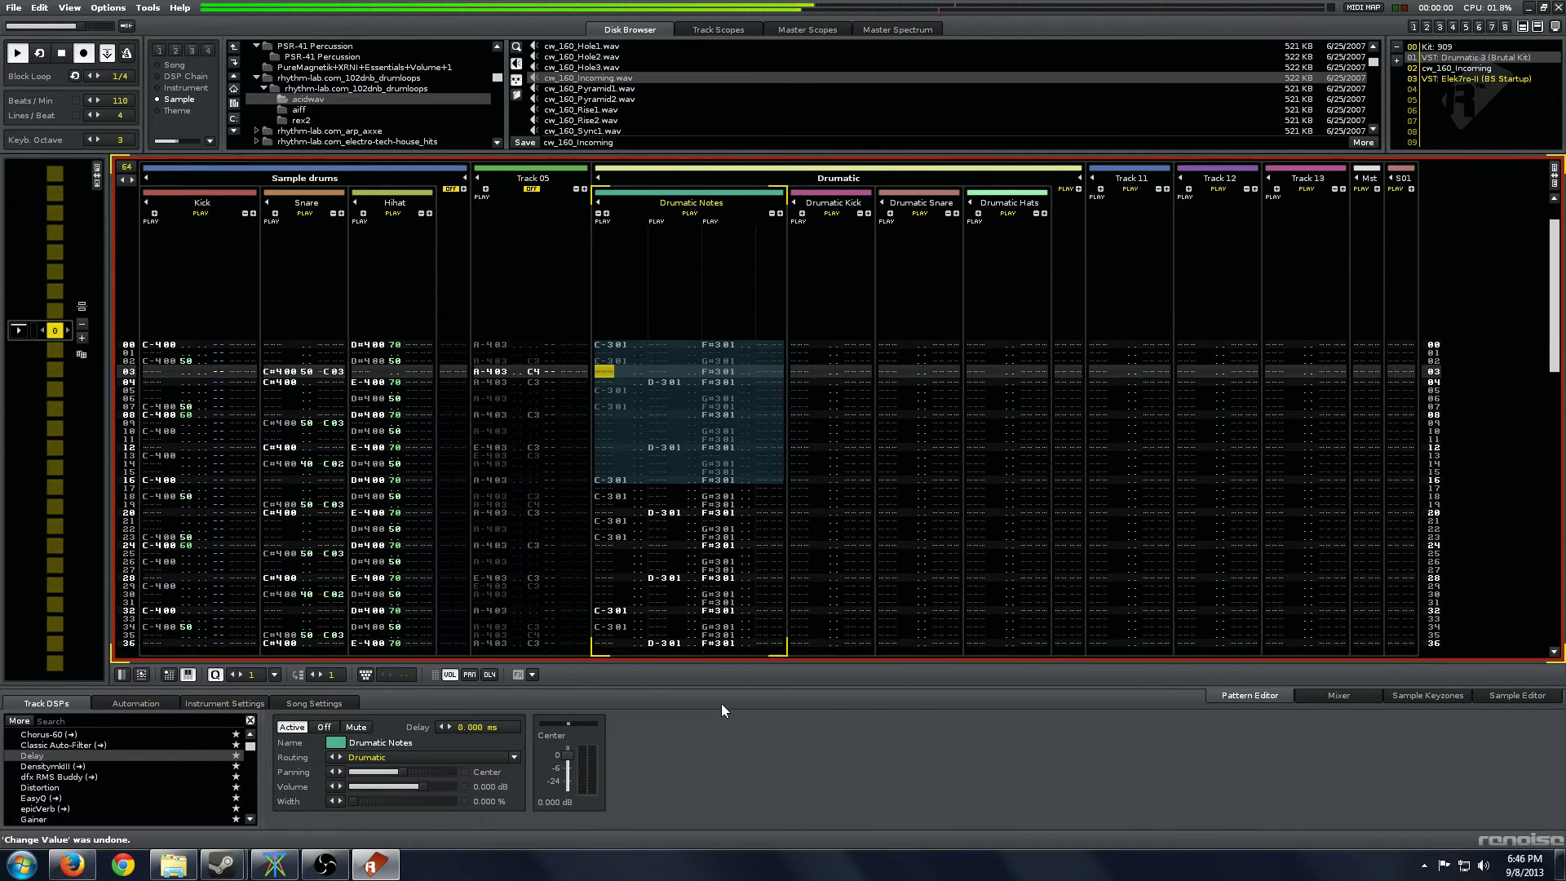
key("Tab")
key("shift+Tab")
key("Tab")
key("Tab")
key("Tab")
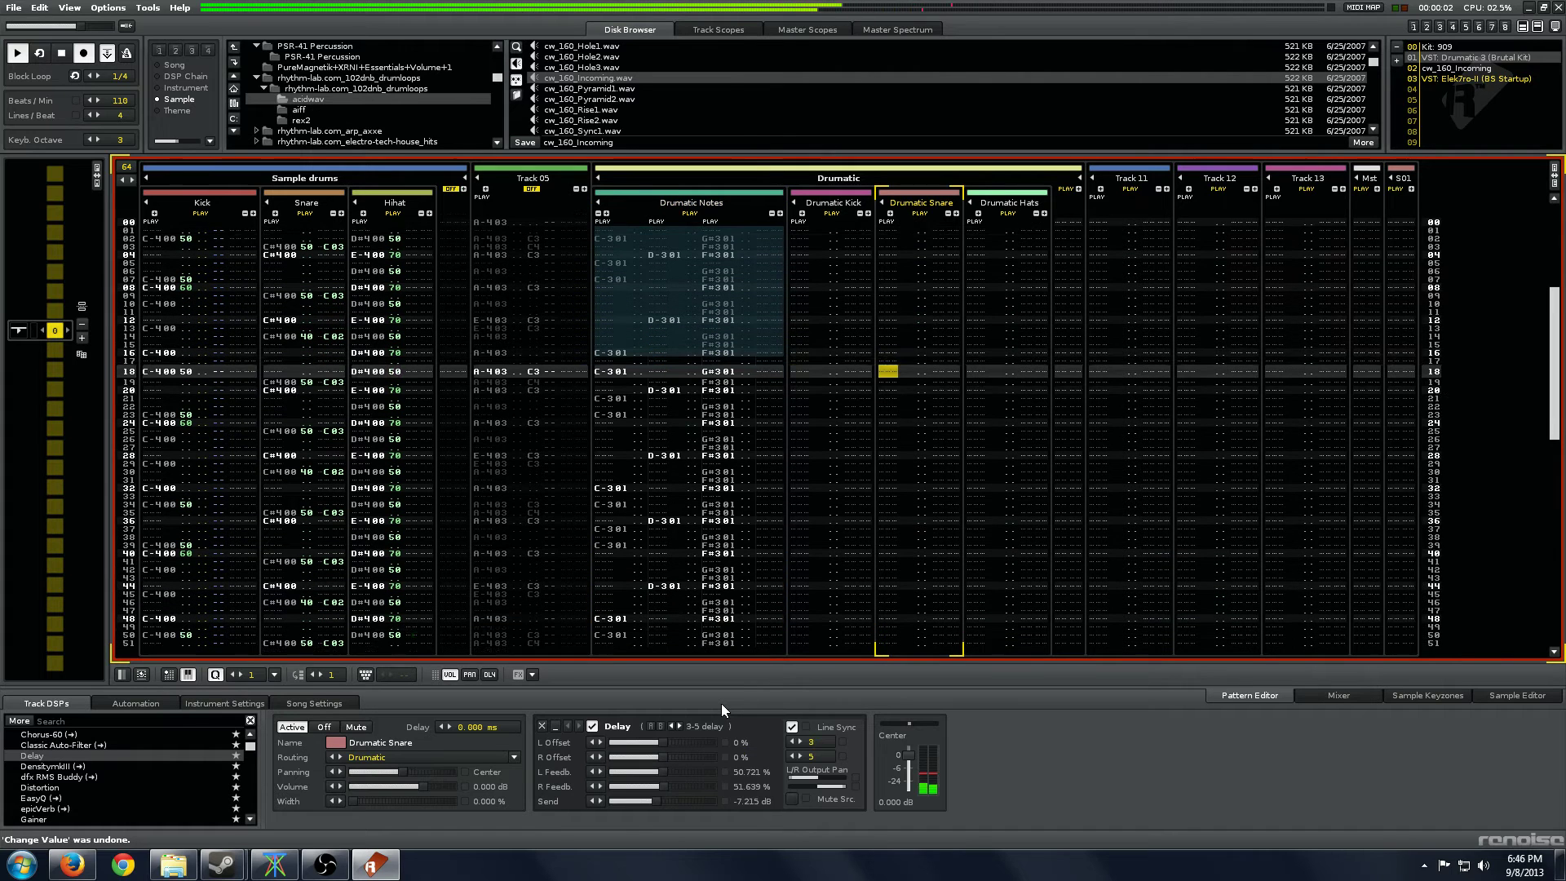
Set the Drumatic Kick distortion drive to about 17% and stop playback.
key("shift+Tab")
scroll(653, 754, "down", 3)
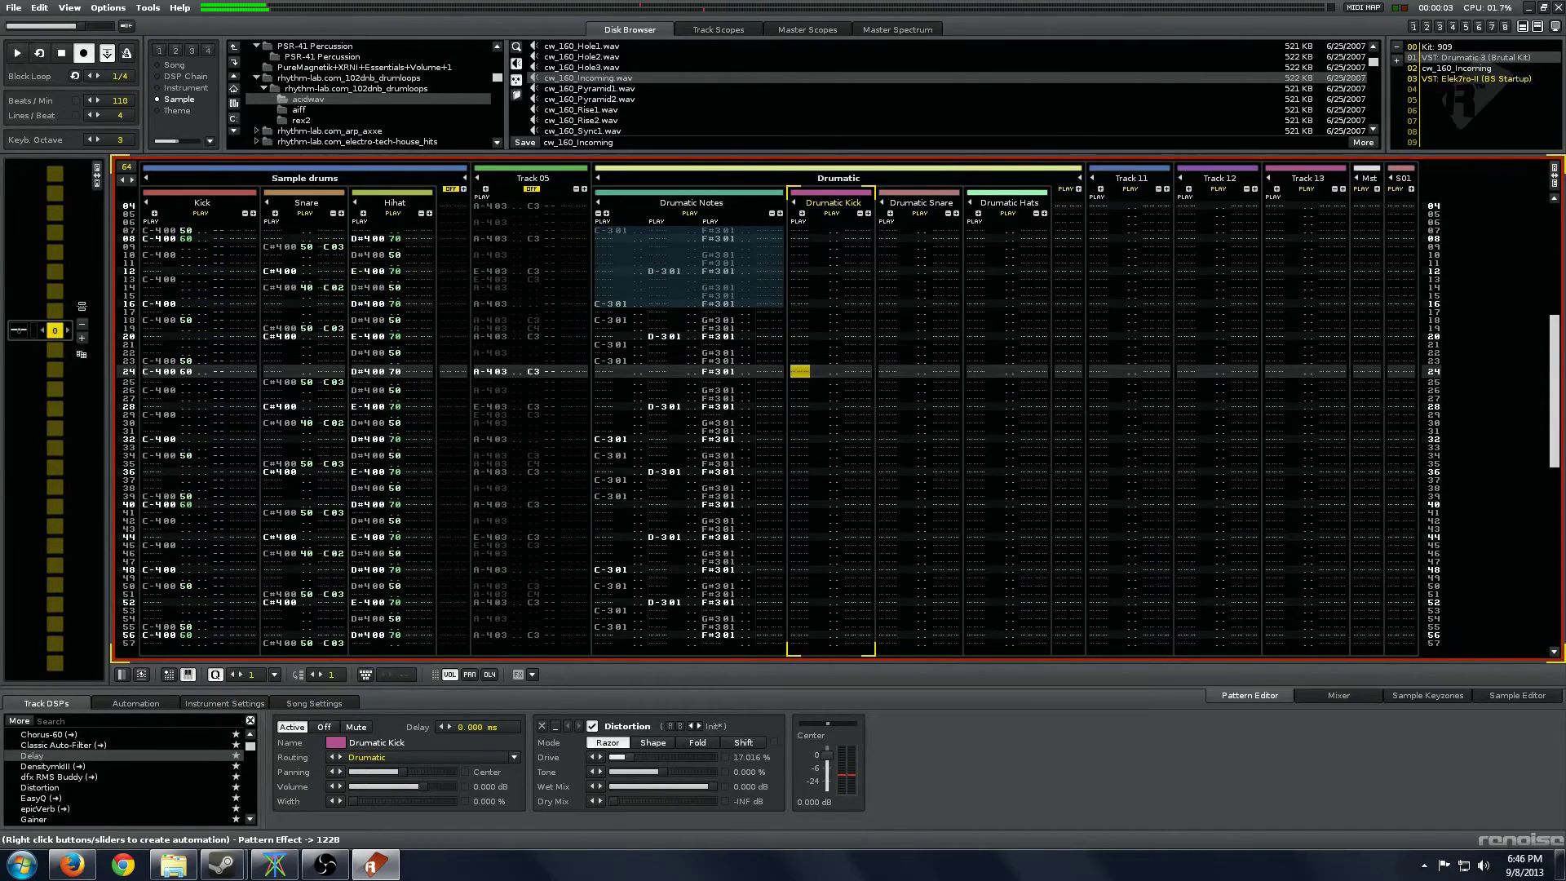
key("space")
Insert a Distortion ahead of the Delay on Drumatic Snare, with about 34% drive and Shape mode, and play the pattern.
key("Tab")
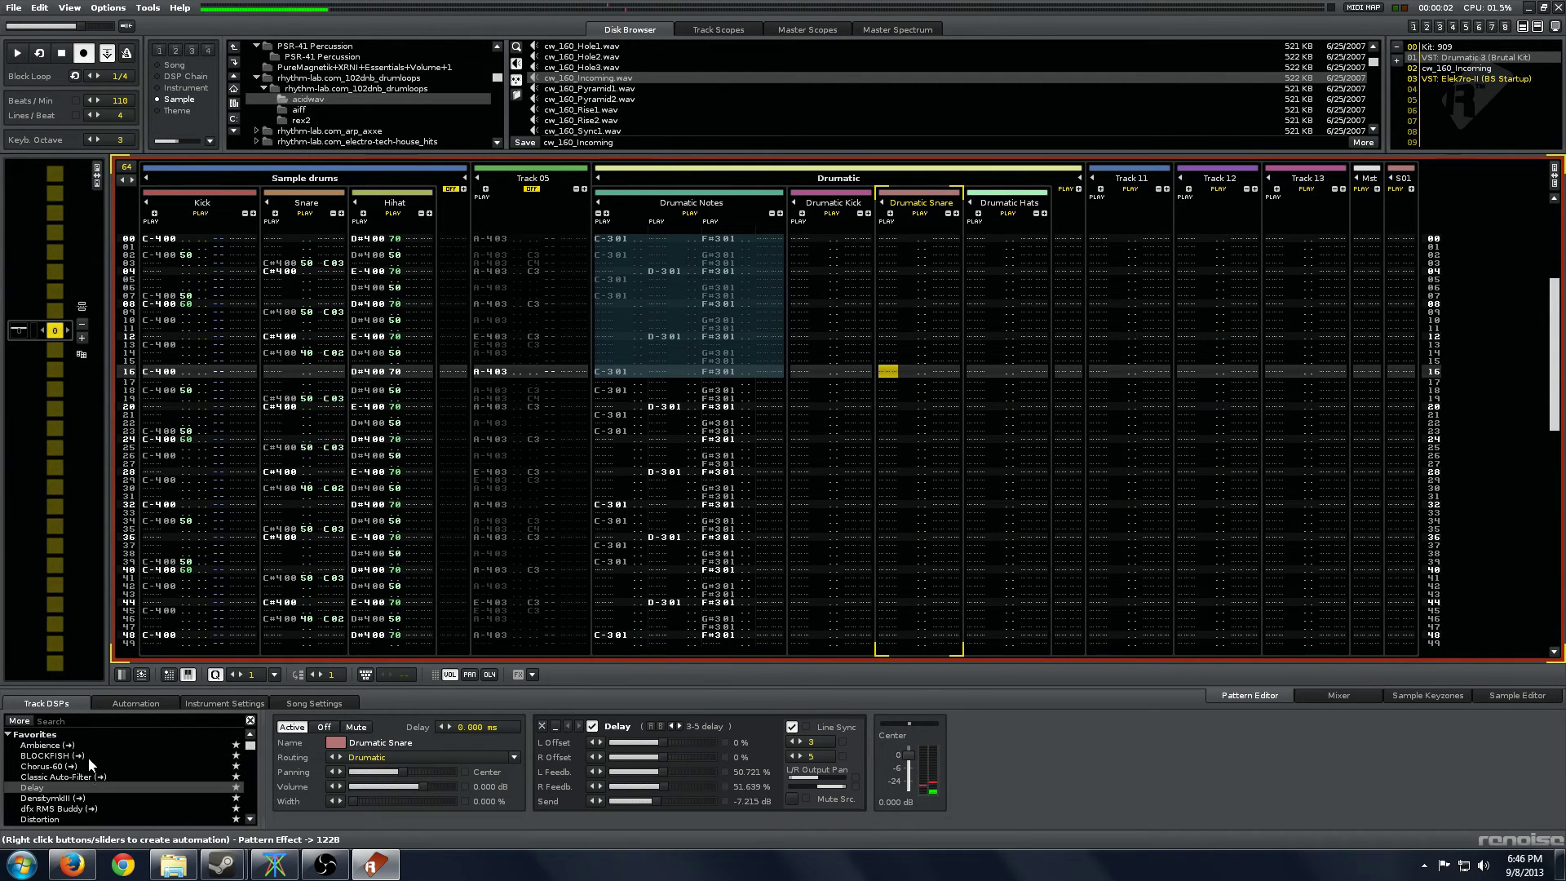
scroll(88, 757, "down", 1)
mouse_move(75, 775)
left_mouse_down()
mouse_move(732, 775)
mouse_move(599, 747)
left_mouse_up()
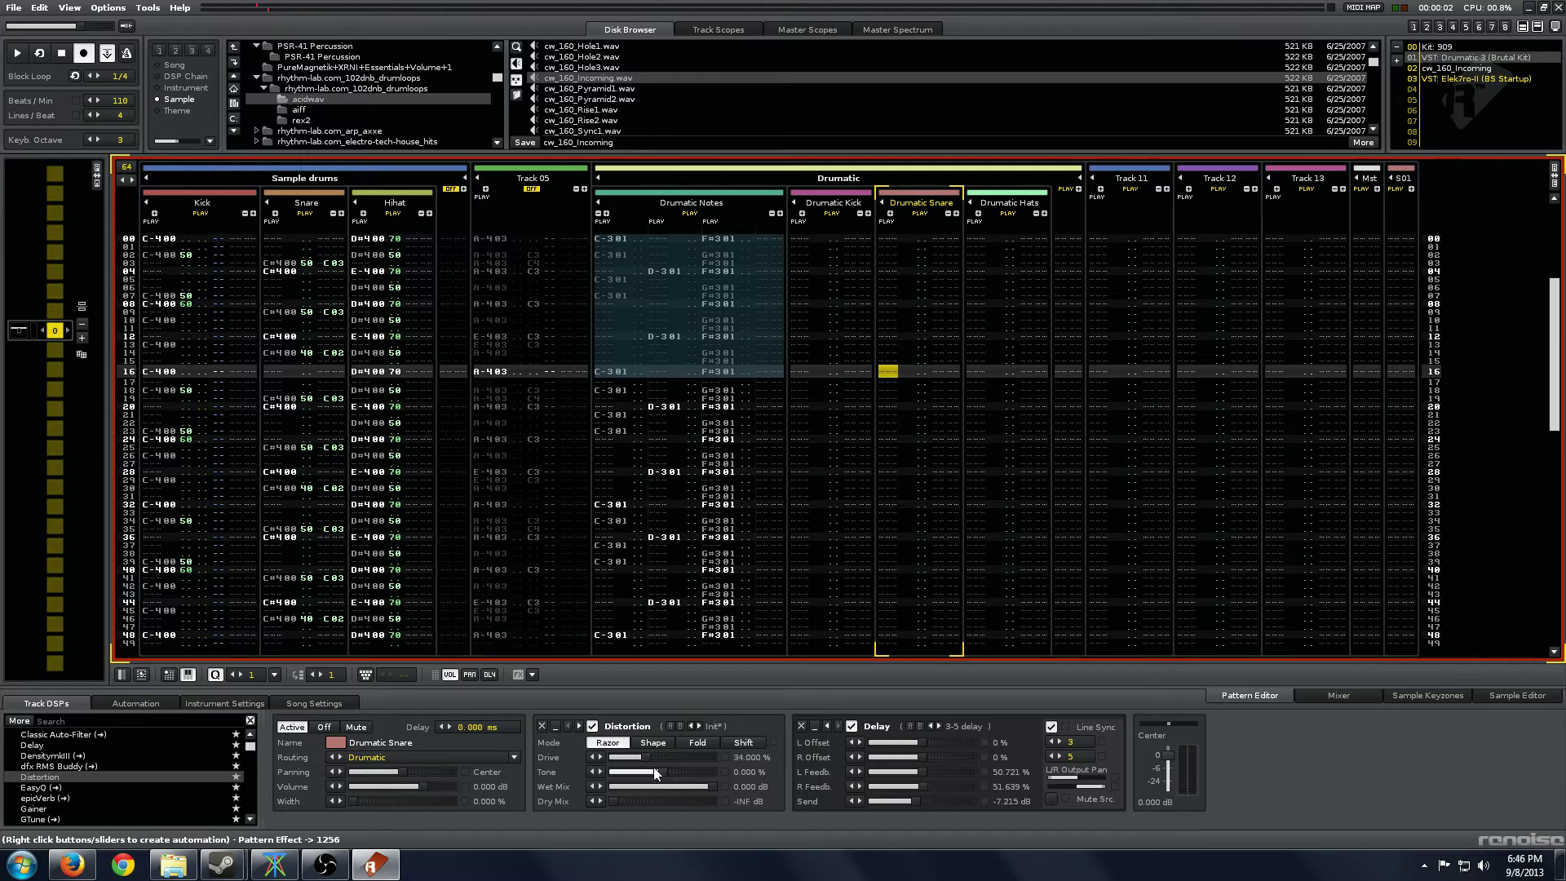
key("space")
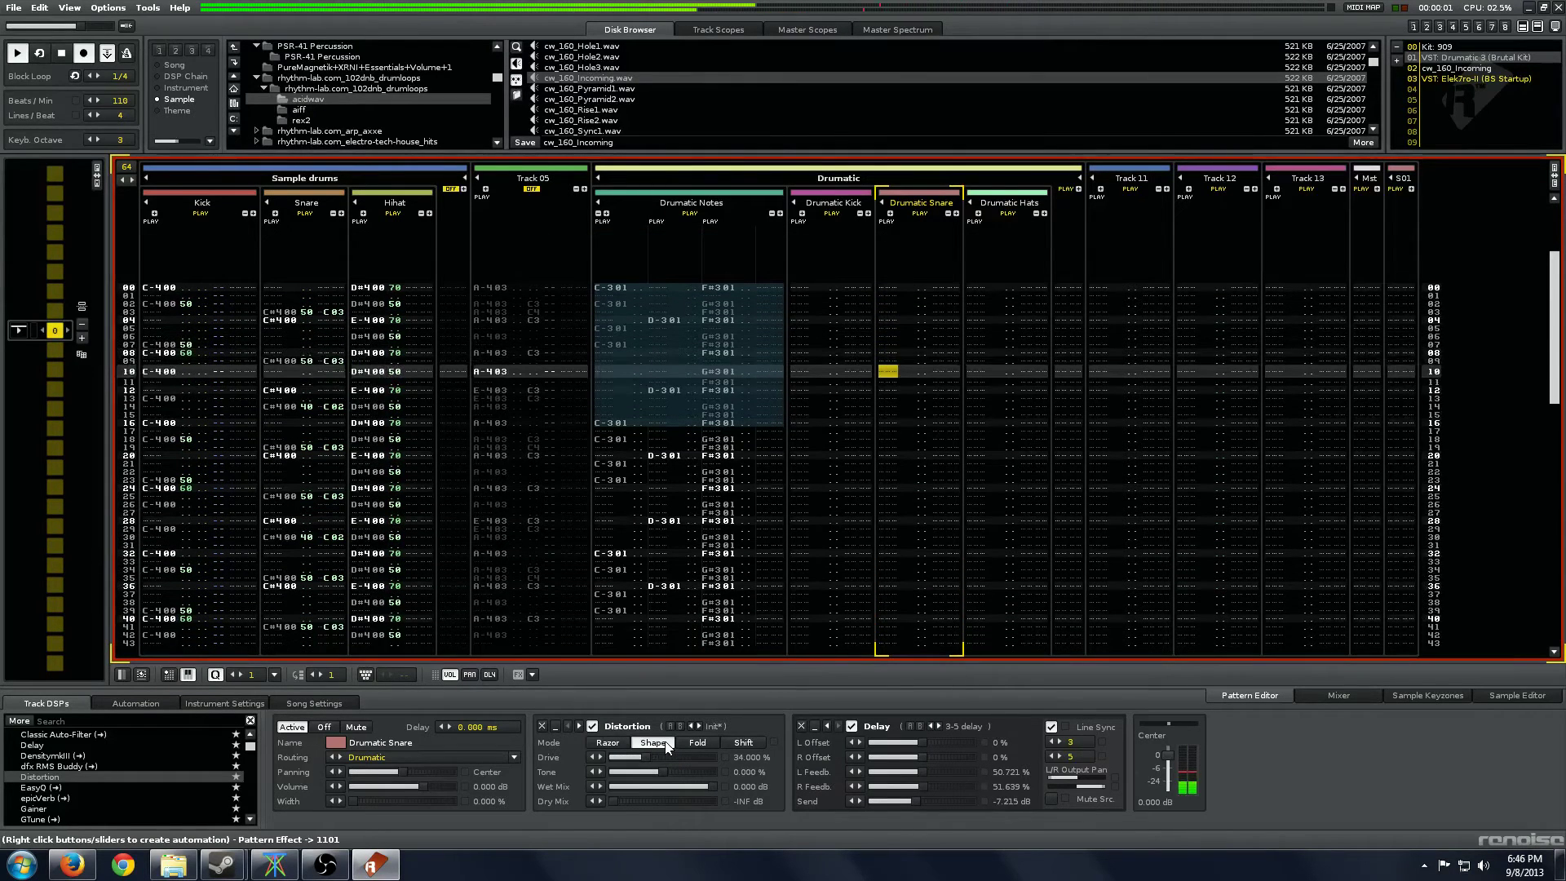
Step through the Drumatic tracks during playback, stop it and select the Drumatic group track.
key("shift+Tab")
key("Tab")
key("Tab")
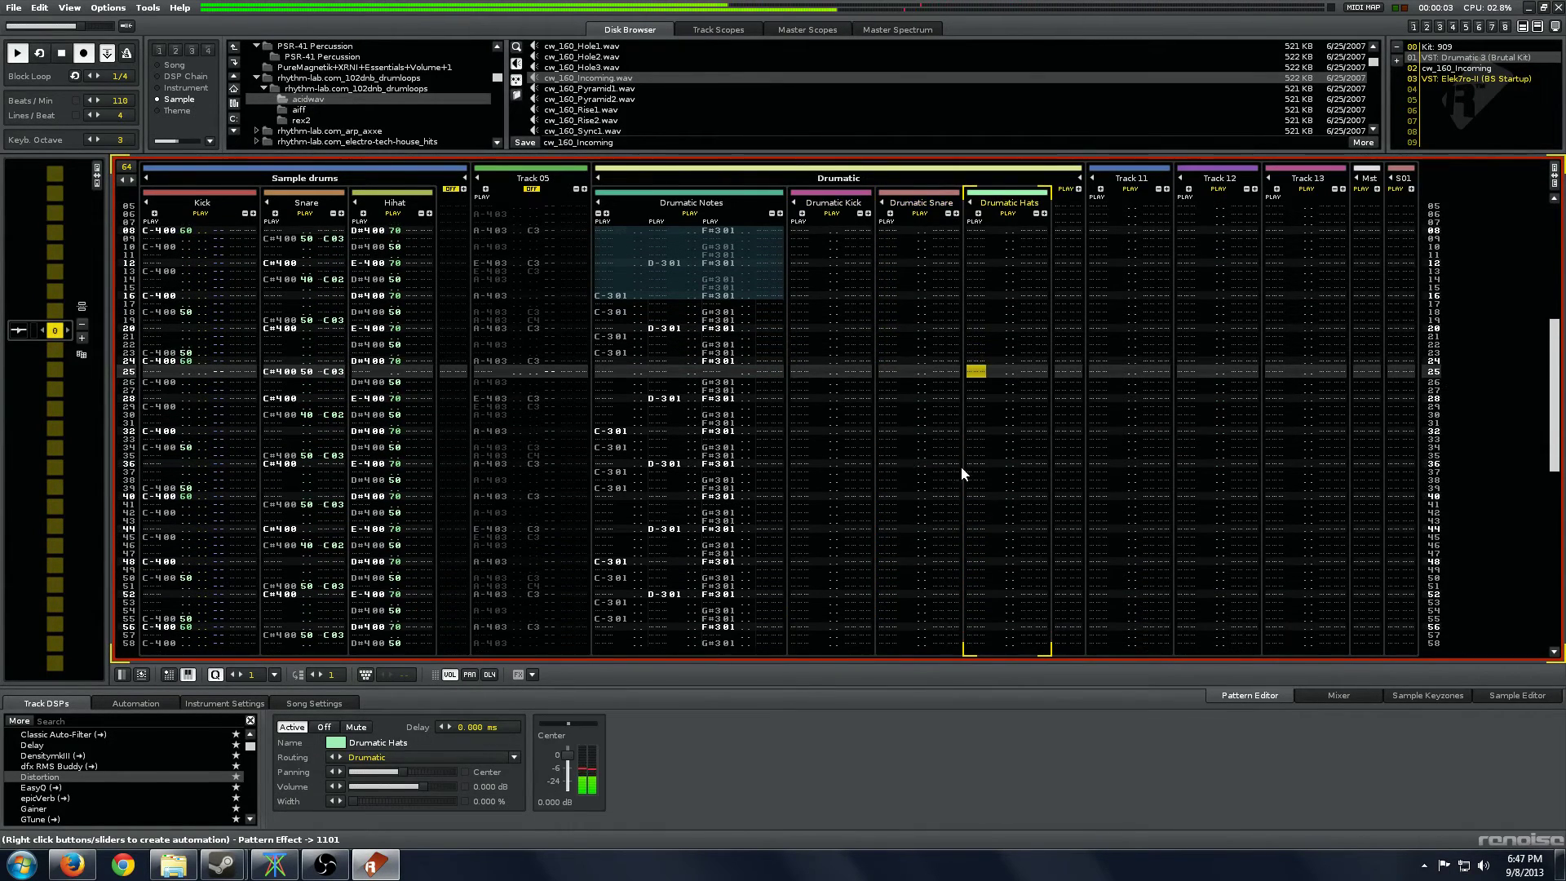
key("space")
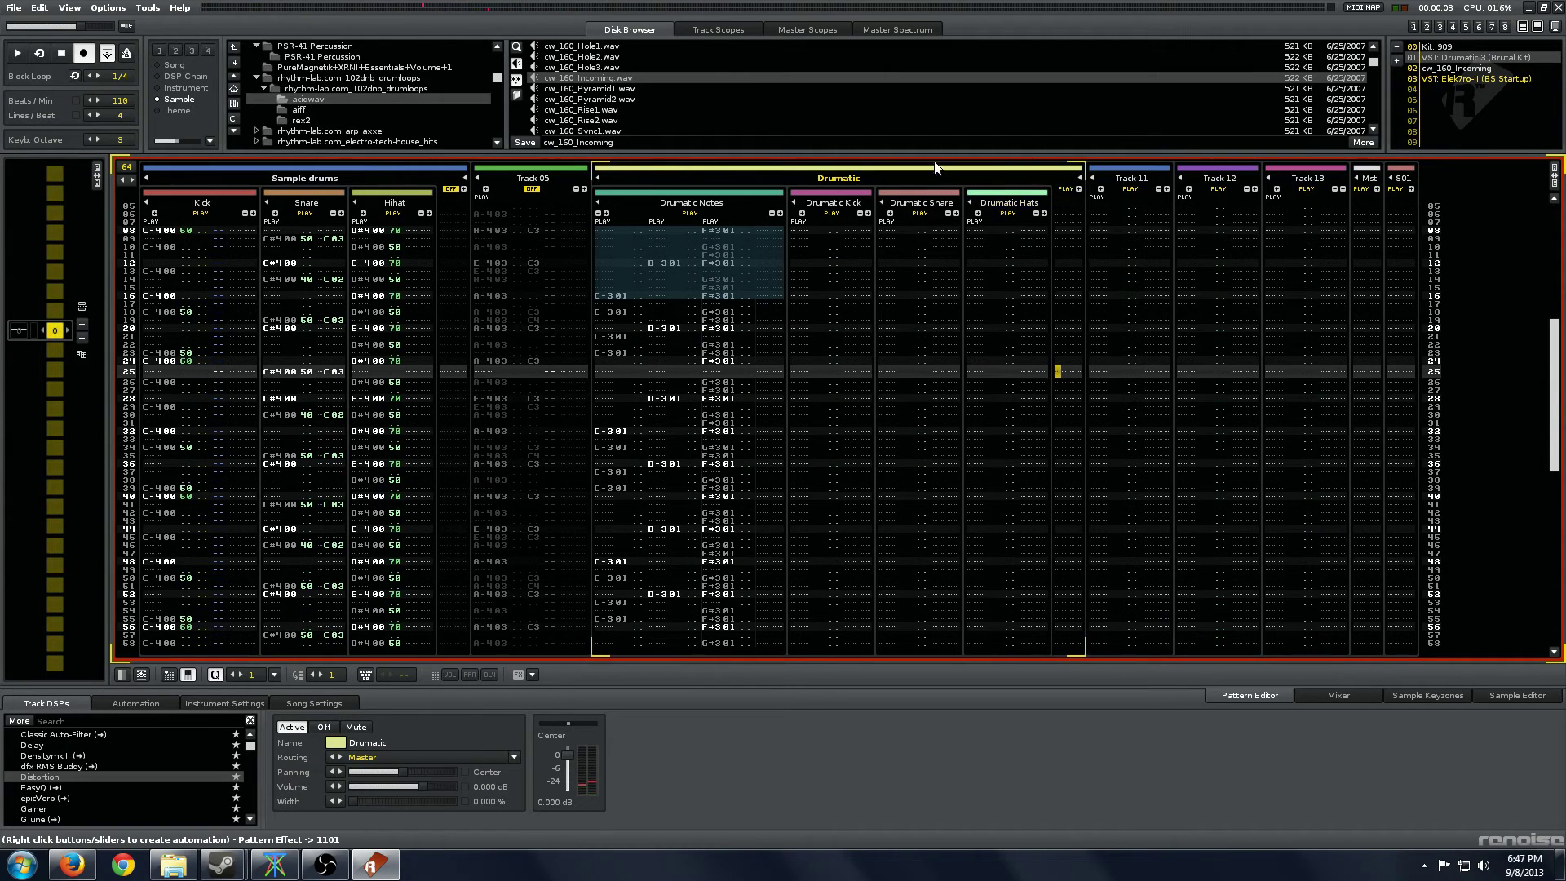
Toggle the Drumatic Notes track off and on, and try muting and unmuting its first note column while the pattern plays.
key("shift+Tab")
key("shift+Tab")
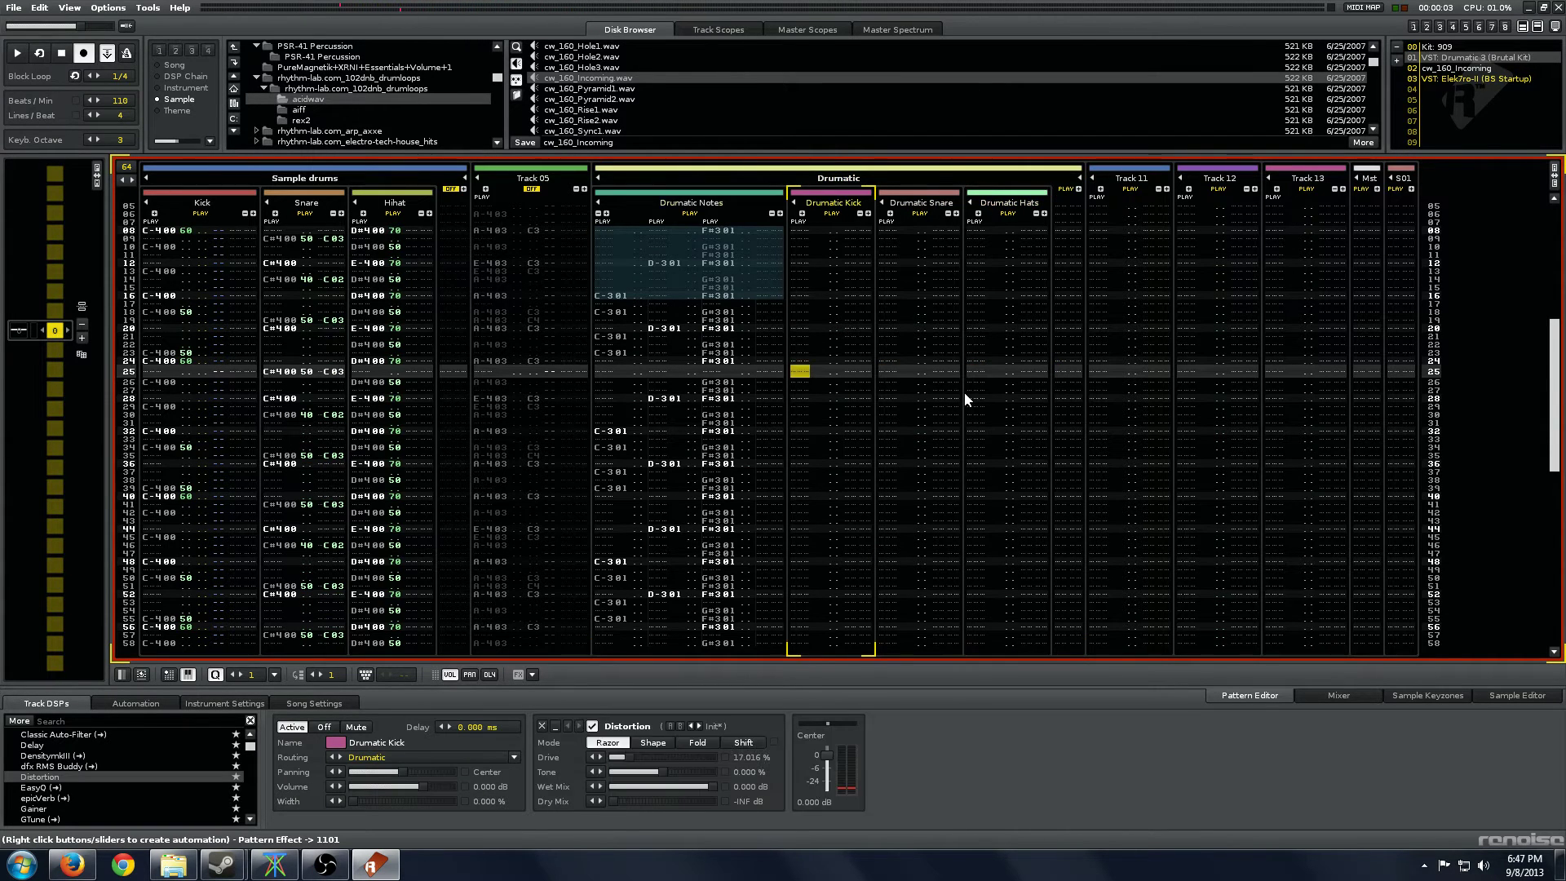
left_click(690, 214)
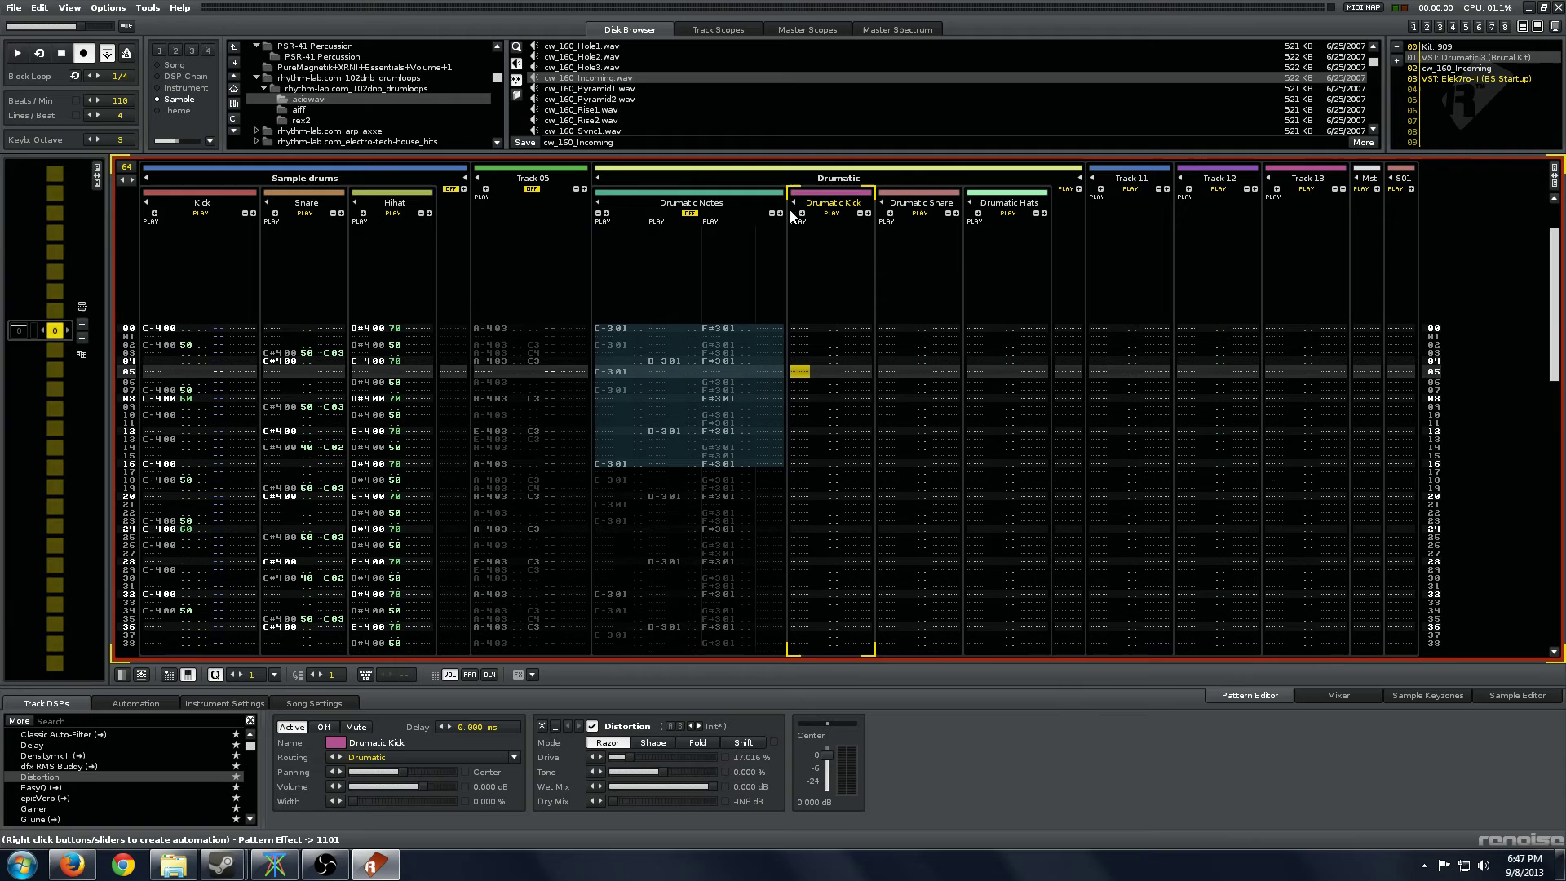
left_click(695, 216)
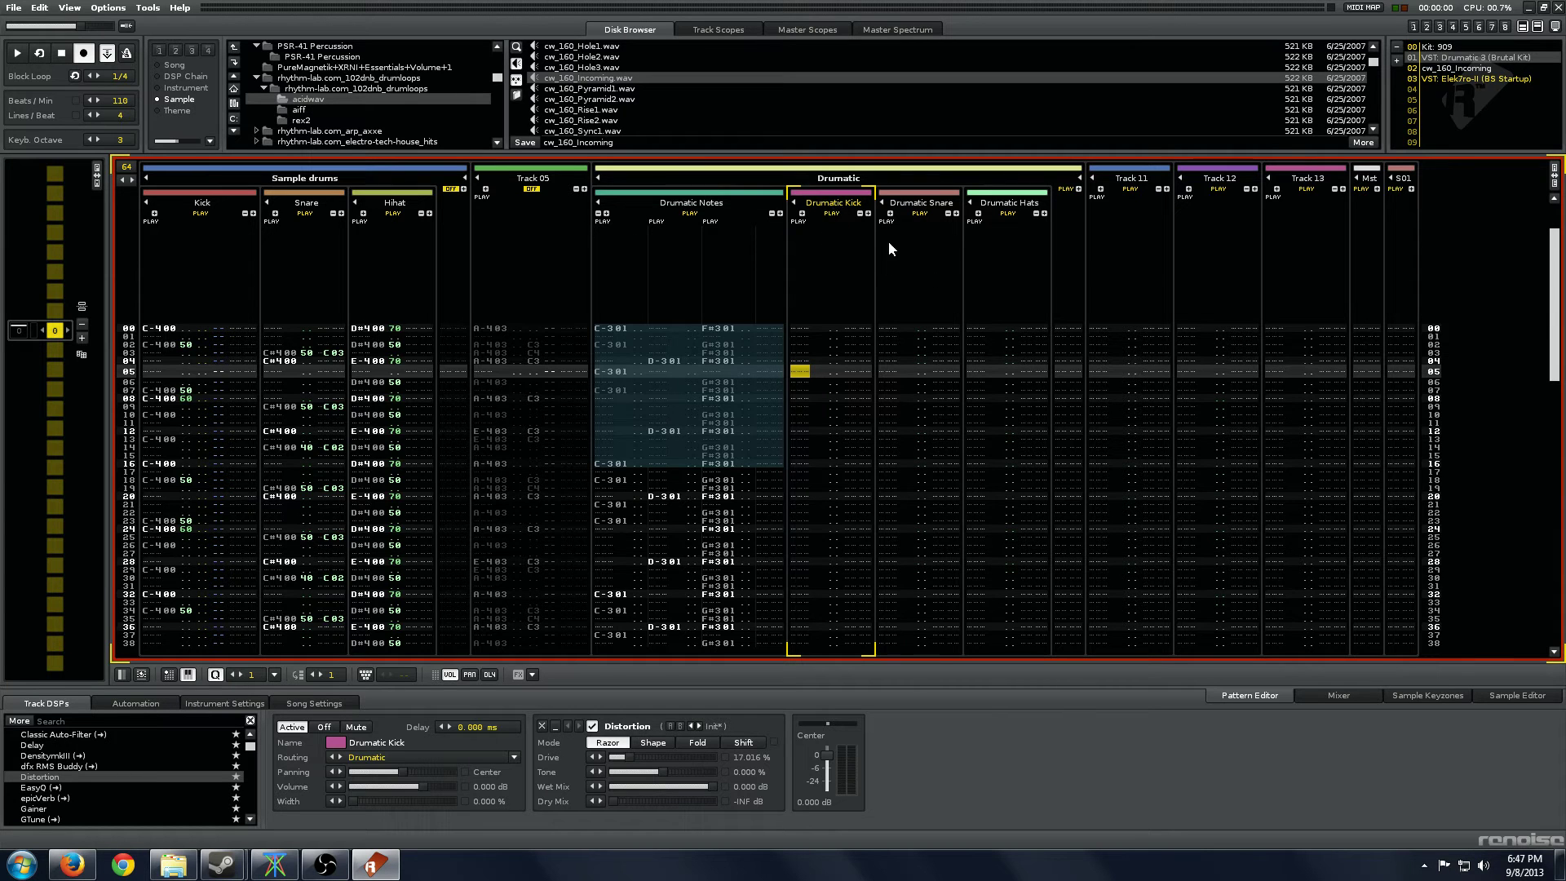
key("space")
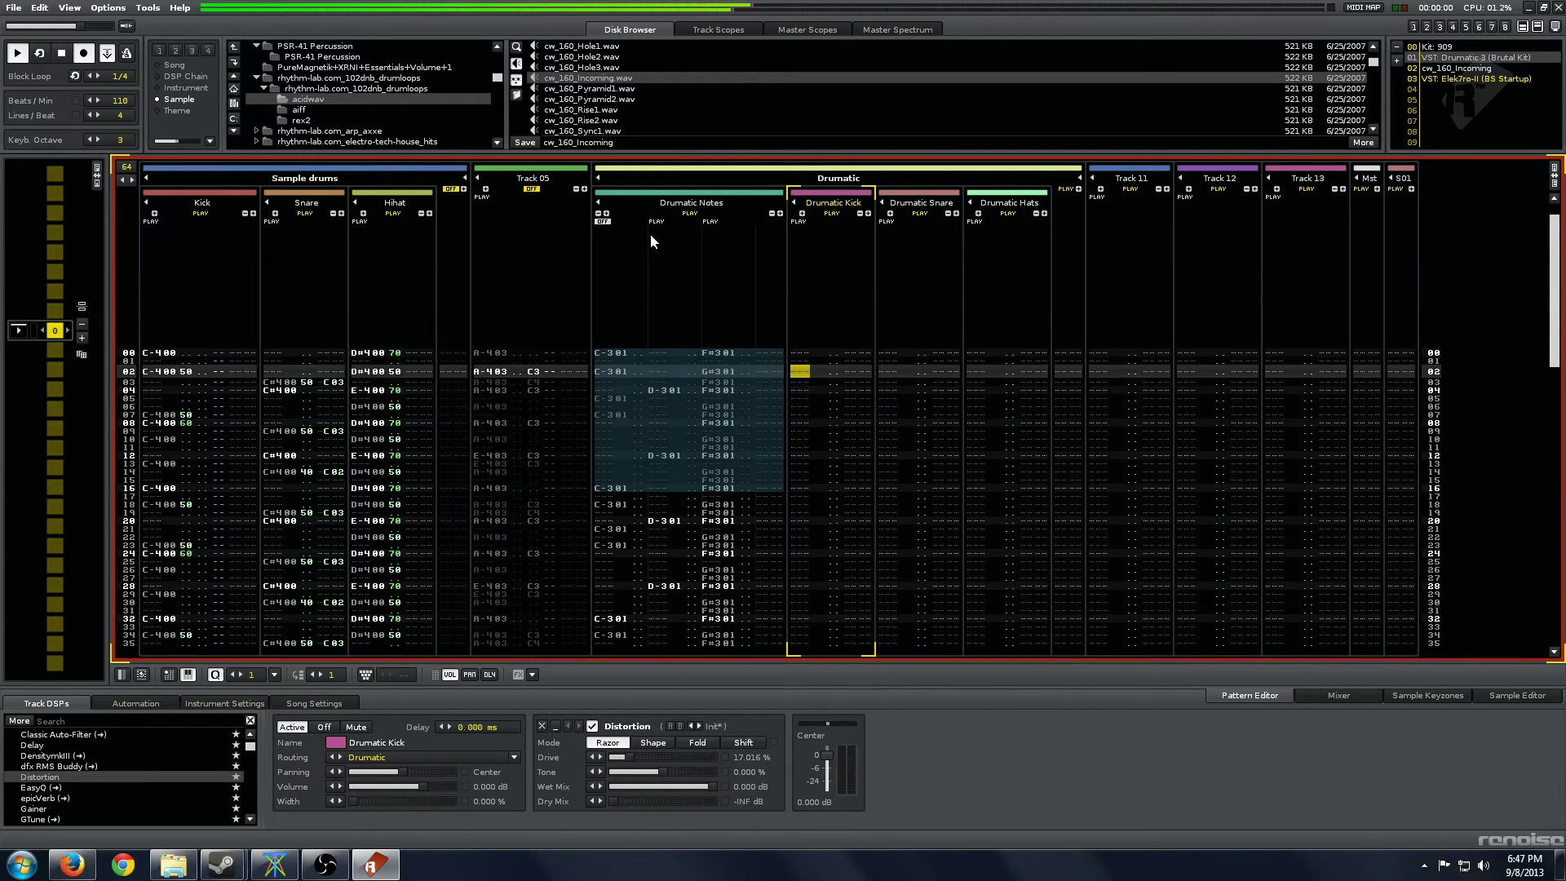
left_click(603, 222)
left_click(603, 222)
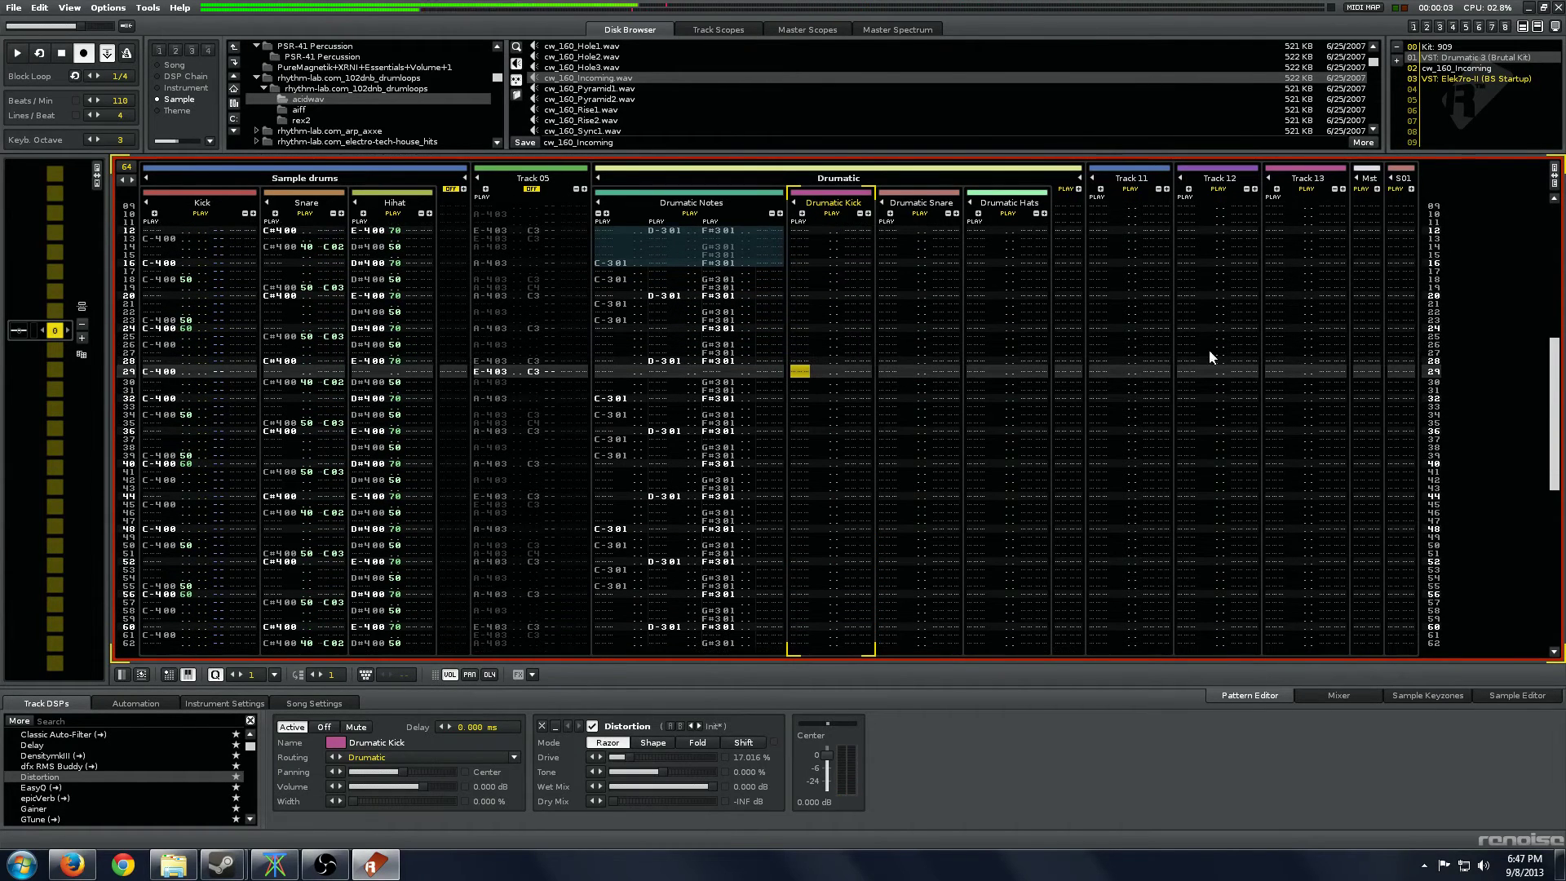
Add a Bus Compressor to the Drumatic group track.
key("Tab")
key("Tab")
key("Tab")
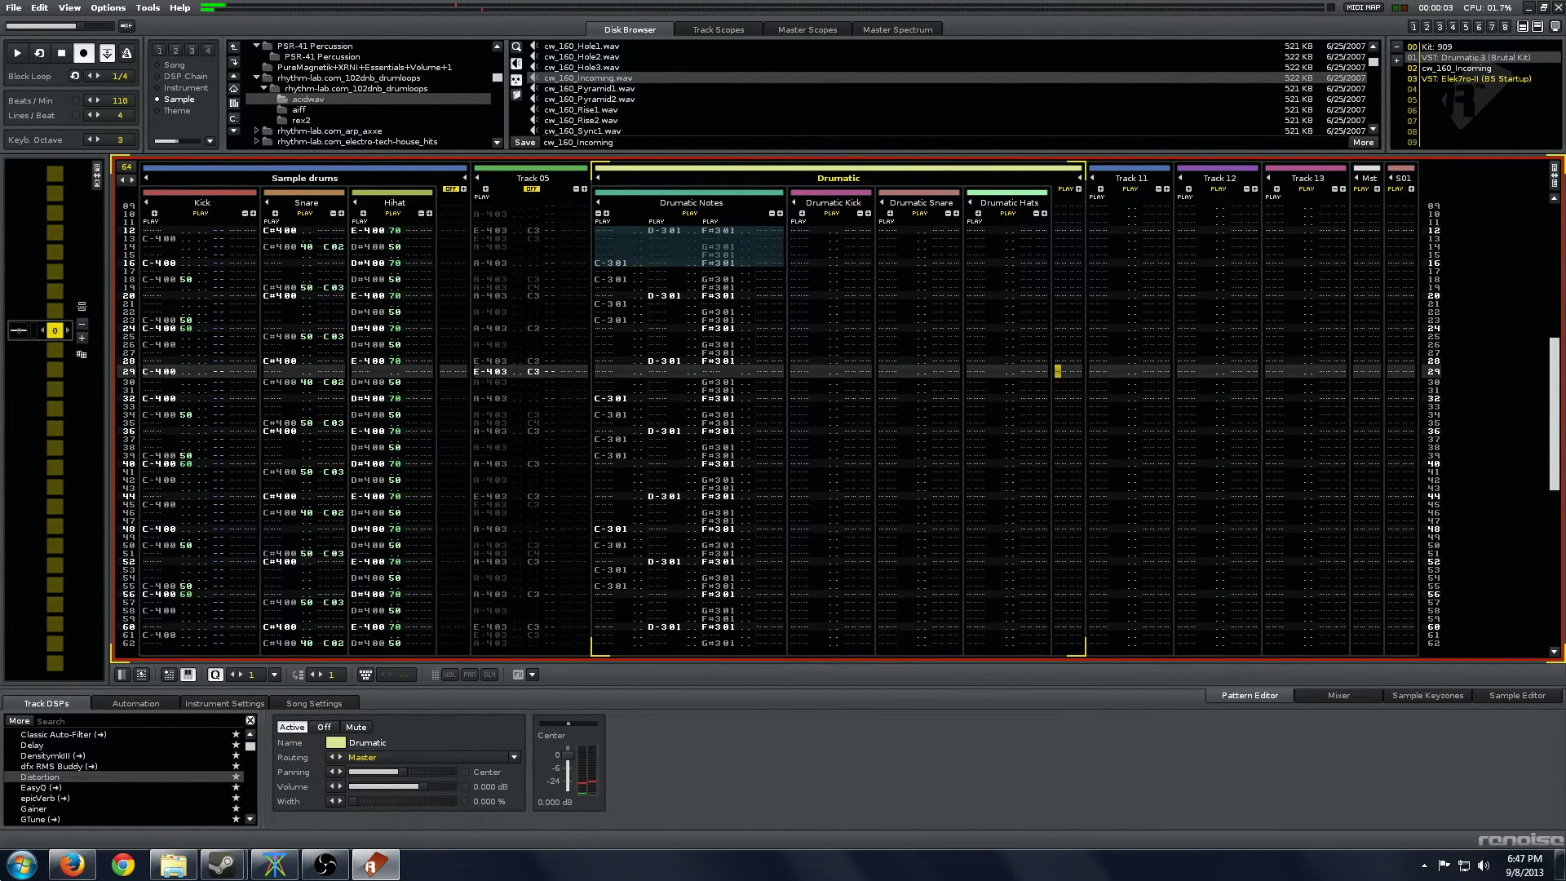
scroll(74, 773, "up", 2)
scroll(76, 770, "up", 2)
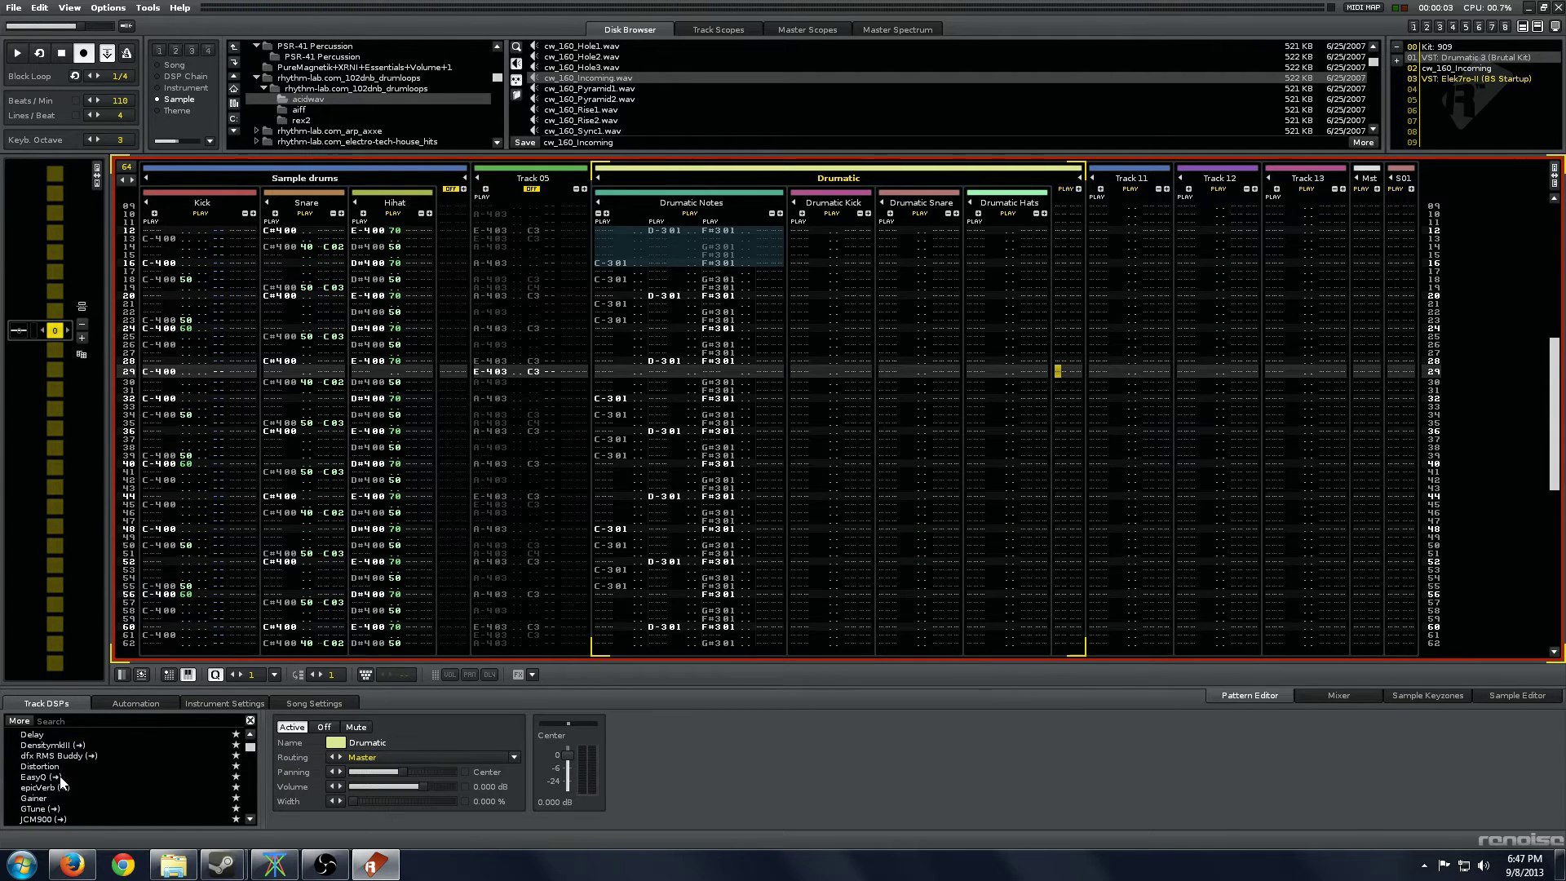
scroll(56, 766, "down", 10)
scroll(51, 786, "down", 5)
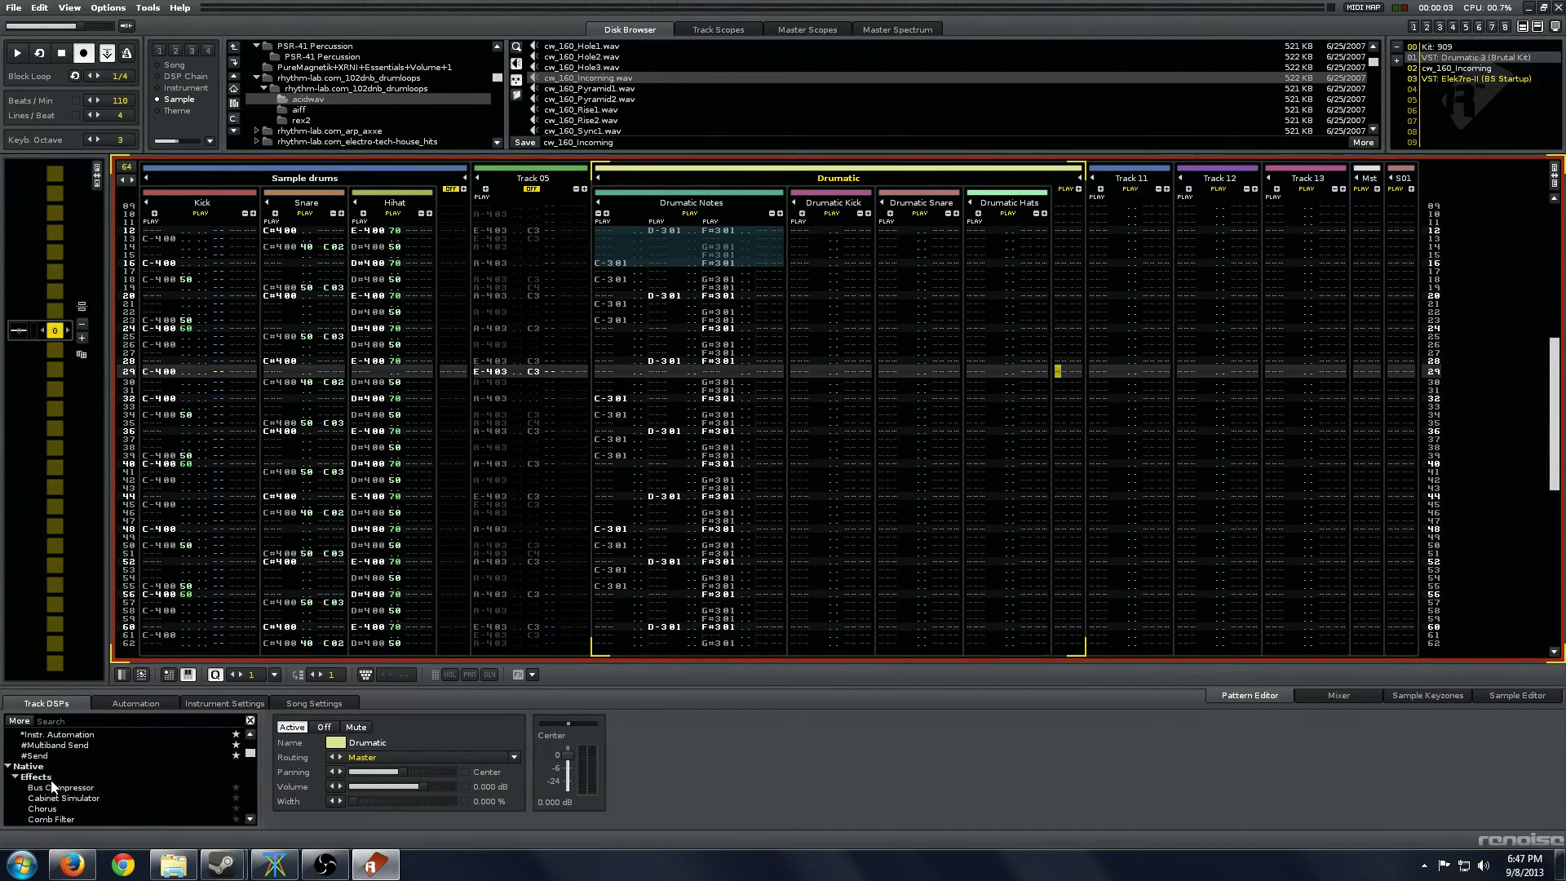
left_click_drag(88, 741, 706, 758)
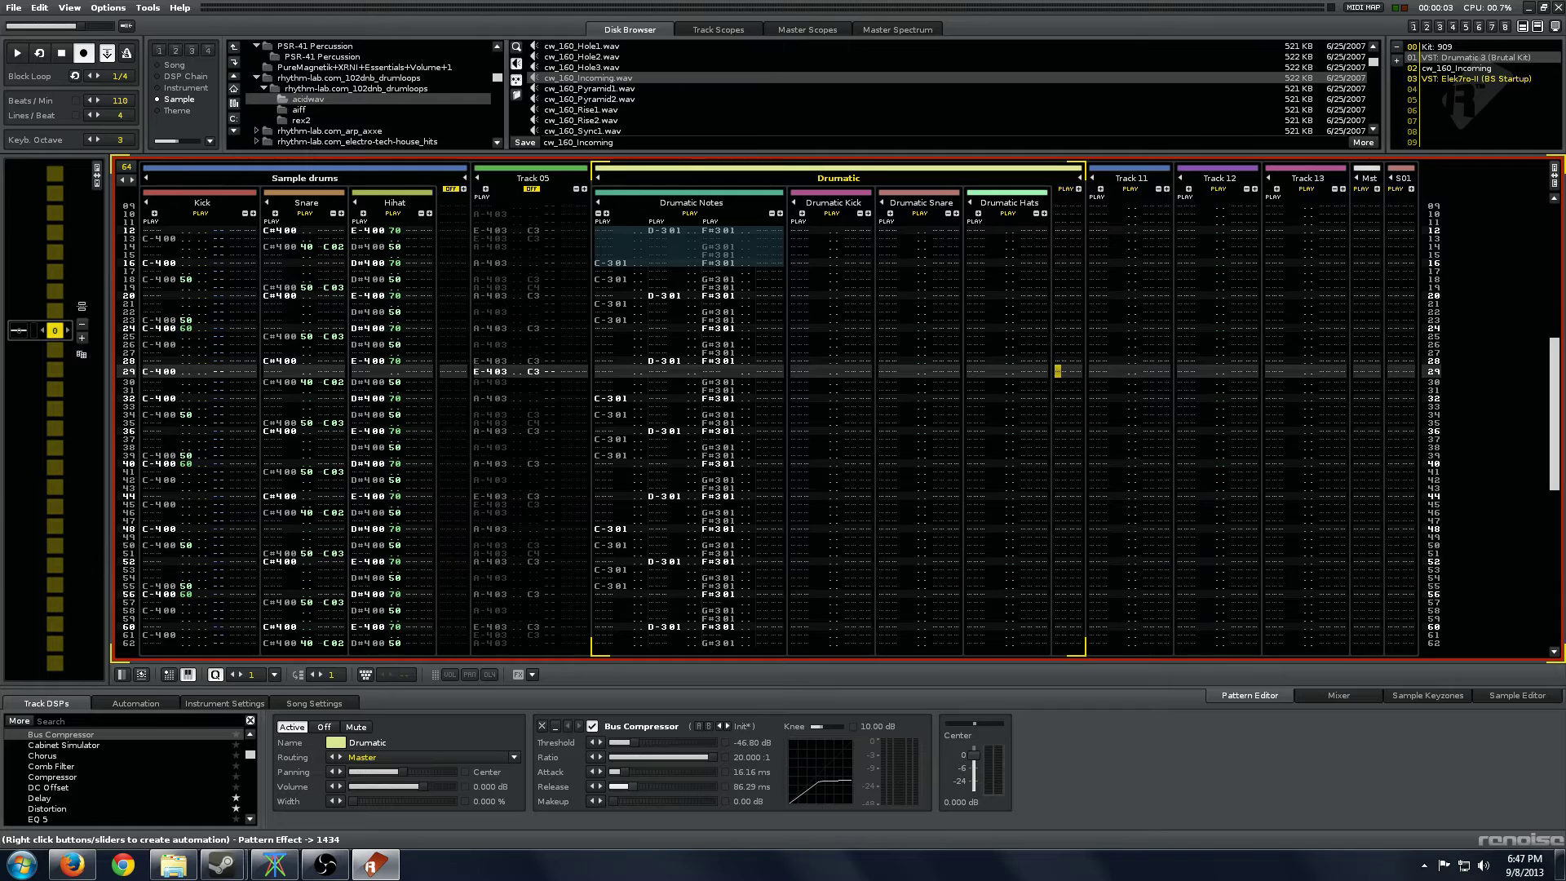
Try 30 dB makeup and a threshold of about -40 dB on the Bus Compressor during playback, and remove the device.
key("space")
left_click_drag(615, 800, 712, 801)
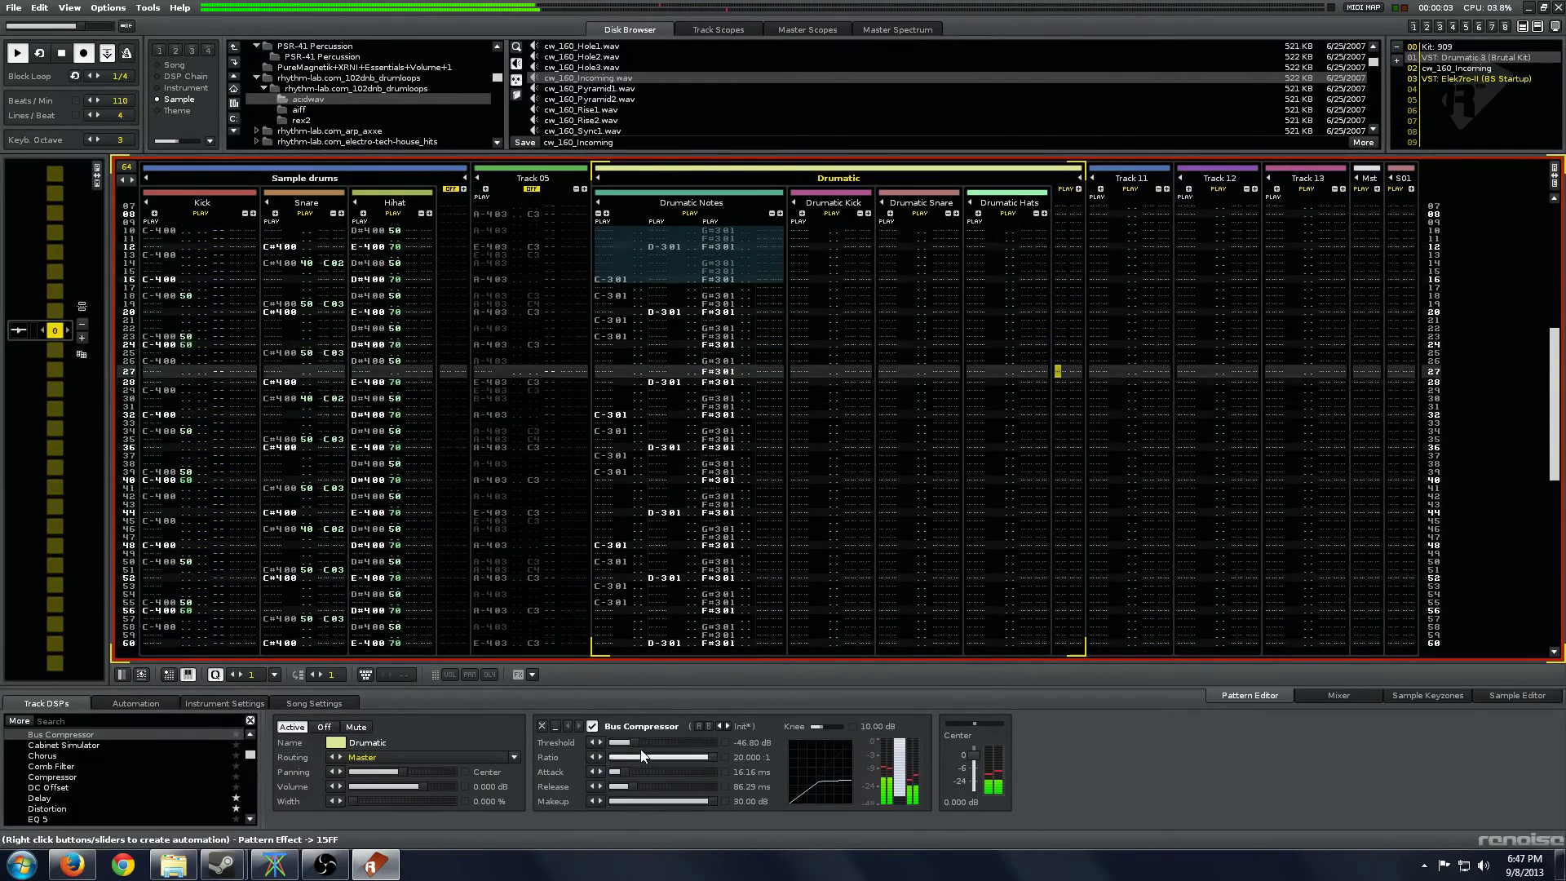
left_click_drag(635, 743, 646, 743)
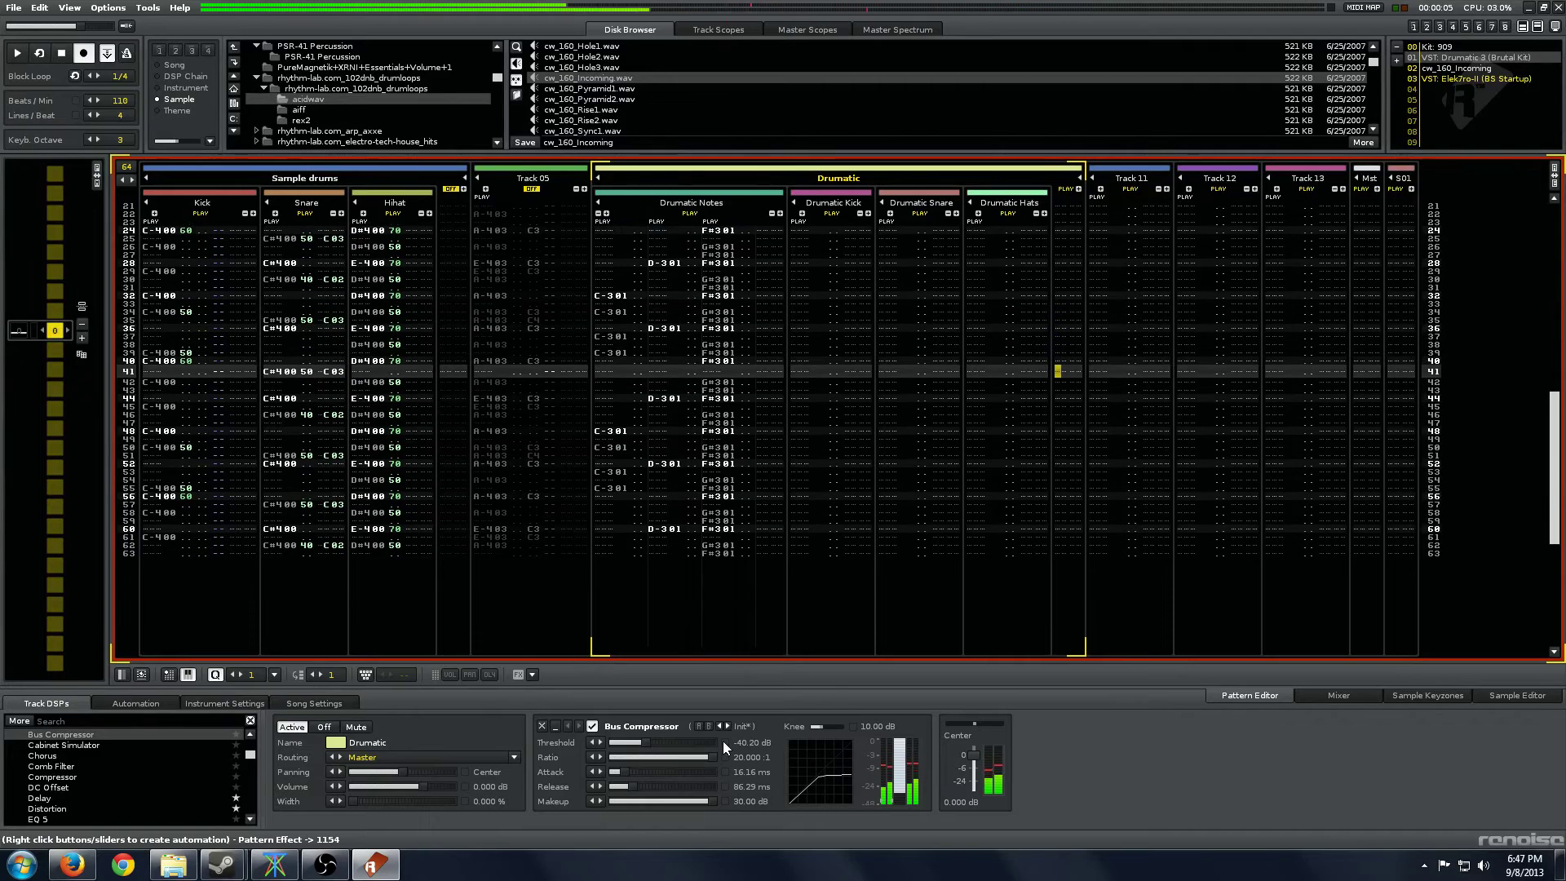
left_click(543, 726)
Place the edit cursor on the first line of Track 11.
scroll(956, 633, "up", 8)
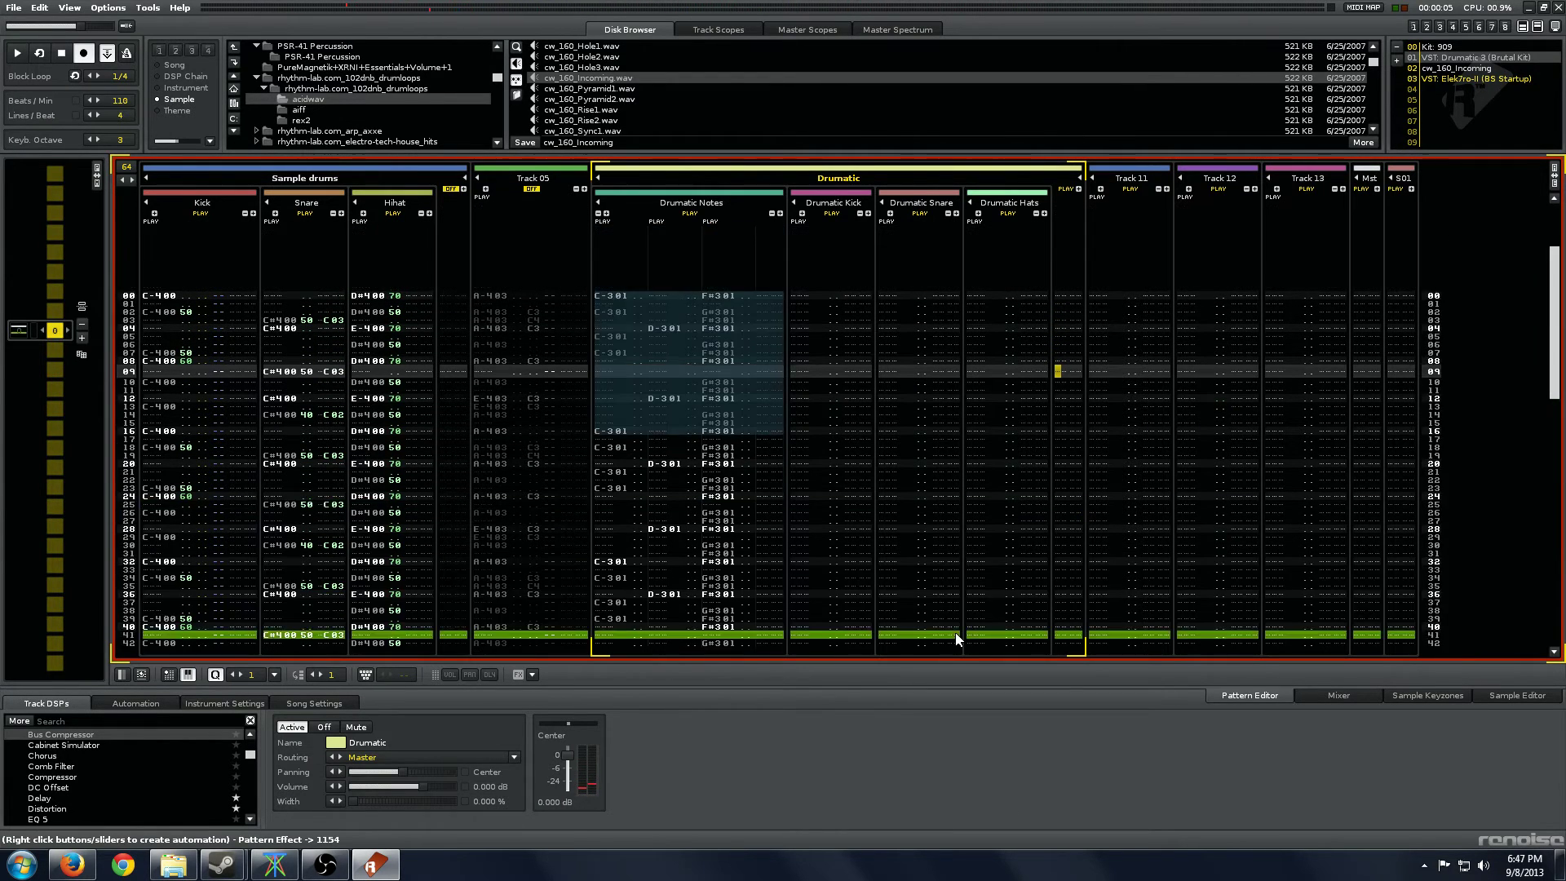
key("Home")
key("shift+Tab")
key("shift+Tab")
key("shift+Tab")
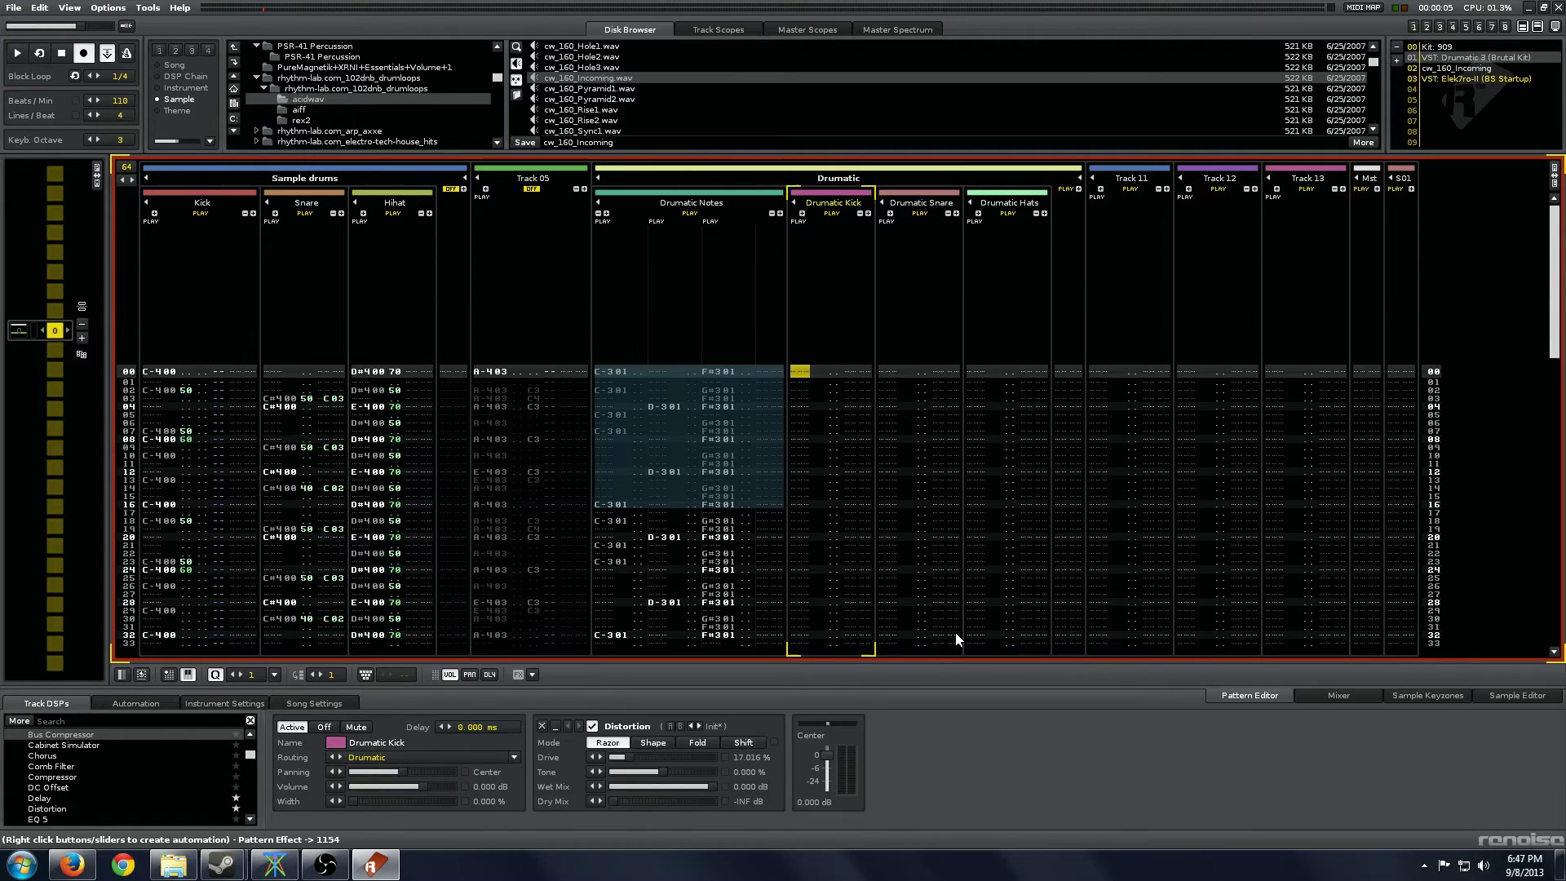
key("Tab")
key("Tab")
key("Tab")
key("Tab")
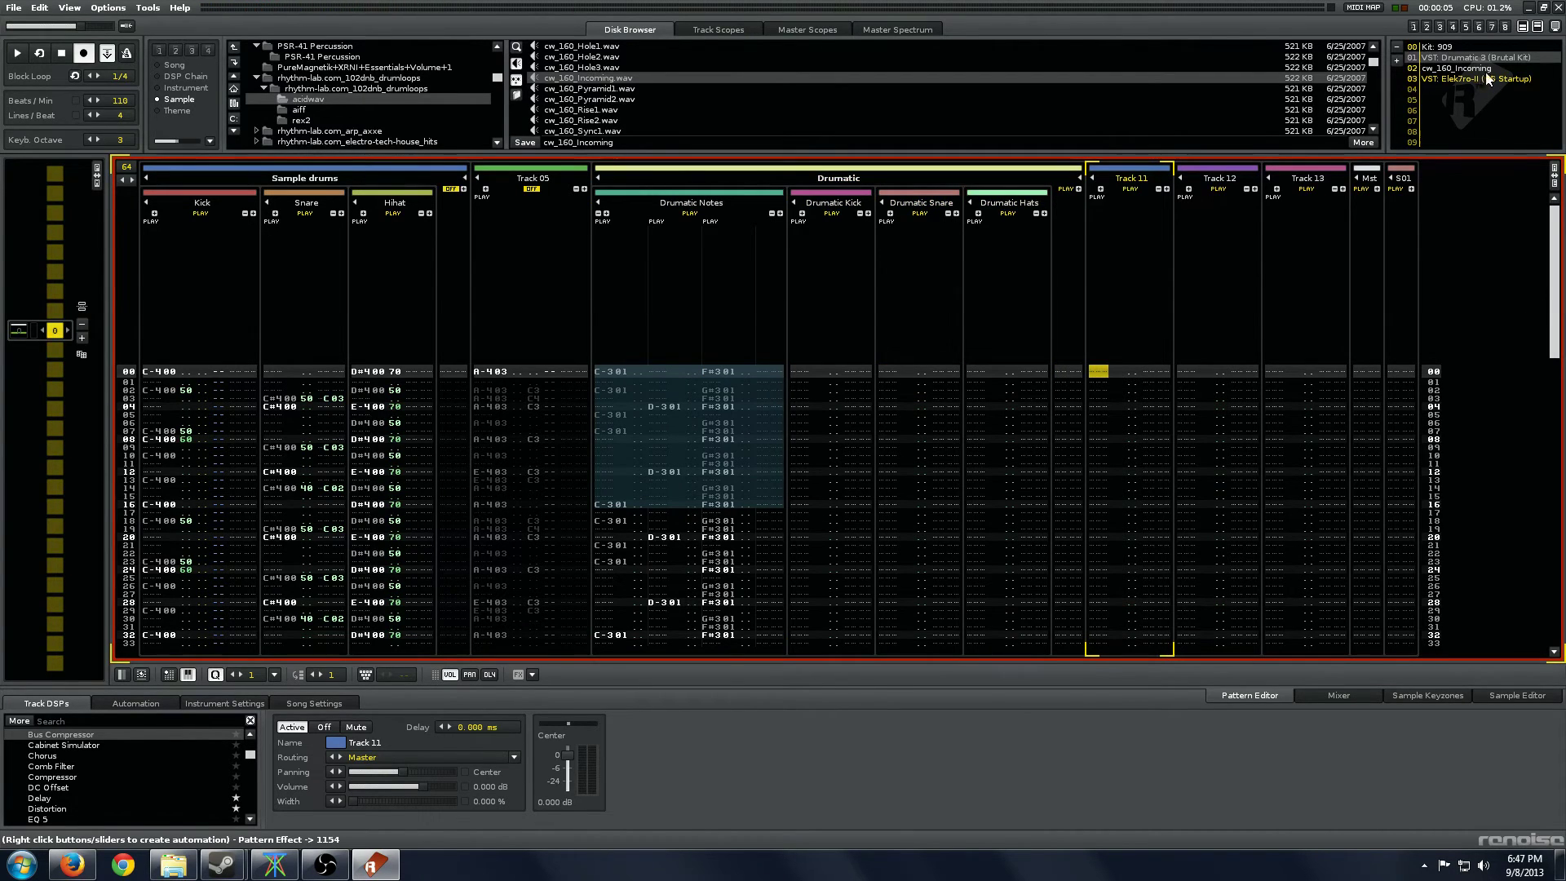
Select the cw_160_Incoming instrument, view its waveform in the Sample Editor and return to the pattern.
double_click(1492, 68)
left_click(1525, 698)
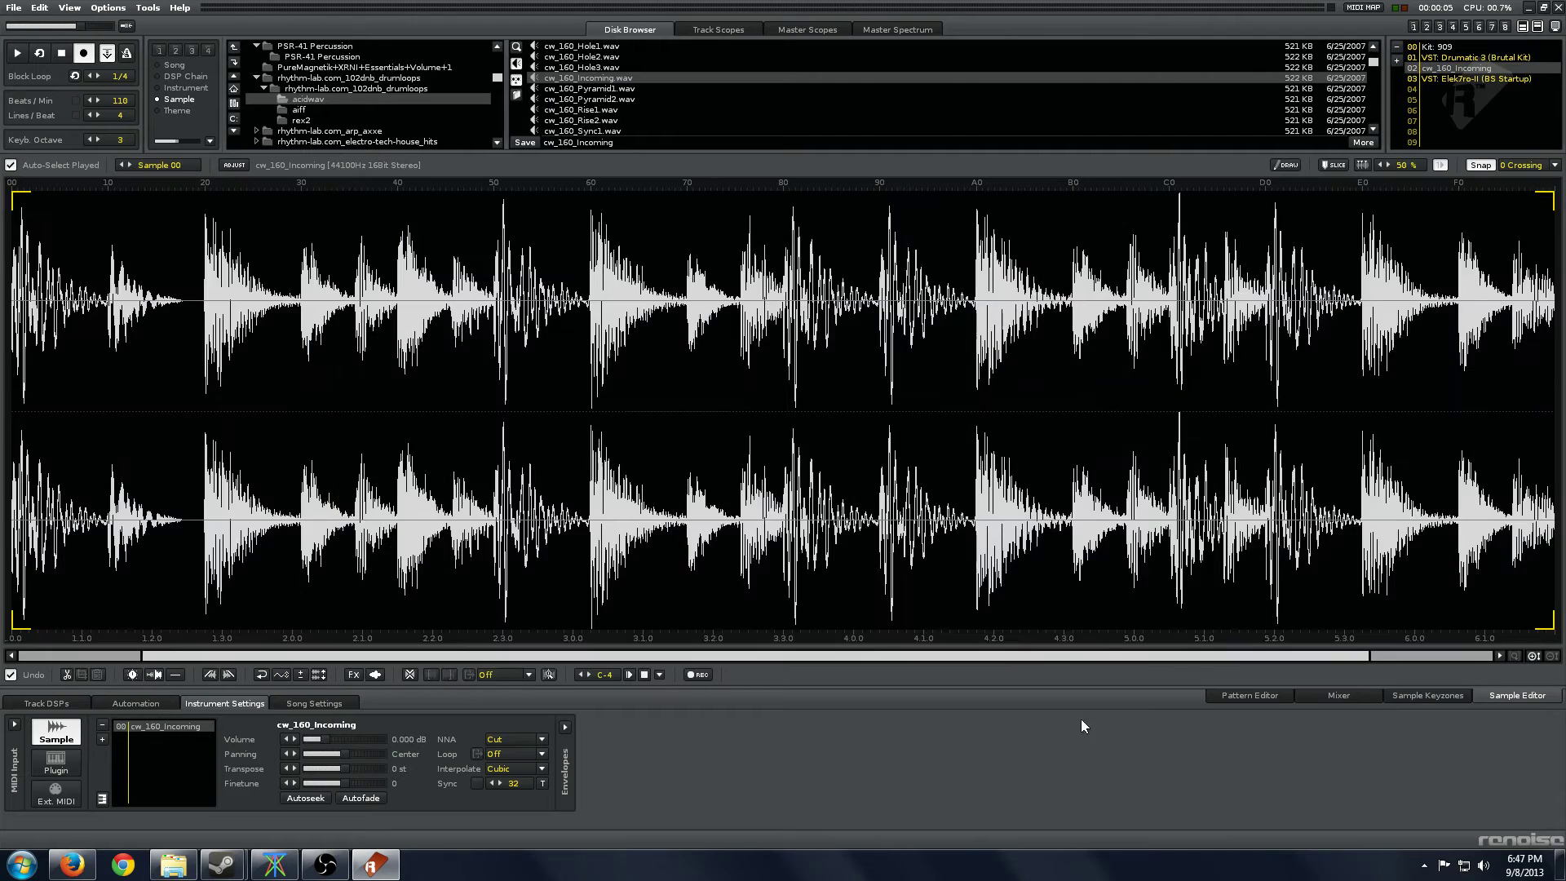
left_click(1259, 698)
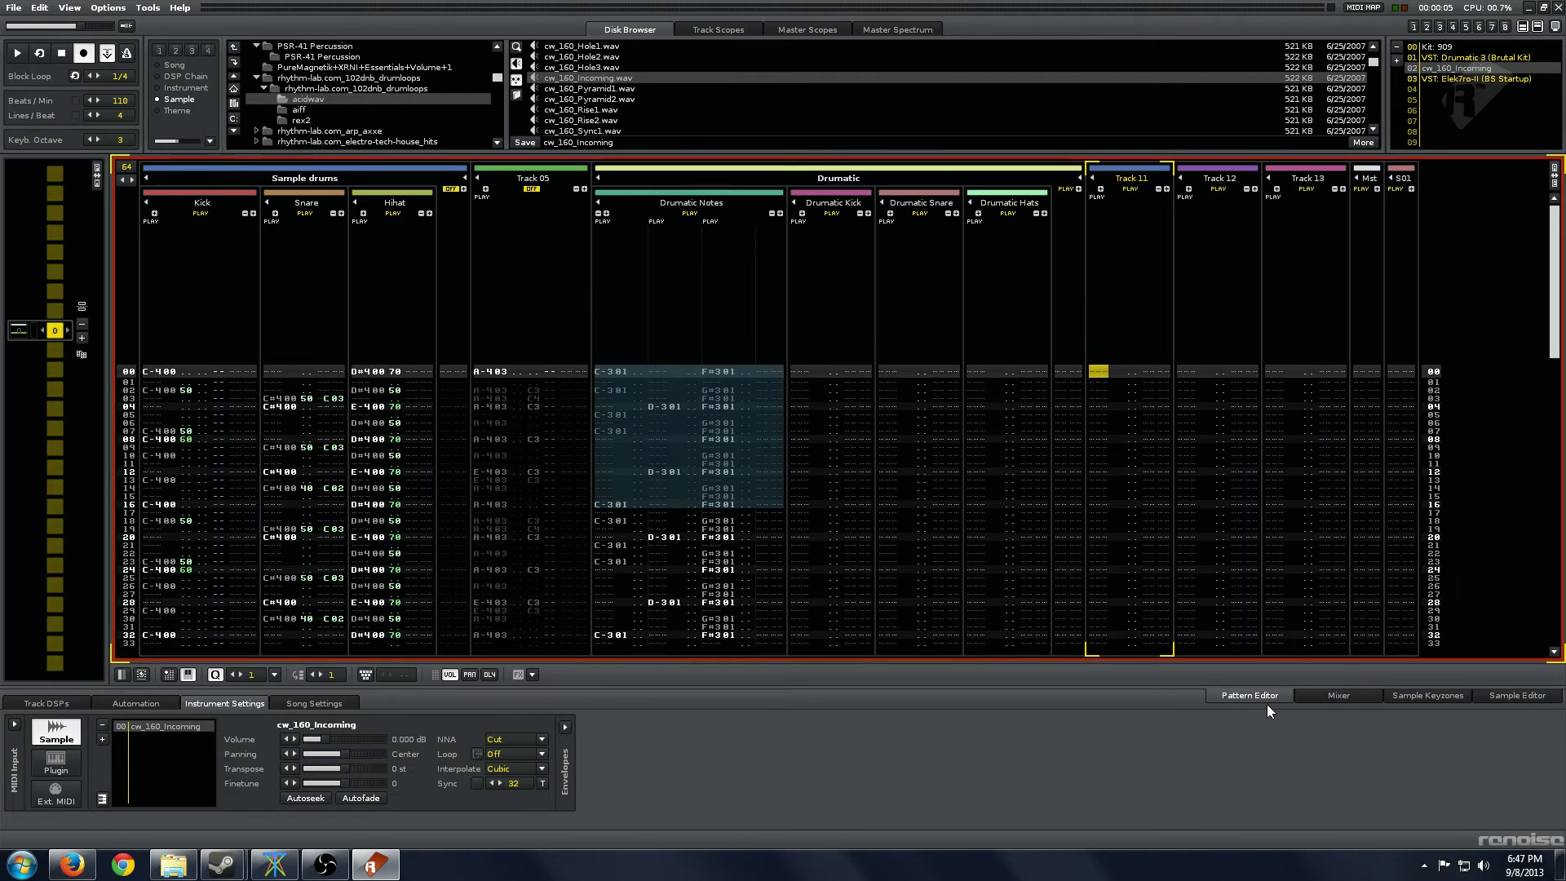
Mute the Drumatic group, enter a C-4 of cw_160_Incoming on line 00 of Track 11 and check it in playback.
left_click(1065, 189)
key("q")
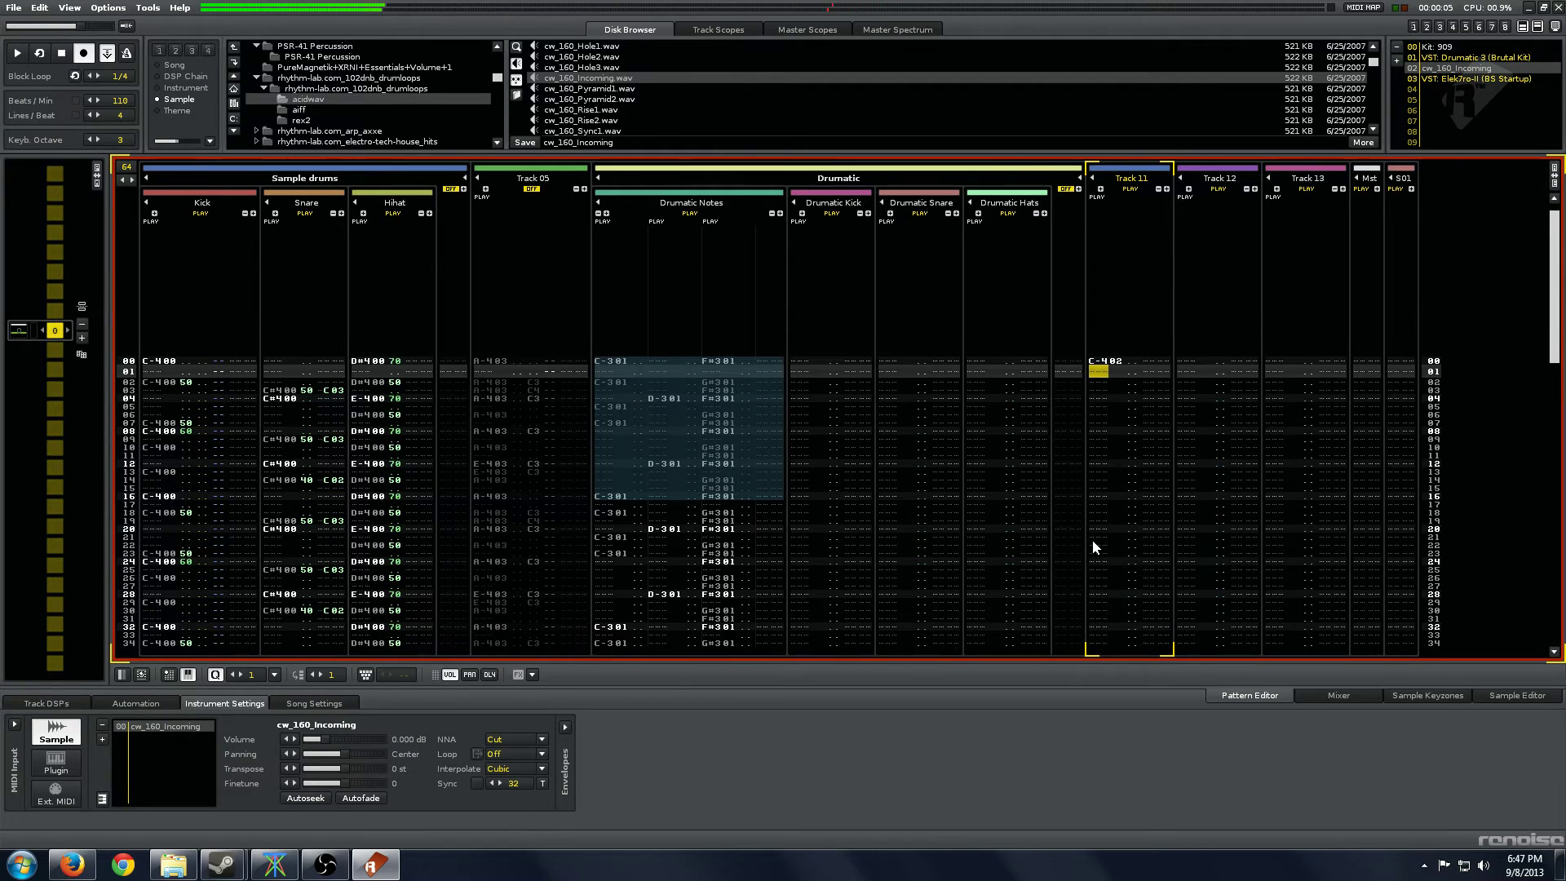
key("space")
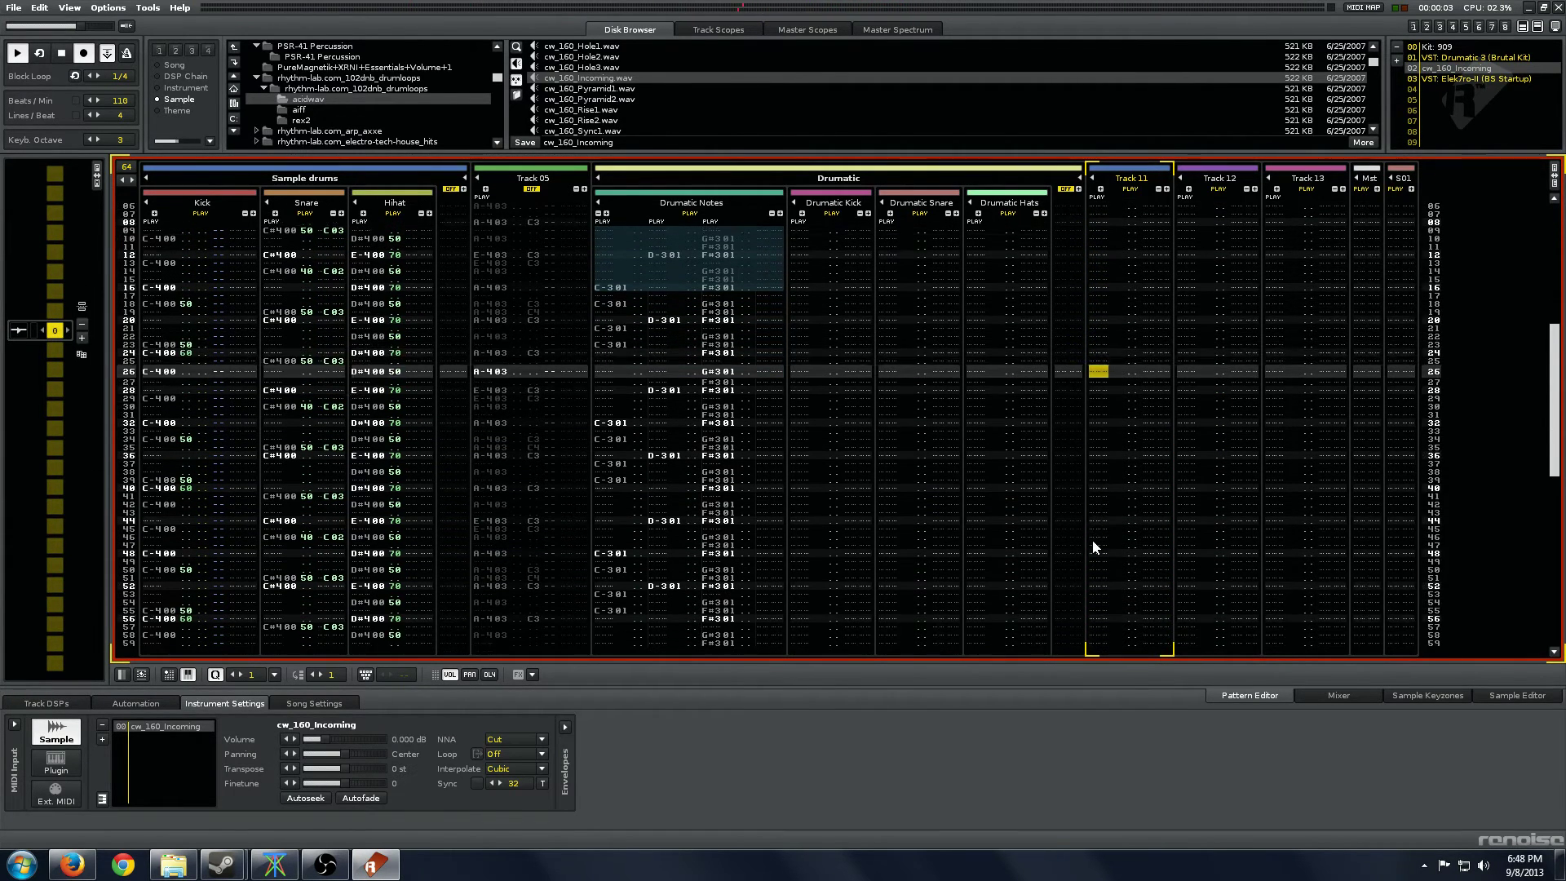
key("space")
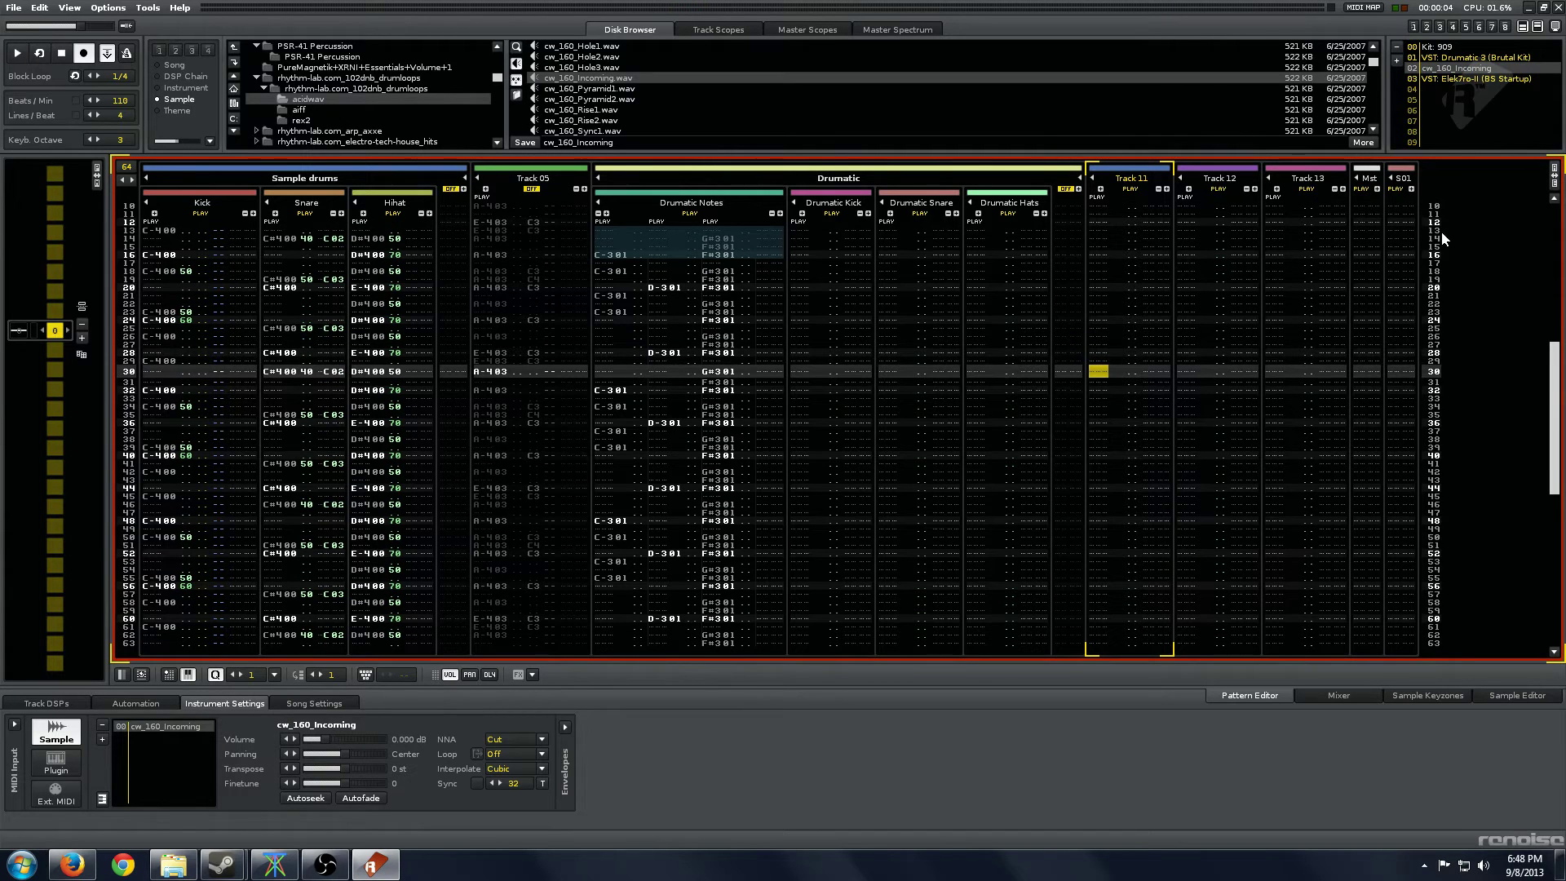
scroll(1442, 239, "up", 8)
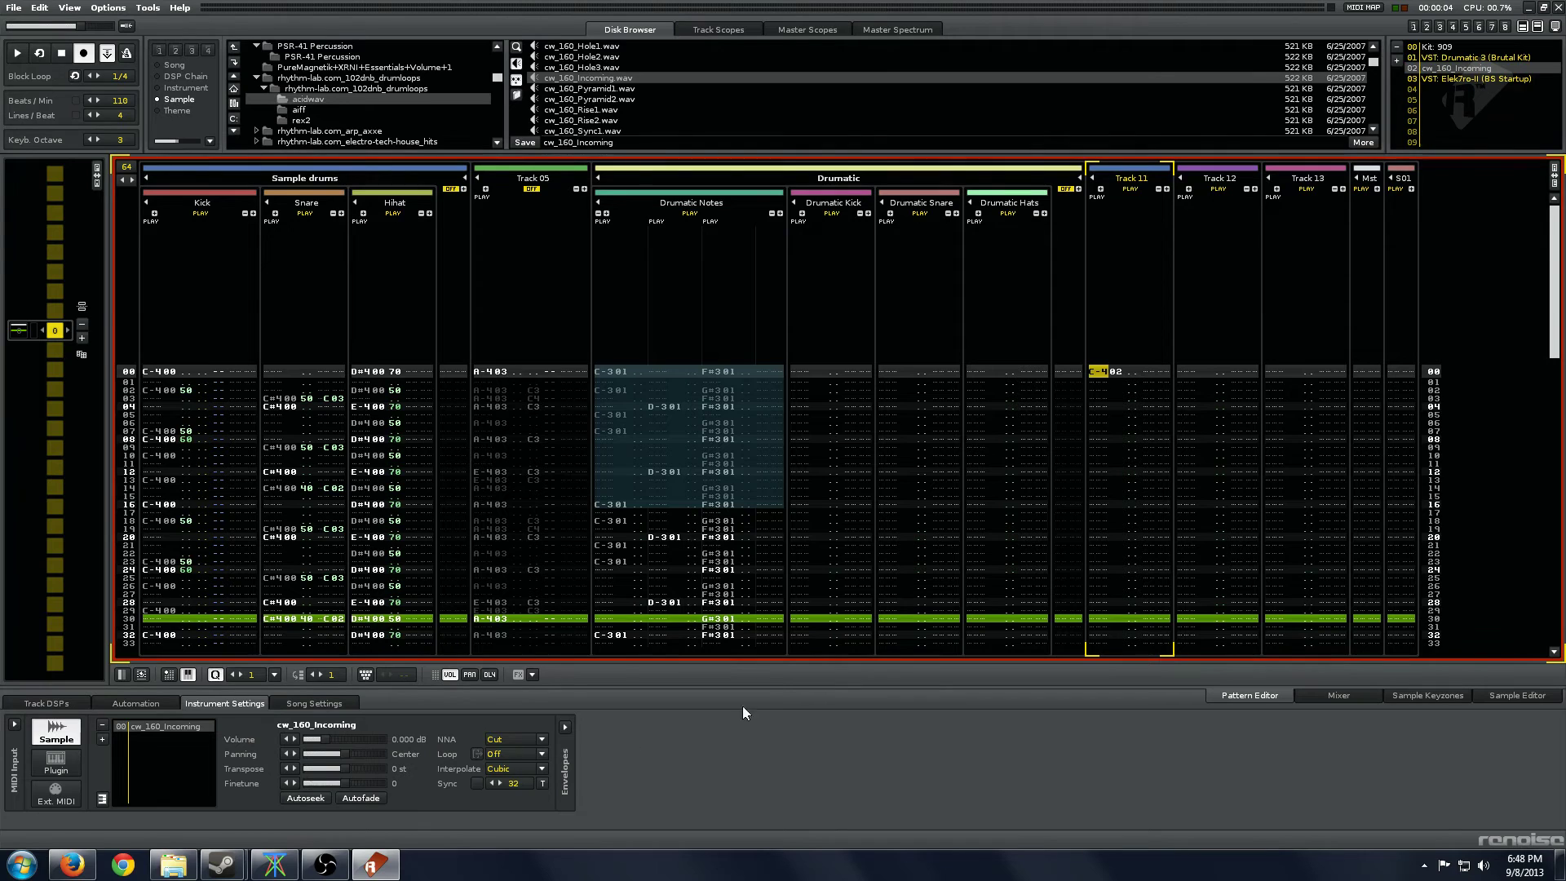
Set the loop mode of the cw_160_Incoming sample to Forward and audition it in the pattern.
left_click(514, 754)
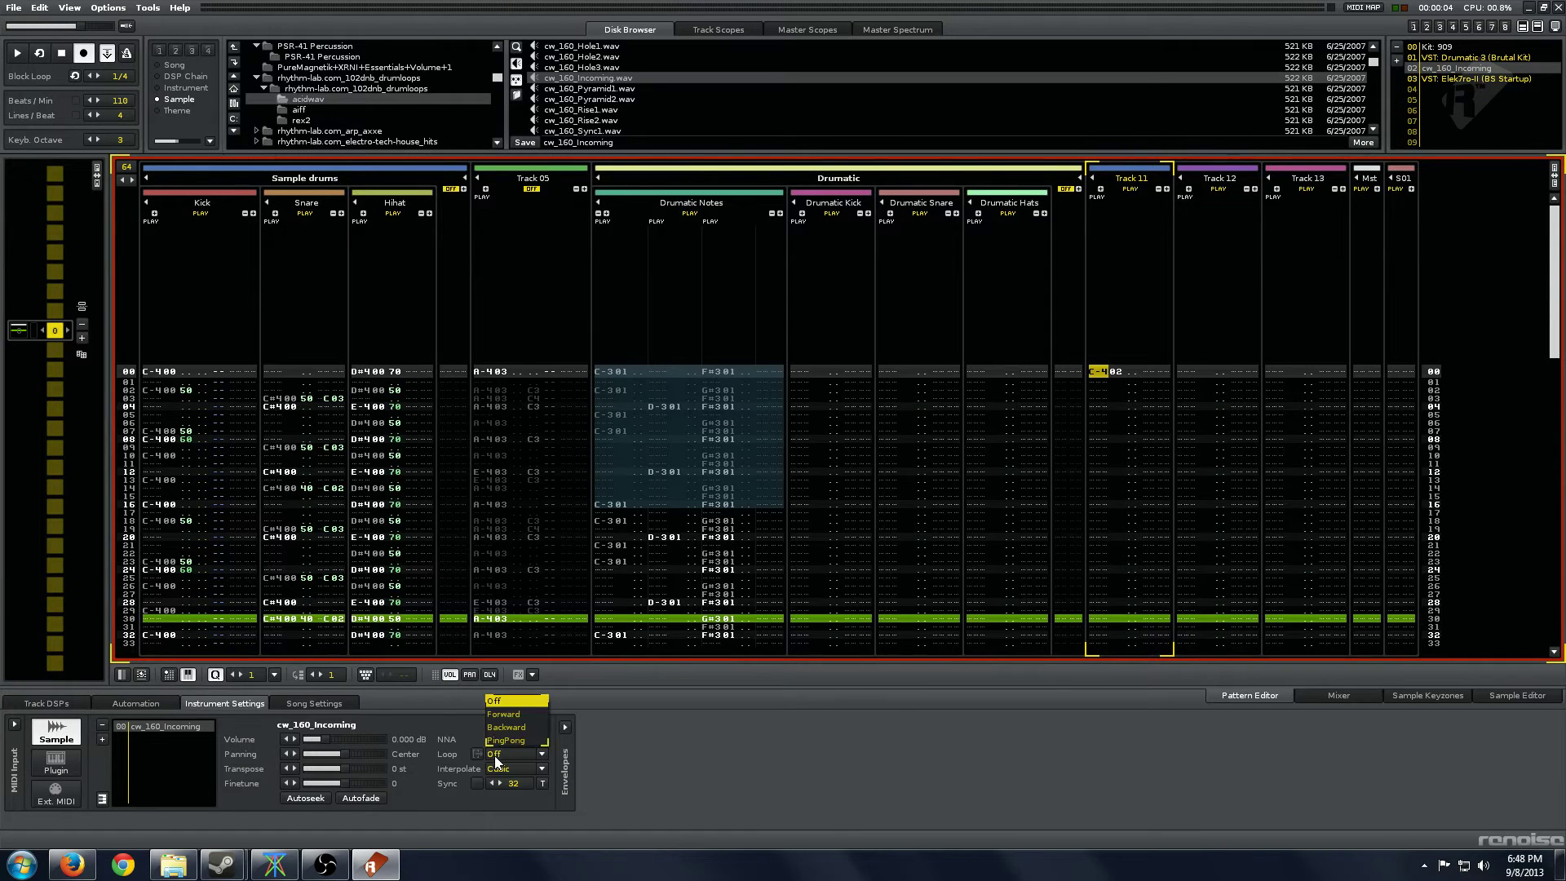
left_click(510, 715)
key("space")
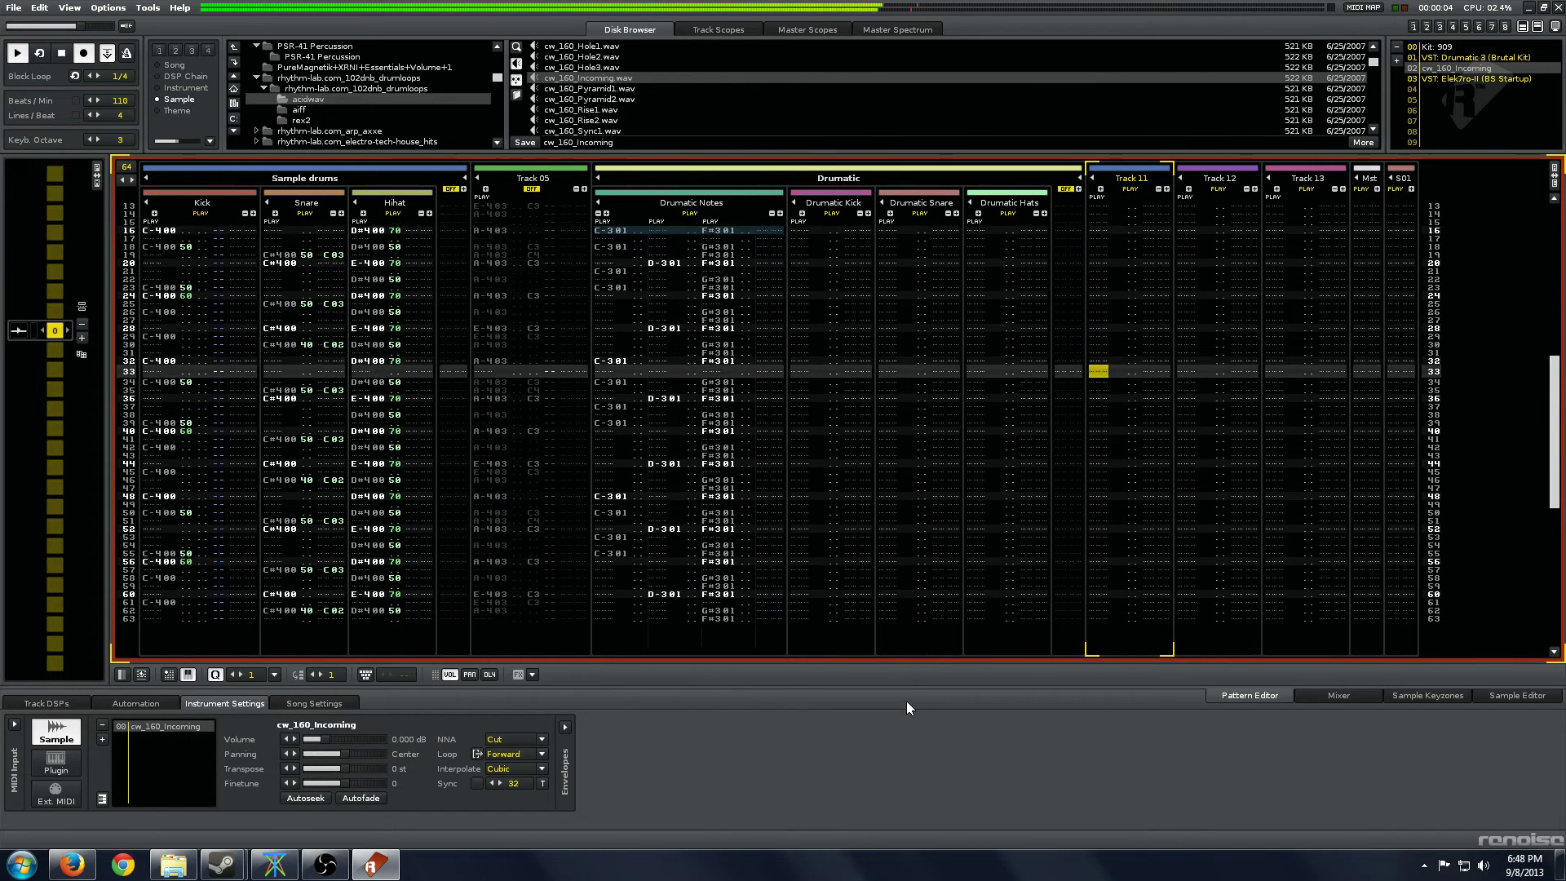
key("space")
Enable beat sync at 32 lines for the cw_160_Incoming sample and play the pattern from the start.
key("Page_Up")
key("Page_Up")
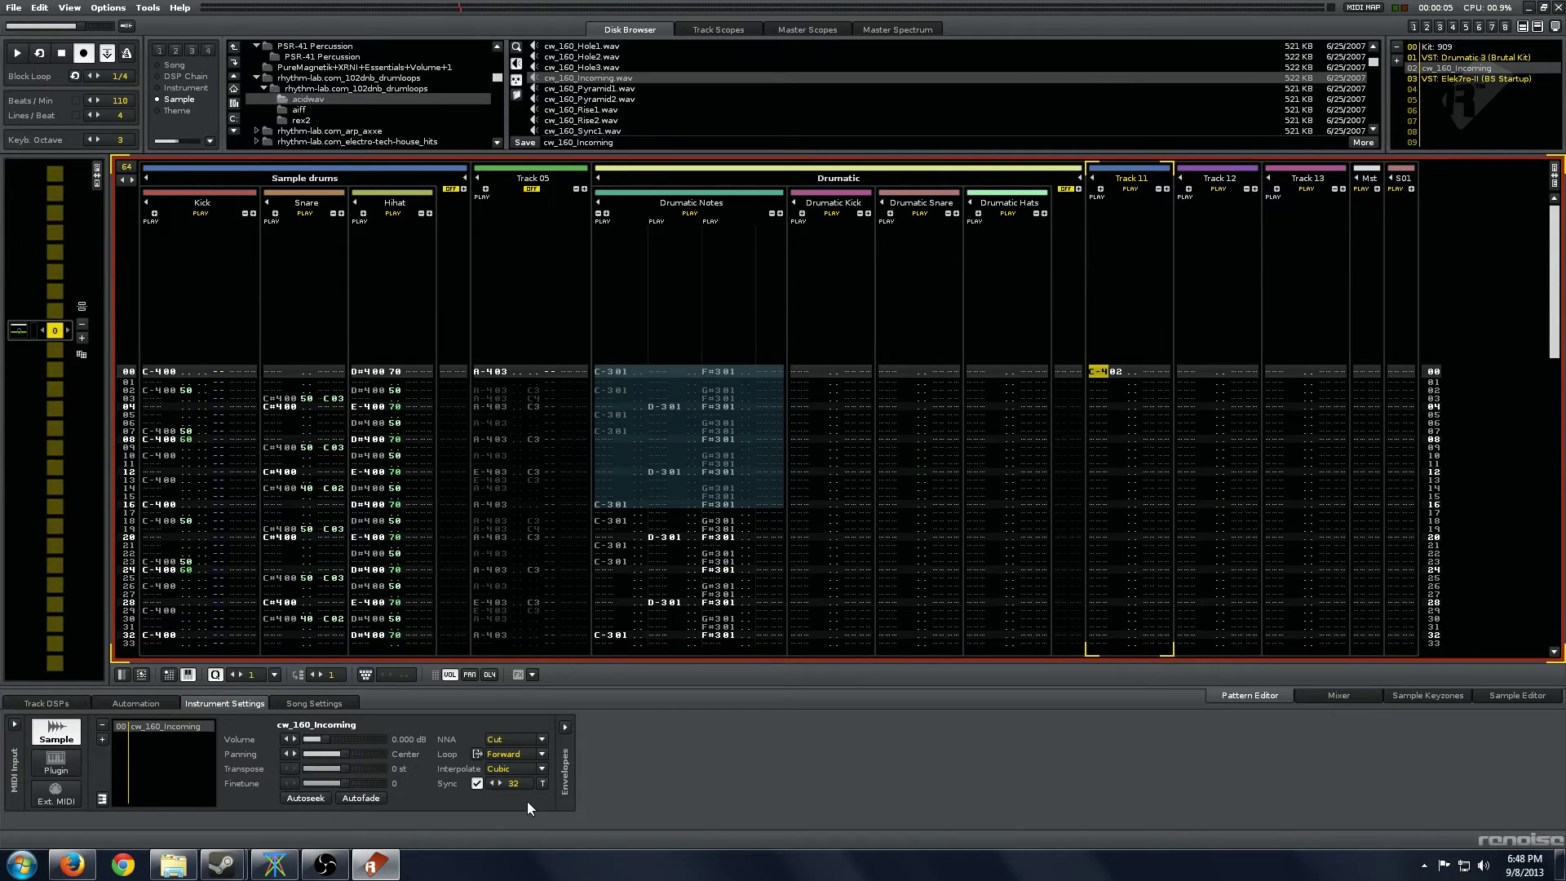
key("space")
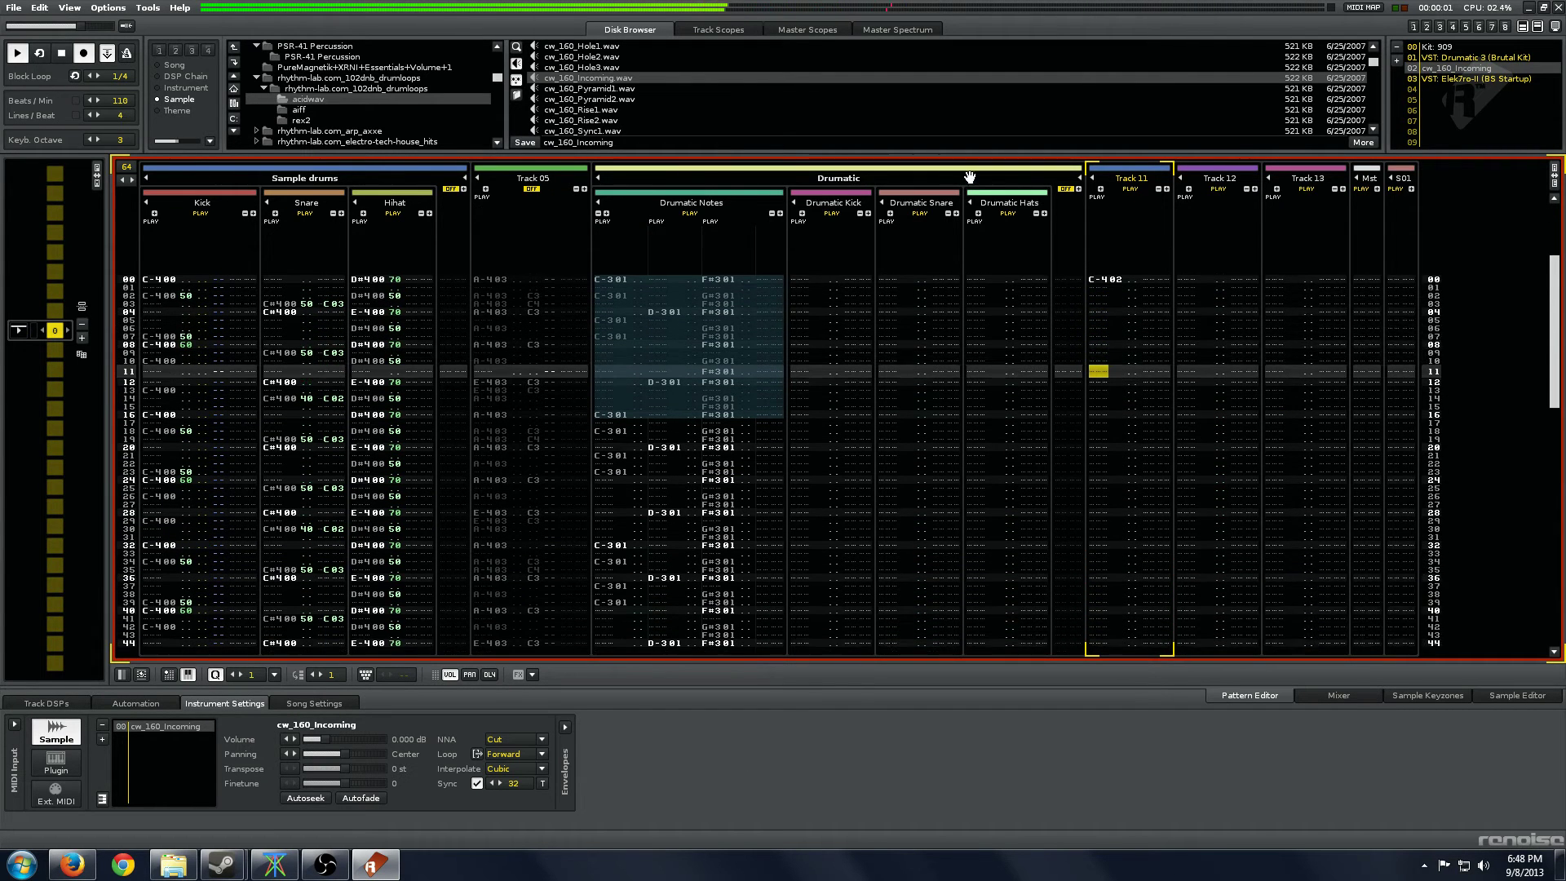
key("space")
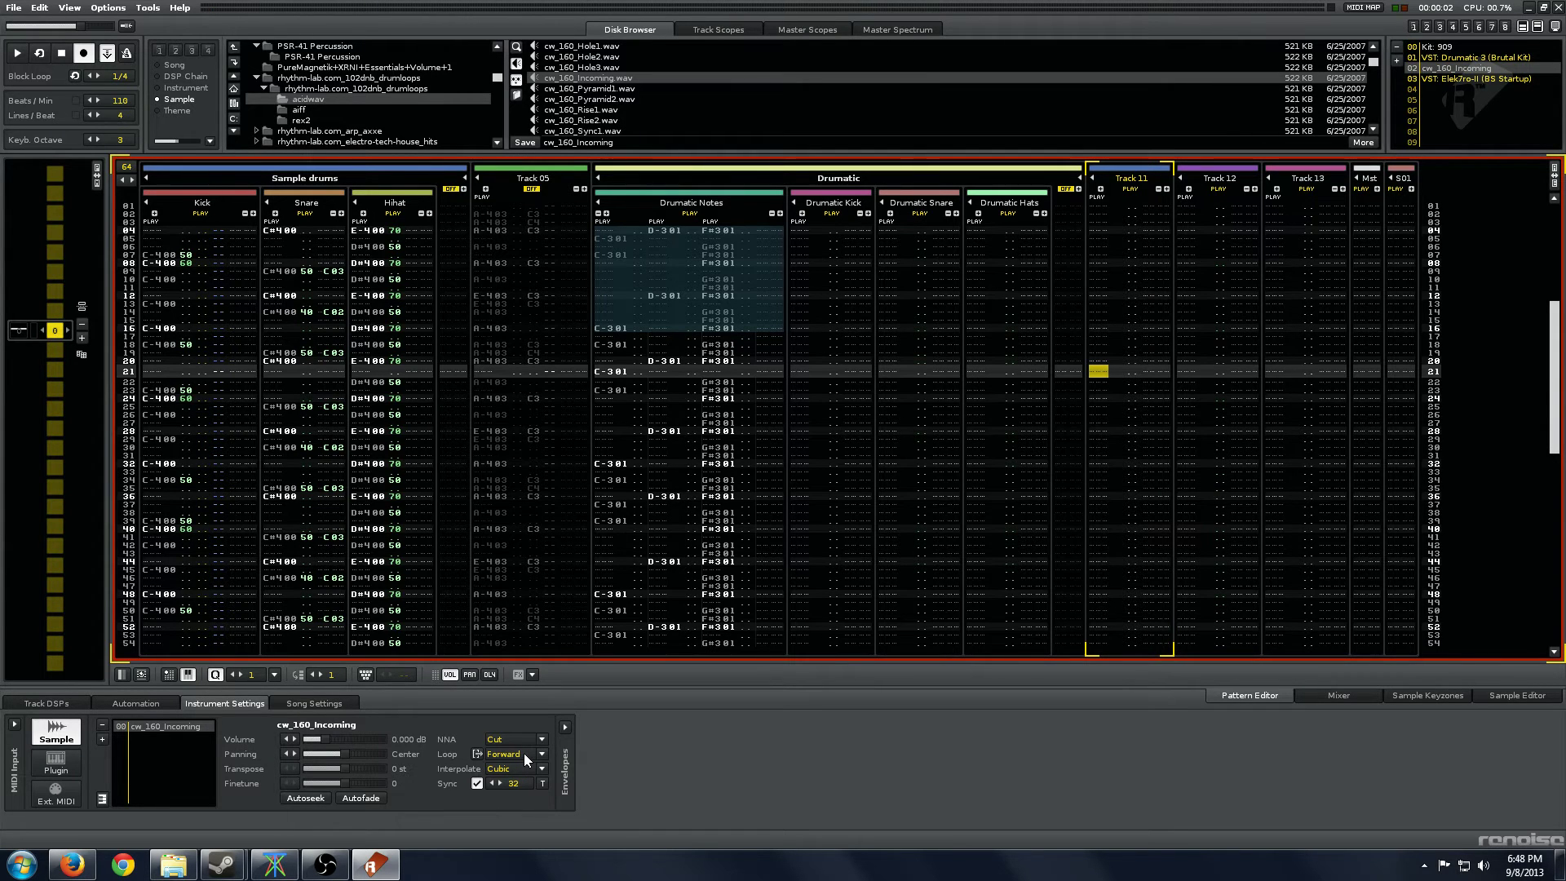
Auto-slice the cw_160_Incoming sample at 50% sensitivity and check how the slices map across the keyzones.
left_click(1393, 698)
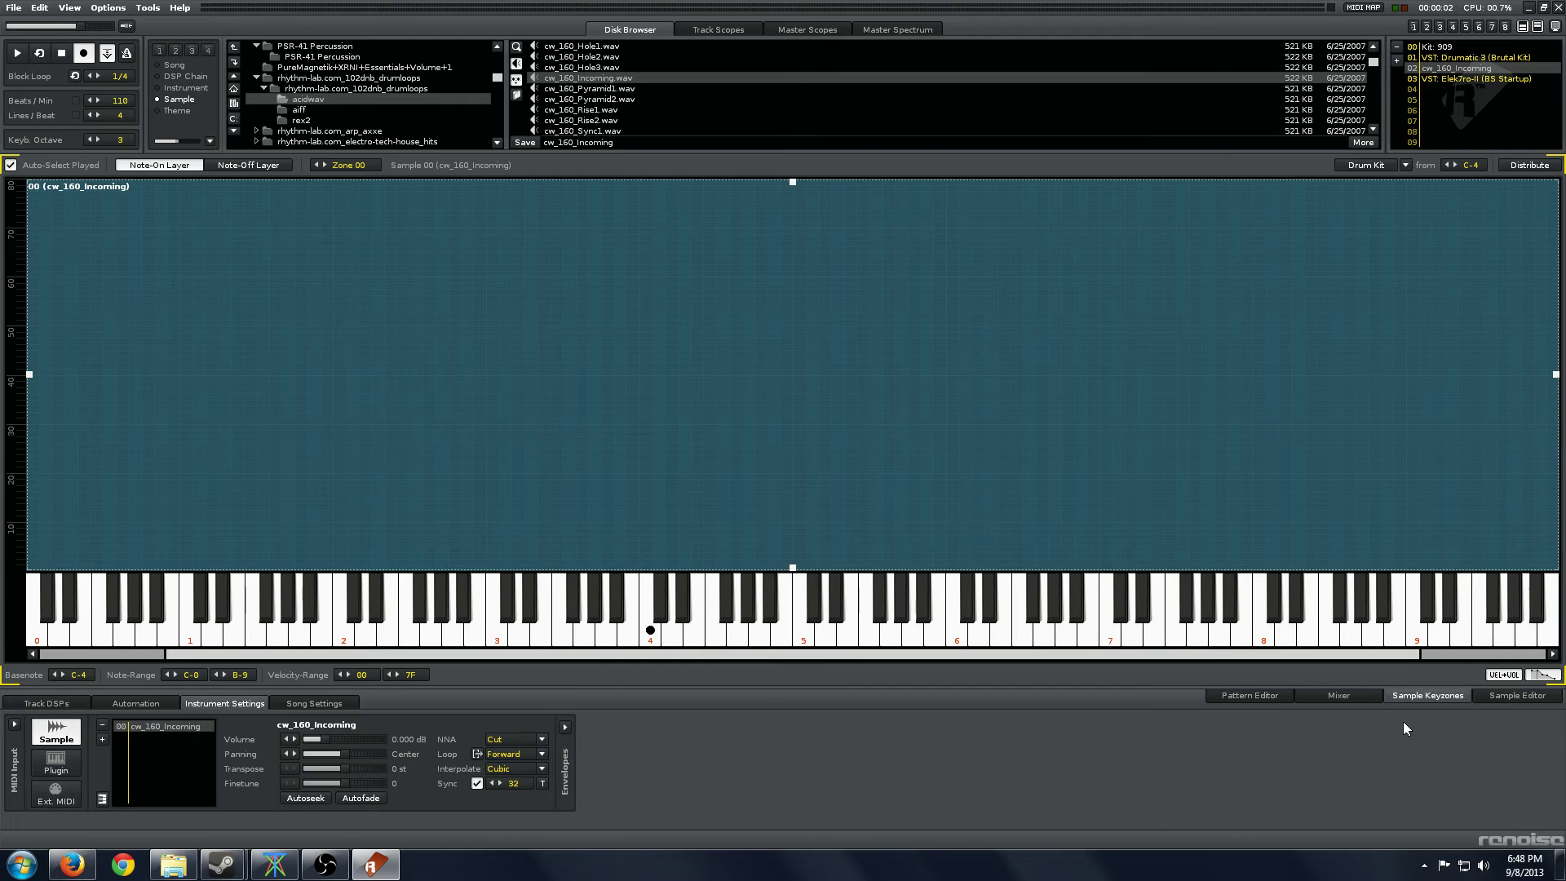
left_click(1534, 696)
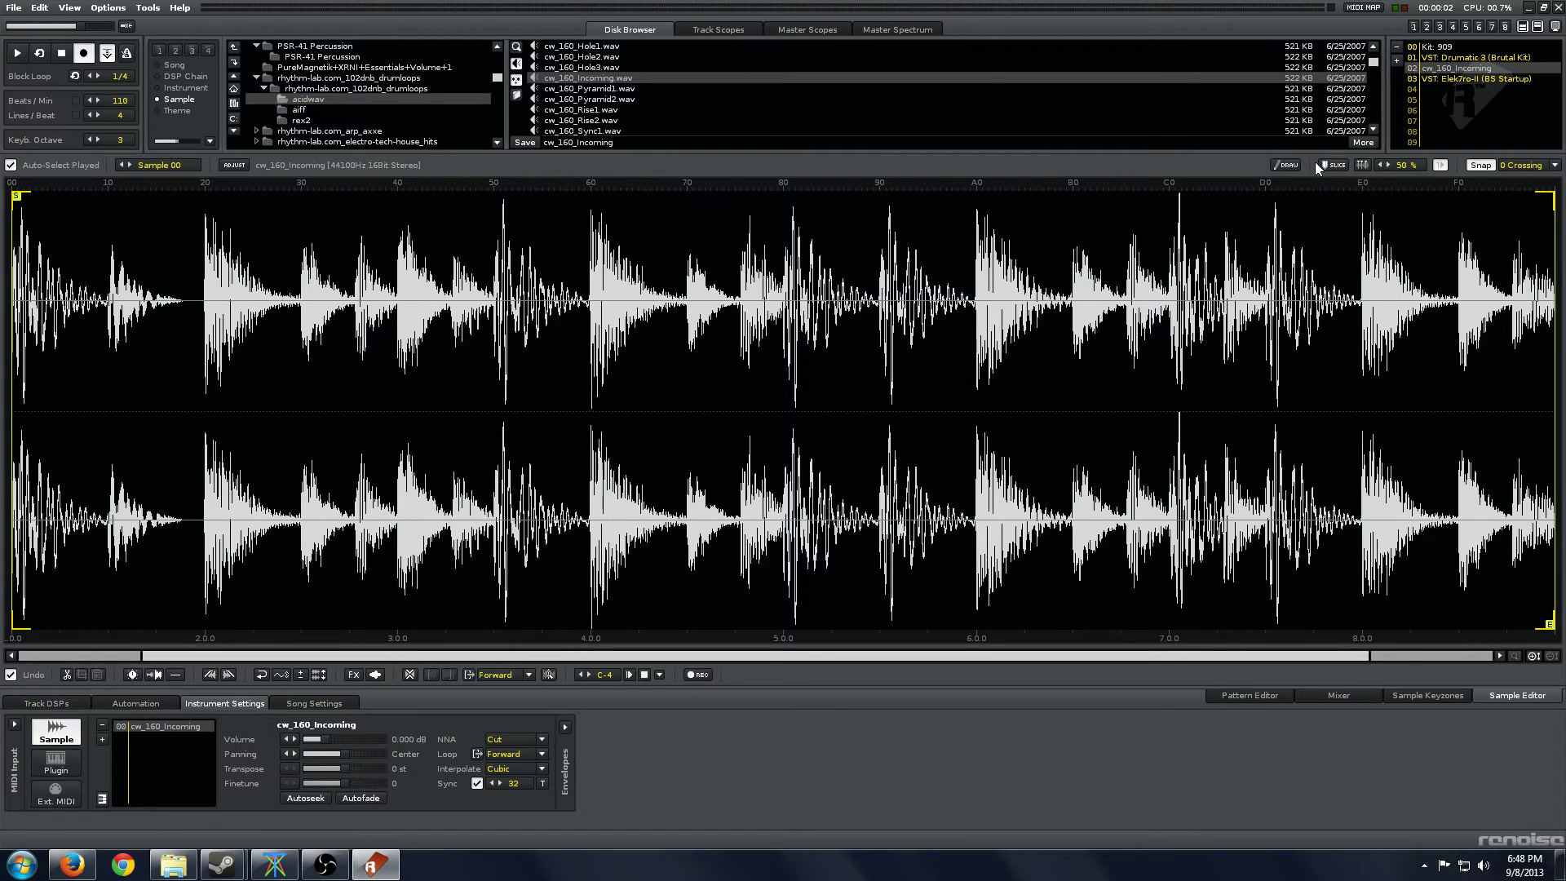
left_click(1361, 167)
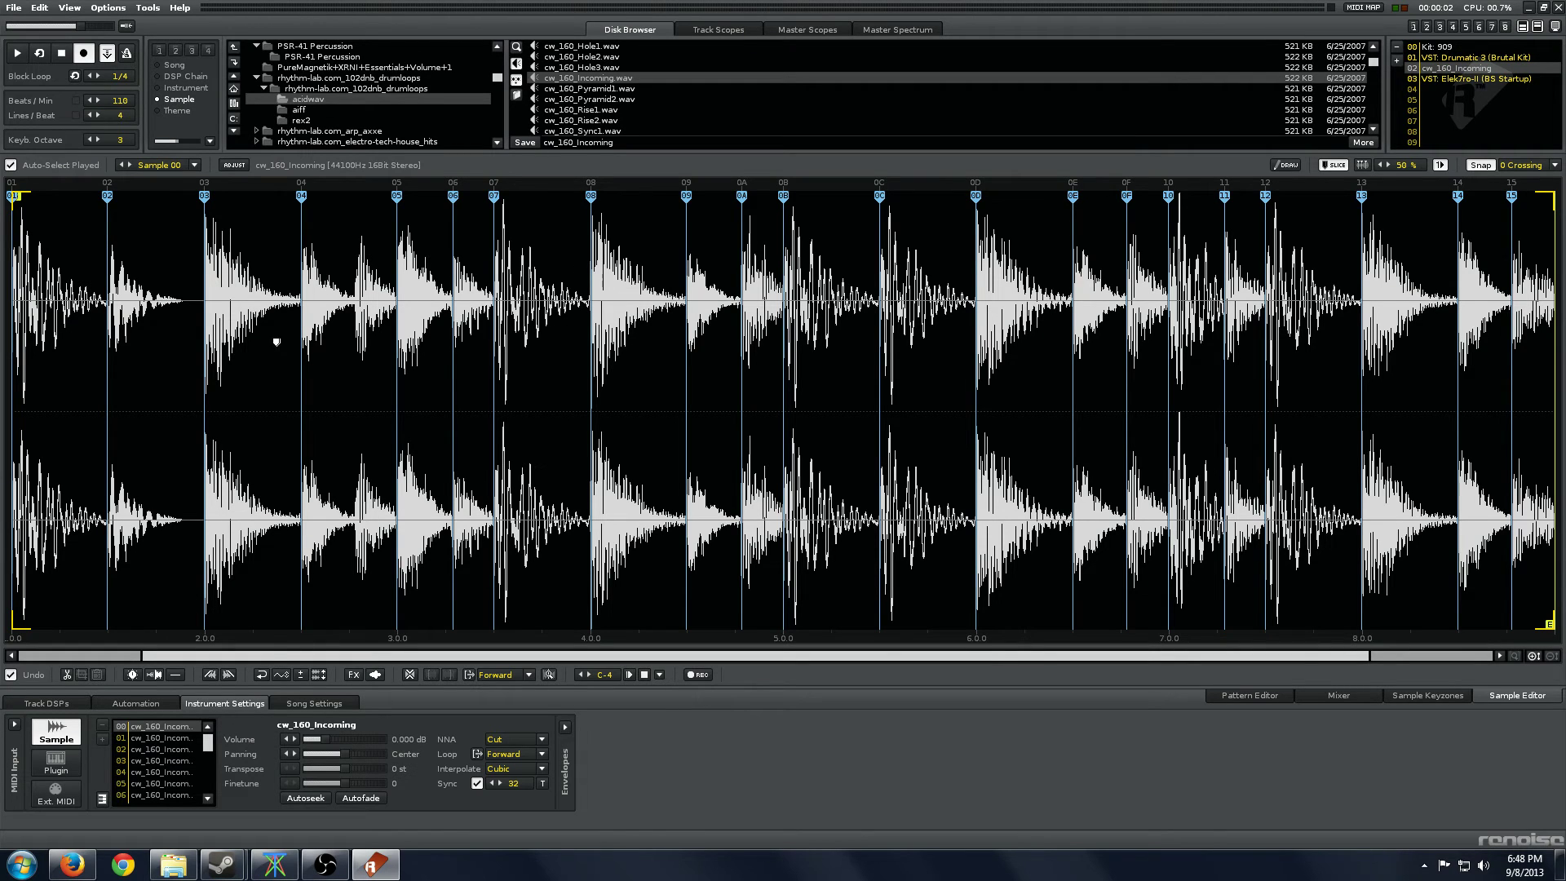
left_click(1418, 695)
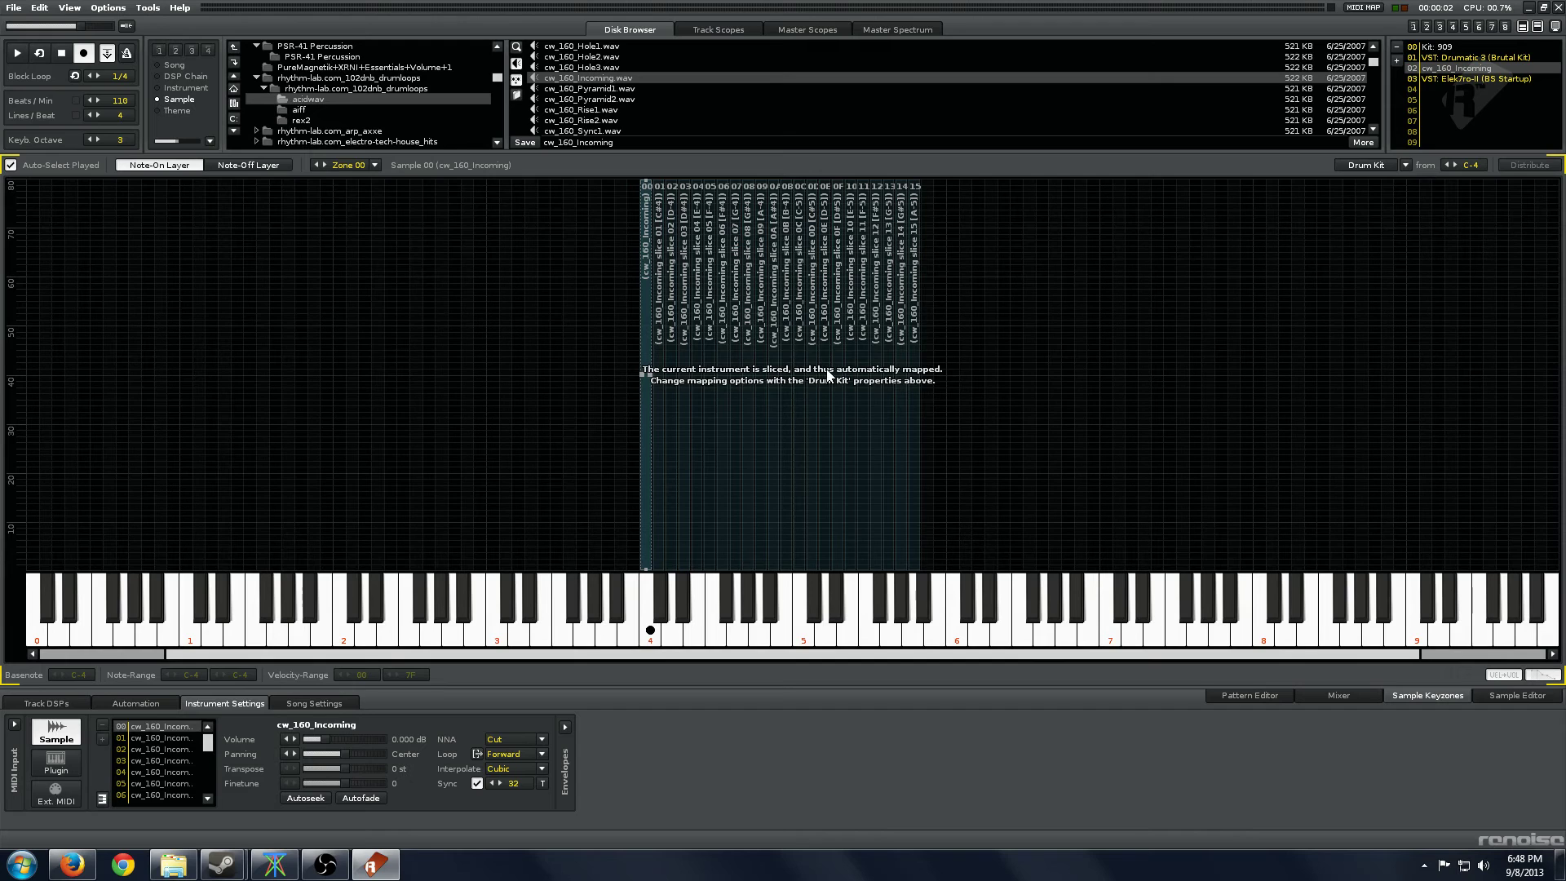
Try auto-slicing the sample at other sensitivities such as 61% and 55%, and return it to 50%.
left_click(1514, 698)
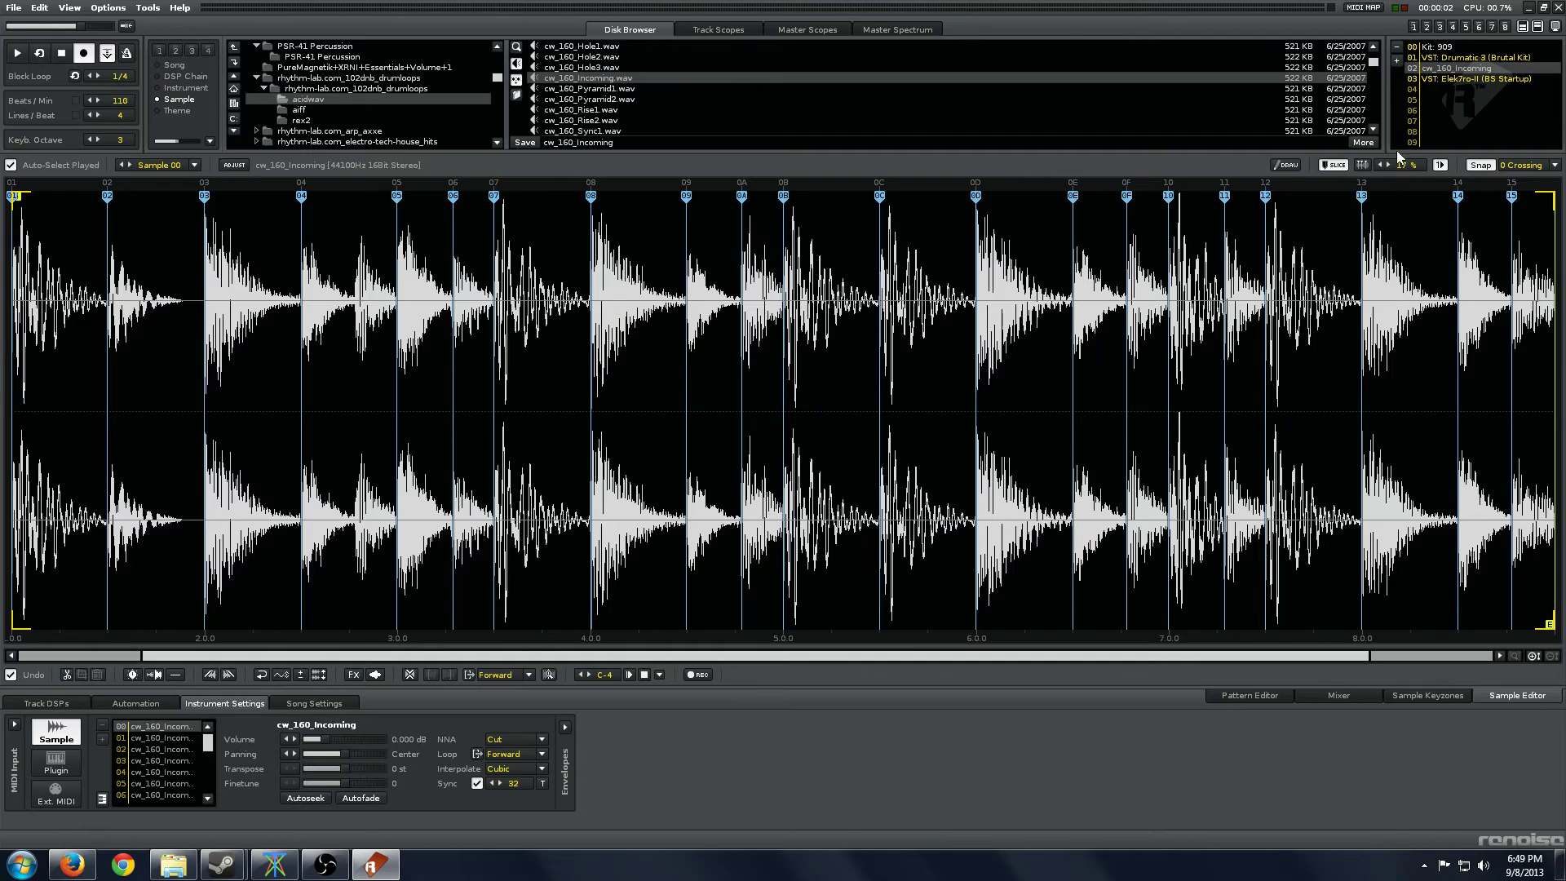
left_click(1363, 165)
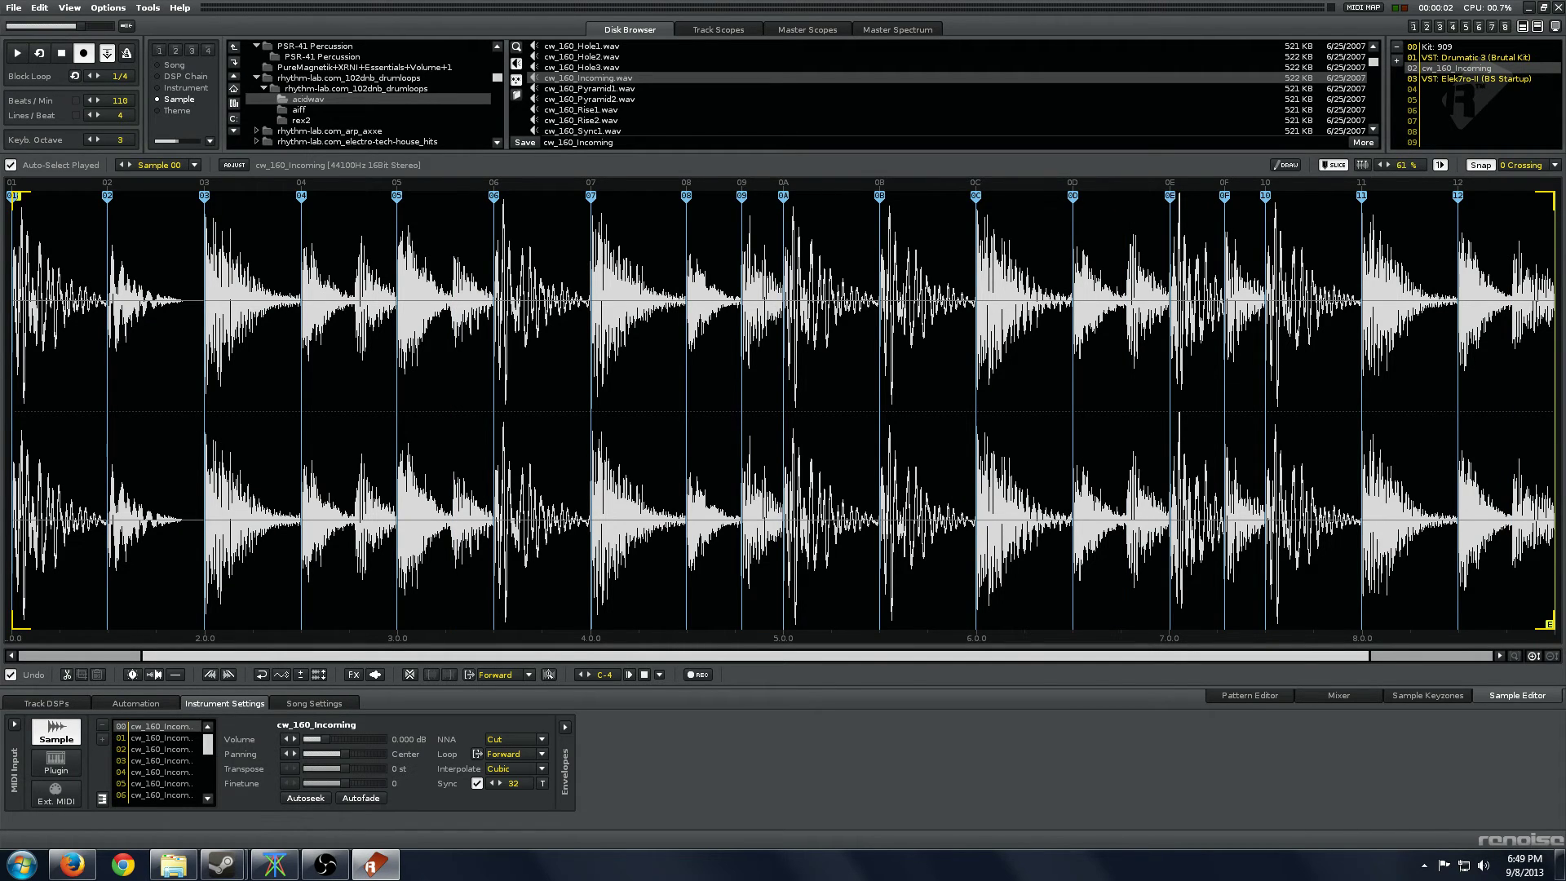
left_click(1363, 165)
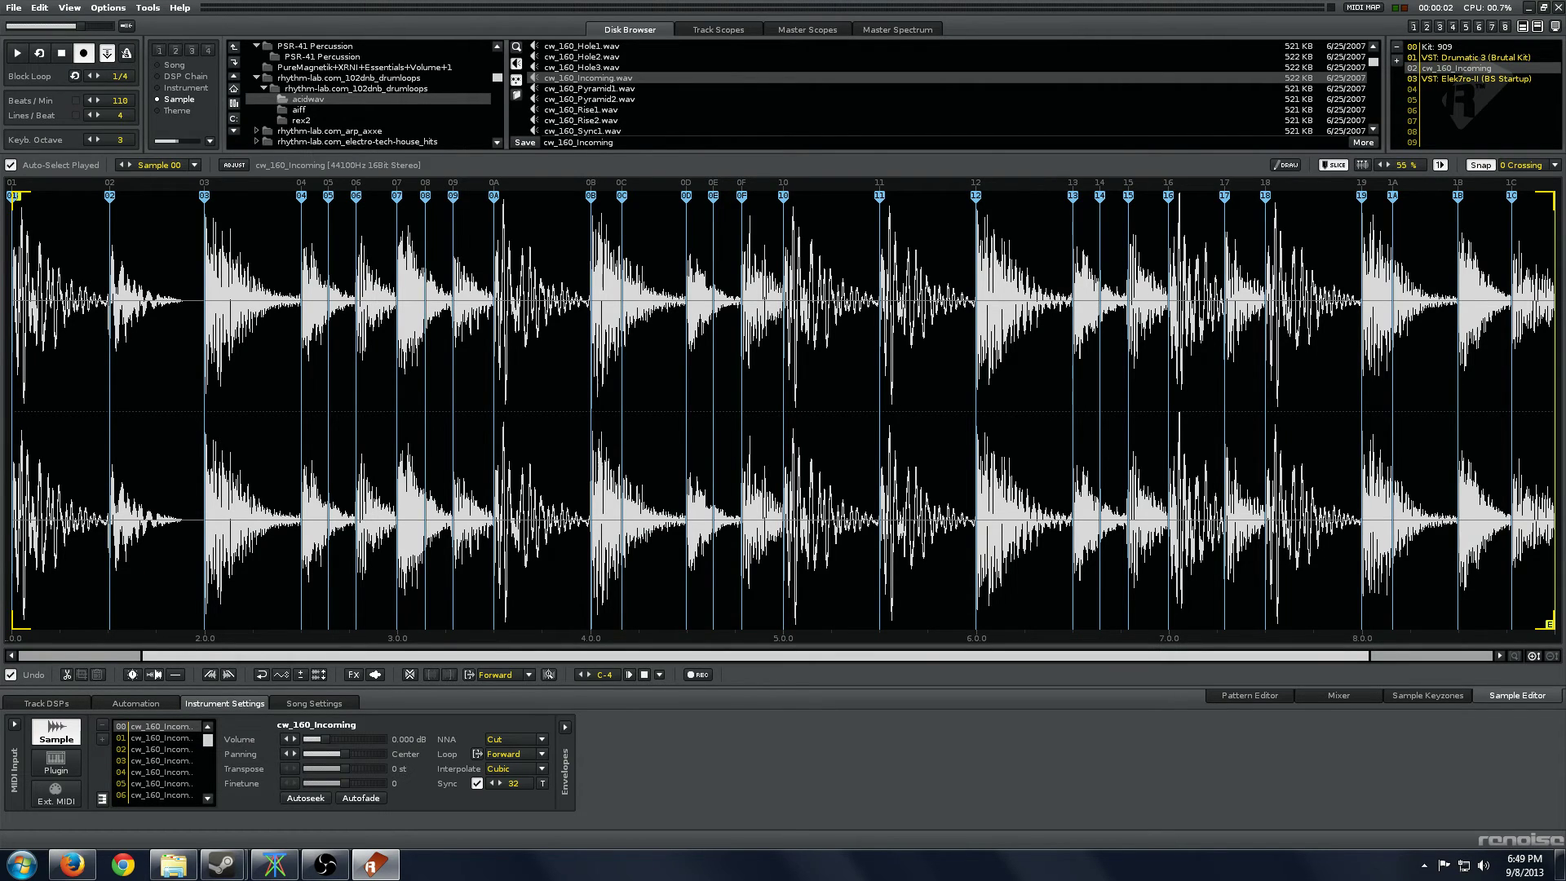
left_click(1372, 167)
Move slice marker 09 of the cw_160_Incoming sample to just before the drum hit at 4.2.0.
scroll(906, 399, "up", 10)
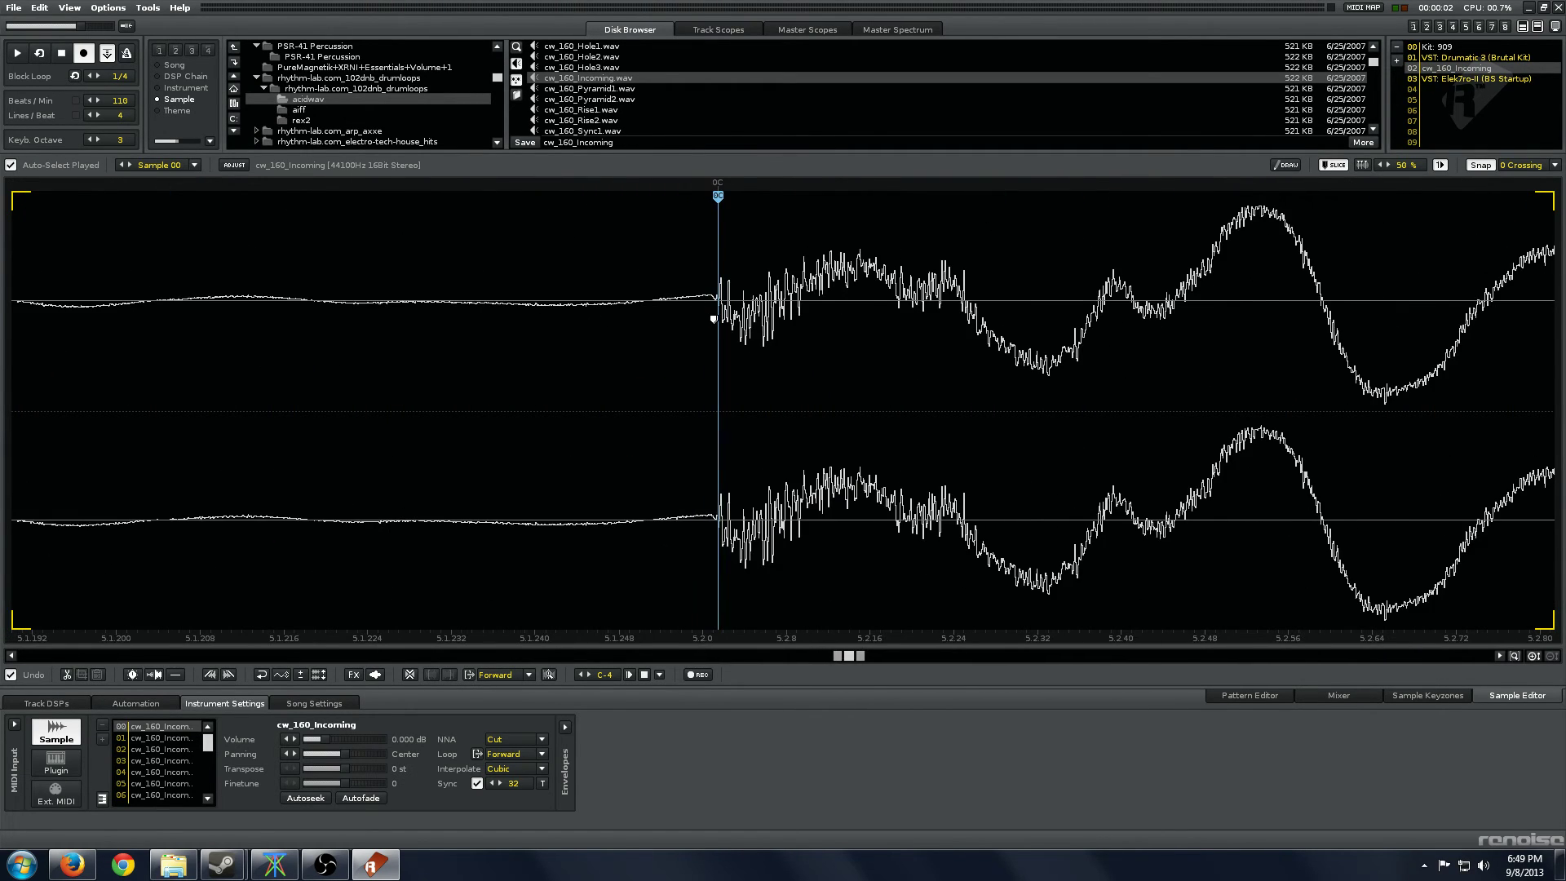
scroll(713, 319, "down", 3)
left_click(685, 194)
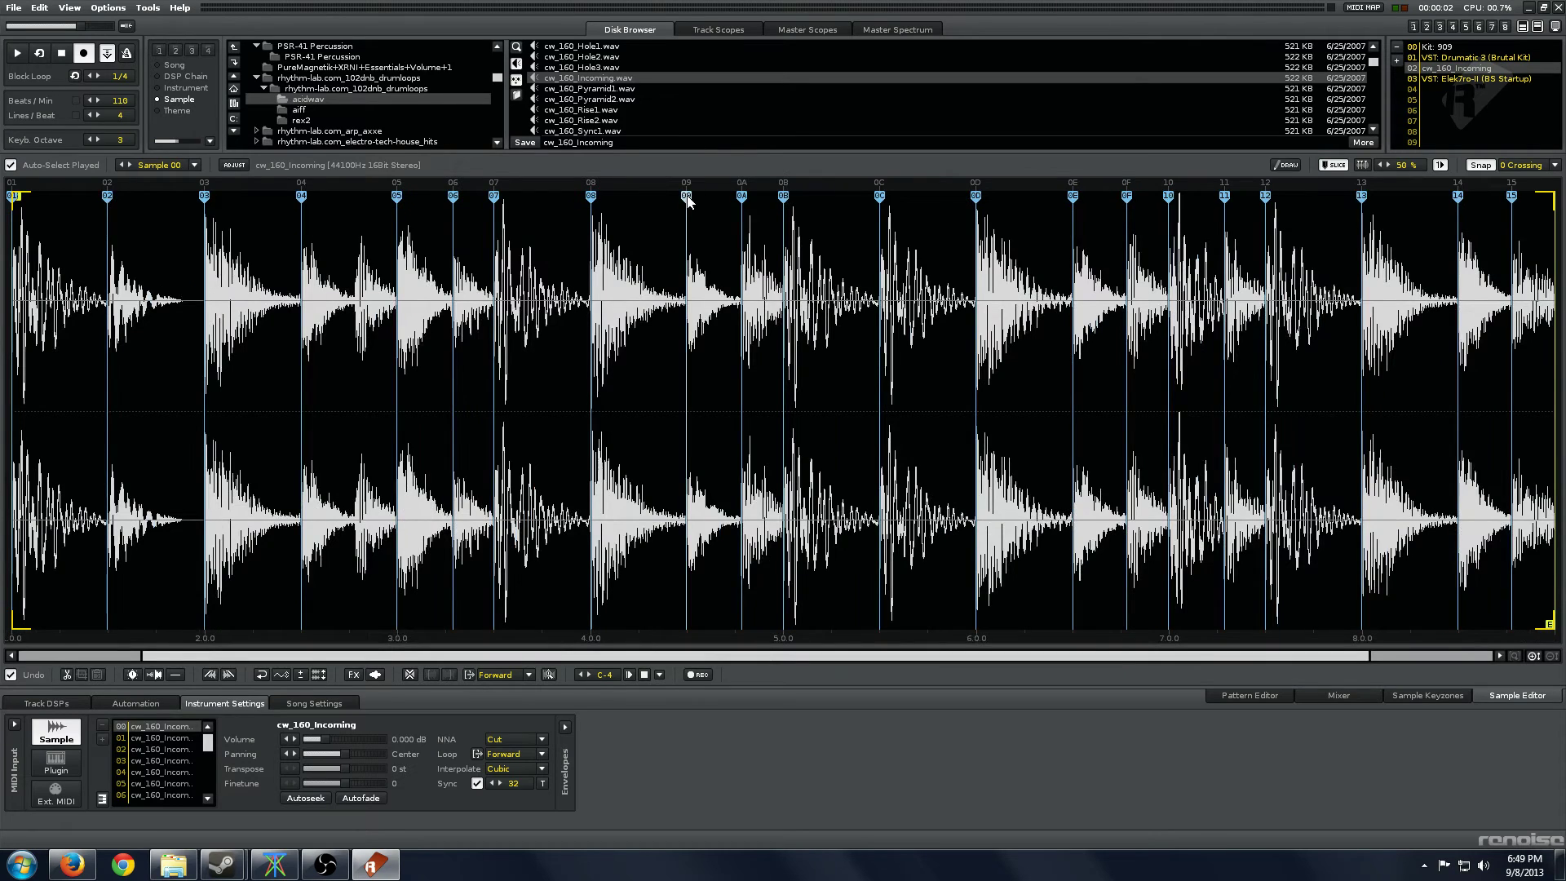
scroll(678, 247, "up", 5)
scroll(678, 247, "up", 3)
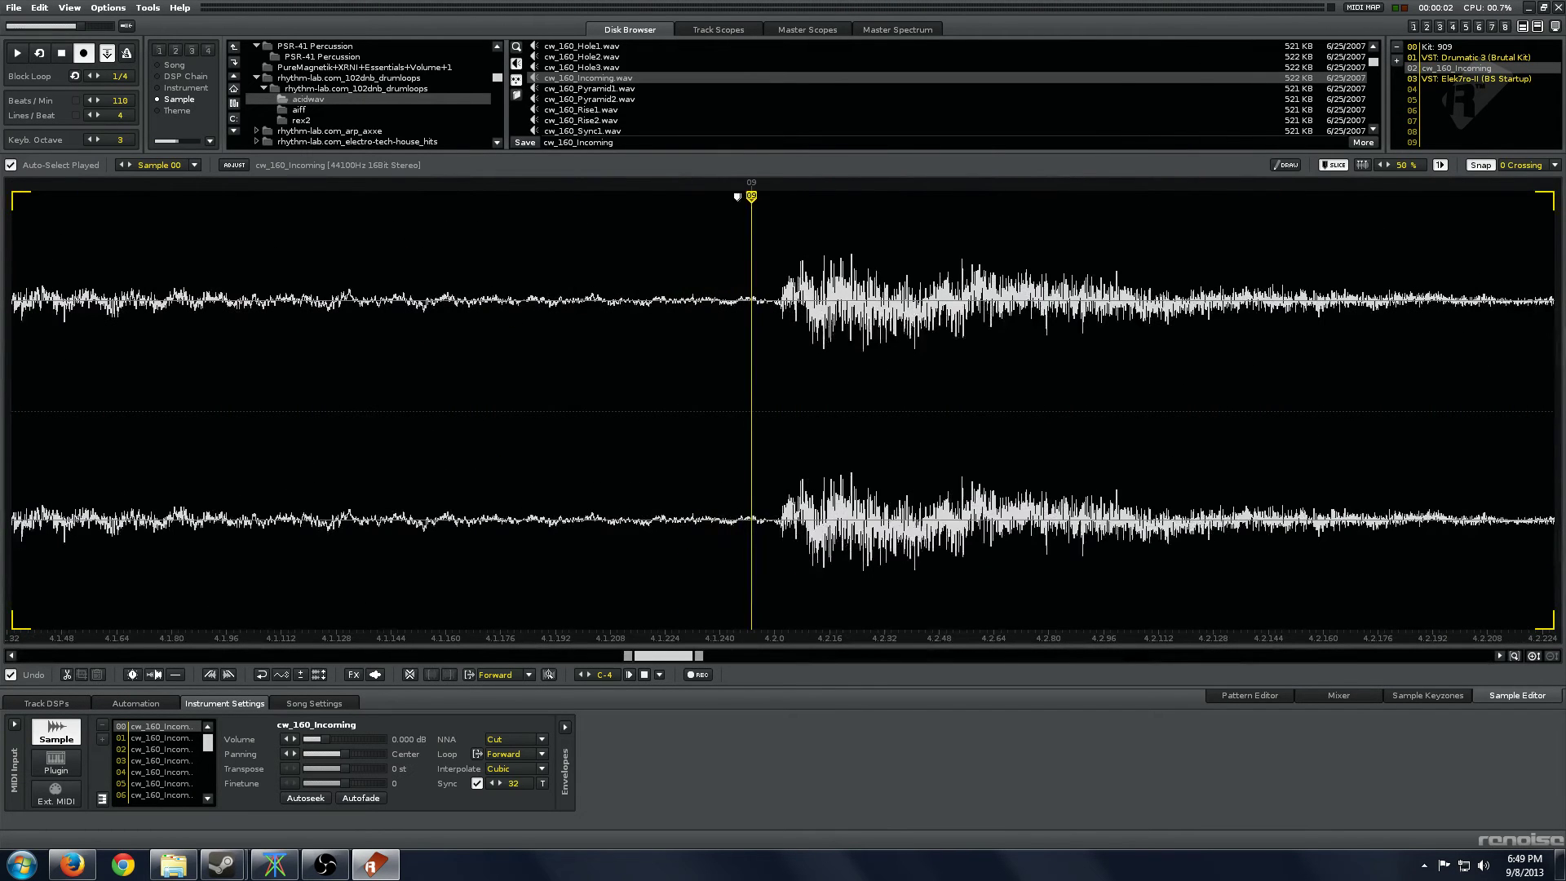
left_click_drag(752, 196, 777, 196)
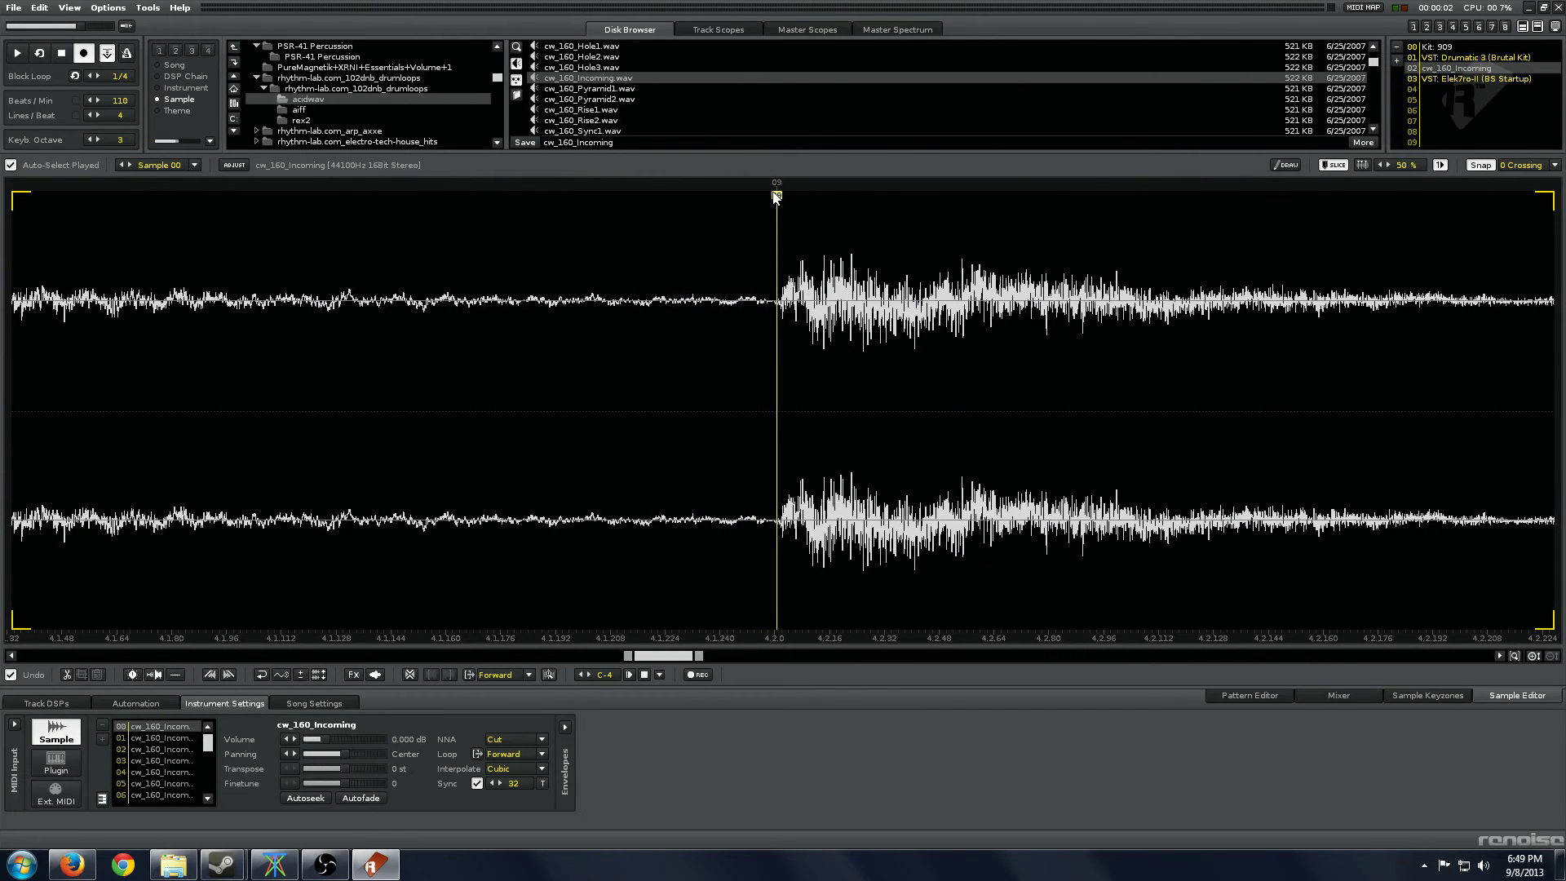
scroll(813, 407, "down", 5)
scroll(814, 407, "down", 3)
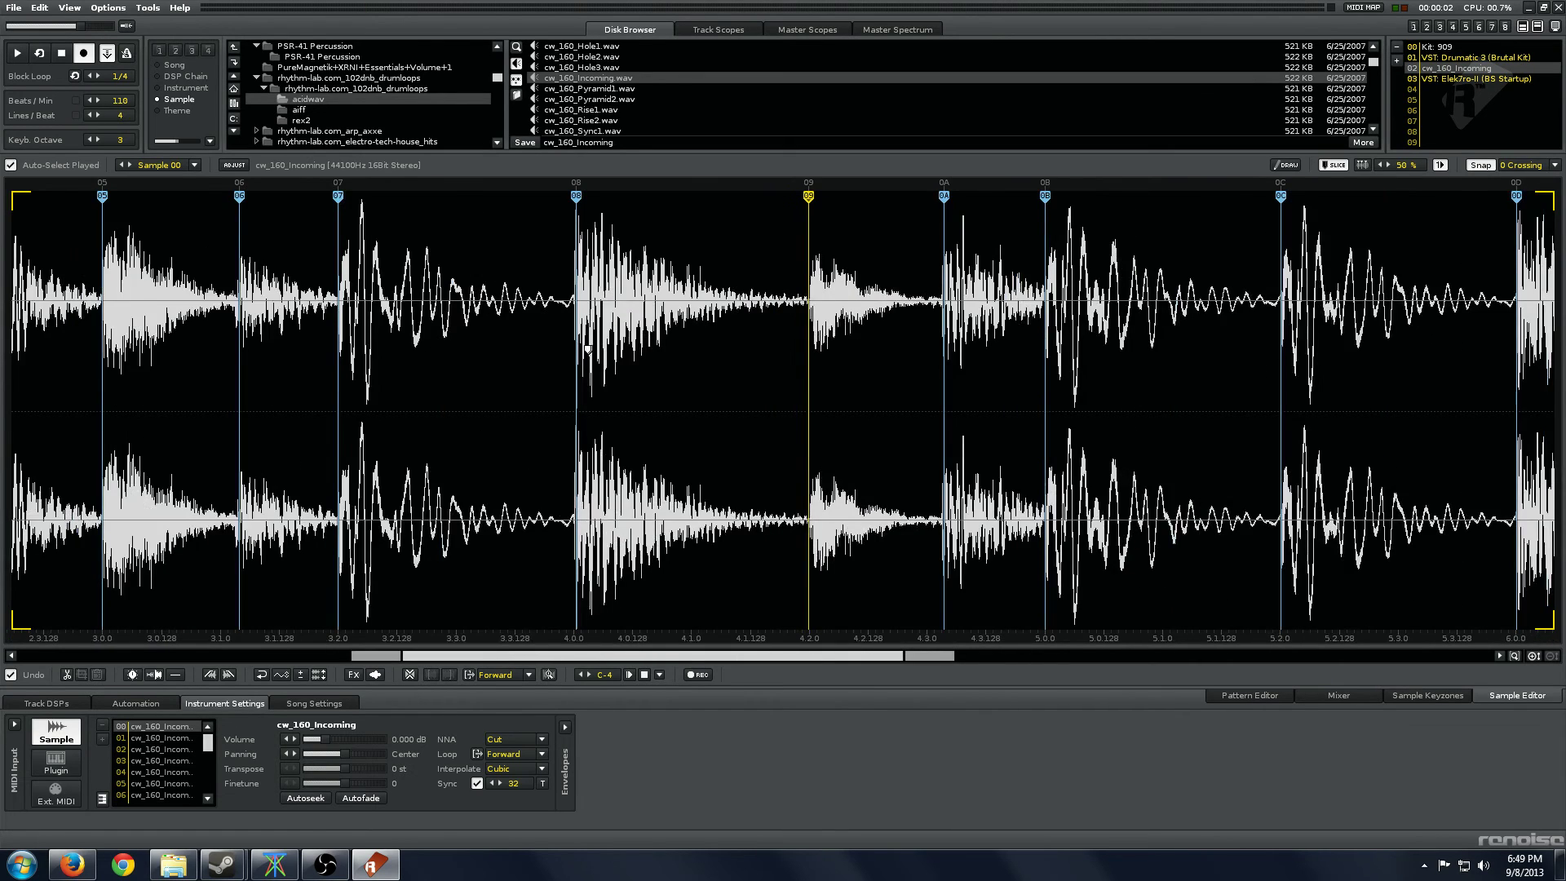
scroll(588, 350, "down", 5)
Try the C#4 slice note on line 00 of Track 11, restore C-4 and play the pattern.
left_click(1287, 698)
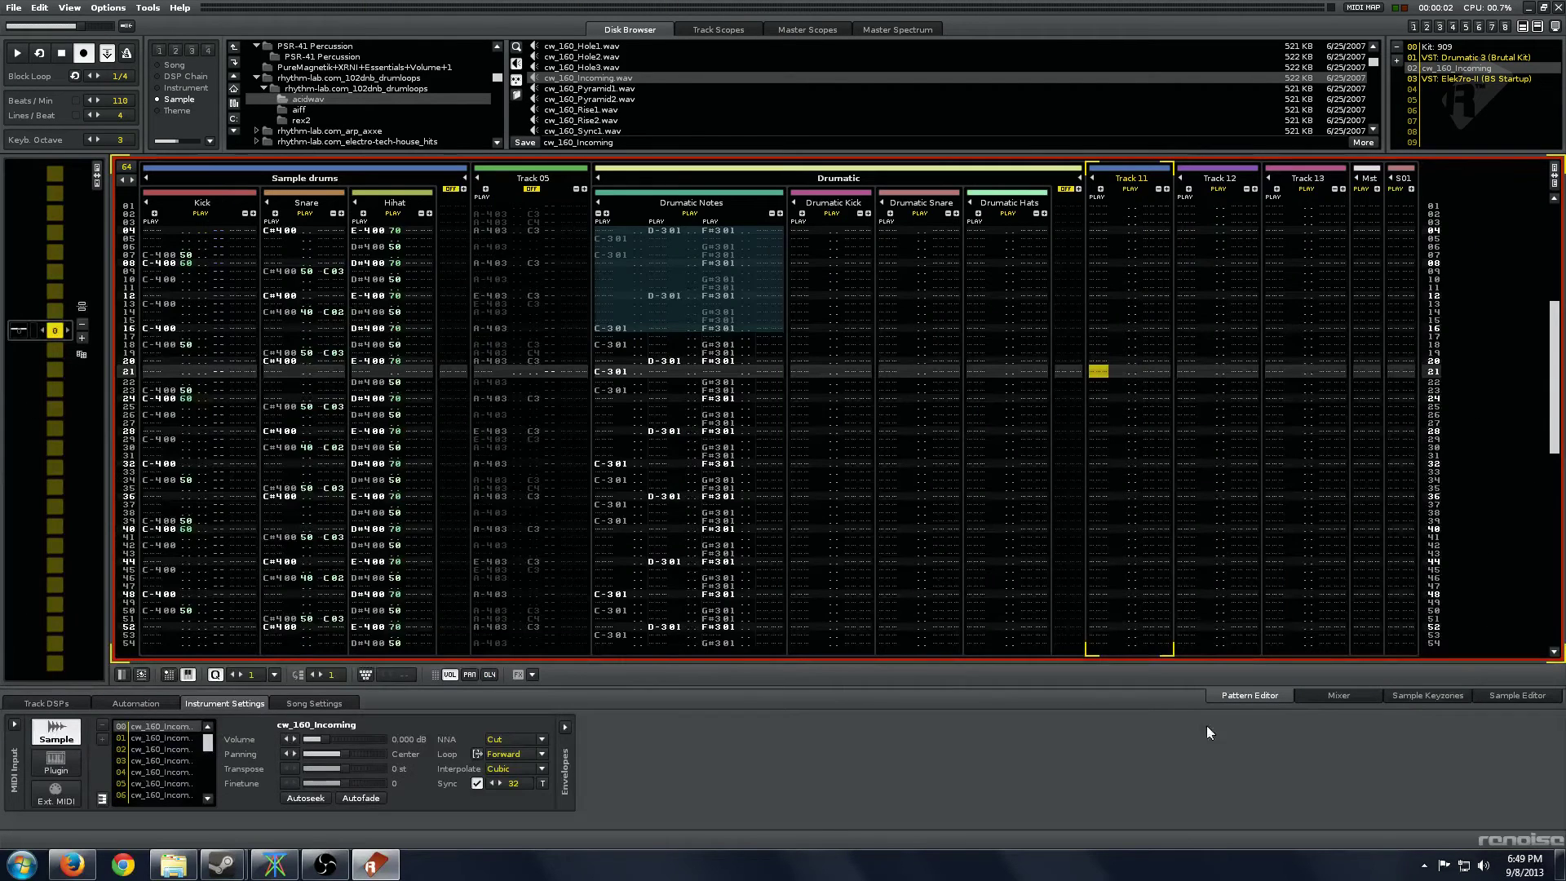
scroll(1204, 628, "up", 5)
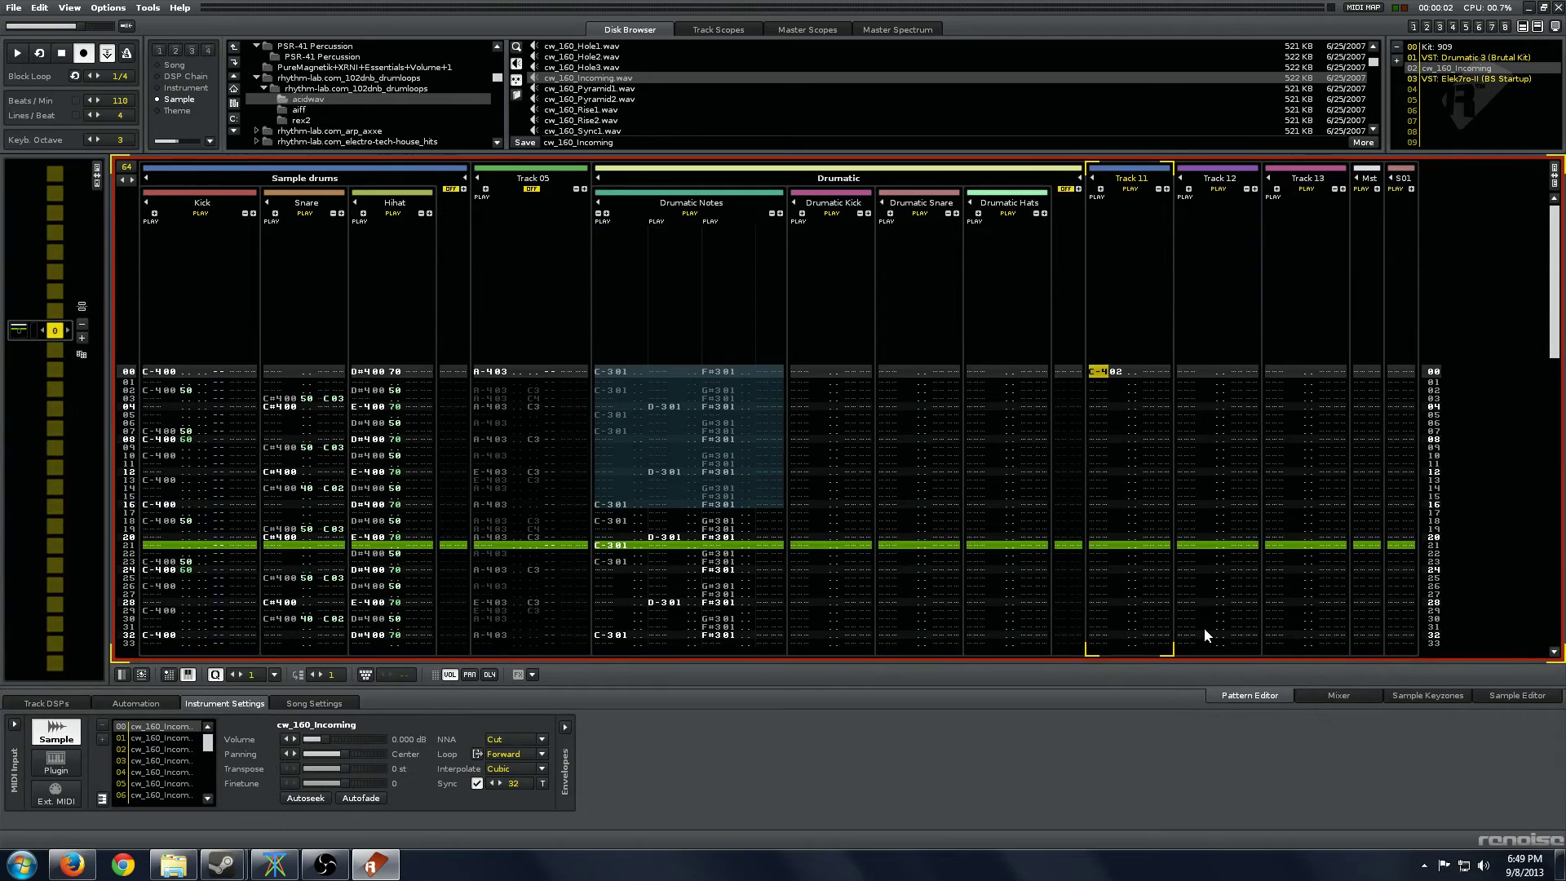
key("Up")
key("KP_Multiply")
key("s")
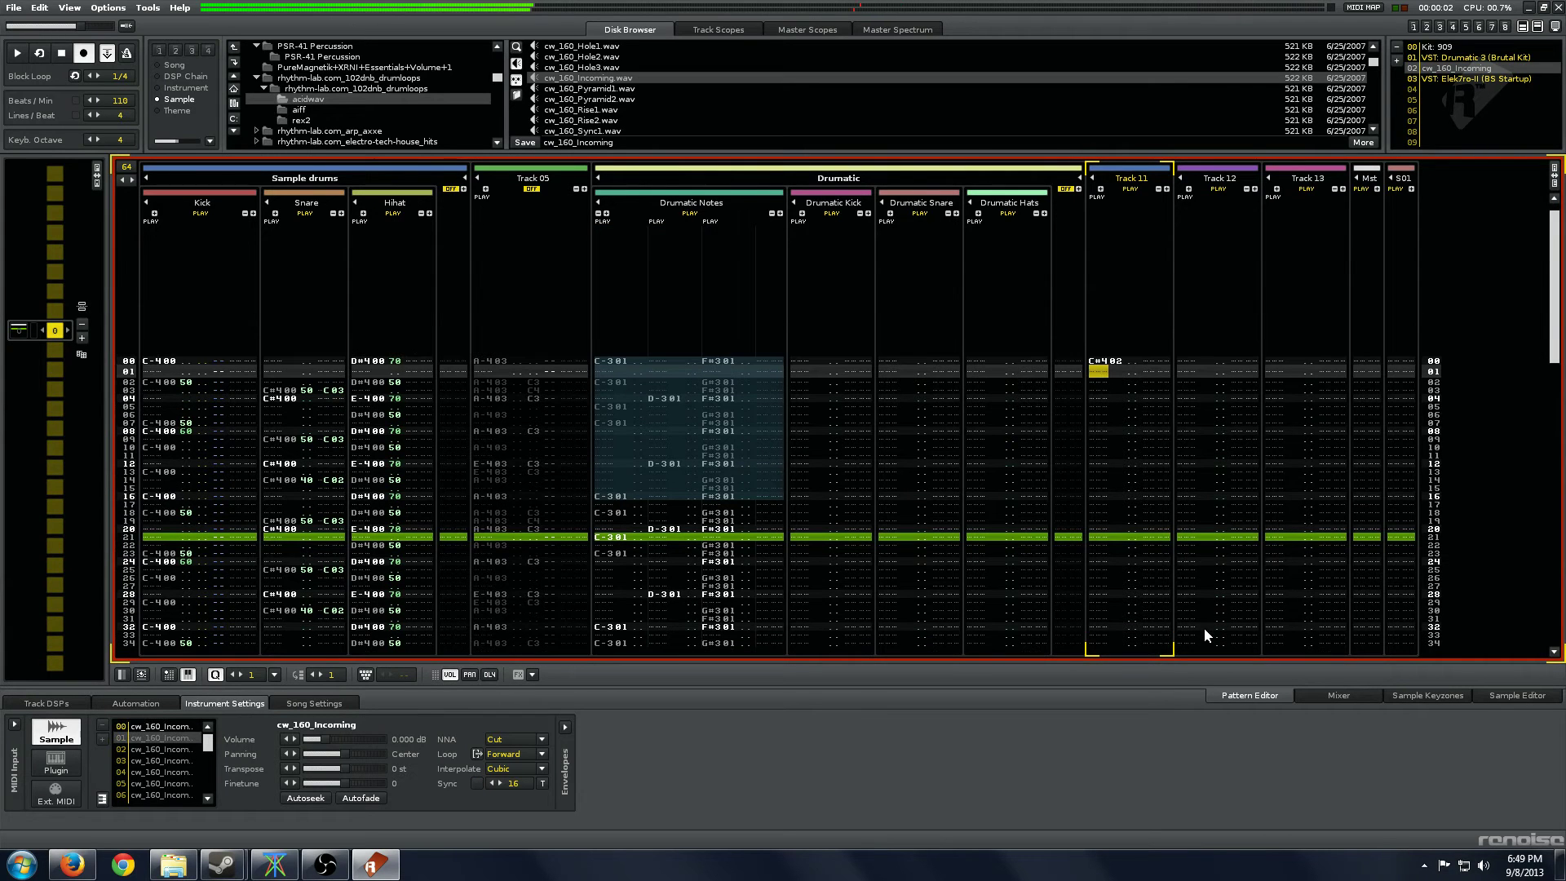
key("Up")
key("z")
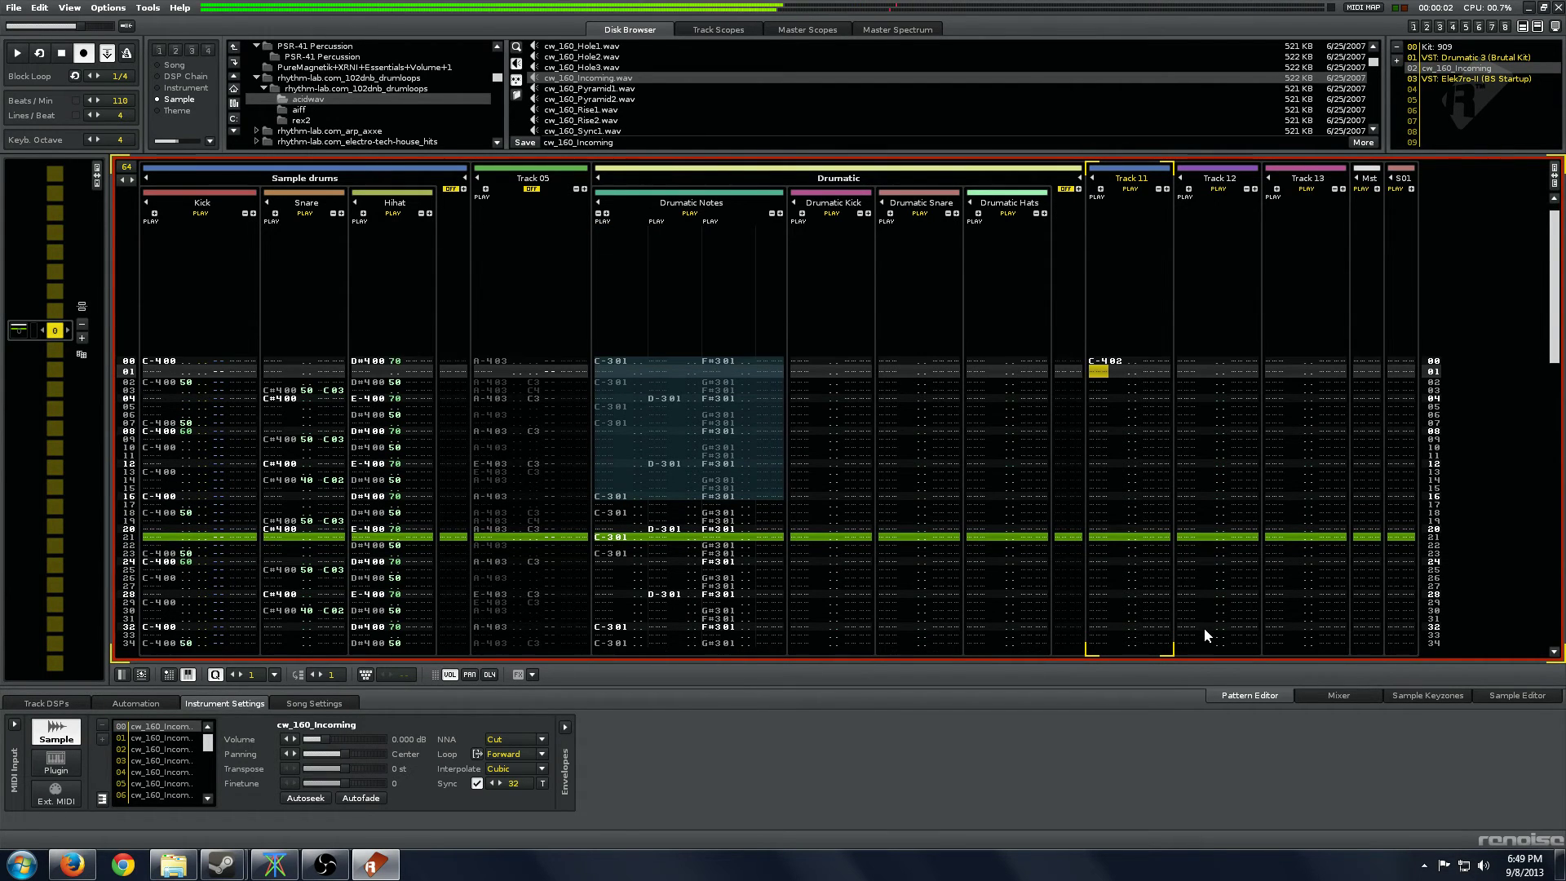
key("space")
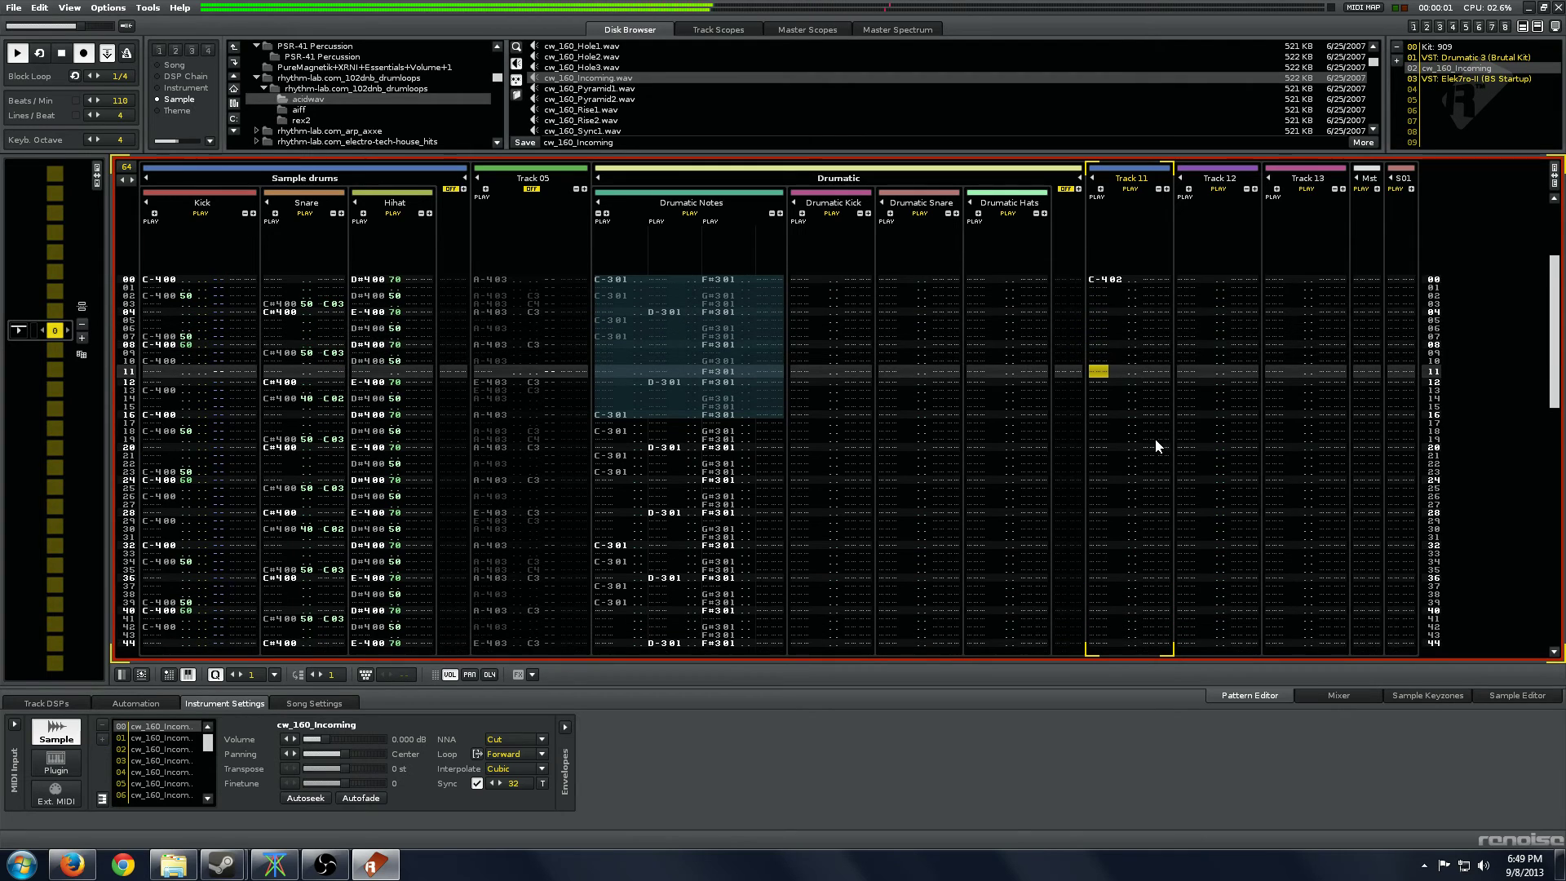
key("space")
key("Home")
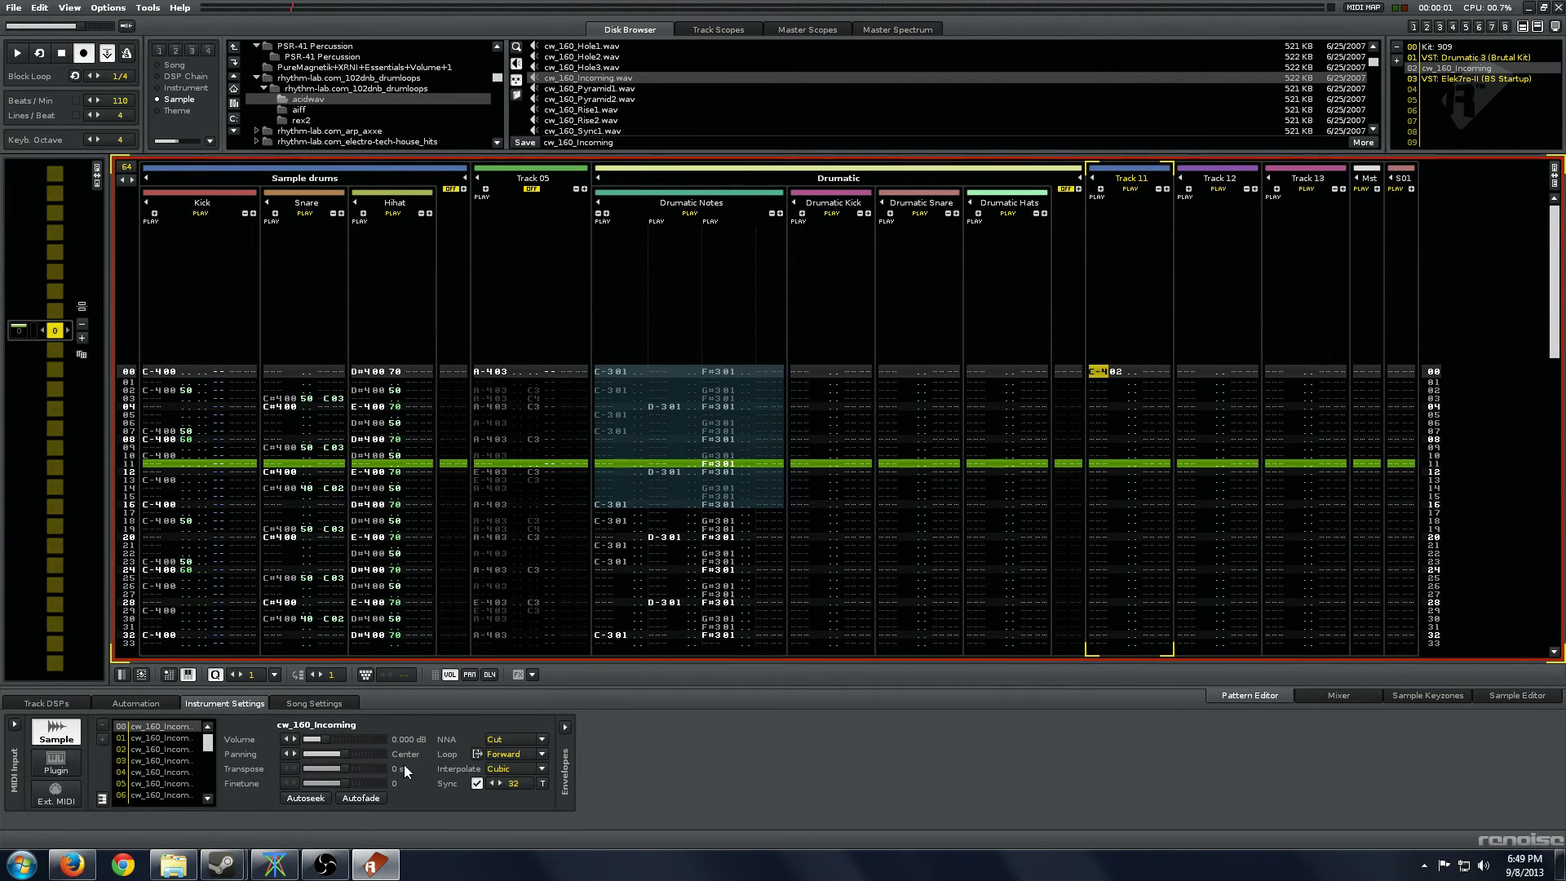
Enter the slice notes C#4, D-4, D#4, D-4 and F#4 on lines 00, 02, 04, 06 and 08 of Track 11.
key("s")
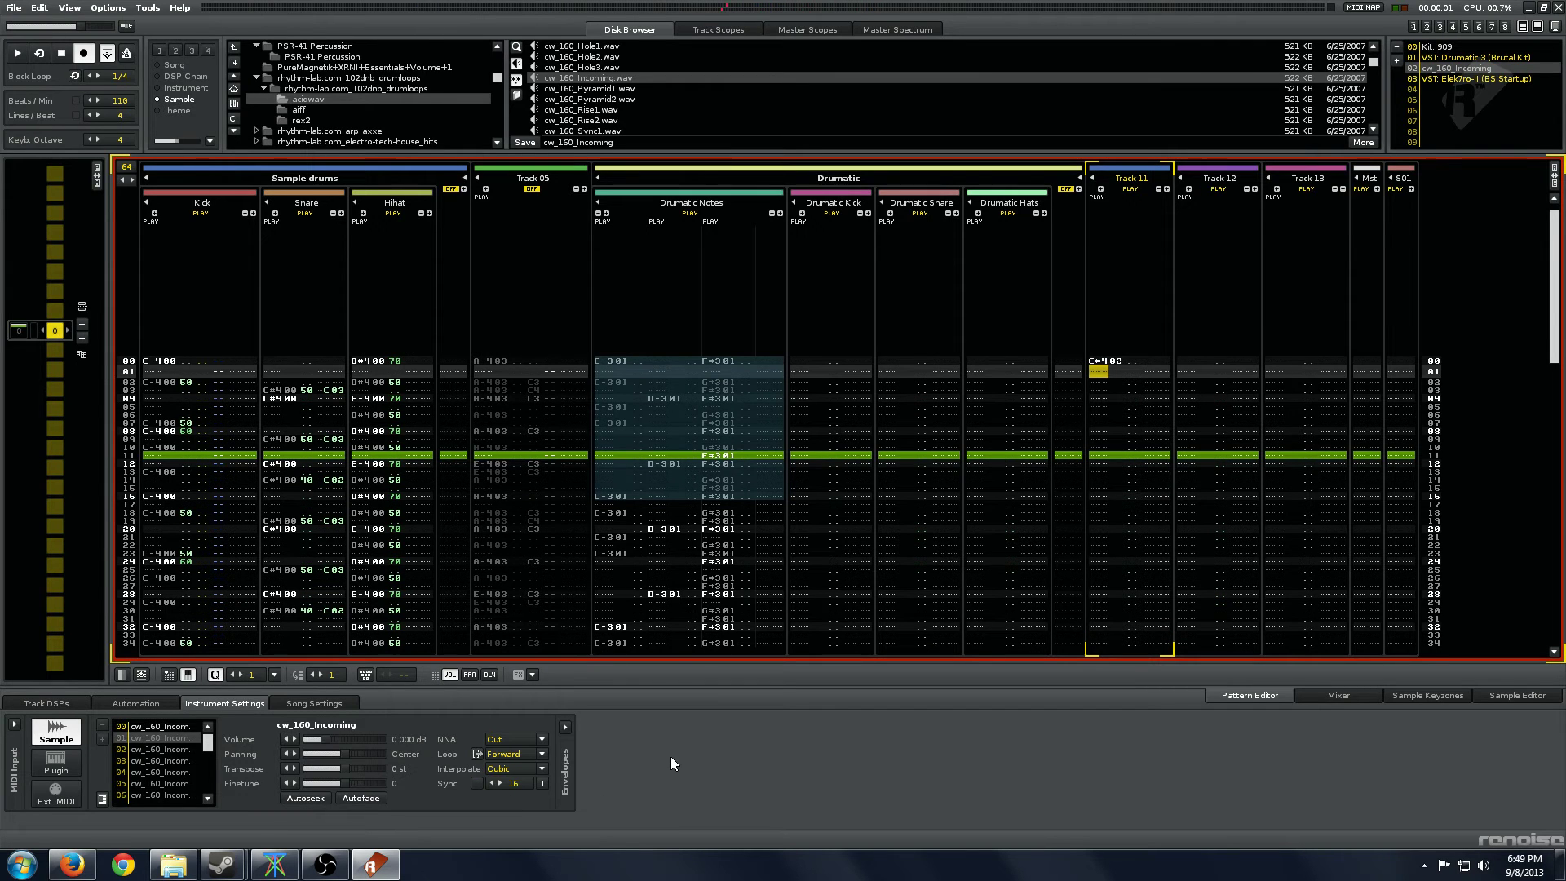
key("Down")
key("x")
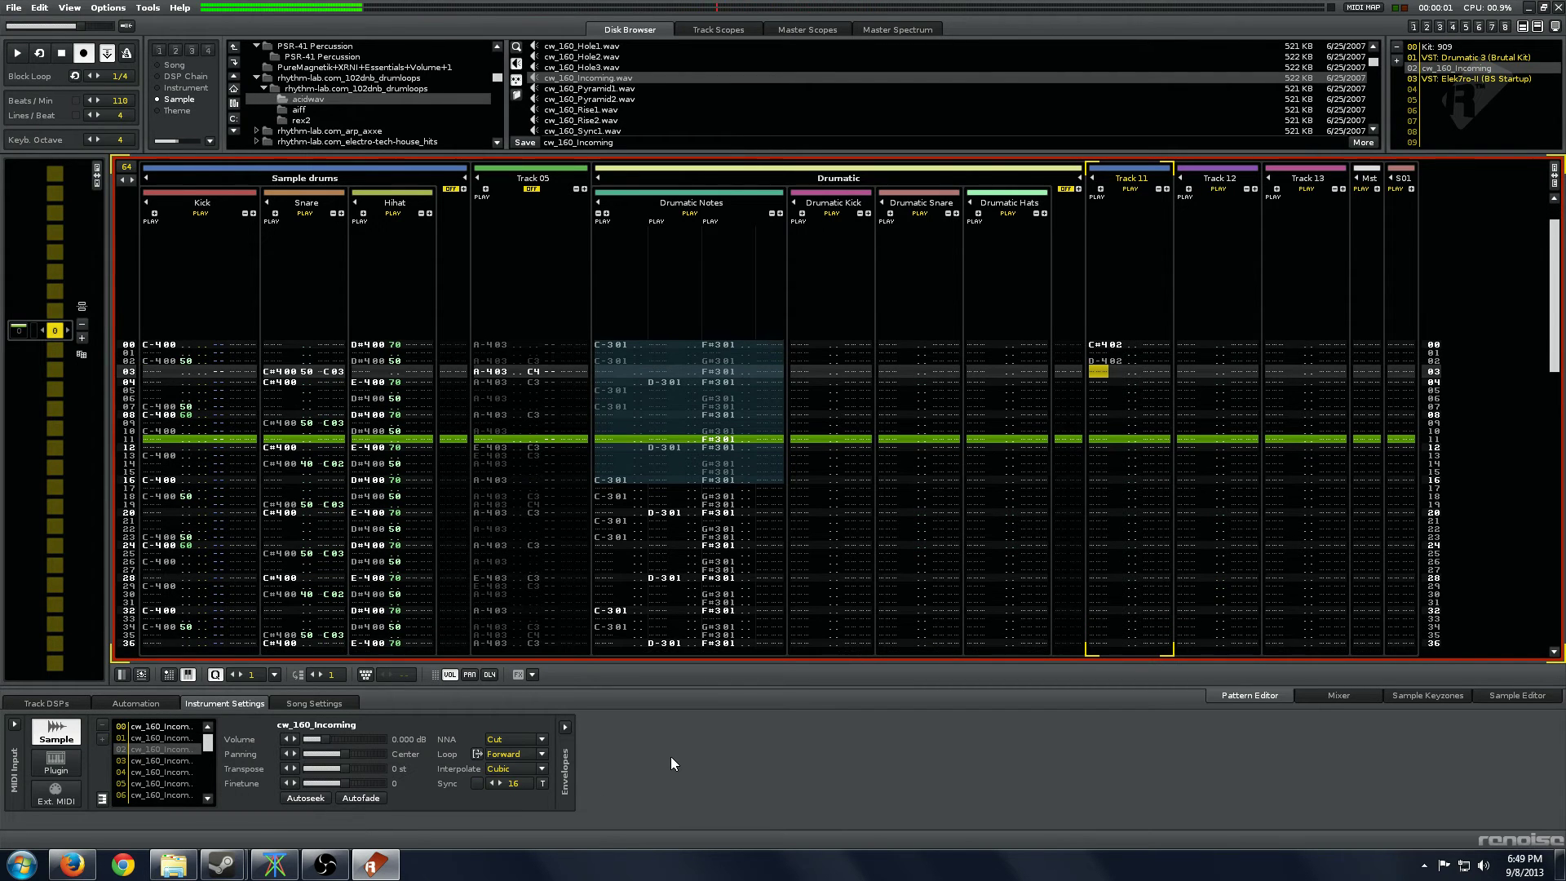
key("Down")
key("d")
key("Down")
key("x")
key("Down")
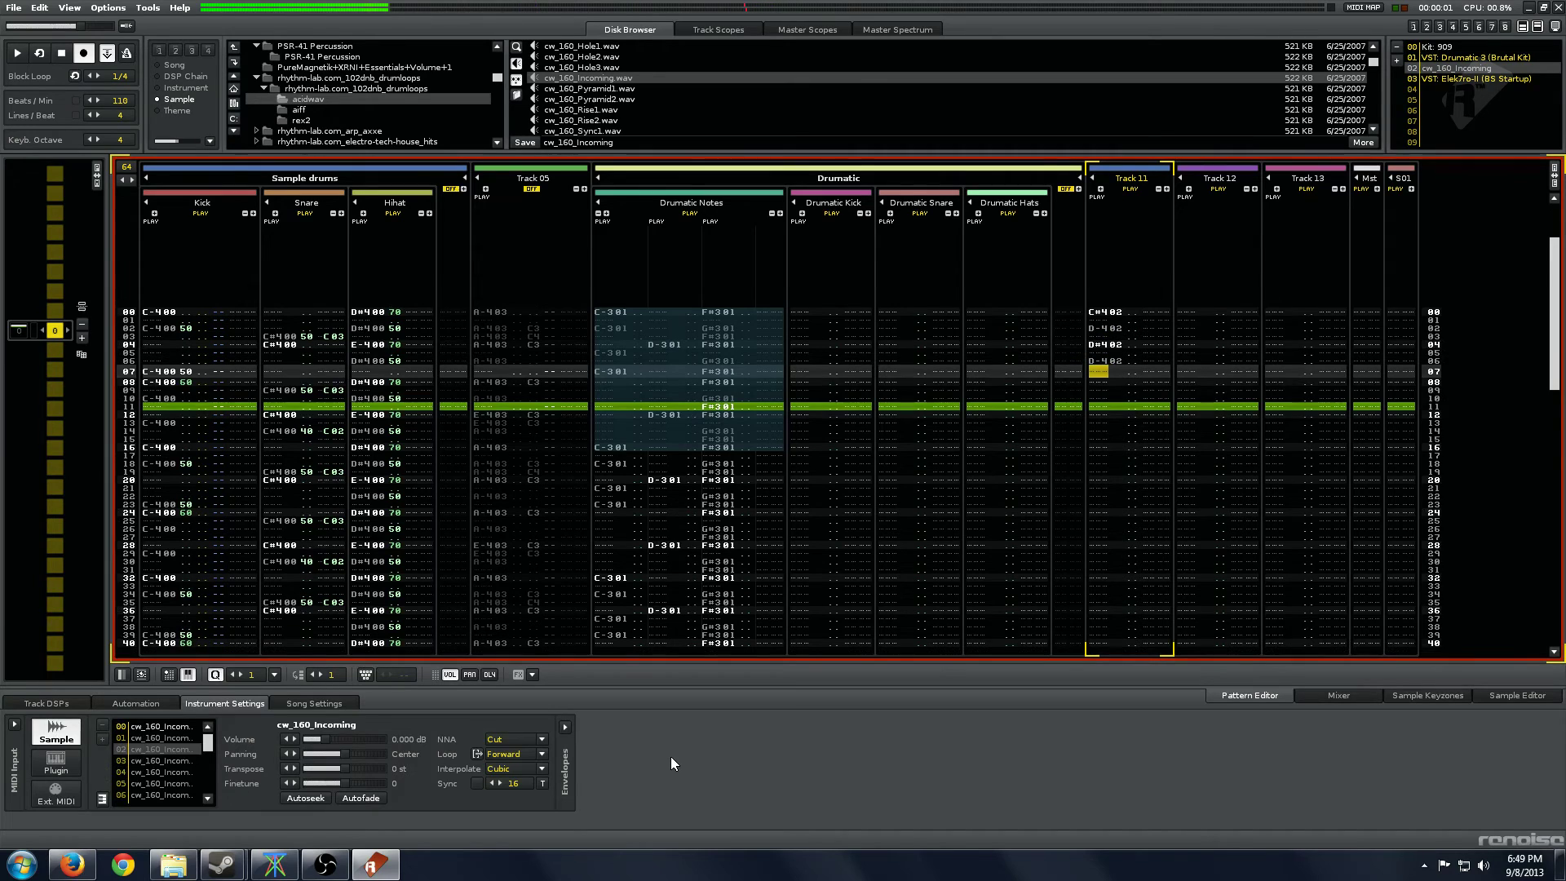
key("c")
key("Up")
key("g")
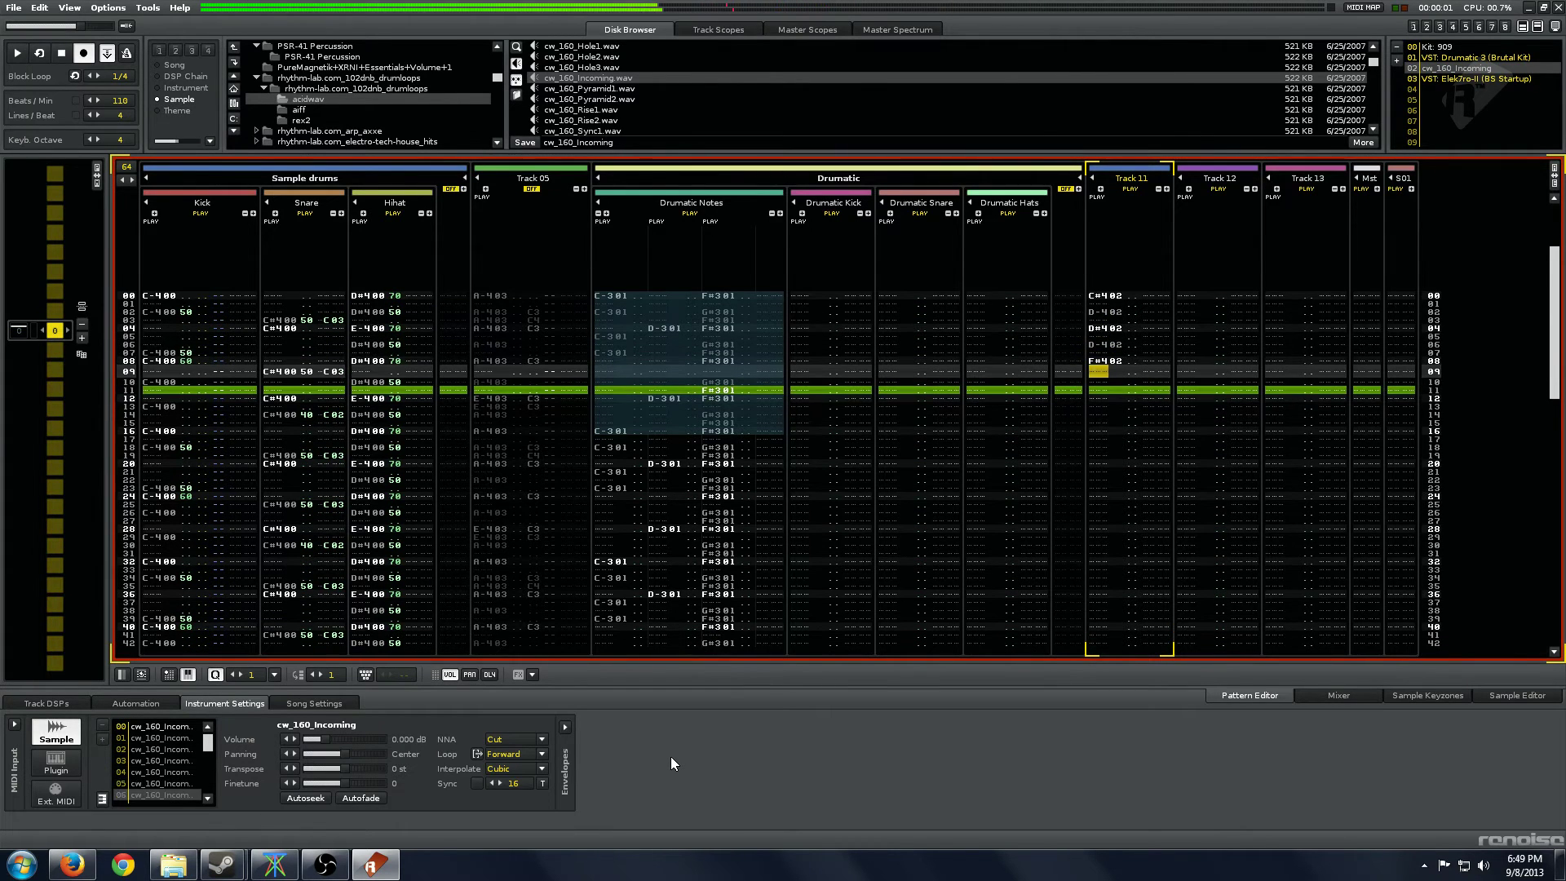
Enter the slice notes A-4, G#4 and G-4 on lines 10, 12 and 14 of Track 11 and play the pattern.
key("Down")
key("b")
key("Down")
key("Up")
key("Up")
key("n")
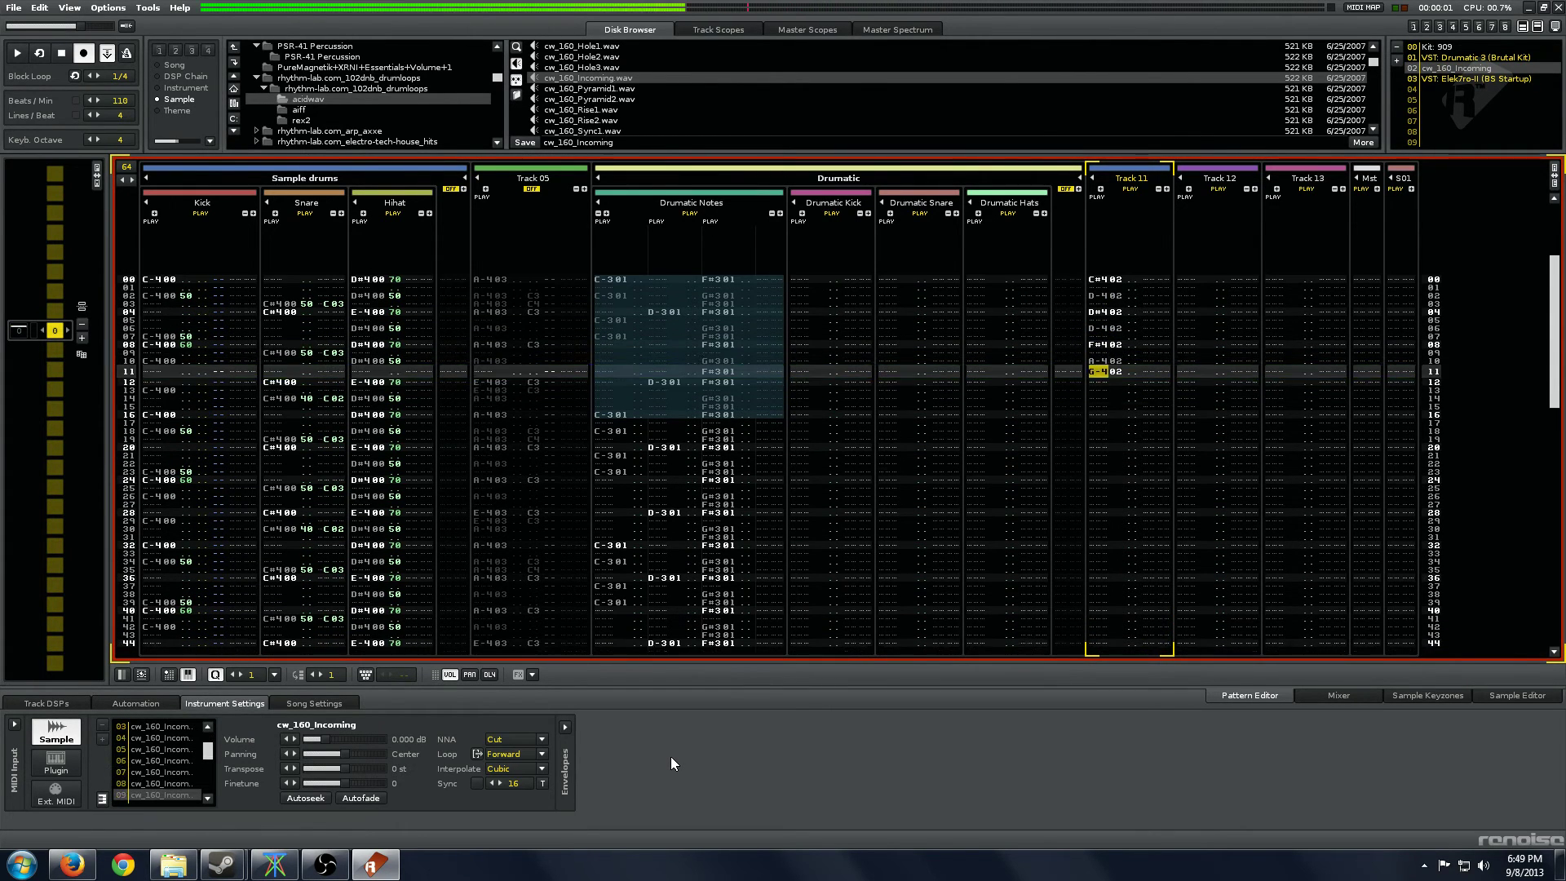
key("Down")
key("n")
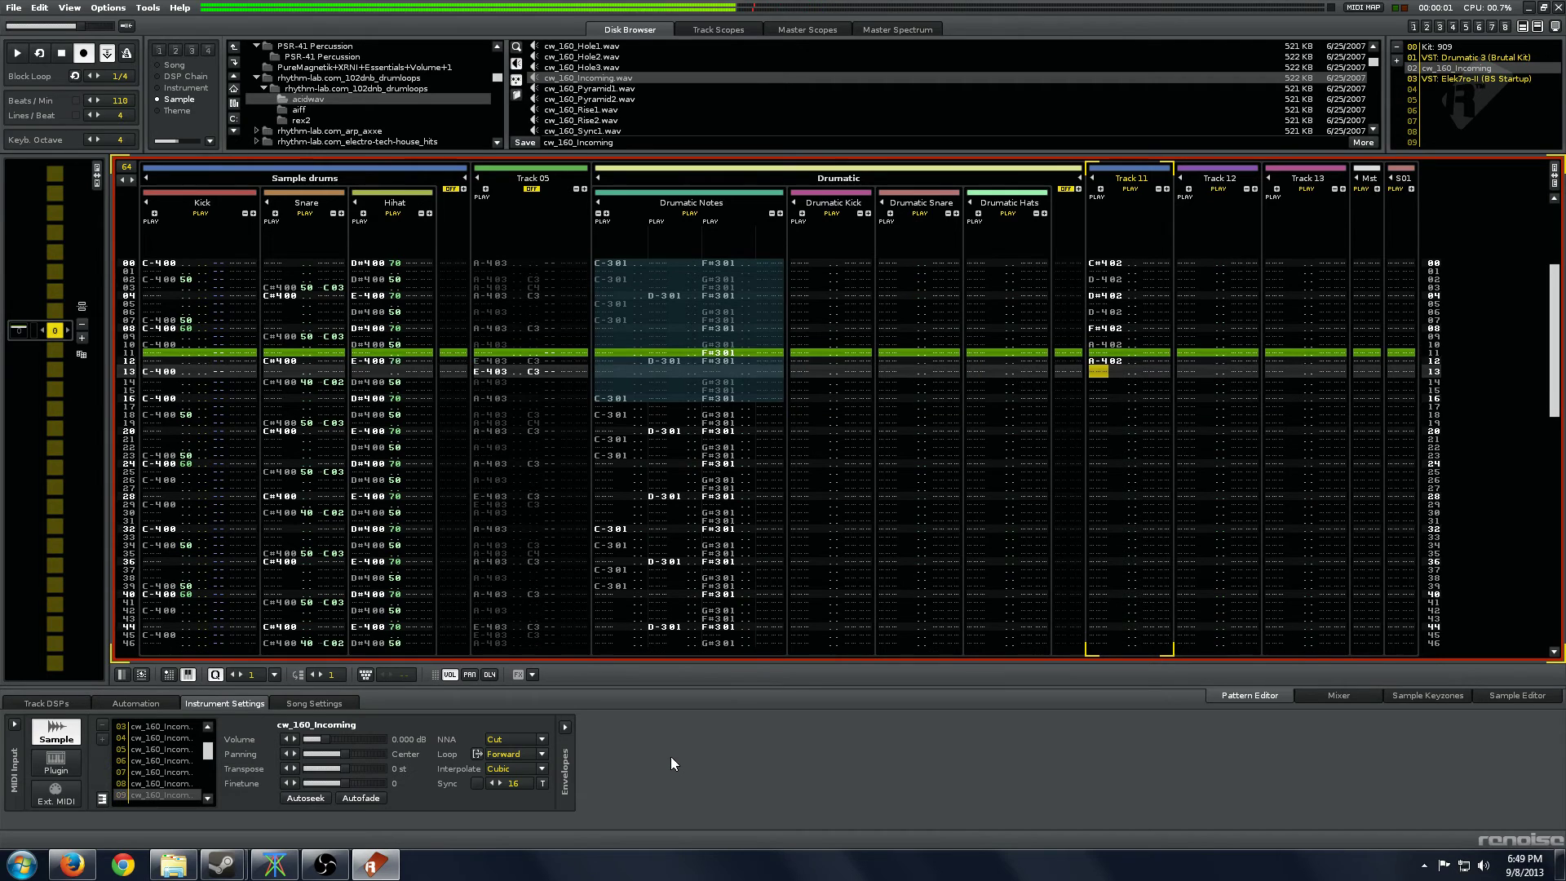
key("h")
key("Down")
key("Down")
key("b")
key("space")
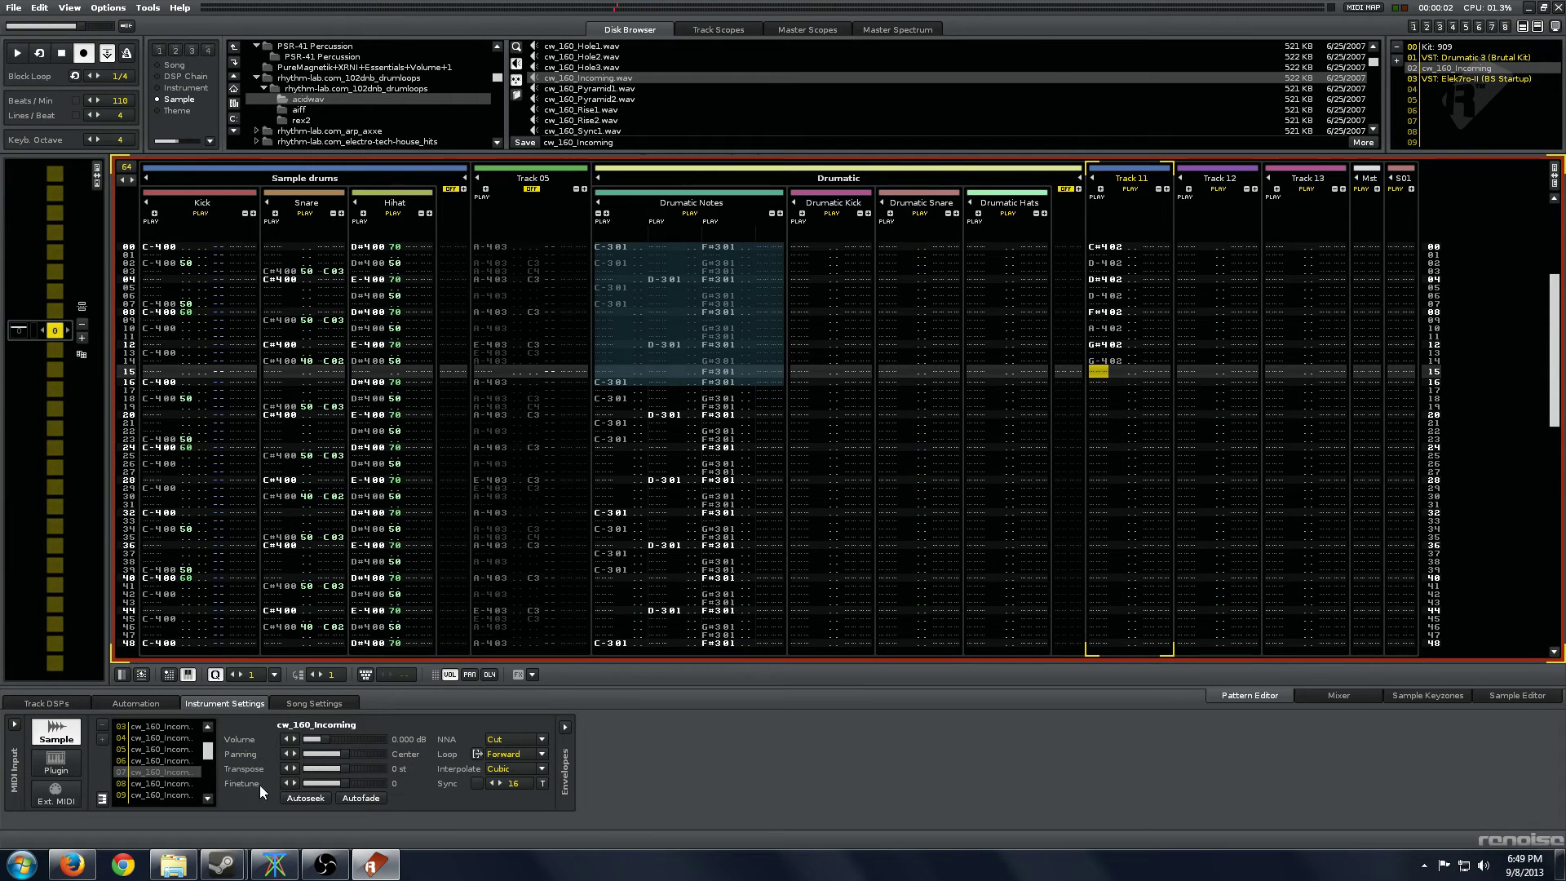
Set the loop mode of the main cw_160_Incoming sample to Off and play the pattern again.
scroll(204, 723, "up", 1)
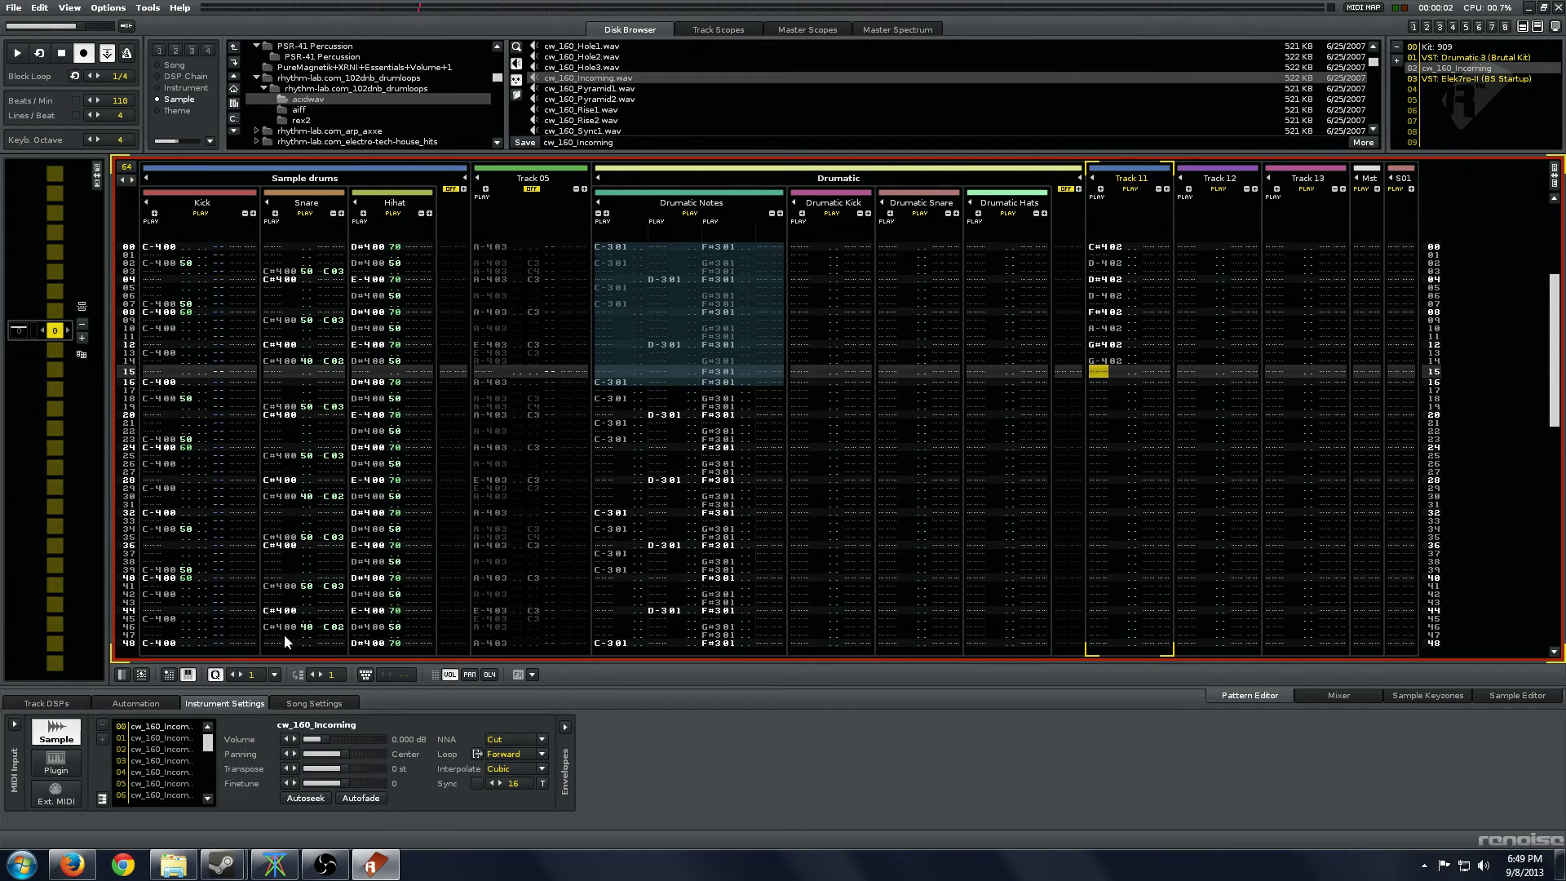
left_click(155, 737)
left_click(163, 723)
left_click(173, 738)
left_click(181, 728)
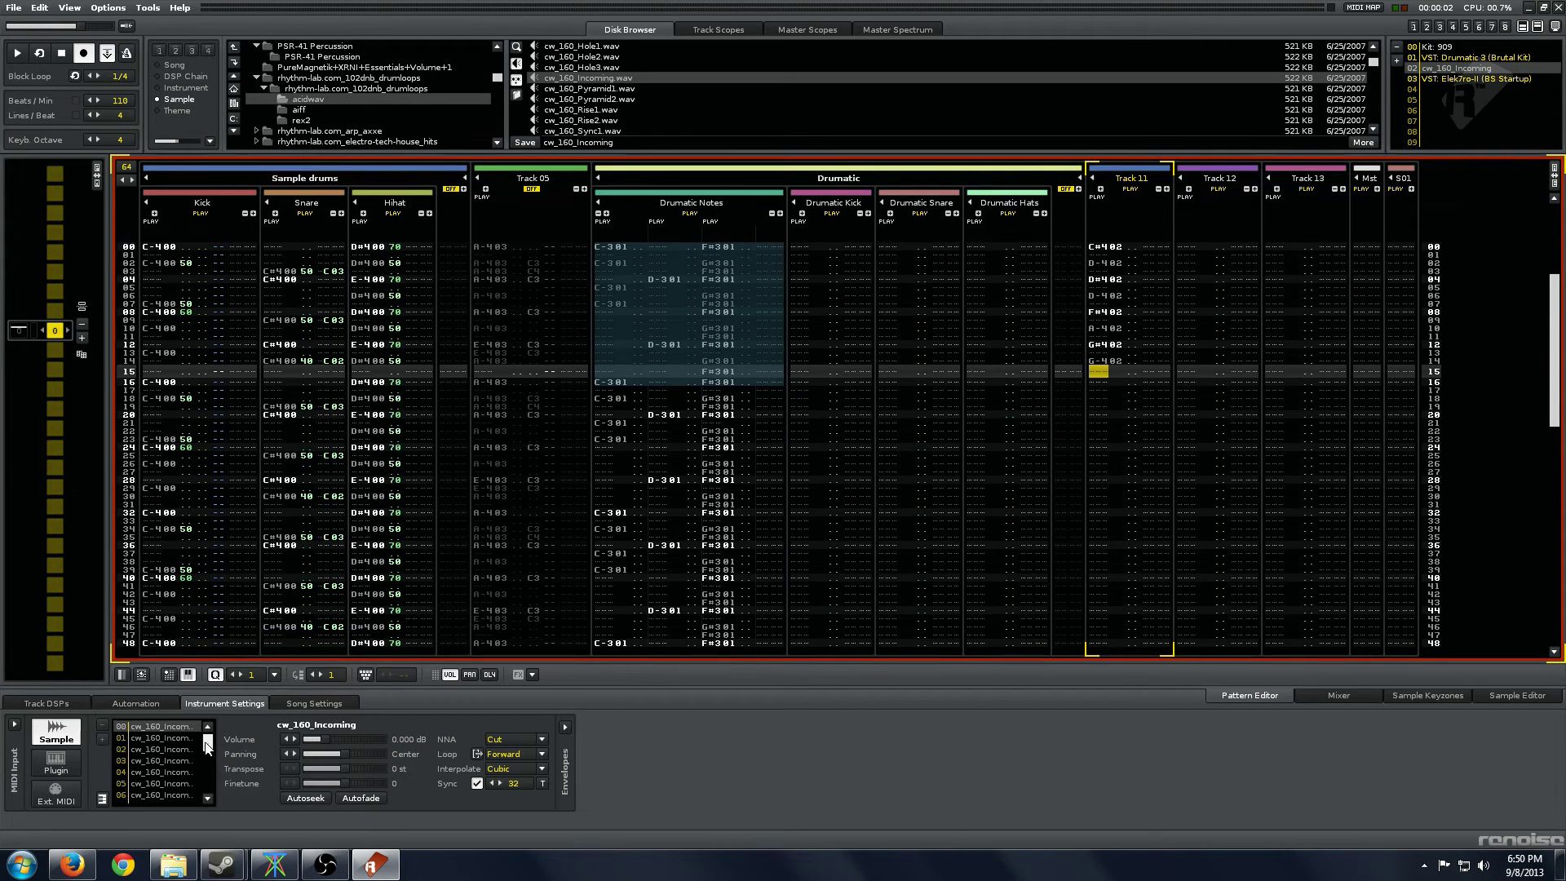
left_click_drag(208, 742, 170, 790)
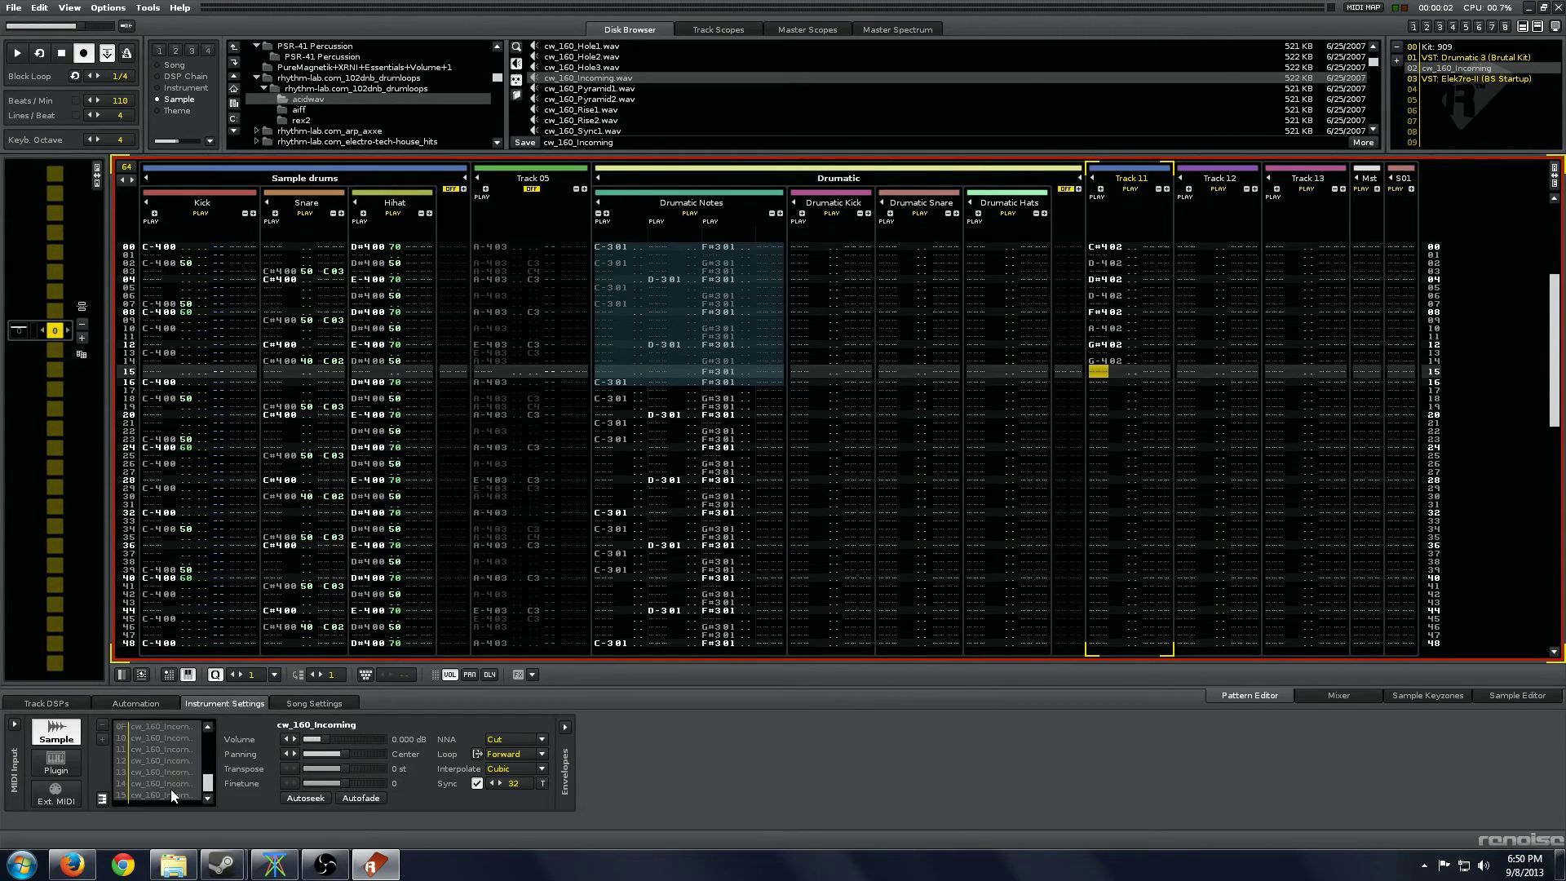
left_click(507, 754)
left_click(938, 314)
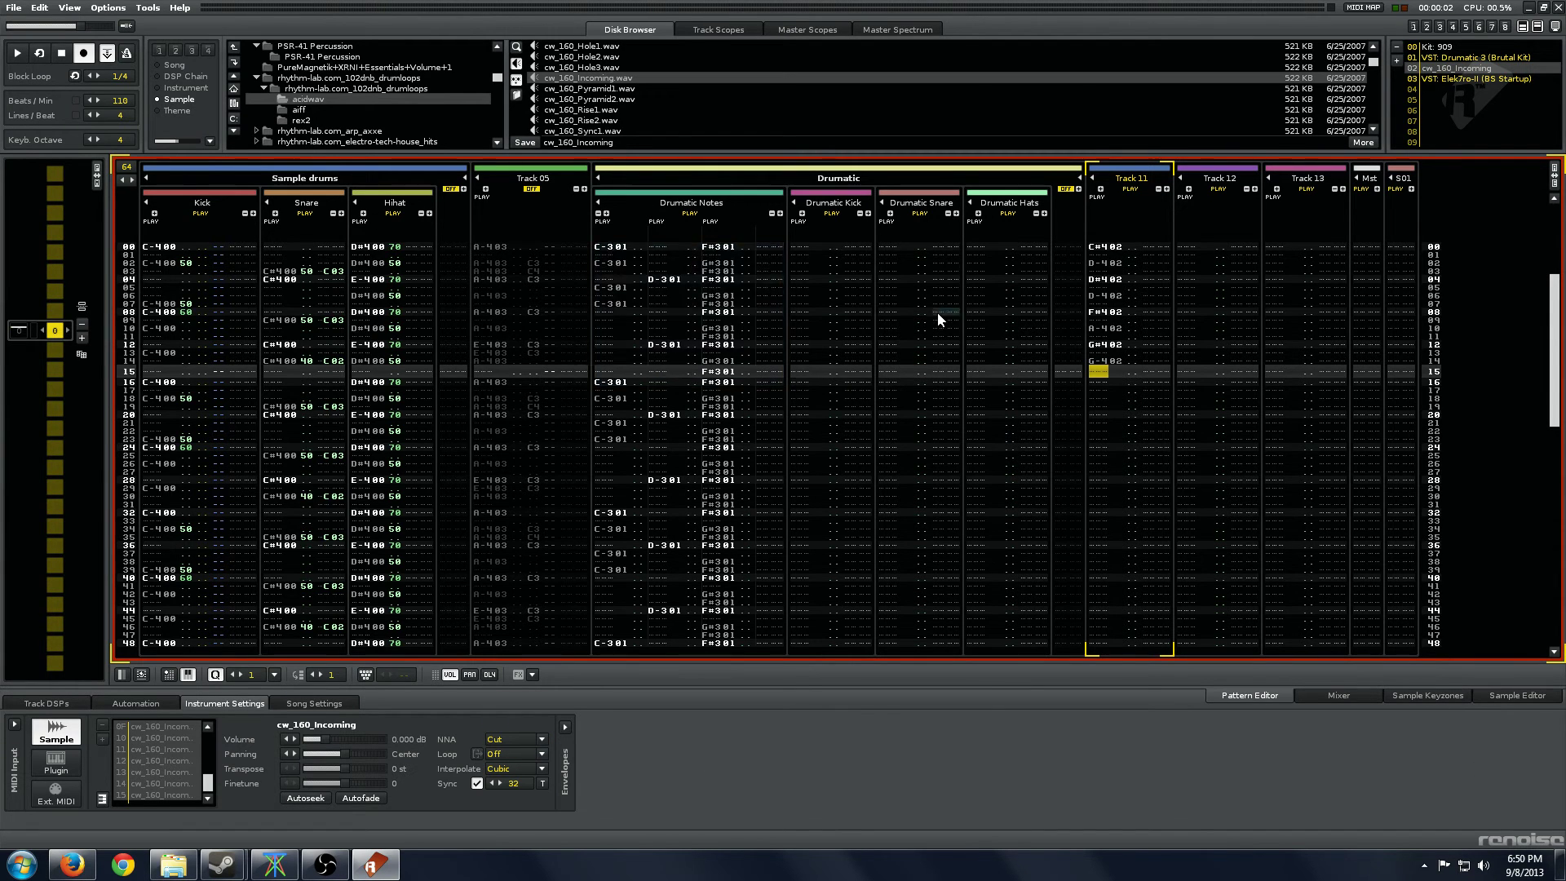
key("space")
key("Tab")
key("Tab")
key("Tab")
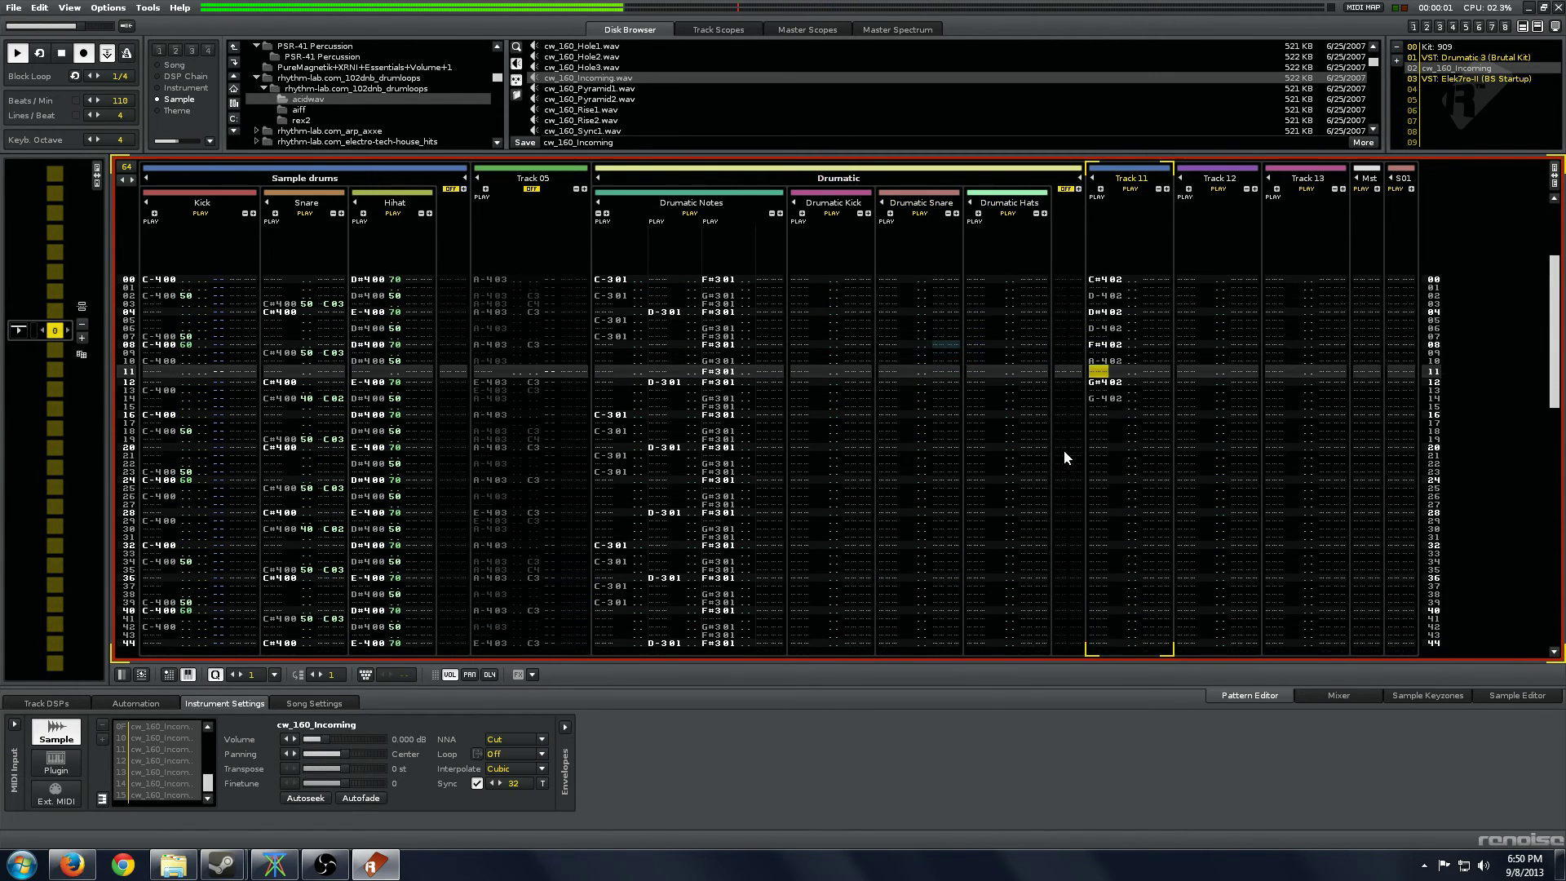
key("space")
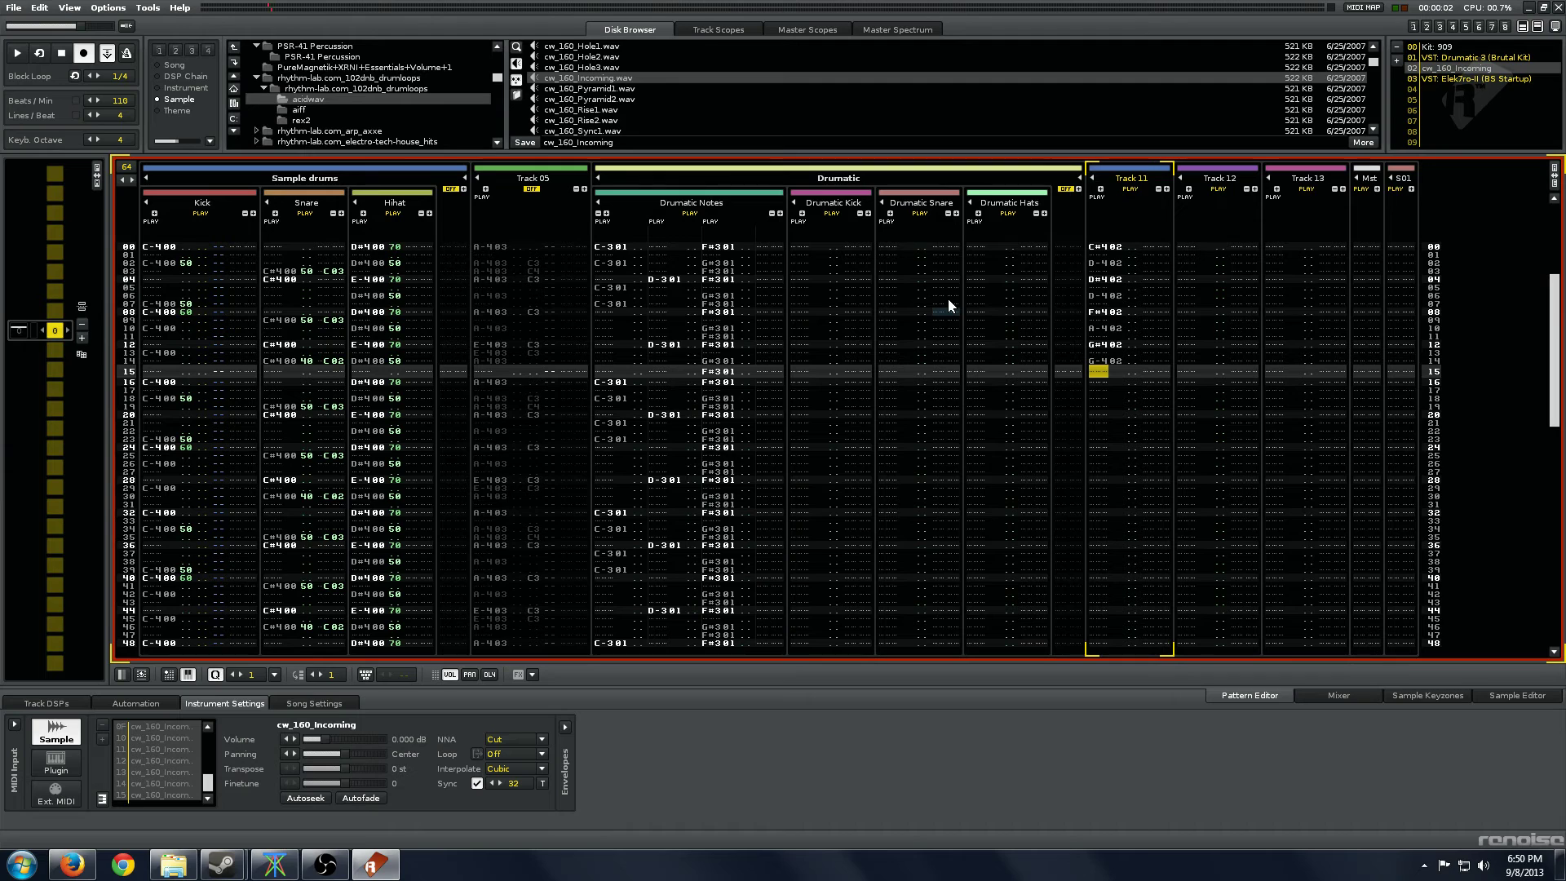
Add a second note column to Track 11.
left_click(1100, 189)
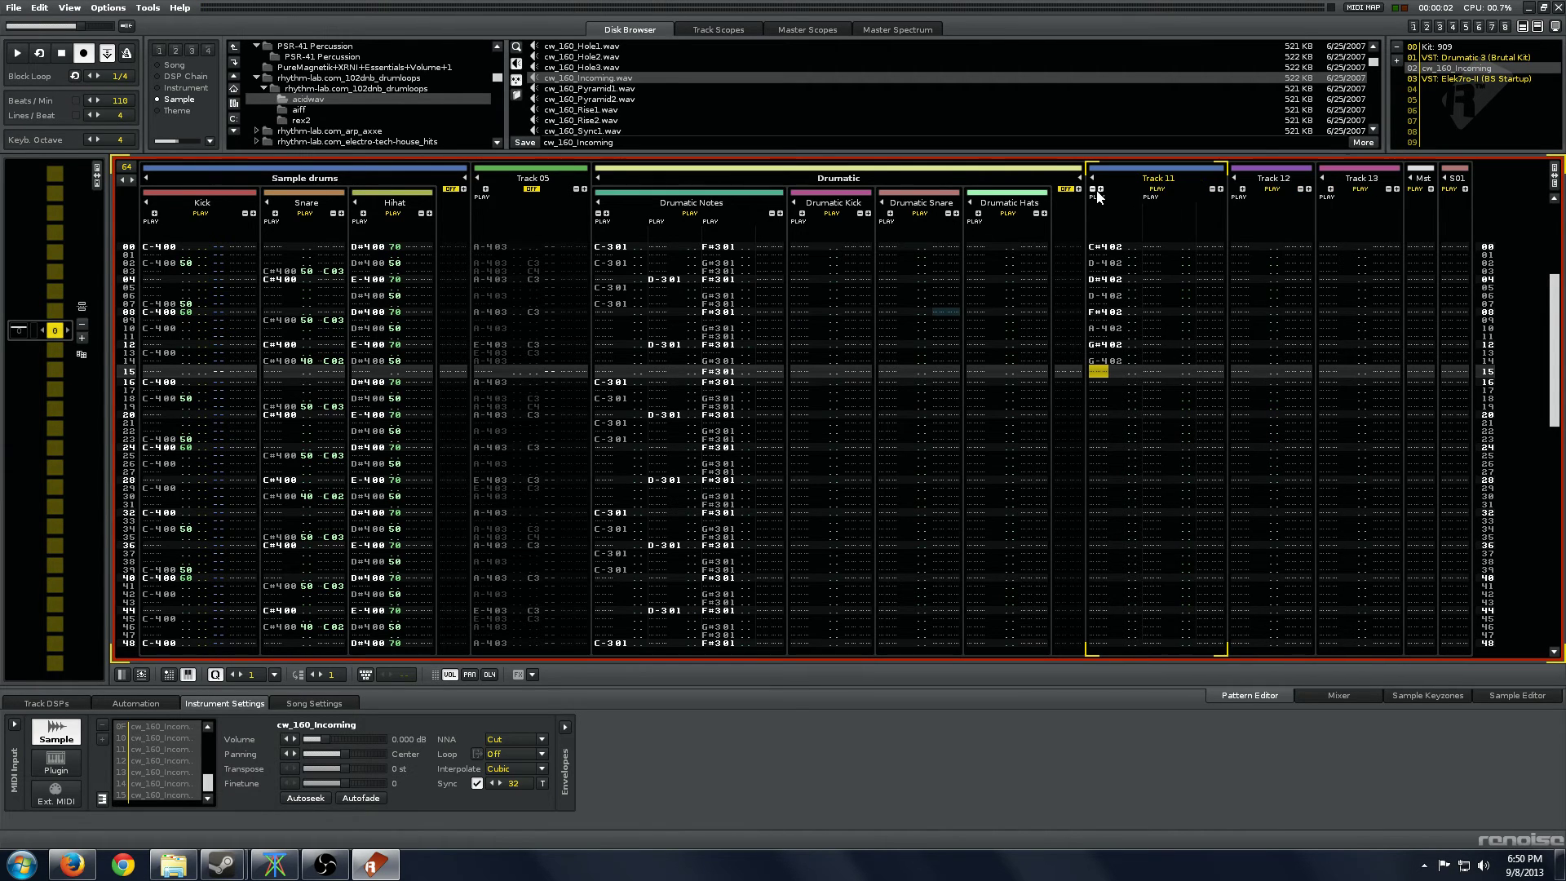
key("alt+Right")
key("alt+Left")
key("alt+Right")
key("space")
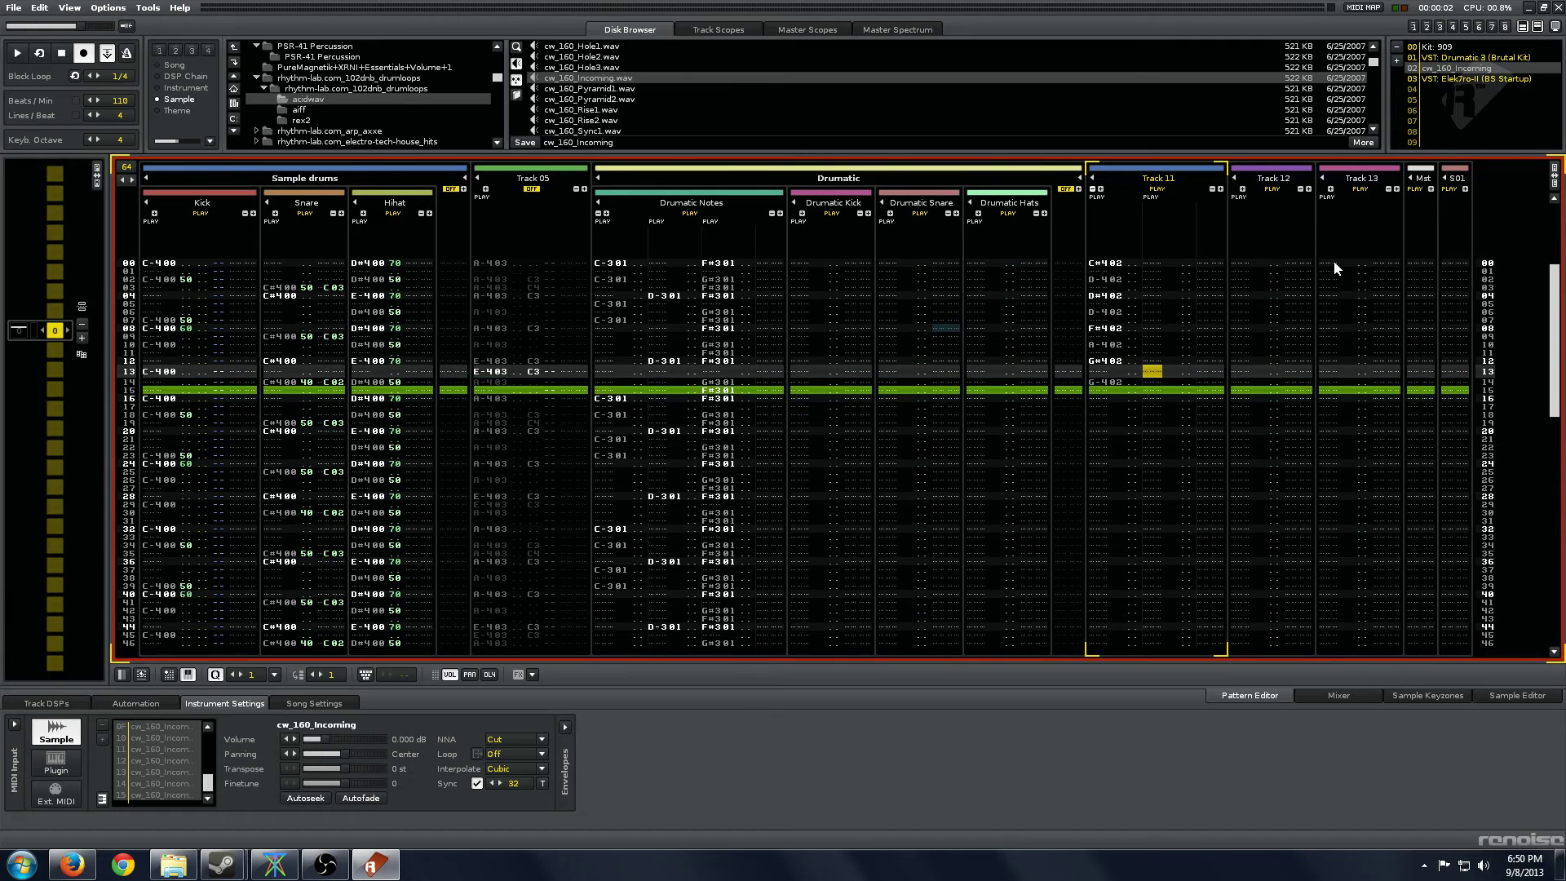
Enter the slice notes F-5, E-5 and C-5 on lines 01 to 03 of Track 11's second note column.
key("Up")
key("Up")
key("Up")
key("Up")
key("Up")
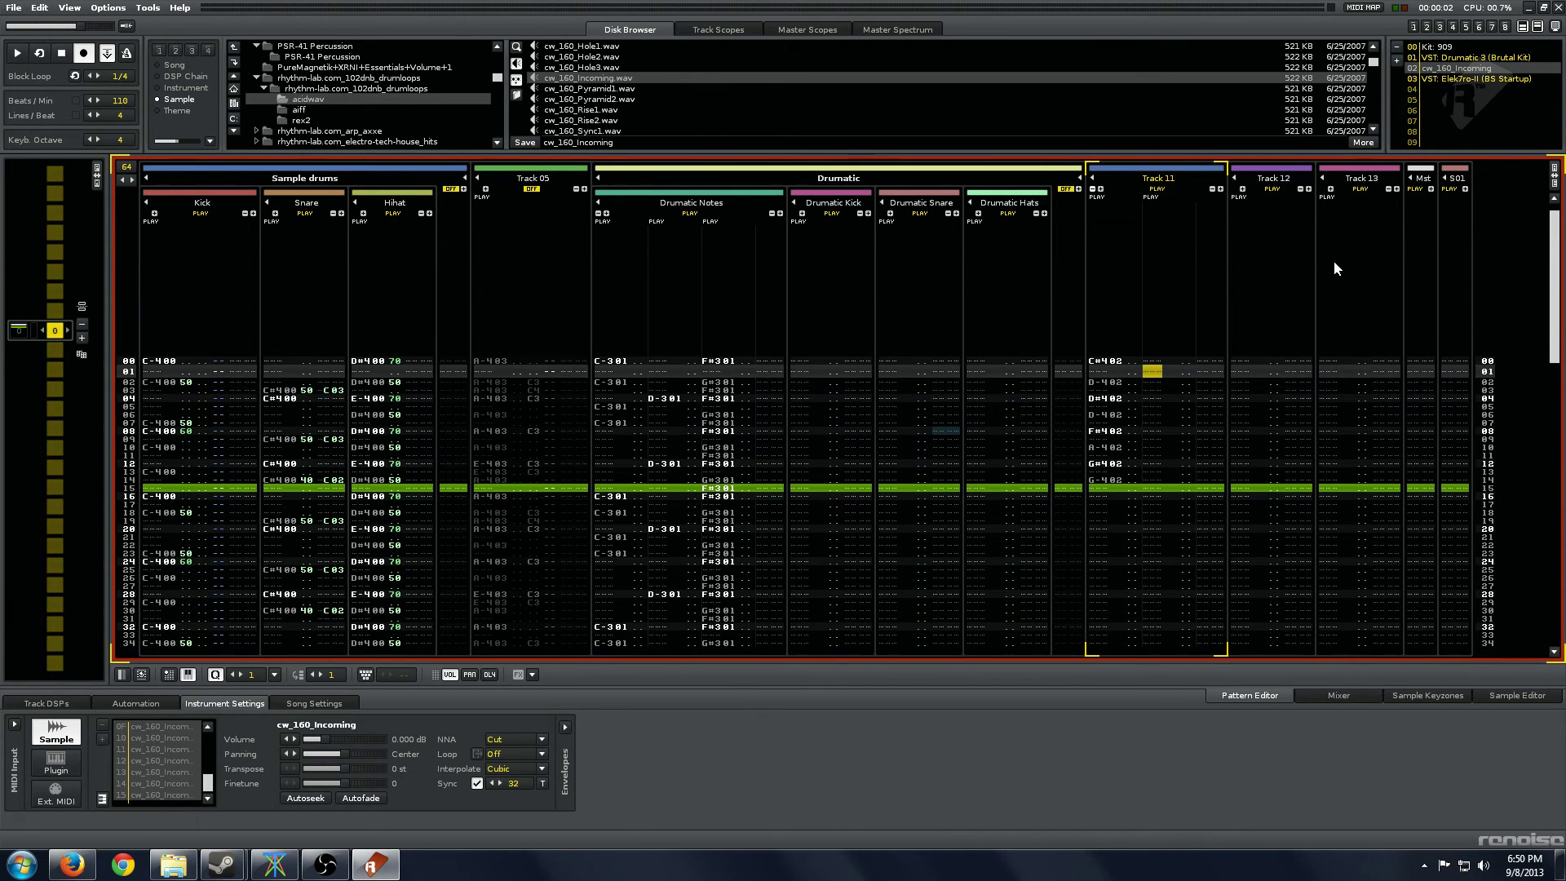
key("b")
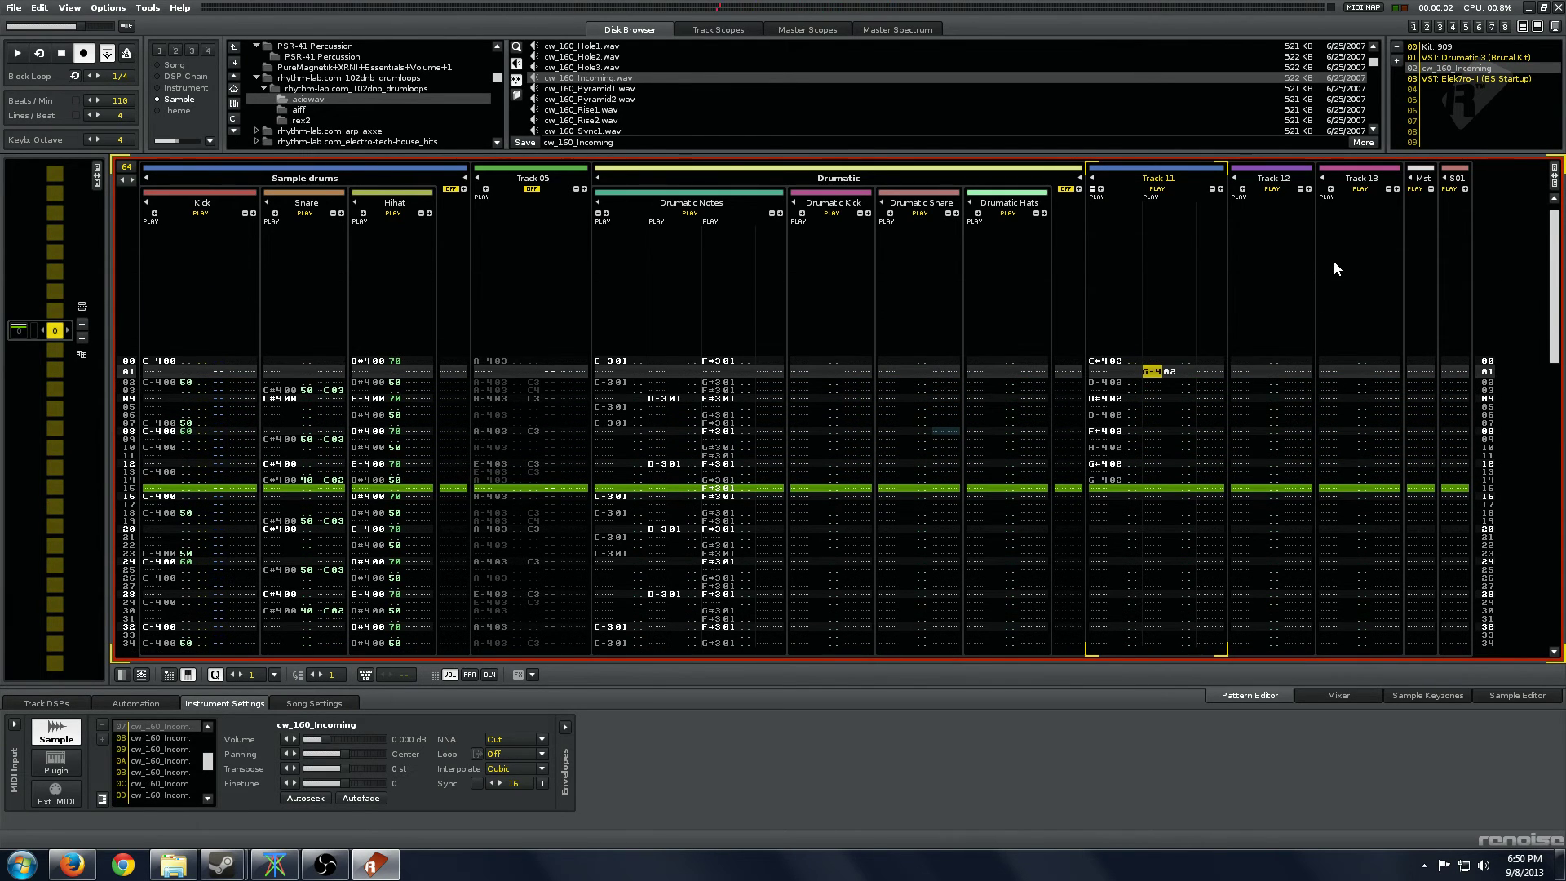
key("r")
key("e")
key("q")
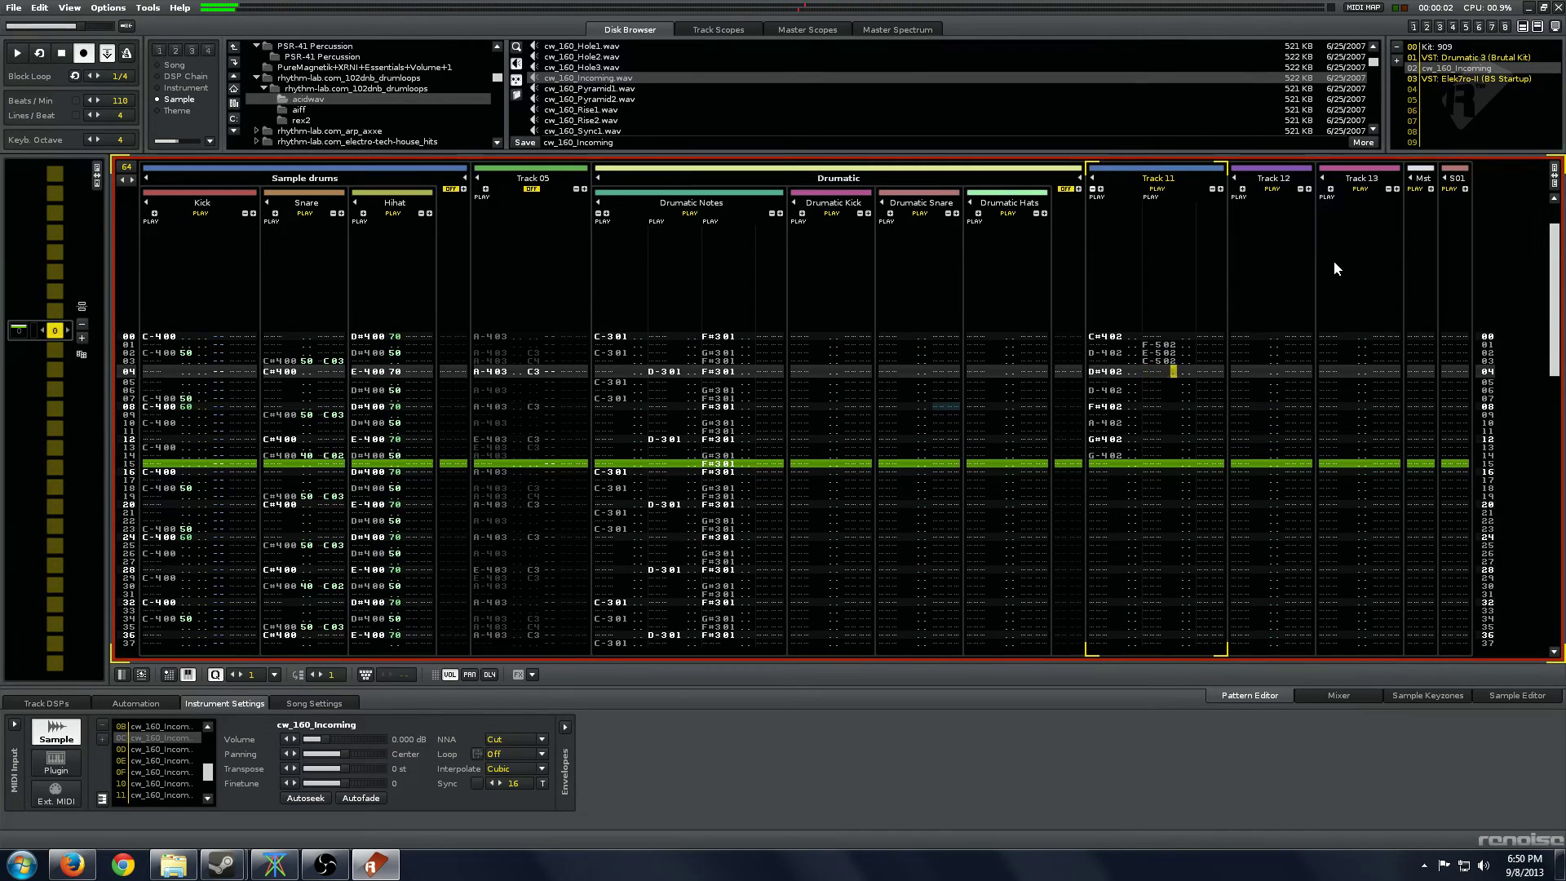
Show Track 11's panning column, enter the note cut C3 there for the second-column notes on lines 01 to 03, and play the pattern.
key("Up")
key("Up")
key("Up")
key("Right")
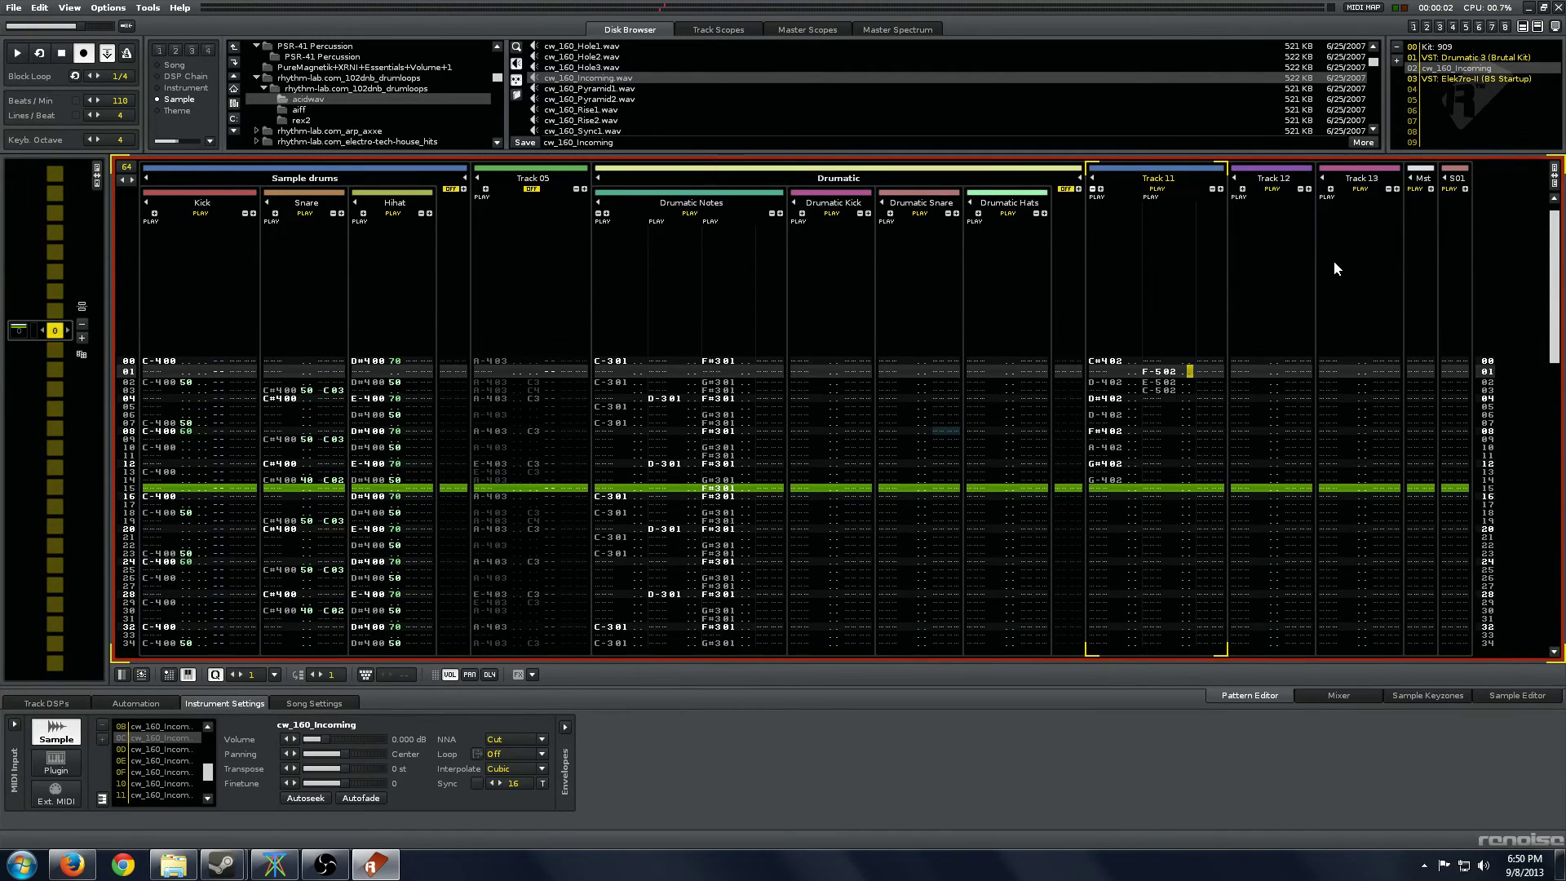
left_click(471, 675)
type("c3c3c3")
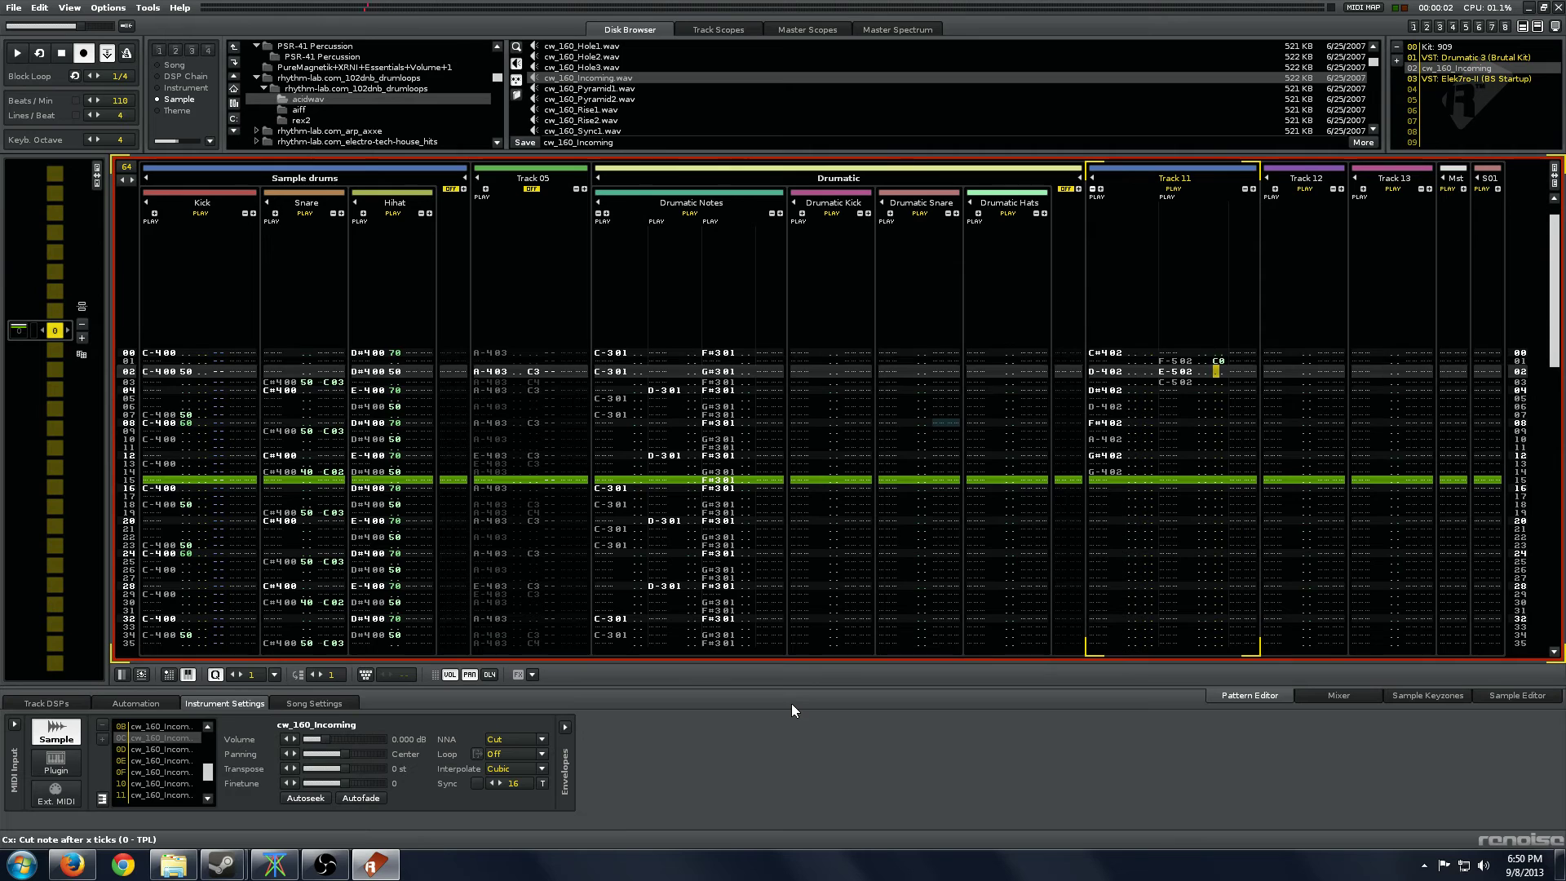
key("space")
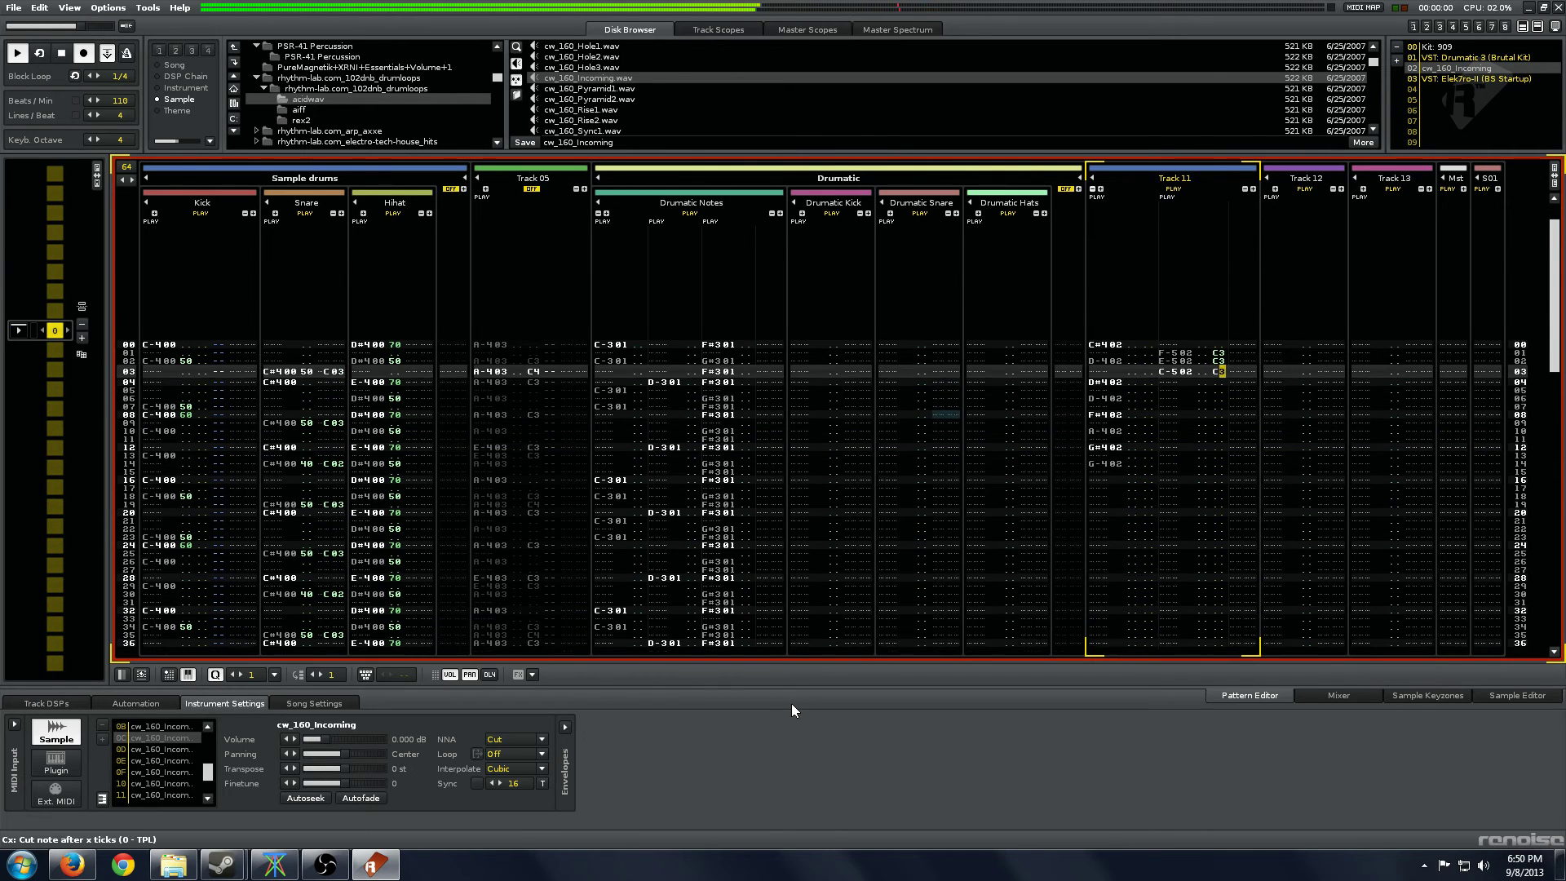
key("space")
Enter the slice notes G-4 on line 07 and A-4 on line 09 of Track 11's second note column.
key("Left")
key("Left")
key("Left")
key("Left")
key("Left")
key("Left")
key("Left")
key("Down")
key("Right")
key("Down")
key("b")
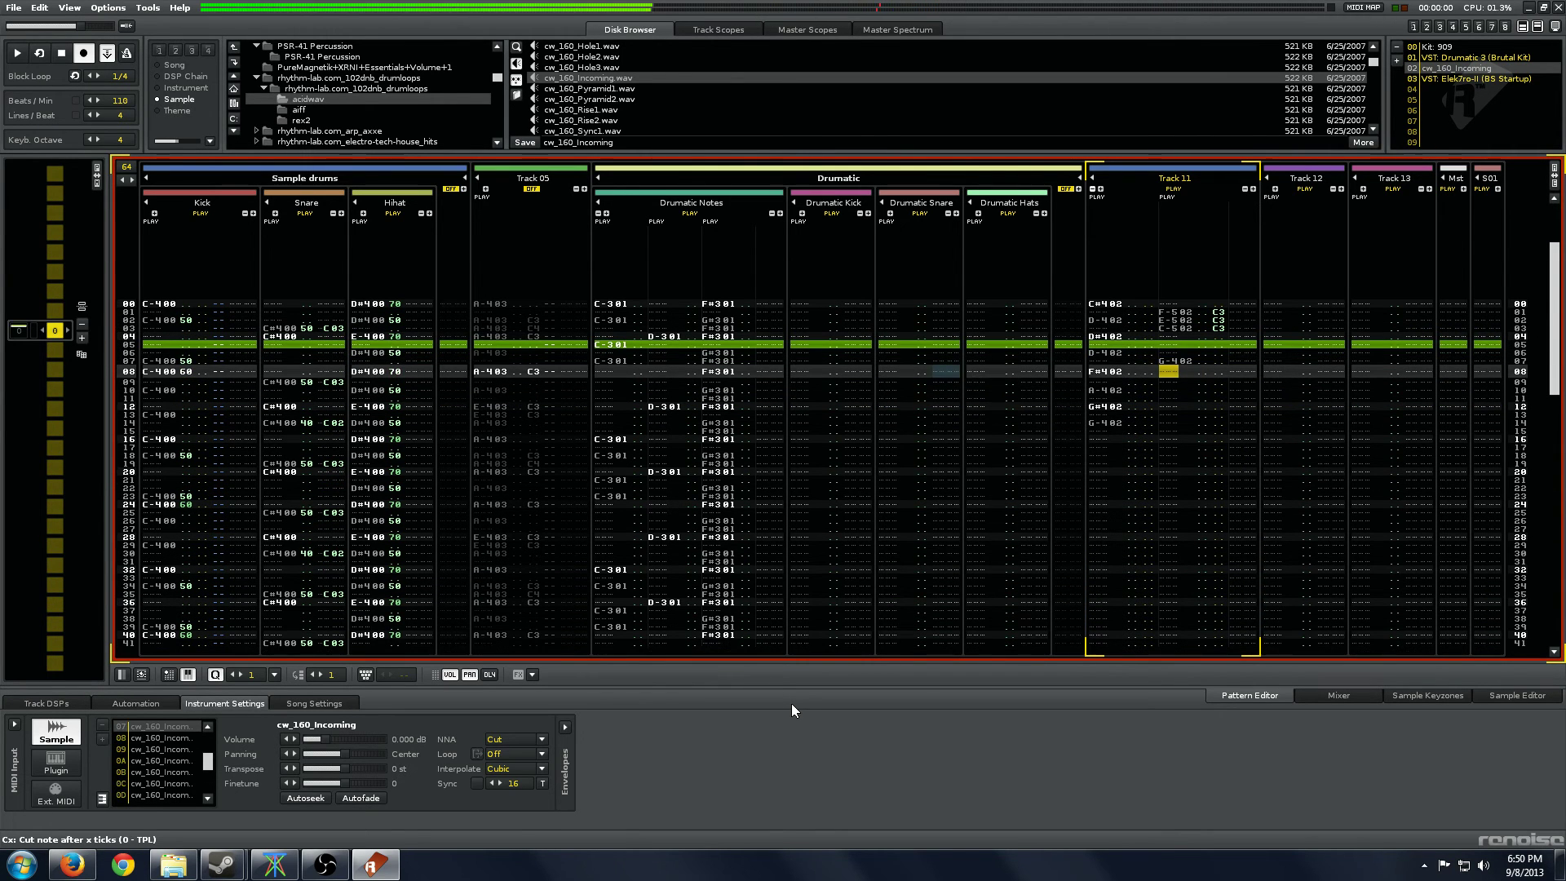
key("Right")
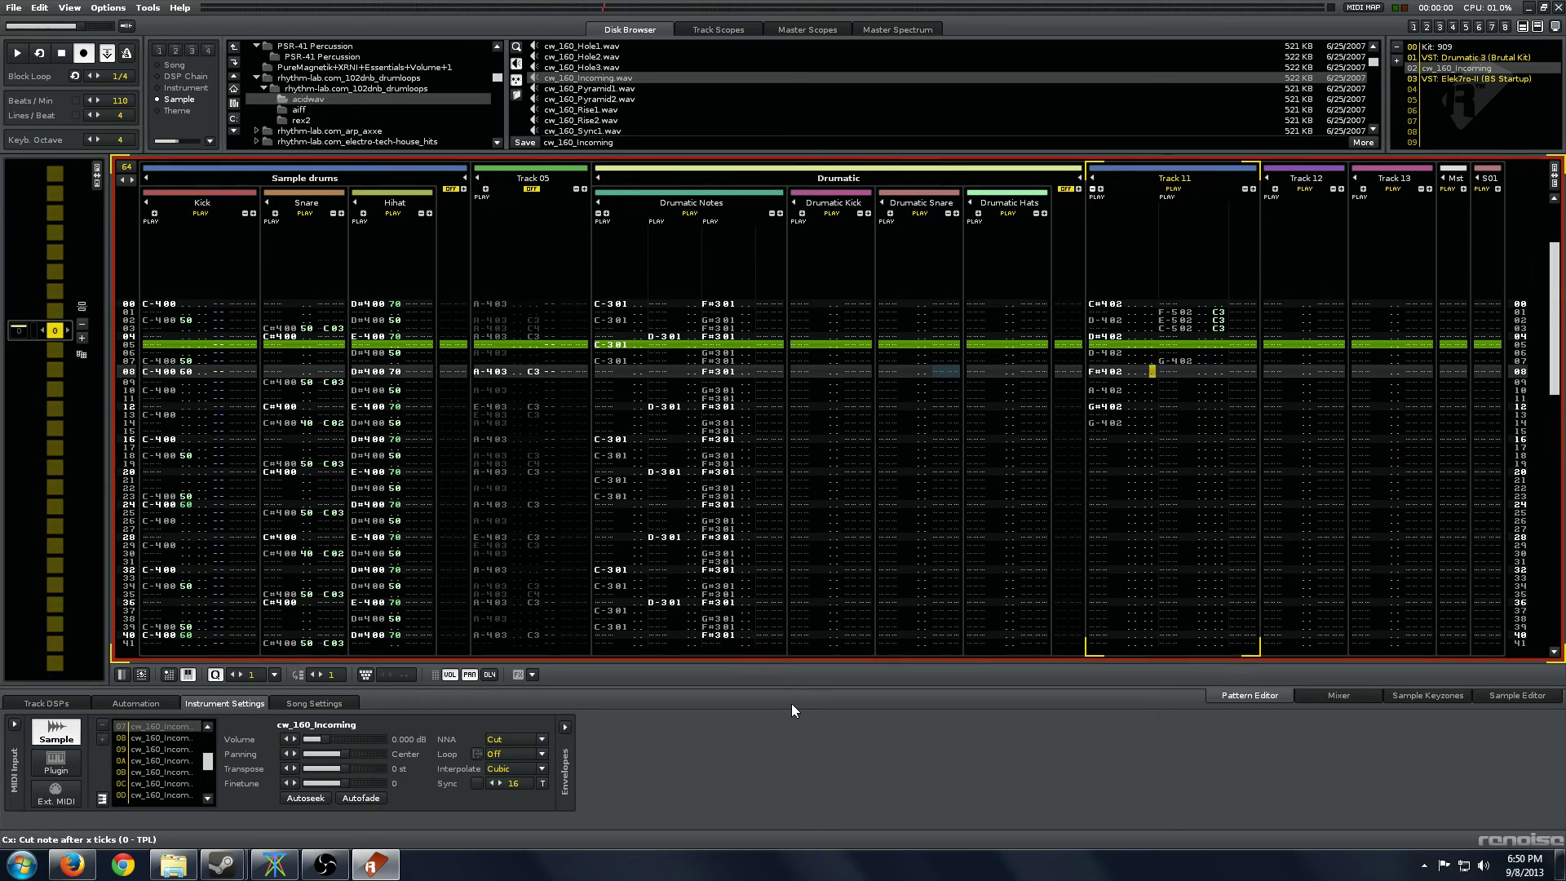
key("Down")
key("Right")
key("n")
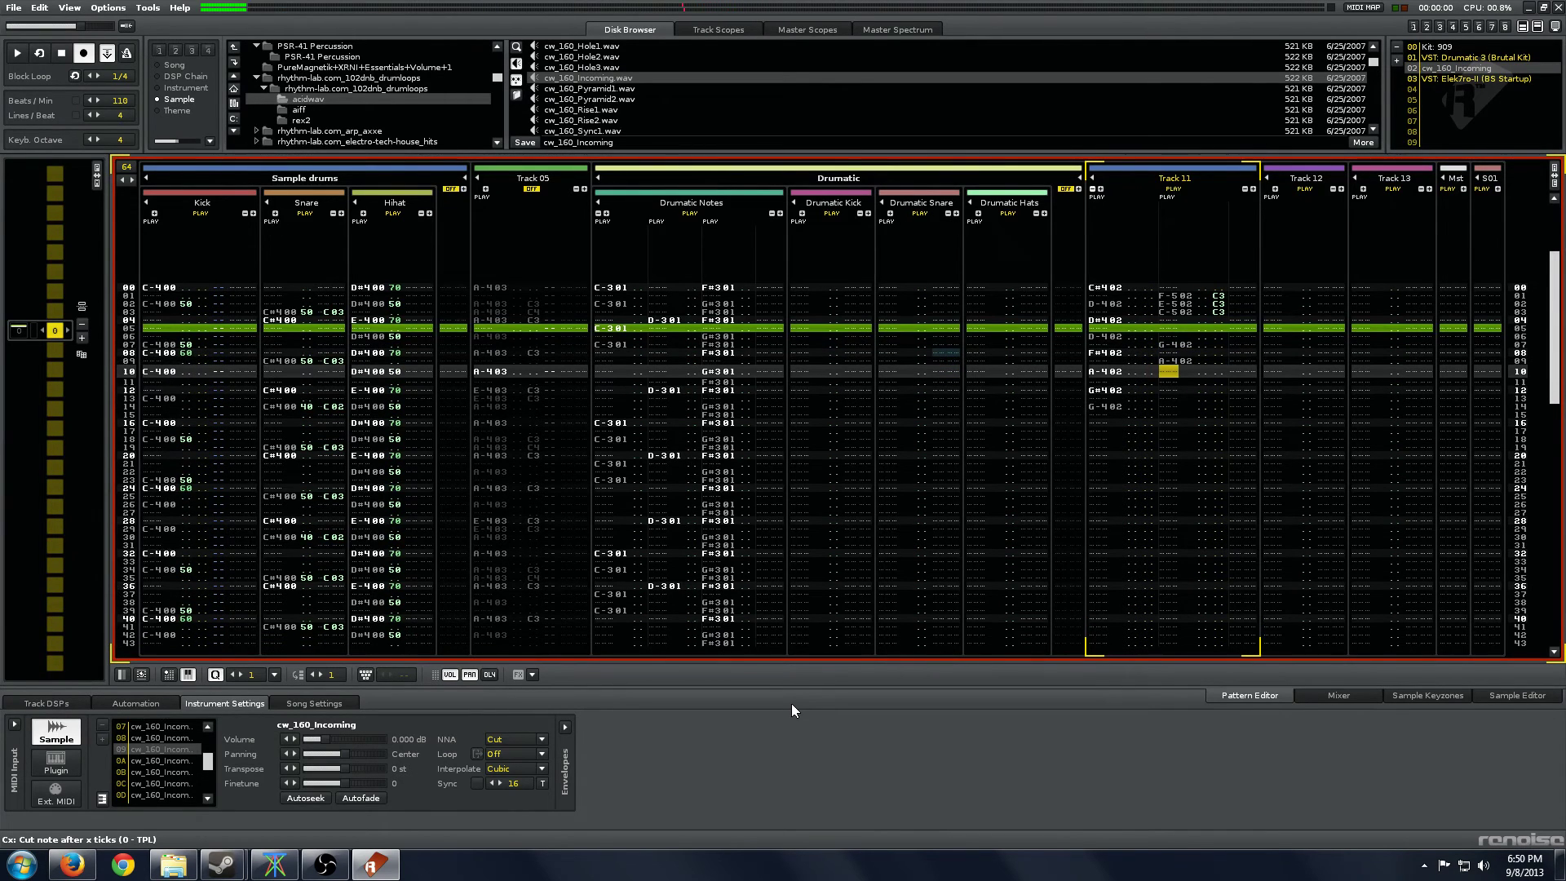
Give the A-4 note on line 09 of Track 11's second note column volume 50 and the note cut C3.
key("Up")
key("Right")
type("c")
key("Up")
key("Right")
key("Delete")
key("Up")
key("Left")
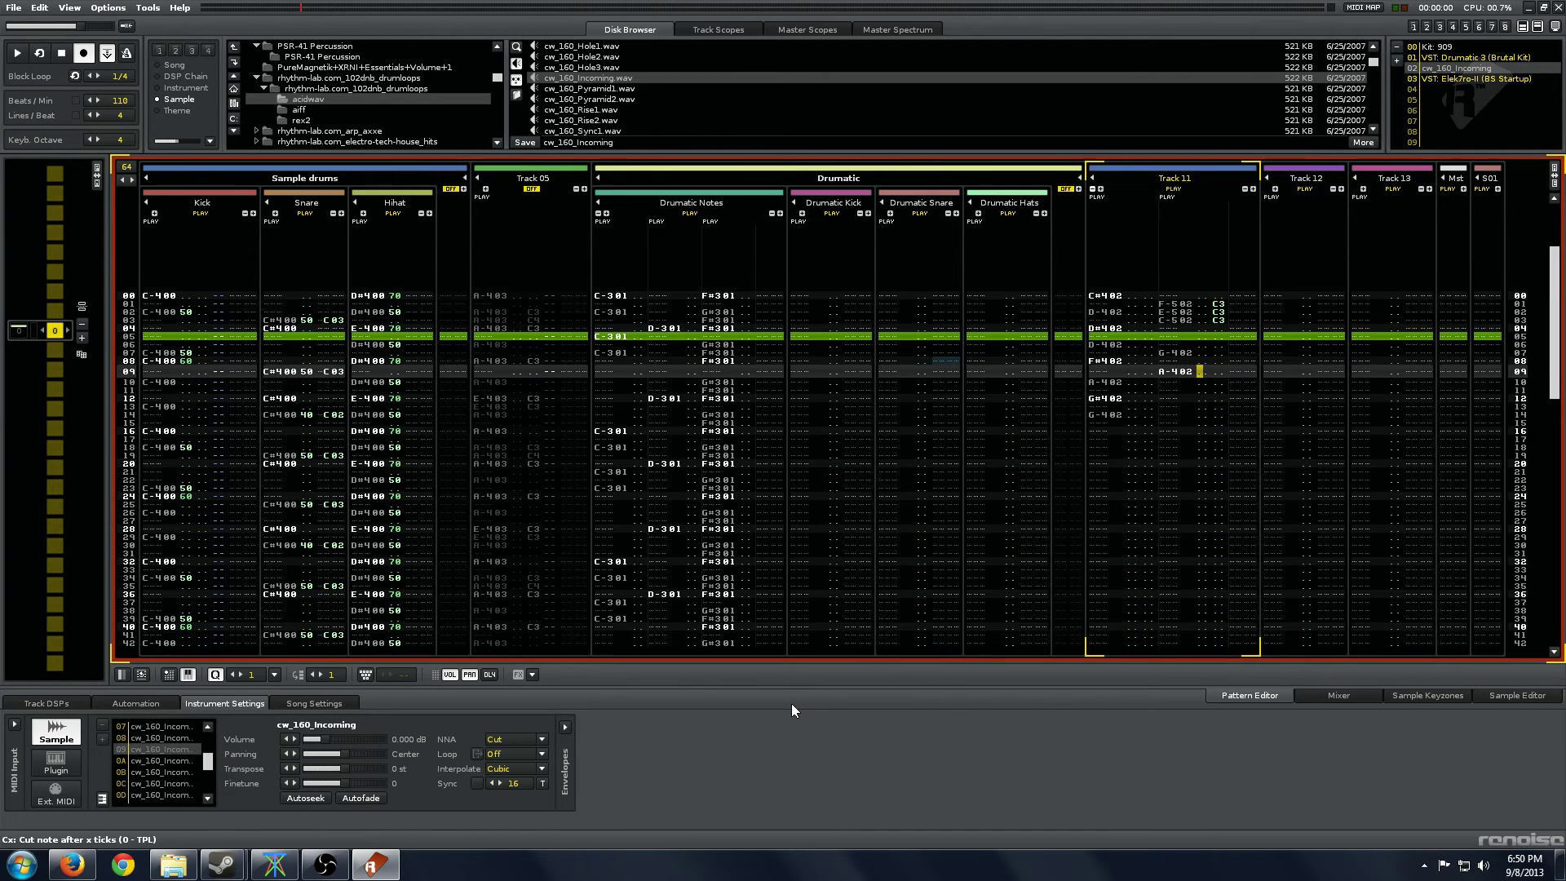
type("5")
key("Right")
key("Right")
key("Up")
type("c")
key("Up")
key("Right")
type("3")
key("Left")
key("Left")
key("Left")
key("Left")
key("Left")
key("Left")
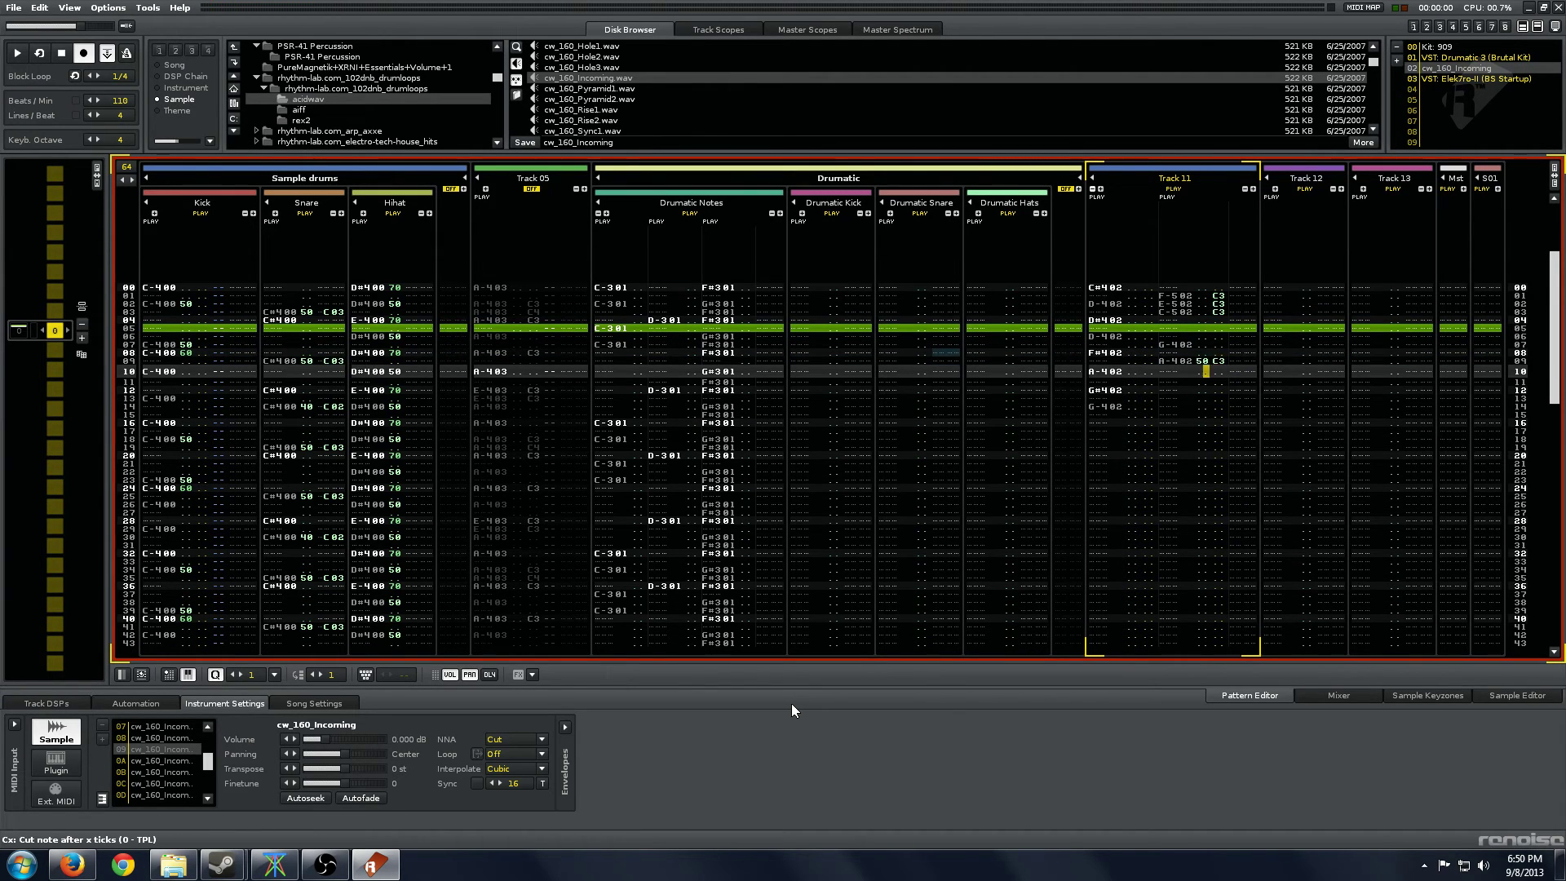
Enter the slice note D-5 with the note cut C3 on line 13 of Track 11's second note column.
key("Down")
key("Down")
key("Down")
key("Down")
key("Up")
key("w")
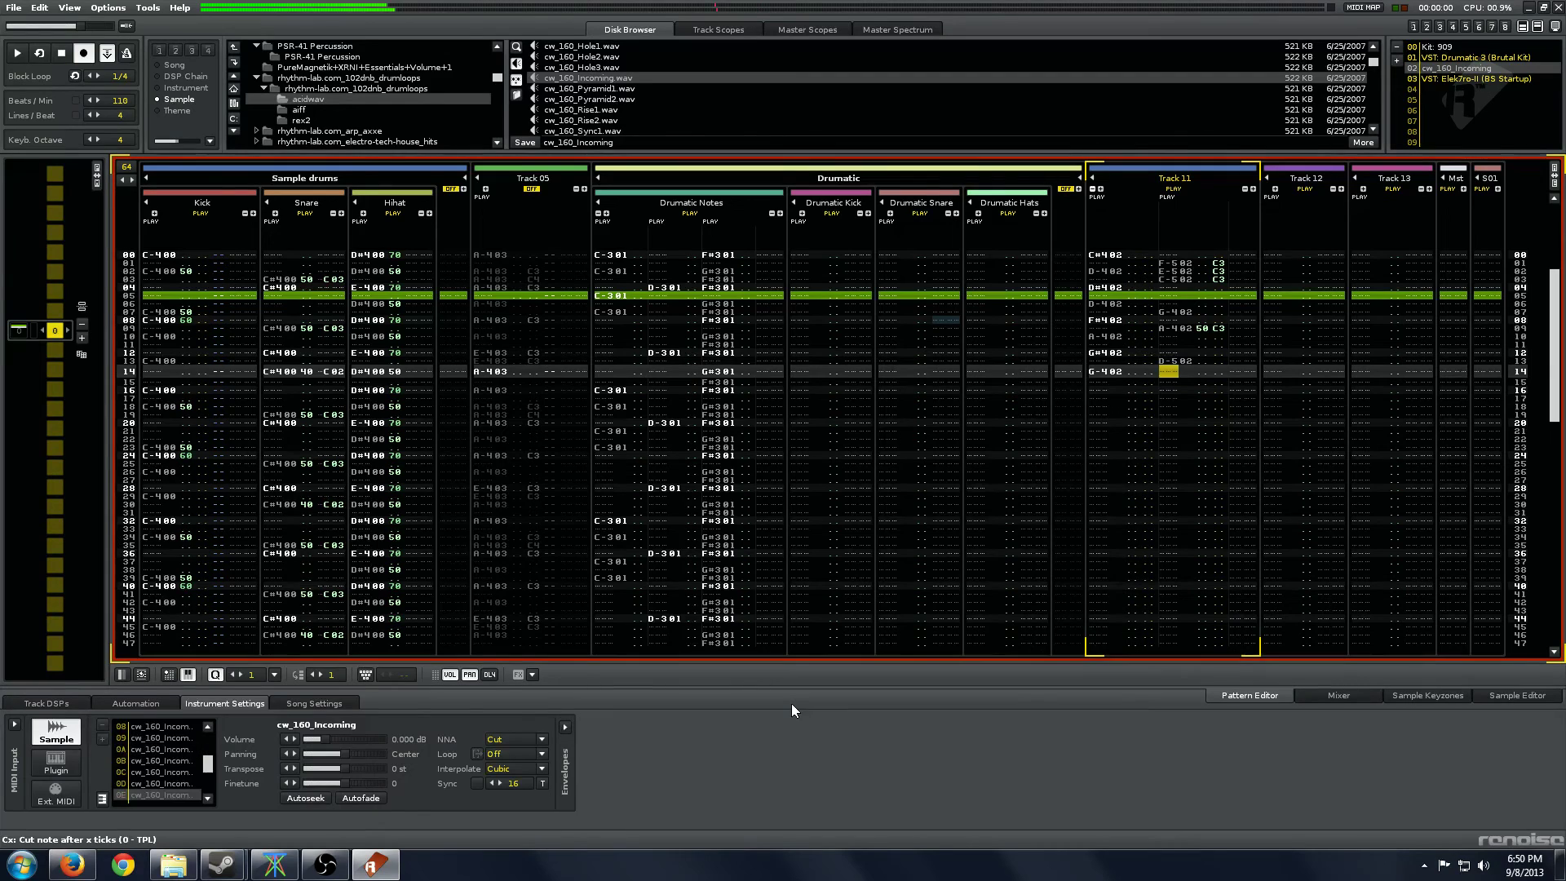
key("Right")
key("Right")
key("Up")
type("c")
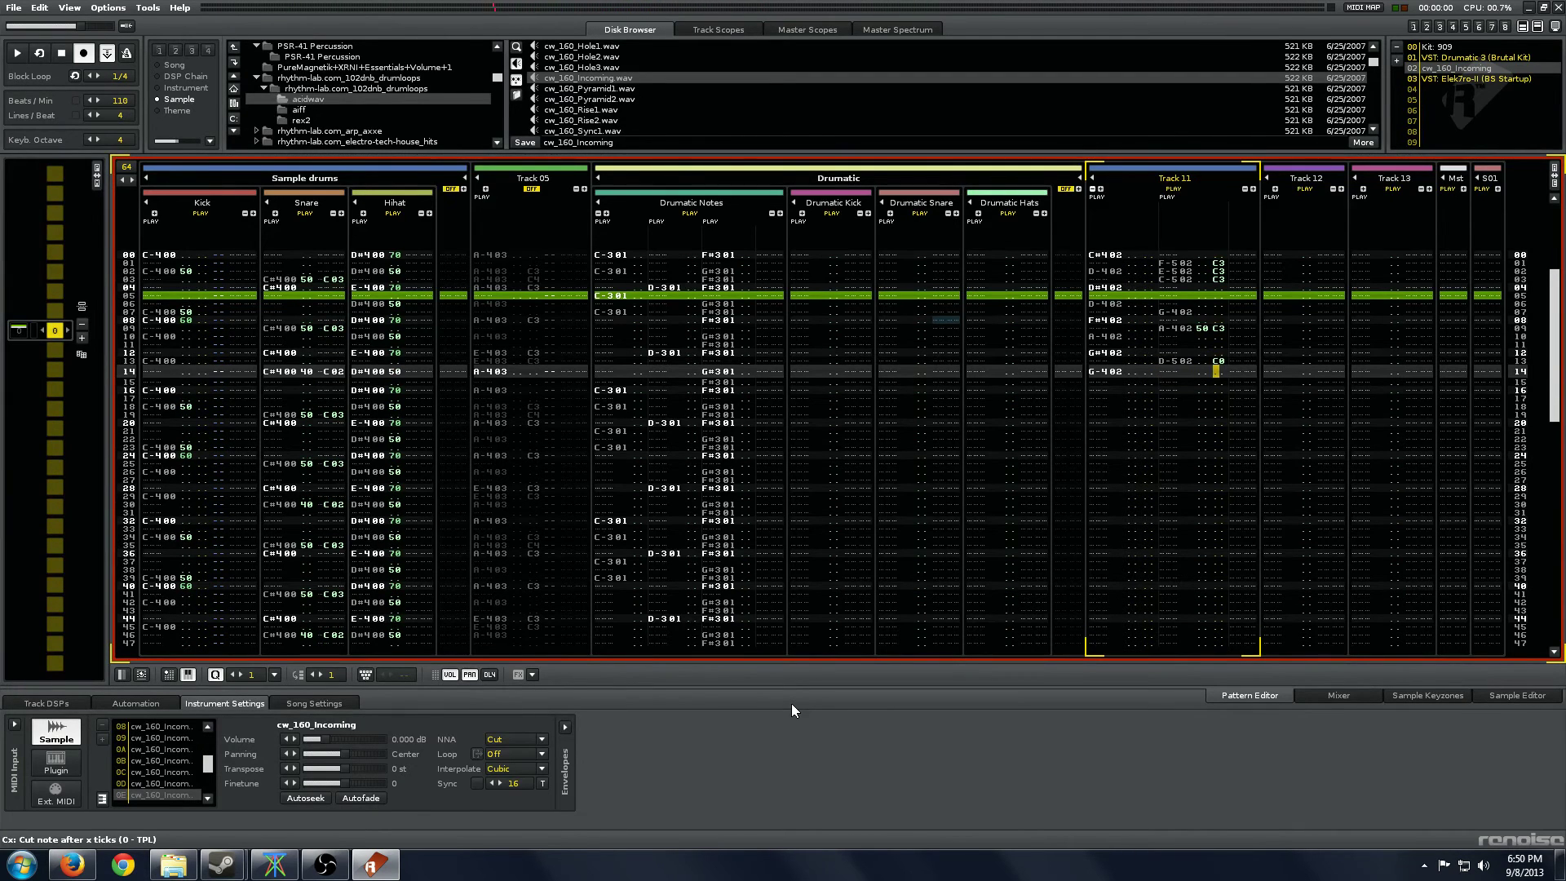
key("Right")
key("Up")
type("3")
Set the volume of the D-5 note on line 13 of Track 11's second note column to 40.
key("Left")
key("Up")
key("Left")
type("50")
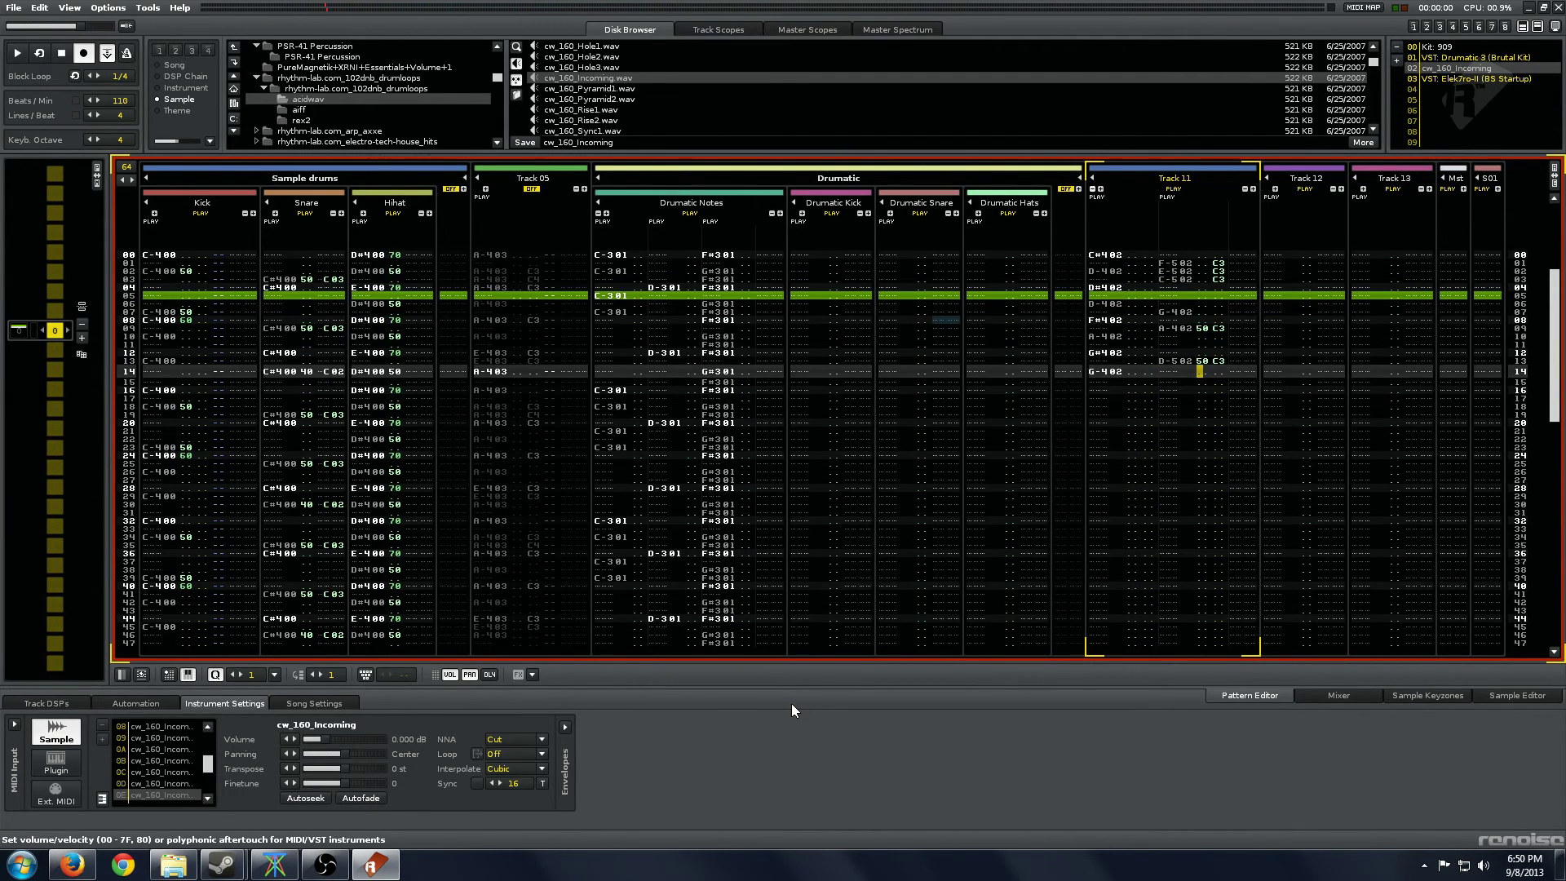
key("Up")
type("4")
Audition different slice notes on line 15 of Track 11's second note column and keep F-5.
key("Down")
key("Down")
key("Left")
key("Left")
key("Left")
key("Left")
key("Up")
key("Right")
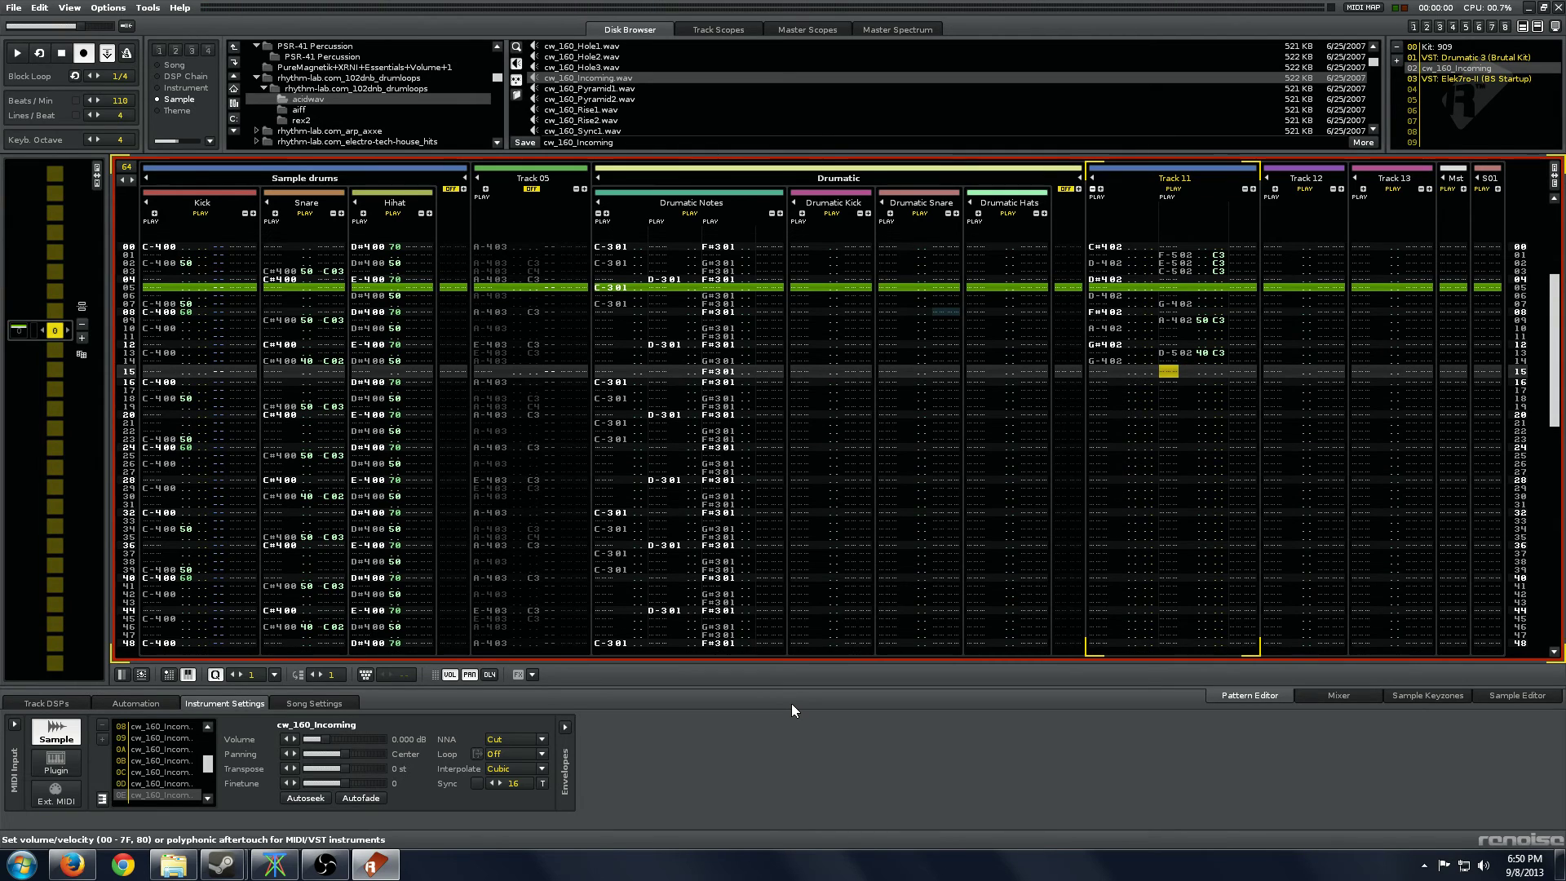
key("n")
key("Up")
key("m")
key("Up")
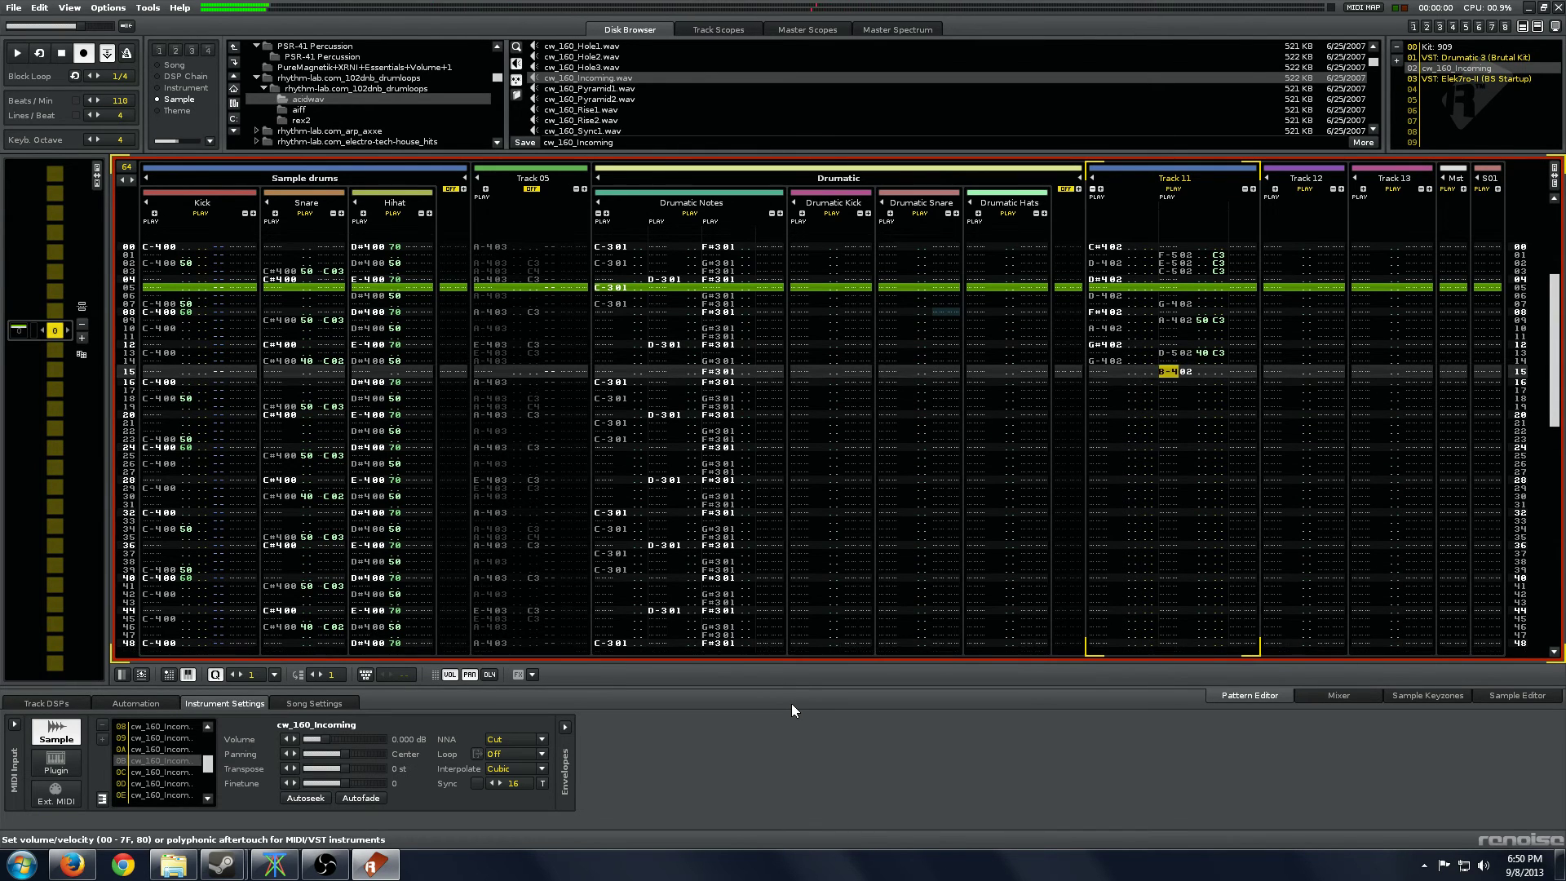
key("q")
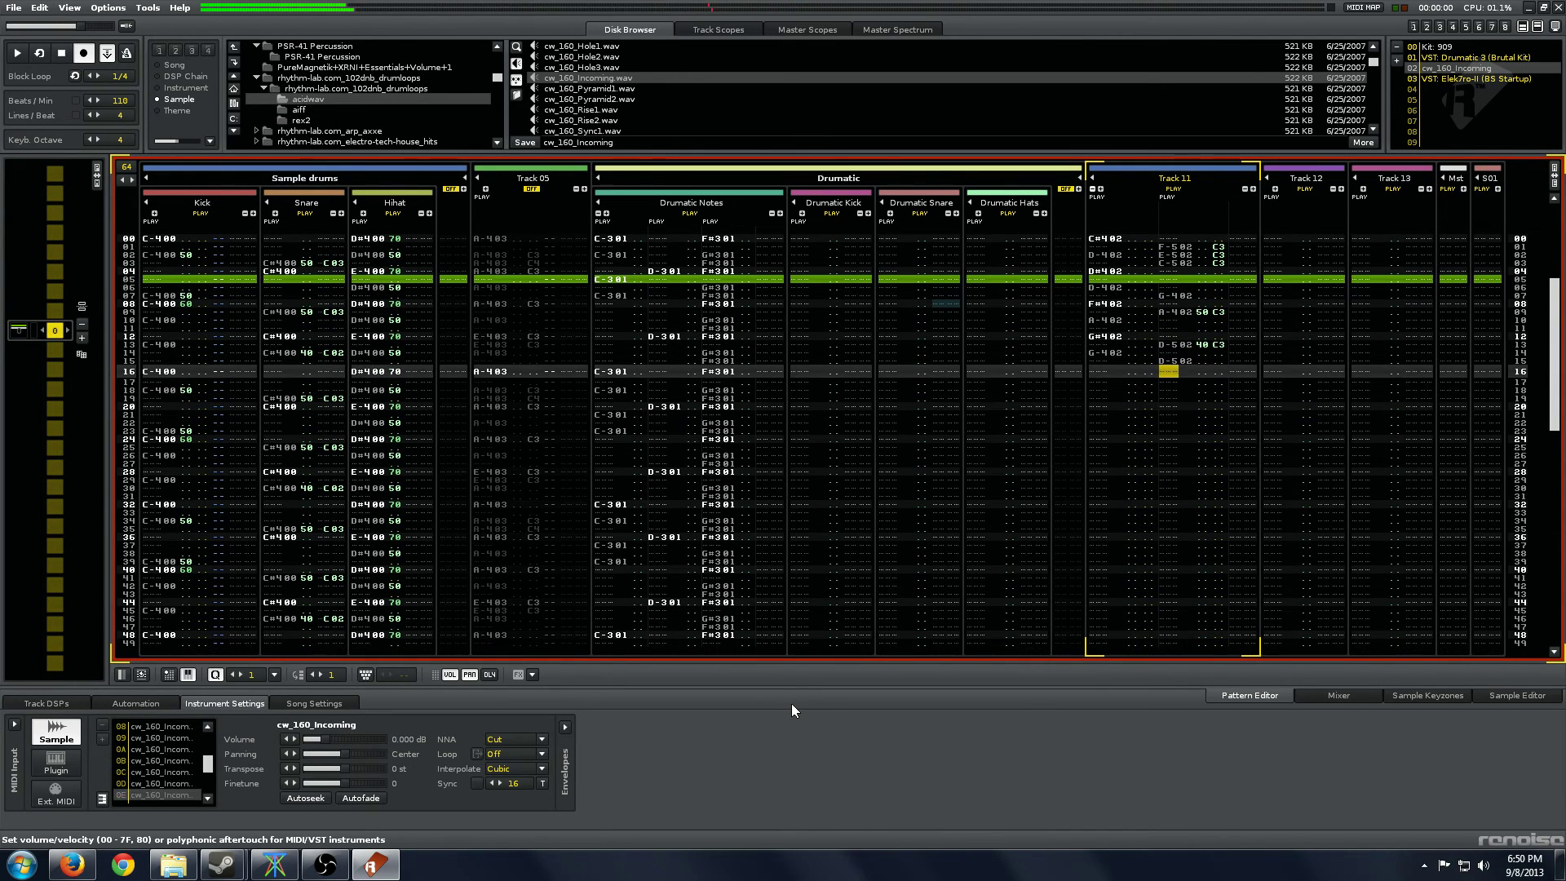
key("Up")
key("e")
key("Up")
key("r")
key("Right")
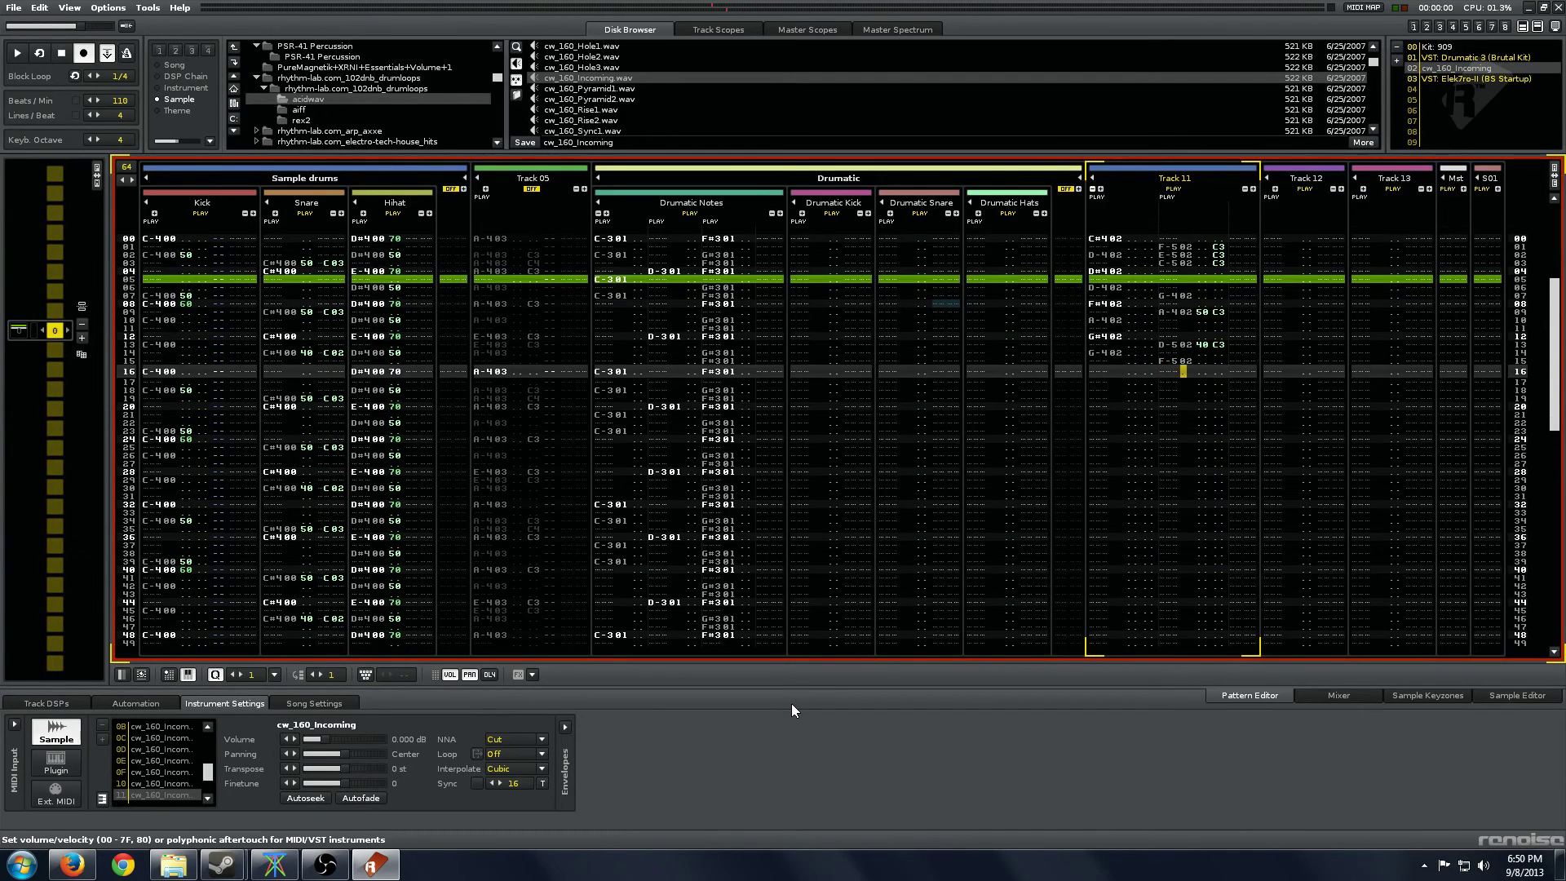
Give the F-5 note on line 15 of Track 11 volume 30 and the note cut C4.
key("Right")
key("Right")
key("Up")
key("3")
key("Right")
key("Right")
key("Up")
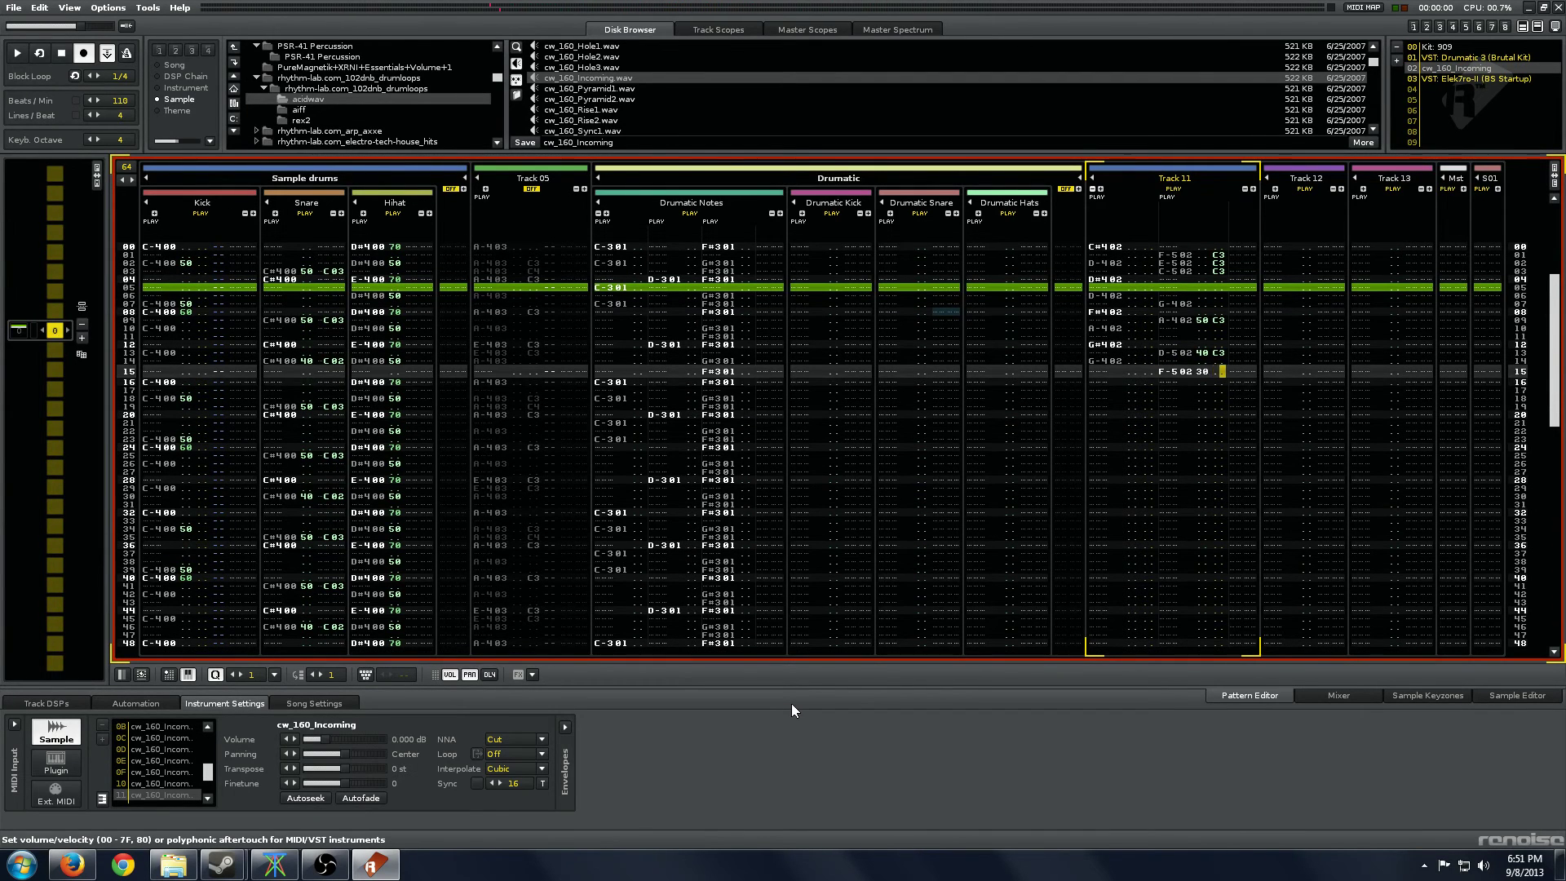
key("c")
key("Up")
type("4")
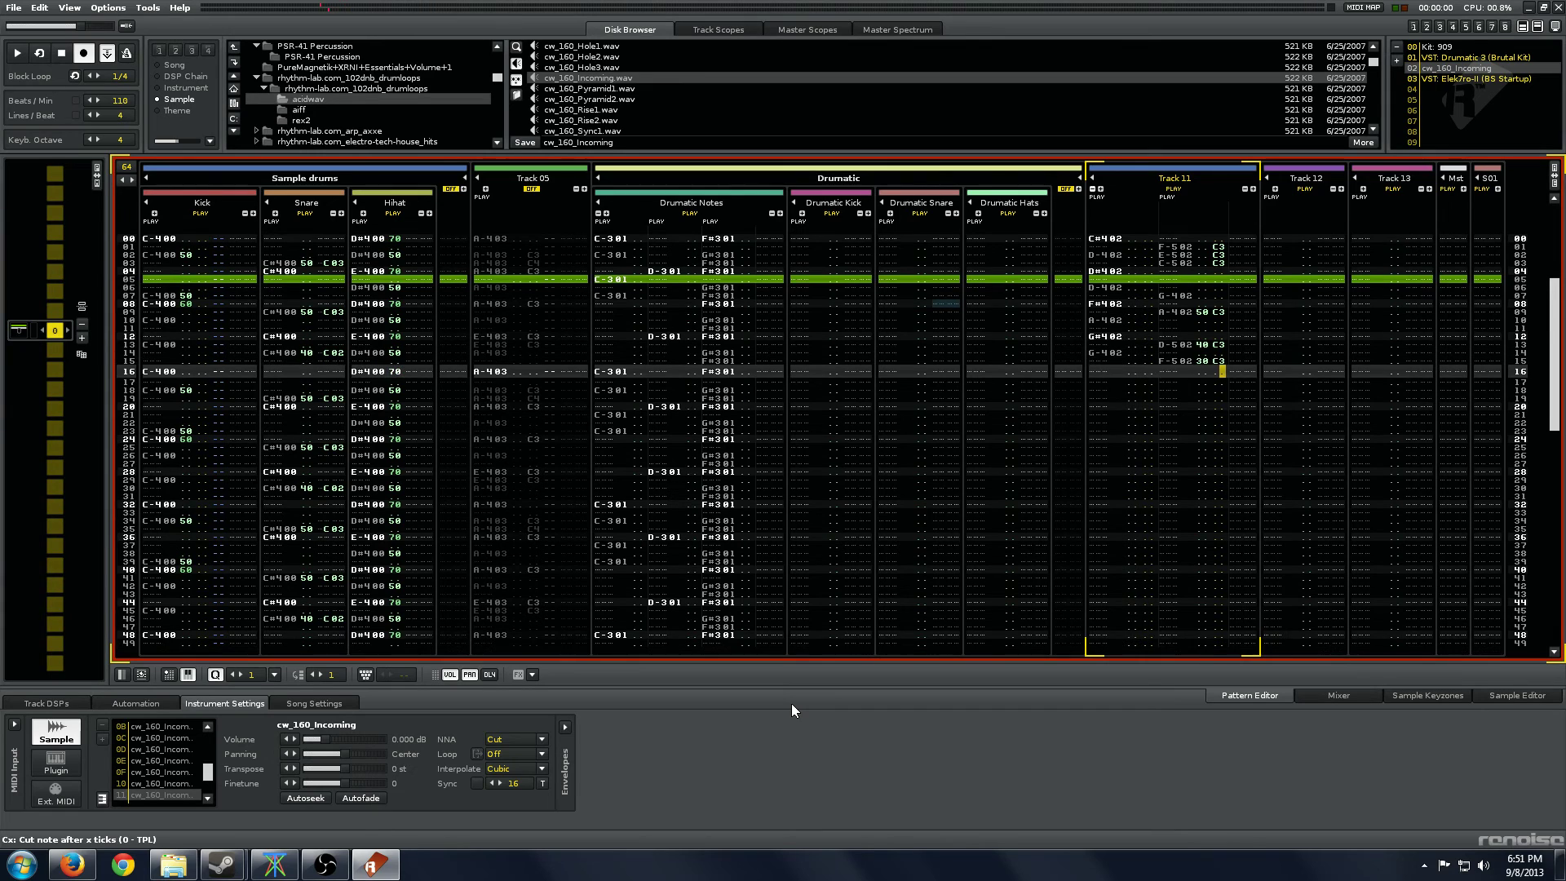
Copy lines 00 to 16 of Track 11, paste them at lines 16, 32 and 48, and play the pattern.
key("Left")
key("Left")
key("Home")
key("Left")
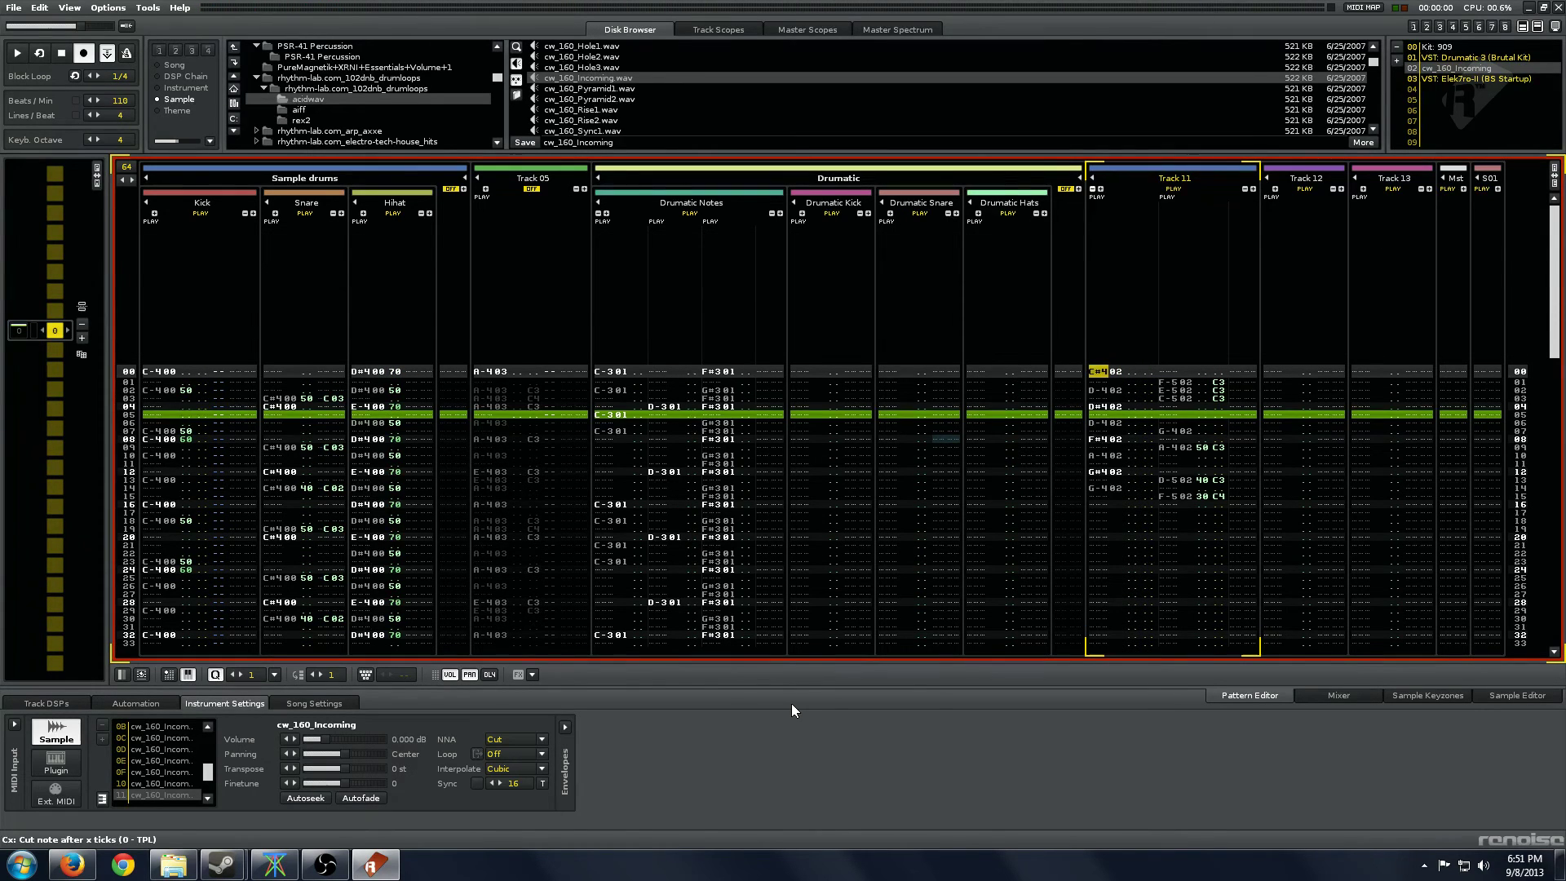
key("shift+Page_Down")
key("ctrl+v")
key("Page_Down")
key("ctrl+v")
key("Page_Down")
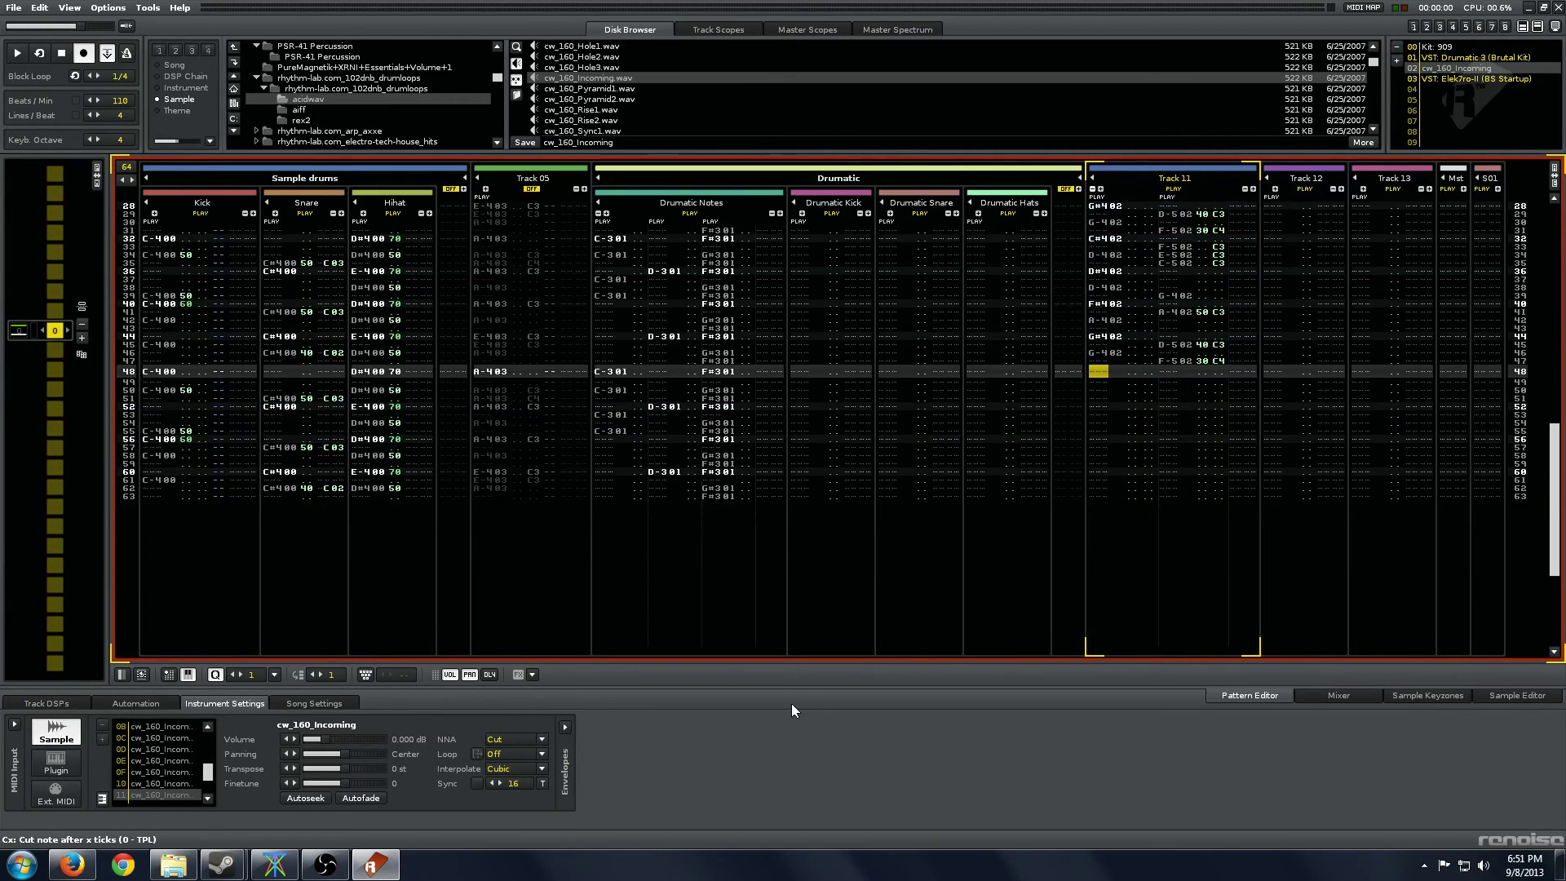
key("ctrl+v")
key("space")
key("Left")
key("Right")
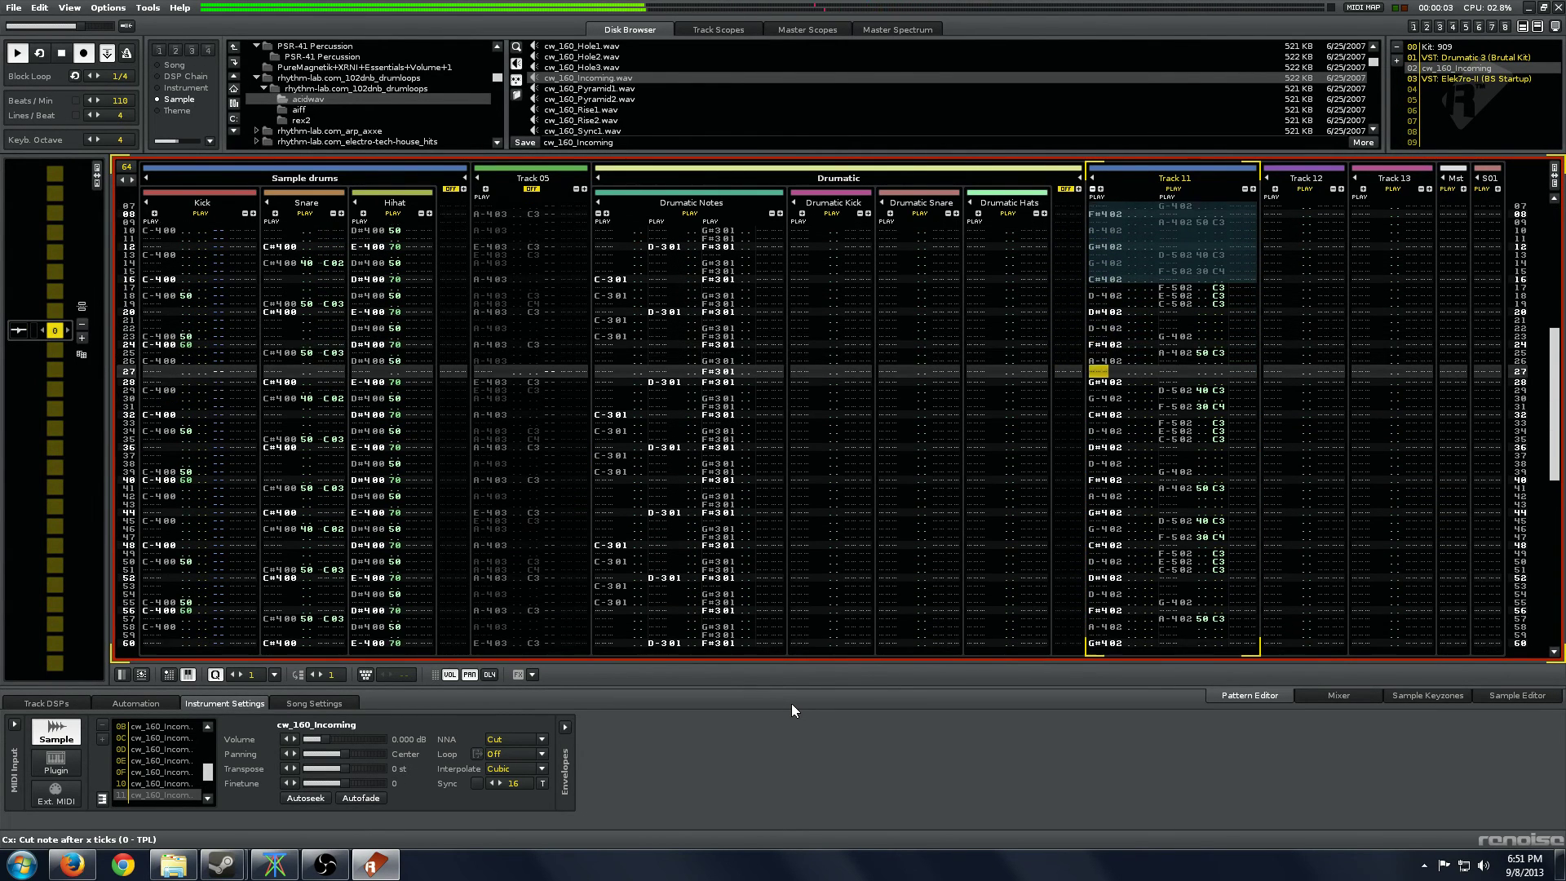
Show the cw_160_Incoming envelopes, enable the volume envelope and turn its sustain off.
left_click(565, 727)
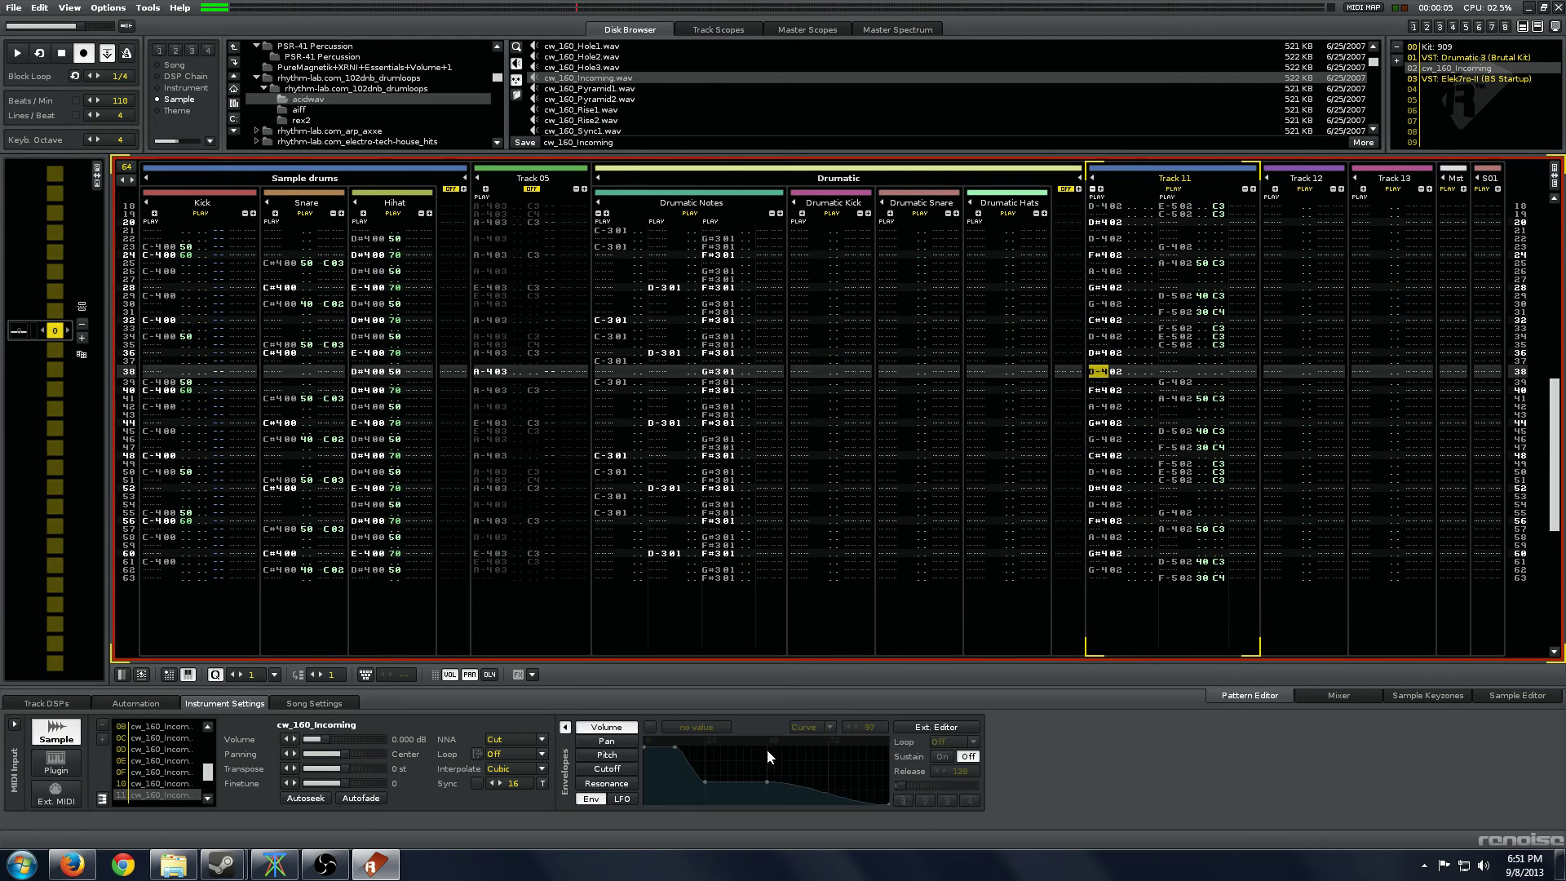
left_click(650, 726)
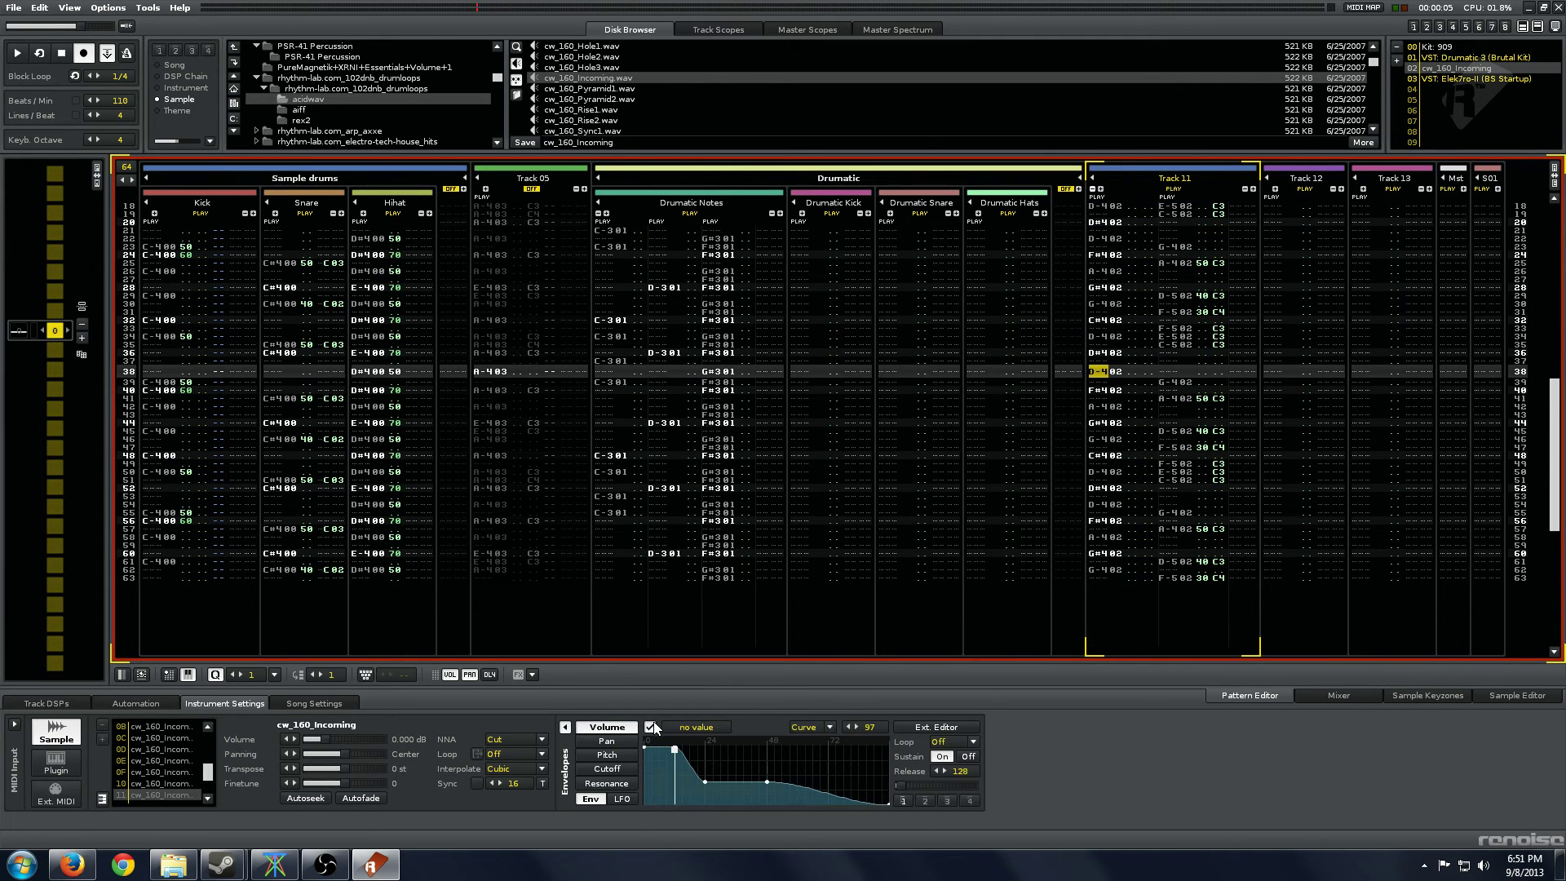
left_click(969, 757)
Remove the volume envelope's two middle points and pull the remaining early point down to 0 %.
double_click(705, 781)
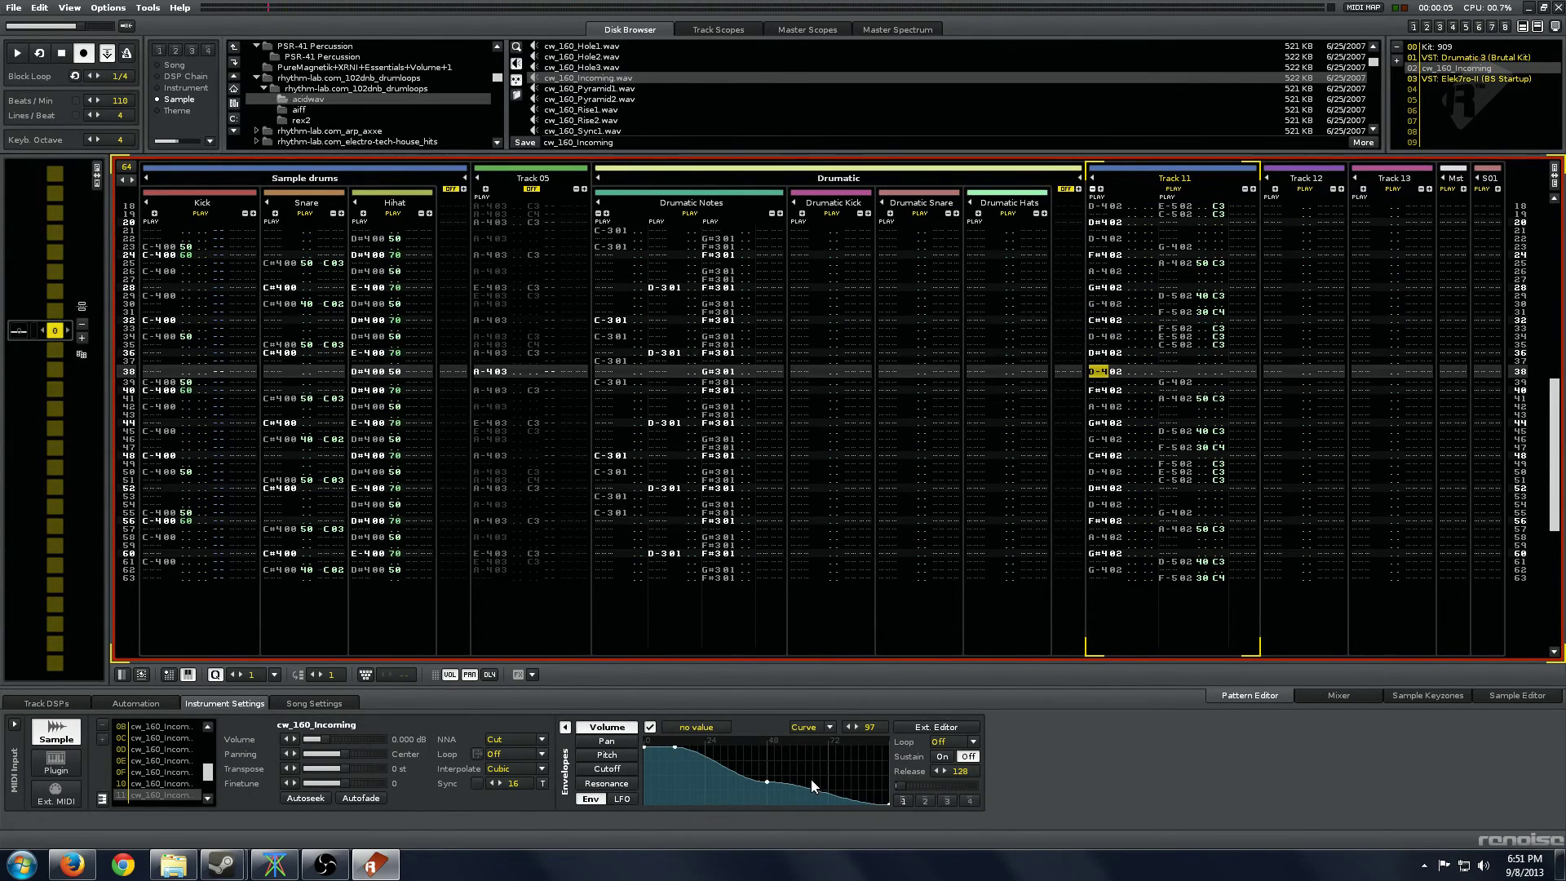
left_click(769, 789)
double_click(771, 788)
double_click(765, 781)
left_click_drag(675, 747, 662, 803)
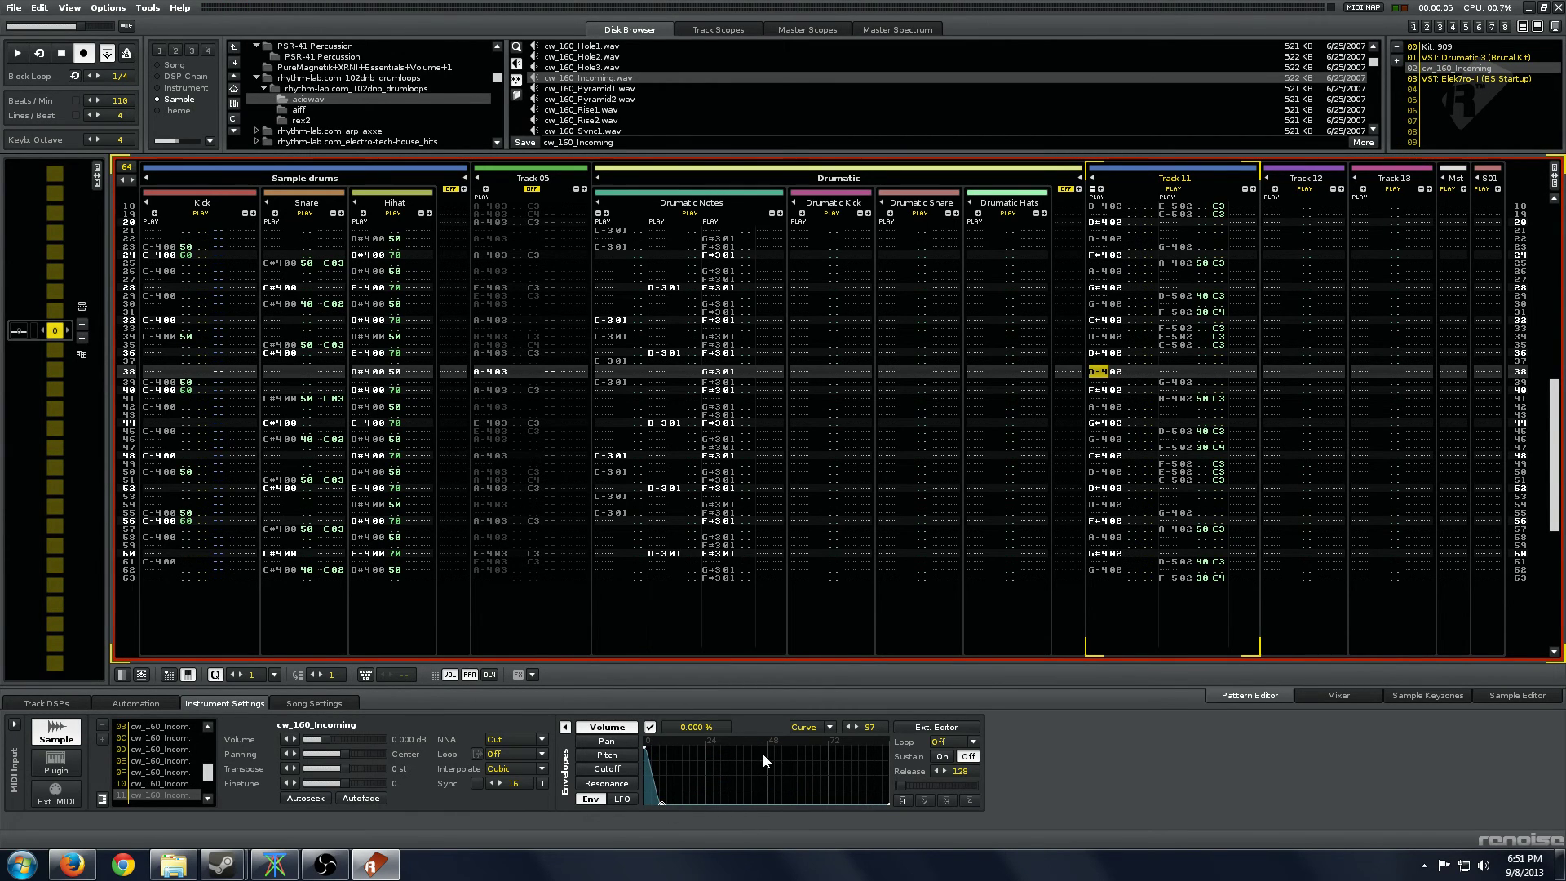
Shorten the volume envelope to length 9 and set its decay point to about 69 %, auditioning the pattern.
left_click_drag(869, 731, 869, 708)
key("space")
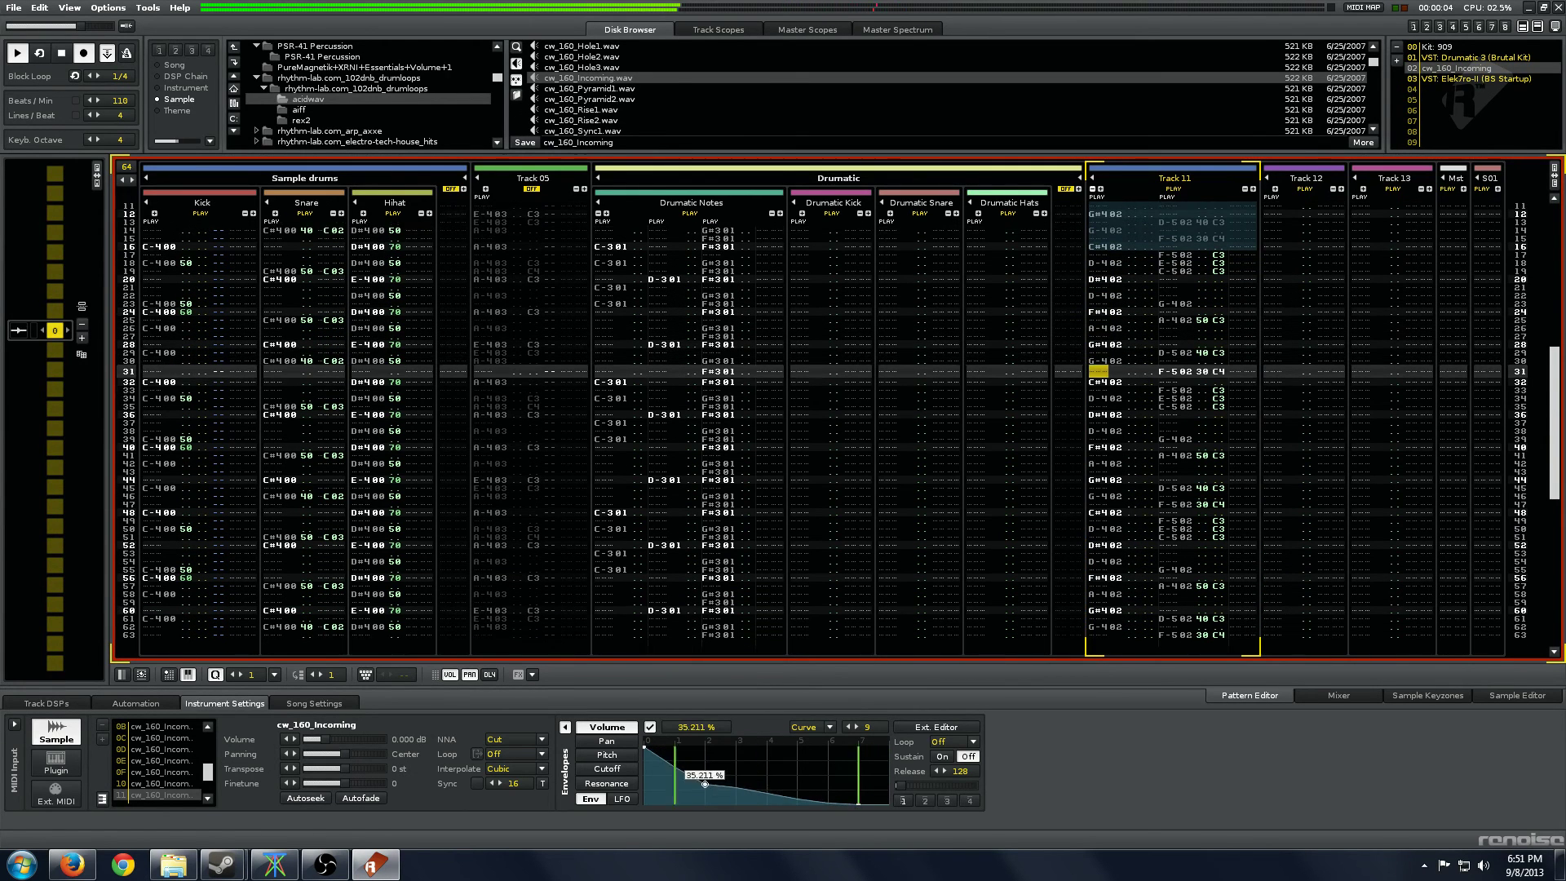
left_click_drag(756, 775, 797, 767)
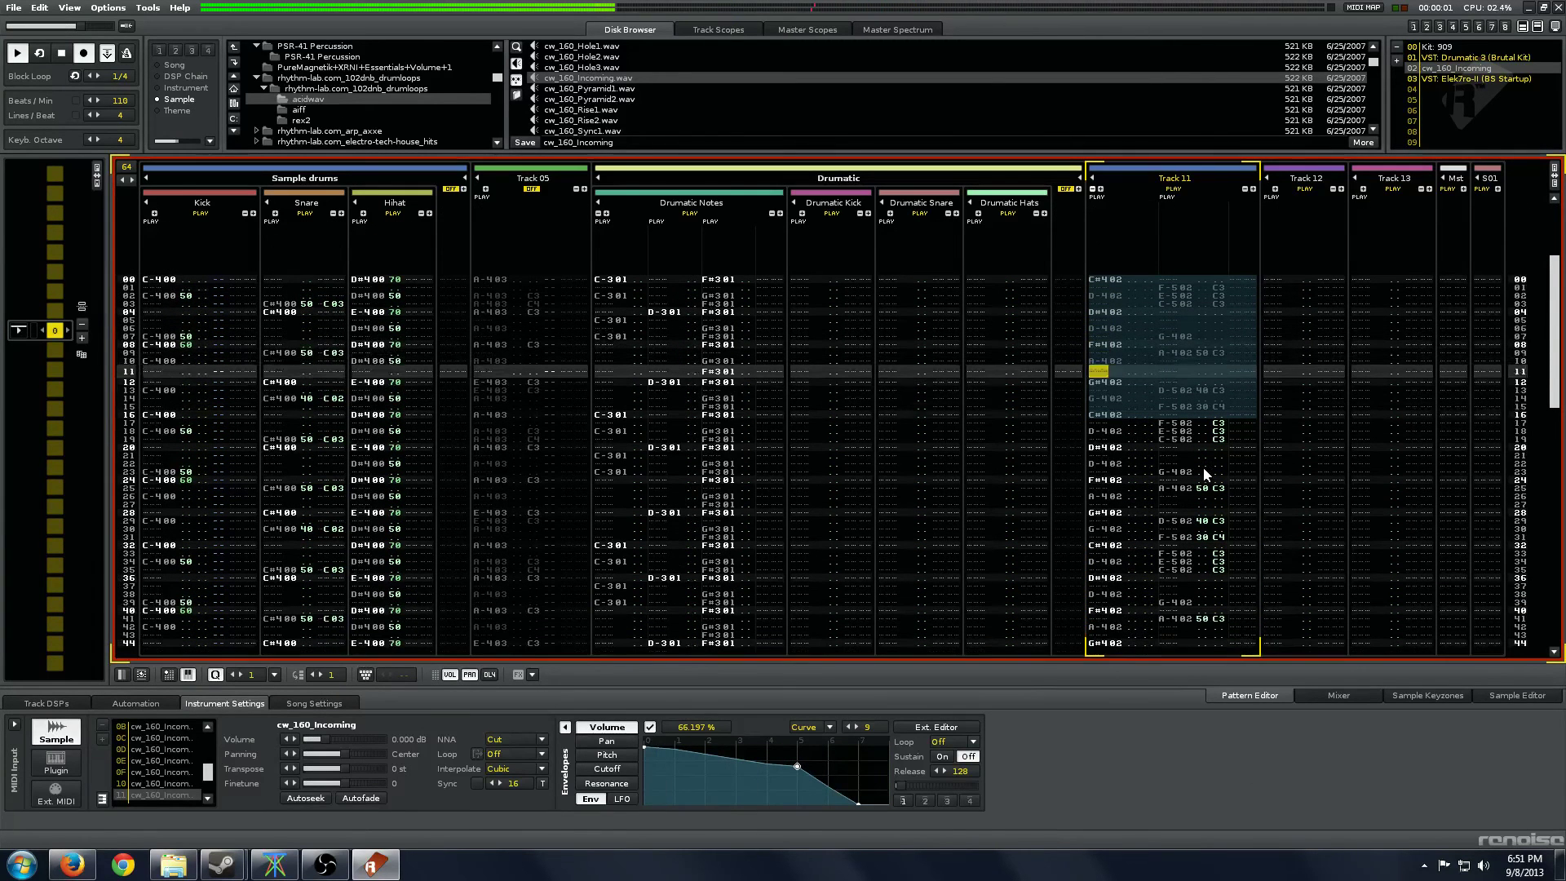
key("space")
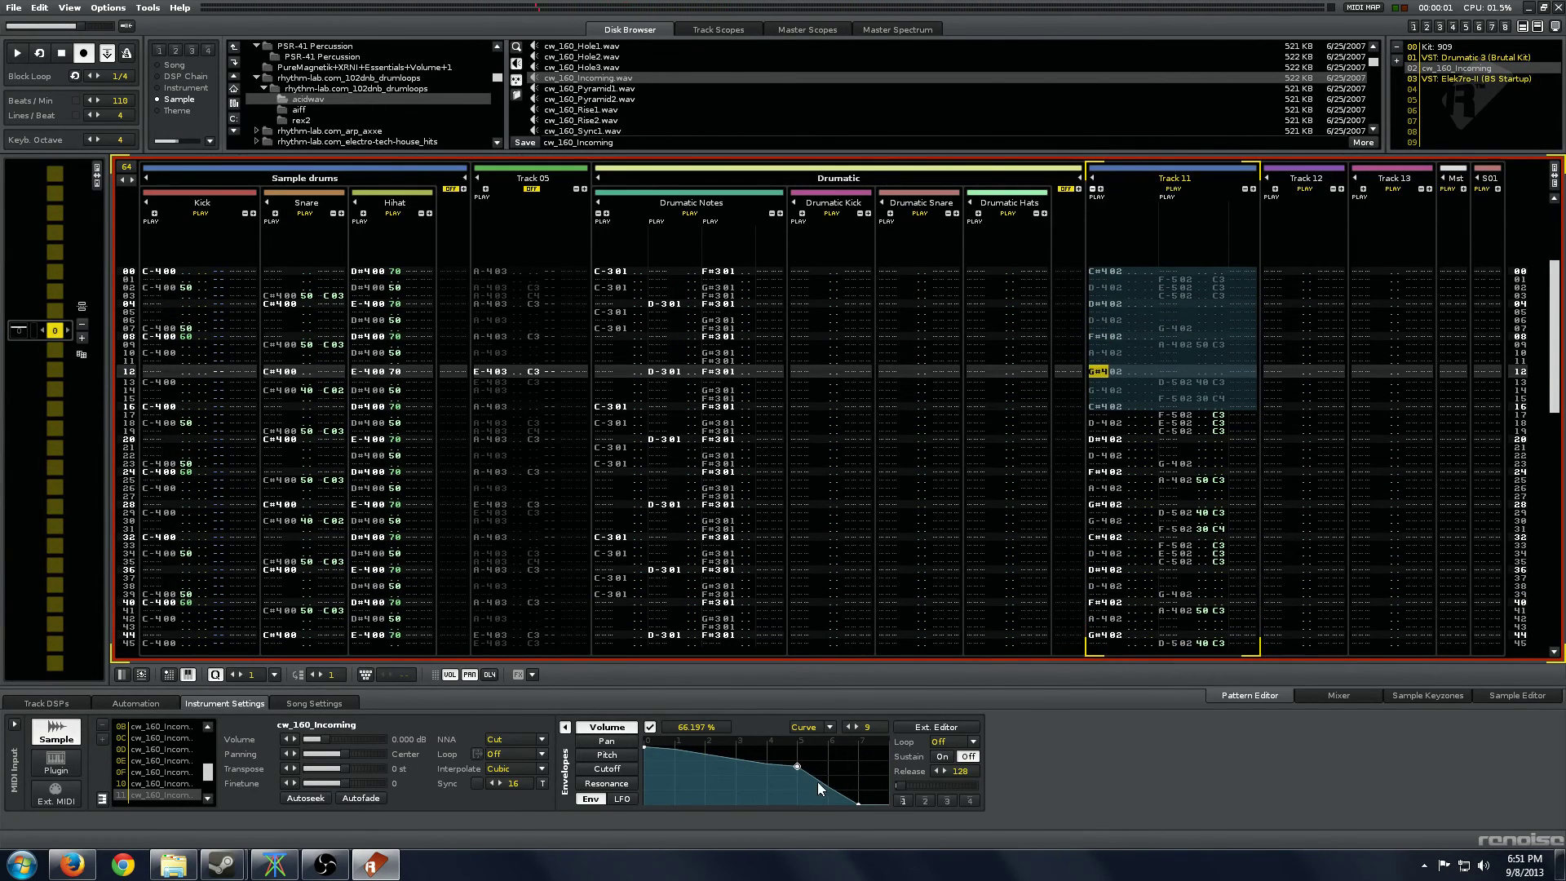
left_click_drag(797, 766, 767, 803)
key("space")
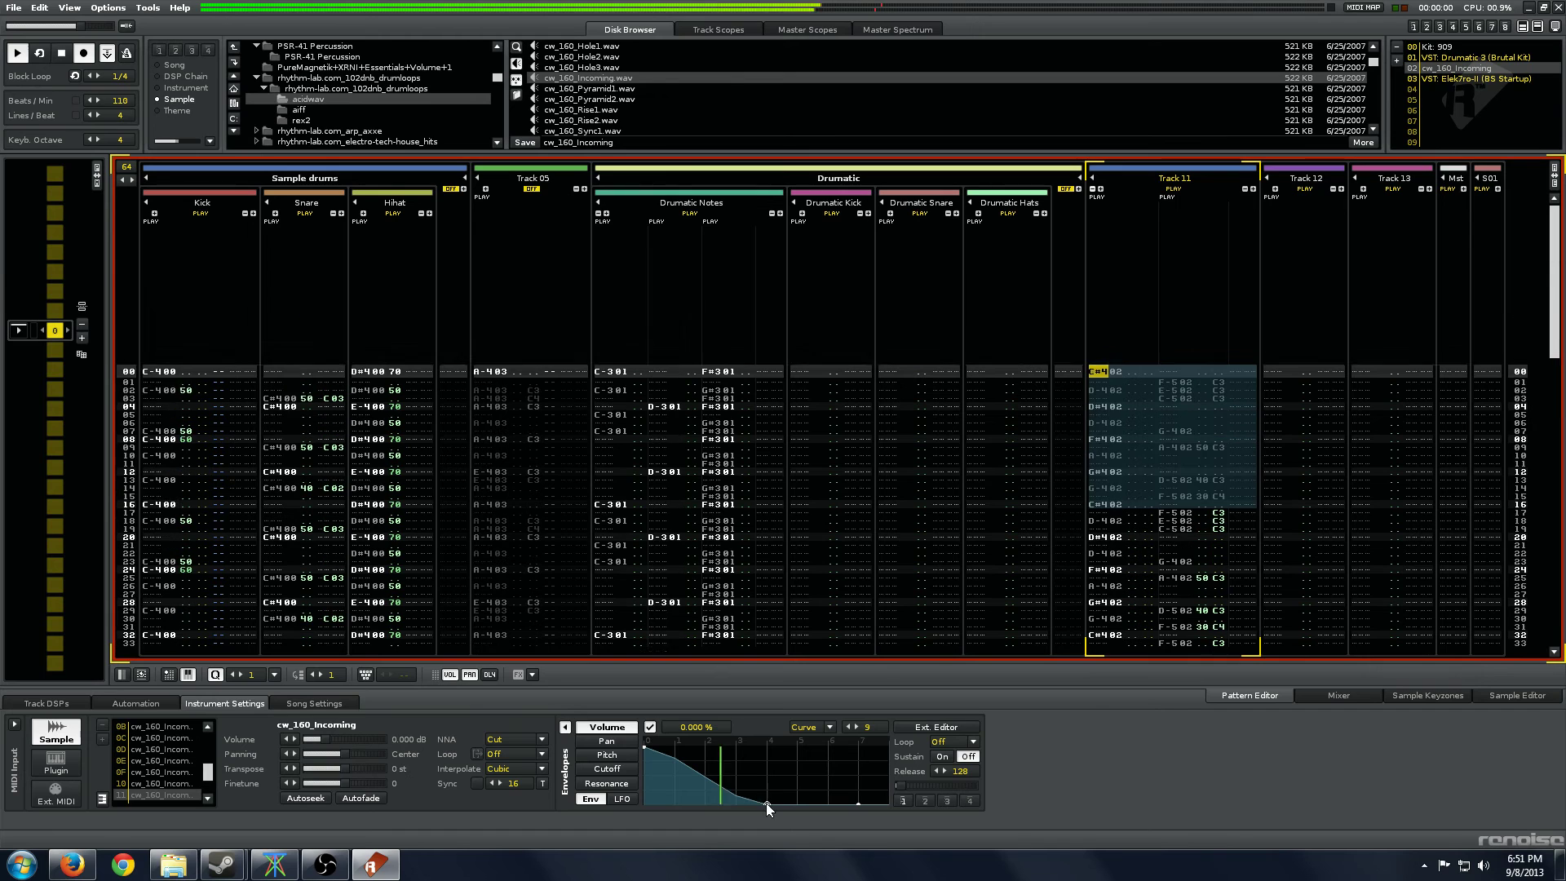
left_click_drag(767, 803, 827, 765)
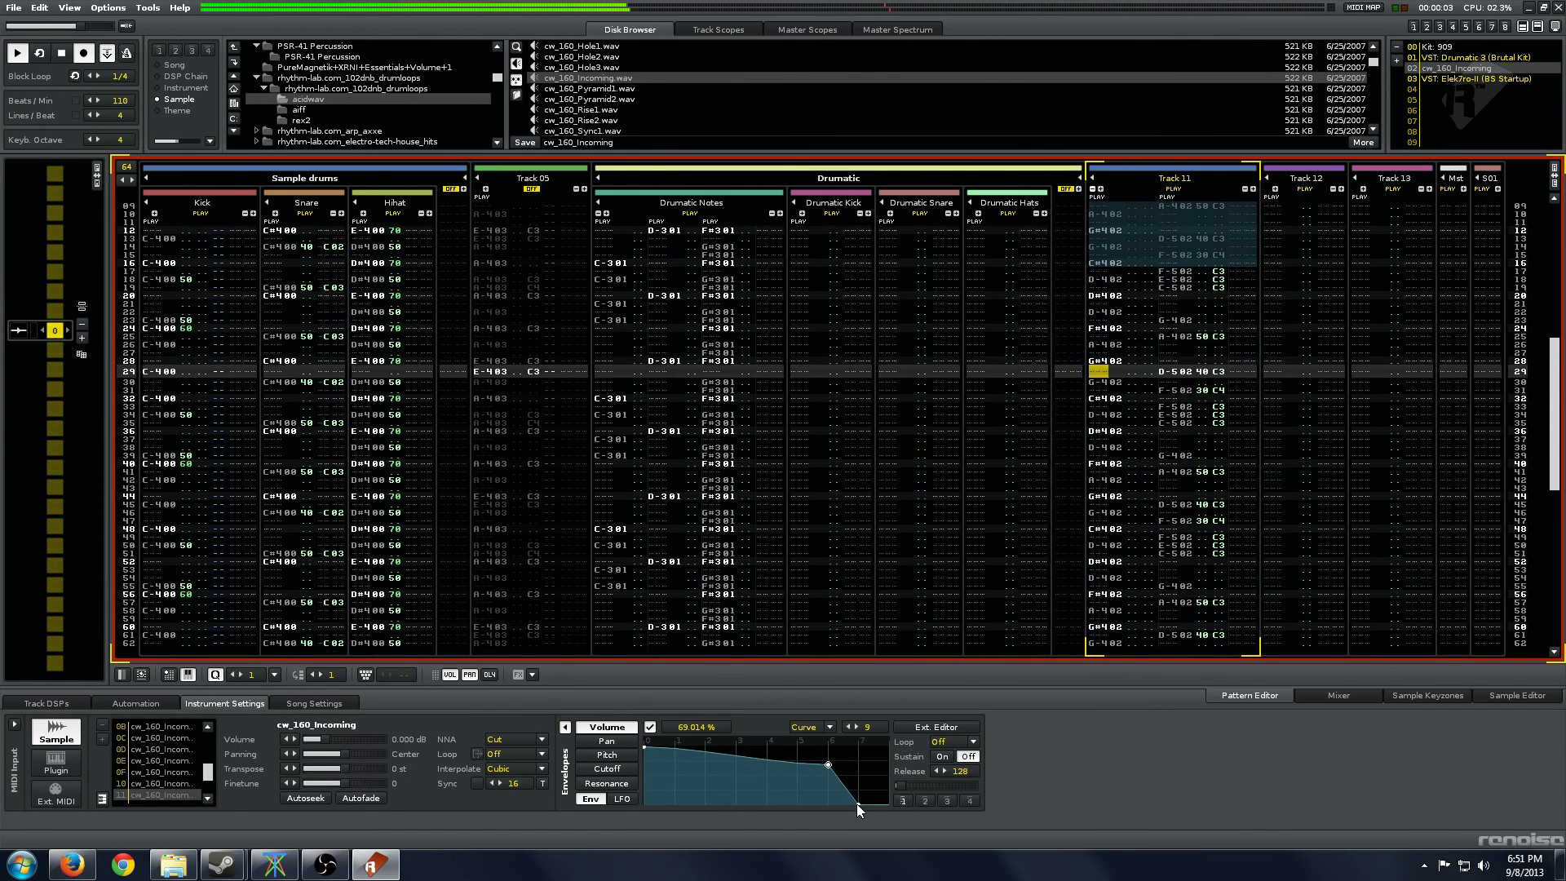
key("space")
Set the volume envelope's length to 19, move its final low point further out at about 1.4 %, and play the pattern.
left_click_drag(865, 729, 849, 685)
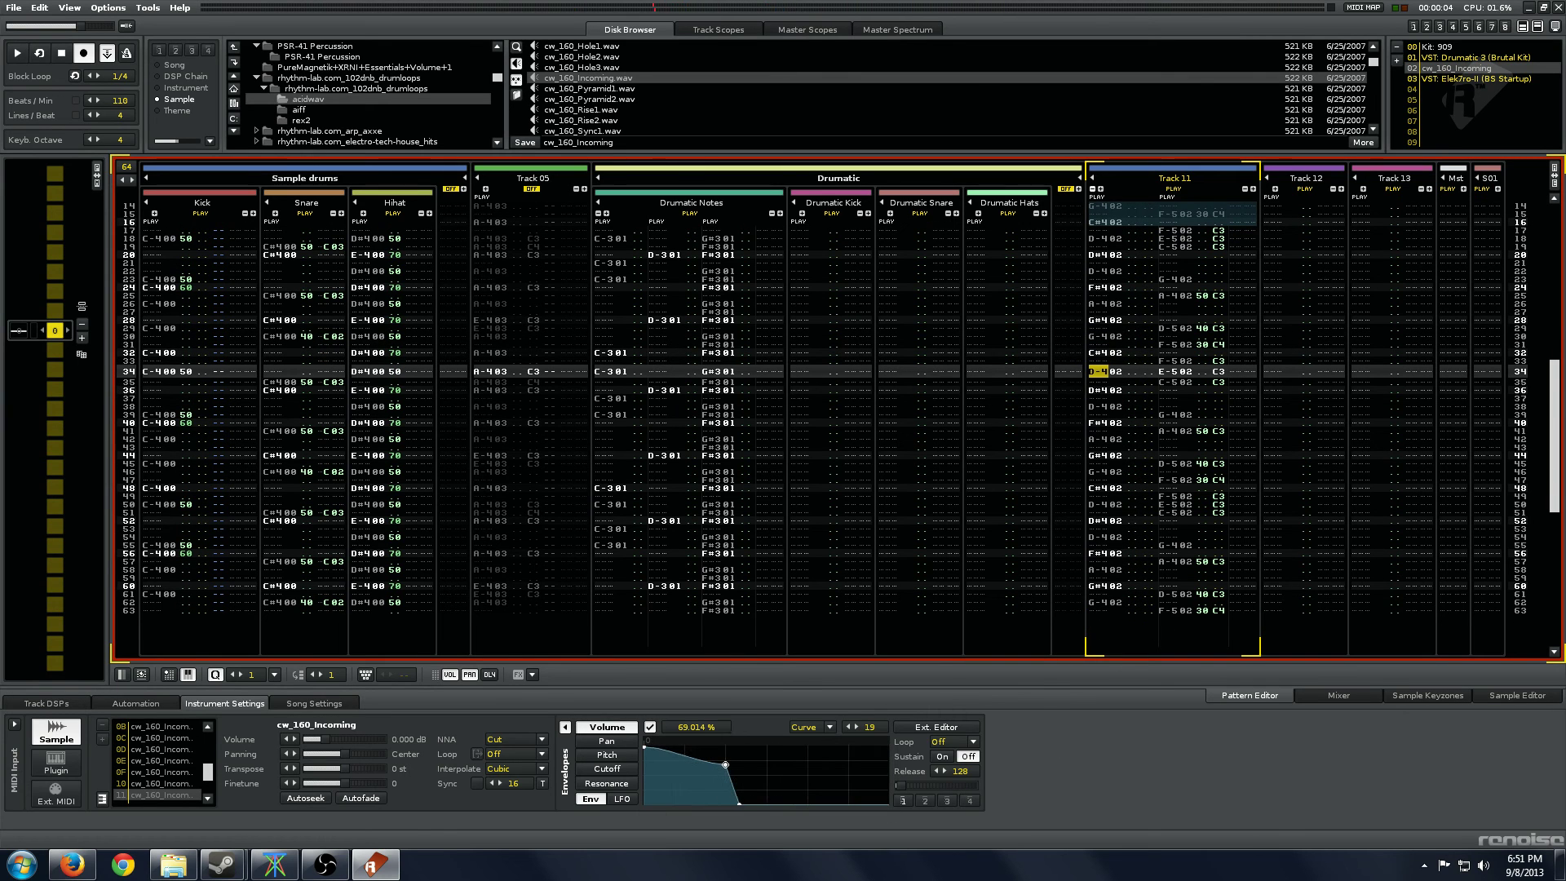
left_click_drag(739, 803, 779, 805)
key("space")
key("space")
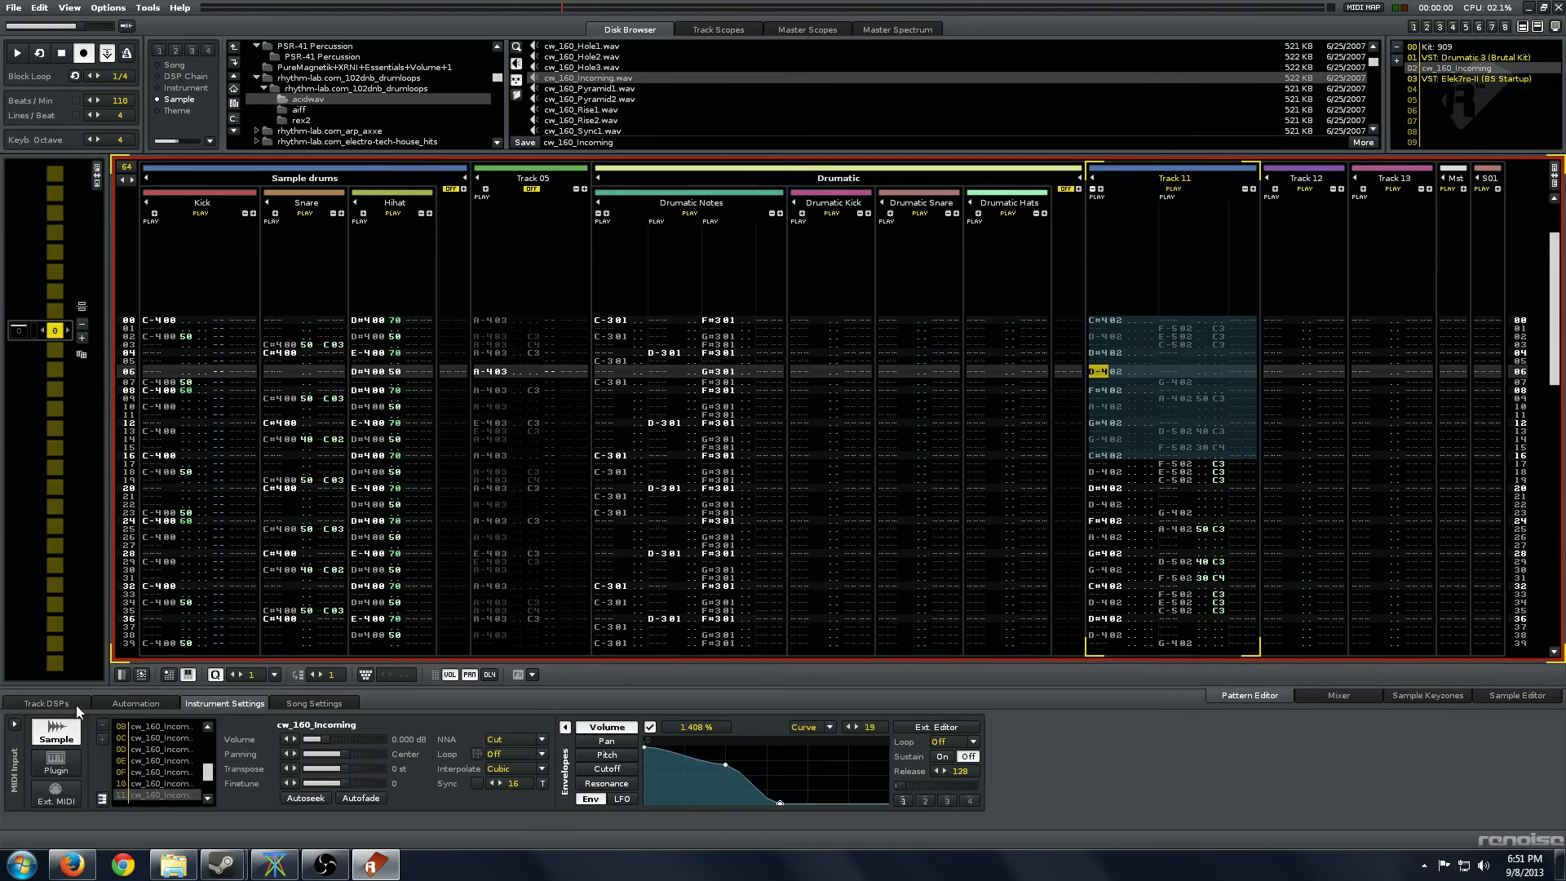
Play the pattern to check how the shaped slices on Track 11 sound.
left_click(68, 705)
left_click(250, 702)
key("shift+Tab")
key("Tab")
key("Tab")
key("space")
key("space")
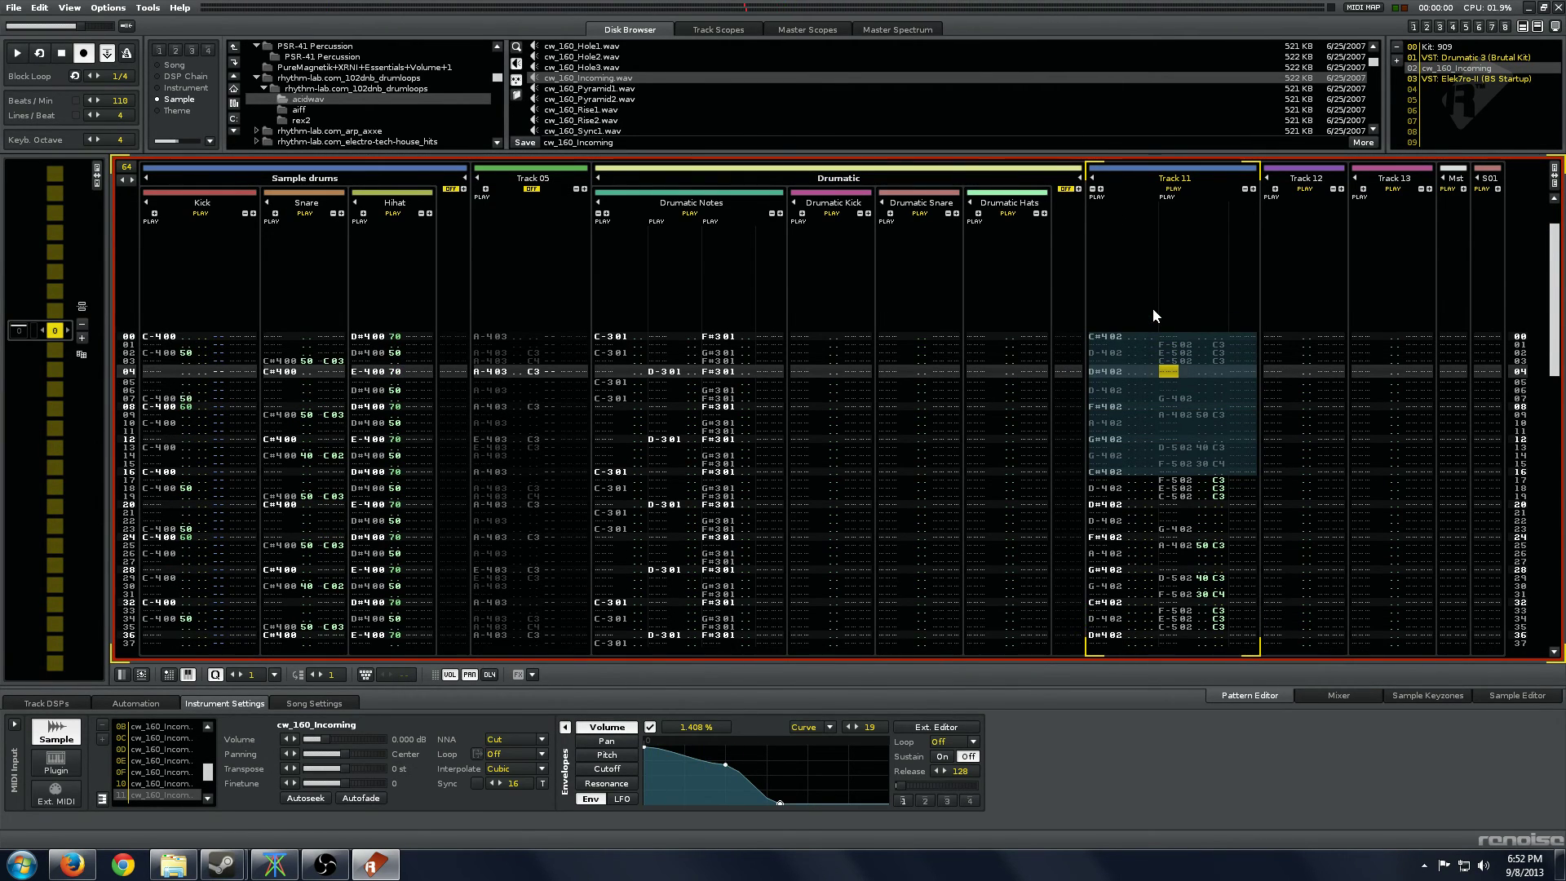
Try the retrigger effect 0R03 on lines 04 and 05 of Track 11's effect column while playing the pattern.
key("Right")
key("Right")
key("Right")
key("Right")
key("Right")
key("Right")
key("Right")
type("r")
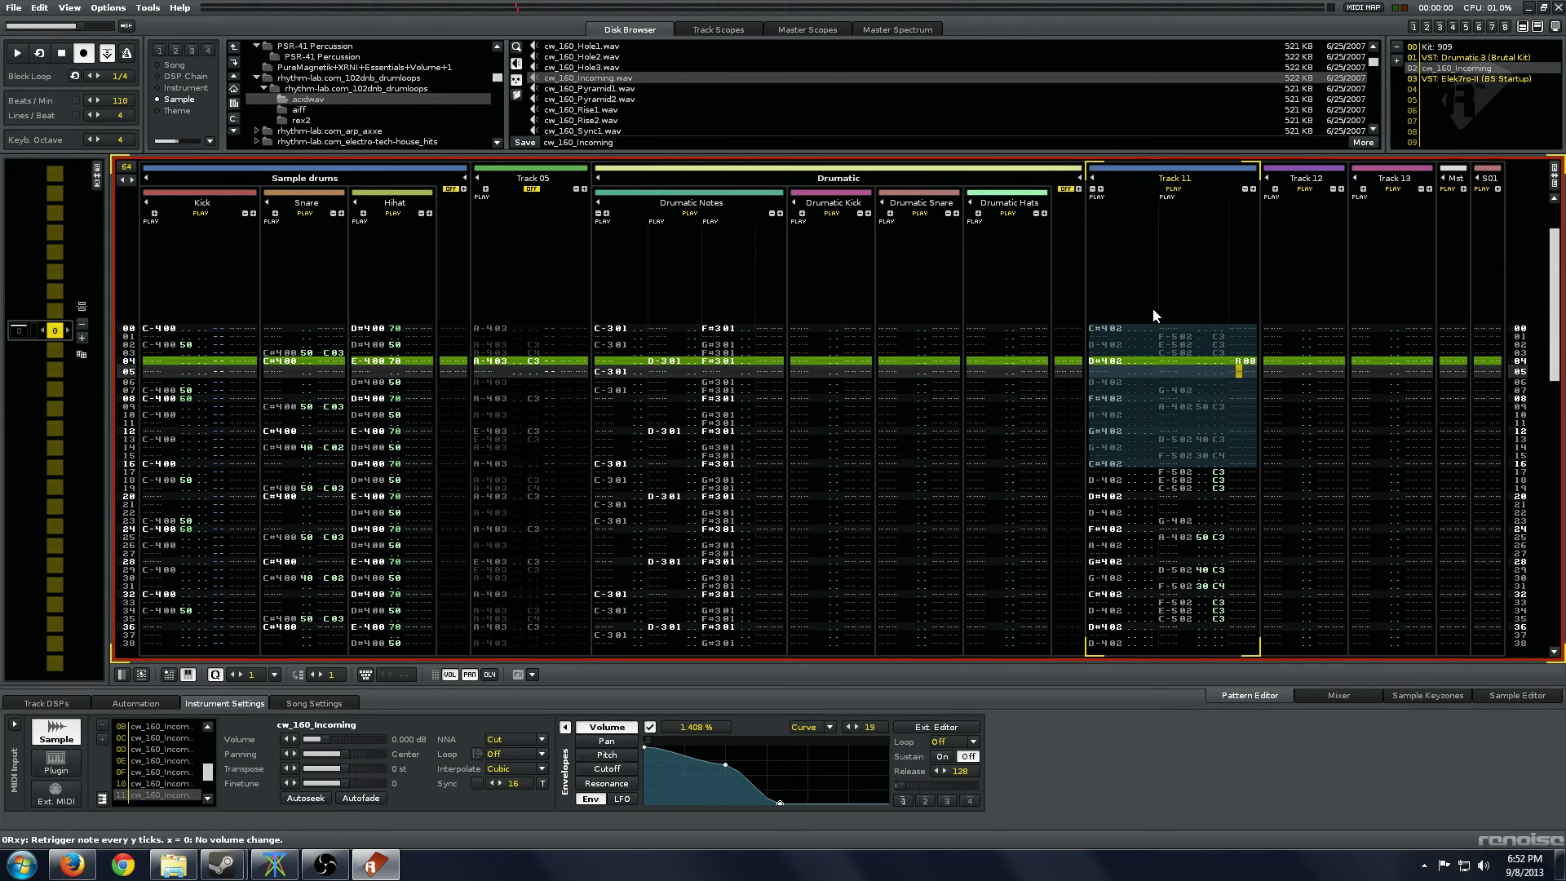
key("Right")
key("Up")
key("Right")
type("3")
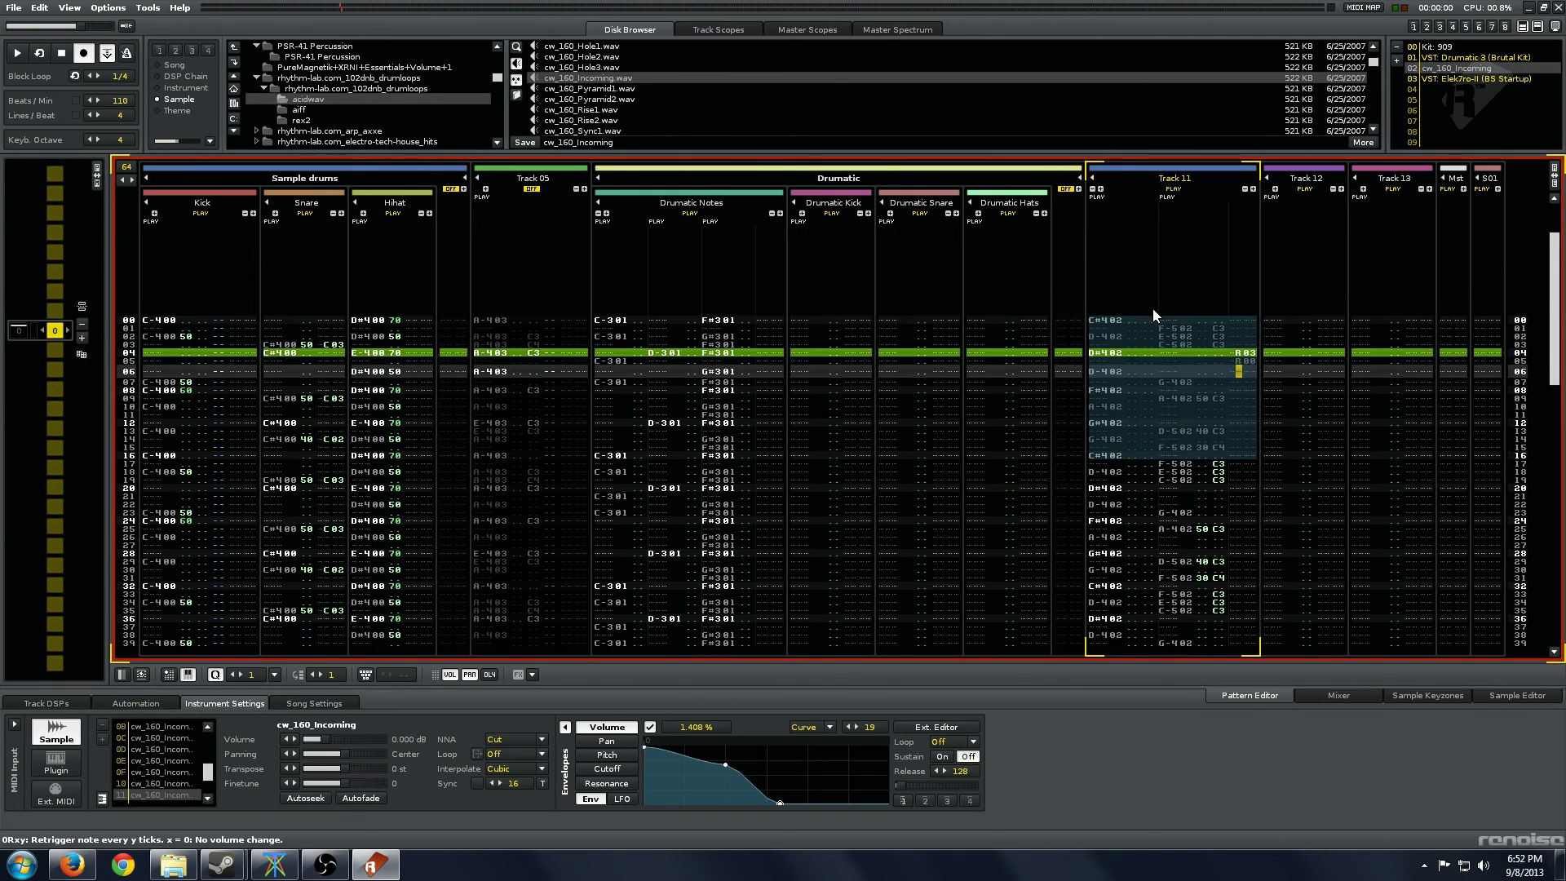
key("Left")
key("Left")
key("space")
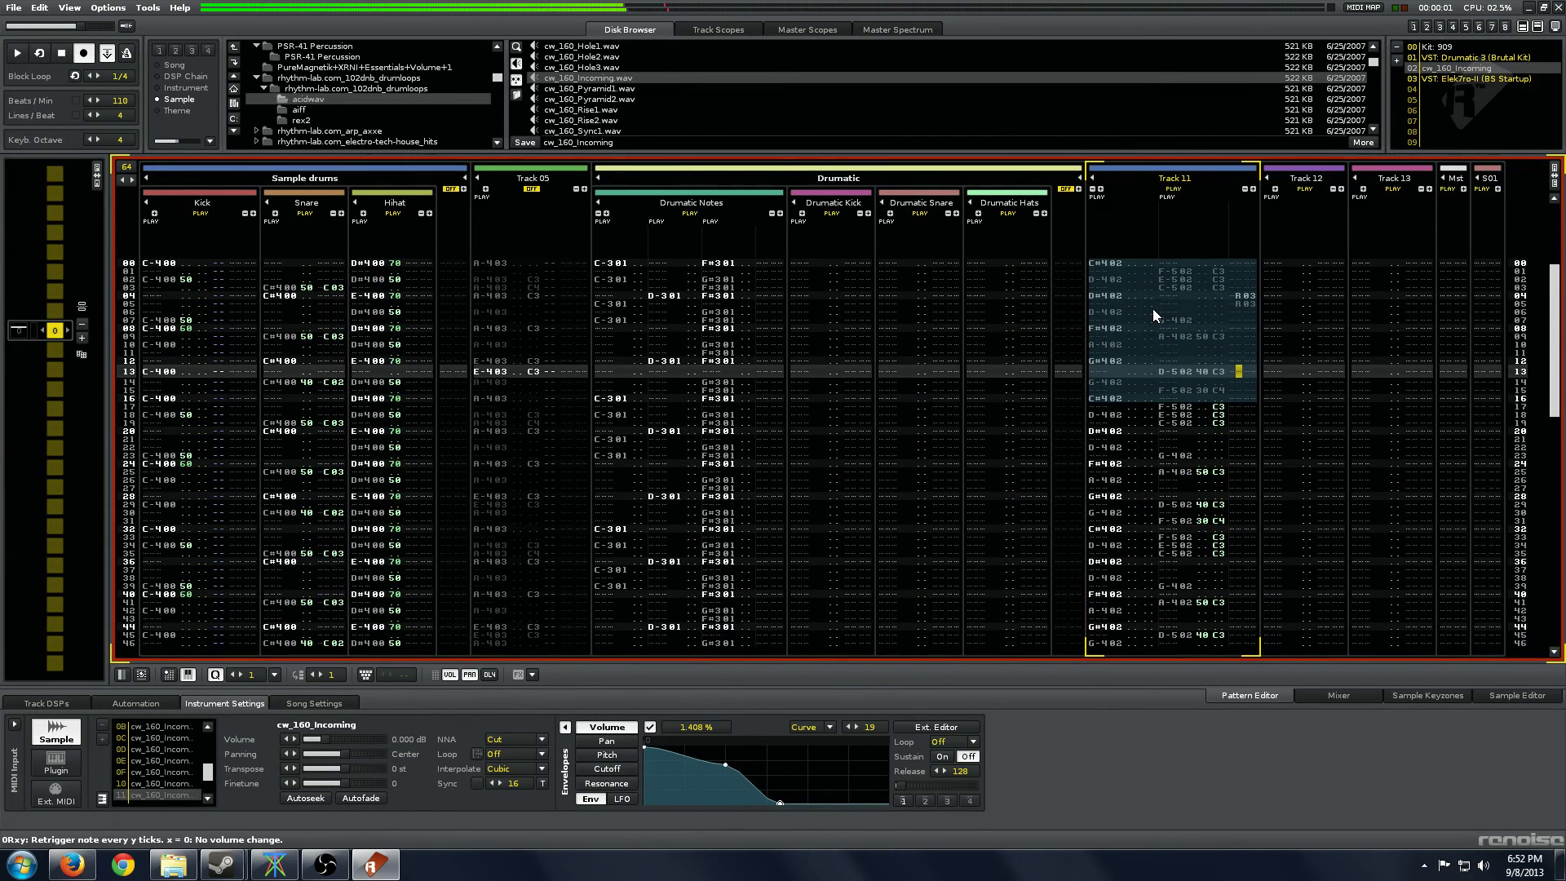
Delete the retrigger effects from lines 04 and 05 of Track 11's effect column.
key("Up")
key("Up")
key("Up")
key("Up")
key("Up")
key("Up")
key("Up")
key("Up")
key("Up")
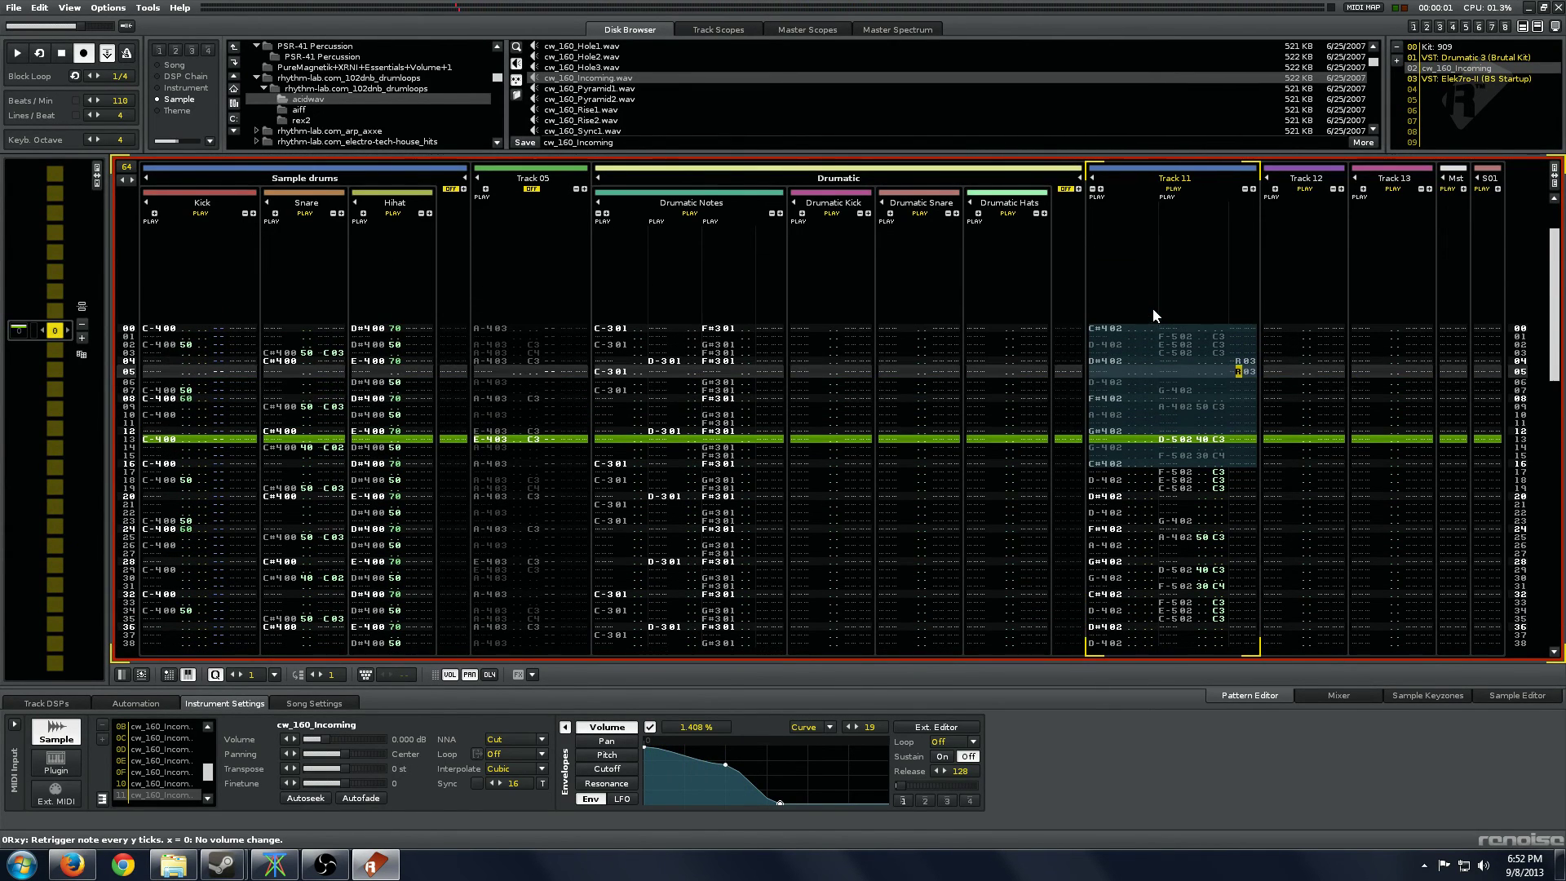
key("Delete")
key("Delete")
key("Down")
key("shift+Tab")
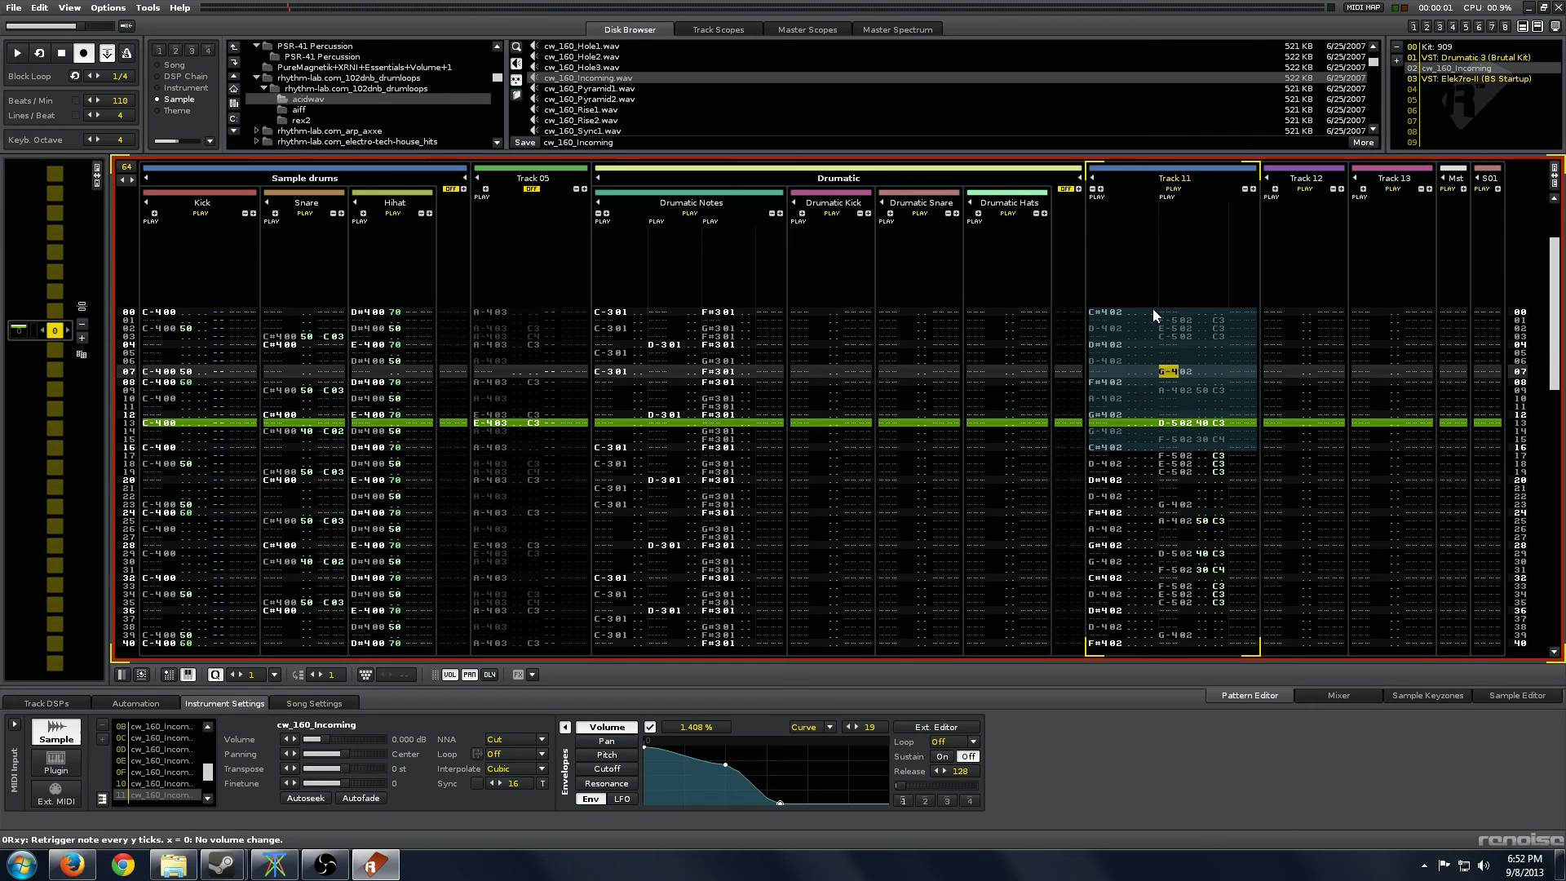
key("shift+Tab")
key("Tab")
key("Left")
key("Left")
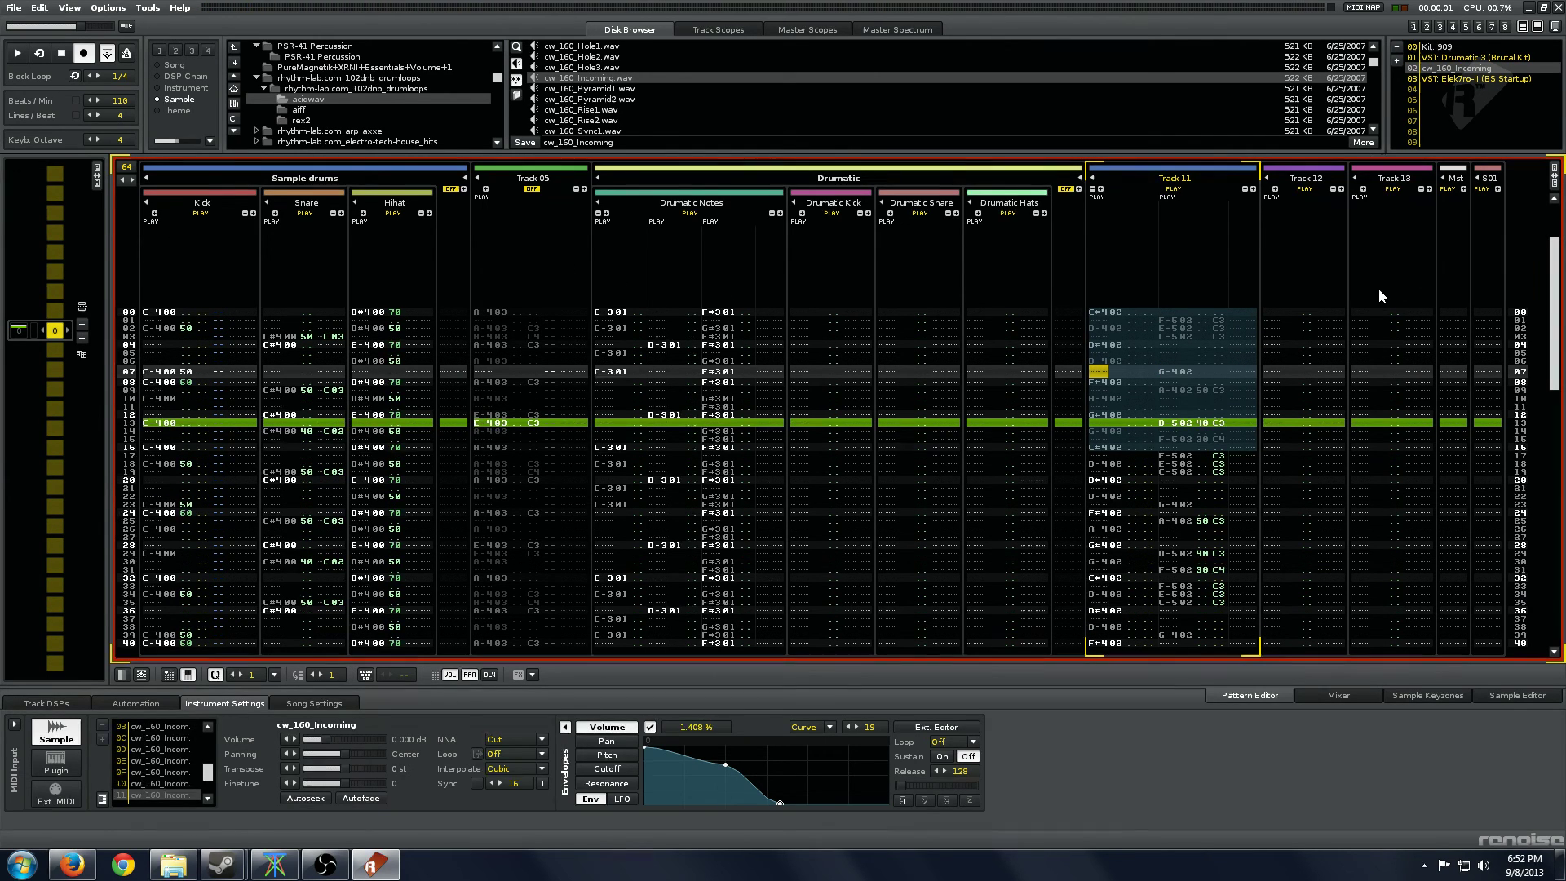
key("Left")
key("Left")
key("Left")
key("Right")
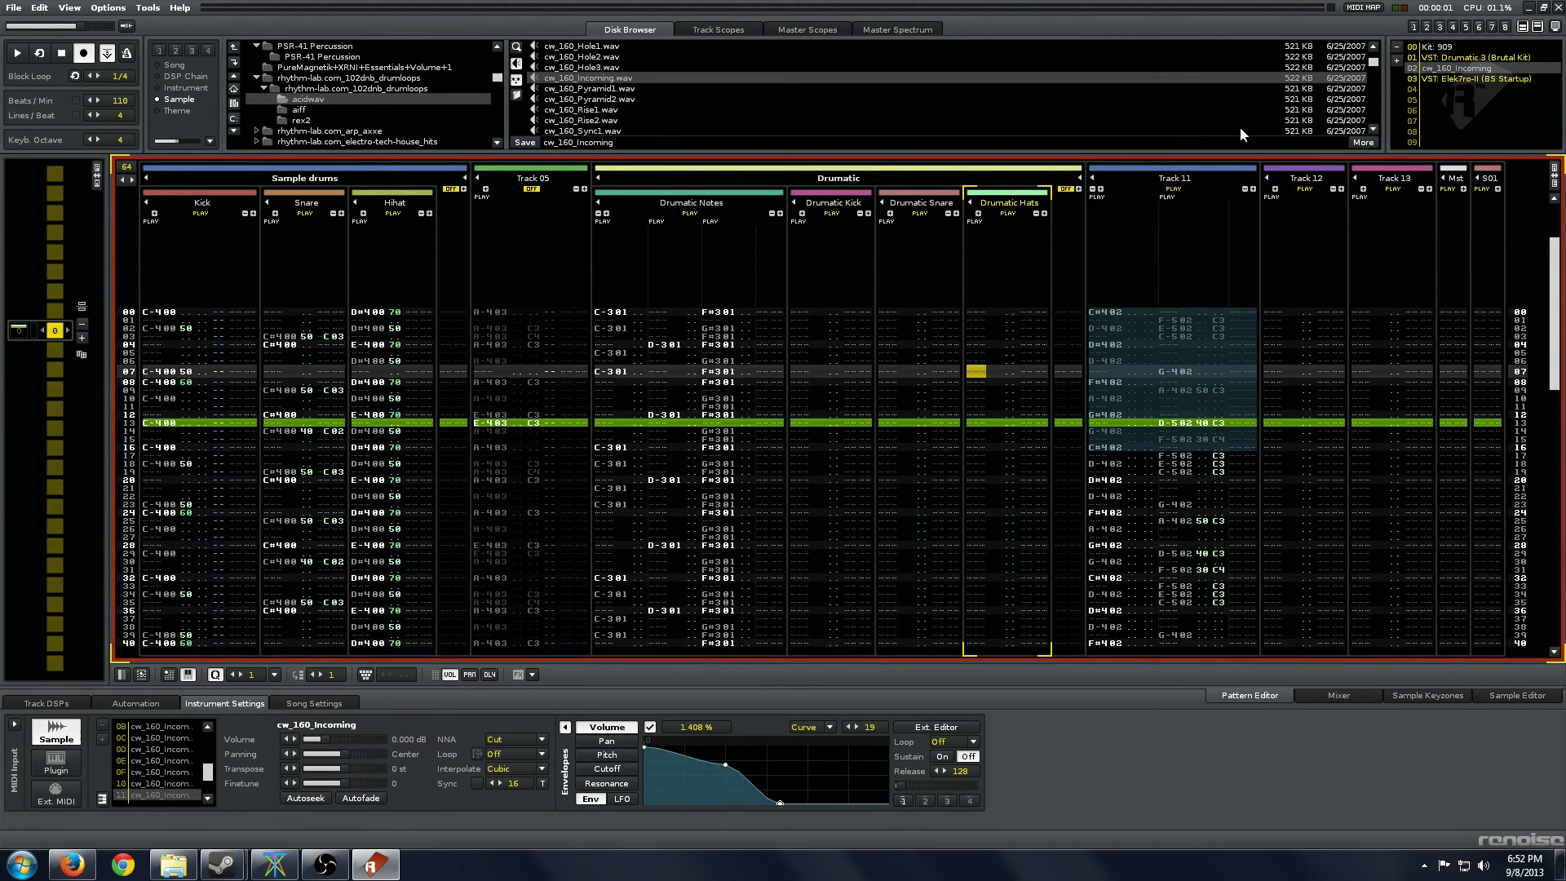
key("Right")
key("Left")
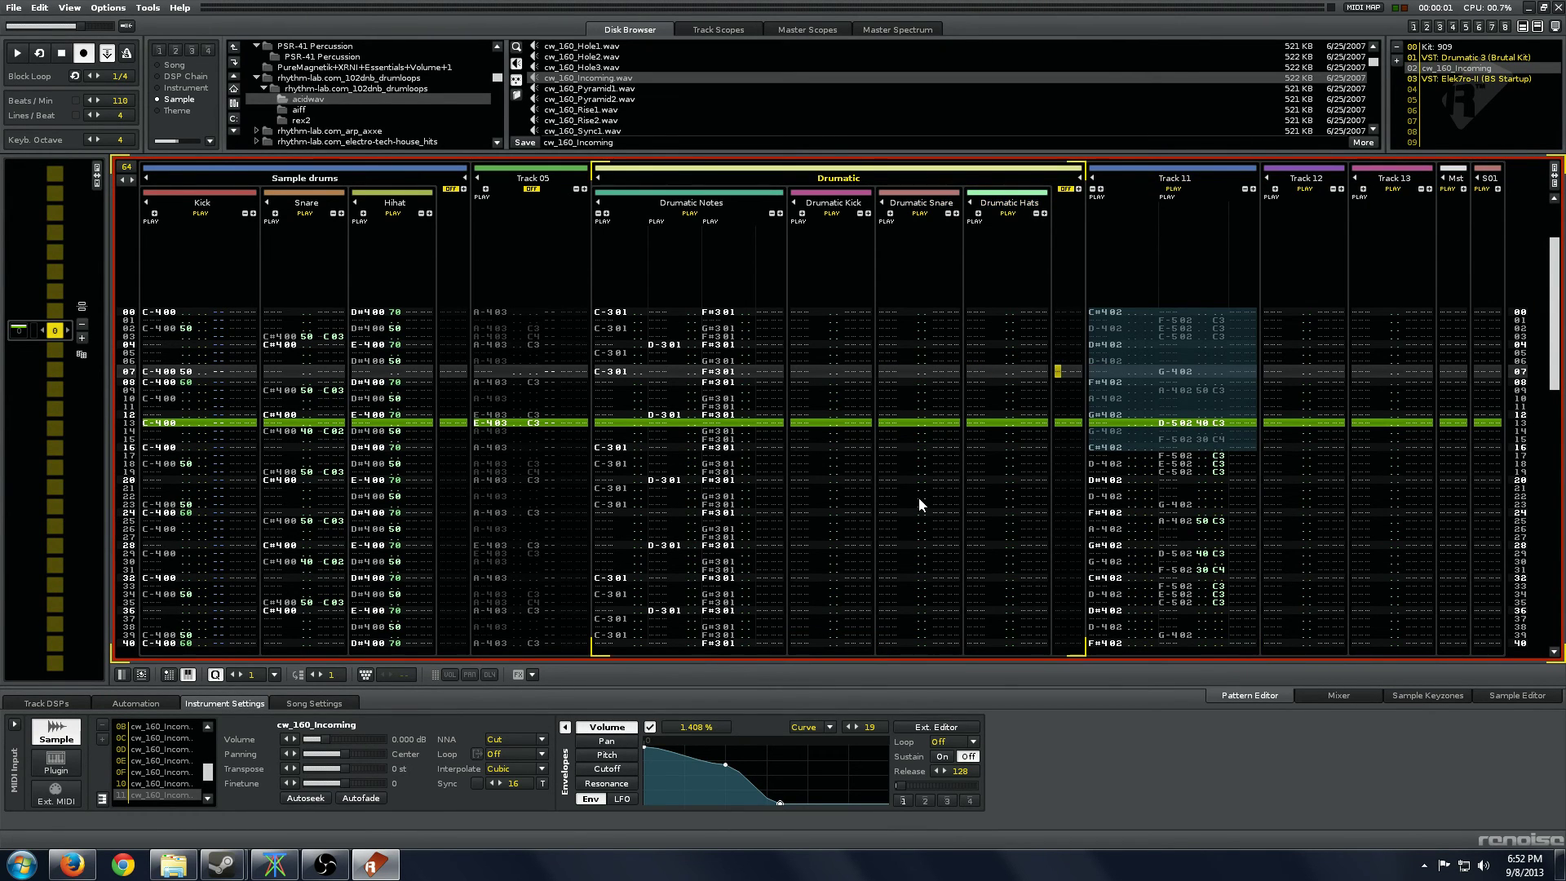
key("Right")
key("Right")
key("Left")
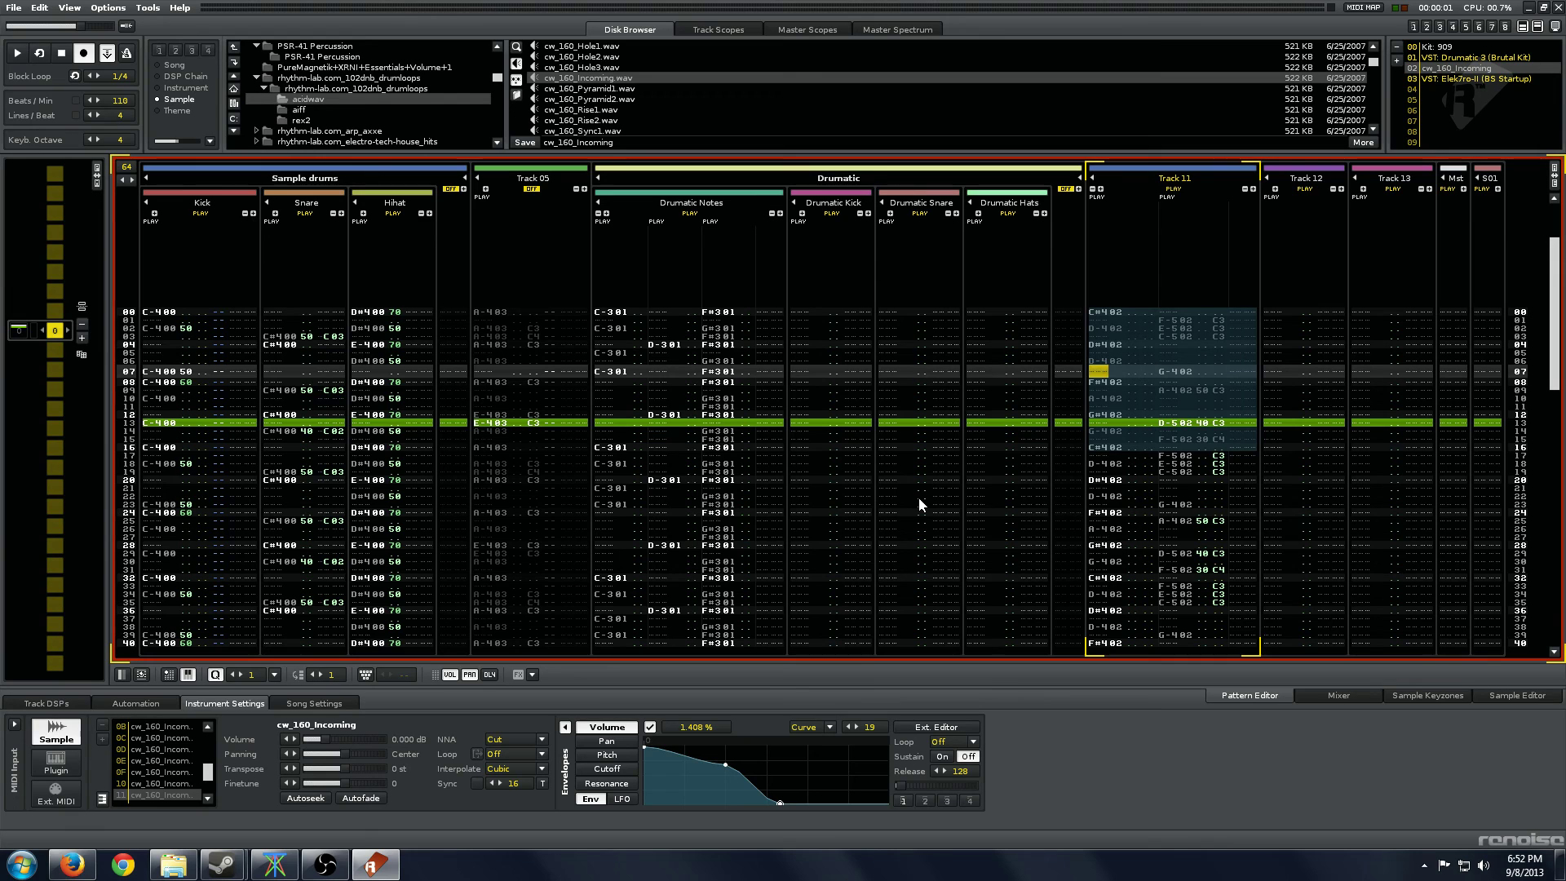
Unmute Track 05 and the Sample drums group and play the pattern.
key("Right")
key("Left")
key("Right")
key("shift+Tab")
key("shift+Tab")
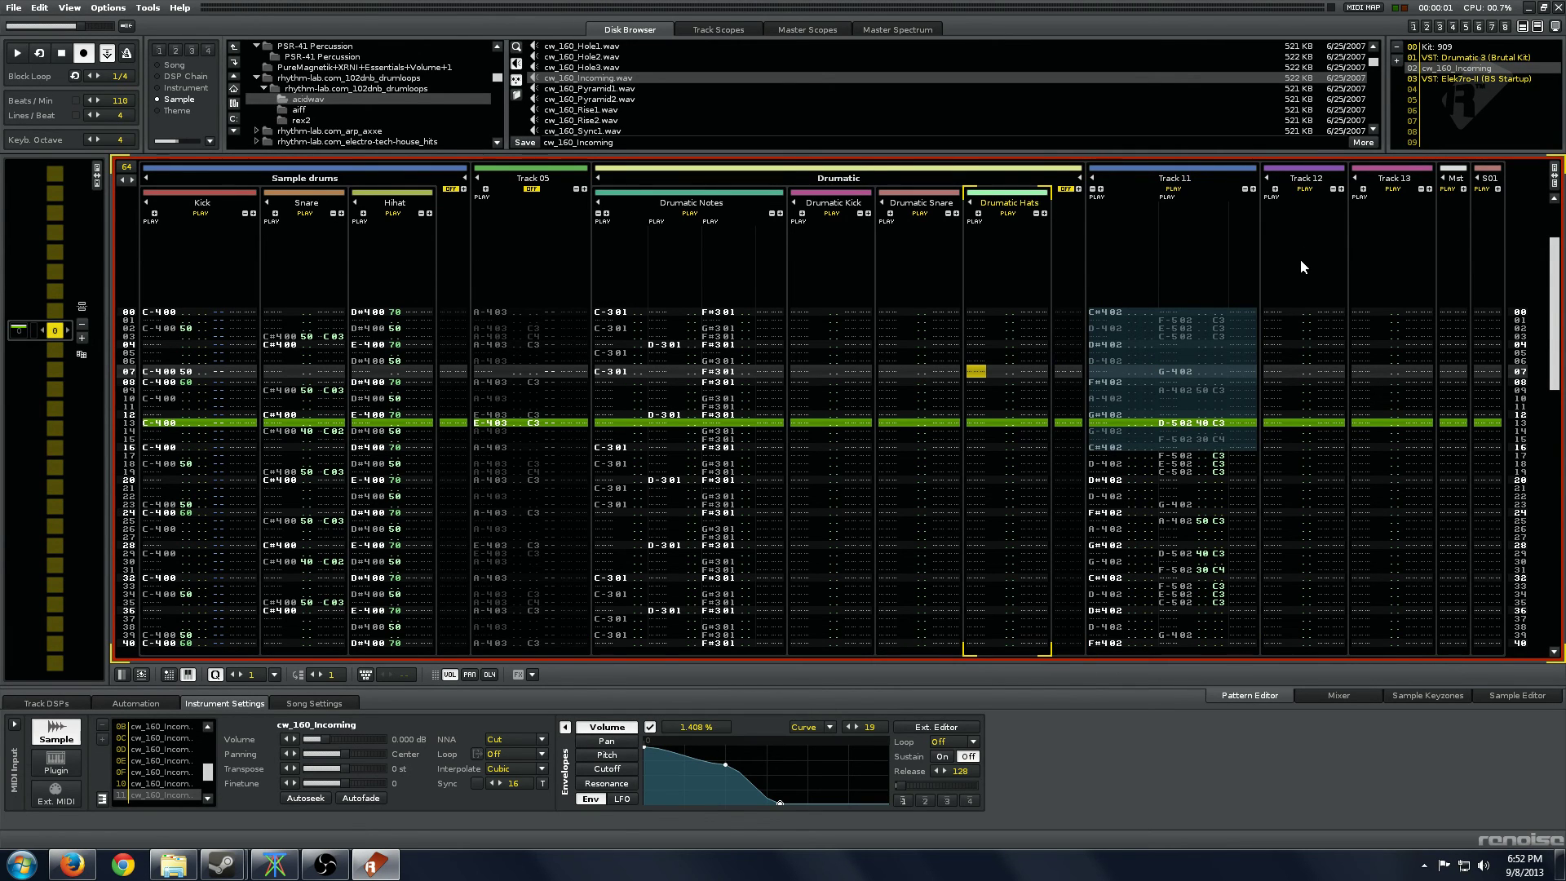
key("shift+Tab")
key("shift+Tab")
key("shift+Tab")
key("shift+Tab")
key("shift+Tab")
key("shift+Tab")
key("shift+Tab")
key("shift+Tab")
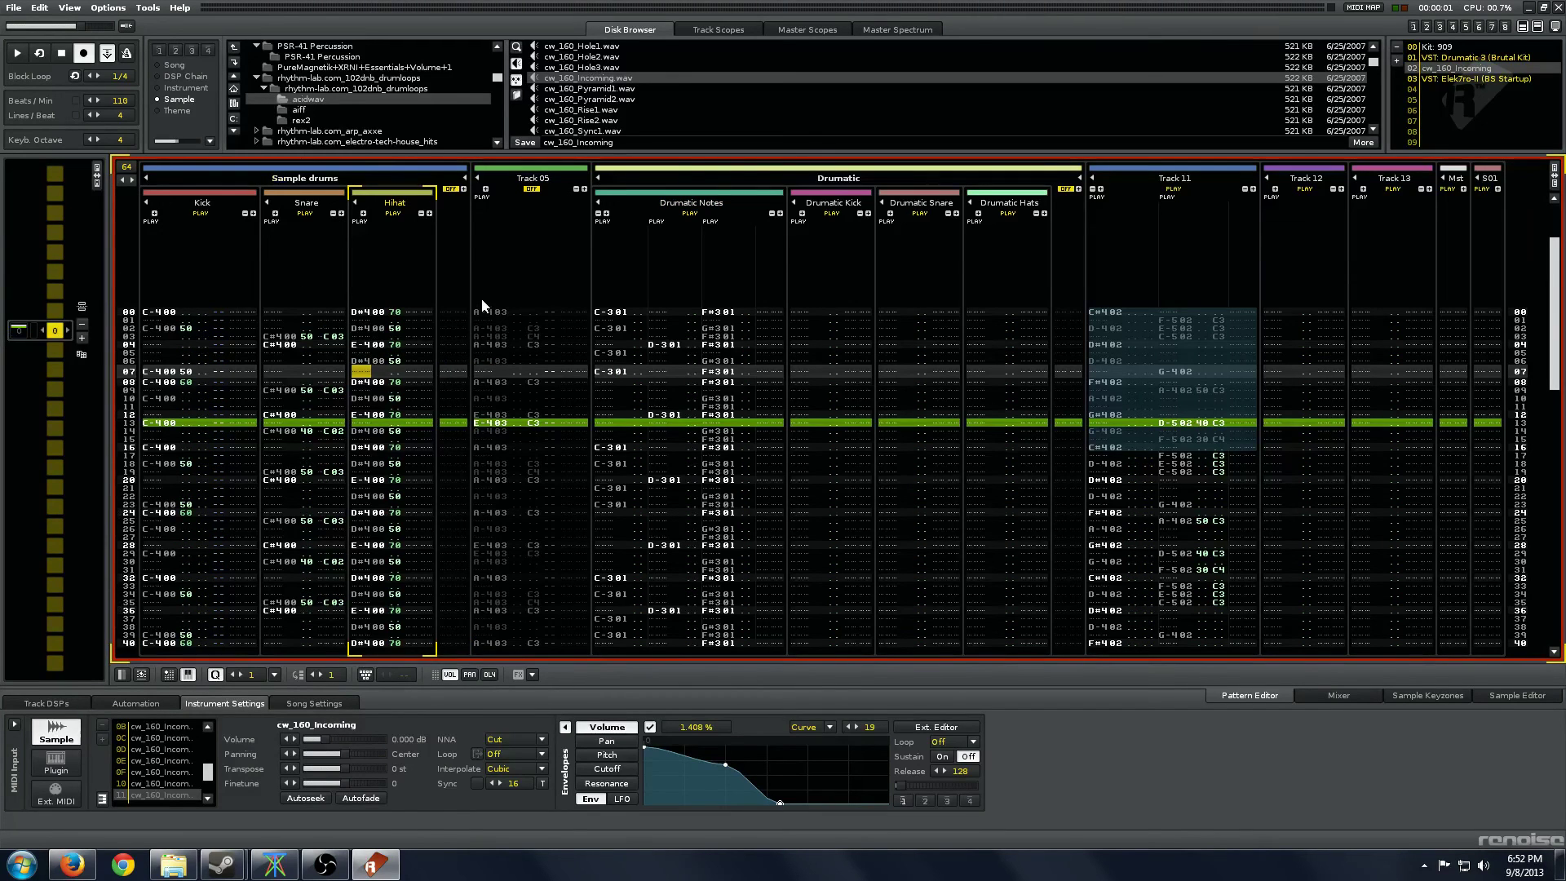
key("Tab")
left_click(531, 188)
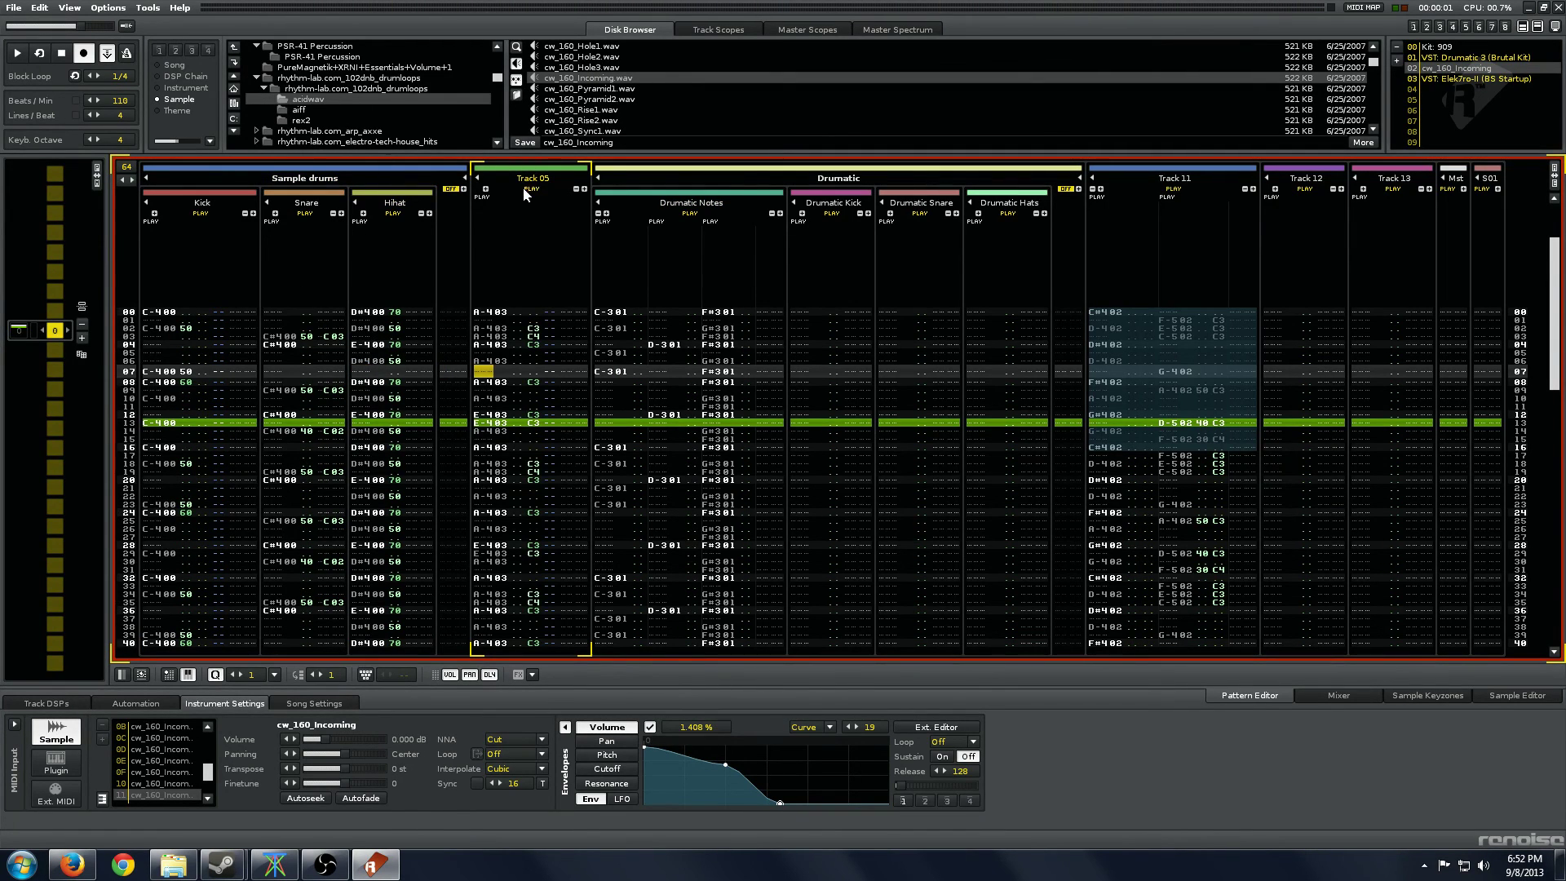
left_click(451, 190)
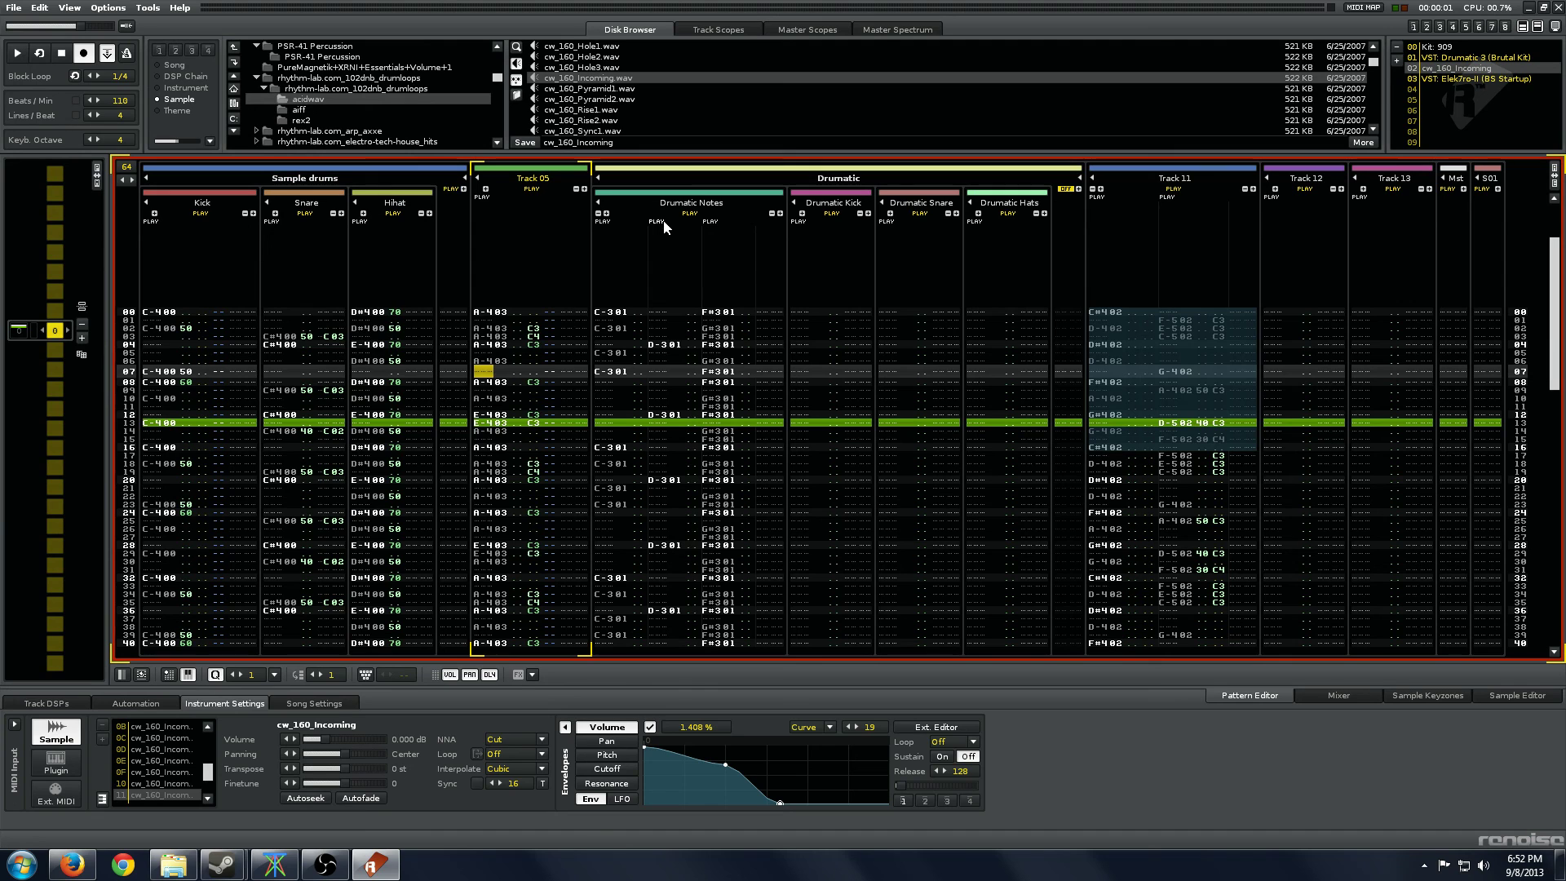
key("space")
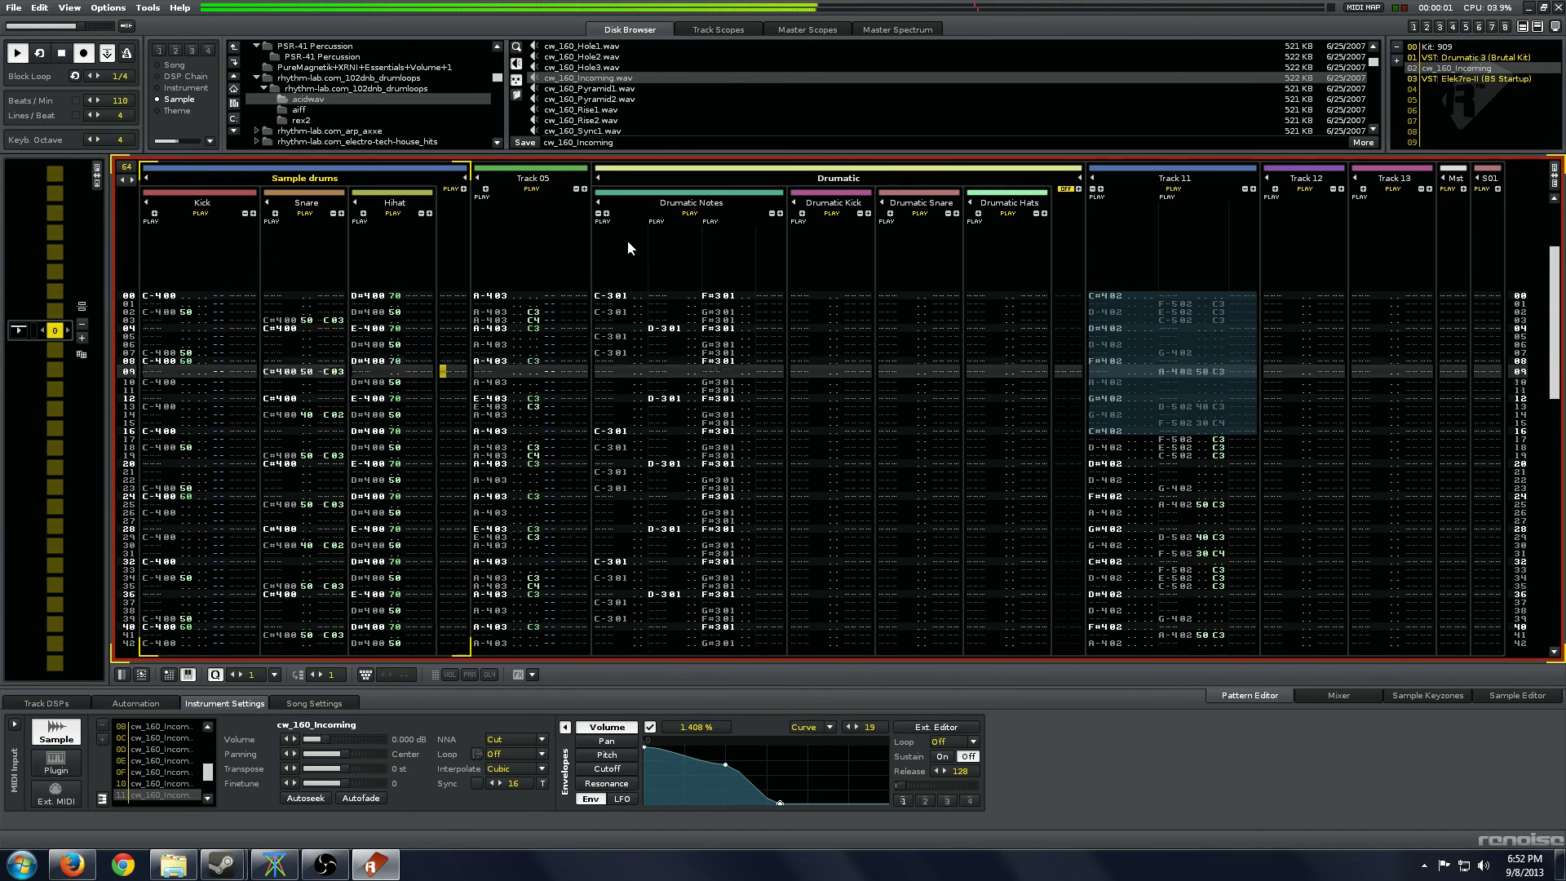
Add a Bus Compressor to the Sample drums group's effect chain and load its SSLish preset.
left_click(440, 418)
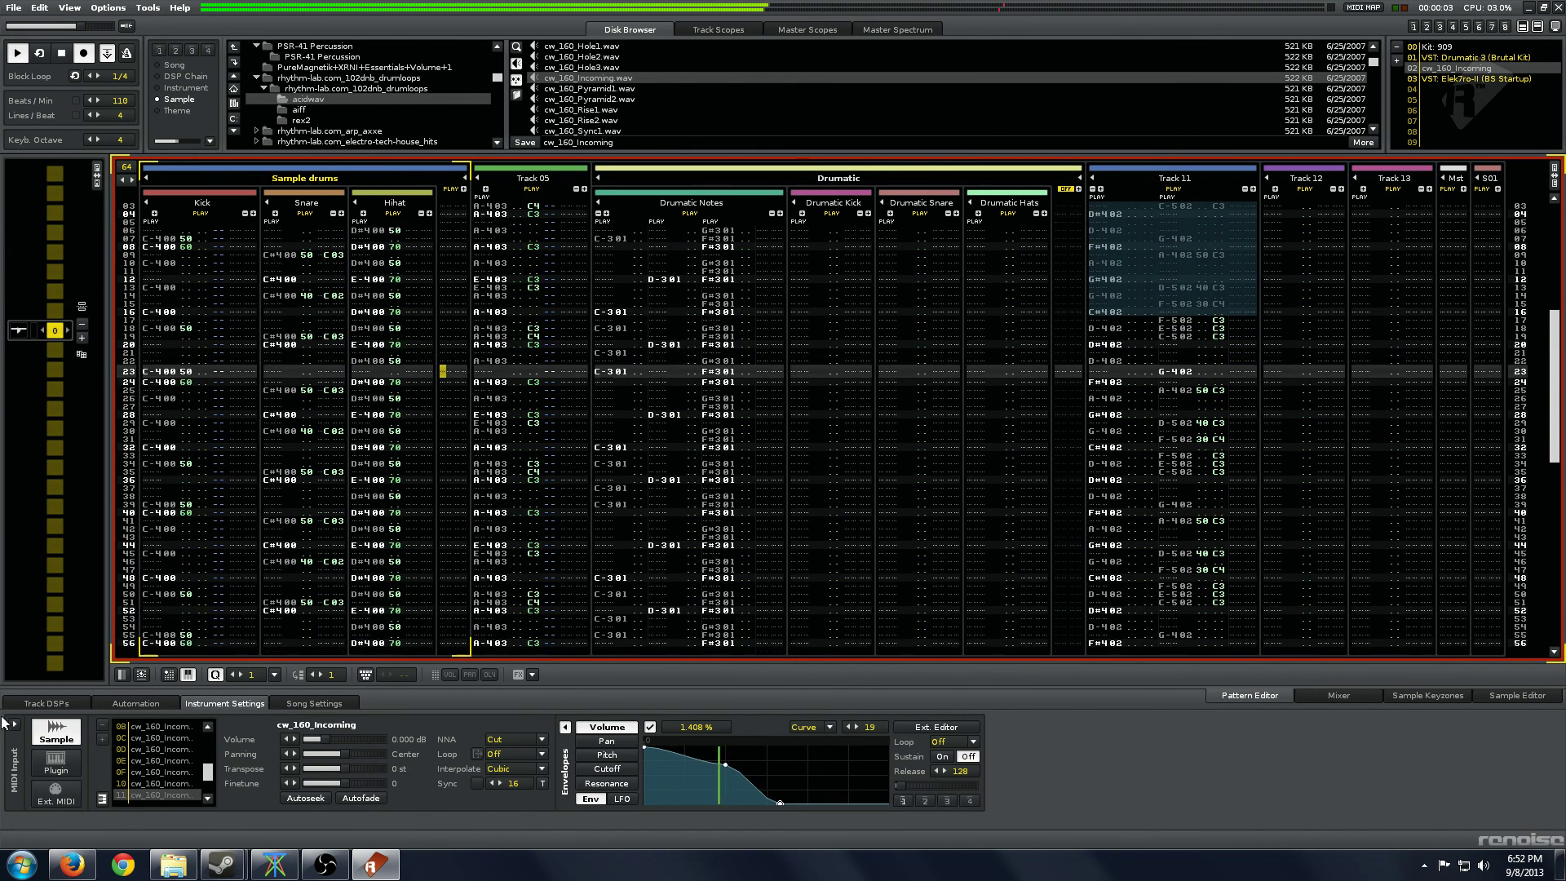
left_click(34, 704)
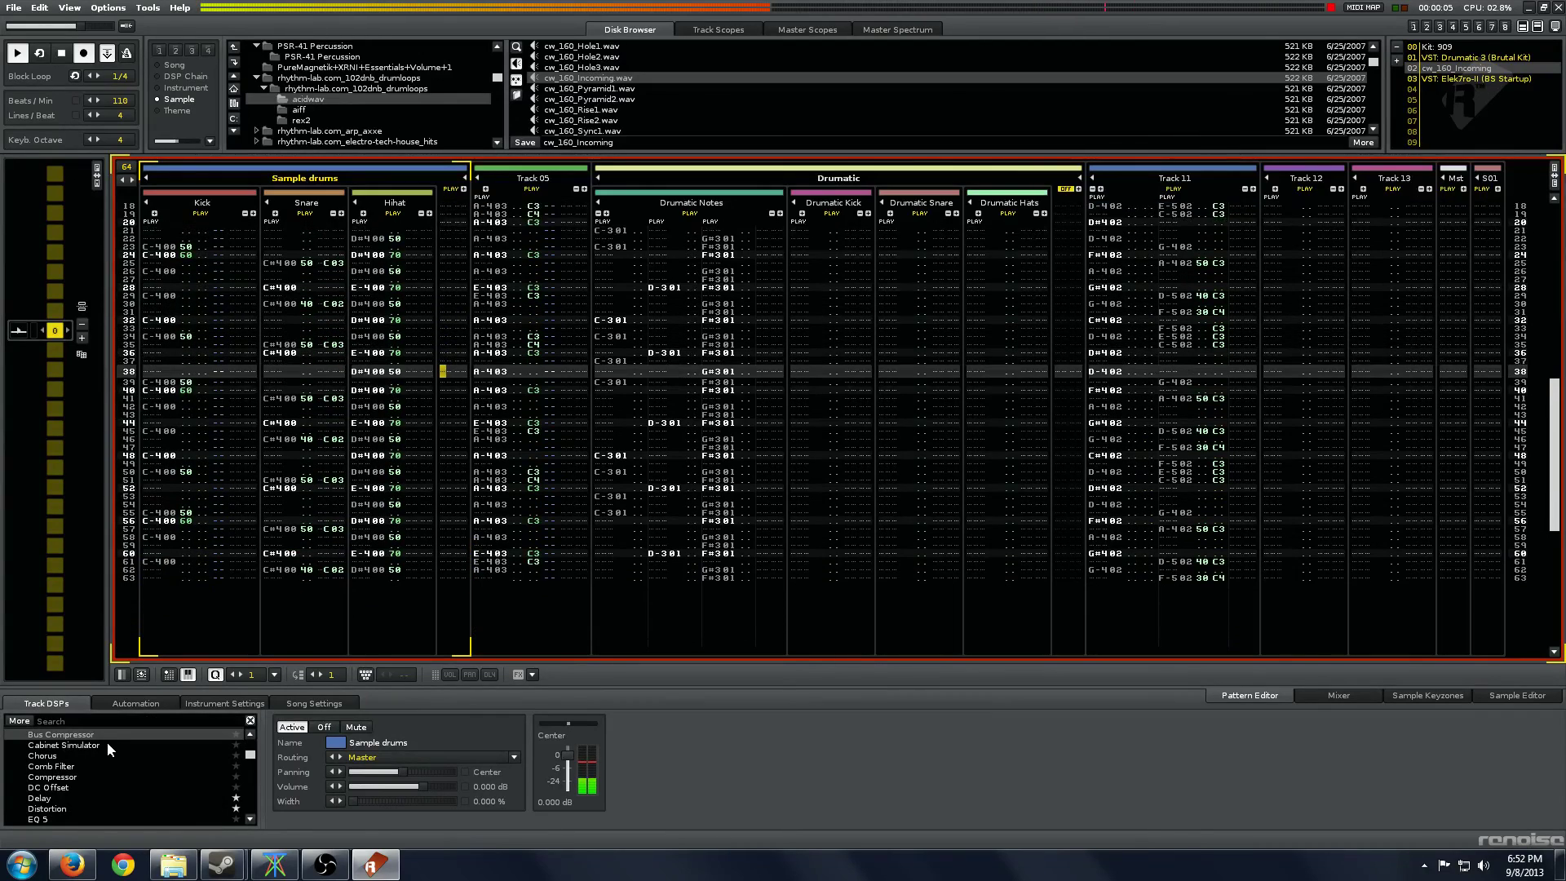
left_click_drag(204, 737, 571, 754)
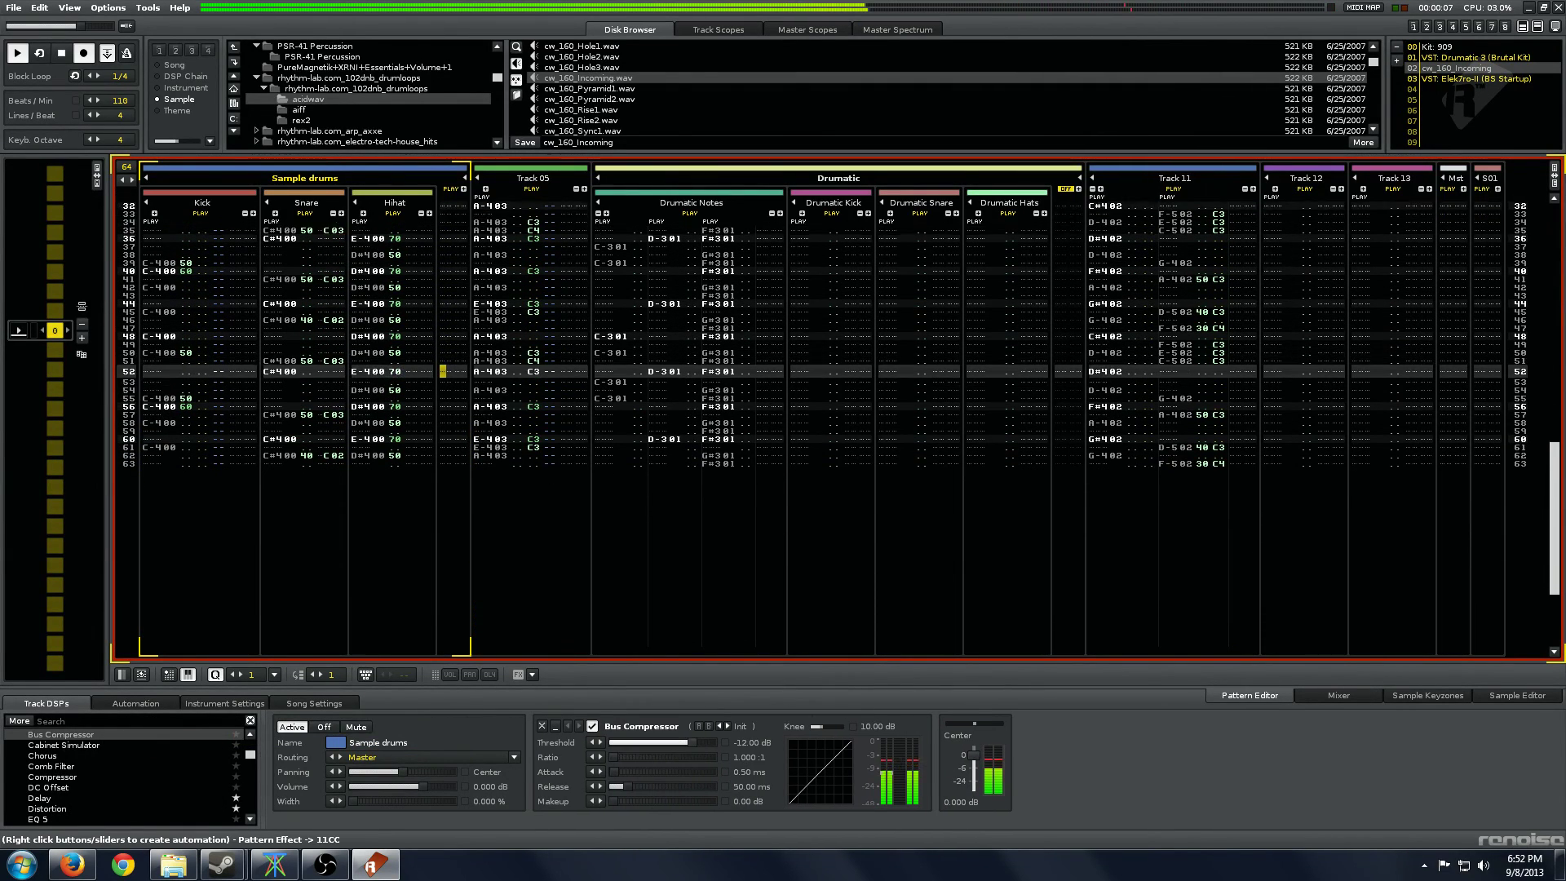
left_click(734, 725)
left_click(739, 713)
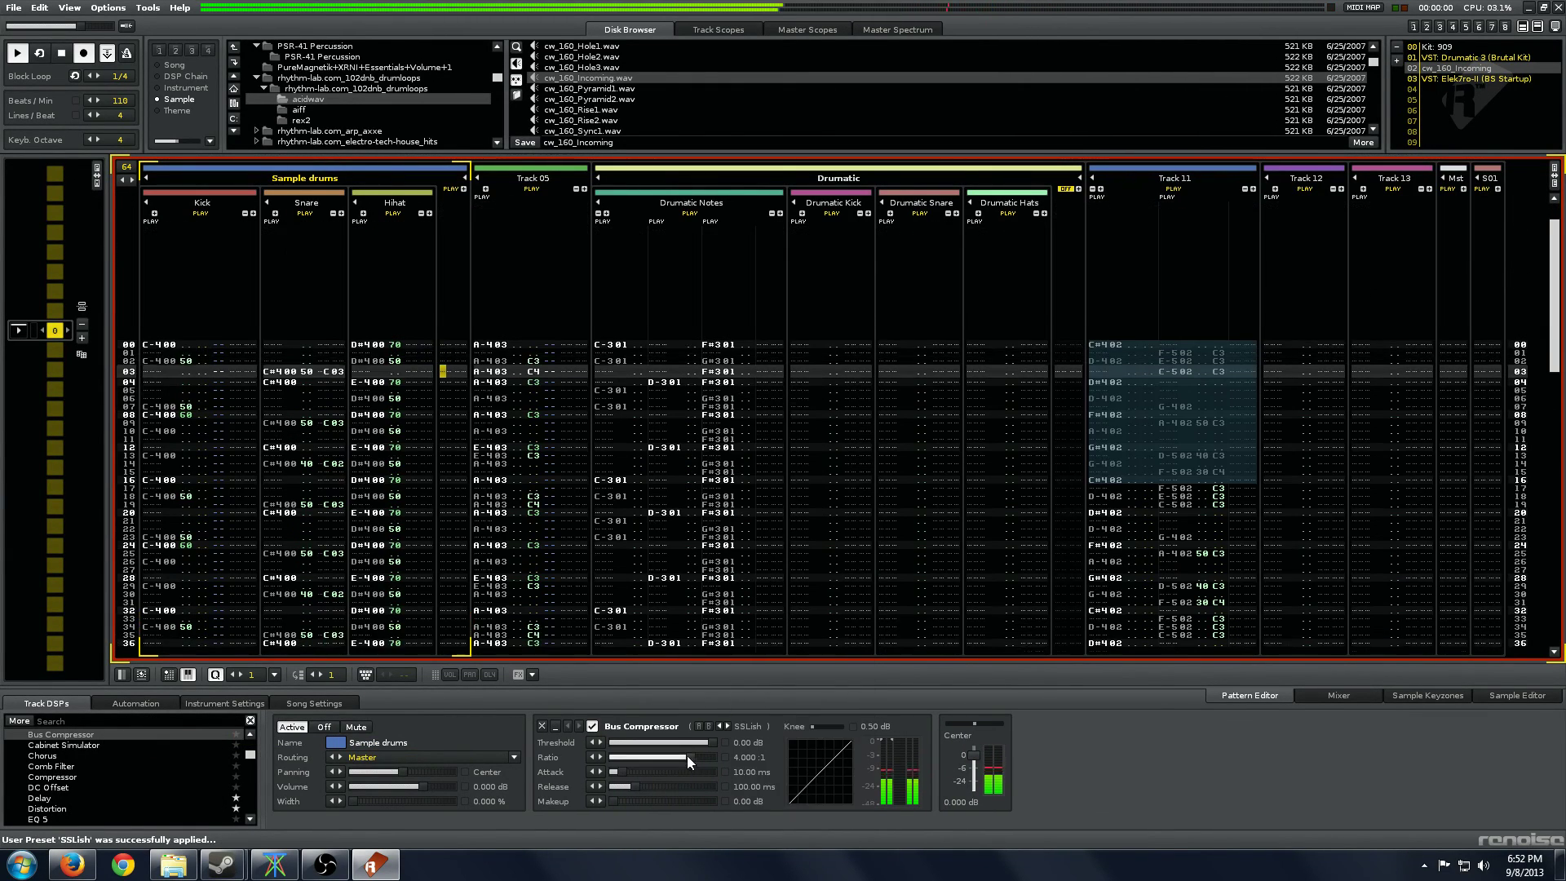
Set the Sample drums Bus Compressor's threshold to about -29.4 dB and makeup to about 17.1 dB, and stop playback.
left_click_drag(696, 743, 662, 743)
left_click_drag(613, 801, 718, 783)
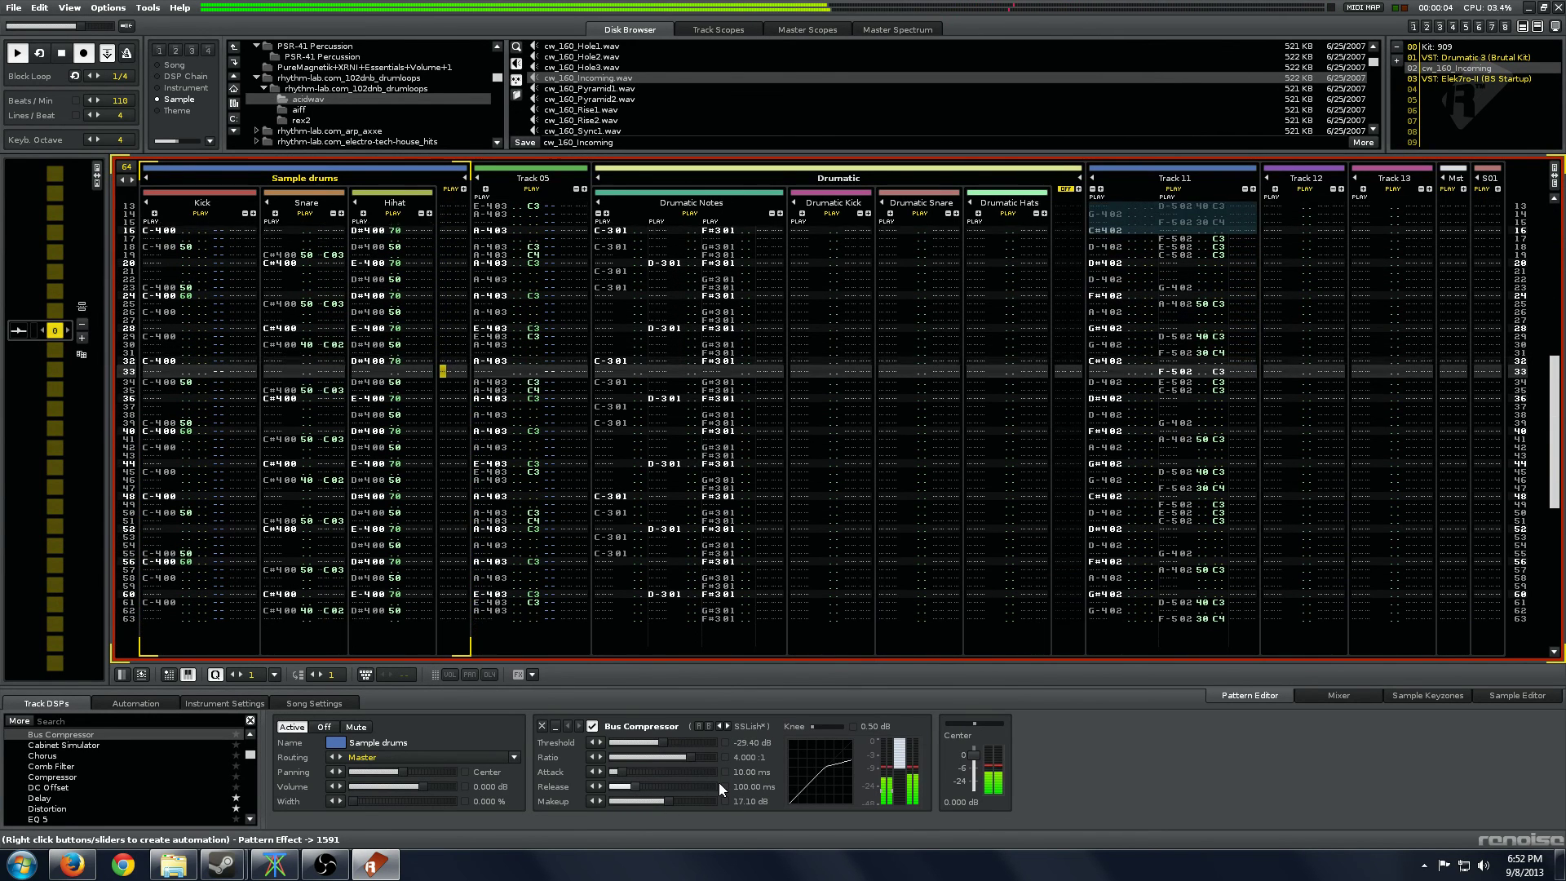
key("space")
Go to line 00 of Track 11 to show its effect chain.
key("Tab")
key("shift+Tab")
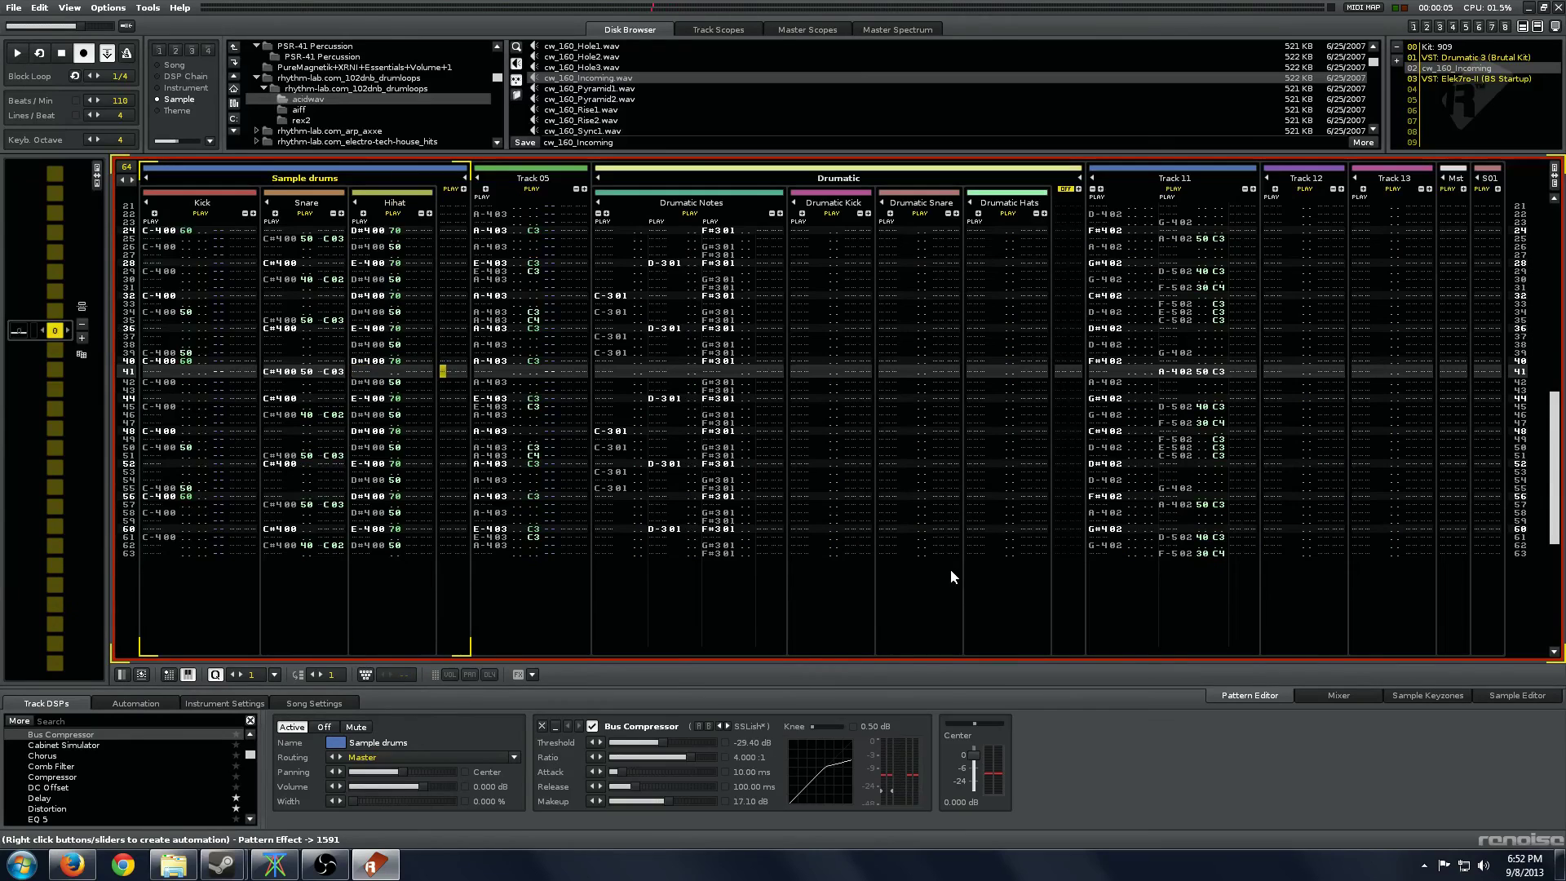
key("Tab")
key("Page_Up")
key("Page_Up")
key("Page_Up")
key("Tab")
key("Tab")
key("Tab")
key("Tab")
key("Tab")
key("Tab")
key("Tab")
key("Tab")
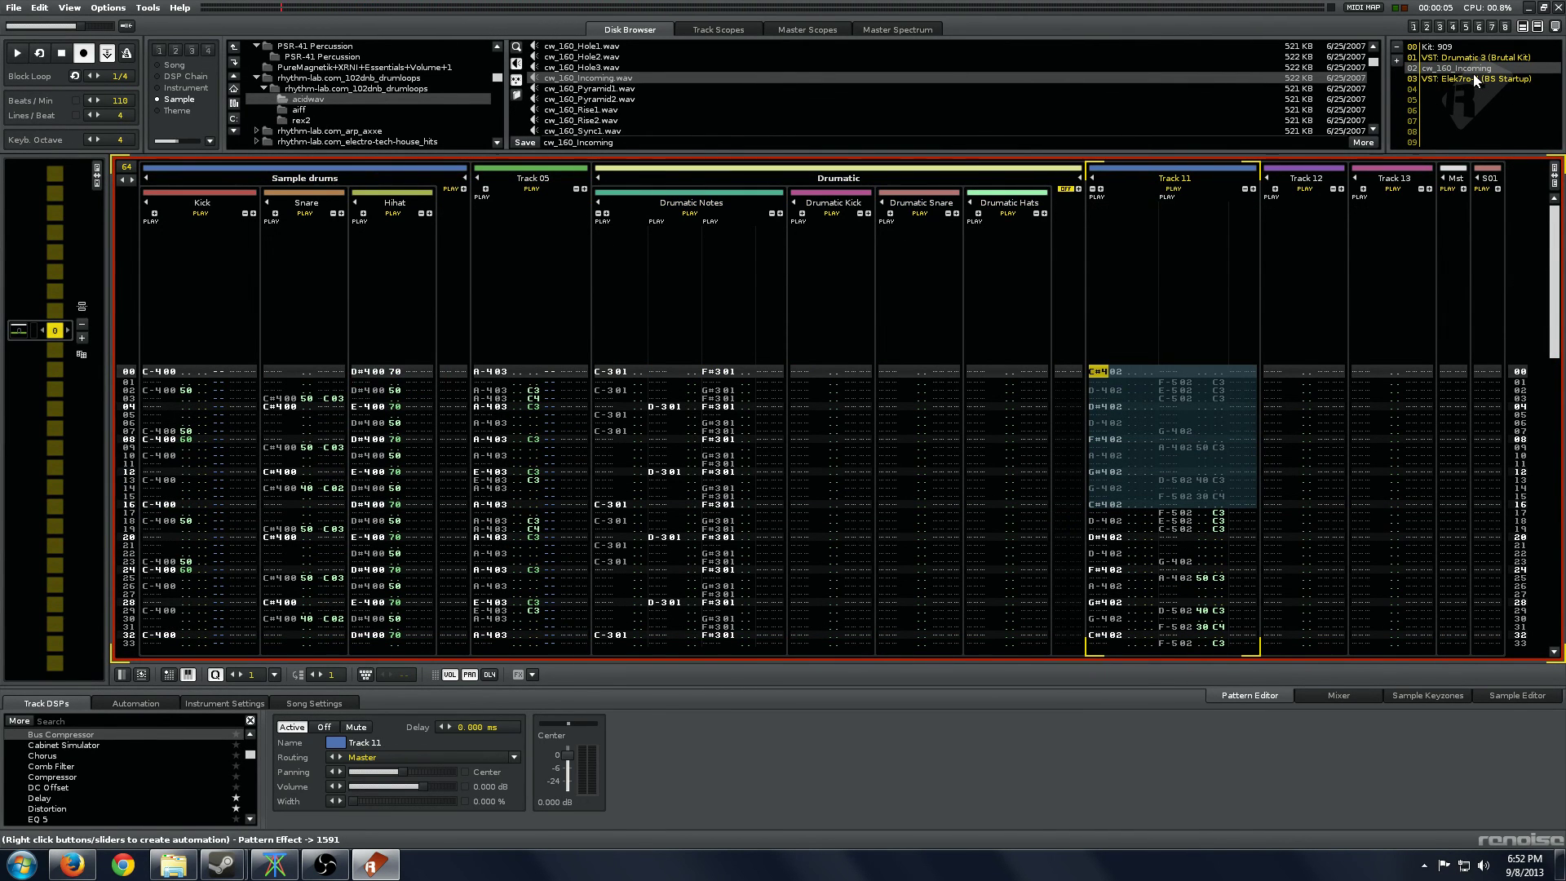
Look through the effect chains of the Drumatic tracks and the Sample drums group.
key("shift+Tab")
key("shift+Tab")
key("shift+Tab")
key("shift+Tab")
key("shift+Tab")
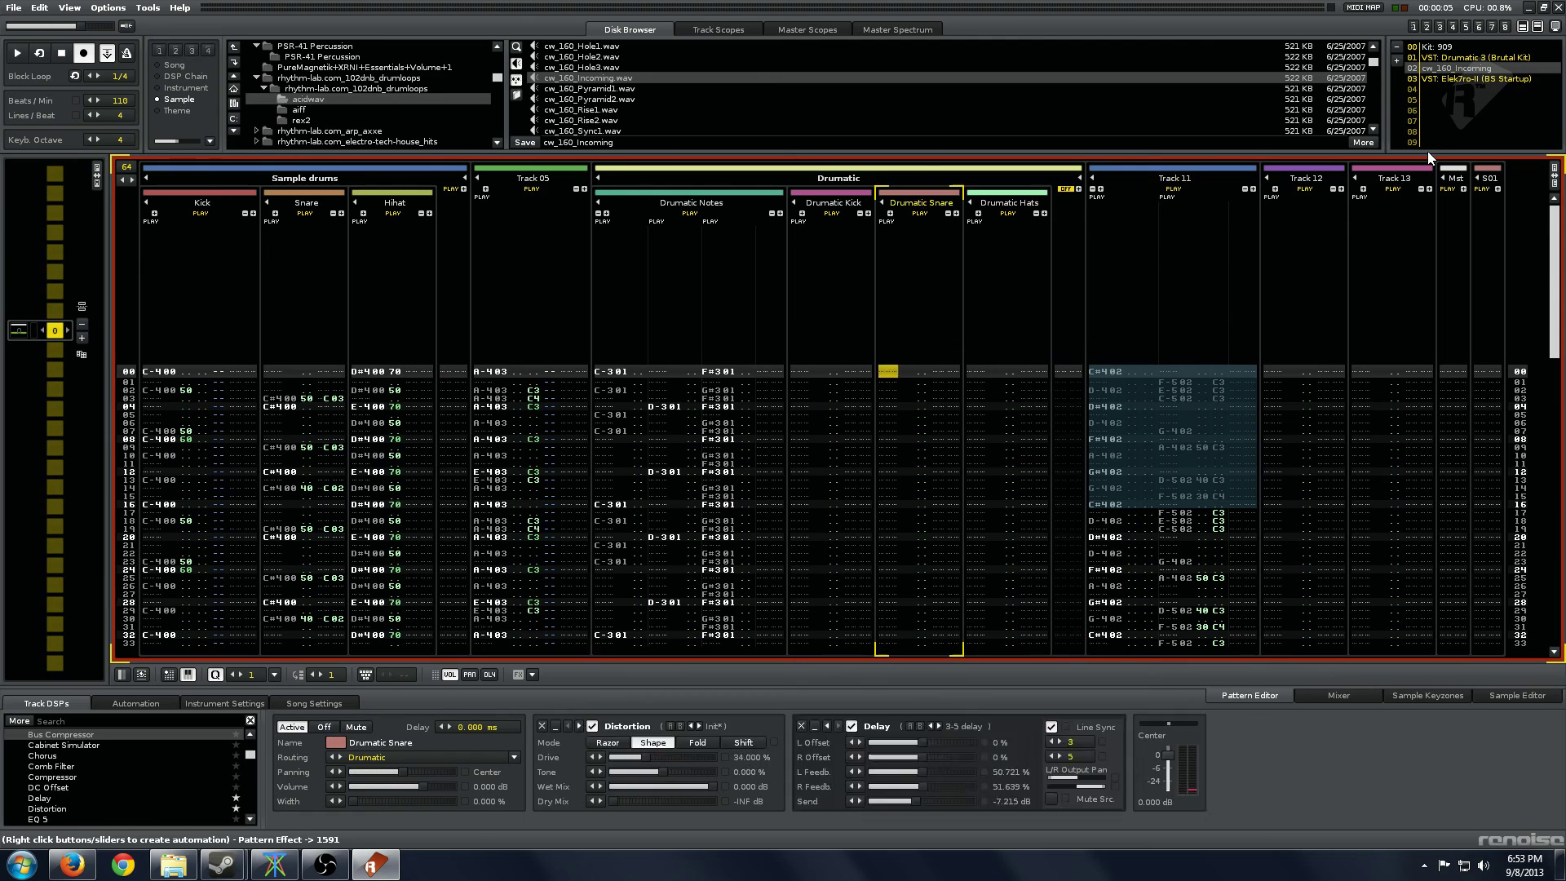
key("Left")
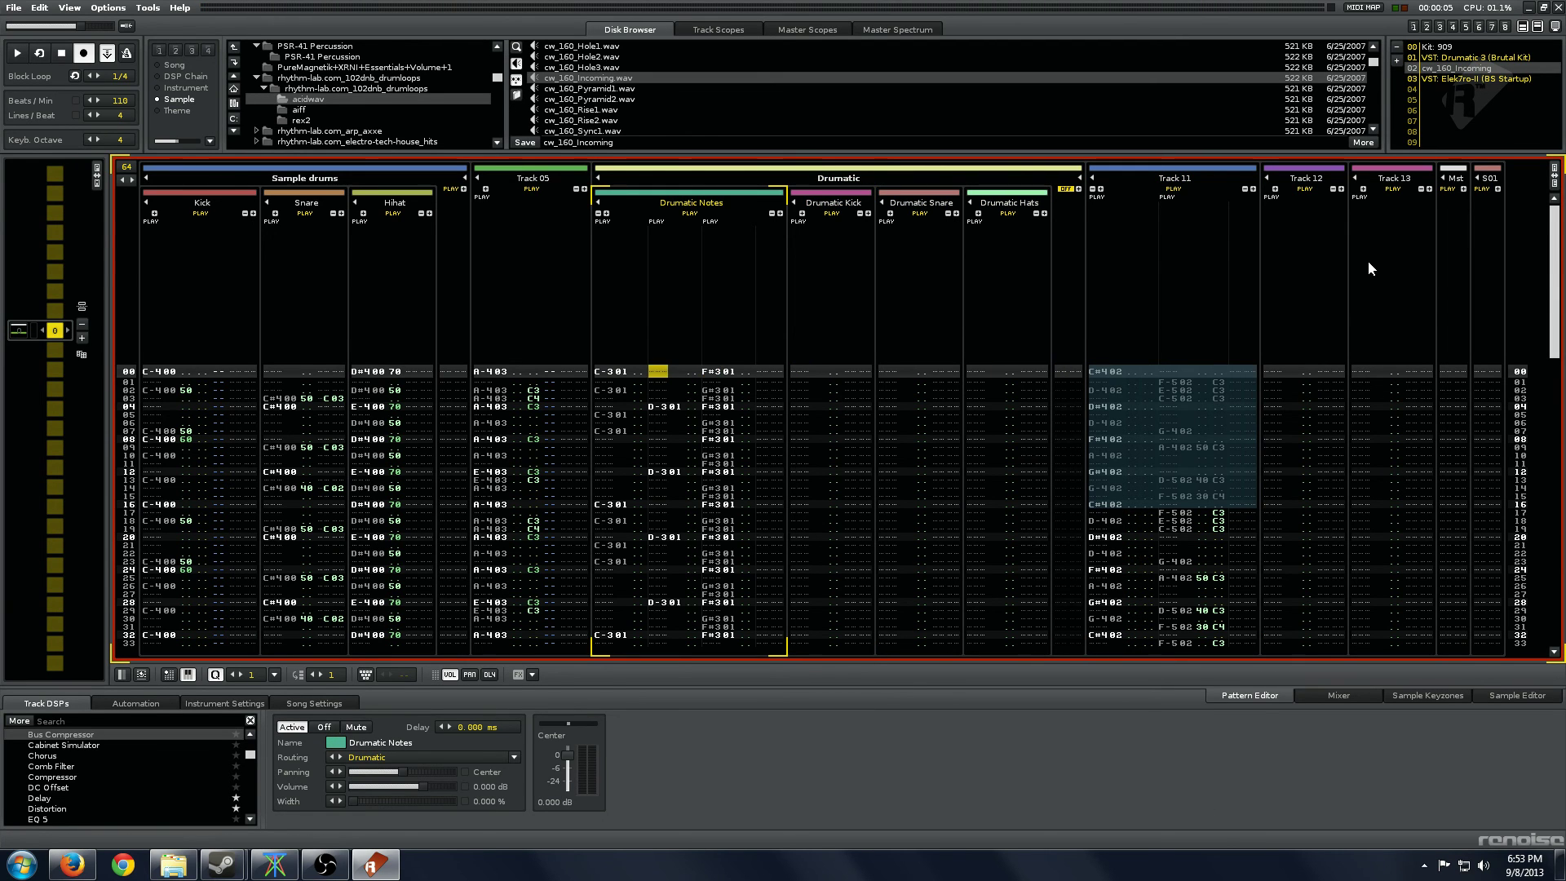
key("Right")
key("Tab")
key("Tab")
key("Tab")
key("Tab")
key("Tab")
key("shift+Tab")
key("shift+Tab")
key("shift+Tab")
key("shift+Tab")
key("shift+Tab")
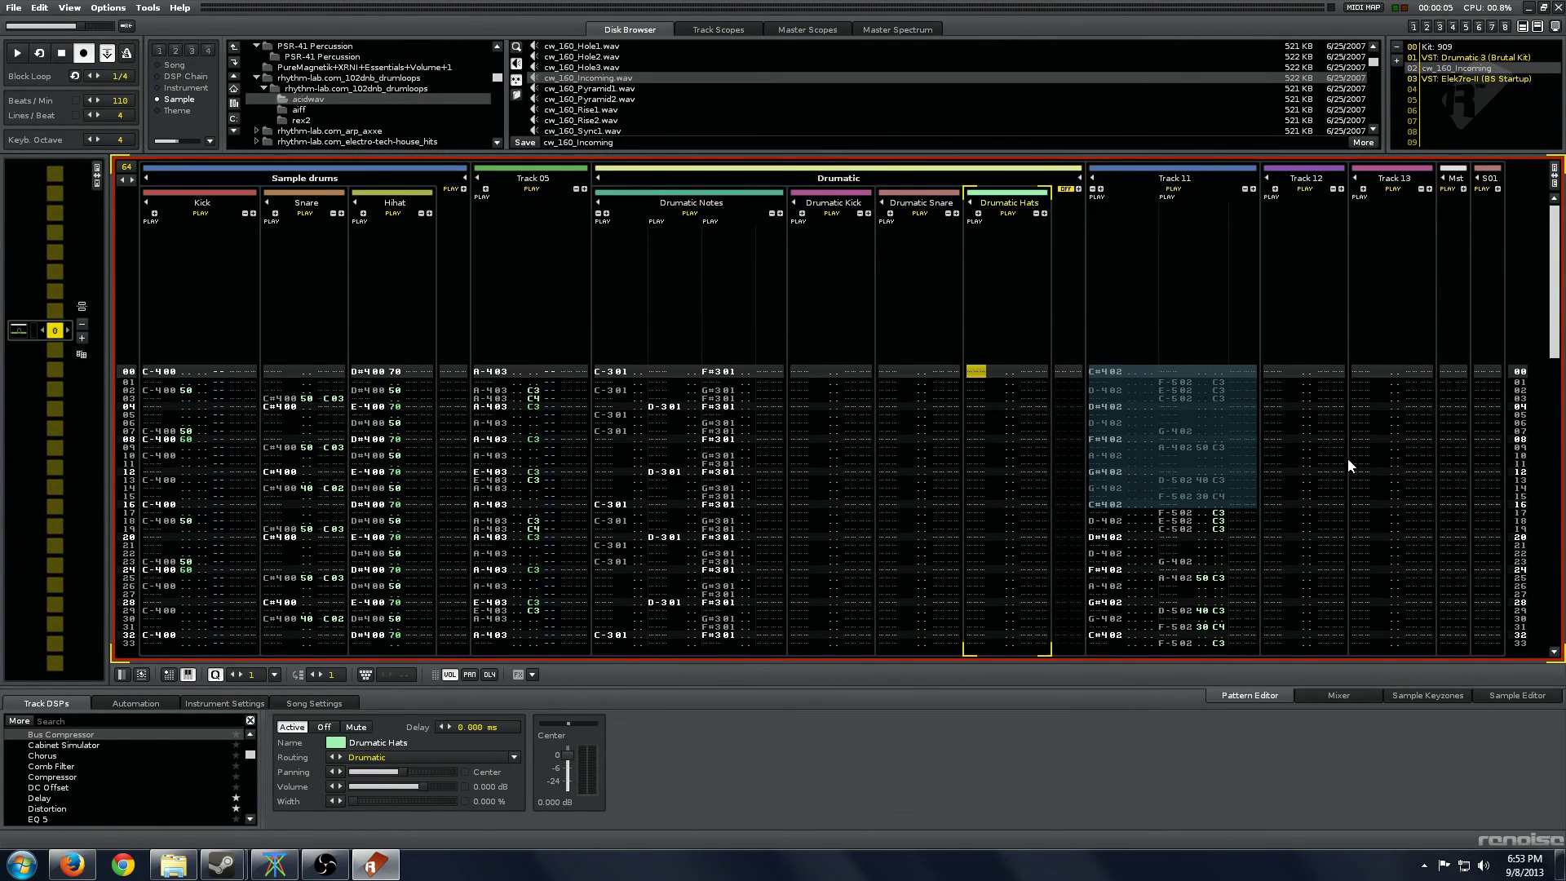
key("Left")
key("shift+Tab")
key("shift+Tab")
key("shift+Tab")
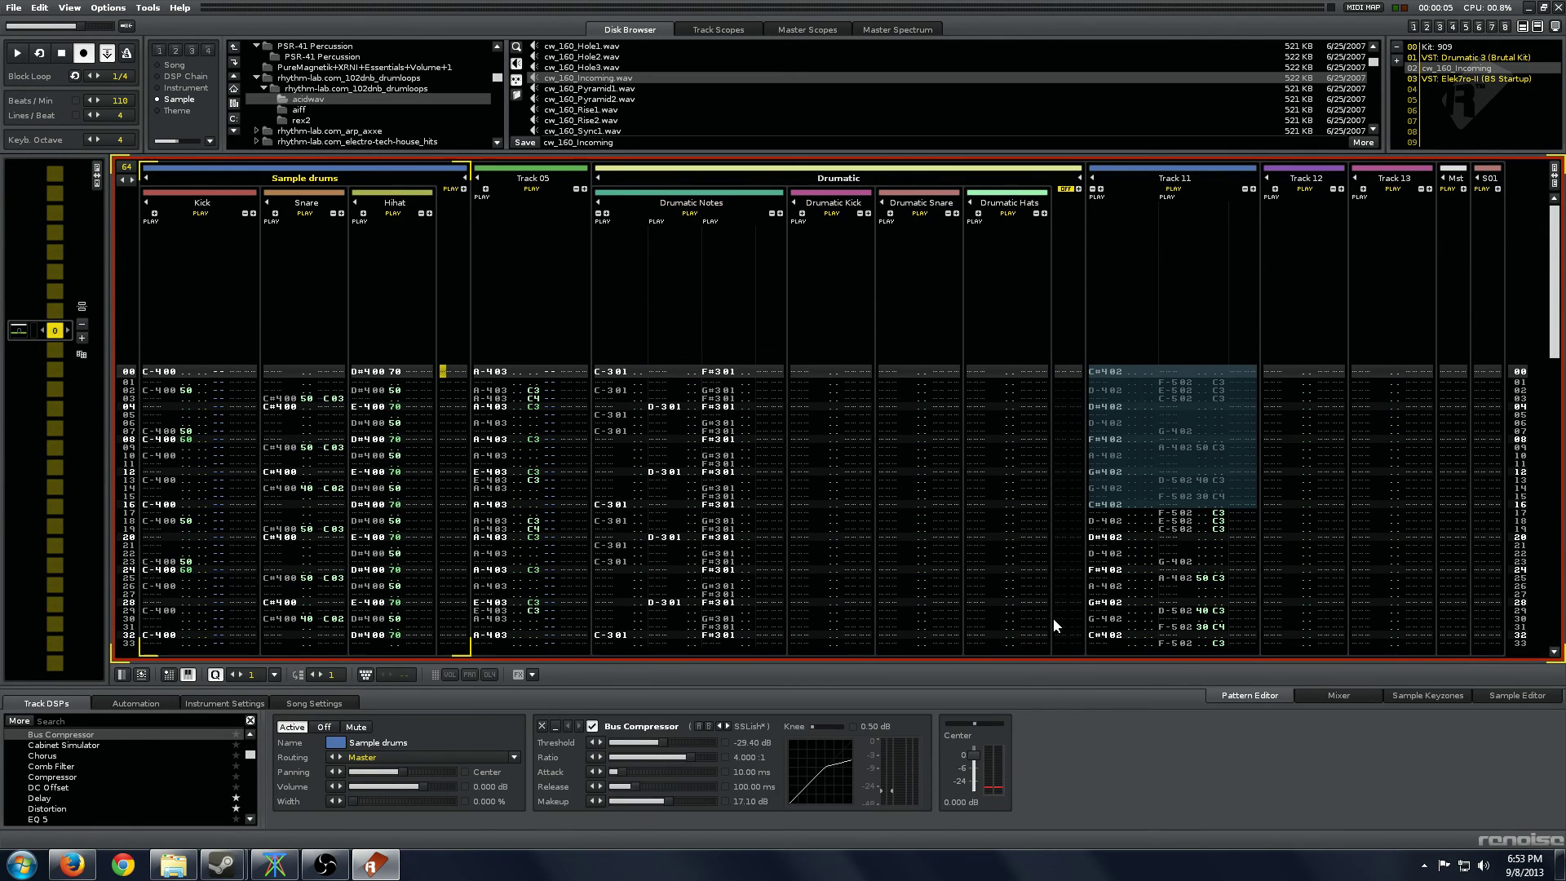
Return to Track 11 and select its second note column at line 00.
key("Tab")
key("Tab")
key("Tab")
key("Tab")
key("Tab")
key("Tab")
key("Tab")
key("Tab")
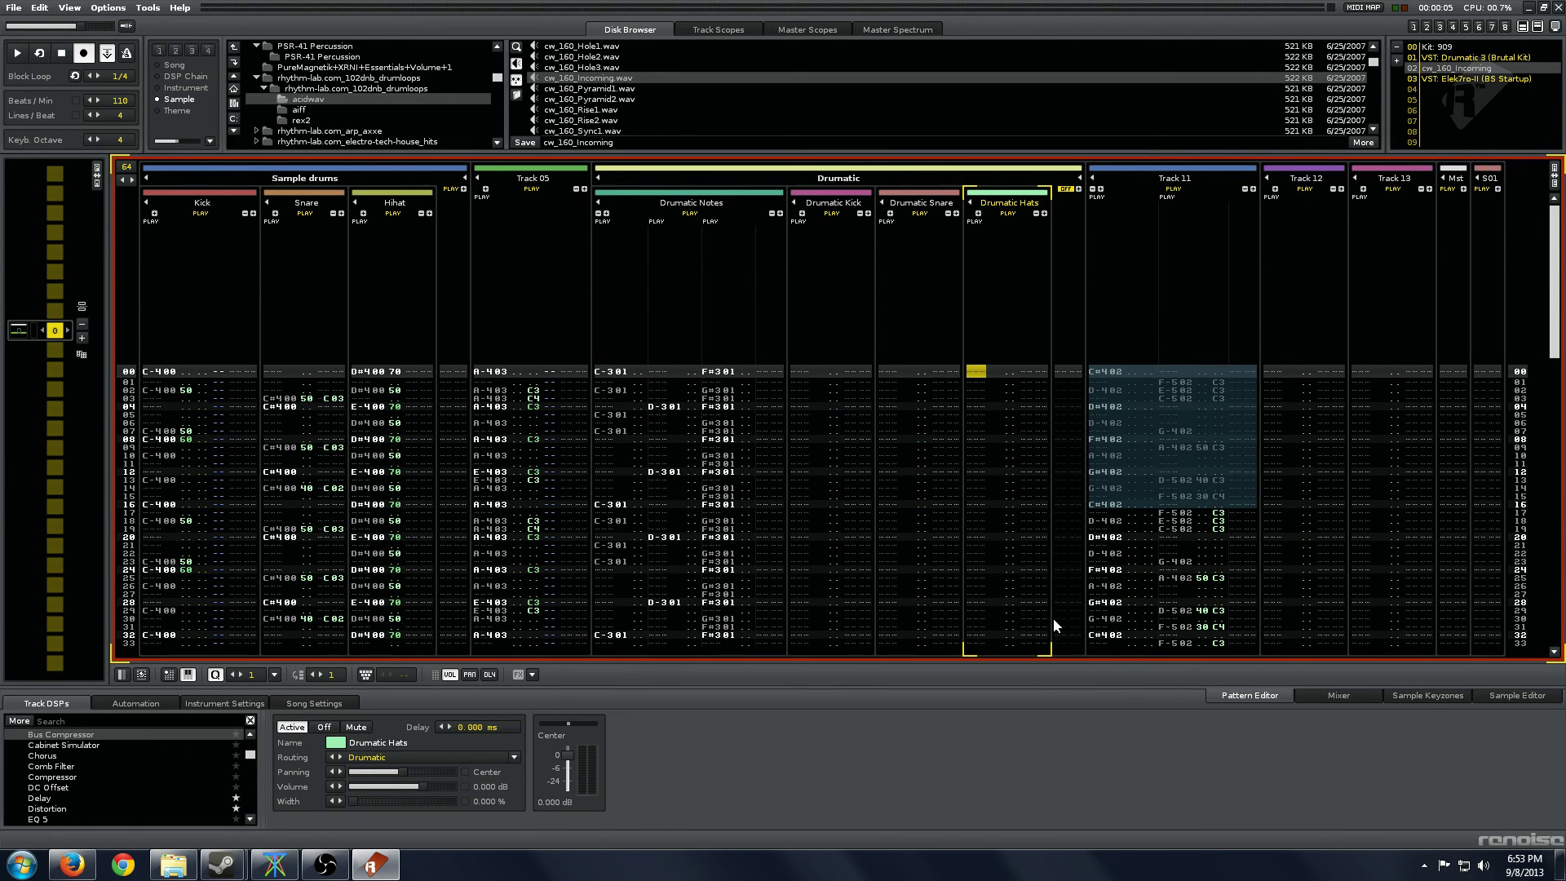
key("Tab")
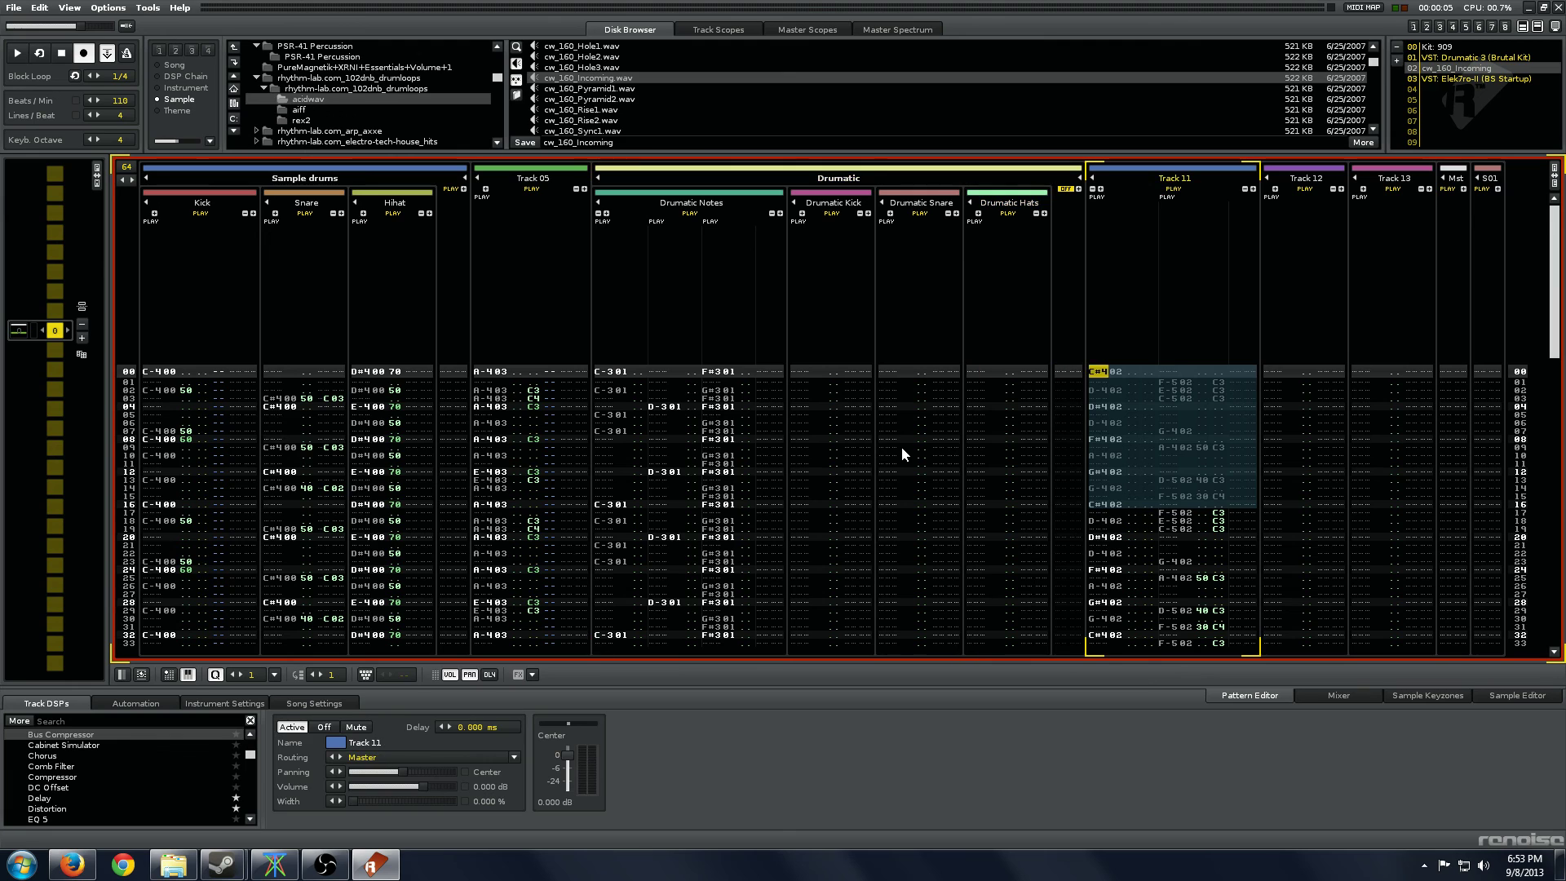
key("Right")
key("Left")
key("Right")
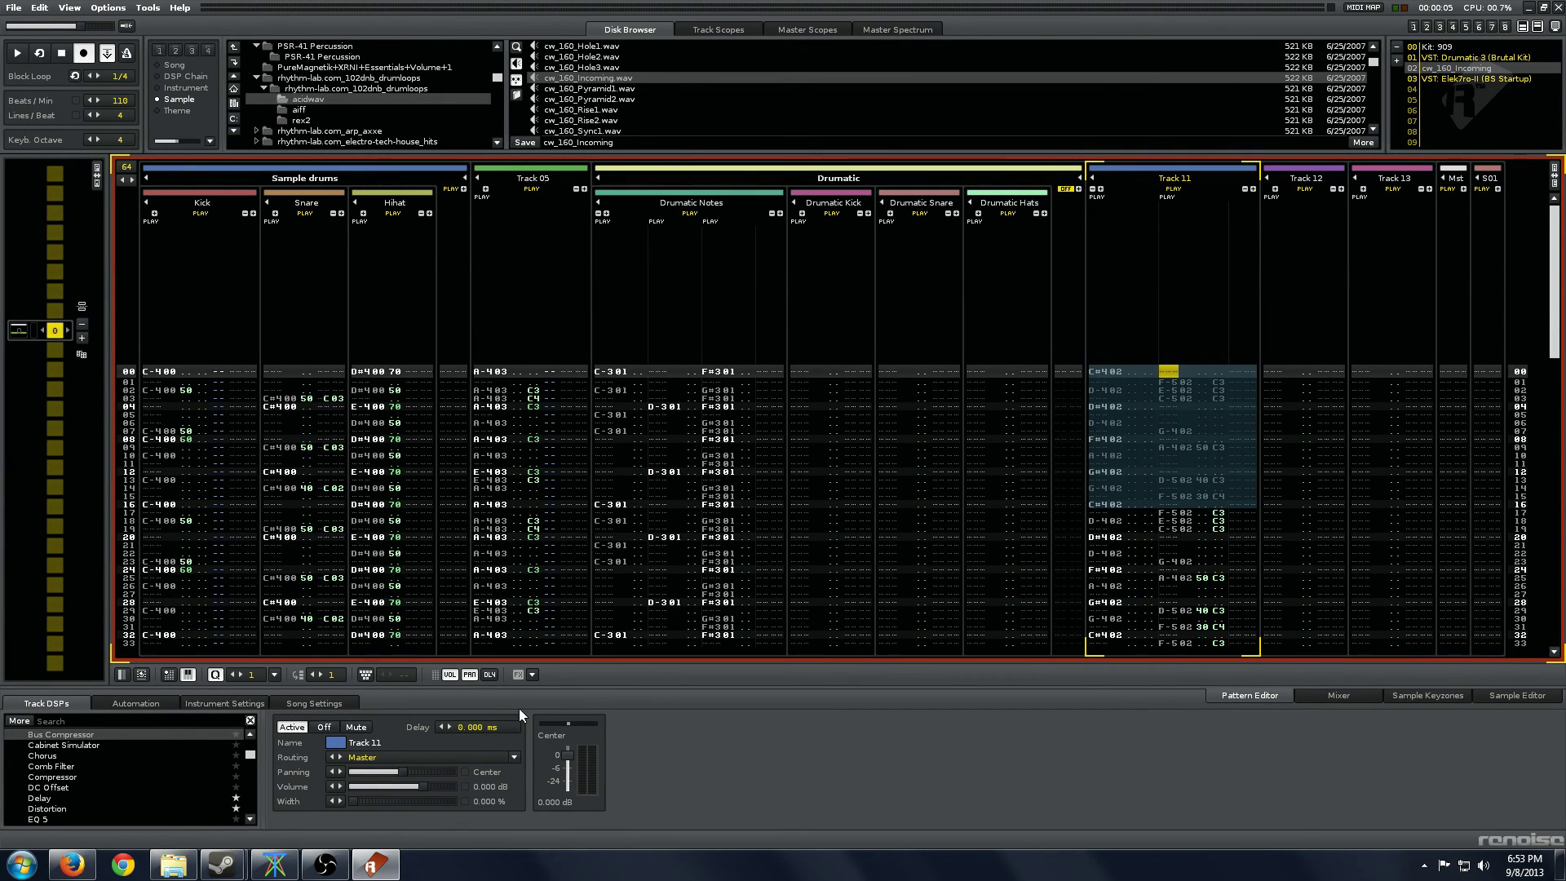